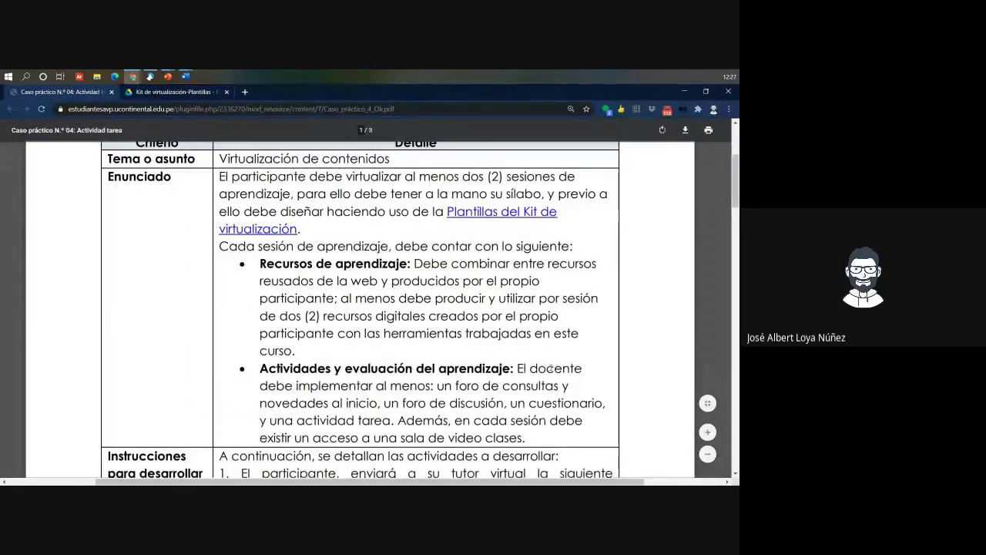
# Step: Read the instructions for developing the case study, highlighting what participants must send to their virtual tutor
pyautogui.scroll(-3, 552, 368)
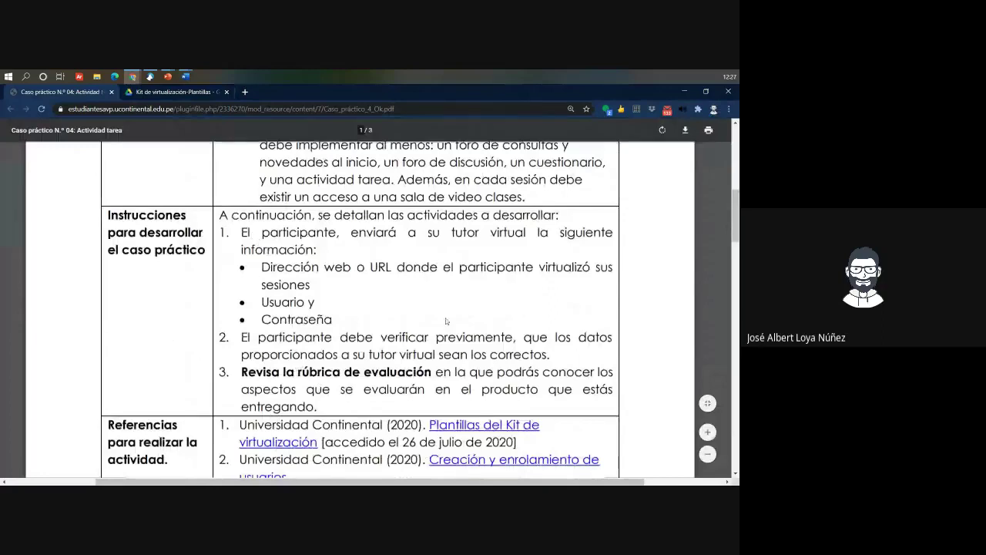
pyautogui.moveTo(233, 216); pyautogui.dragTo(561, 219)
pyautogui.click(540, 234)
pyautogui.moveTo(241, 232); pyautogui.dragTo(562, 269)
pyautogui.click(555, 294)
pyautogui.moveTo(443, 232); pyautogui.dragTo(604, 233)
pyautogui.click(461, 220)
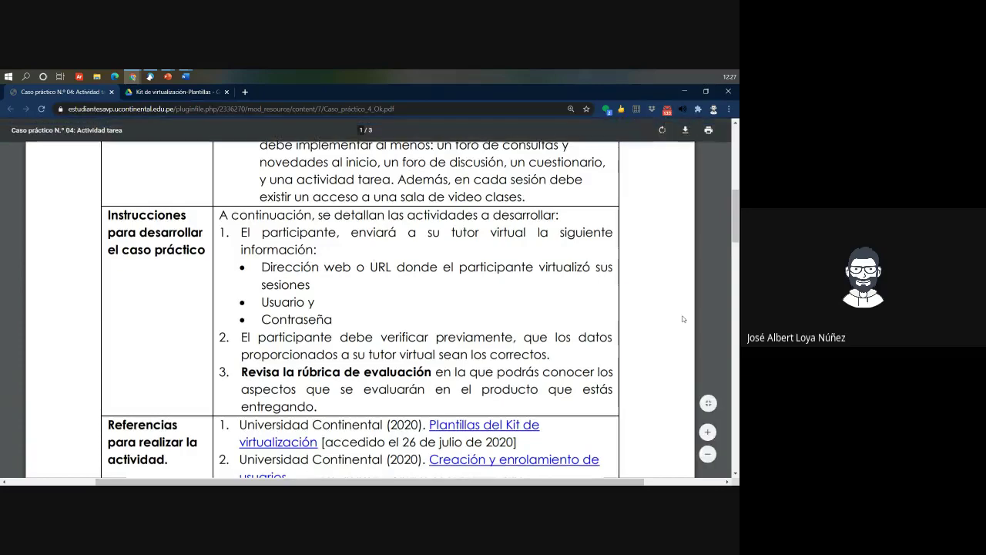
pyautogui.scroll(-1, 631, 326)
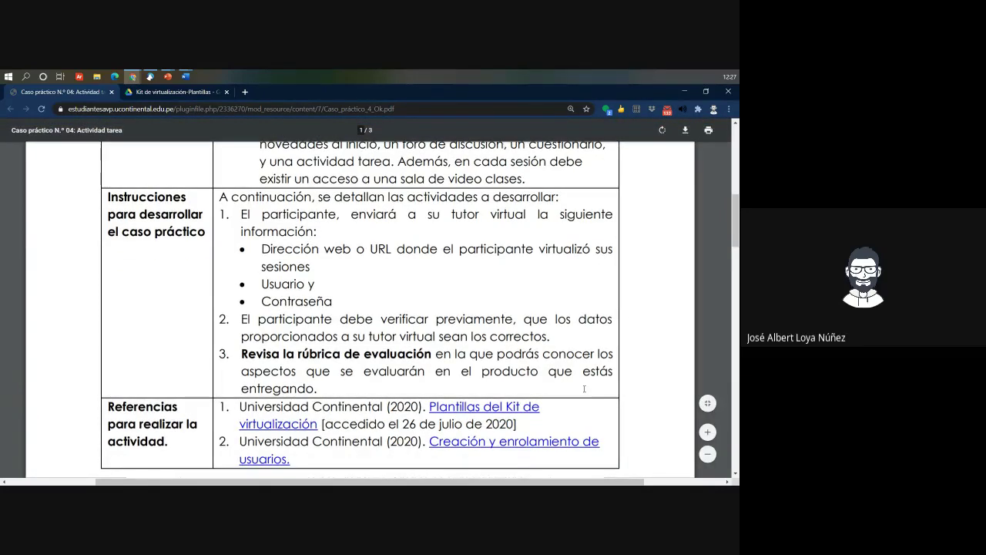
# Step: Examine the criteria of the evaluation rubric, from the quality of the virtualized content to participation in the formative forums
pyautogui.scroll(-10, 584, 389)
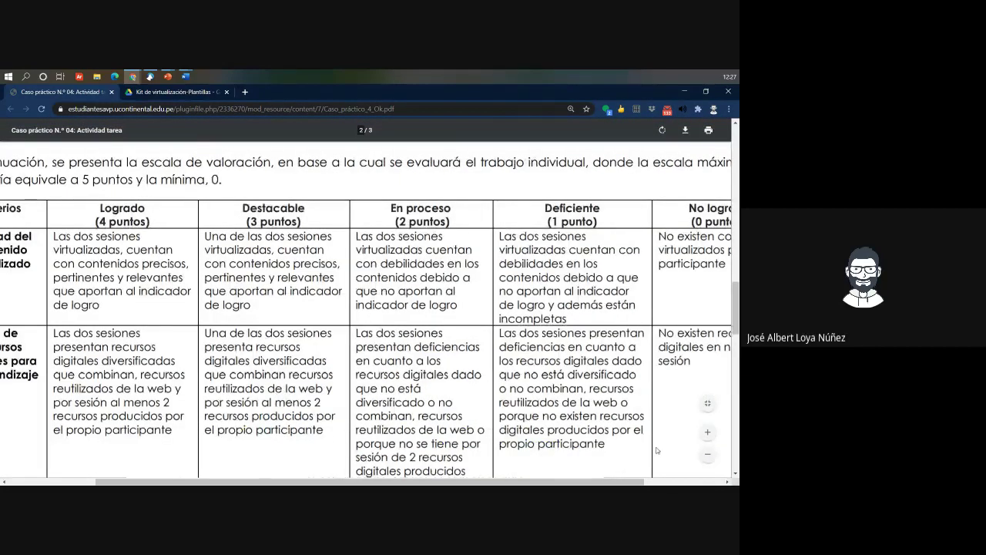
pyautogui.click(707, 454)
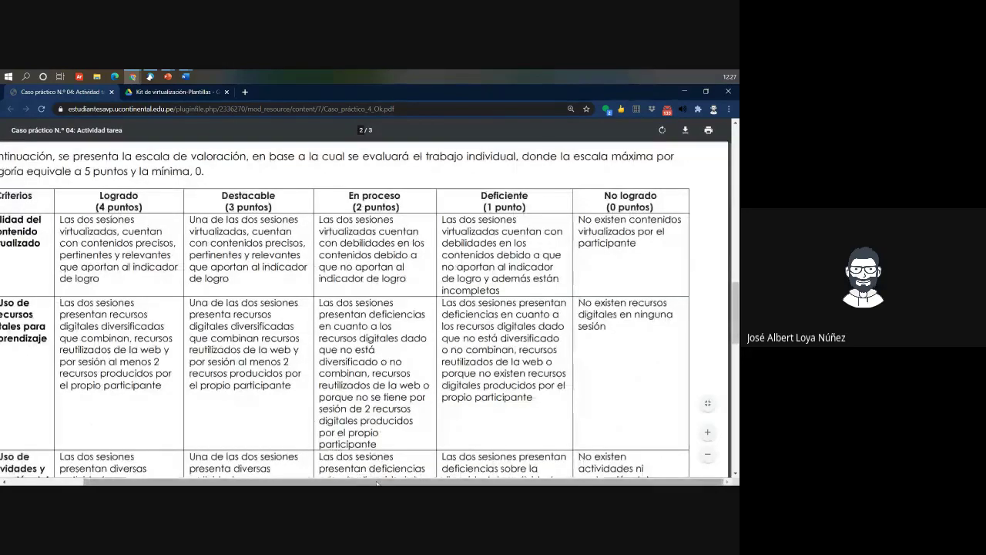
pyautogui.moveTo(377, 482); pyautogui.dragTo(296, 483)
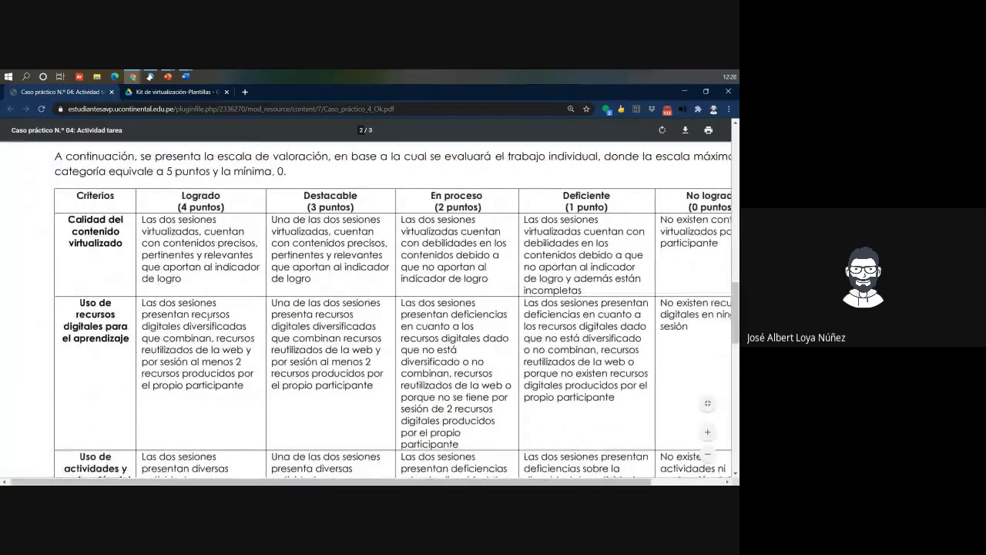
pyautogui.moveTo(68, 219); pyautogui.dragTo(124, 245)
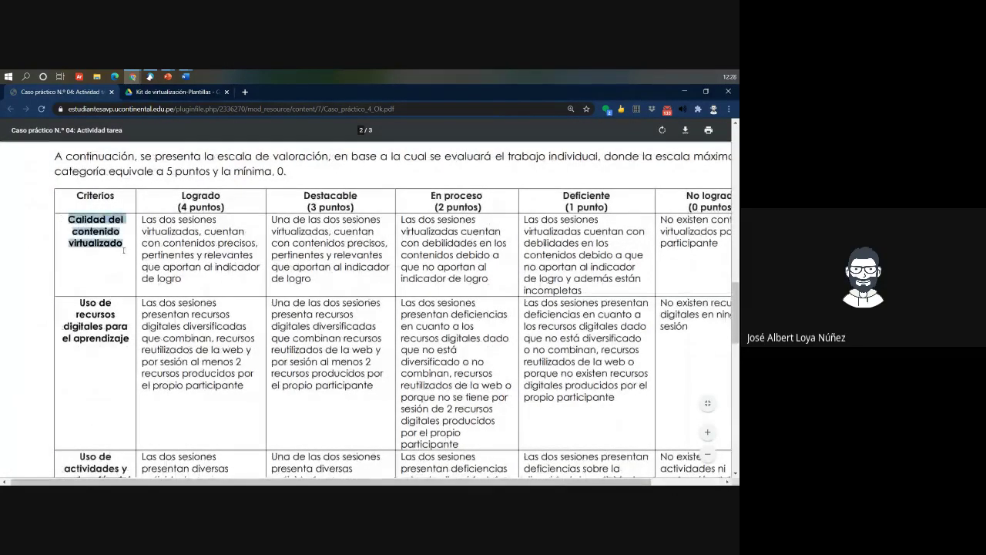
pyautogui.scroll(-2, 109, 283)
pyautogui.click(125, 290)
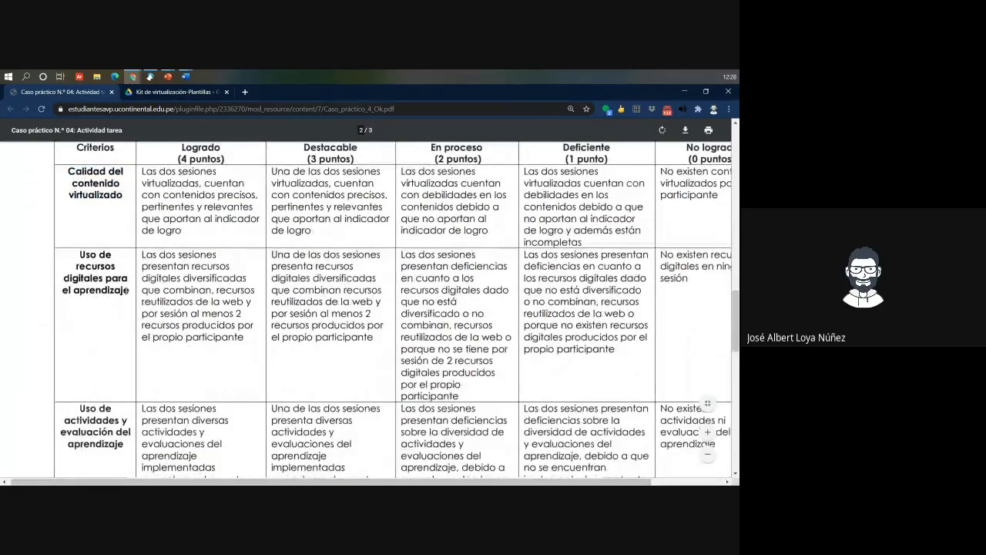
pyautogui.scroll(-6, 125, 289)
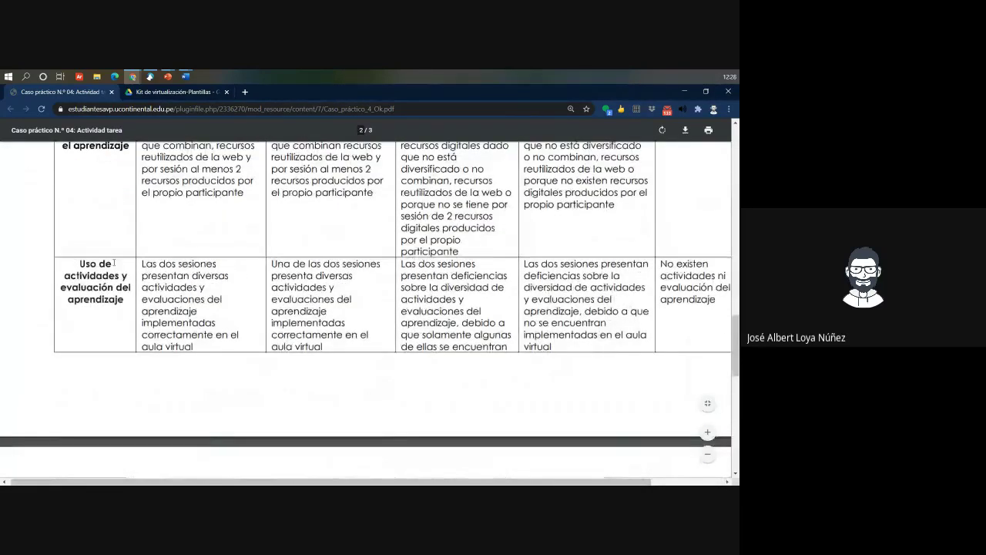
pyautogui.scroll(-10, 89, 310)
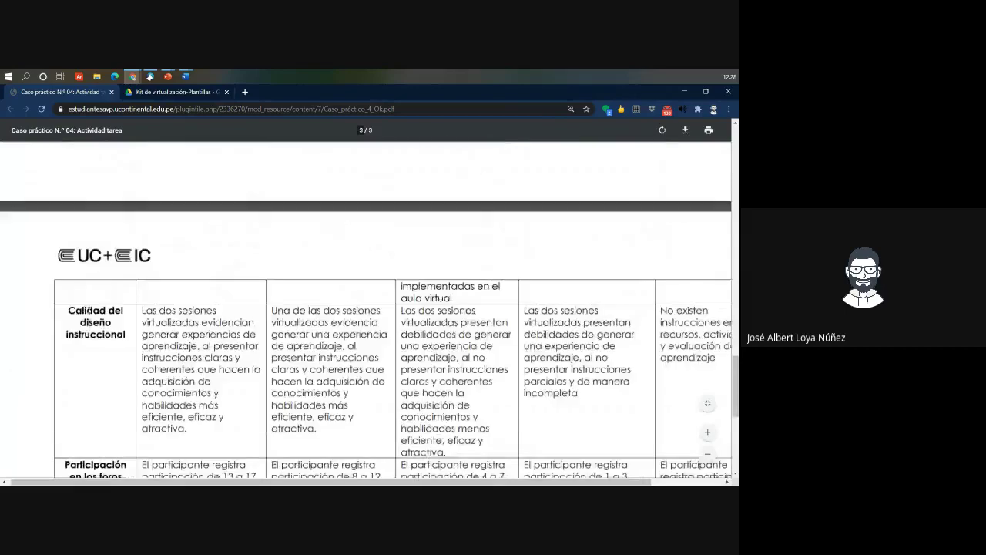
pyautogui.moveTo(68, 301); pyautogui.dragTo(118, 341)
pyautogui.scroll(-6, 118, 341)
pyautogui.moveTo(64, 311); pyautogui.dragTo(121, 340)
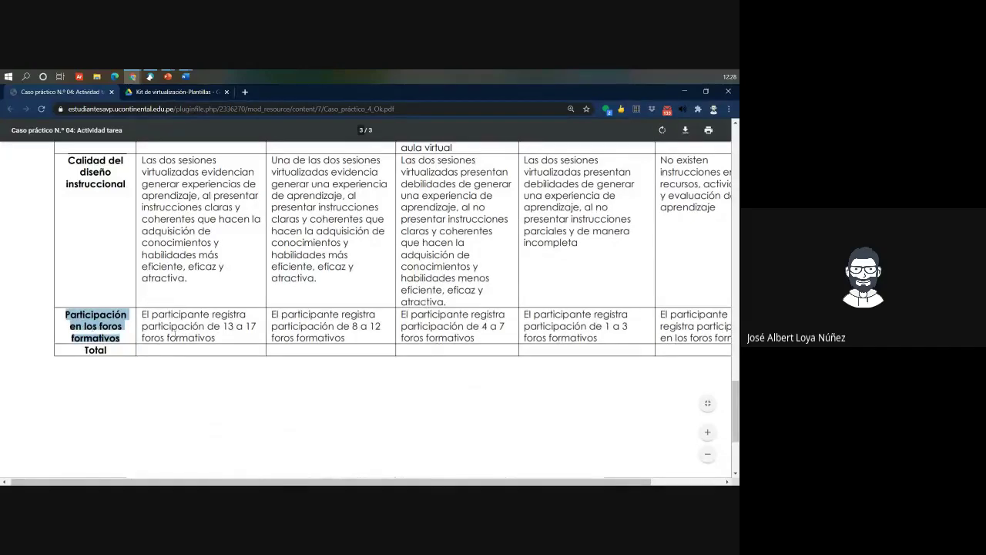
# Step: Review the rubric's achievement levels for forum participation and instructional design quality, and return to the activity references
pyautogui.scroll(2, 138, 339)
pyautogui.scroll(-4, 187, 360)
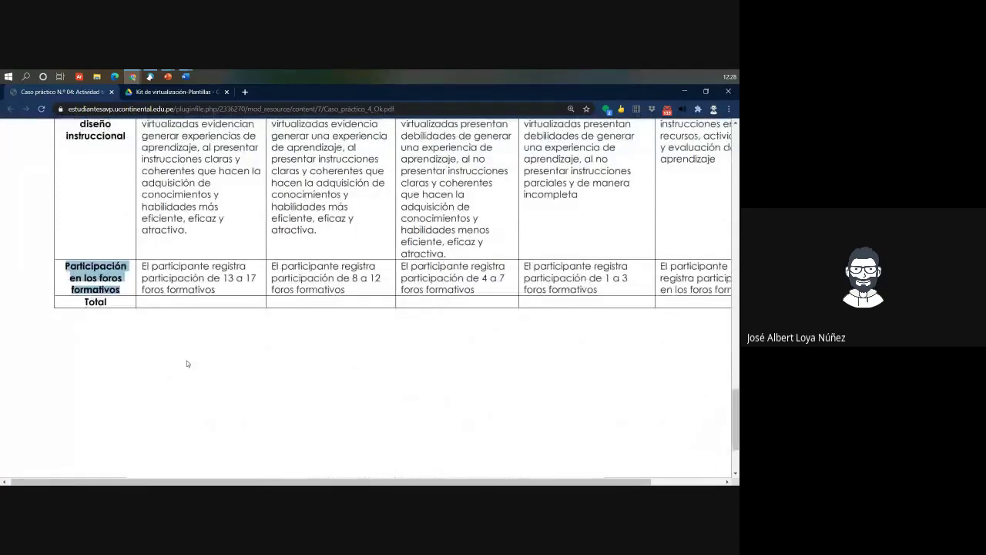
pyautogui.scroll(2, 188, 360)
pyautogui.click(83, 364)
pyautogui.moveTo(86, 364); pyautogui.dragTo(293, 387)
pyautogui.click(154, 363)
pyautogui.moveTo(143, 362); pyautogui.dragTo(623, 385)
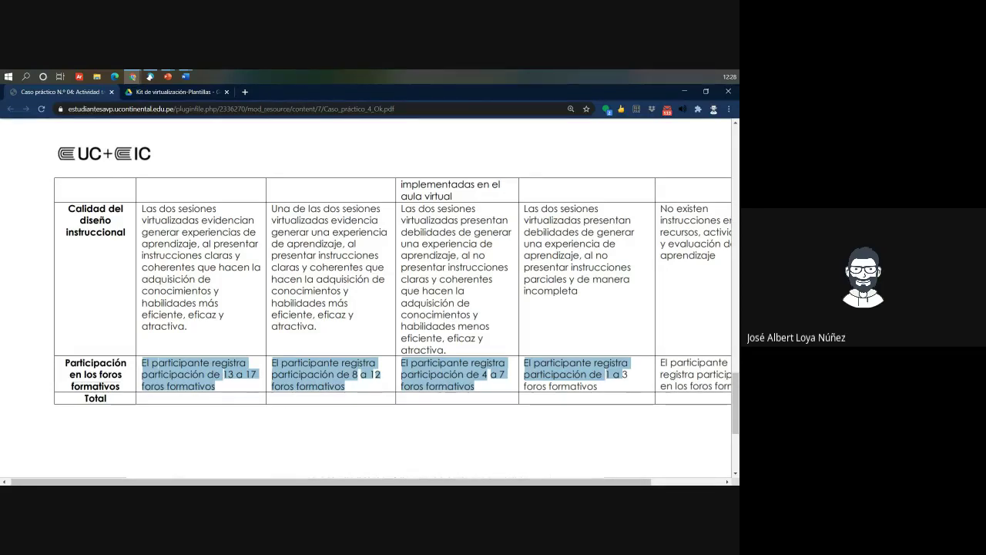
pyautogui.scroll(2, 222, 367)
pyautogui.moveTo(161, 362); pyautogui.dragTo(569, 438)
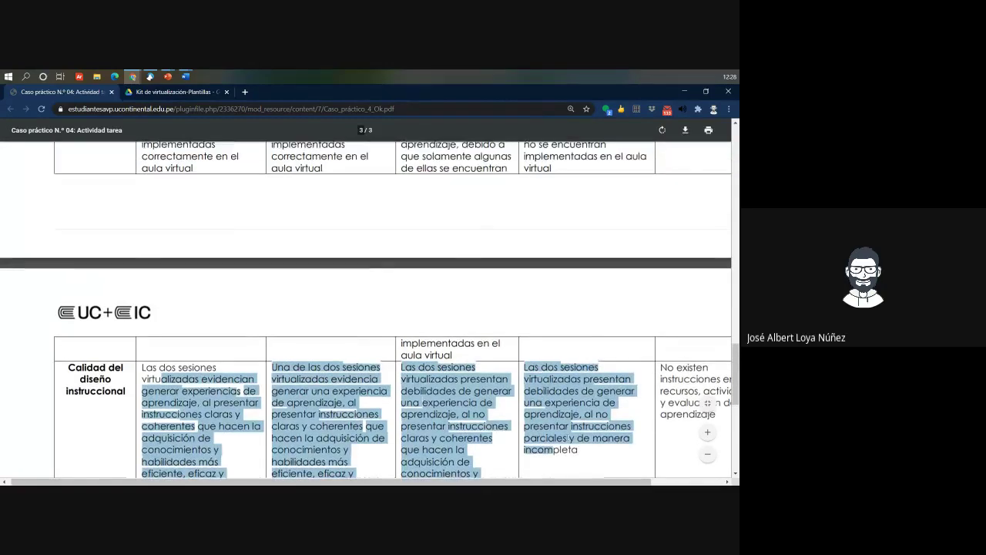
pyautogui.scroll(12, 260, 347)
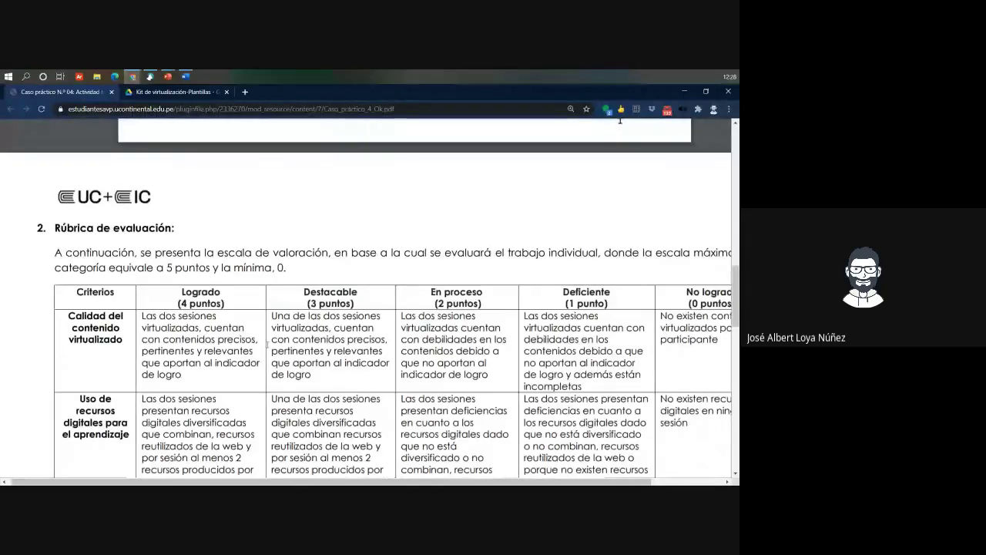
pyautogui.scroll(4, 267, 344)
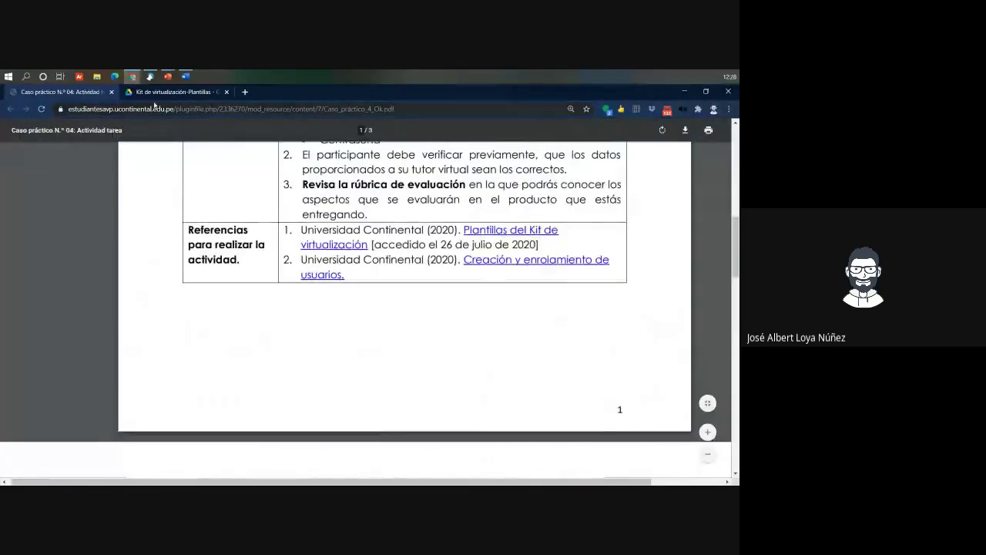
# Step: Switch to the Word document EJEMPLO_DISEÑO_UNIDAD_DIDÁCTICA and review the purpose, digital resources and formative activities of session 1
pyautogui.moveTo(185, 76)
pyautogui.click(238, 126)
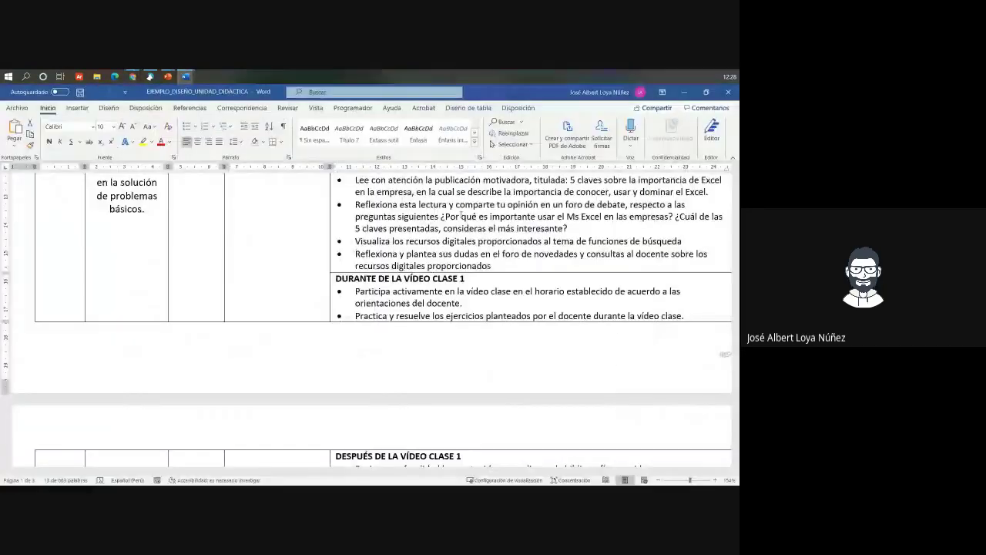
pyautogui.scroll(5, 508, 252)
pyautogui.scroll(4, 509, 252)
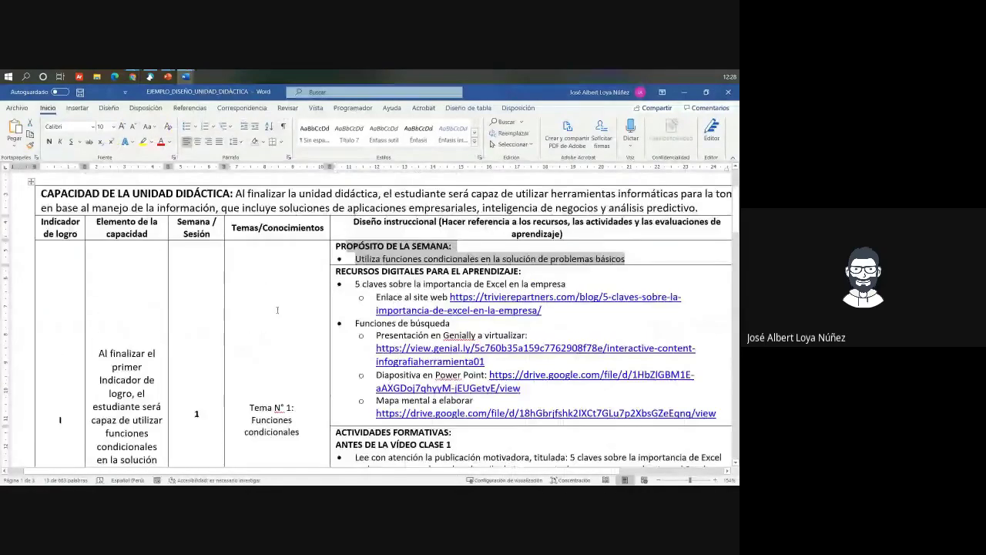
pyautogui.scroll(-1, 274, 252)
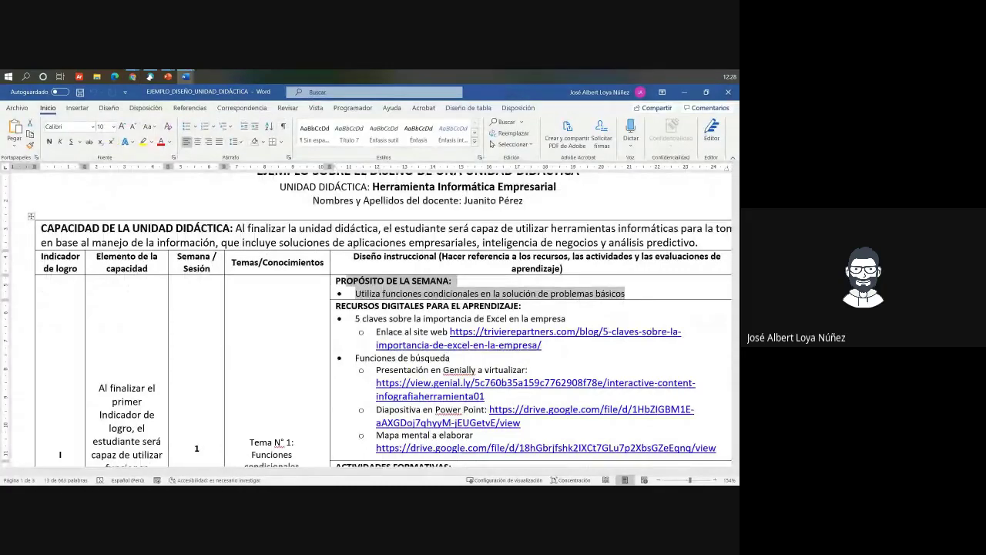
pyautogui.click(132, 76)
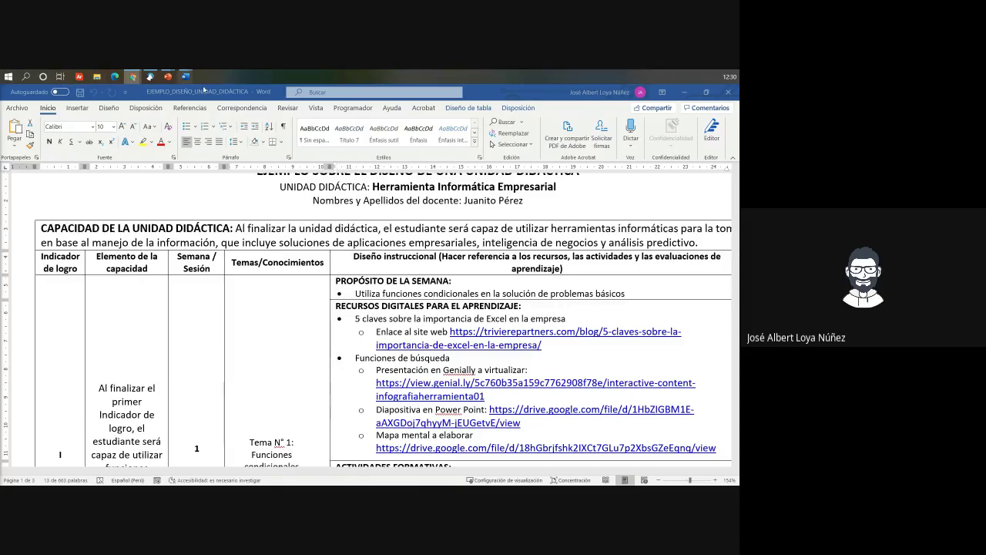
pyautogui.moveTo(132, 76)
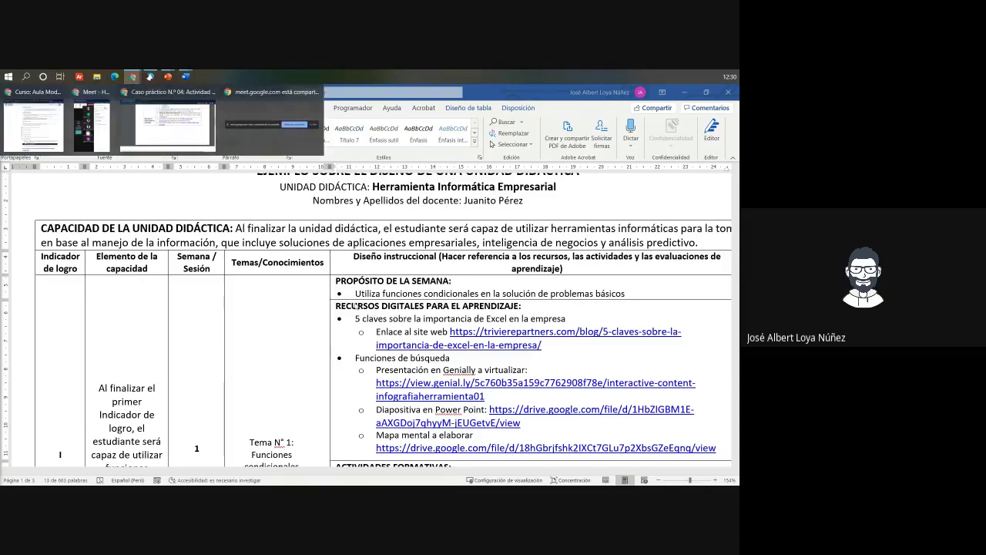
pyautogui.scroll(3, 198, 276)
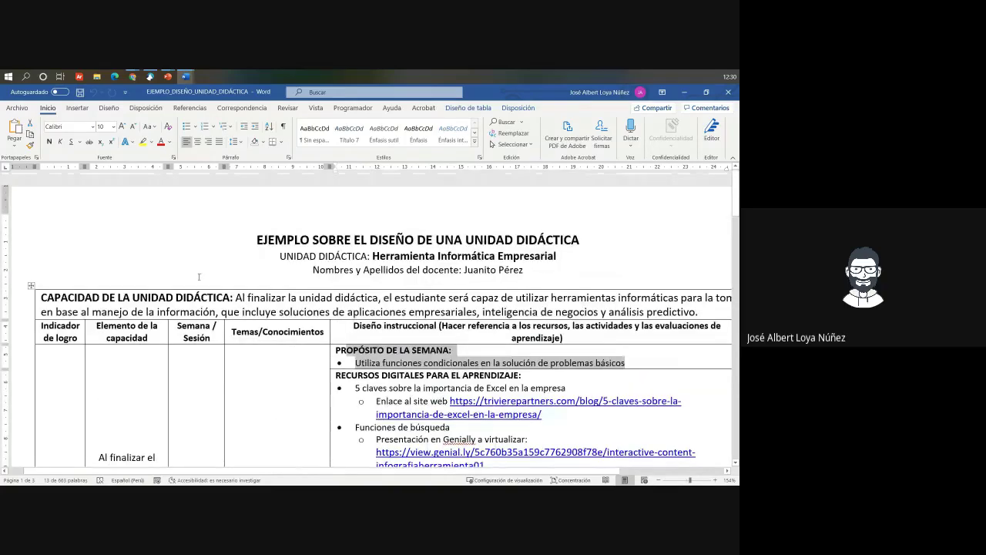
pyautogui.scroll(-10, 222, 260)
pyautogui.scroll(6, 222, 260)
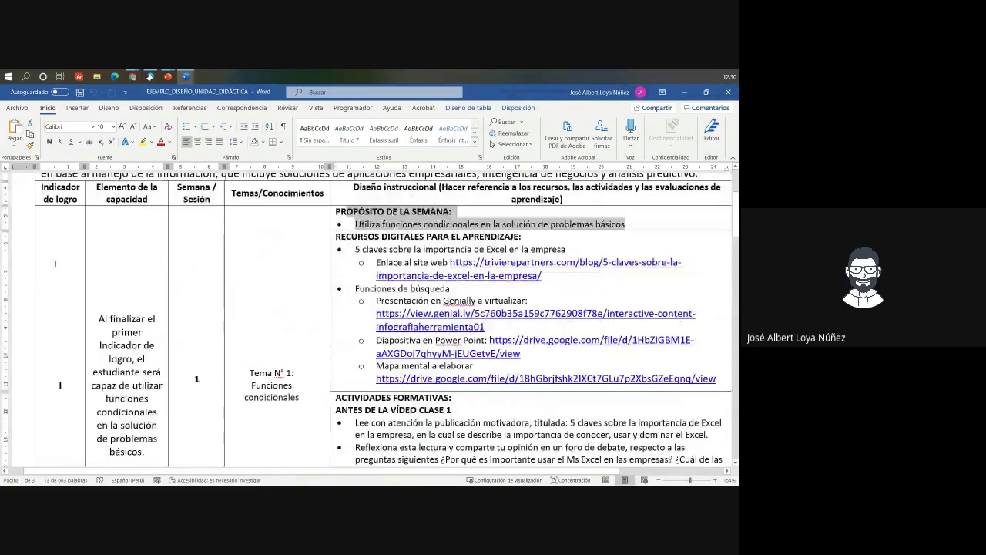
pyautogui.hotkey('ctrl', 'a')
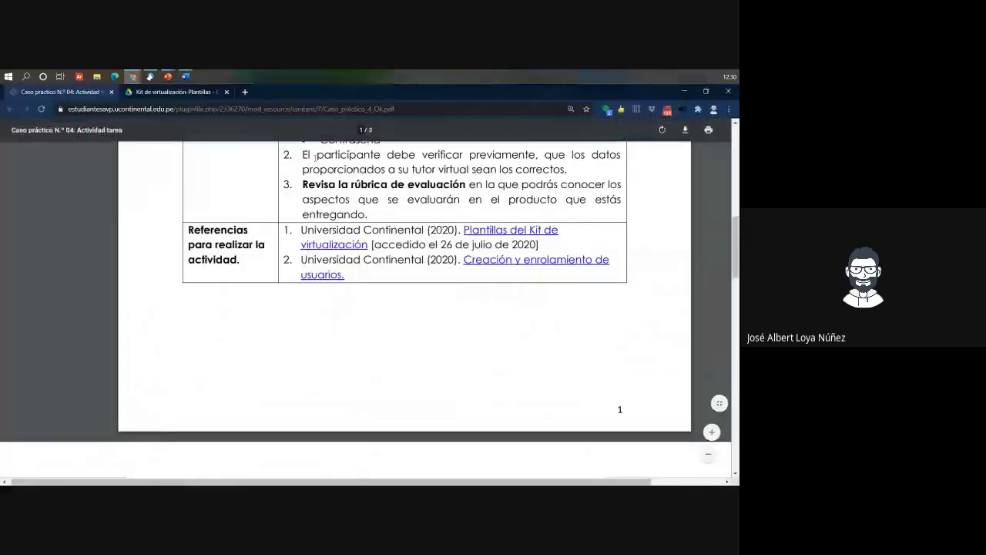
# Step: Switch to Chrome and open the teacher's milaulas.com Moodle site in a separate browser window
pyautogui.click(260, 98)
pyautogui.click(244, 92)
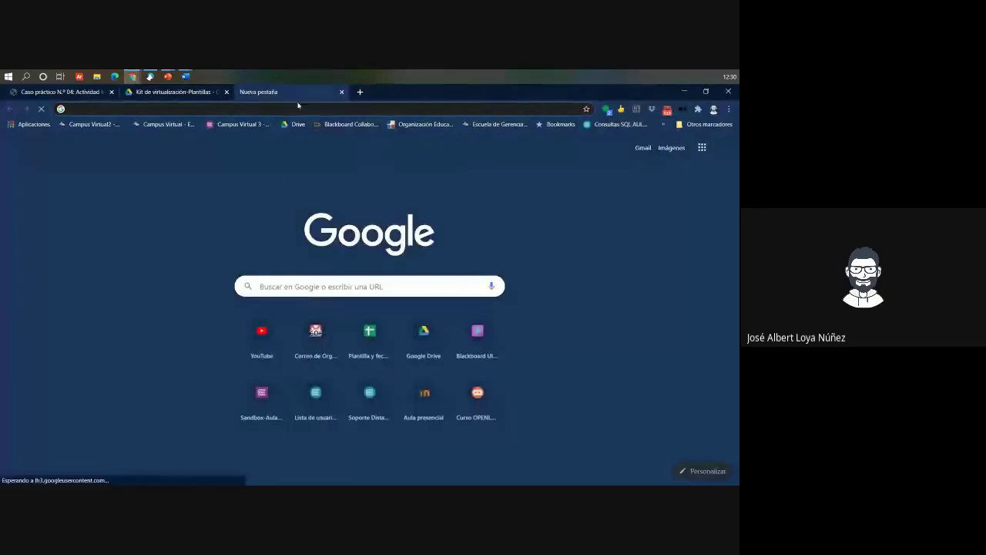
pyautogui.moveTo(270, 92); pyautogui.dragTo(324, 129)
pyautogui.click(271, 110)
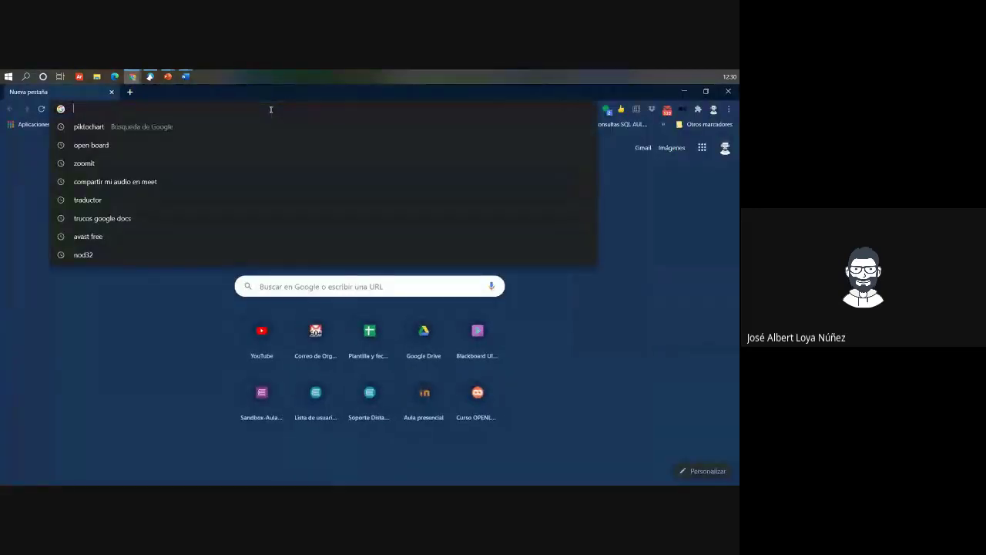
pyautogui.write('josealbert1408.milaulas.com')
pyautogui.press('Return')
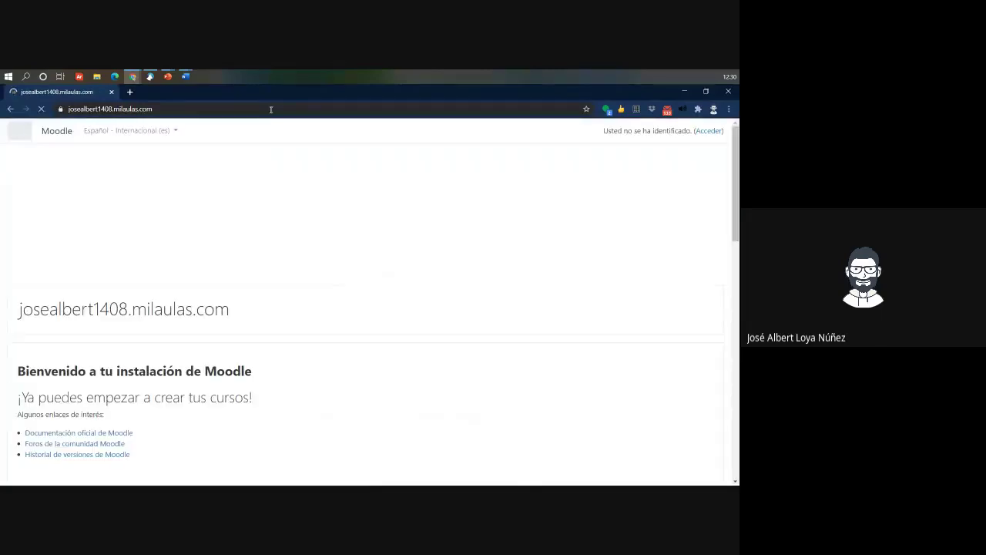
# Step: Log in to the Moodle site with the saved admin credentials
pyautogui.scroll(-2, 243, 292)
pyautogui.click(709, 130)
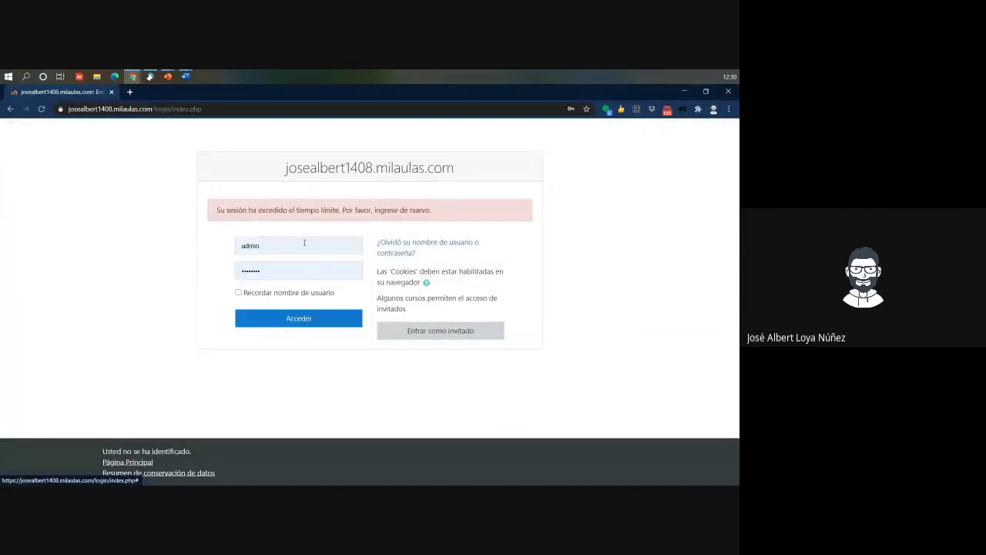
pyautogui.click(282, 327)
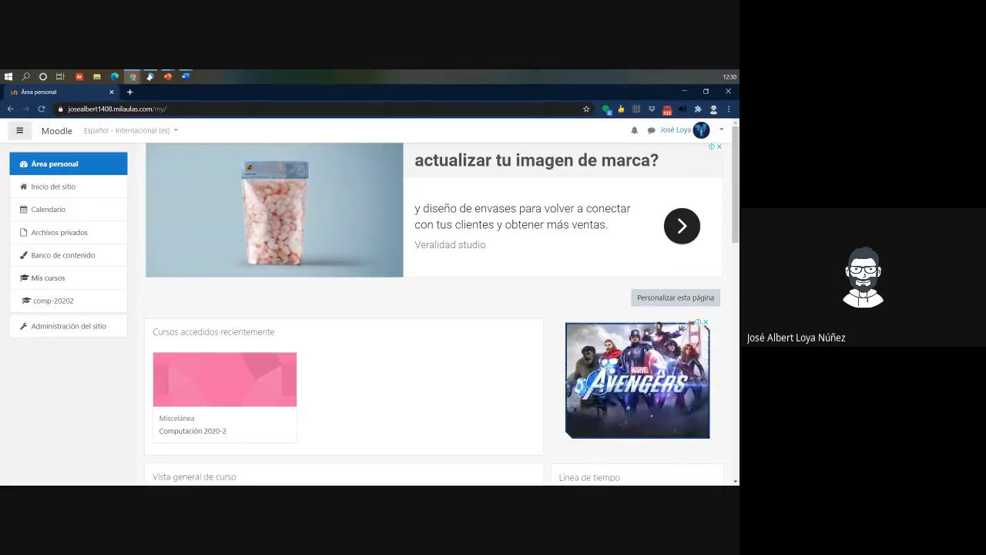
# Step: Open the course Computación 2020-2 and look over its welcome section and Tema 1
pyautogui.click(199, 430)
pyautogui.scroll(-2, 406, 393)
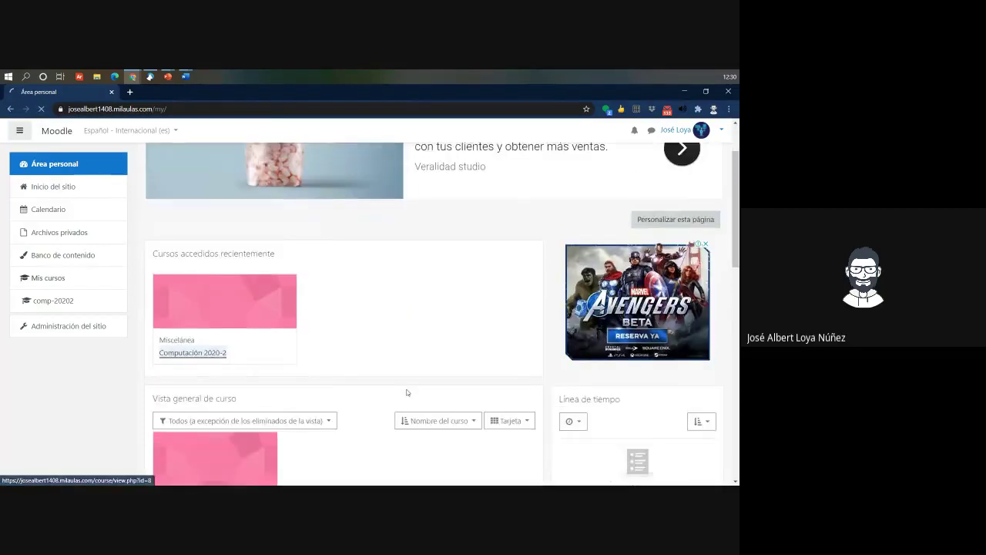
pyautogui.scroll(-10, 405, 393)
pyautogui.scroll(5, 217, 385)
pyautogui.scroll(-1, 217, 385)
pyautogui.scroll(4, 254, 356)
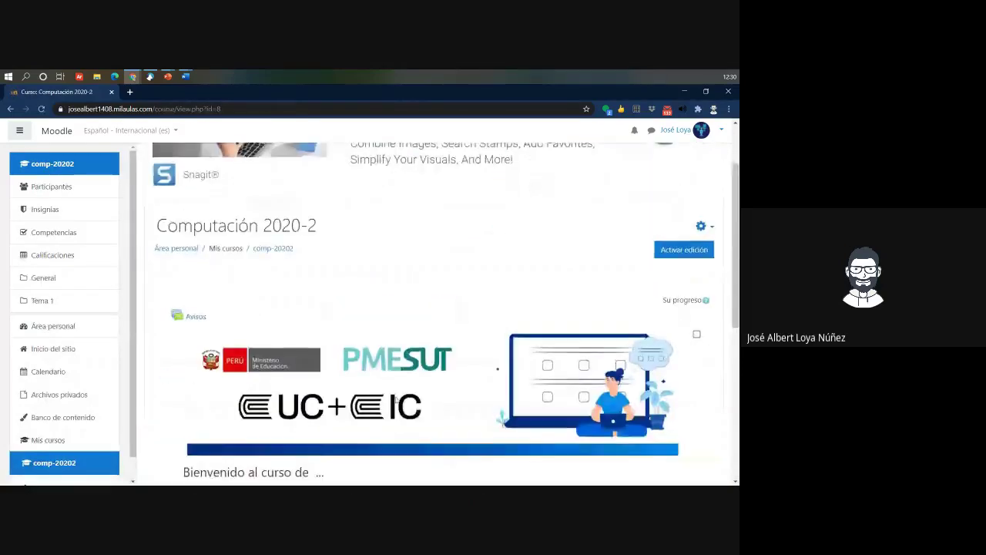
pyautogui.scroll(-1, 255, 356)
pyautogui.scroll(-1, 464, 299)
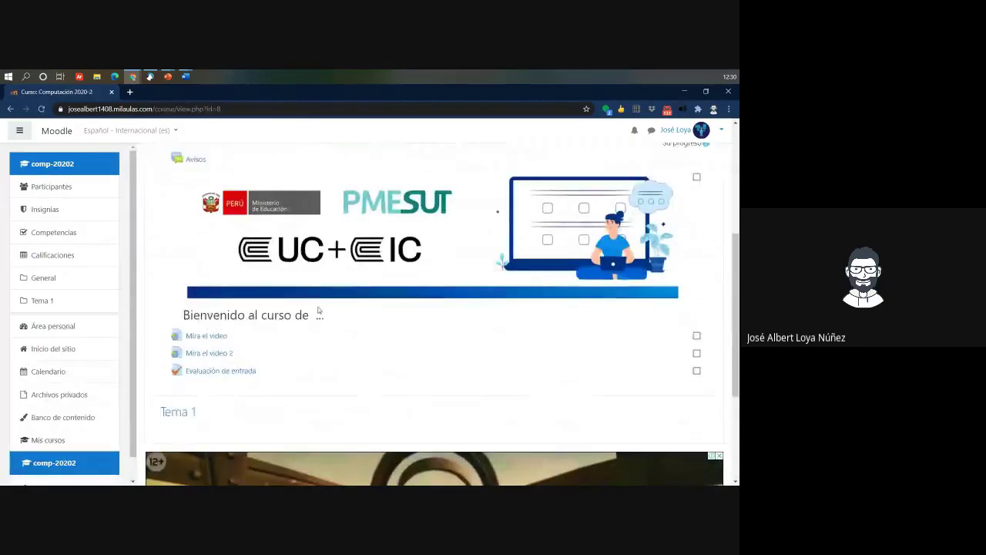
# Step: Turn on editing for the Computación 2020-2 course and bring the Tema 1 section into view
pyautogui.scroll(2, 585, 293)
pyautogui.click(696, 240)
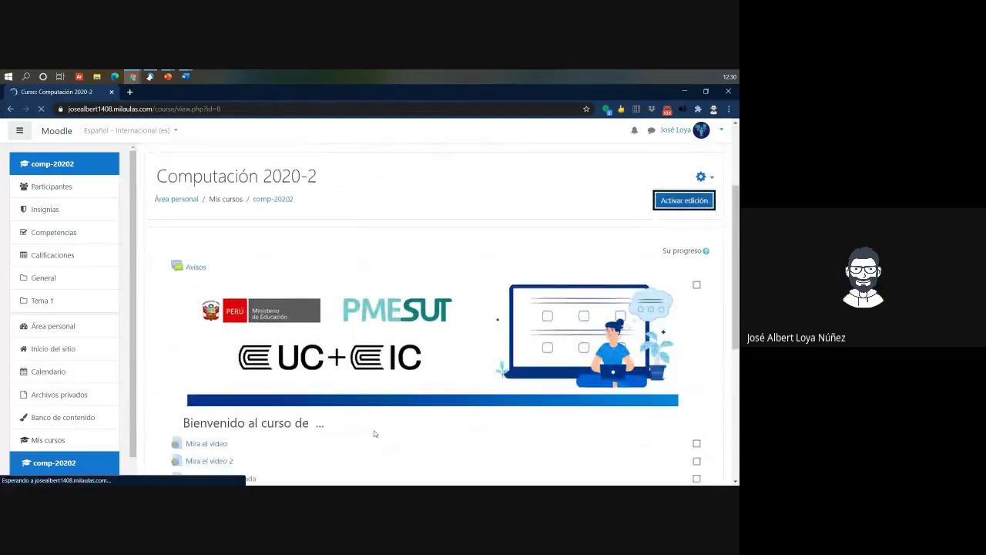
pyautogui.scroll(-1, 264, 352)
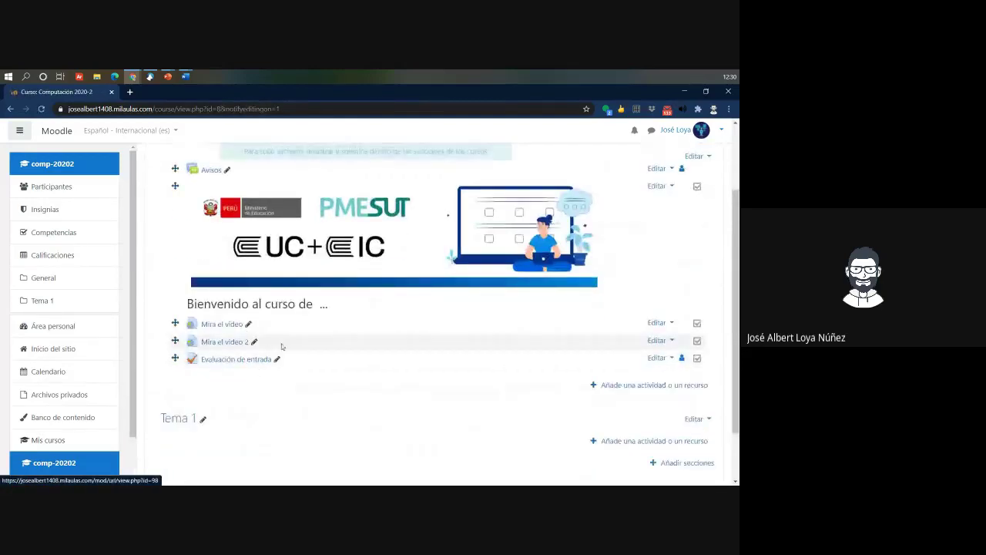
pyautogui.scroll(-1, 285, 390)
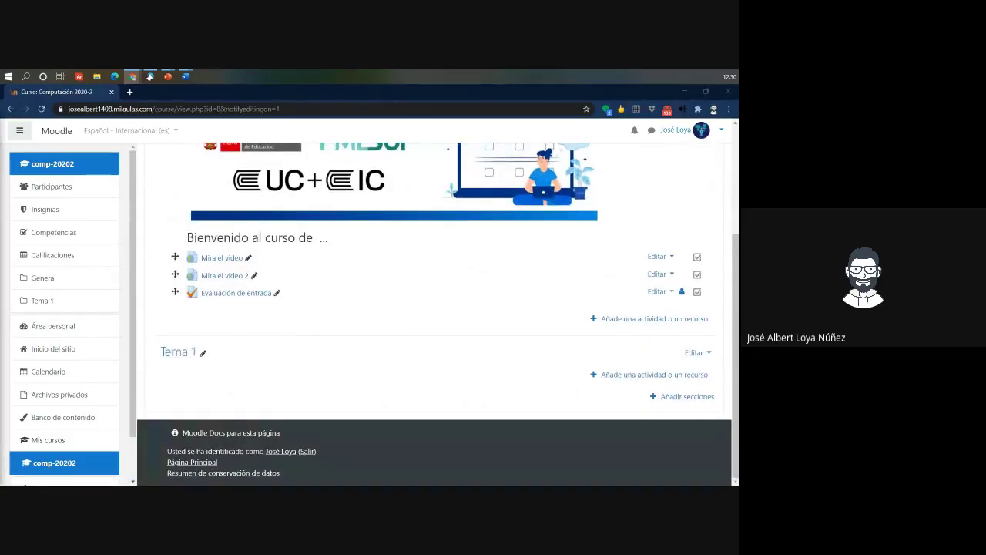
# Step: Switch to the Word document EJEMPLO_DISEÑO_UNIDAD_DIDÁCTICA and review the unit capacity and the instructional design of session 1
pyautogui.moveTo(185, 77)
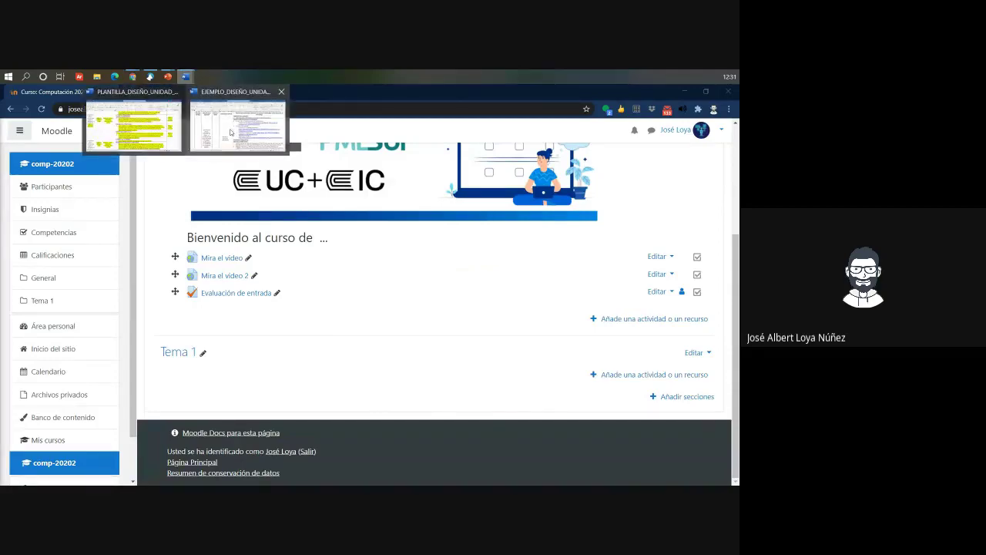
pyautogui.click(230, 133)
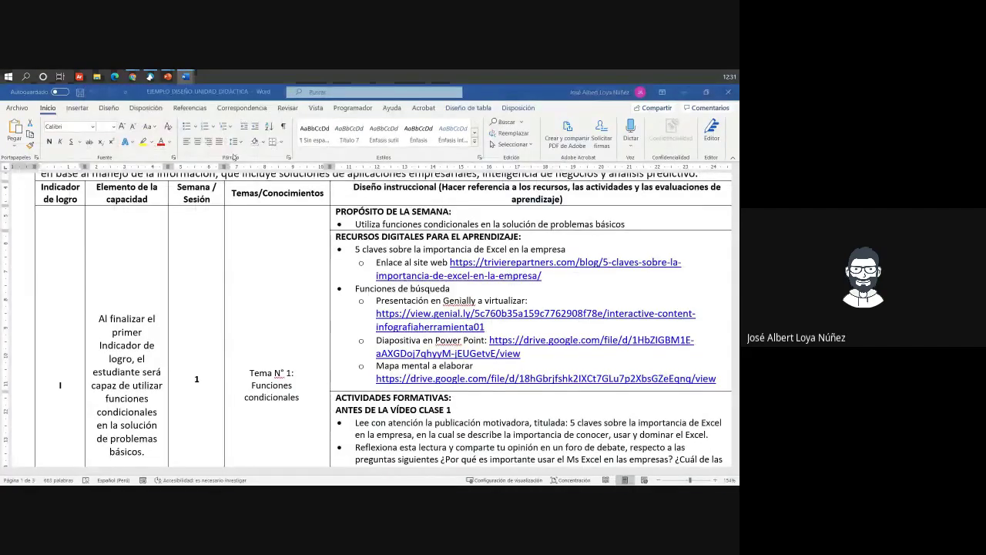
pyautogui.scroll(2, 107, 306)
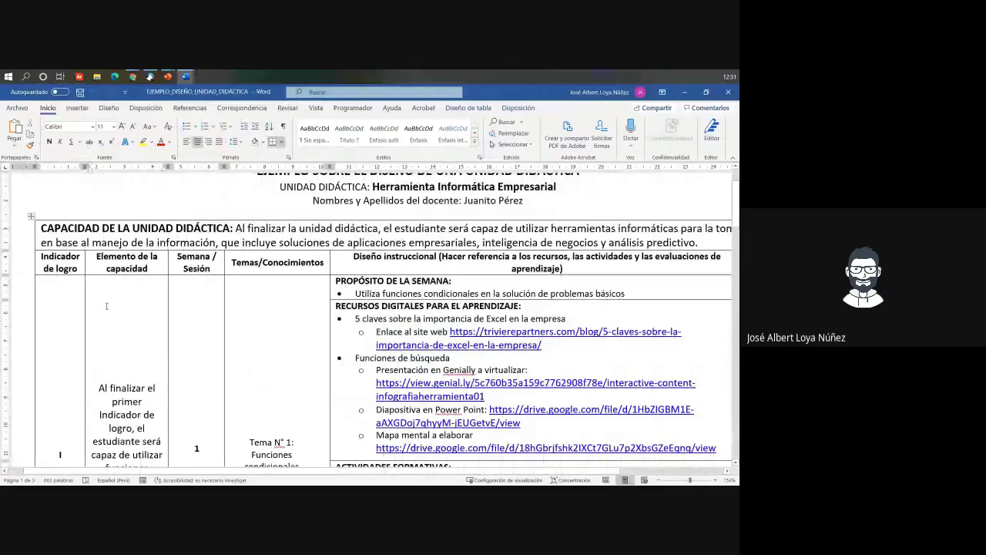
pyautogui.scroll(1, 239, 311)
pyautogui.scroll(-4, 239, 312)
pyautogui.scroll(8, 239, 311)
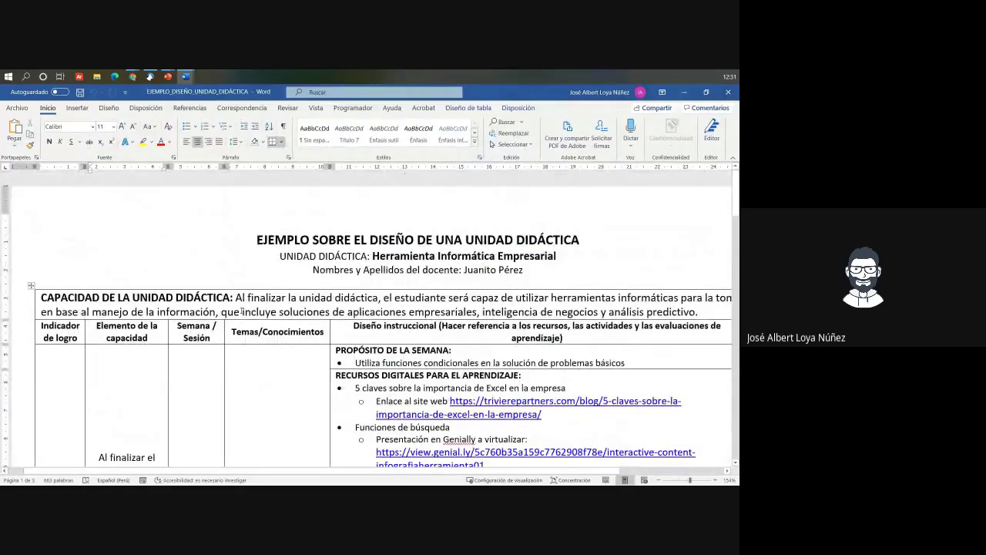
pyautogui.scroll(-20, 206, 368)
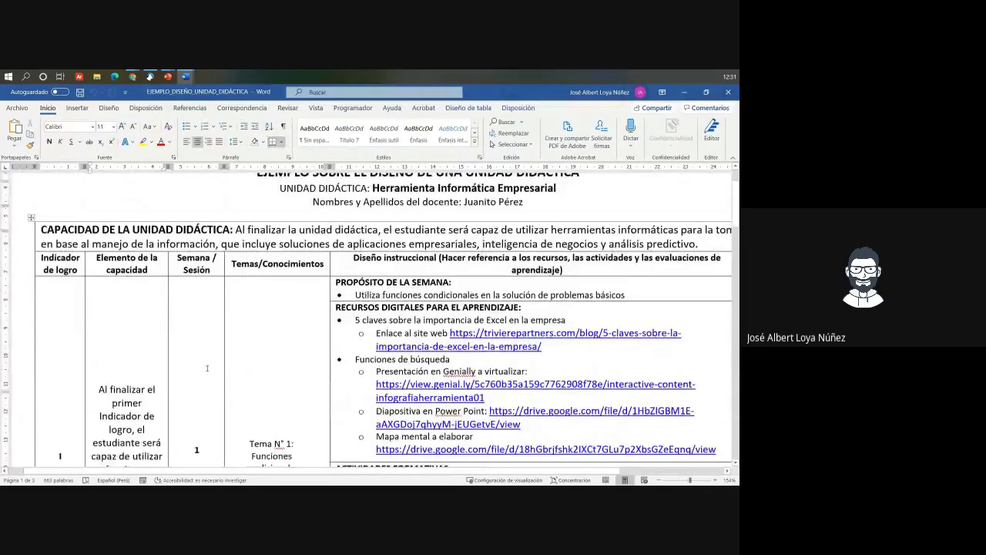
pyautogui.scroll(8, 210, 372)
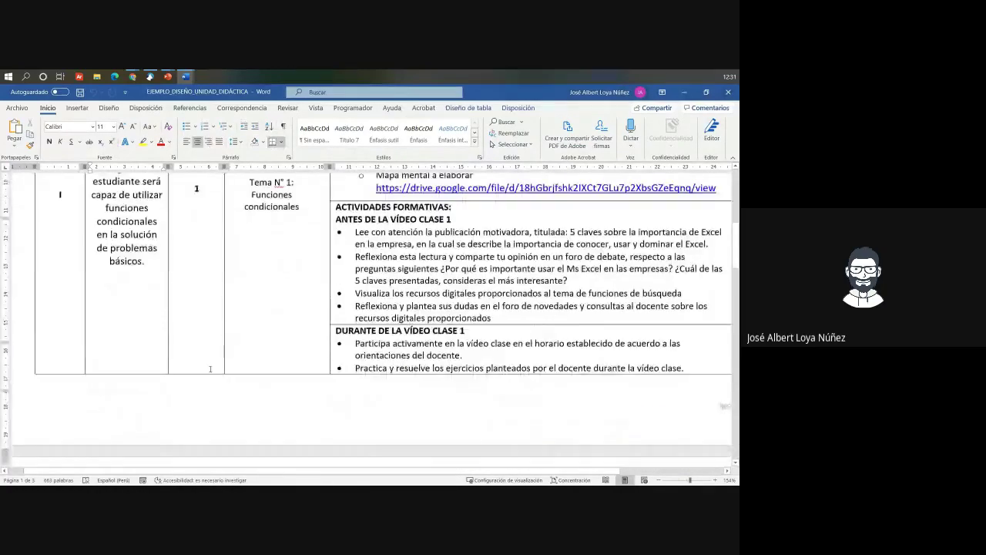
pyautogui.hotkey('alt', 'Tab')
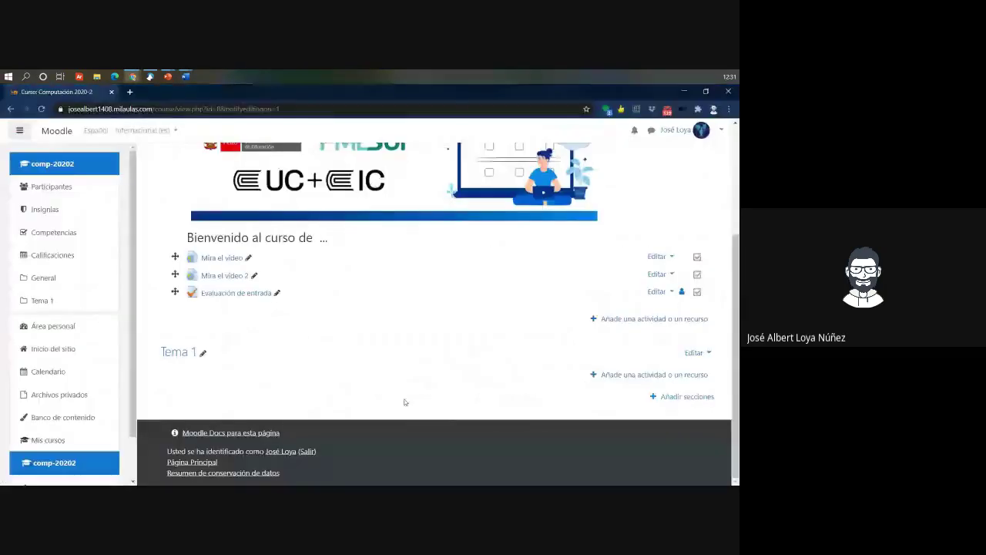
pyautogui.hotkey('alt', 'Tab')
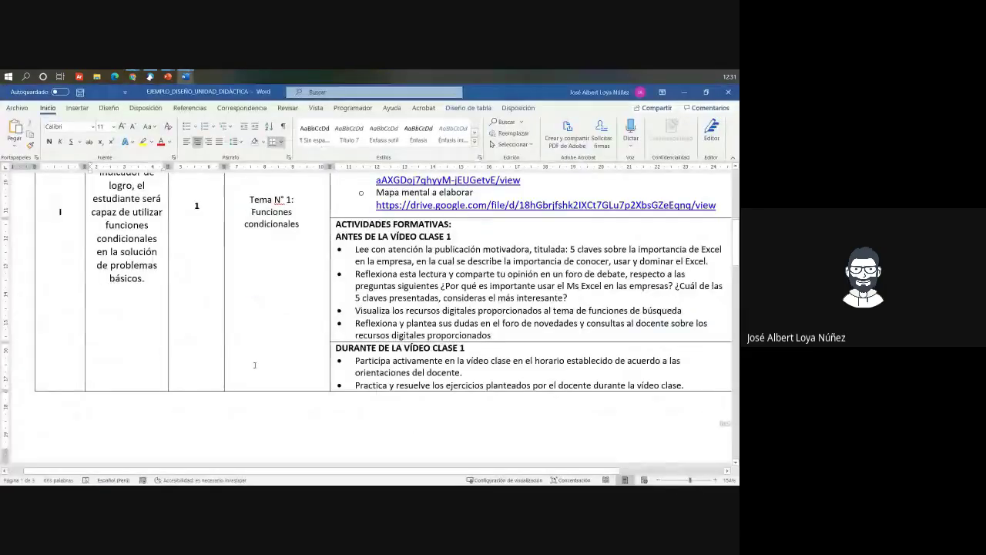
# Step: Examine the Indicador de logro column and its first entry in the unit design table
pyautogui.scroll(5, 255, 365)
pyautogui.click(44, 297)
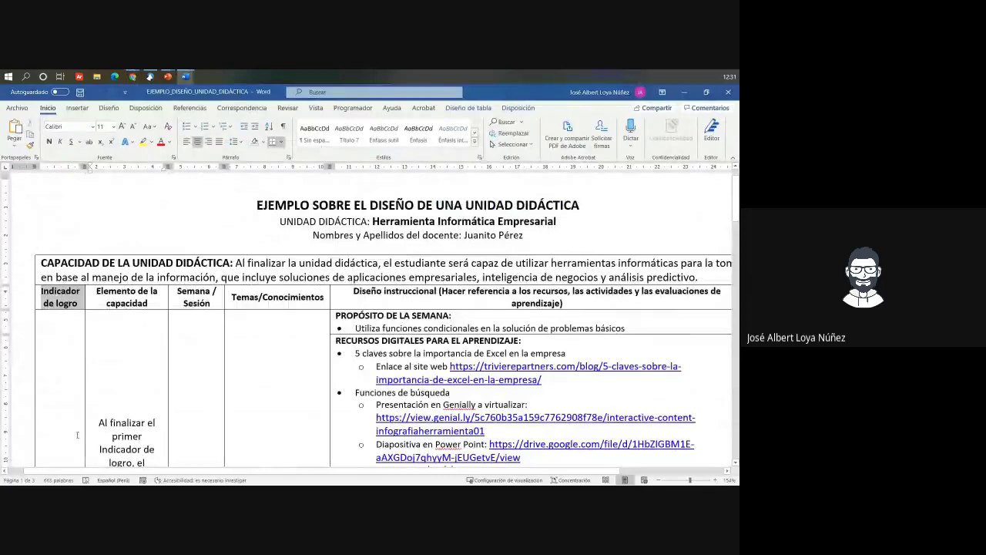
pyautogui.scroll(-3, 73, 400)
pyautogui.scroll(3, 72, 377)
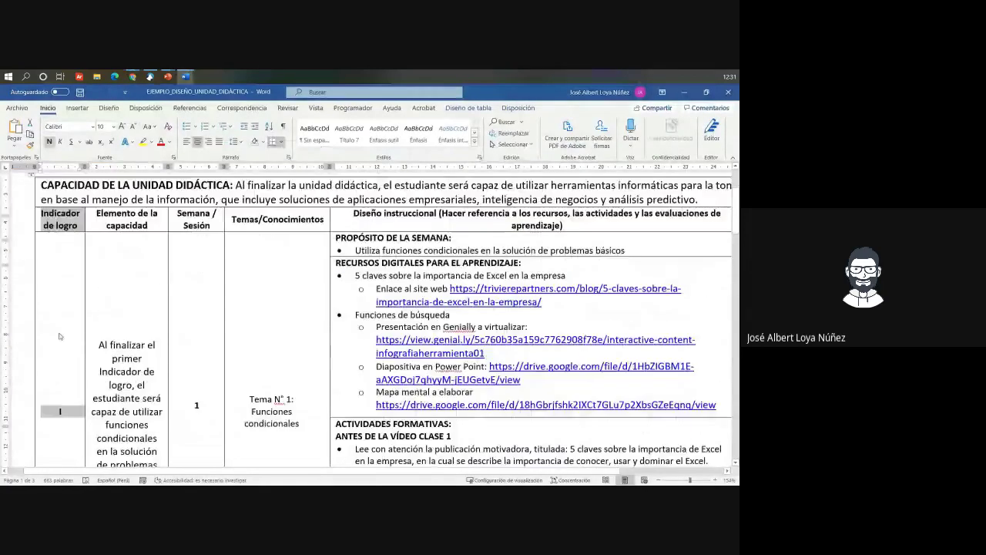
pyautogui.click(71, 366)
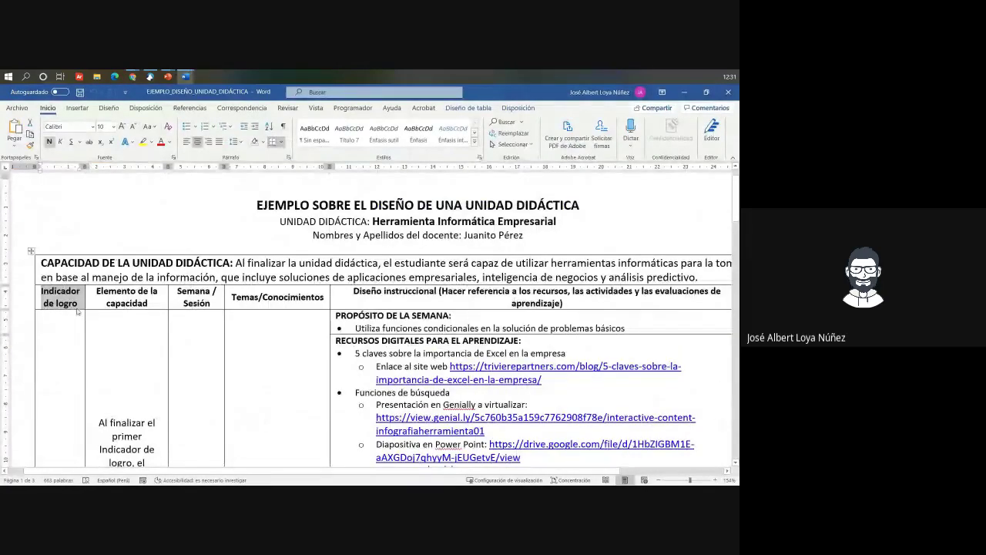
# Step: Switch back to the Moodle course in Chrome and rename the Tema 1 section as "Indicador de logro 1"
pyautogui.click(132, 77)
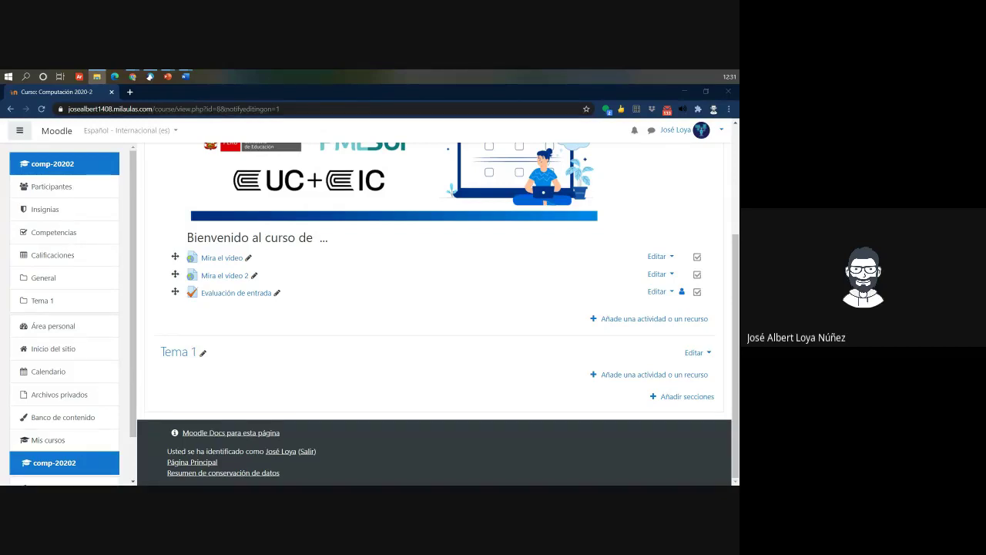
pyautogui.click(131, 299)
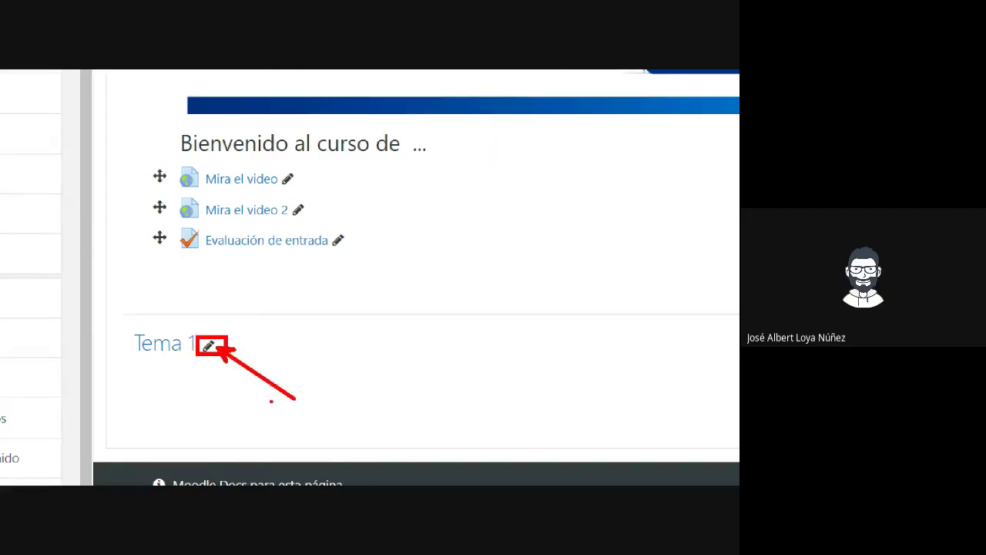
pyautogui.click(208, 346)
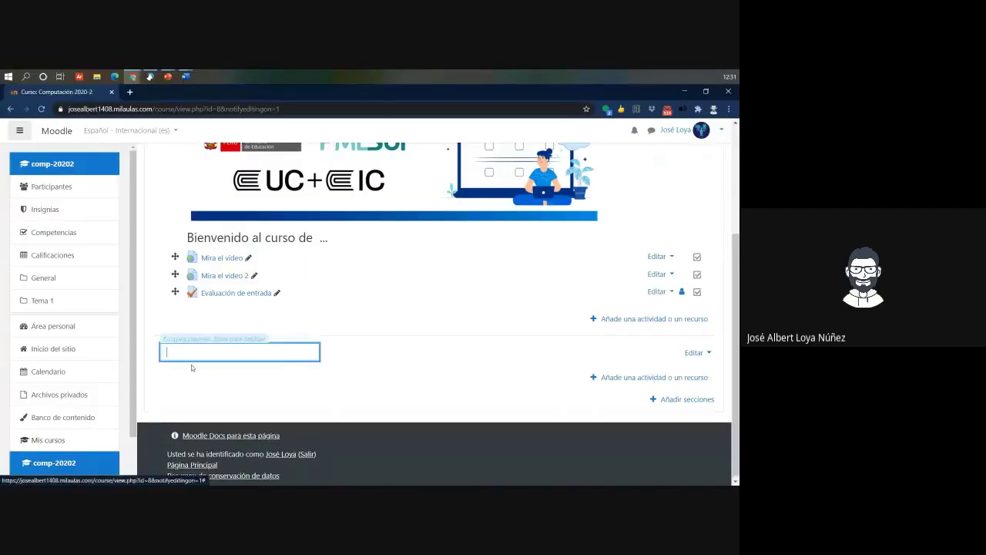
pyautogui.write('INdic')
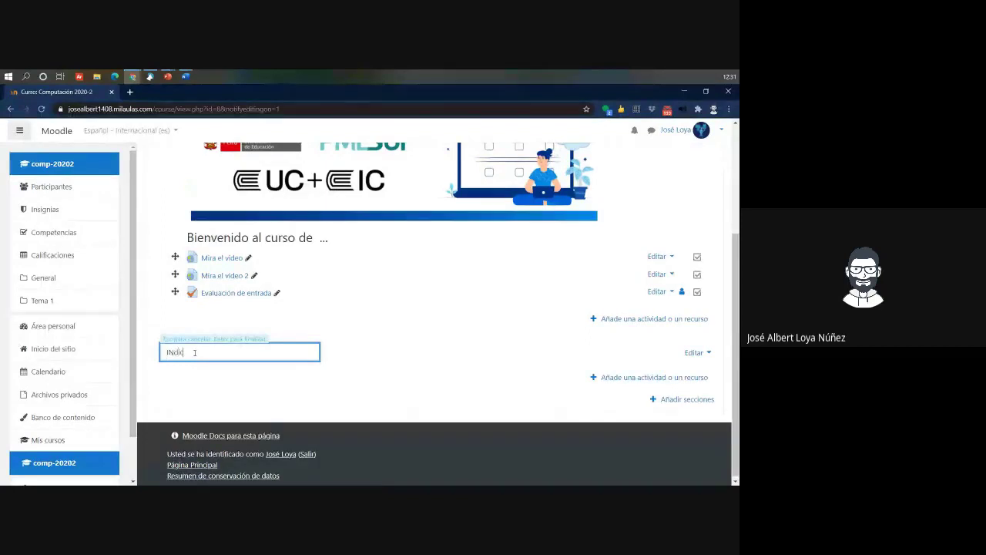
pyautogui.write('dicador de log')
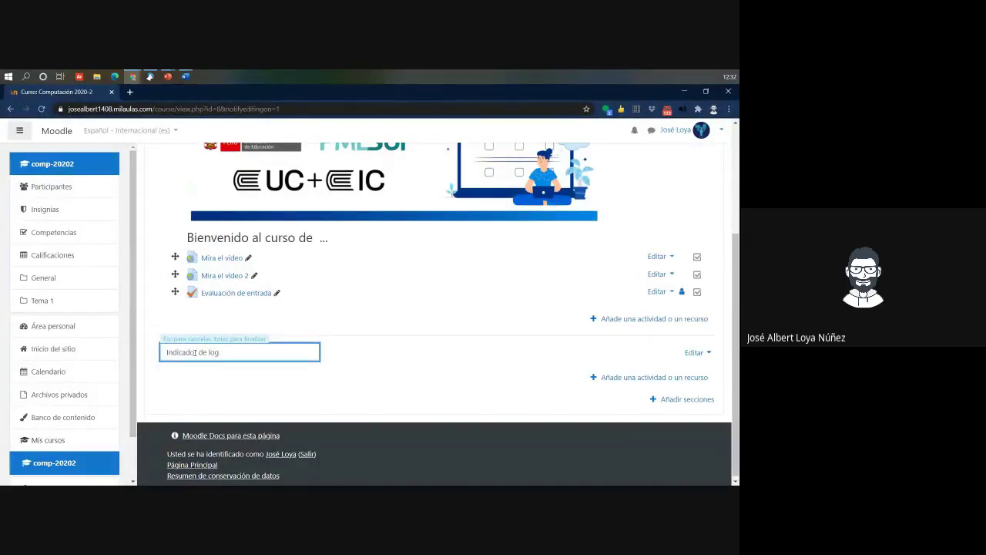
pyautogui.write('ro 1')
pyautogui.press('Return')
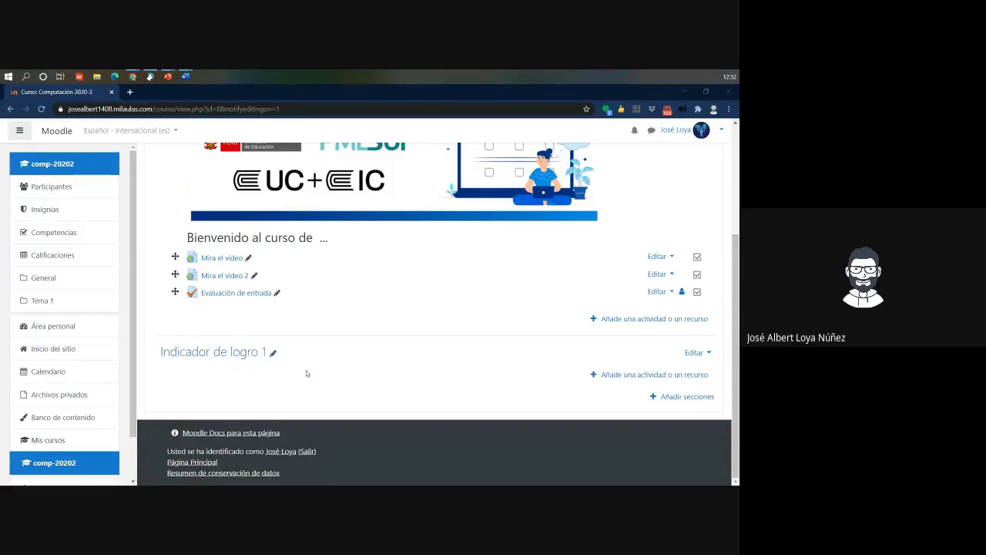
# Step: Switch to the Word example and select the Elemento de la capacidad text of the first indicator
pyautogui.hotkey('alt', 'Tab')
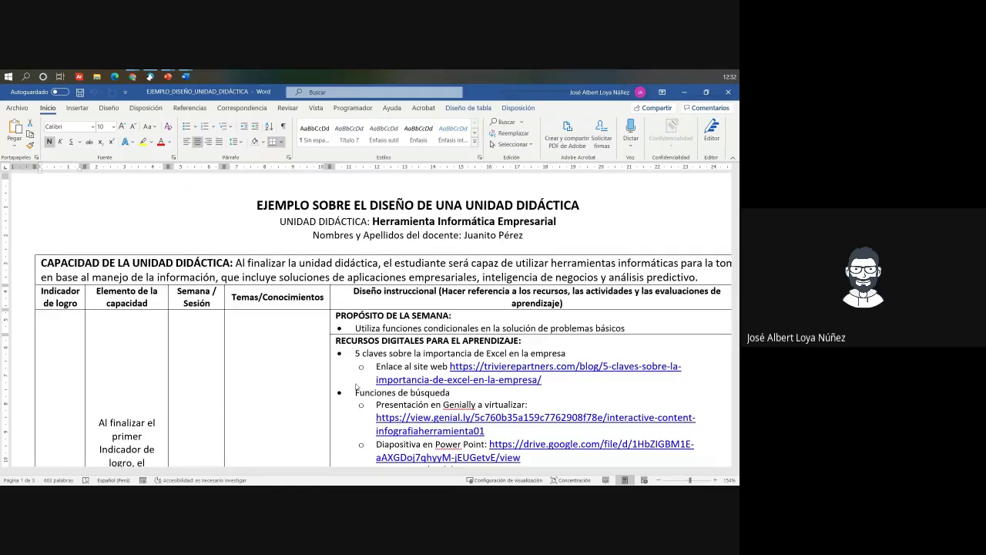
pyautogui.scroll(-1, 357, 387)
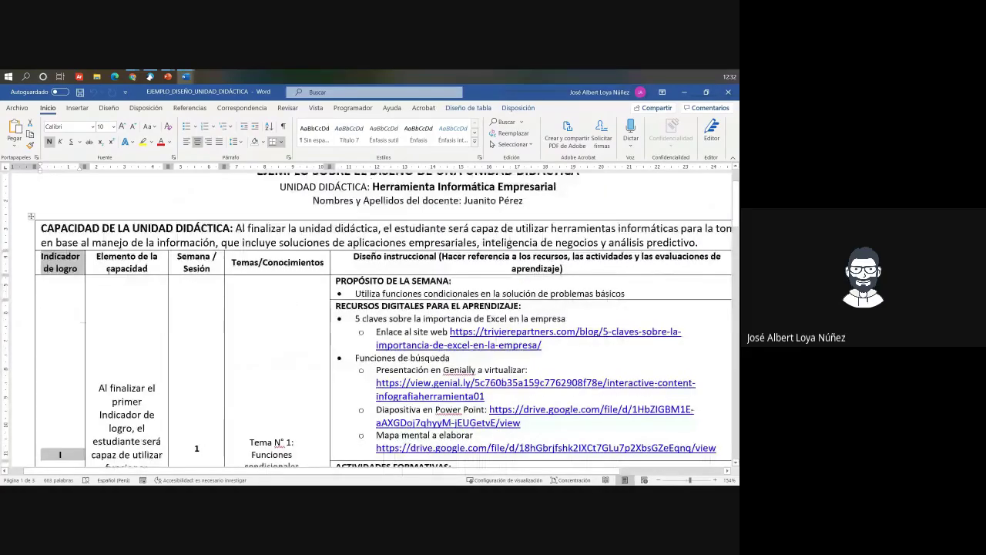
pyautogui.scroll(-3, 356, 387)
pyautogui.hotkey('alt', 'Tab')
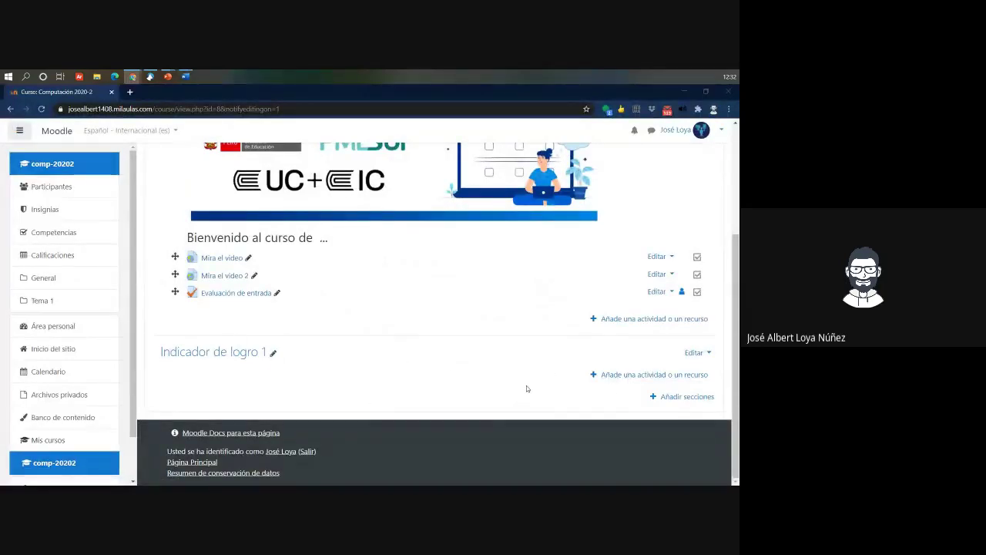
pyautogui.hotkey('alt', 'Tab')
pyautogui.moveTo(98, 284); pyautogui.dragTo(152, 421)
pyautogui.click(152, 421)
pyautogui.scroll(3, 152, 421)
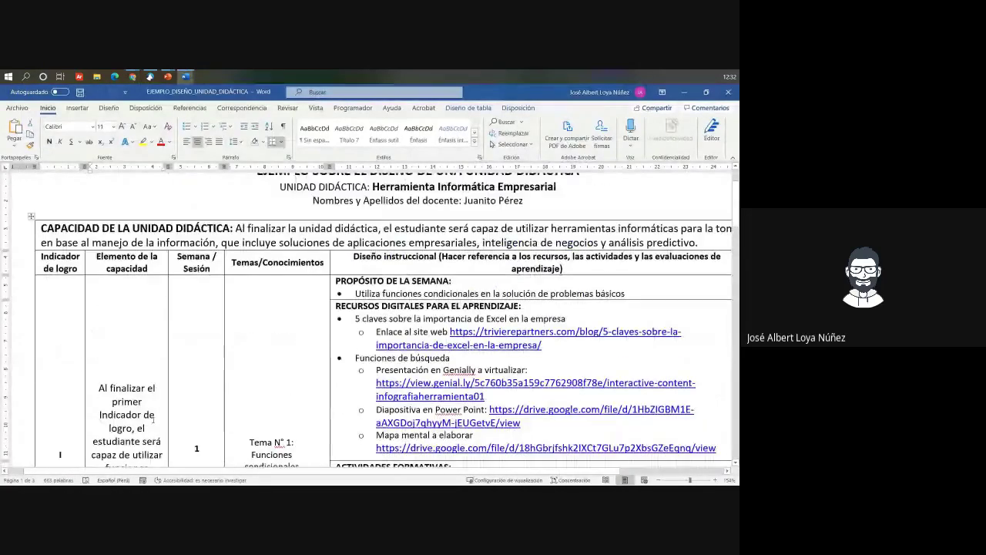
pyautogui.scroll(-2, 152, 421)
pyautogui.moveTo(99, 318)
pyautogui.mouseDown()
pyautogui.moveTo(110, 319)
pyautogui.moveTo(164, 444)
pyautogui.moveTo(150, 447)
pyautogui.moveTo(93, 320)
pyautogui.mouseUp()
# Step: Switch to Moodle and start a new Etiqueta resource in the Indicador de logro 1 section
pyautogui.hotkey('alt', 'Tab')
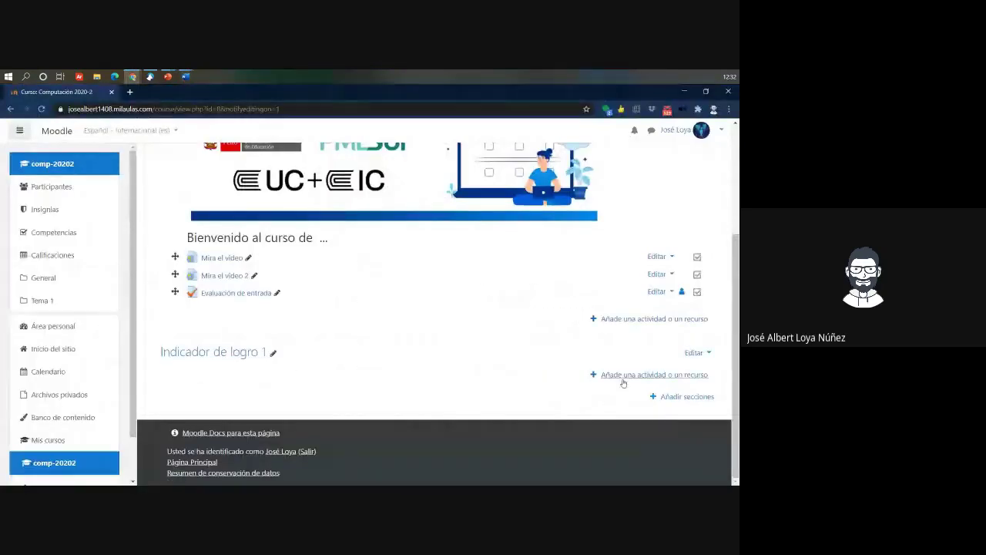
pyautogui.click(625, 376)
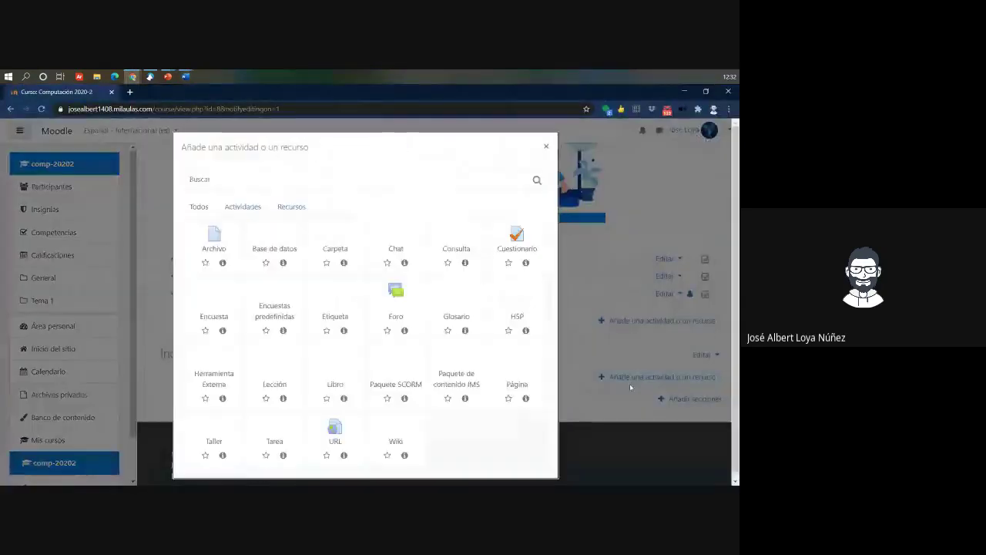
pyautogui.click(283, 209)
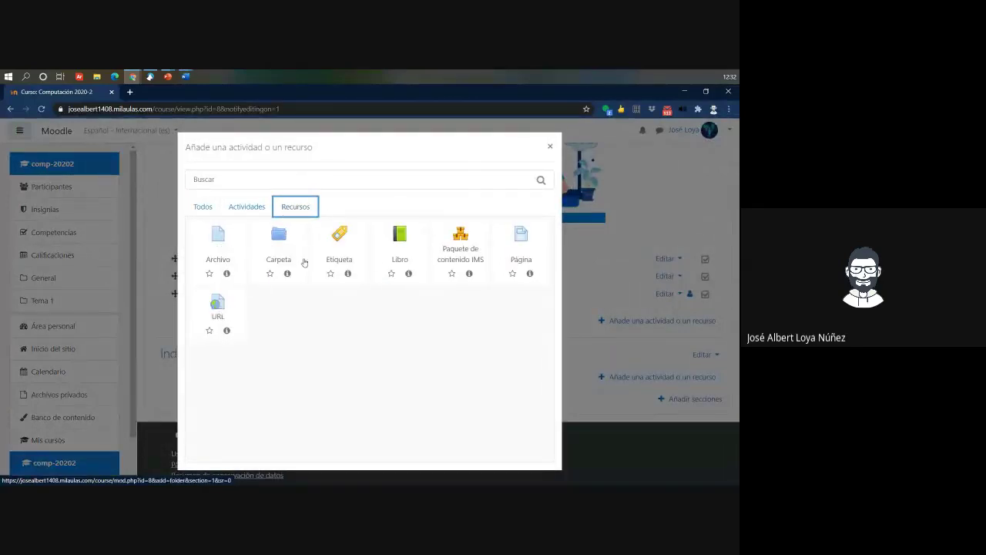
pyautogui.click(326, 249)
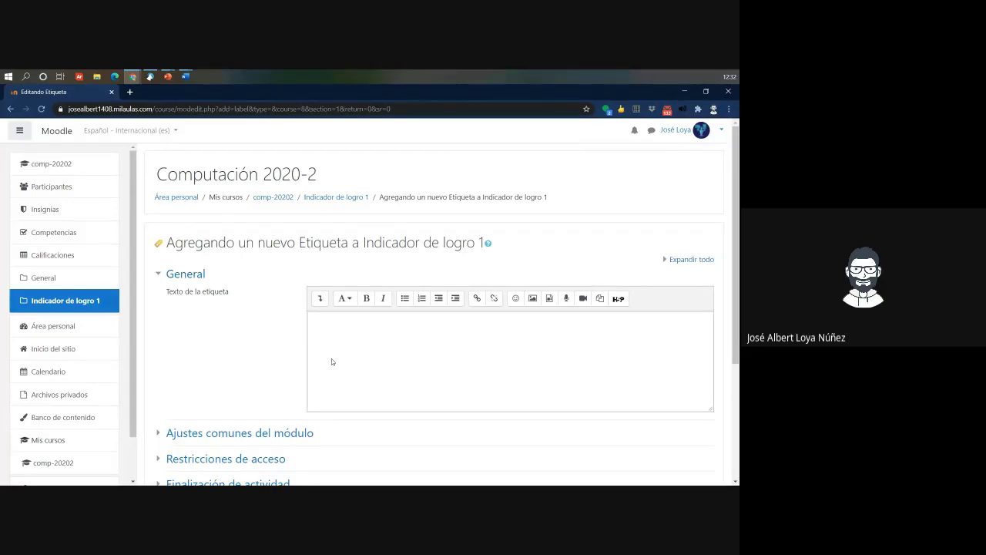
pyautogui.click(325, 326)
# Step: Copy the first indicator's capacity element text from the Word document into the Moodle label text
pyautogui.hotkey('alt', 'Tab')
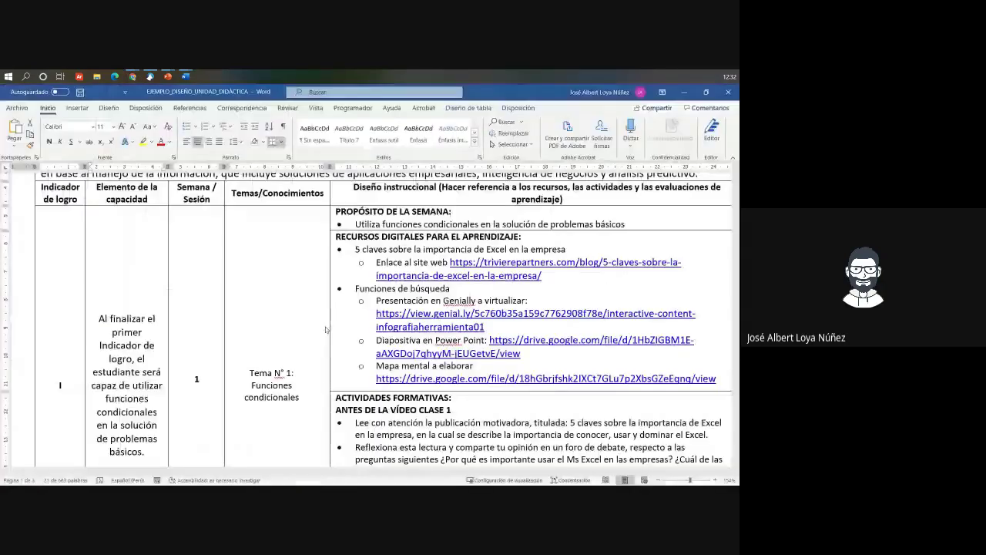
pyautogui.hotkey('alt', 'Tab')
pyautogui.click(470, 377)
pyautogui.hotkey('ctrl', 'v')
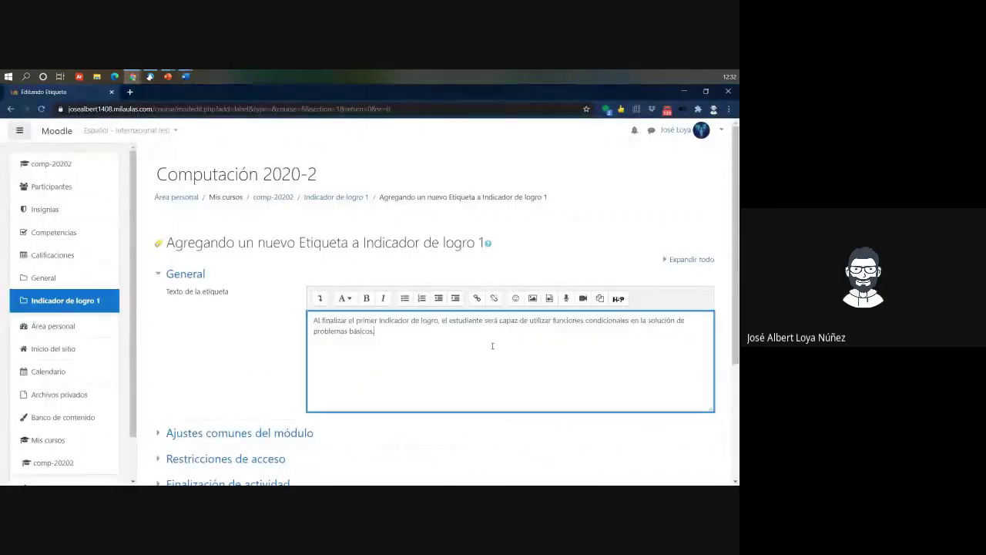
# Step: Make the pasted label text bold and apply the Encabezado (pequeño) style to it
pyautogui.moveTo(426, 338); pyautogui.dragTo(287, 316)
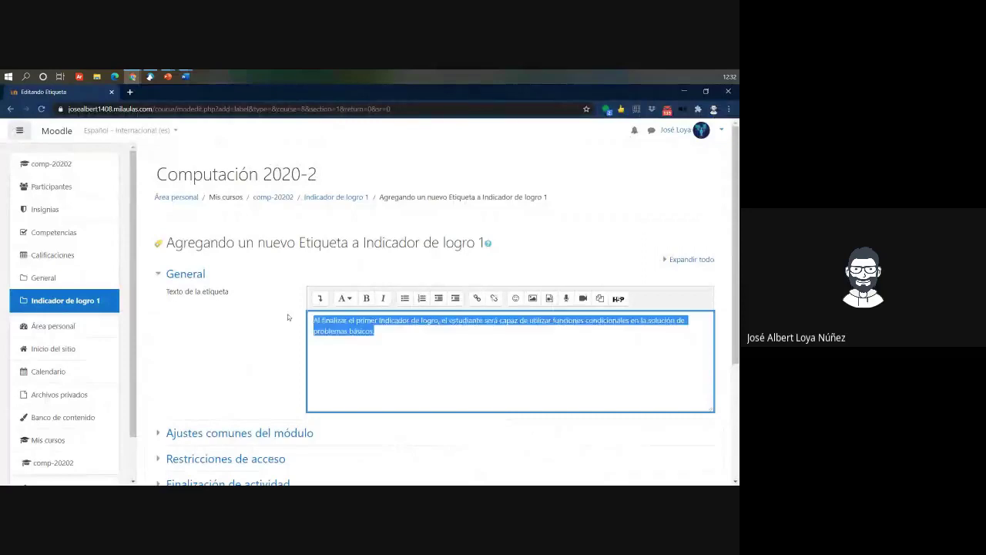
pyautogui.click(369, 299)
pyautogui.click(388, 351)
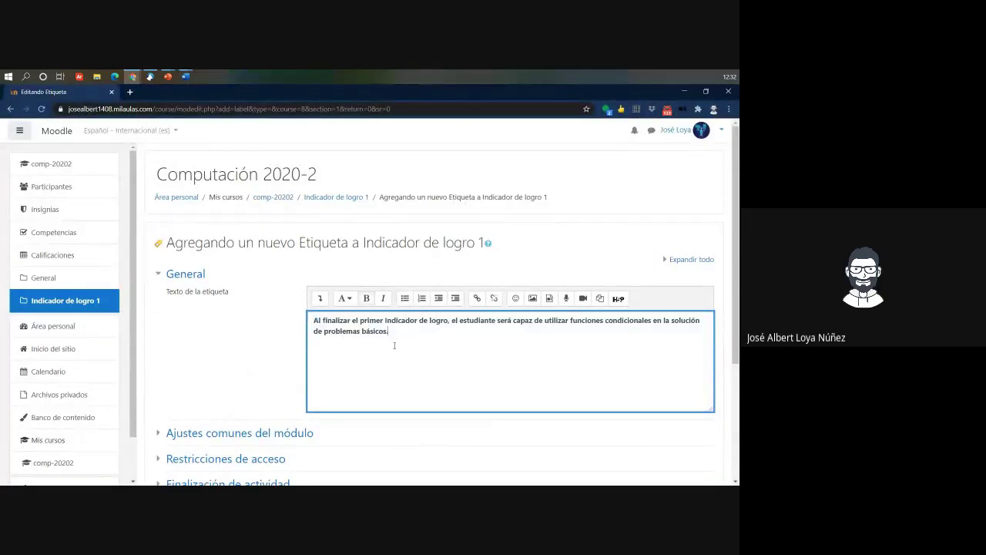
pyautogui.moveTo(391, 332); pyautogui.dragTo(273, 311)
pyautogui.click(345, 298)
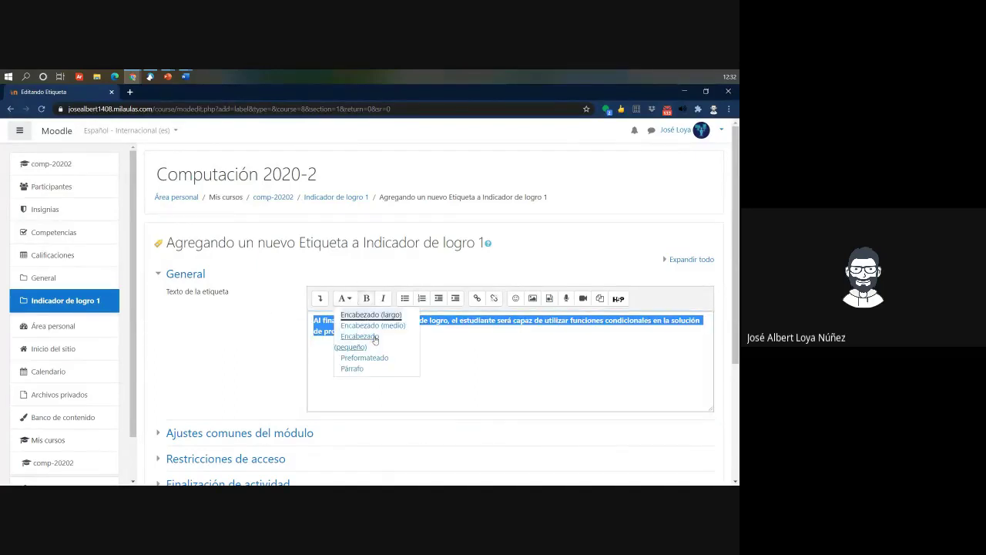
pyautogui.click(352, 369)
# Step: Add the line "Sesión 1:" below the capacity element text in the label, checking the Semana / Sesión column in the Word example
pyautogui.click(323, 365)
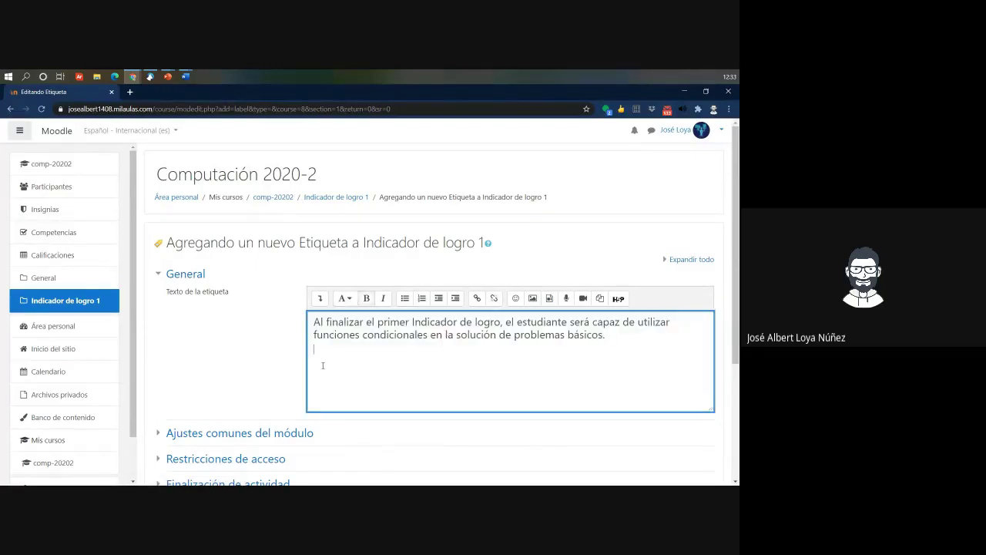
pyautogui.hotkey('alt', 'Tab')
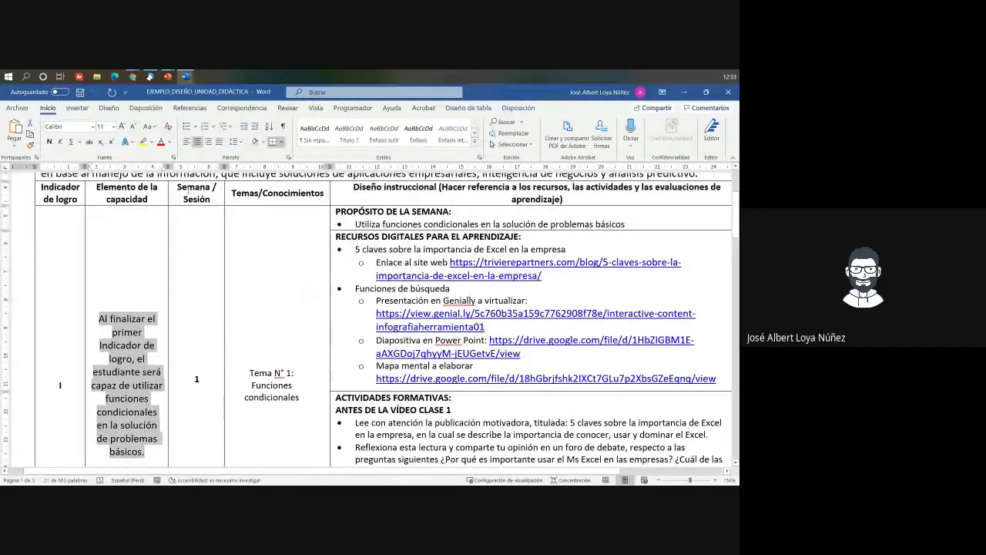
pyautogui.moveTo(185, 193); pyautogui.dragTo(228, 193)
pyautogui.hotkey('alt', 'Tab')
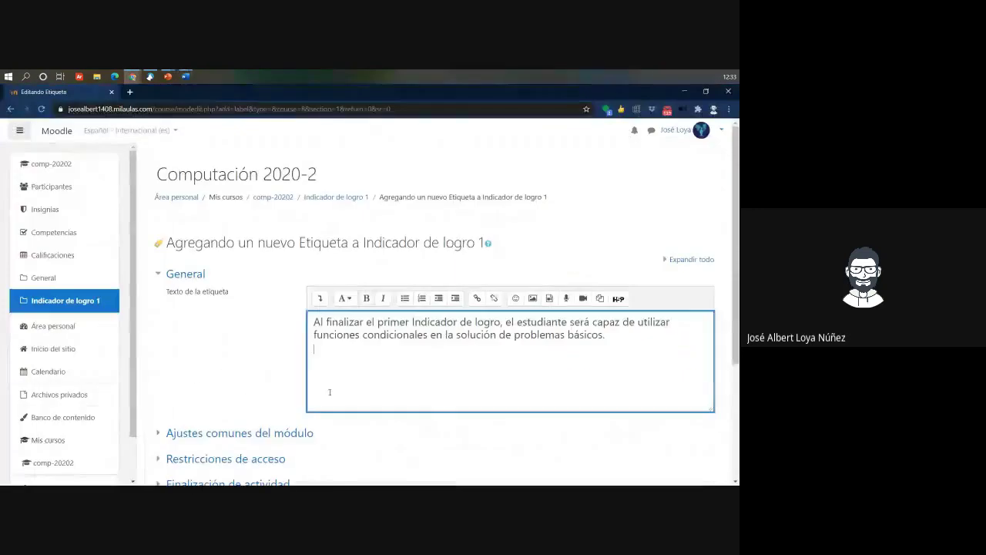
pyautogui.write('ón 1:')
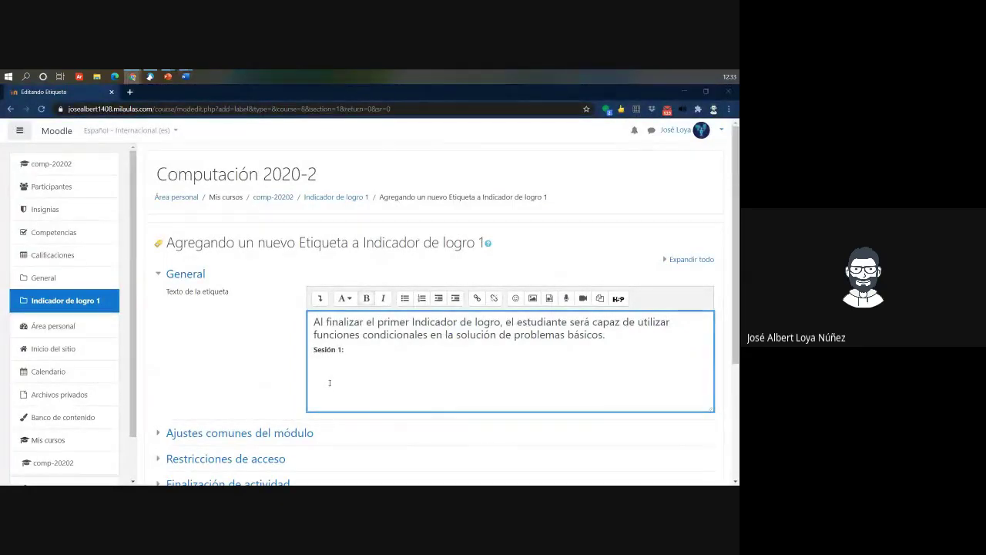
# Step: Copy "Tema N° 1: Funciones condicionales" from the Word example and paste it over the "Sesión 1:" line in the Moodle label
pyautogui.hotkey('alt', 'Tab')
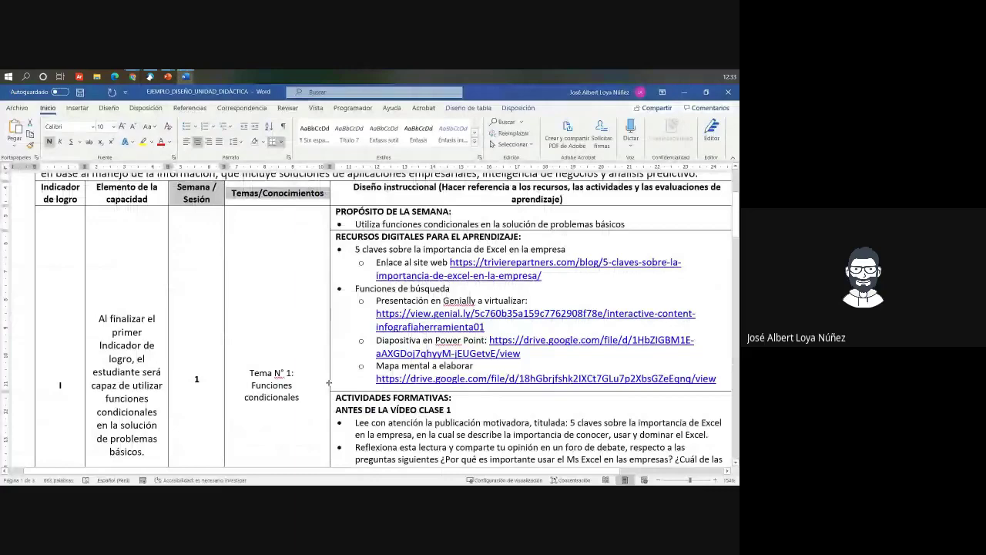
pyautogui.moveTo(299, 399); pyautogui.dragTo(248, 371)
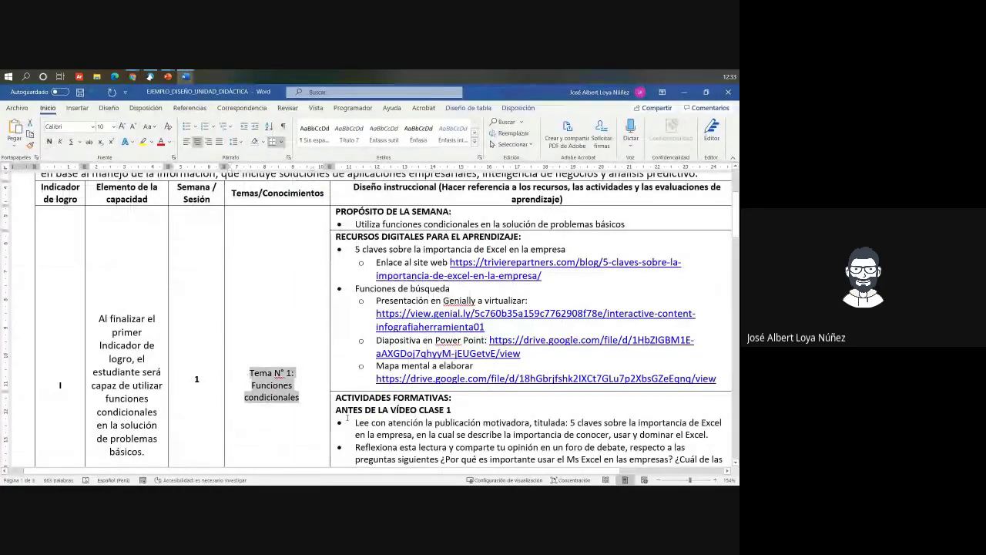
pyautogui.hotkey('alt', 'Tab')
pyautogui.hotkey('ctrl', 'a')
pyautogui.click(360, 368)
pyautogui.hotkey('ctrl', 'a')
pyautogui.tripleClick(329, 349)
pyautogui.hotkey('ctrl', 'v')
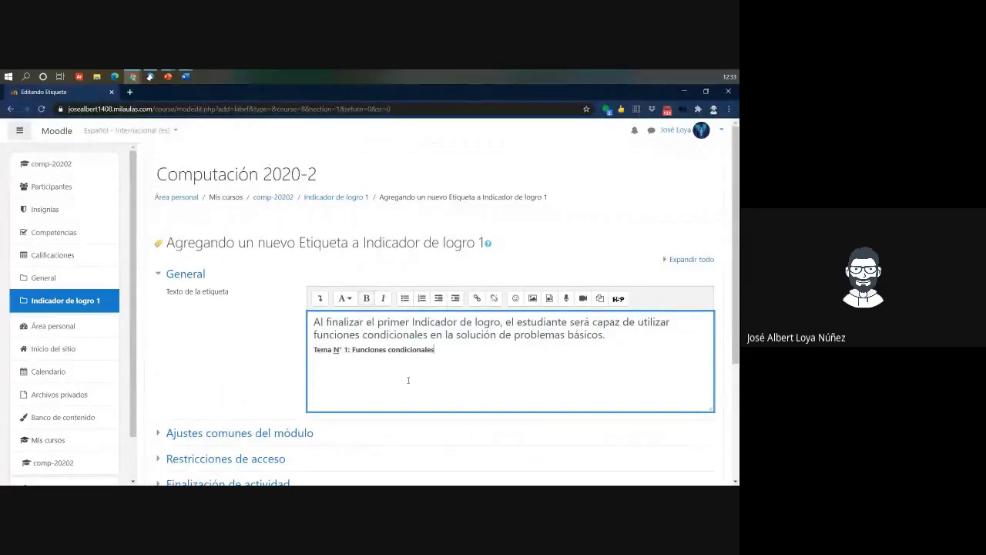
# Step: Copy the heading "PROPÓSITO DE LA SEMANA:" from the Word example into the Moodle label, on a new line below the theme
pyautogui.hotkey('alt', 'Tab')
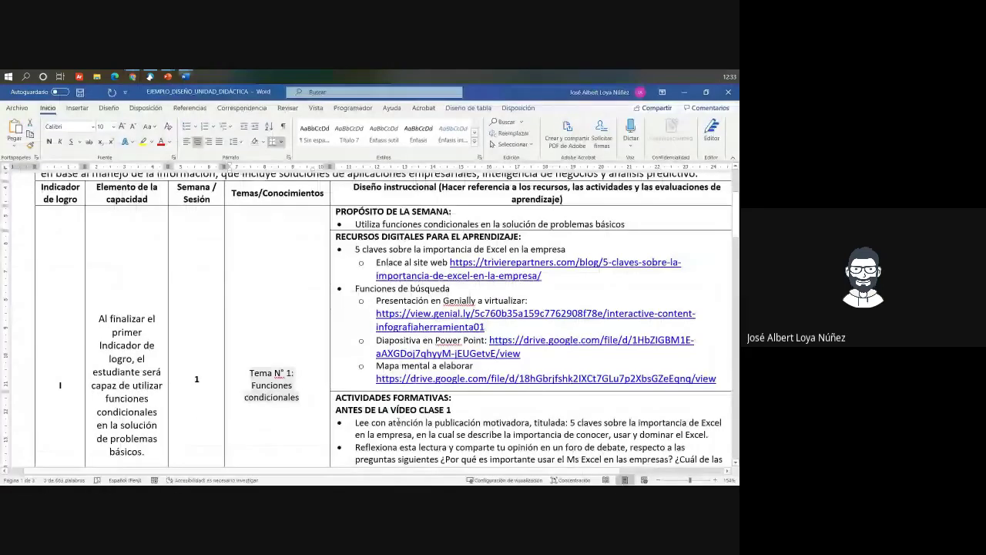
pyautogui.scroll(5, 309, 355)
pyautogui.click(308, 356)
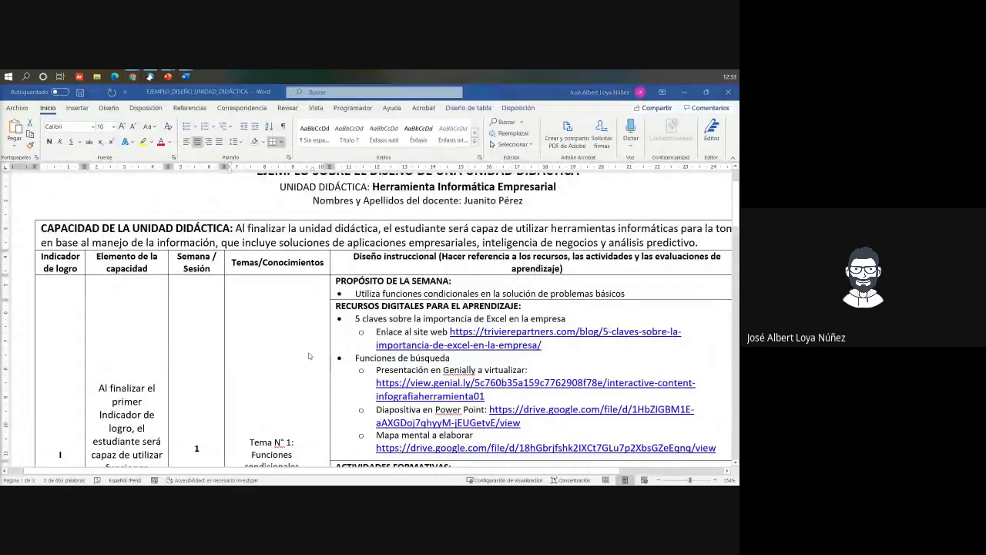
pyautogui.press('alt')
pyautogui.click(266, 446)
pyautogui.scroll(-2, 349, 277)
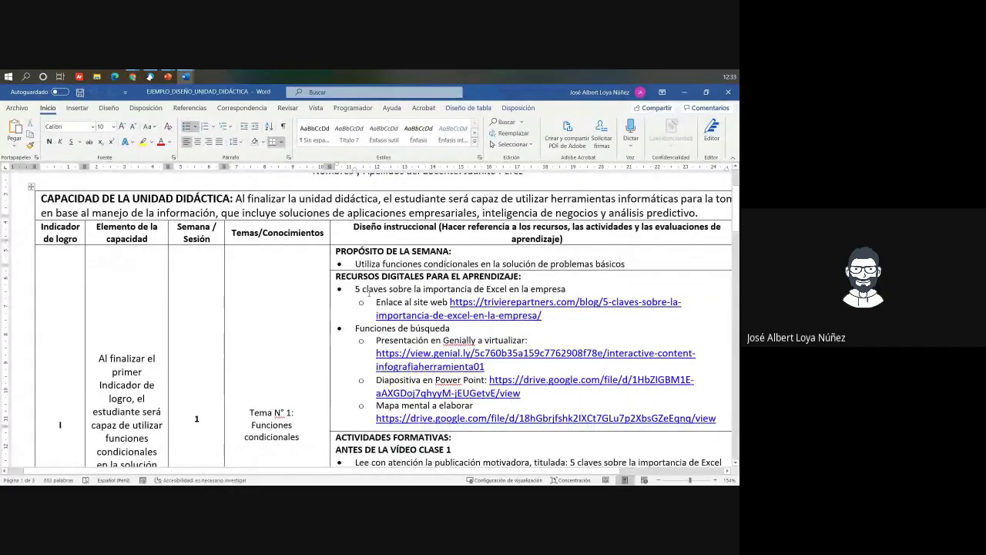
pyautogui.moveTo(336, 246)
pyautogui.mouseDown()
pyautogui.moveTo(456, 246)
pyautogui.moveTo(336, 246)
pyautogui.mouseUp()
pyautogui.click(416, 404)
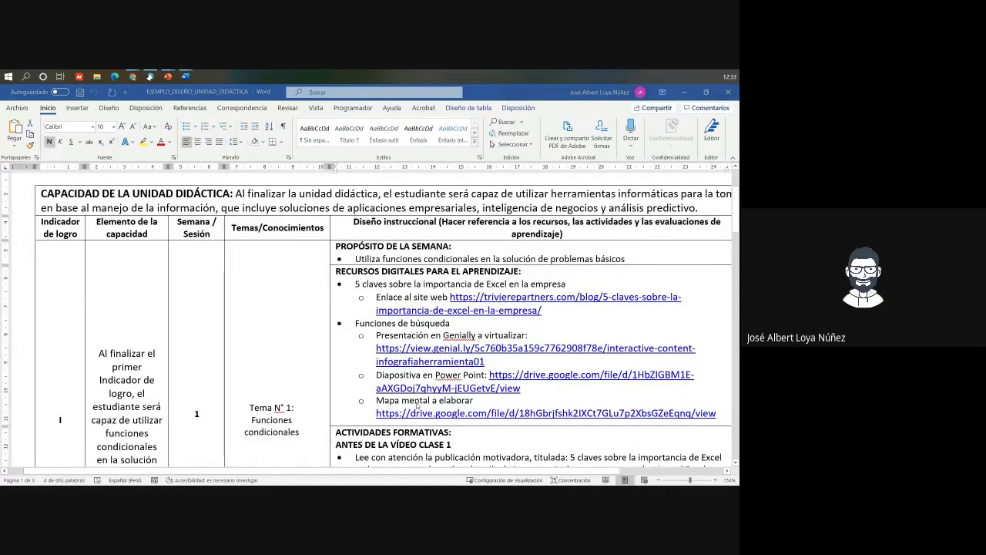
pyautogui.hotkey('alt', 'Tab')
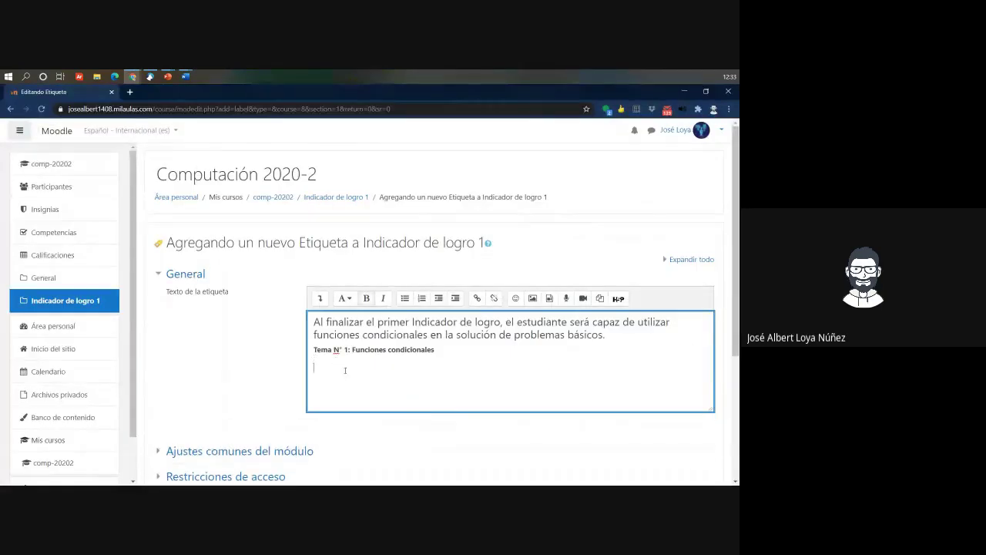
pyautogui.hotkey('ctrl', 'v')
pyautogui.click(426, 367)
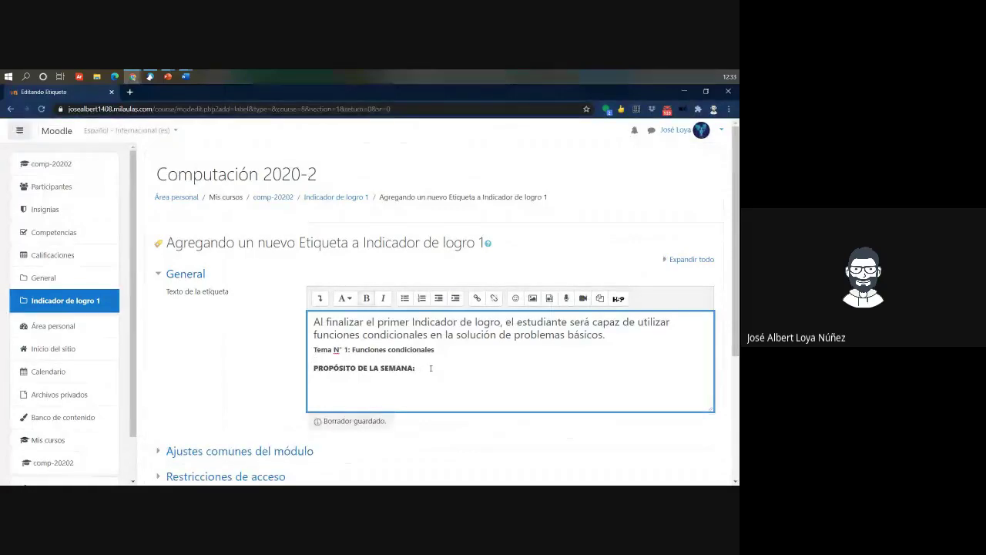
# Step: Copy the heading "RECURSOS DIGITALES PARA EL APRENDIZAJE:" from the Word example into the Moodle label, below the PROPÓSITO DE LA SEMANA heading
pyautogui.hotkey('alt', 'Tab')
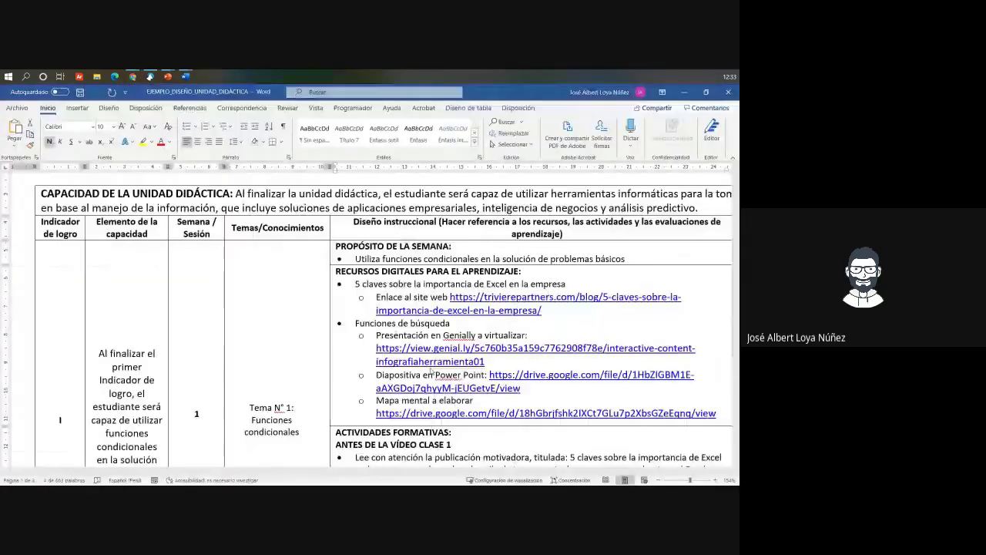
pyautogui.scroll(-4, 446, 425)
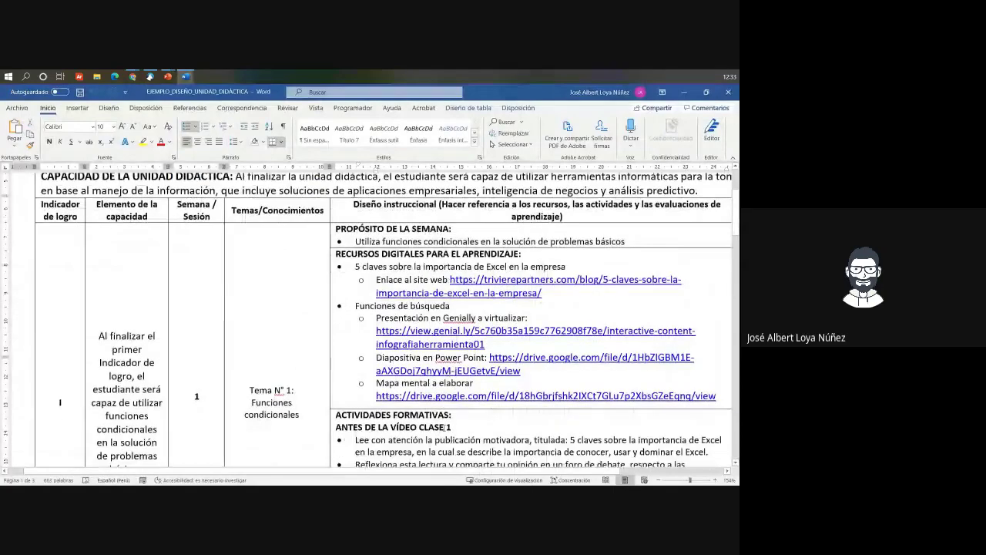
pyautogui.scroll(2, 486, 358)
pyautogui.scroll(-1, 486, 358)
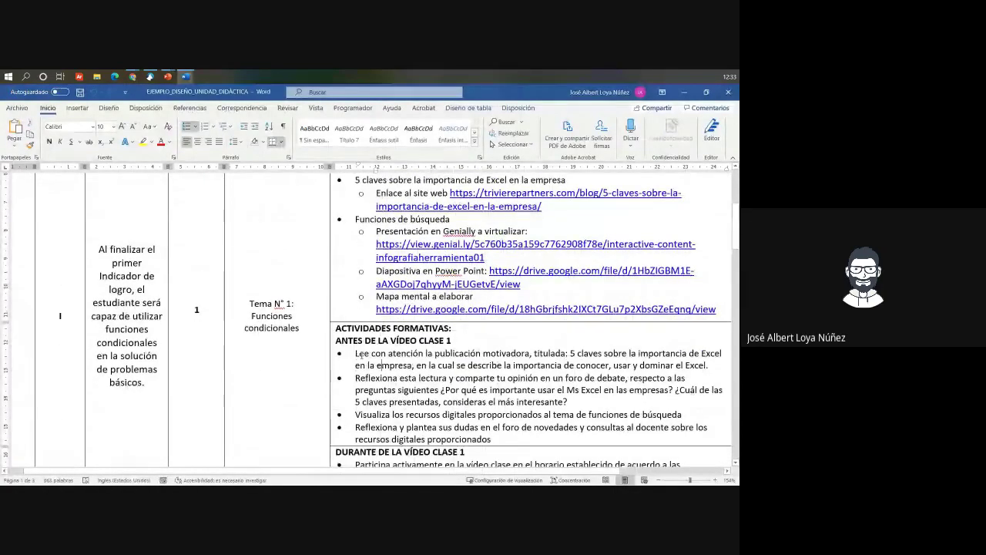
pyautogui.scroll(2, 522, 232)
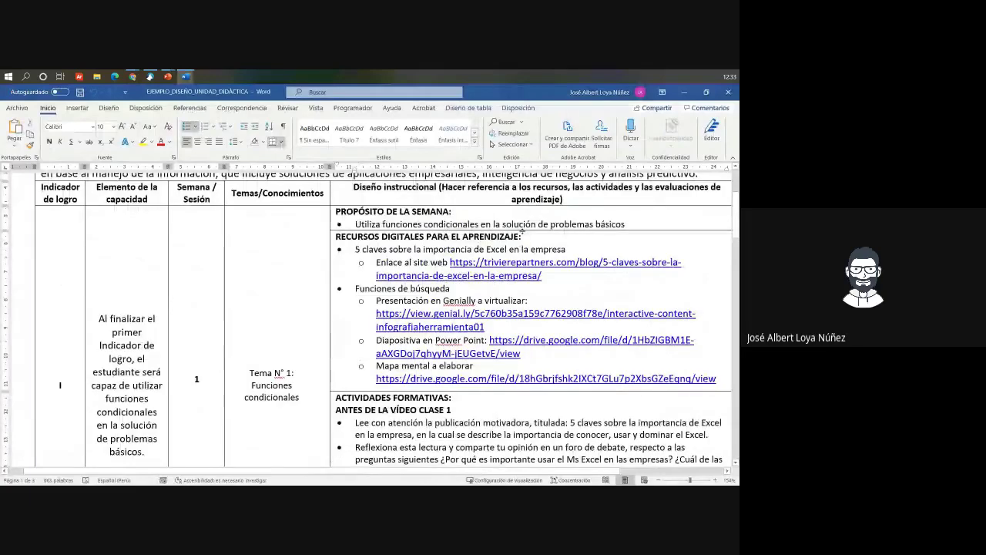
pyautogui.moveTo(523, 236); pyautogui.dragTo(336, 237)
pyautogui.hotkey('ctrl', 'c')
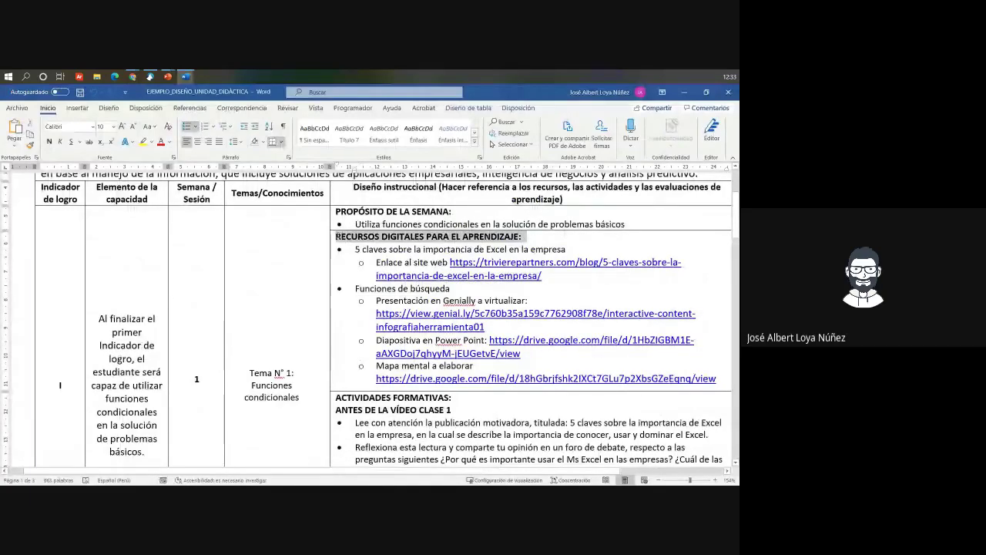
pyautogui.hotkey('alt', 'Tab')
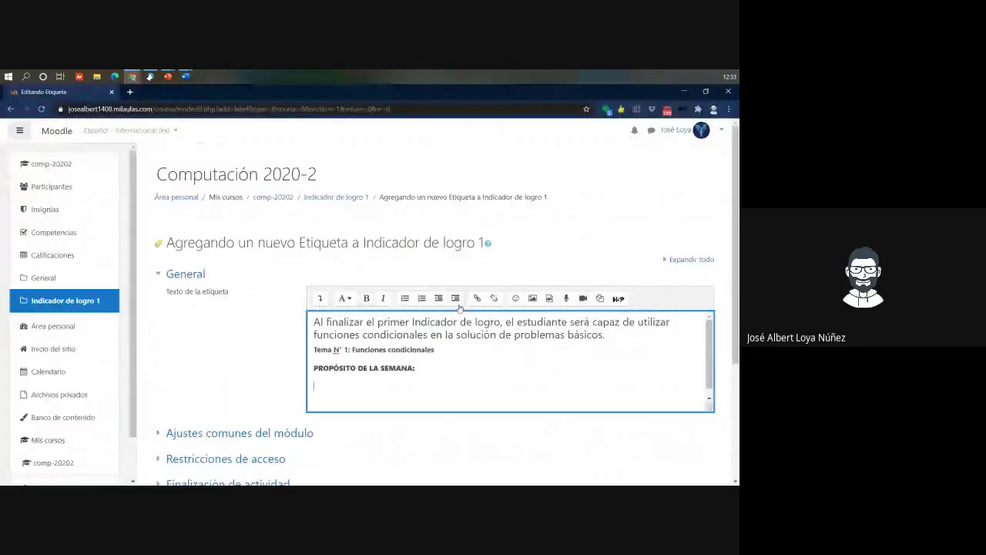
pyautogui.click(418, 380)
pyautogui.hotkey('ctrl', 'v')
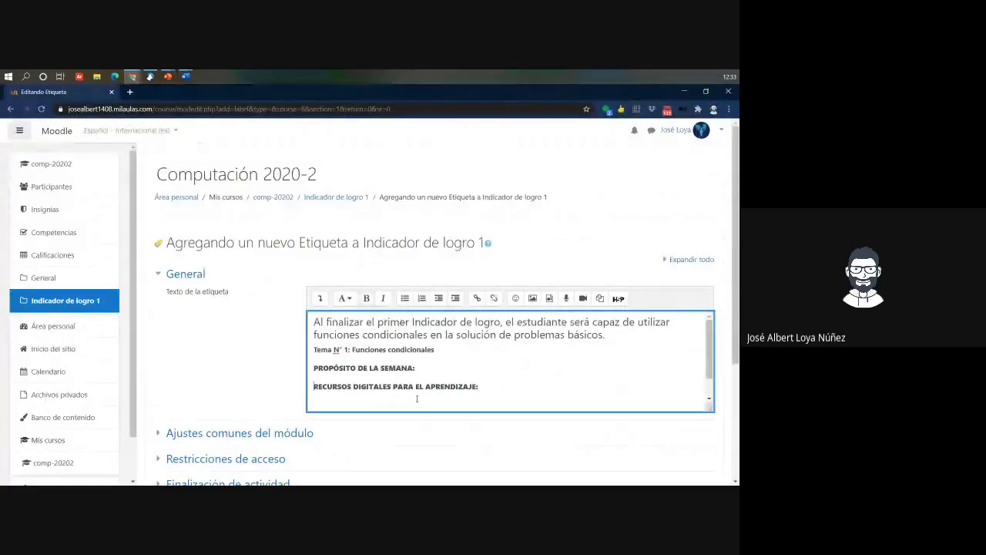
# Step: Copy the heading "ACTIVIDADES FORMATIVAS:" from the Word example into the Moodle label, on a new line below the RECURSOS DIGITALES heading
pyautogui.hotkey('alt', 'Tab')
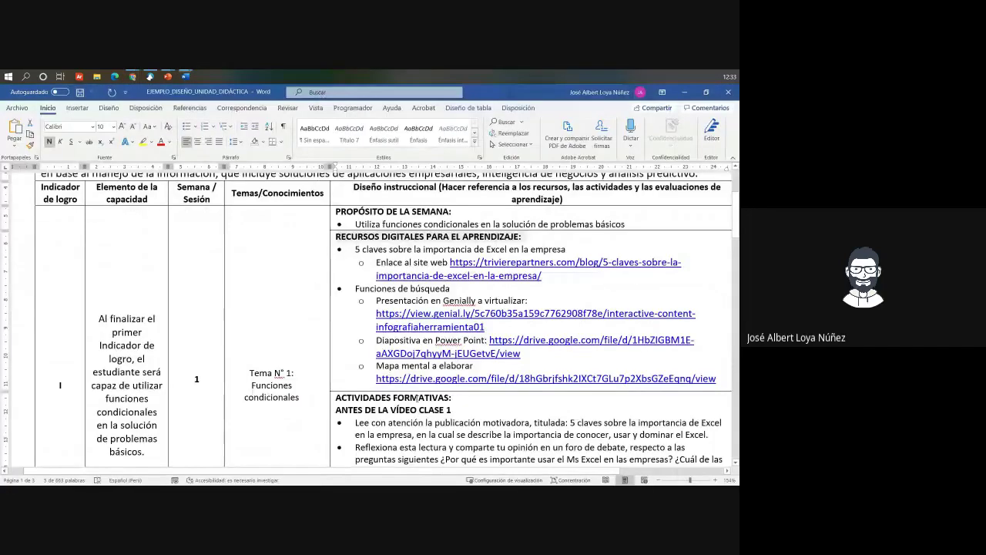
pyautogui.scroll(-2, 417, 398)
pyautogui.scroll(-1, 387, 343)
pyautogui.moveTo(441, 307); pyautogui.dragTo(333, 293)
pyautogui.hotkey('ctrl', 'c')
pyautogui.click(453, 293)
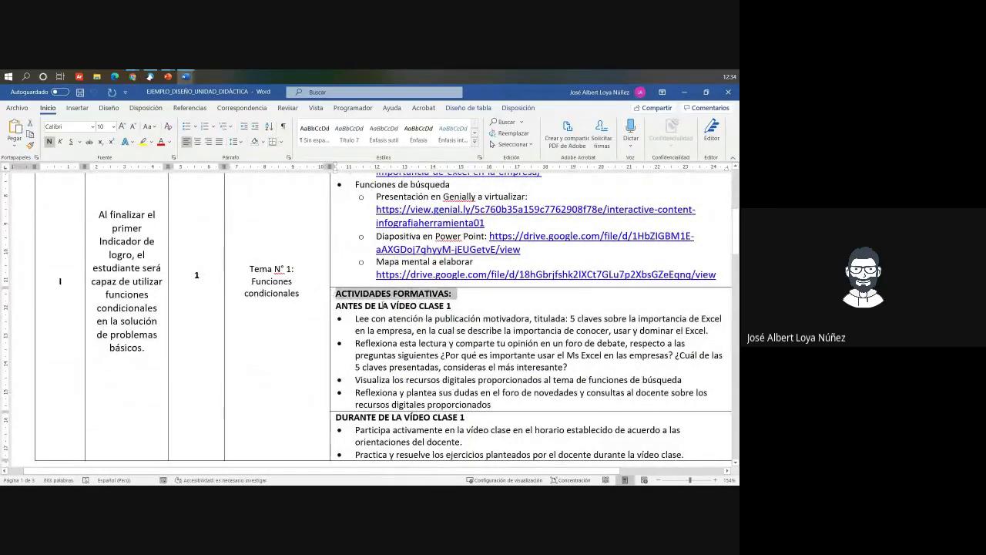
pyautogui.hotkey('alt', 'Tab')
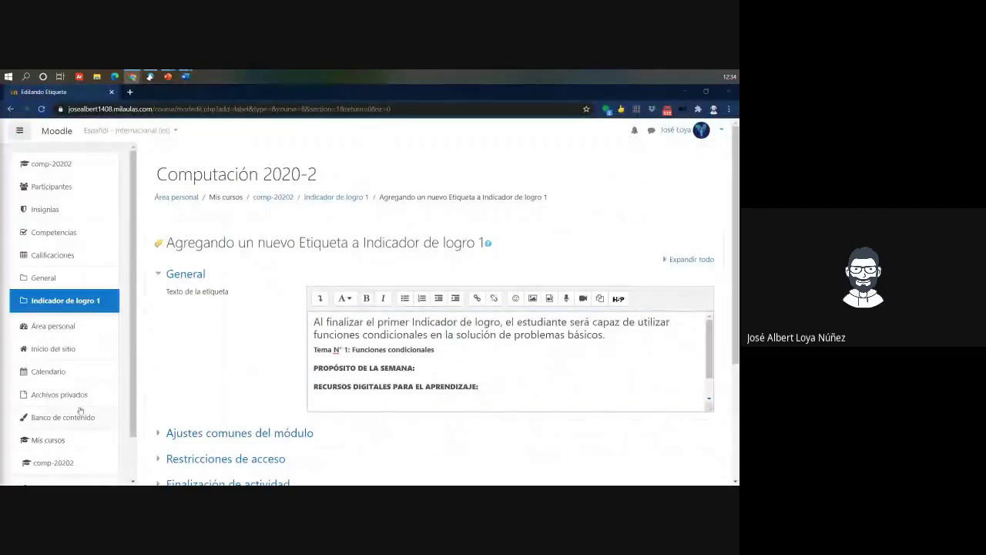
pyautogui.click(486, 388)
pyautogui.press('Return')
pyautogui.hotkey('ctrl', 'v')
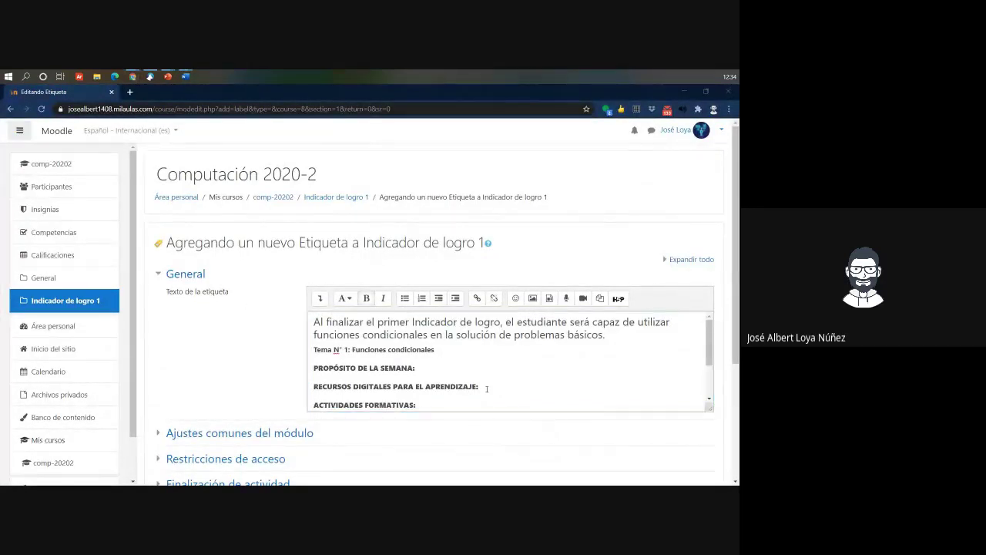
# Step: Copy "Utiliza funciones condicionales en la solución de problemas básicos" from the Word example into the Moodle label, below the PROPÓSITO DE LA SEMANA heading
pyautogui.hotkey('alt', 'Tab')
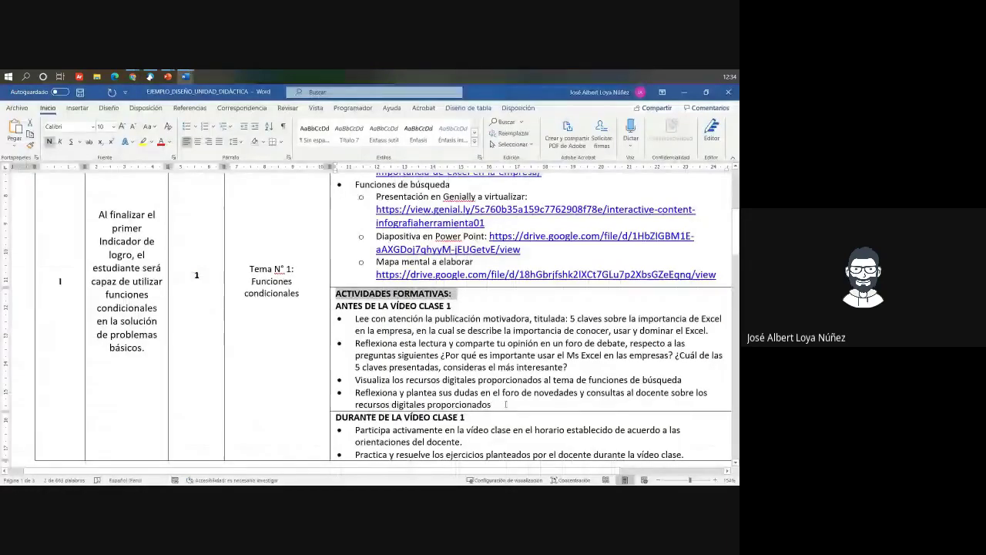
pyautogui.scroll(3, 505, 404)
pyautogui.click(362, 271)
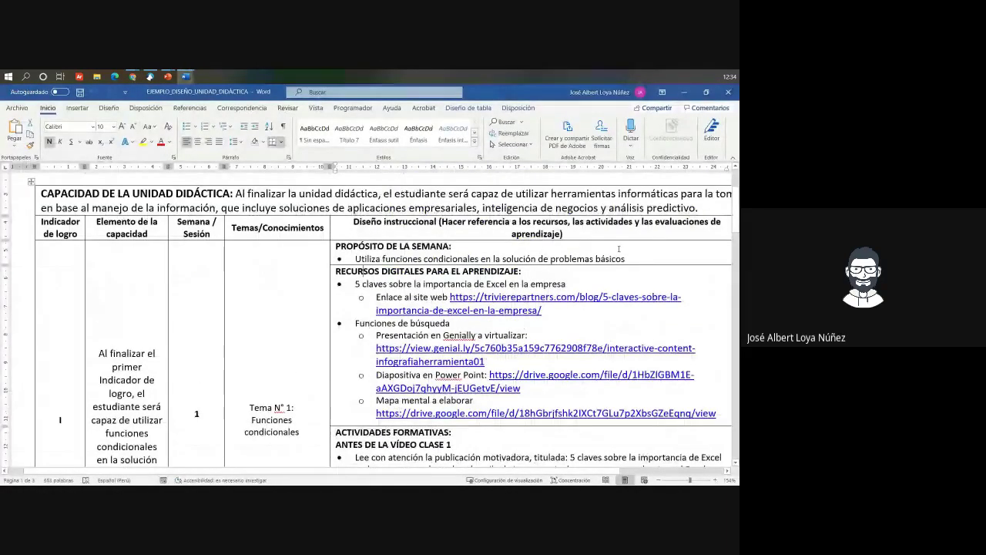
pyautogui.moveTo(646, 257); pyautogui.dragTo(355, 259)
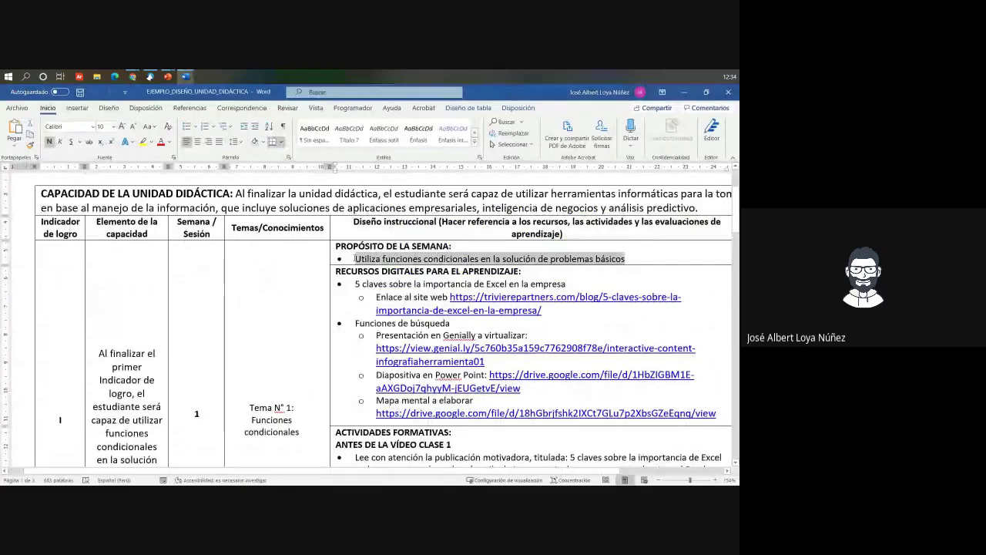
pyautogui.hotkey('ctrl', 'c')
pyautogui.hotkey('alt', 'Tab')
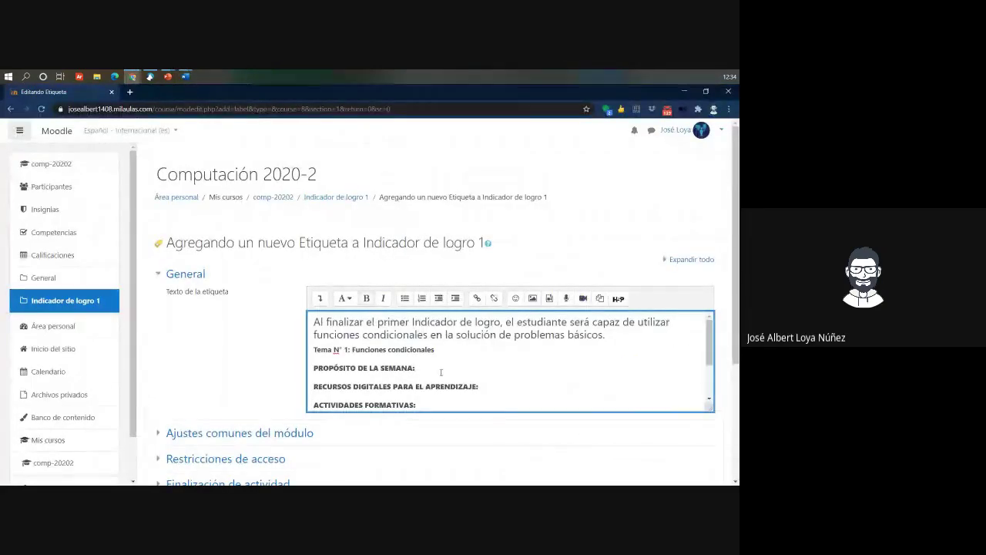
pyautogui.hotkey('ctrl', 'v')
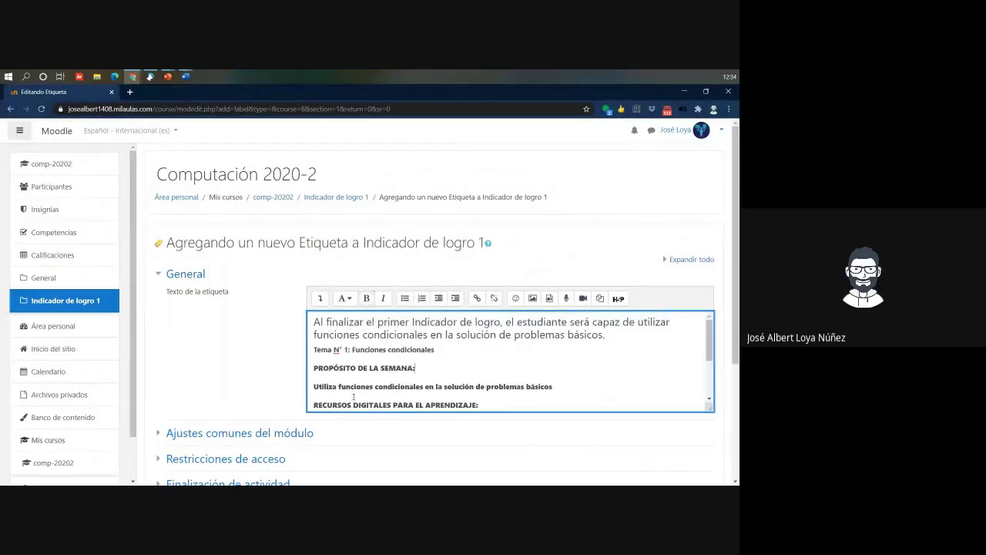
# Step: Remove the bold formatting from the purpose sentence below the PROPÓSITO DE LA SEMANA heading
pyautogui.doubleClick(336, 386)
pyautogui.tripleClick(560, 383)
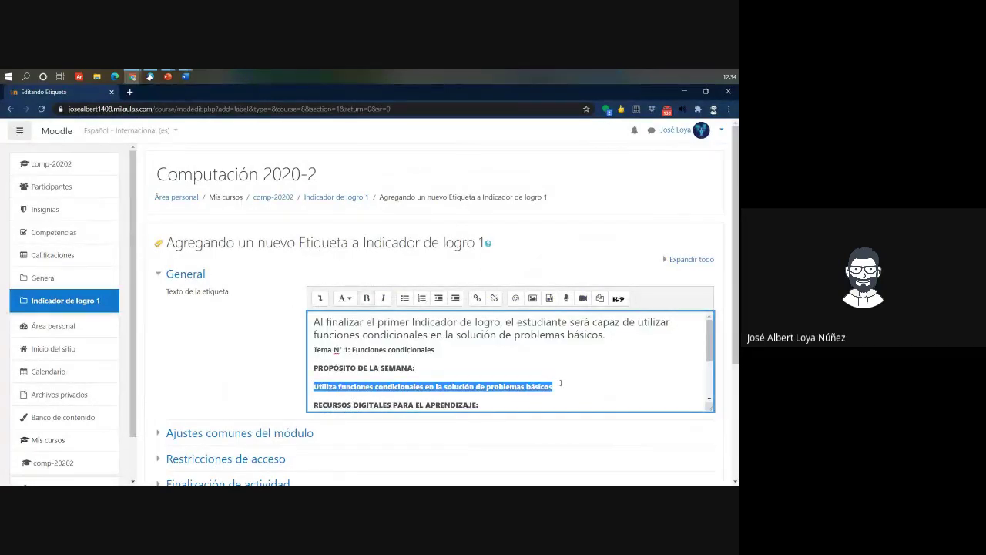
pyautogui.click(367, 299)
pyautogui.click(449, 369)
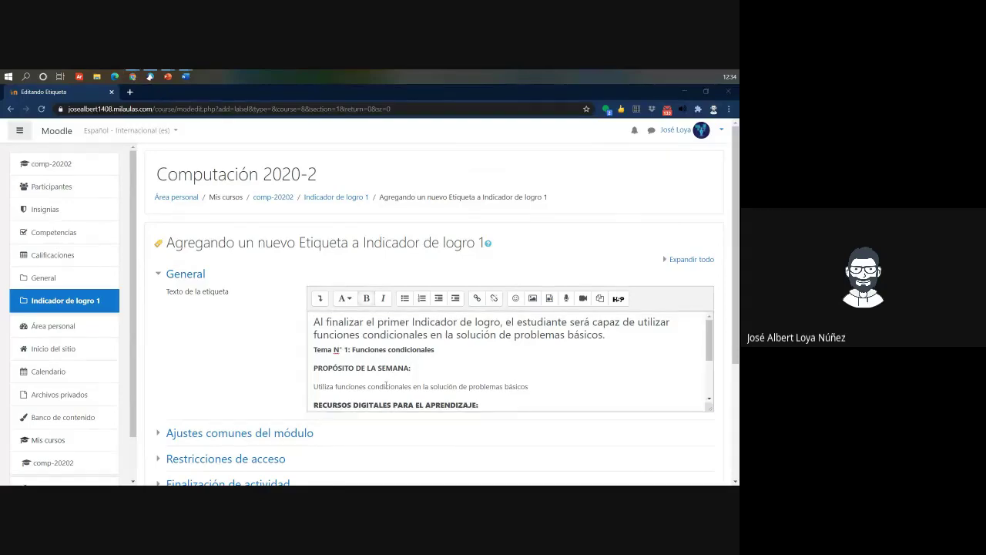
# Step: Switch to the Word example and highlight the items listed under RECURSOS DIGITALES PARA EL APRENDIZAJE
pyautogui.hotkey('alt', 'Tab')
pyautogui.moveTo(335, 272); pyautogui.dragTo(531, 283)
pyautogui.moveTo(377, 296); pyautogui.dragTo(595, 416)
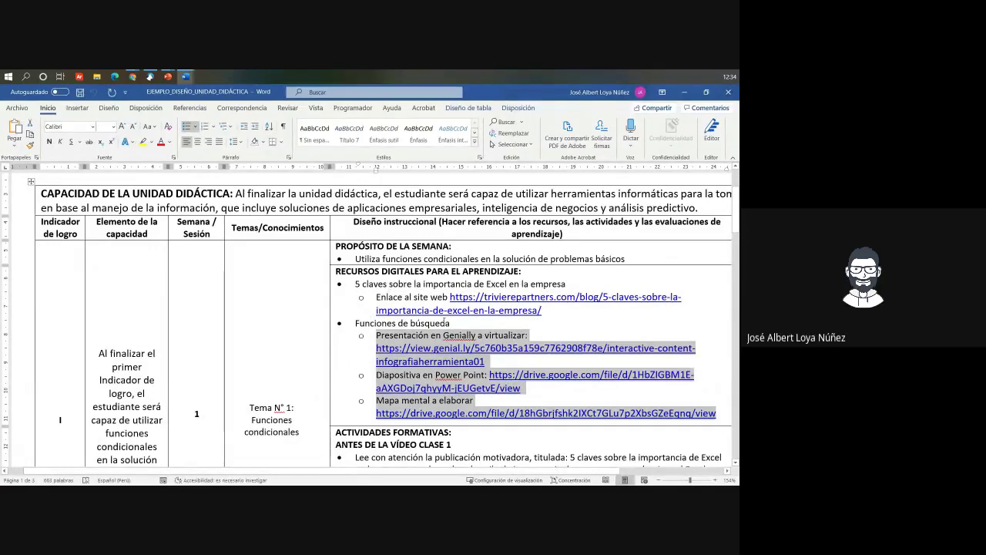
# Step: Return to the Moodle label and delete the headings RECURSOS DIGITALES PARA EL APRENDIZAJE and ACTIVIDADES FORMATIVAS from its text
pyautogui.hotkey('alt', 'Tab')
pyautogui.scroll(-1, 373, 362)
pyautogui.scroll(-2, 373, 362)
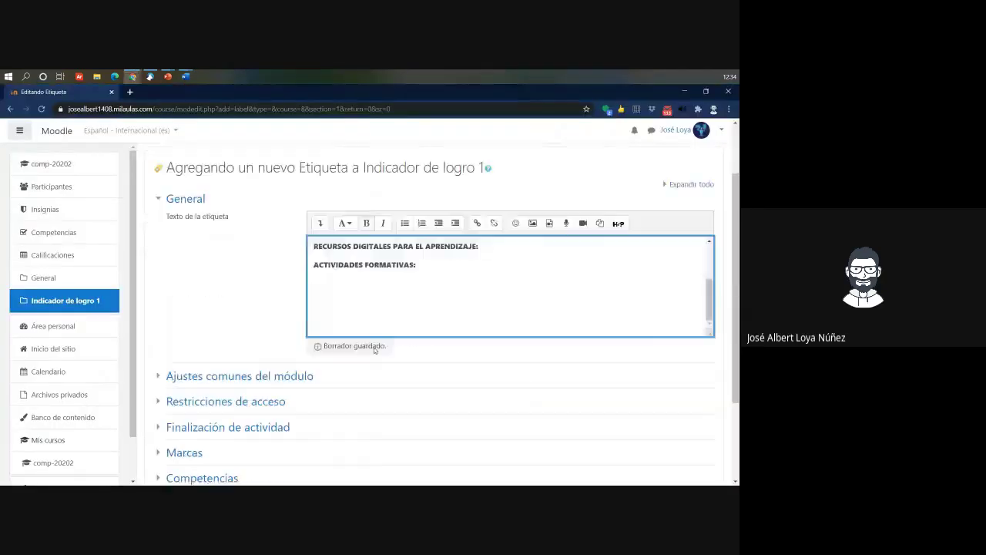
pyautogui.scroll(1, 405, 353)
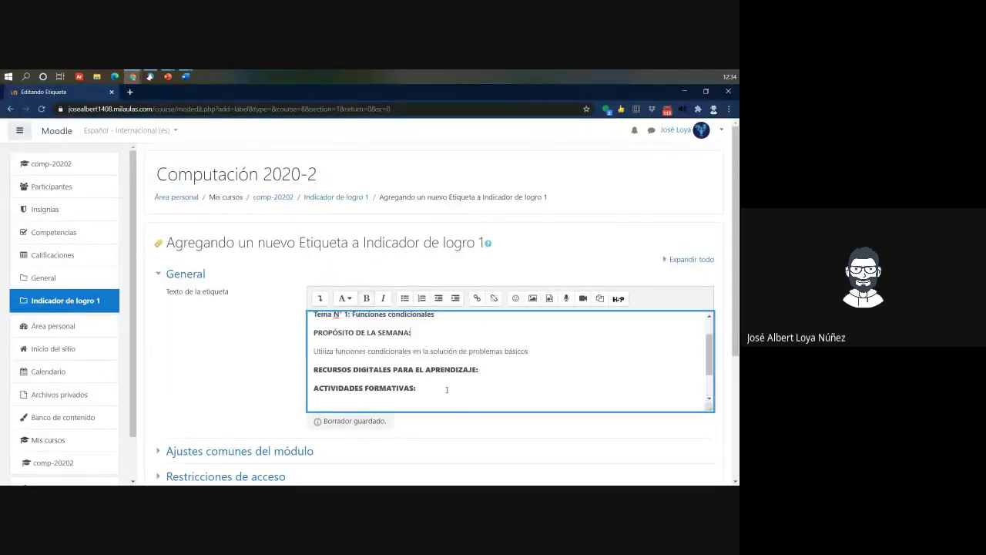
pyautogui.moveTo(429, 388); pyautogui.dragTo(311, 362)
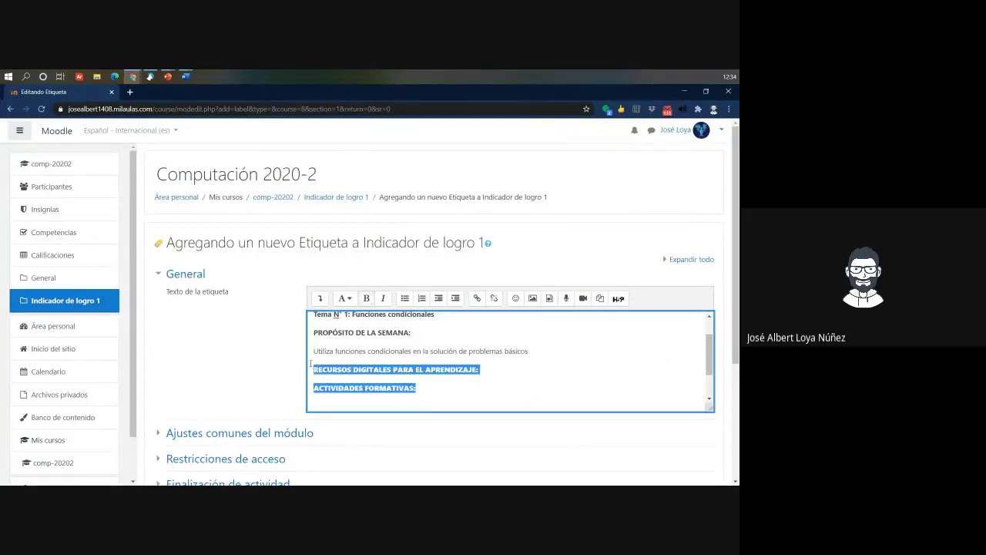
pyautogui.press('Delete')
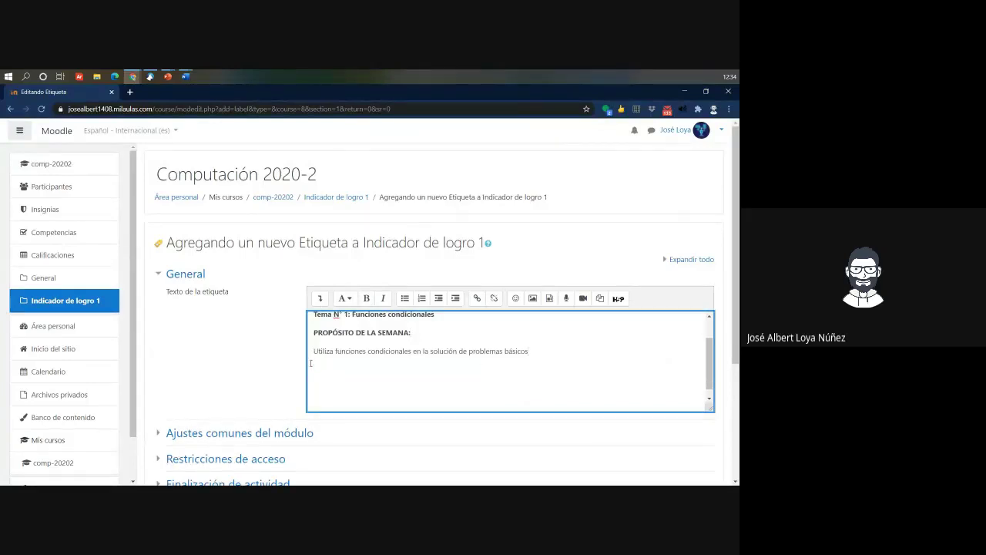
# Step: Format the line "Tema N° 1: Funciones condicionales" in the label as Encabezado (medio)
pyautogui.scroll(1, 311, 363)
pyautogui.moveTo(641, 335); pyautogui.dragTo(298, 316)
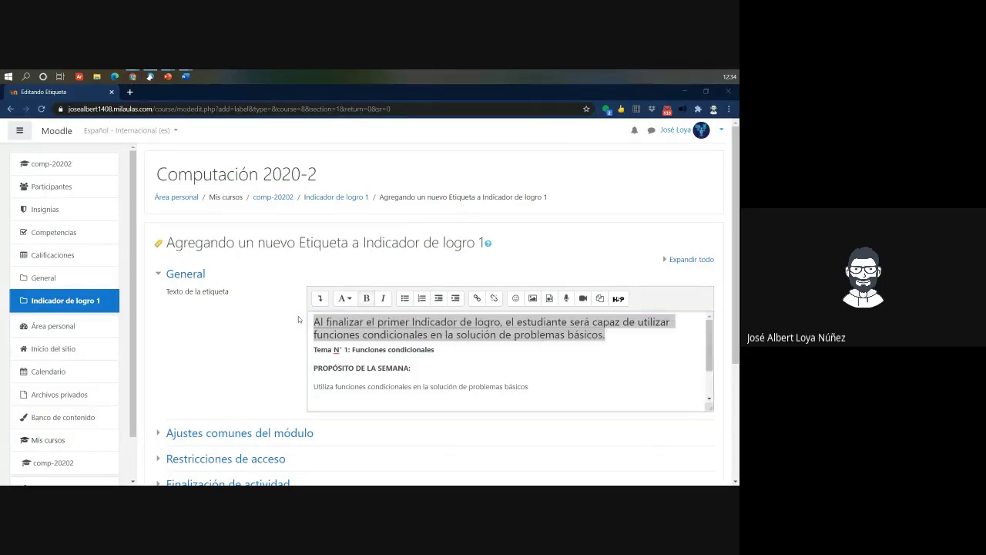
pyautogui.hotkey('alt', 'Tab')
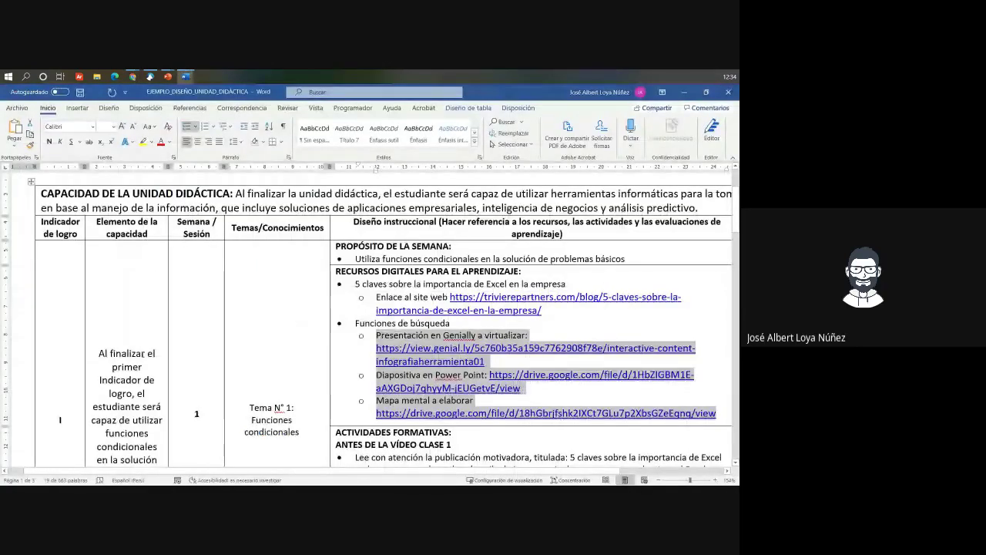
pyautogui.hotkey('alt', 'Tab')
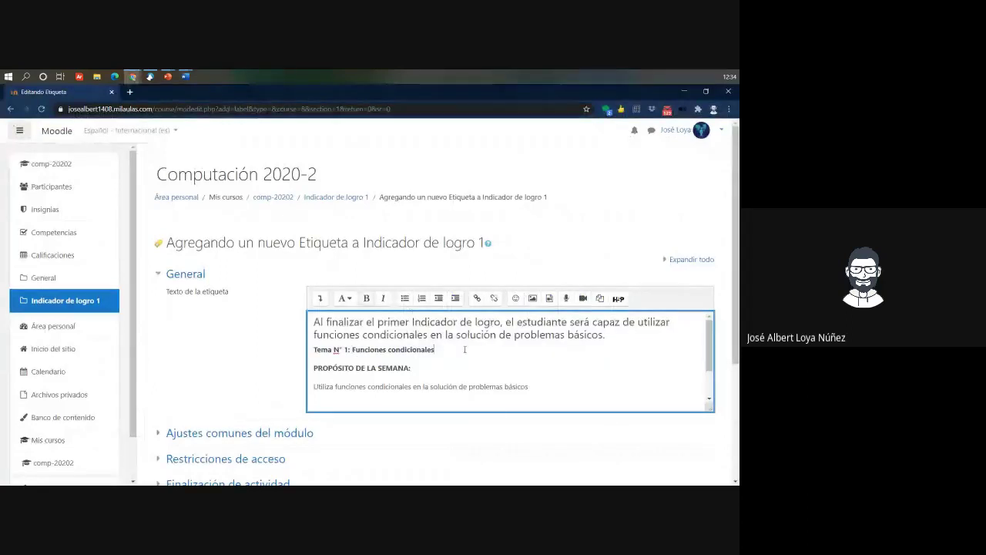
pyautogui.moveTo(467, 351); pyautogui.dragTo(311, 350)
pyautogui.click(344, 298)
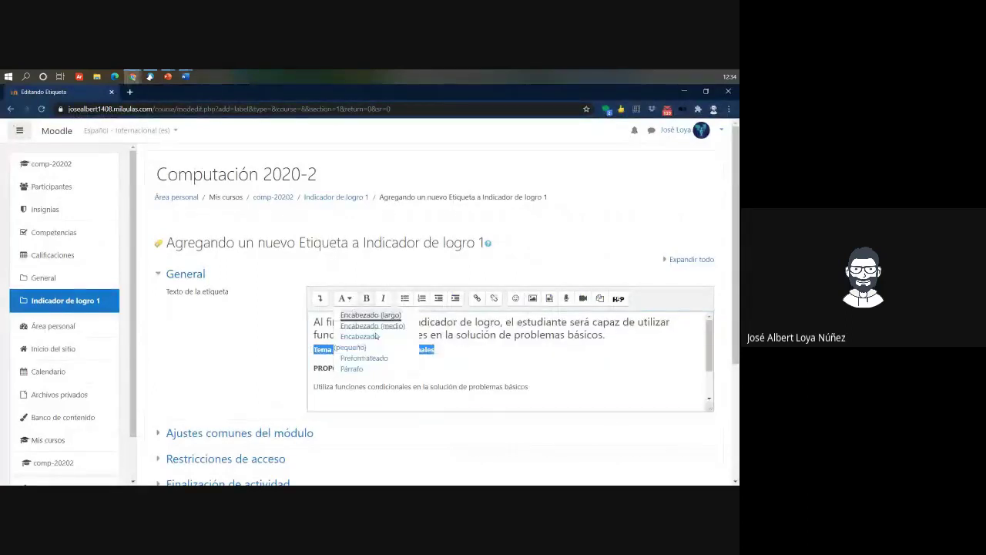
pyautogui.click(380, 326)
pyautogui.click(537, 359)
# Step: Format the line "PROPÓSITO DE LA SEMANA:" in the label as Encabezado (pequeño)
pyautogui.hotkey('alt', 'Tab')
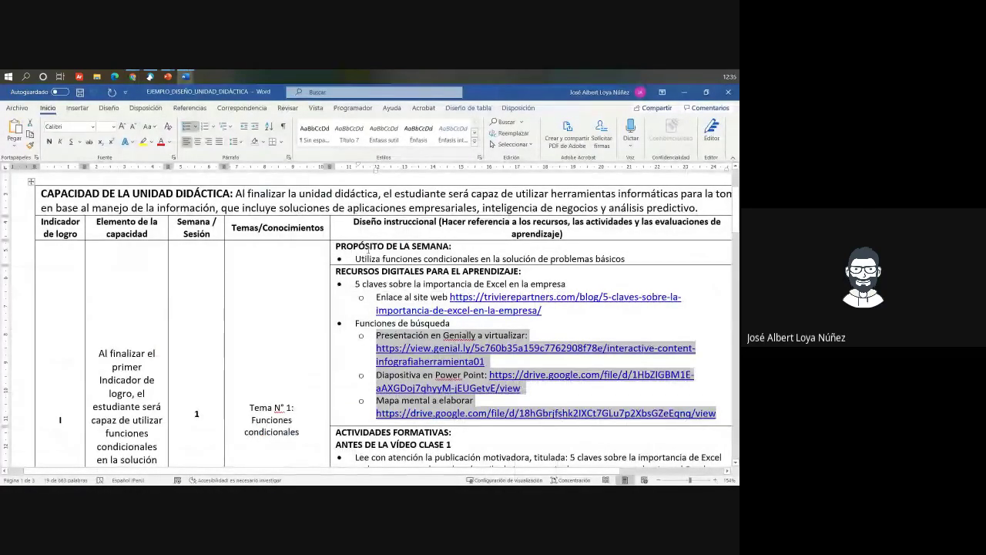
pyautogui.hotkey('alt', 'Tab')
pyautogui.hotkey('alt', 'Tab')
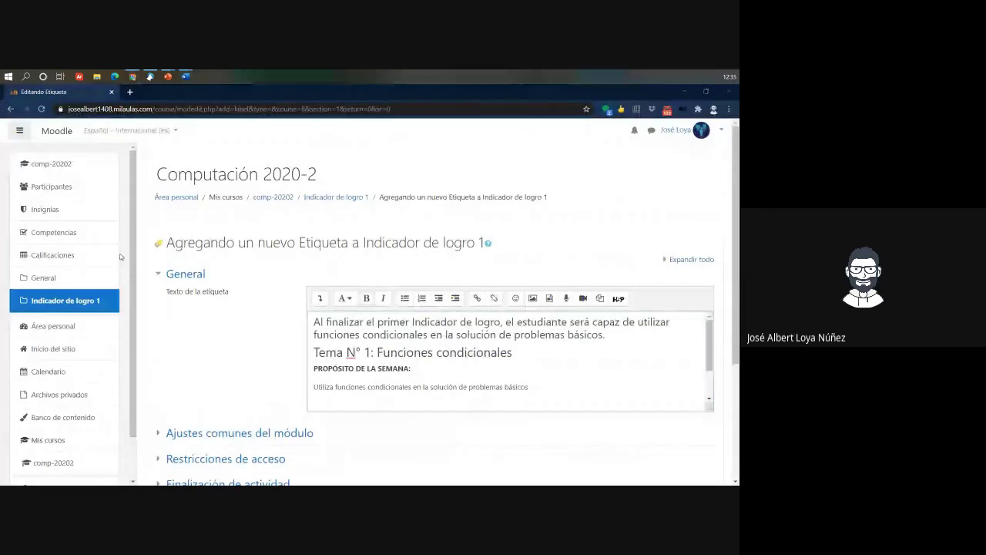
pyautogui.hotkey('alt', 'Tab')
pyautogui.hotkey('alt', 'Tab')
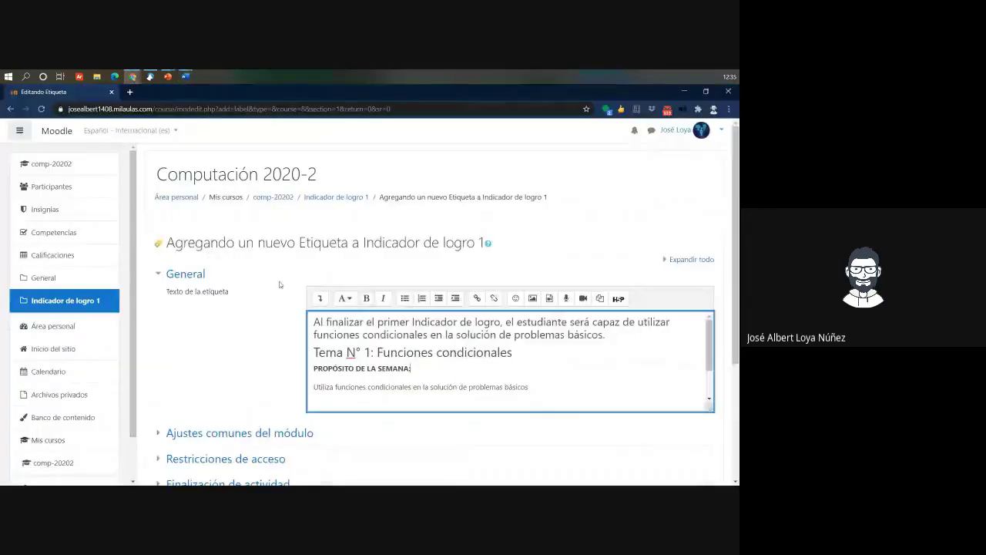
pyautogui.moveTo(411, 369); pyautogui.dragTo(314, 368)
pyautogui.click(343, 299)
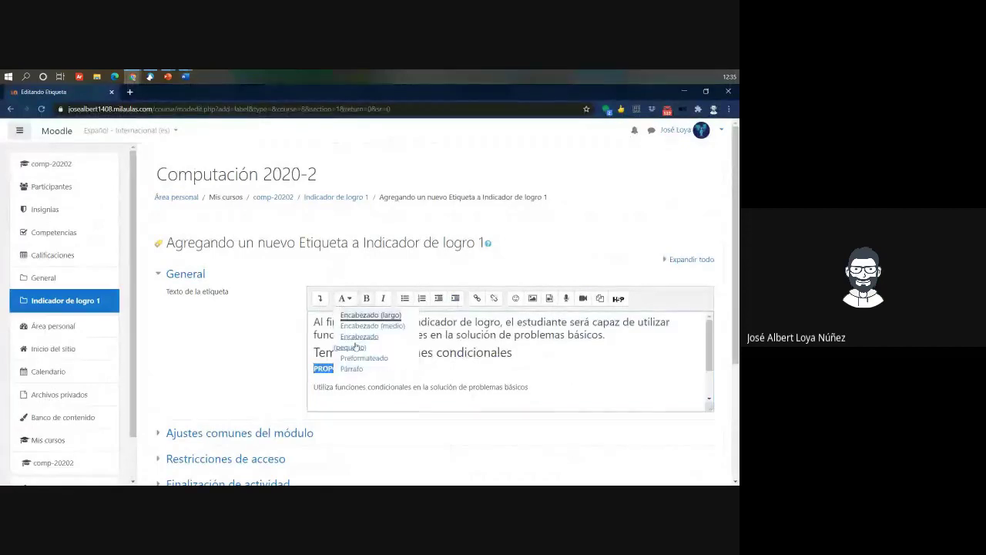
pyautogui.click(361, 333)
pyautogui.click(553, 398)
# Step: Turn the purpose sentence "Utiliza funciones condicionales en la solución de problemas básicos" into a bulleted list item
pyautogui.moveTo(528, 388); pyautogui.dragTo(312, 320)
pyautogui.click(435, 395)
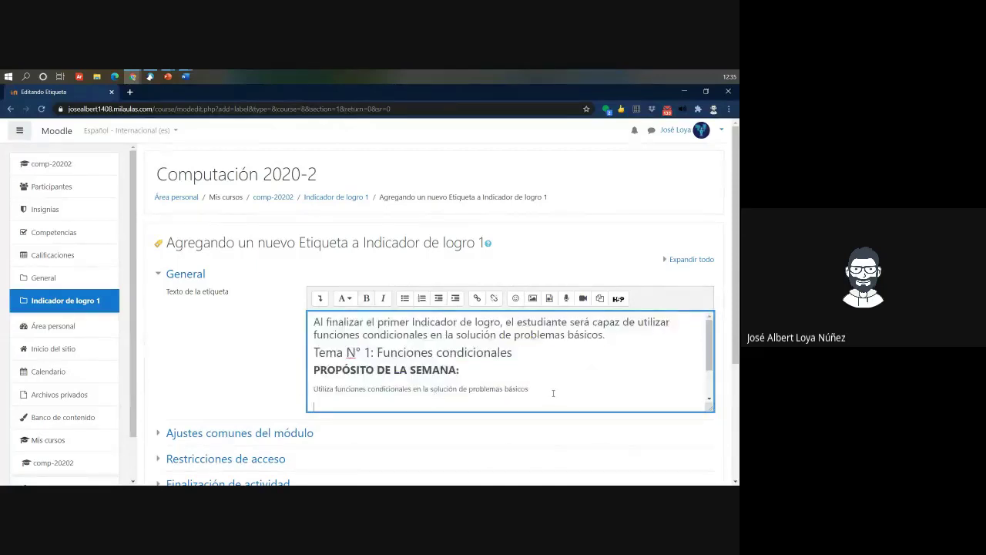
pyautogui.moveTo(530, 389); pyautogui.dragTo(312, 388)
pyautogui.click(405, 299)
# Step: Insert a blank line below the Tema N° 1 heading and another below the opening Indicador de logro paragraph
pyautogui.click(538, 350)
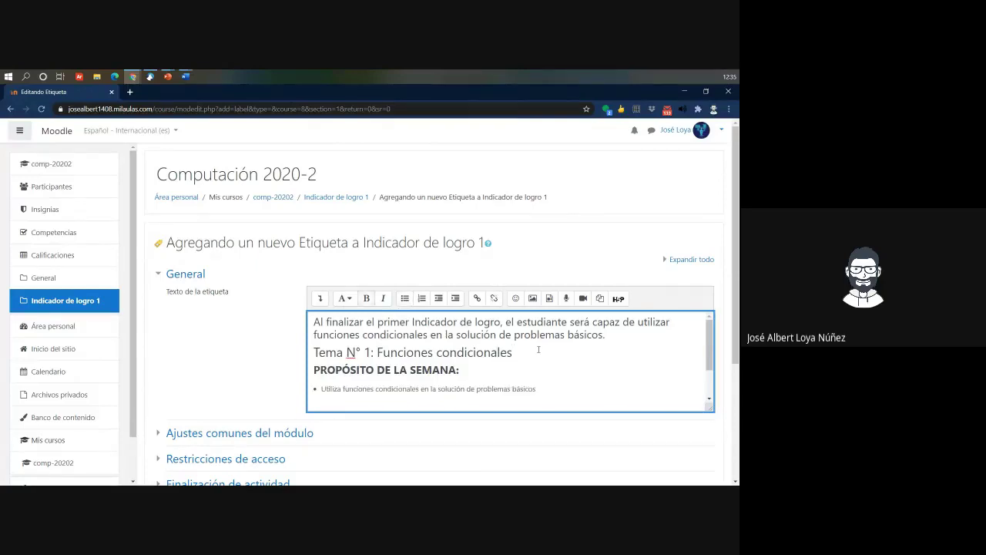
pyautogui.press('Return')
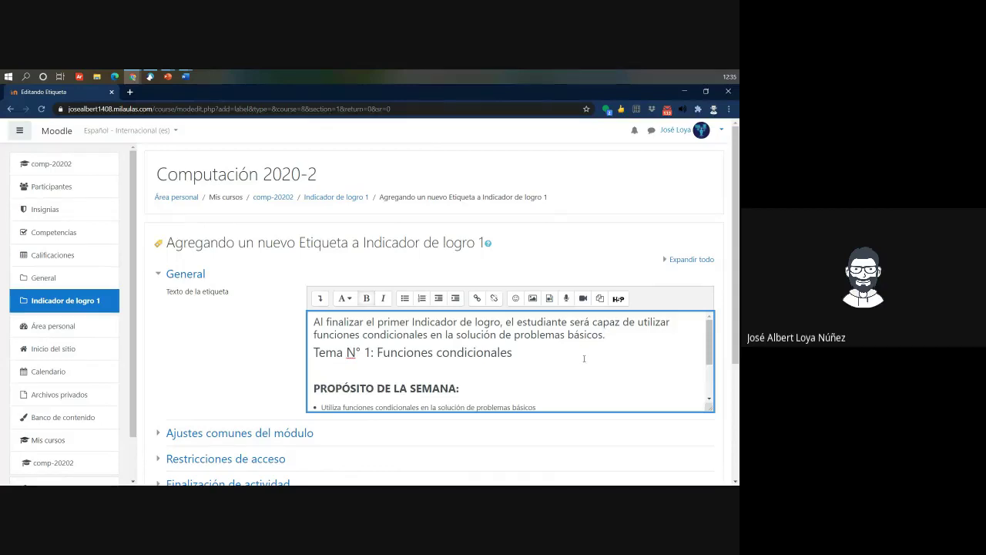
pyautogui.click(616, 336)
pyautogui.press('Return')
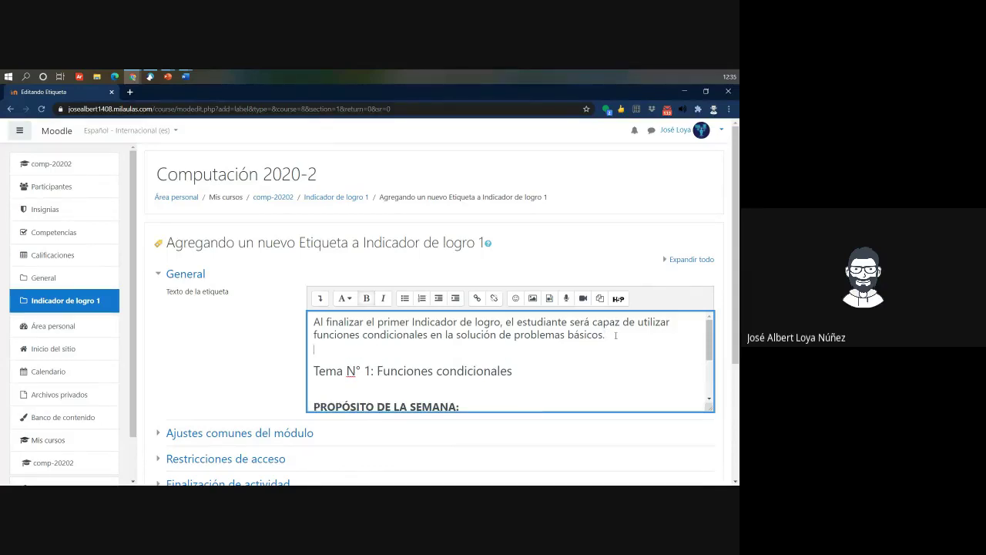
pyautogui.click(217, 358)
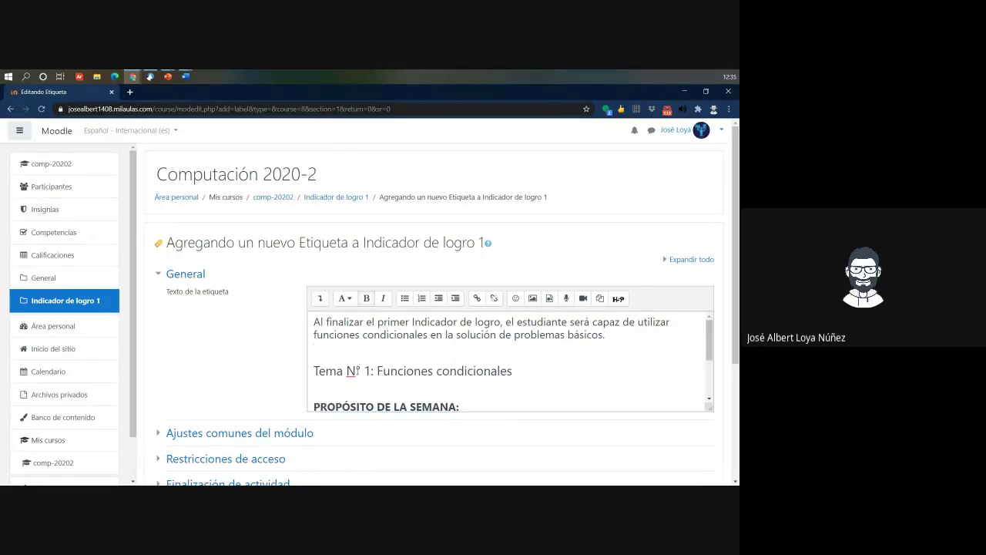
# Step: Save the label, return to the course and review its text in the Indicador de logro 1 section
pyautogui.scroll(-3, 356, 370)
pyautogui.scroll(-2, 260, 359)
pyautogui.click(335, 301)
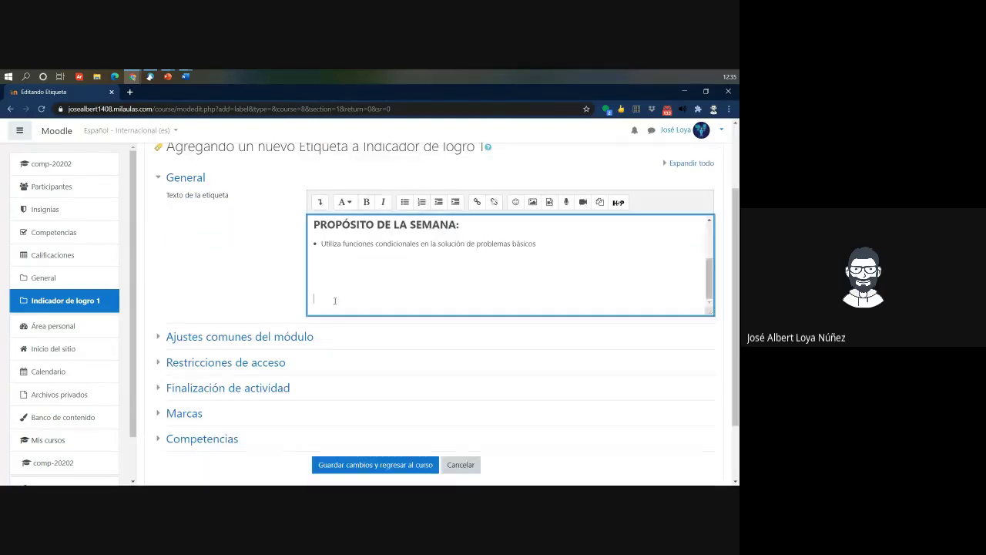
pyautogui.scroll(2, 334, 300)
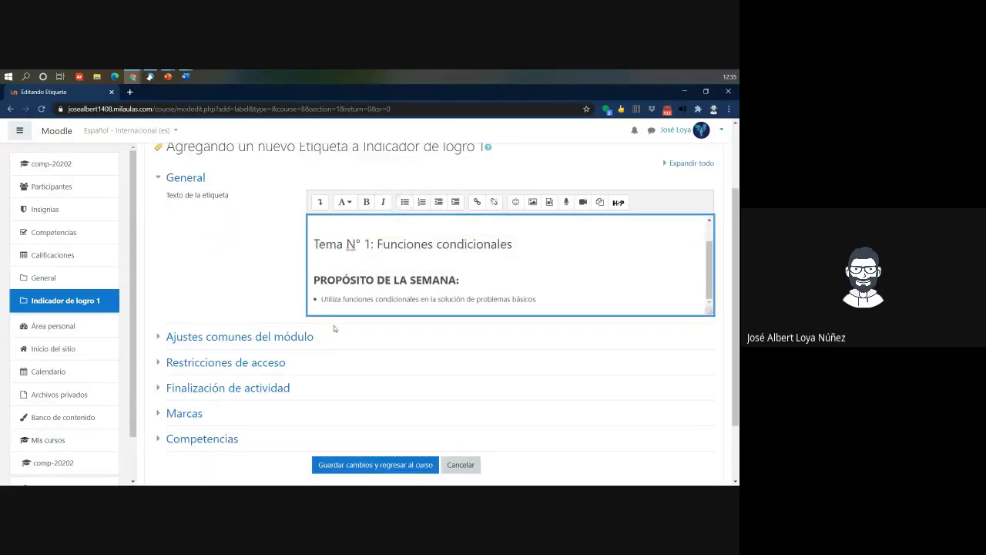
pyautogui.click(350, 464)
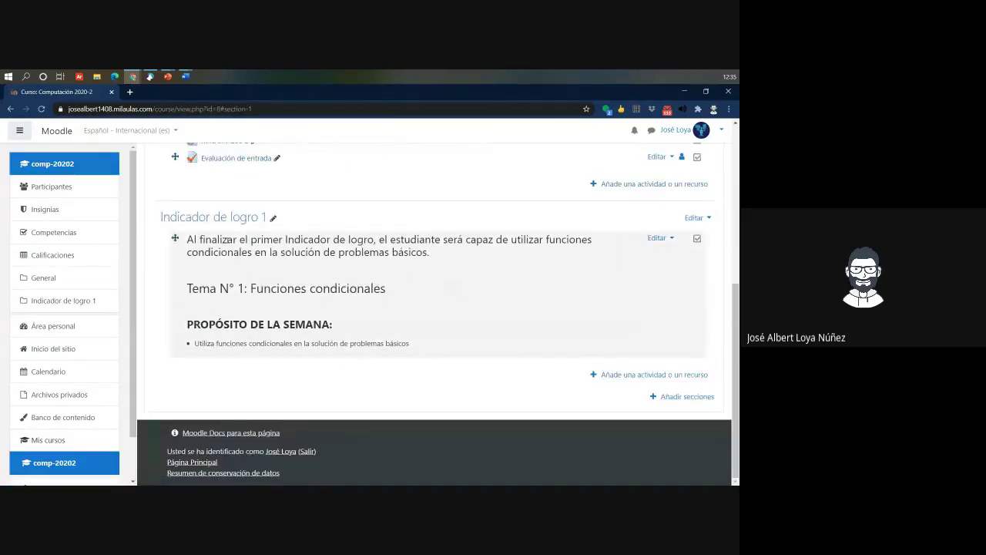
pyautogui.moveTo(187, 240); pyautogui.dragTo(303, 356)
pyautogui.click(304, 357)
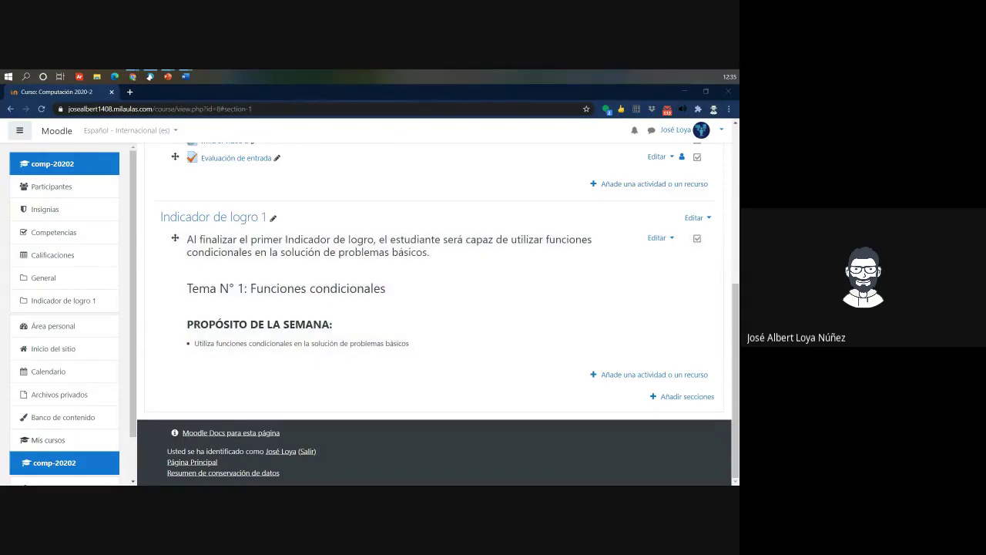
# Step: Add a new Etiqueta resource to Indicador de logro 1 with the heading "RECURSOS DIGITALES PARA EL APRENDIZAJE:" copied from the Word example
pyautogui.hotkey('alt', 'Tab')
pyautogui.moveTo(523, 271); pyautogui.dragTo(333, 271)
pyautogui.hotkey('ctrl', 'c')
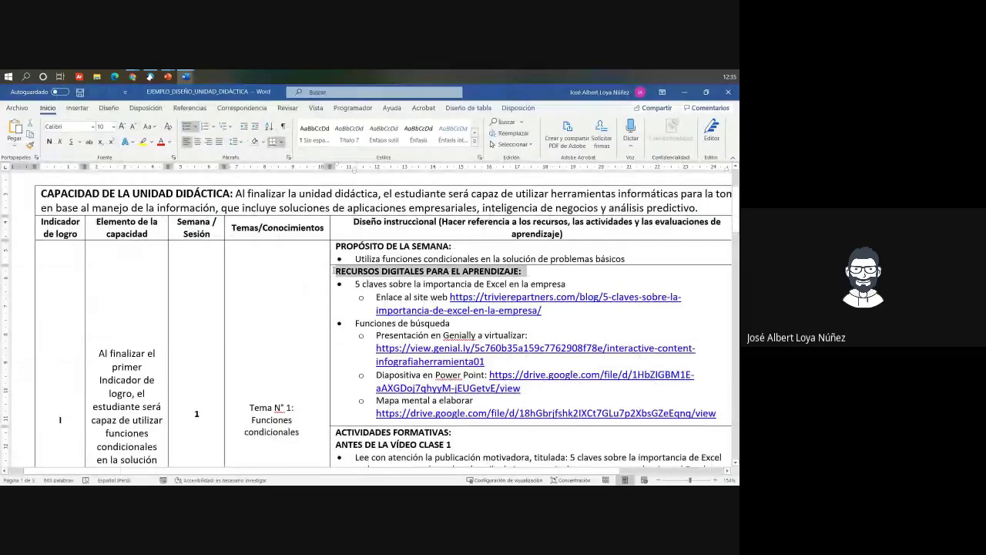
pyautogui.hotkey('alt', 'Tab')
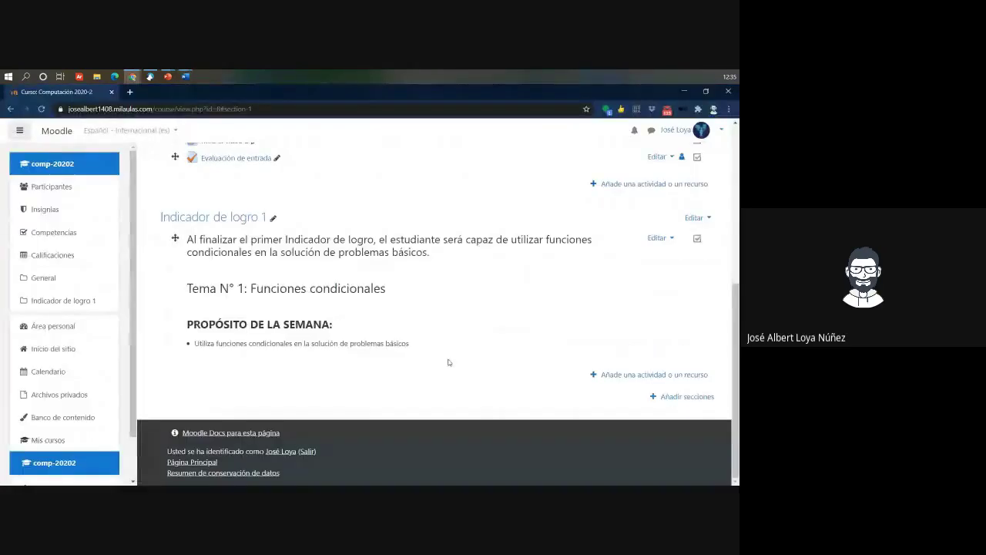
pyautogui.click(617, 377)
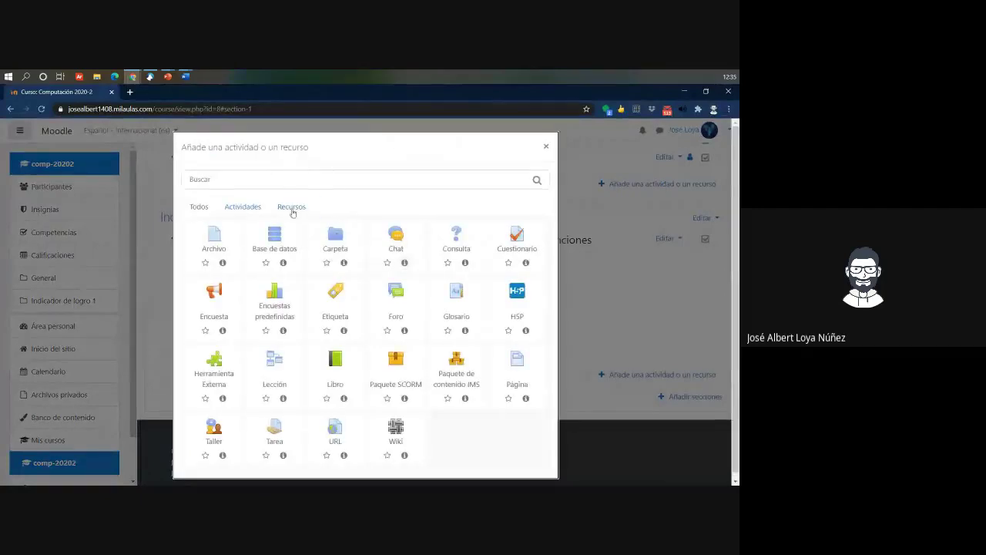
pyautogui.click(292, 210)
pyautogui.click(348, 255)
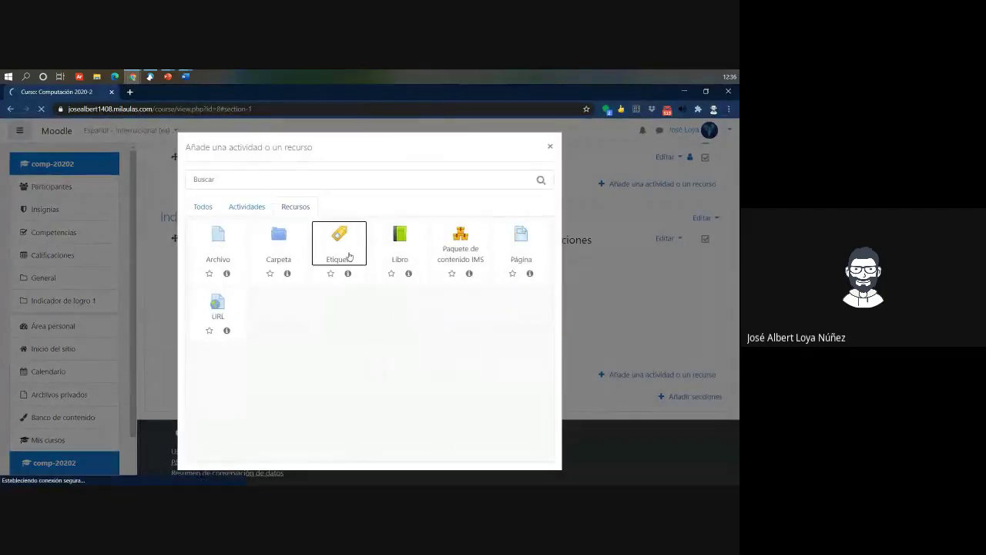
pyautogui.click(351, 360)
pyautogui.hotkey('ctrl', 'v')
# Step: Format the new label's heading as Encabezado (largo) and save it, returning to the course
pyautogui.hotkey('ctrl', 'a')
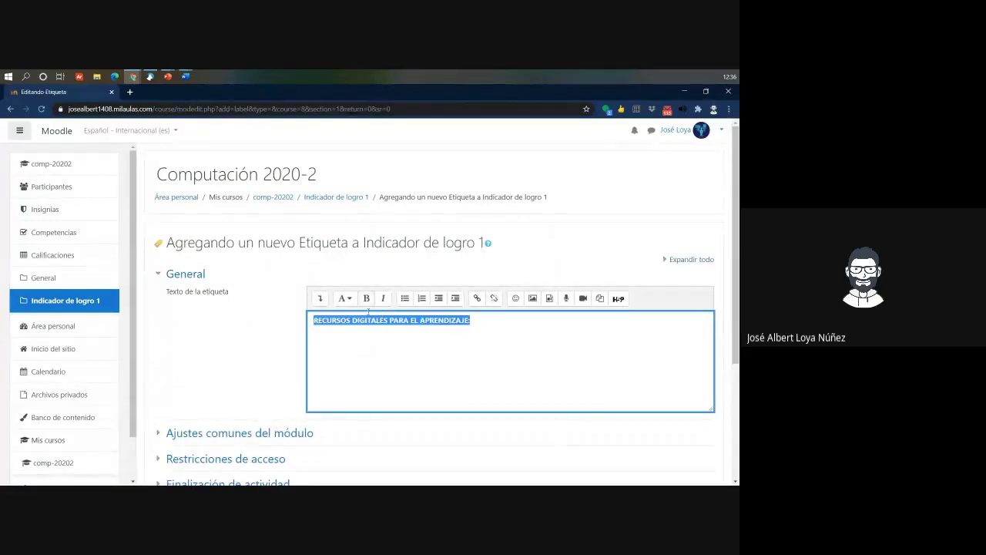
pyautogui.click(344, 298)
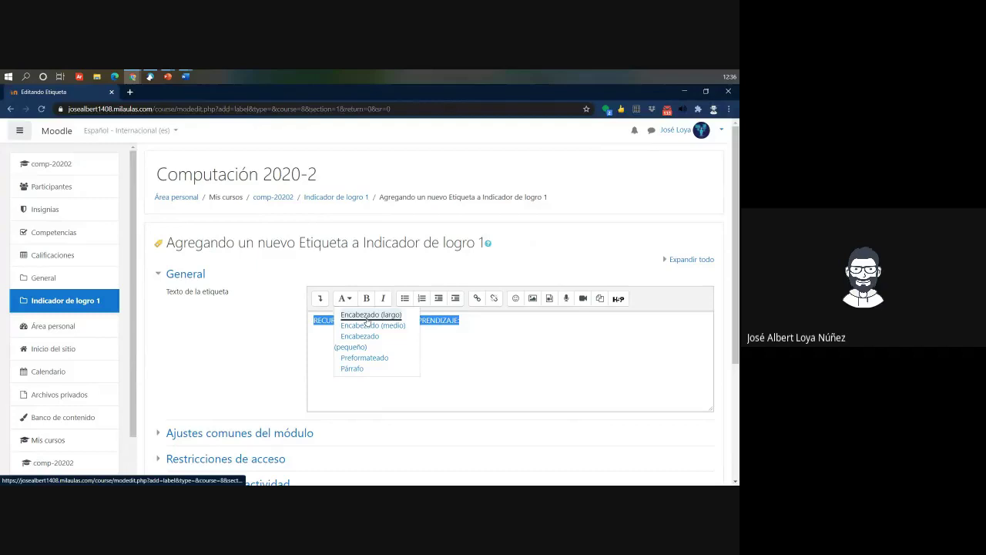
pyautogui.click(366, 316)
pyautogui.scroll(-3, 328, 397)
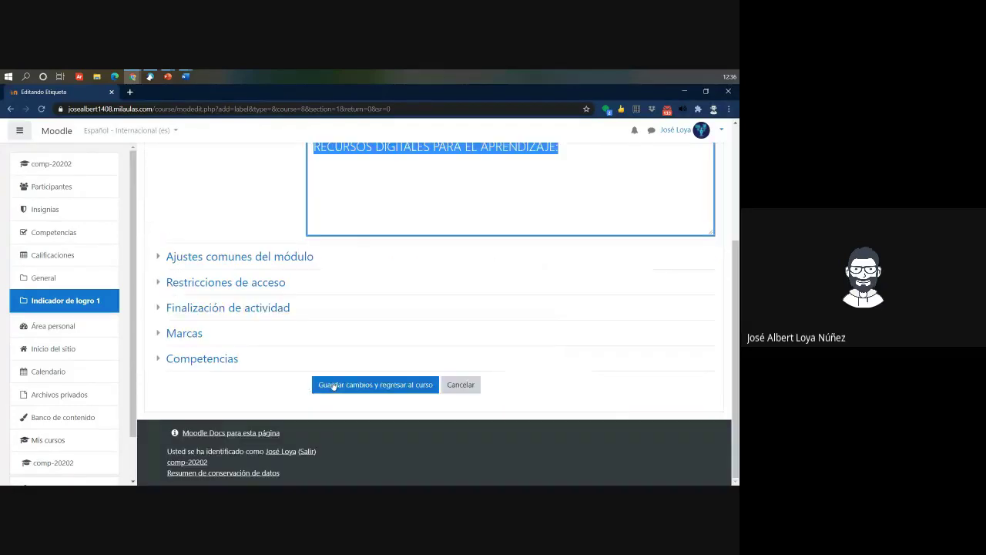
pyautogui.click(331, 385)
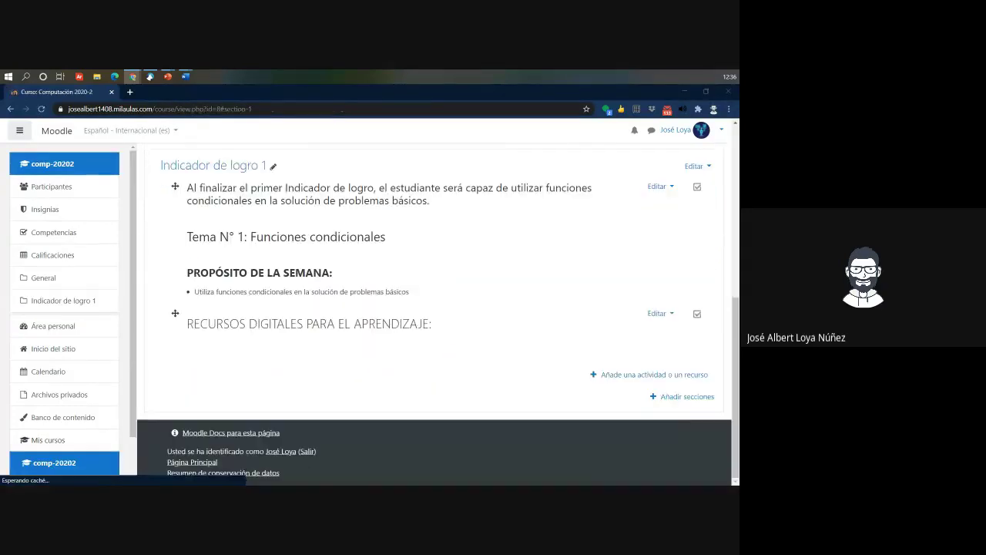
# Step: Edit the RECURSOS DIGITALES PARA EL APRENDIZAJE label, change its heading to Encabezado (medio) and save it, returning to the course
pyautogui.moveTo(219, 236); pyautogui.dragTo(377, 236)
pyautogui.click(484, 329)
pyautogui.click(661, 314)
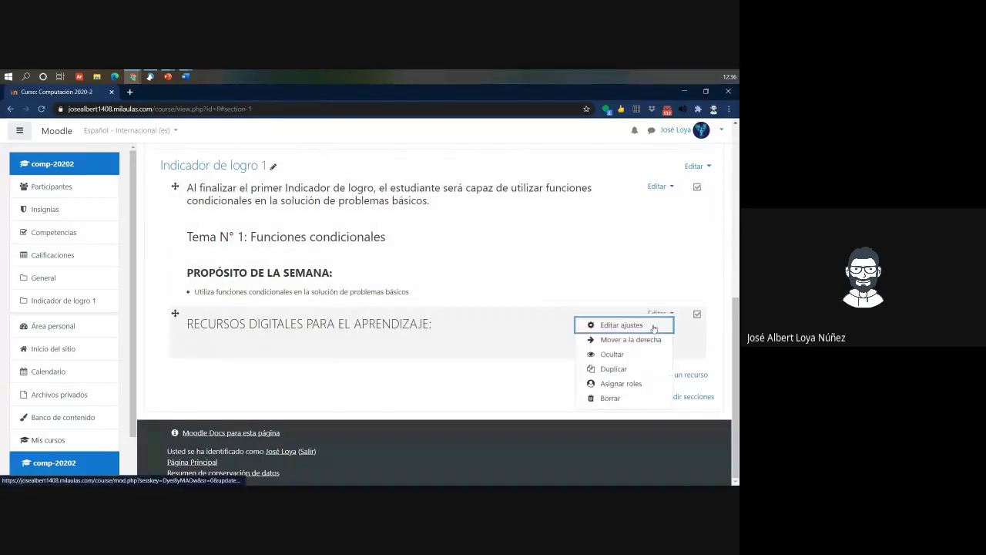
pyautogui.click(627, 324)
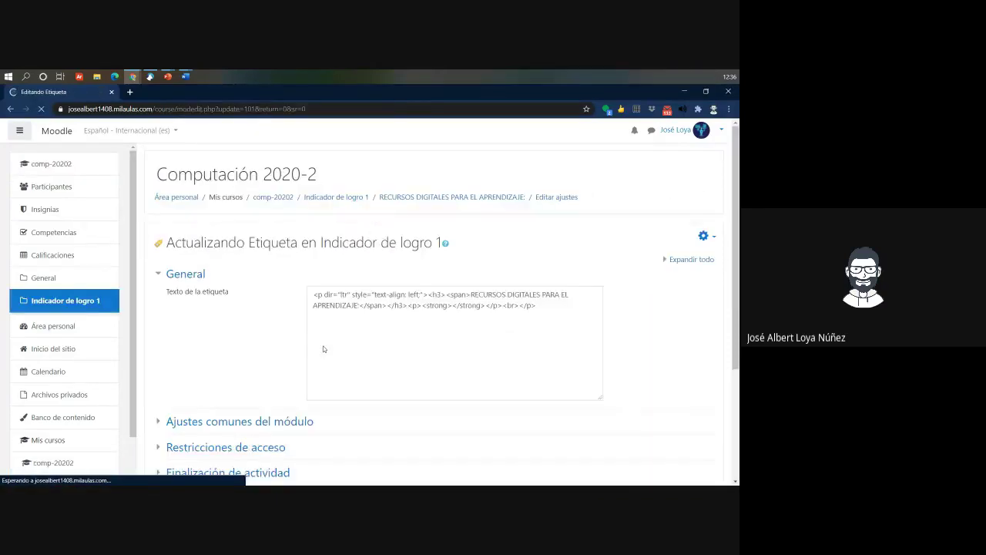
pyautogui.moveTo(563, 331); pyautogui.dragTo(232, 333)
pyautogui.hotkey('ctrl', 'c')
pyautogui.click(344, 299)
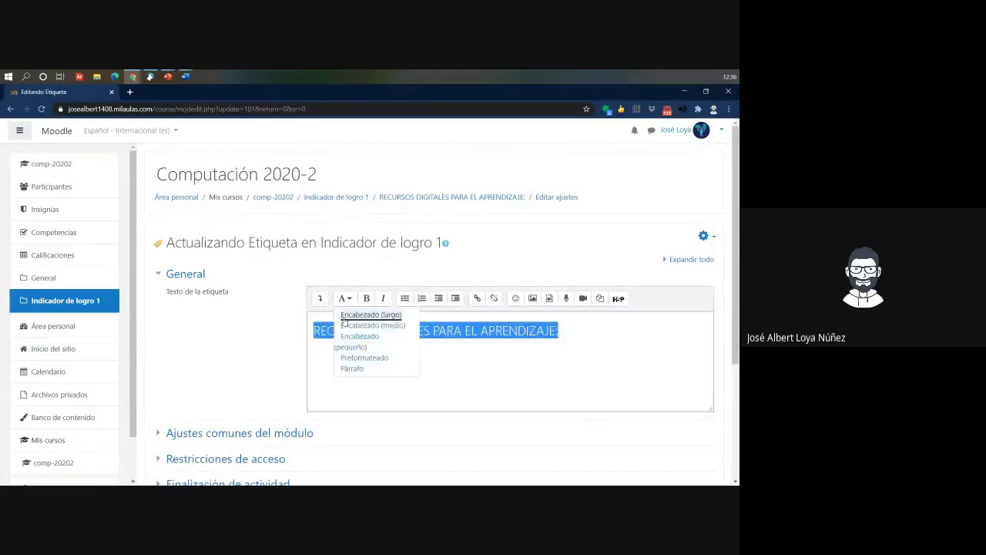
pyautogui.click(361, 323)
pyautogui.scroll(-3, 265, 452)
pyautogui.click(325, 392)
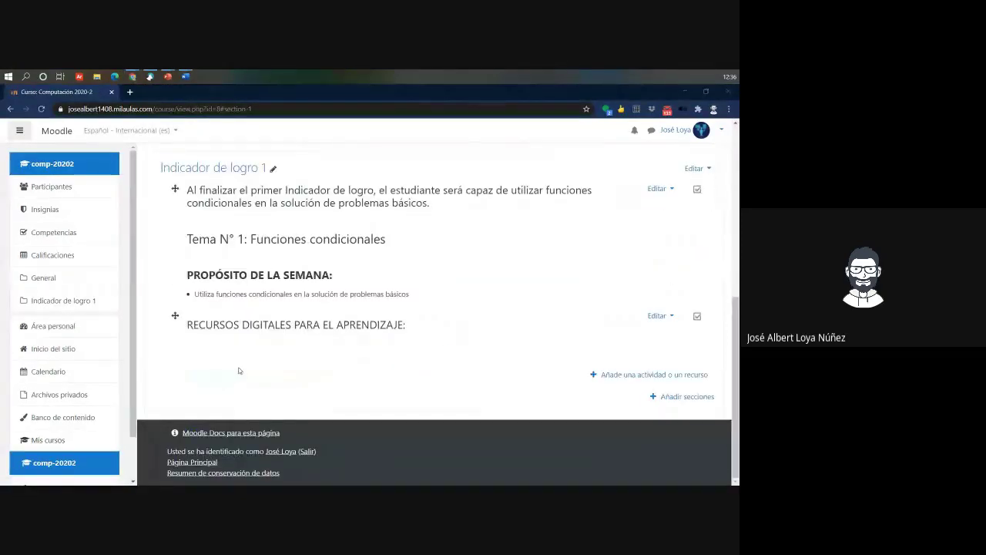
# Step: Switch to Word, review the digital learning resources and select the item "5 claves sobre la importancia de Excel en la empresa", returning to Moodle
pyautogui.hotkey('alt', 'Tab')
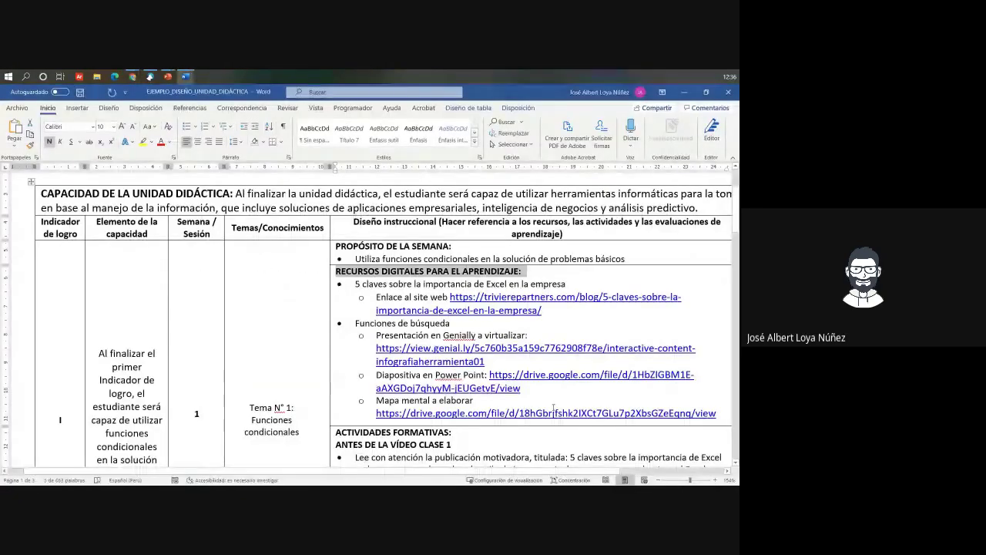
pyautogui.click(363, 283)
pyautogui.moveTo(363, 283); pyautogui.dragTo(577, 284)
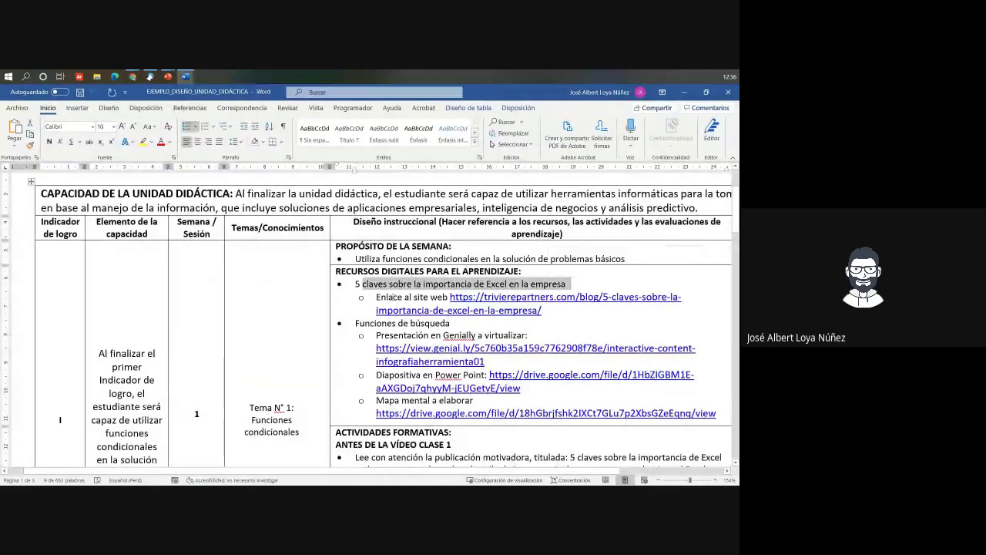
pyautogui.moveTo(356, 324); pyautogui.dragTo(531, 337)
pyautogui.moveTo(391, 336); pyautogui.dragTo(549, 337)
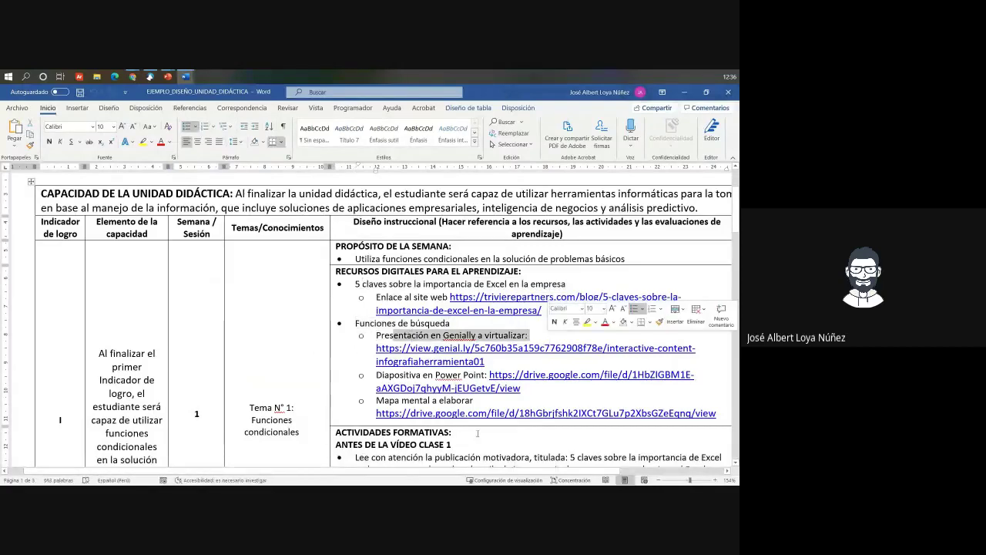
pyautogui.click(398, 296)
pyautogui.moveTo(357, 284); pyautogui.dragTo(586, 281)
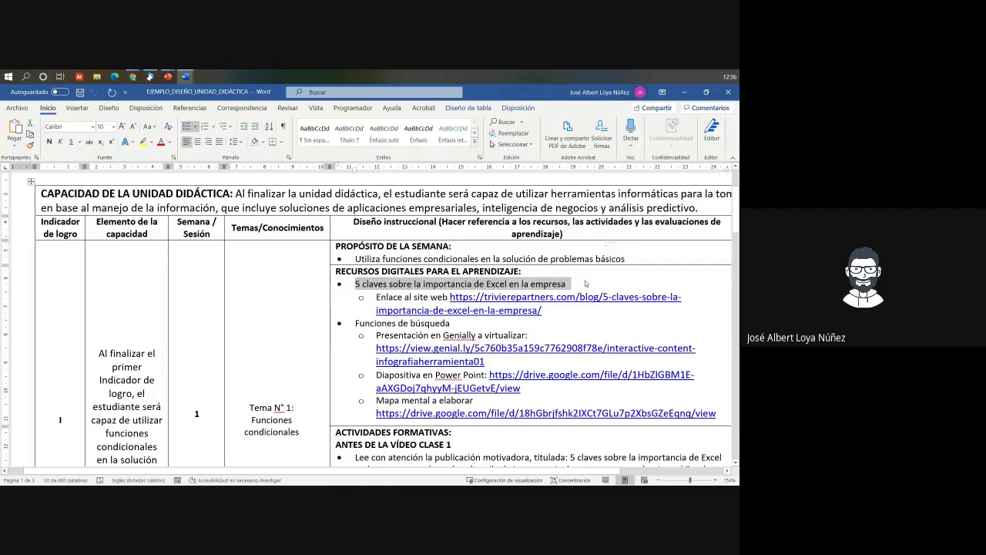
pyautogui.press('alt')
pyautogui.hotkey('alt', 'Tab')
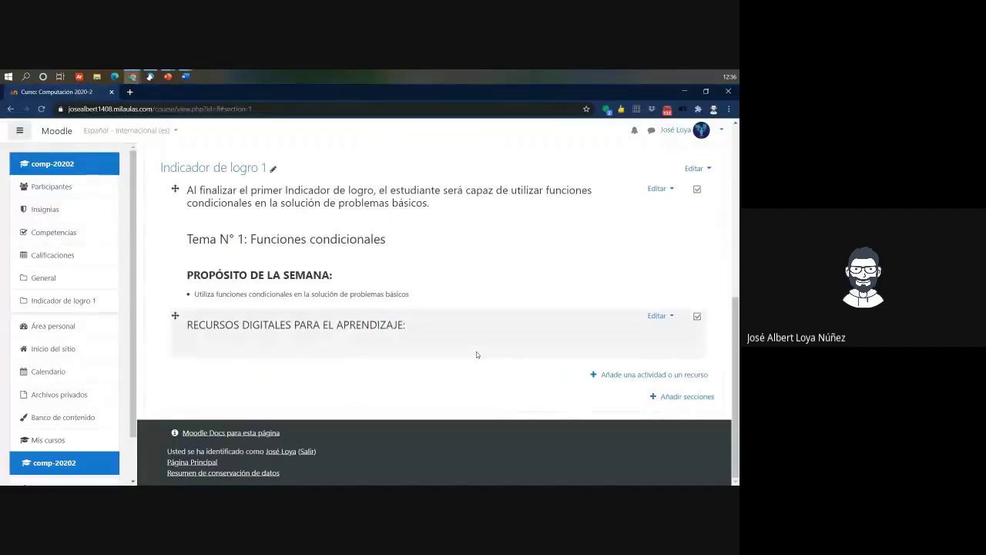
# Step: Open the RECURSOS DIGITALES PARA EL APRENDIZAJE label for editing and paste the copied text as a second line below its heading
pyautogui.click(659, 316)
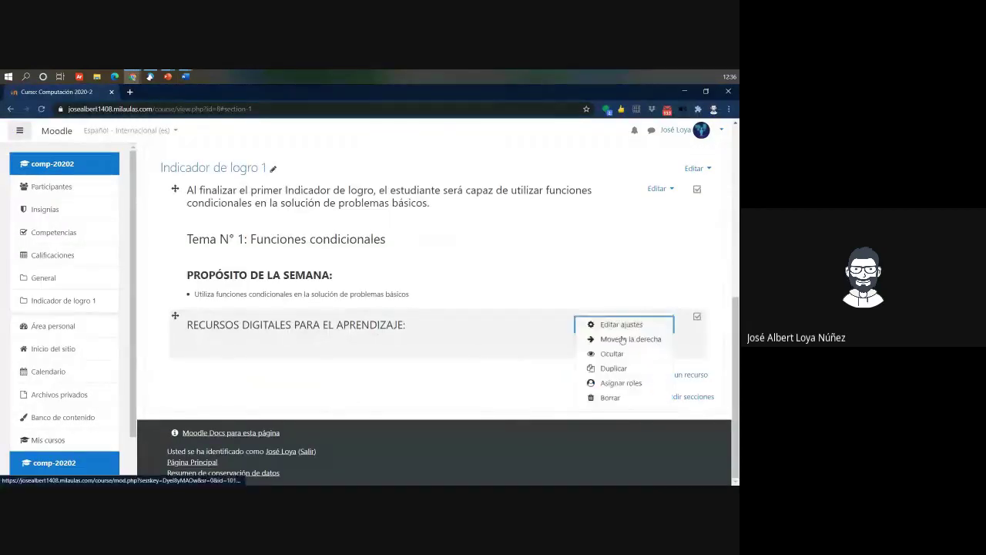
pyautogui.click(639, 323)
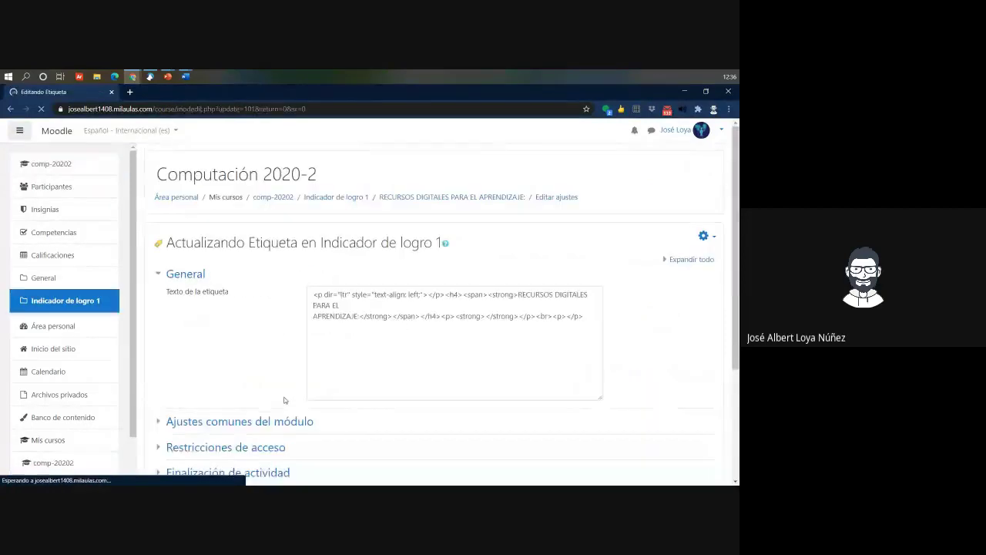
pyautogui.click(420, 365)
pyautogui.hotkey('ctrl', 'v')
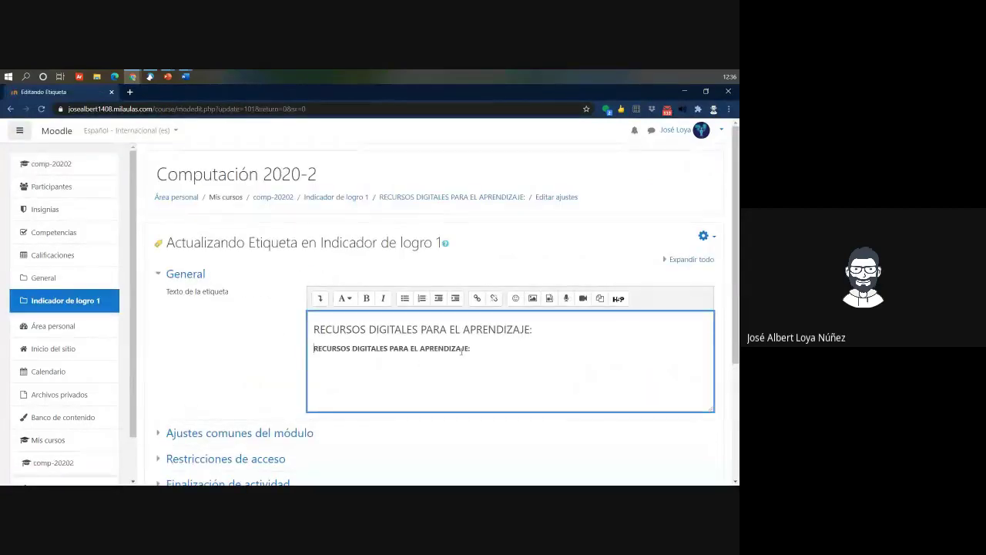
# Step: Apply a smaller heading style to the label's second line and turn it into a bulleted item
pyautogui.moveTo(470, 349); pyautogui.dragTo(314, 343)
pyautogui.click(315, 343)
pyautogui.moveTo(470, 348); pyautogui.dragTo(279, 348)
pyautogui.click(280, 348)
pyautogui.moveTo(470, 349); pyautogui.dragTo(310, 352)
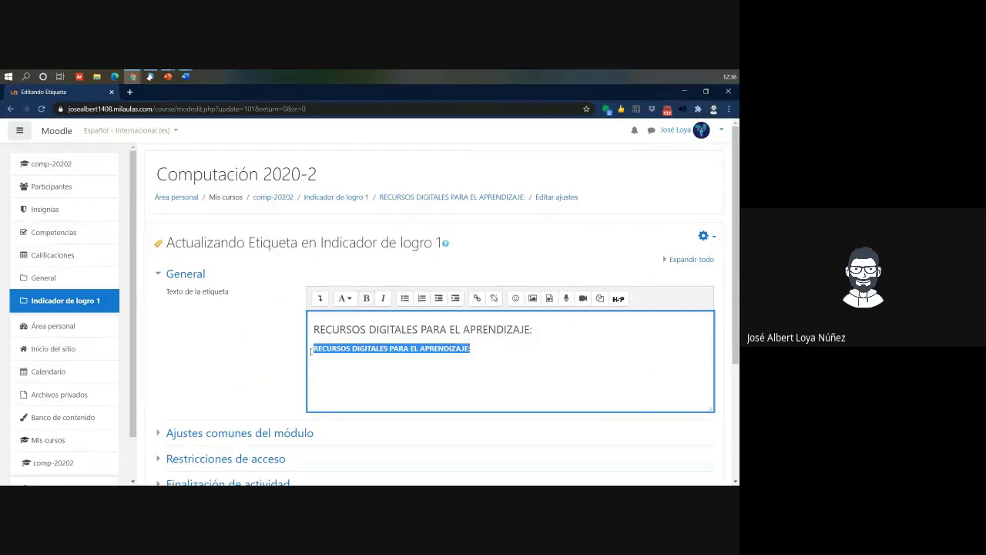
pyautogui.click(343, 298)
pyautogui.click(366, 344)
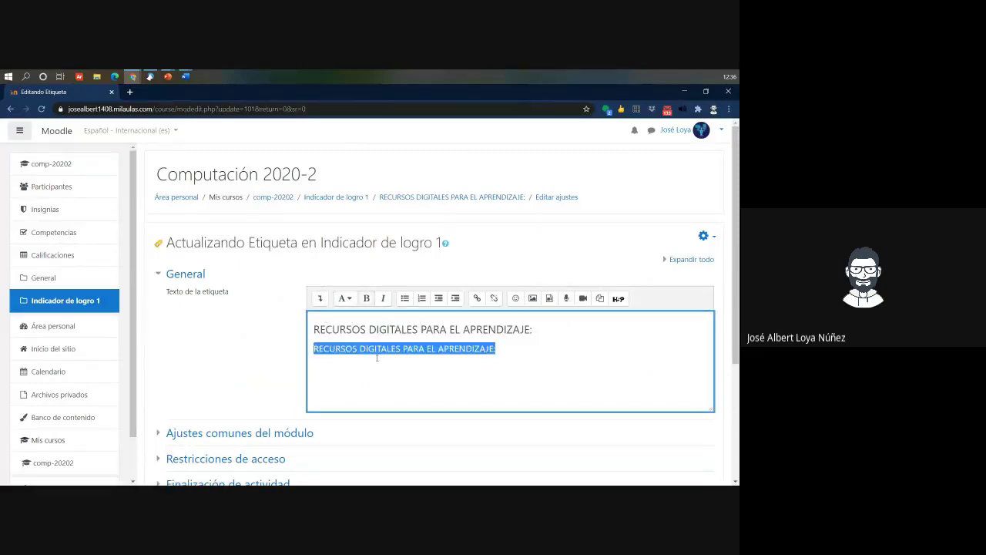
pyautogui.click(404, 299)
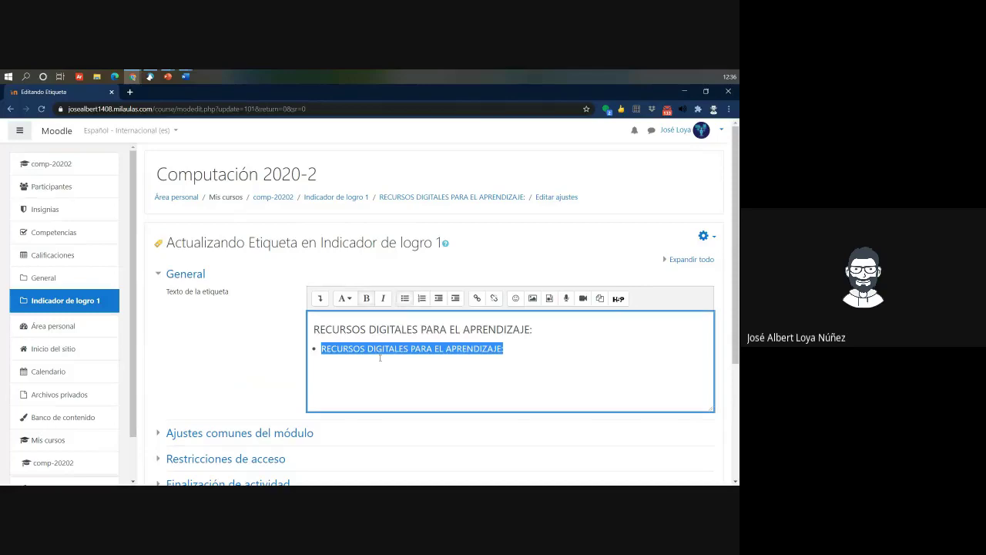
pyautogui.click(407, 350)
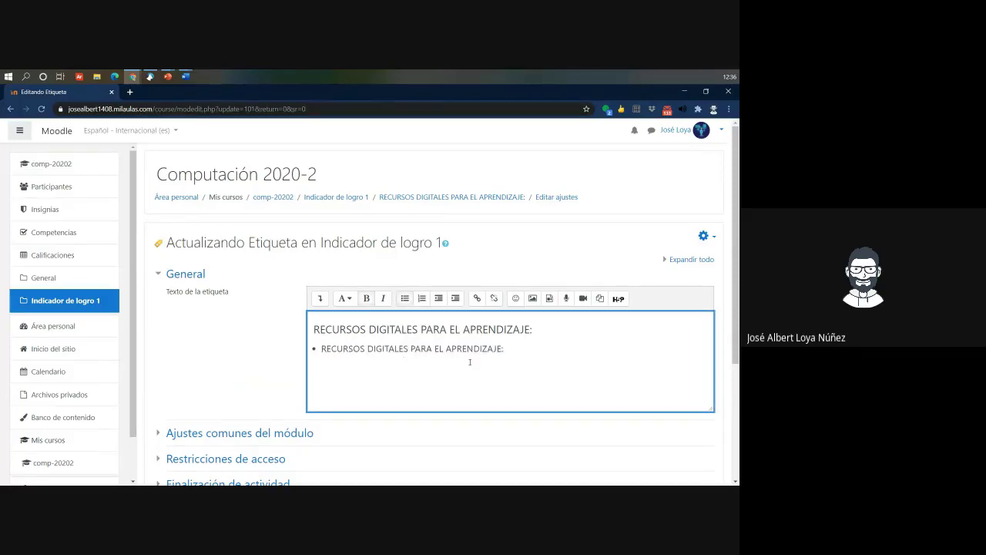
# Step: Replace the bullet's text with "5 claves sobre la importancia de Excel en la empresa" from the Word example and delete the extra leading characters
pyautogui.hotkey('alt', 'Tab')
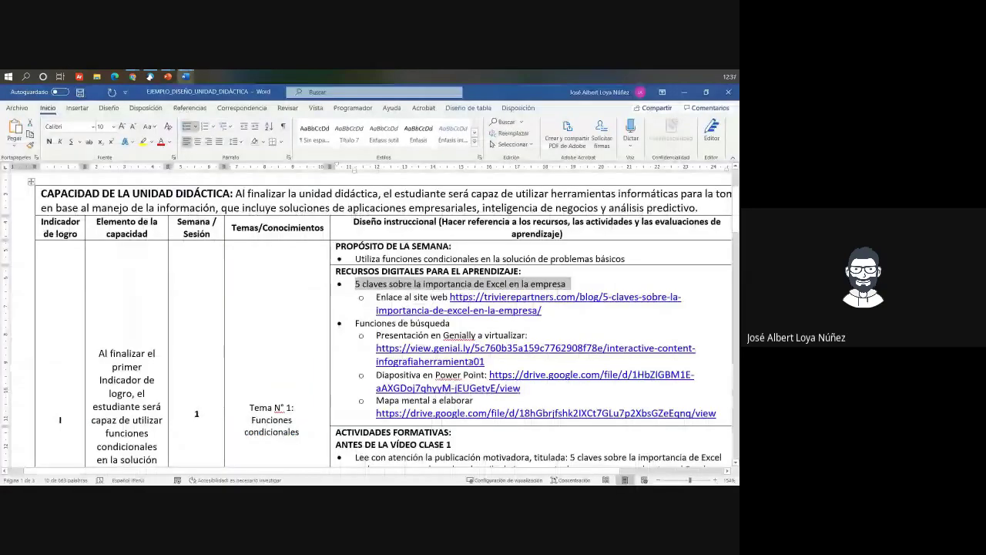
pyautogui.hotkey('alt', 'Tab')
pyautogui.click(512, 347)
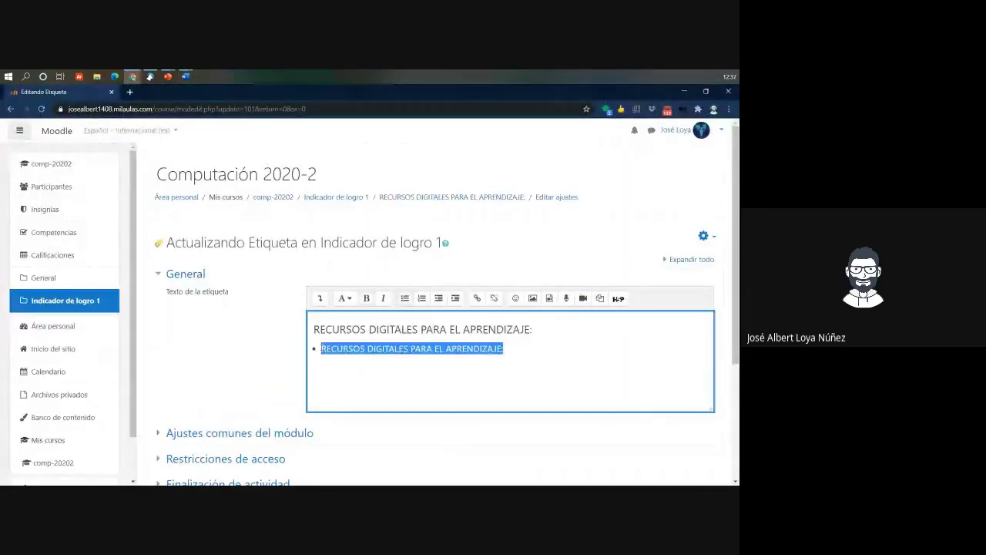
pyautogui.write('·\t5 claves sobre la importancia de Excel en la empresa')
pyautogui.moveTo(346, 349); pyautogui.dragTo(308, 349)
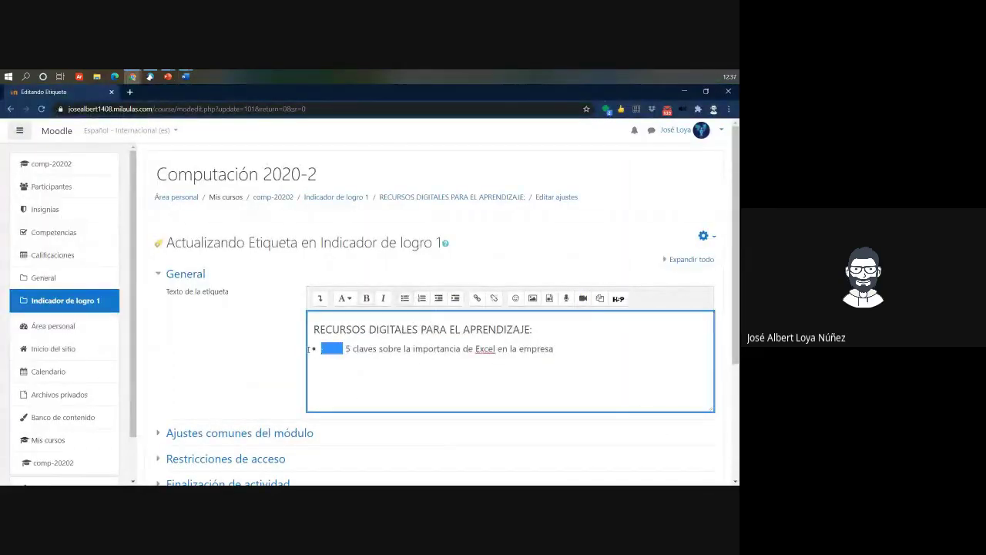
pyautogui.press('Delete')
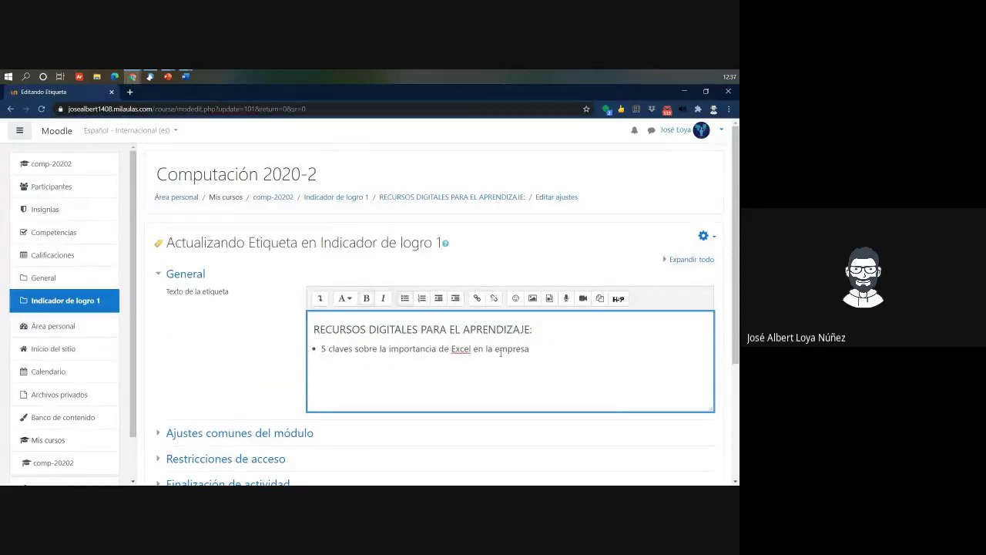
# Step: Try a different text style on the "5 claves sobre la importancia de Excel en la empresa" bullet
pyautogui.moveTo(531, 349); pyautogui.dragTo(314, 350)
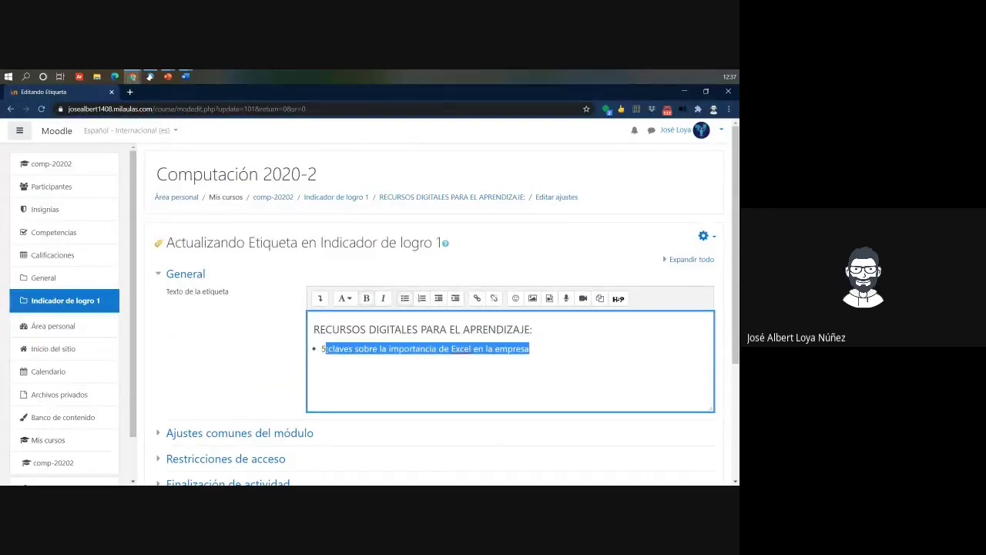
pyautogui.click(343, 298)
pyautogui.click(351, 368)
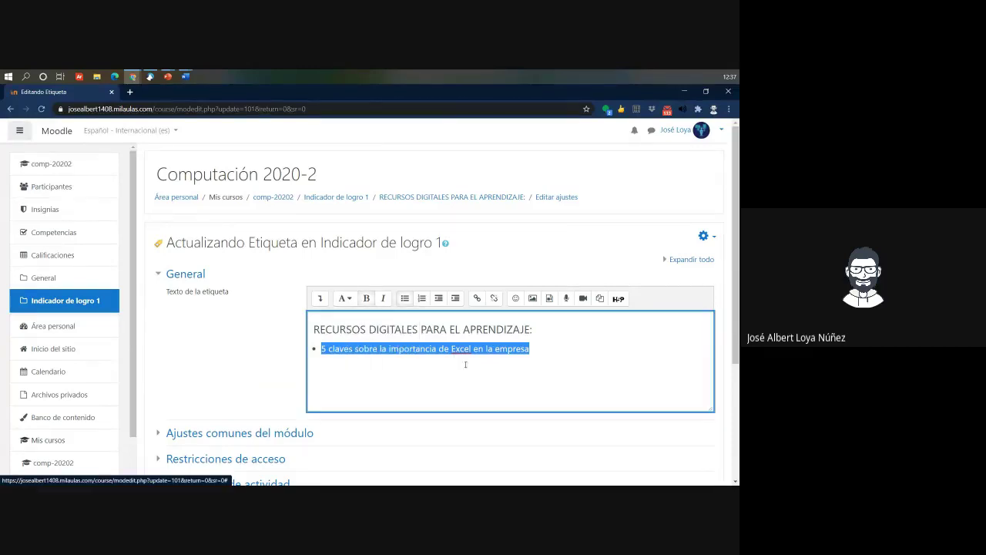
pyautogui.click(486, 373)
pyautogui.moveTo(571, 349); pyautogui.dragTo(311, 327)
pyautogui.click(345, 372)
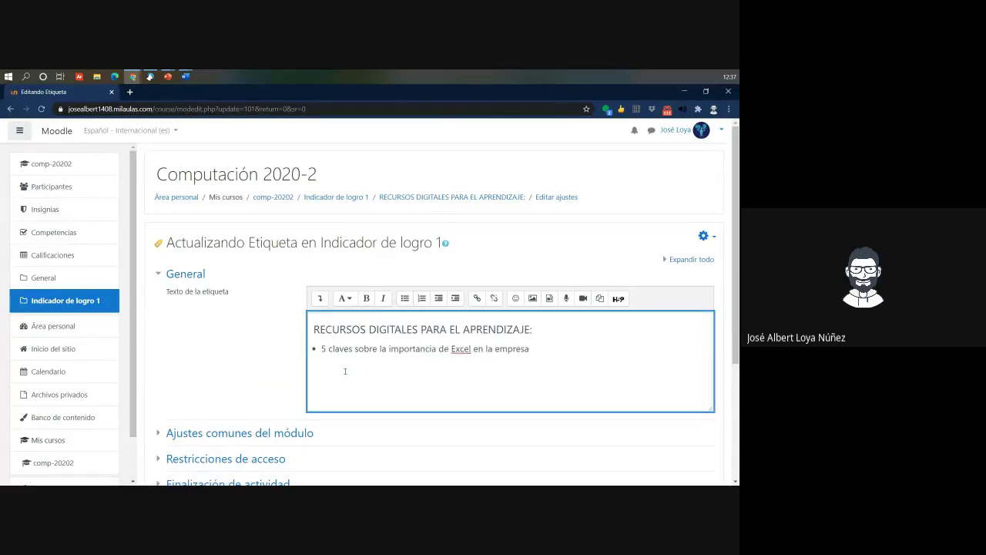
# Step: Save the label, return to the course and check the bullet under RECURSOS DIGITALES PARA EL APRENDIZAJE
pyautogui.scroll(-5, 326, 403)
pyautogui.click(379, 387)
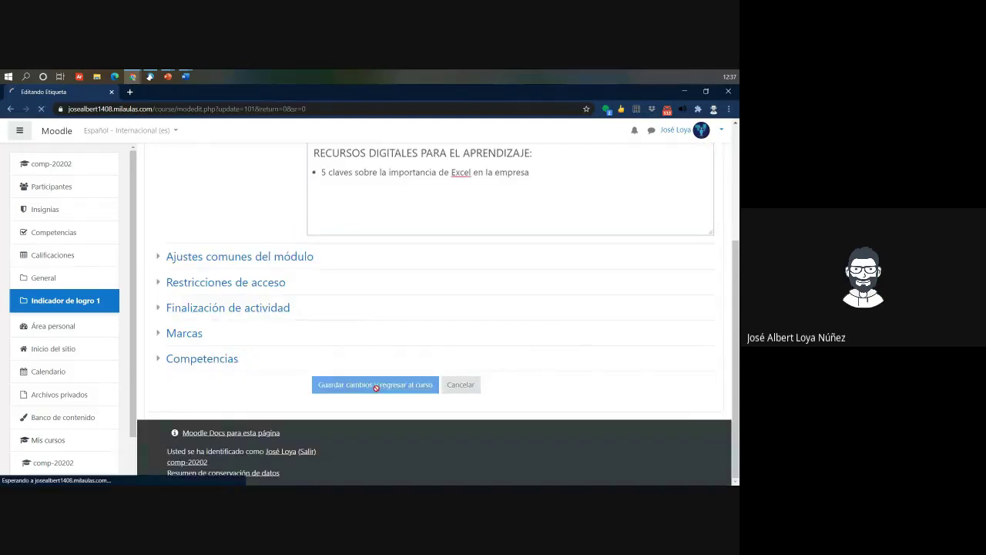
pyautogui.moveTo(206, 334); pyautogui.dragTo(390, 334)
pyautogui.click(518, 381)
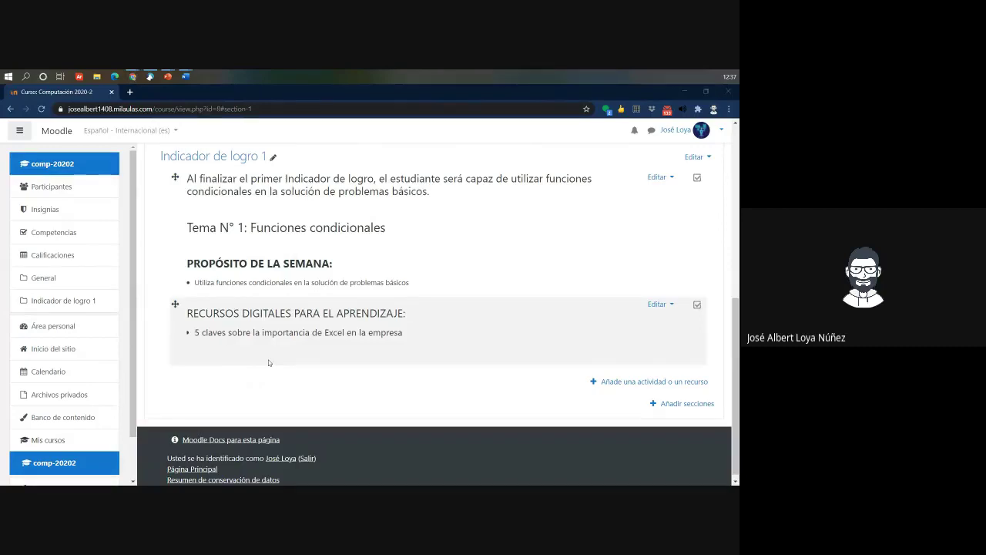
# Step: Check the website link entry in the Word example and start a new URL resource in Indicador de logro 1
pyautogui.hotkey('alt', 'Tab')
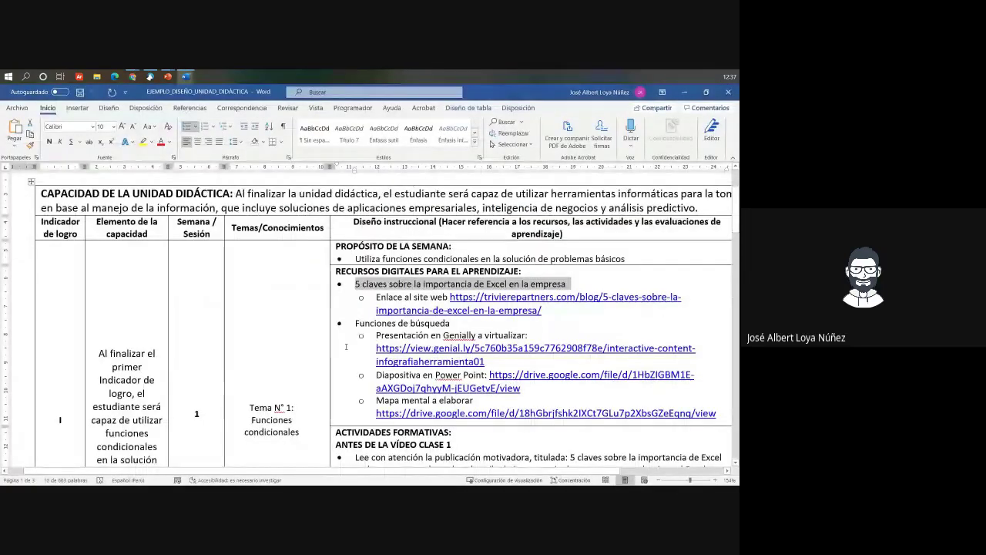
pyautogui.tripleClick(404, 302)
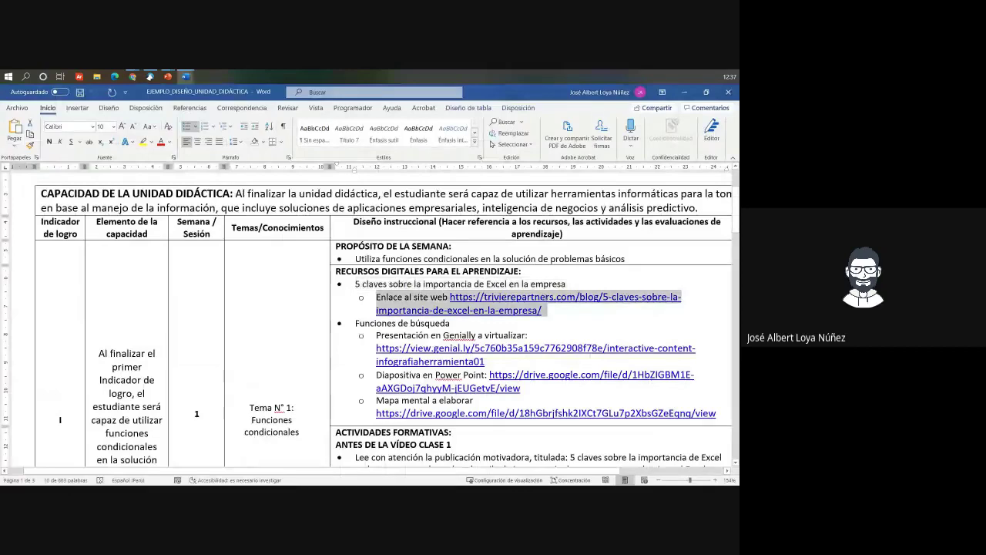
pyautogui.click(376, 298)
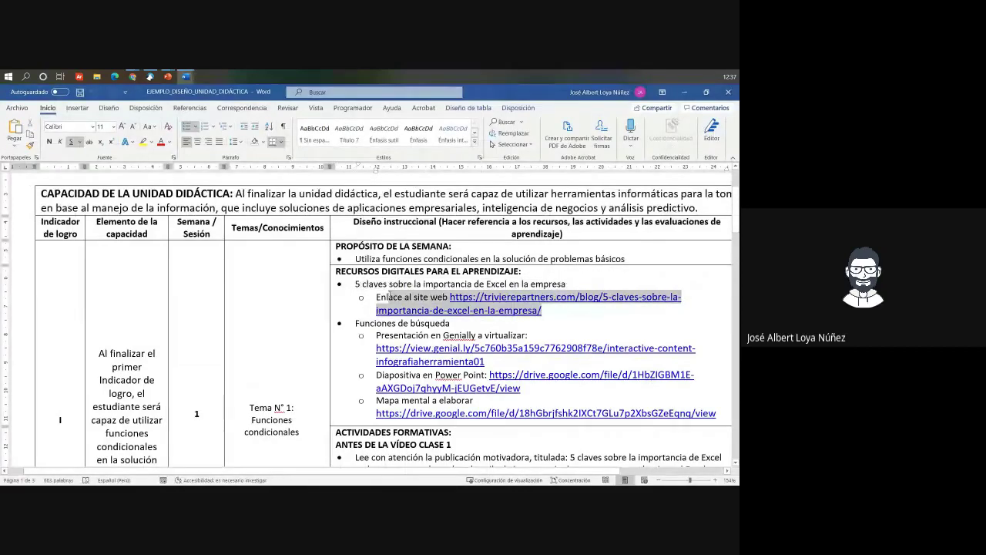
pyautogui.tripleClick(376, 298)
pyautogui.hotkey('alt', 'Tab')
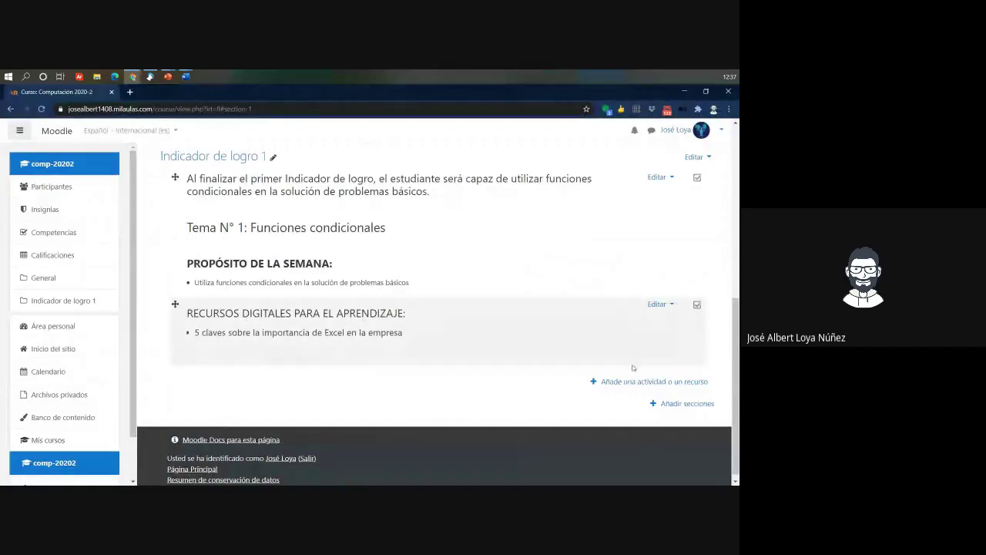
pyautogui.click(605, 383)
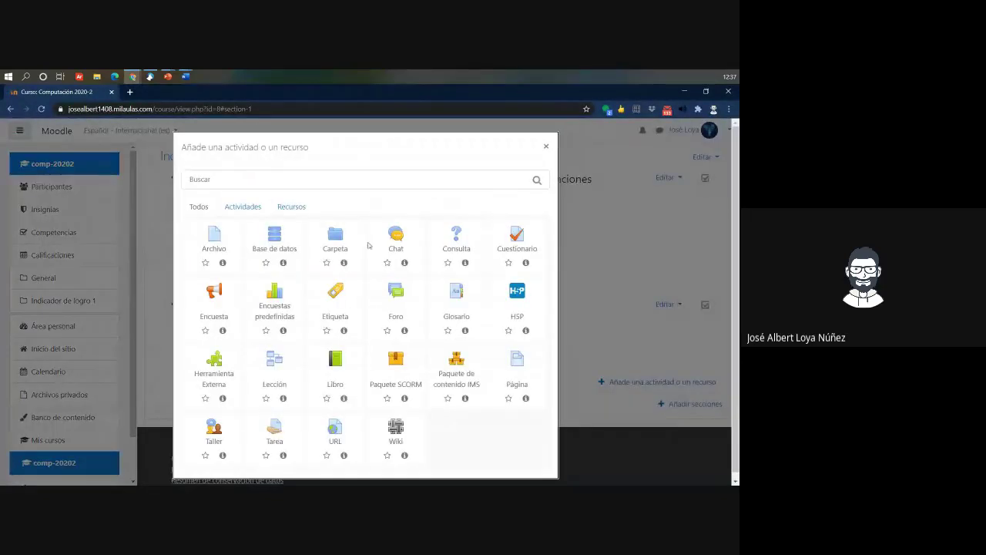
pyautogui.click(294, 208)
pyautogui.click(217, 306)
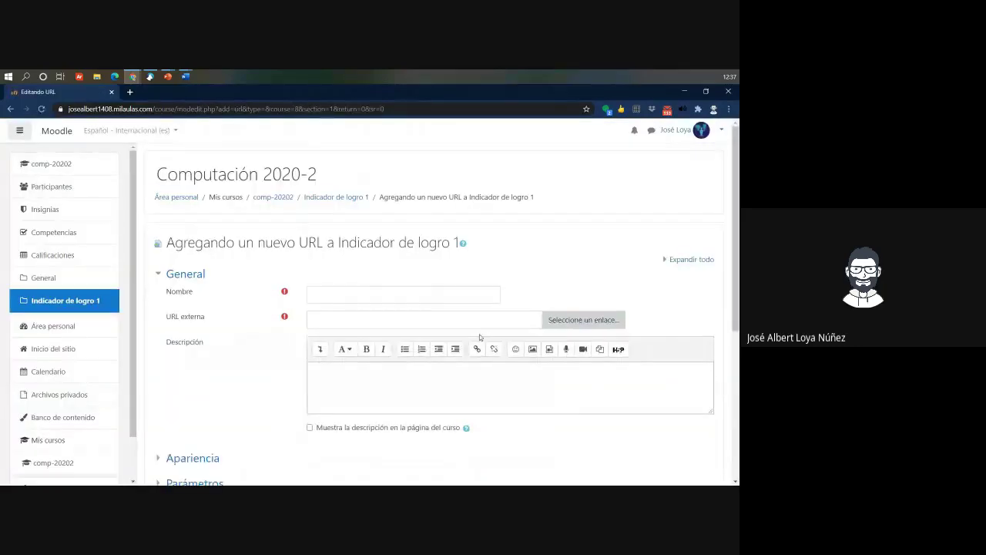
# Step: Name the URL resource "5 claves sobre la importancia de Excel en la empresa", copied from the Word example without its bullet
pyautogui.hotkey('alt', 'Tab')
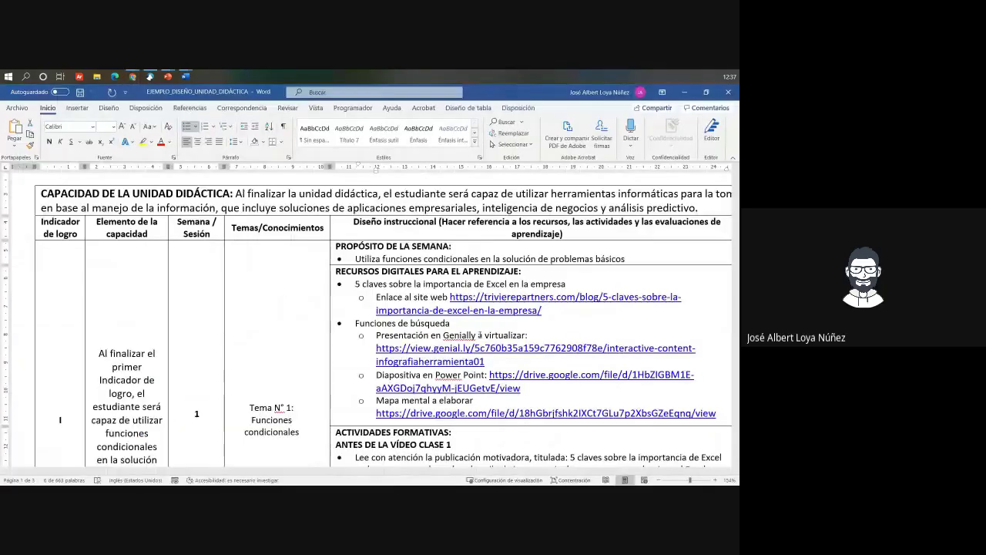
pyautogui.moveTo(355, 284); pyautogui.dragTo(612, 287)
pyautogui.hotkey('ctrl', 'c')
pyautogui.hotkey('alt', 'Tab')
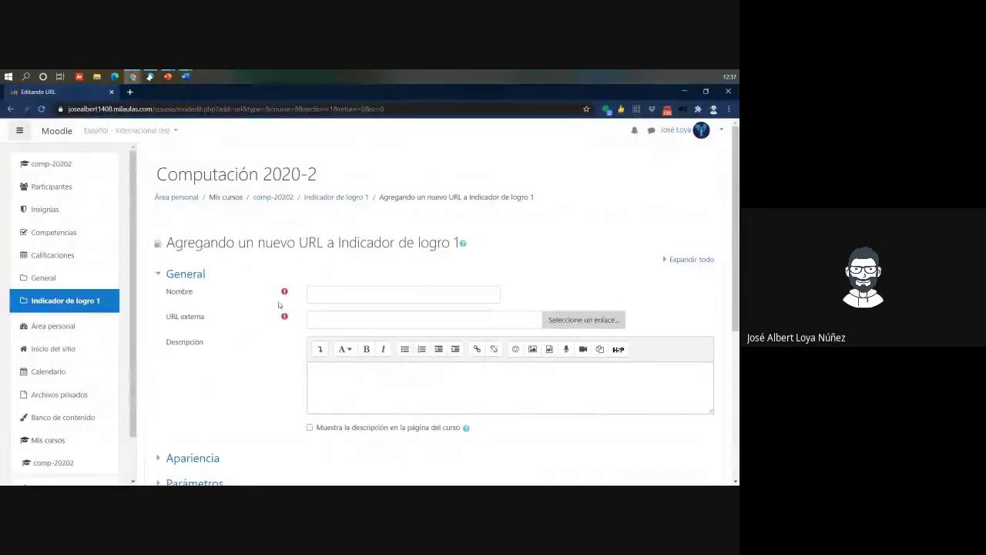
pyautogui.click(336, 290)
pyautogui.hotkey('ctrl', 'v')
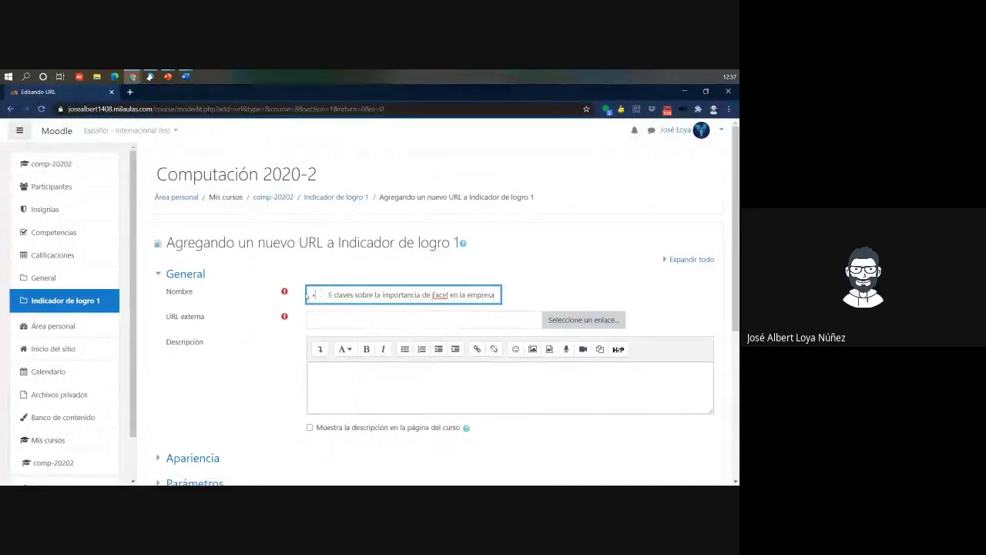
pyautogui.press('Delete')
pyautogui.press('Delete')
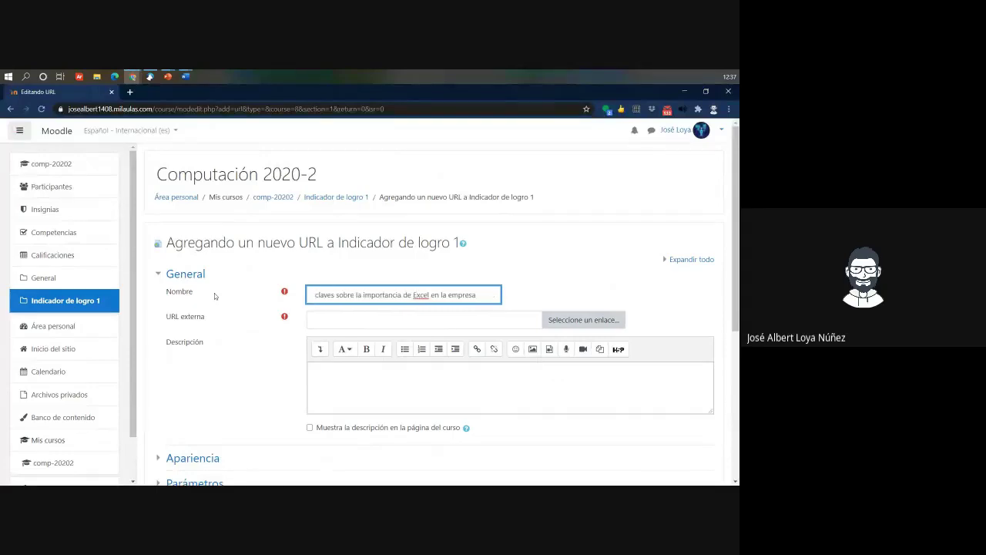
pyautogui.write('5')
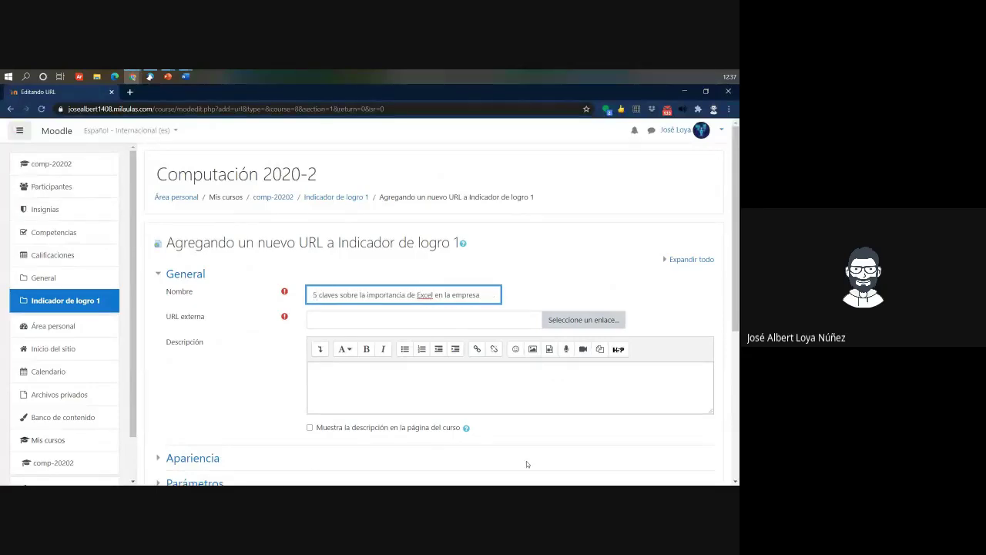
pyautogui.hotkey('alt', 'Tab')
pyautogui.hotkey('shift', 'Down')
pyautogui.hotkey('shift', 'End')
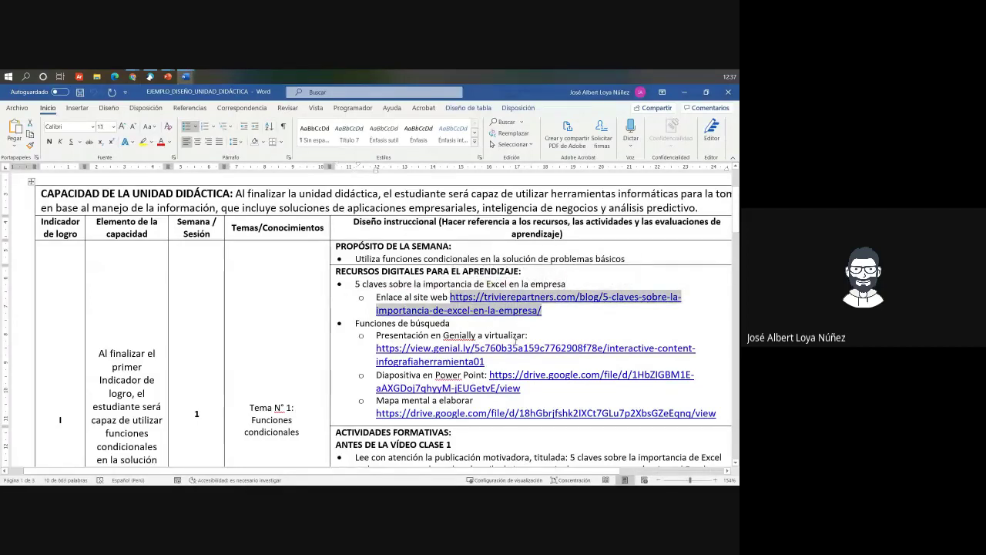
pyautogui.hotkey('alt', 'Tab')
pyautogui.click(359, 320)
pyautogui.hotkey('ctrl', 'v')
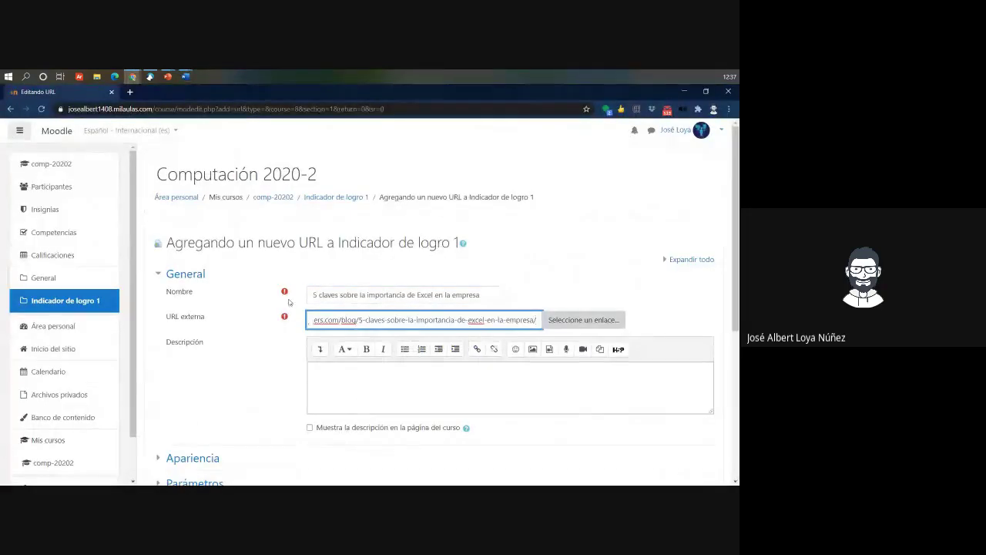
pyautogui.click(280, 336)
pyautogui.click(341, 293)
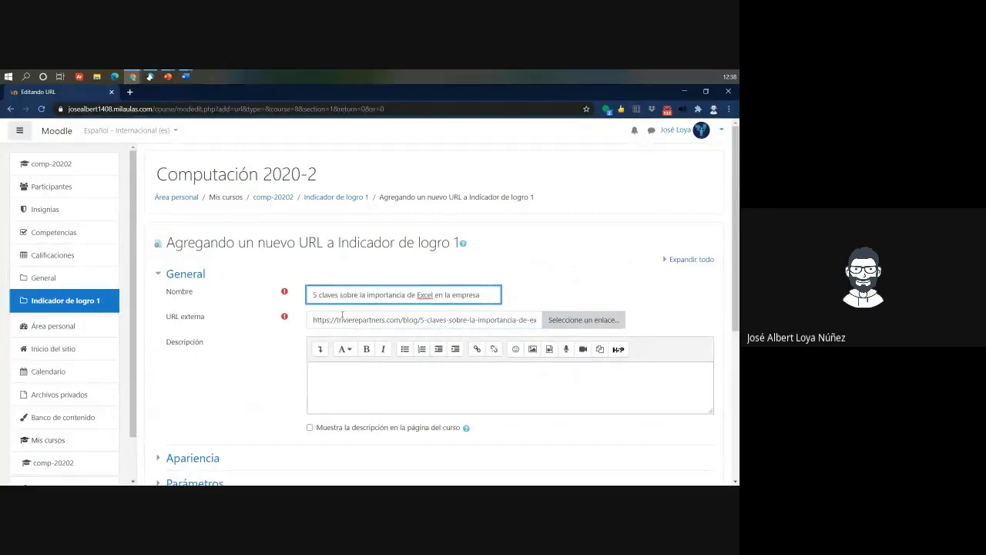
# Step: Set the URL resource to display in a pop-up window (En ventana emergente), then save it and return to the course
pyautogui.click(342, 316)
pyautogui.scroll(-2, 217, 425)
pyautogui.click(193, 362)
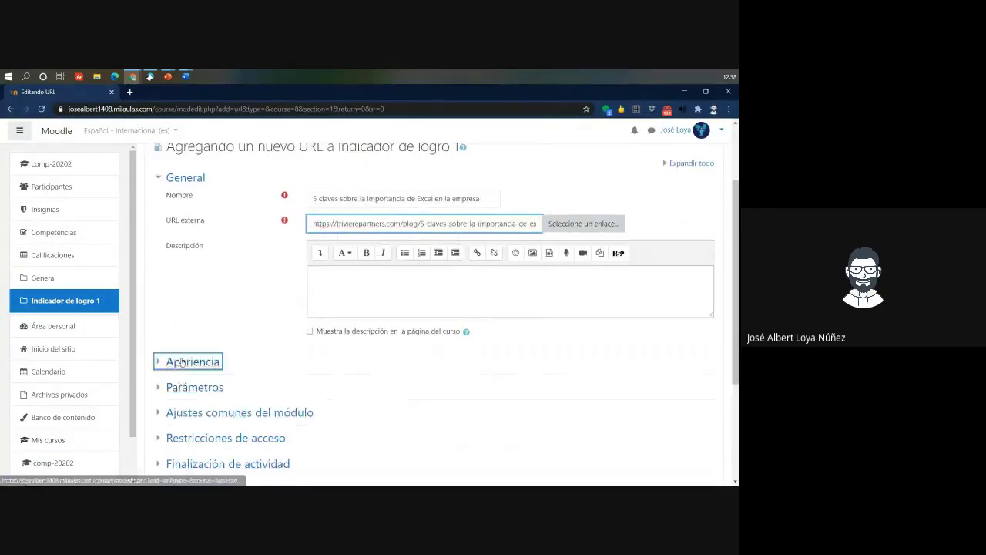
pyautogui.click(349, 382)
pyautogui.click(362, 428)
pyautogui.scroll(-4, 481, 395)
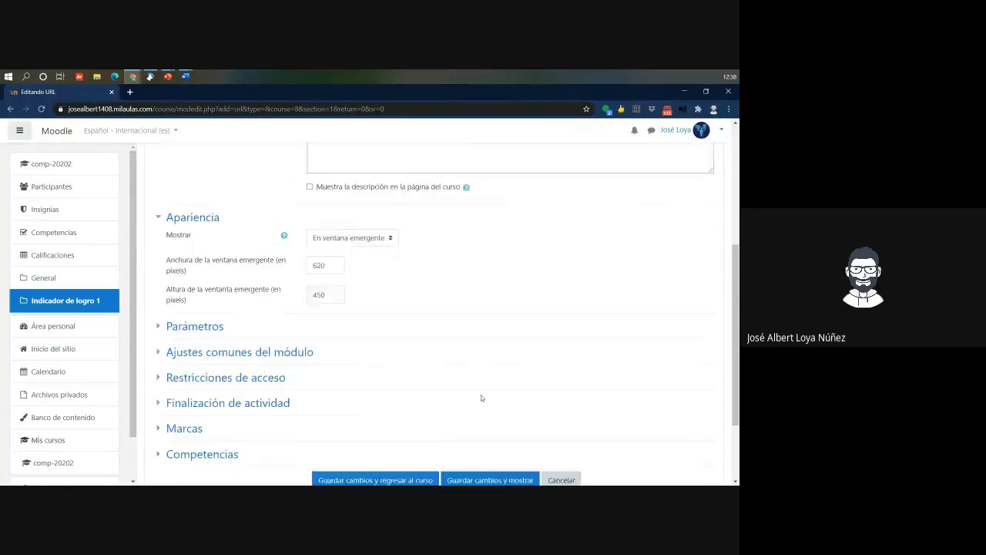
pyautogui.click(433, 377)
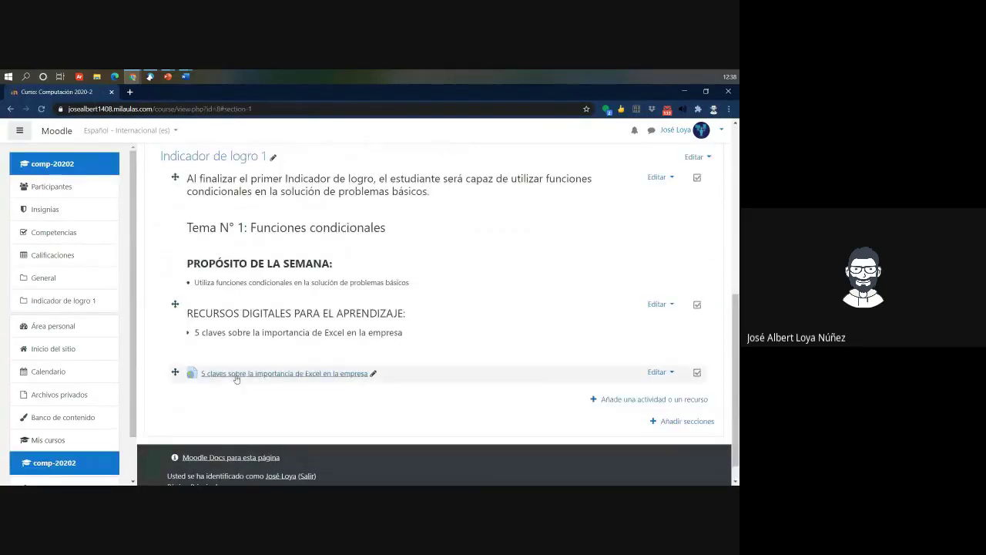
# Step: Delete the duplicate bullet "5 claves sobre la importancia de Excel en la empresa" from the RECURSOS DIGITALES PARA EL APRENDIZAJE label and save it
pyautogui.moveTo(193, 333); pyautogui.dragTo(411, 346)
pyautogui.moveTo(370, 373); pyautogui.dragTo(189, 373)
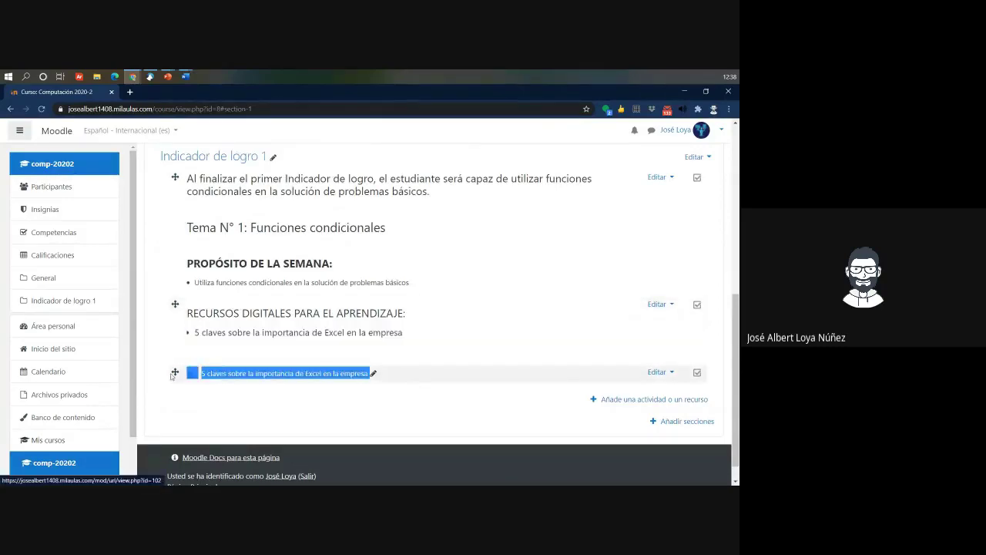
pyautogui.moveTo(440, 332); pyautogui.dragTo(189, 333)
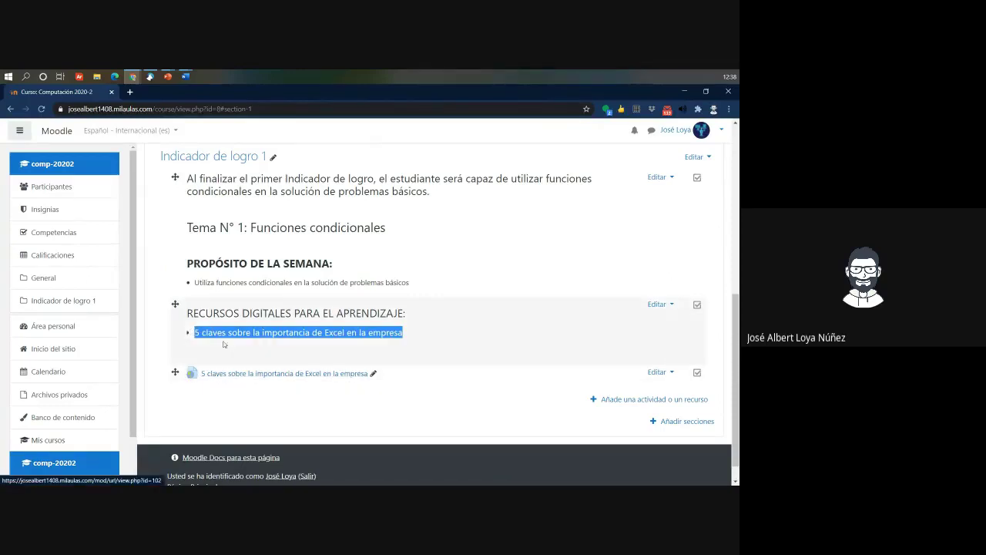
pyautogui.click(626, 344)
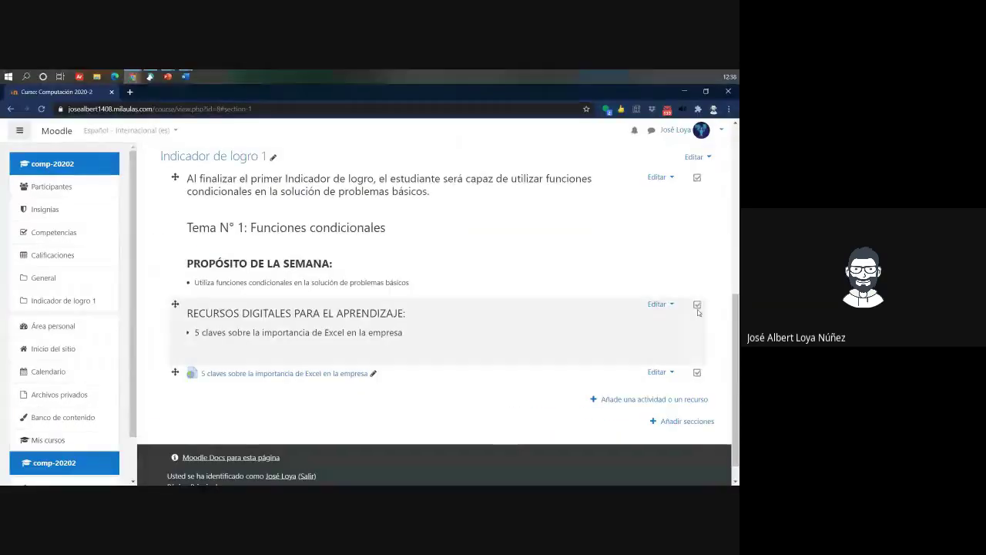
pyautogui.click(657, 304)
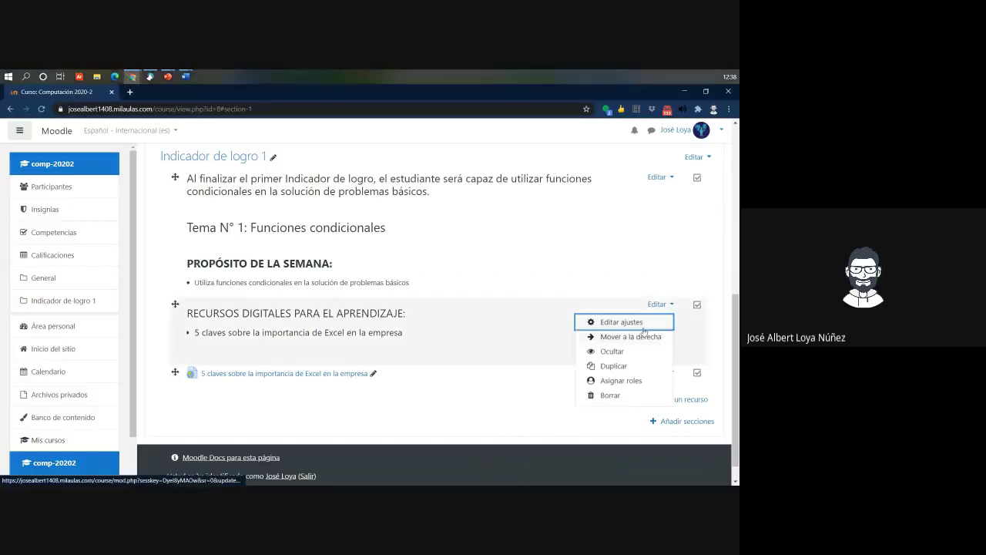
pyautogui.click(665, 327)
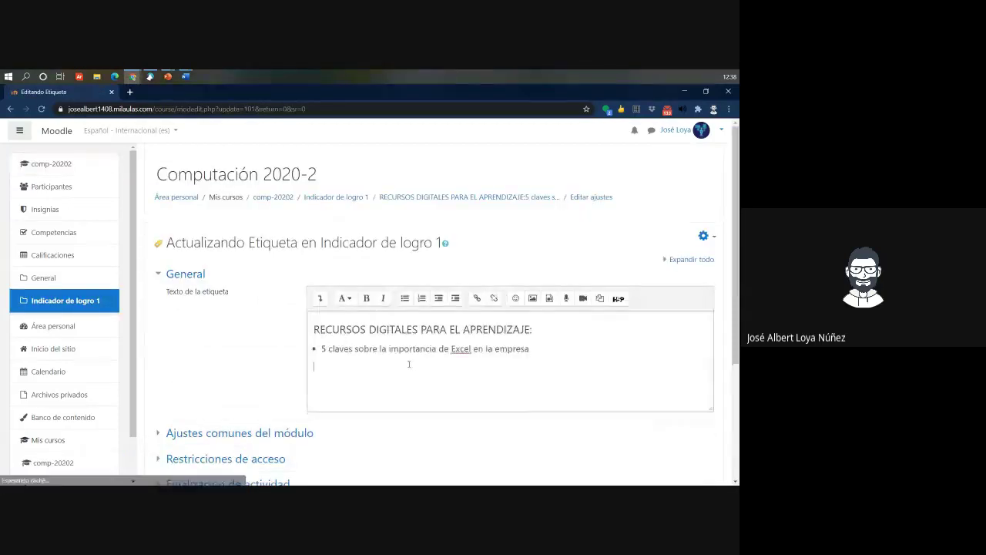
pyautogui.moveTo(502, 395); pyautogui.dragTo(323, 352)
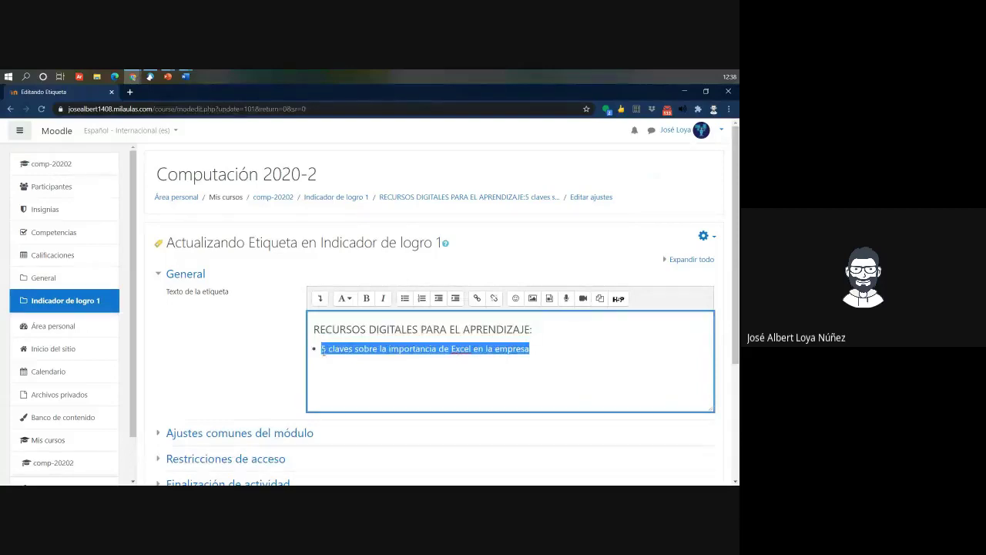
pyautogui.press('BackSpace')
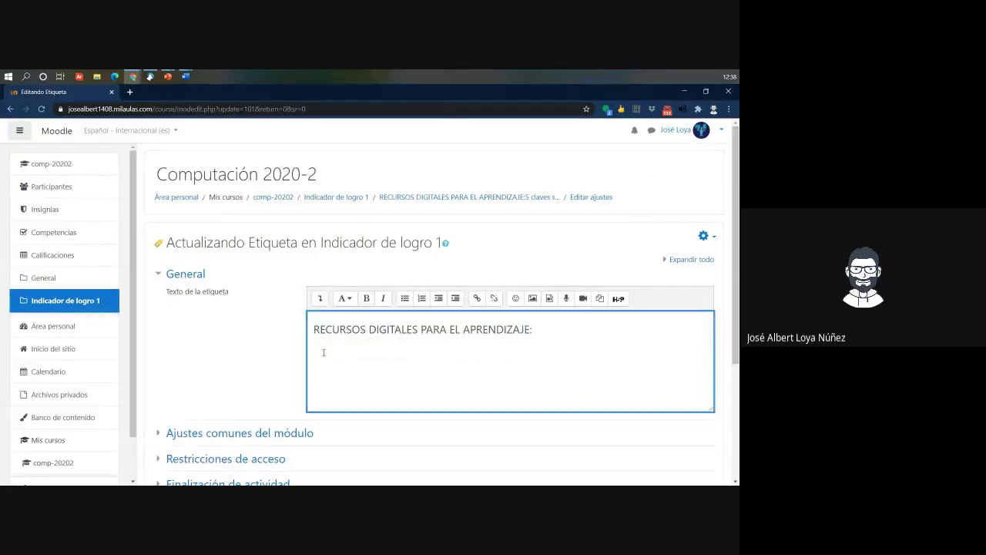
pyautogui.scroll(-3, 363, 416)
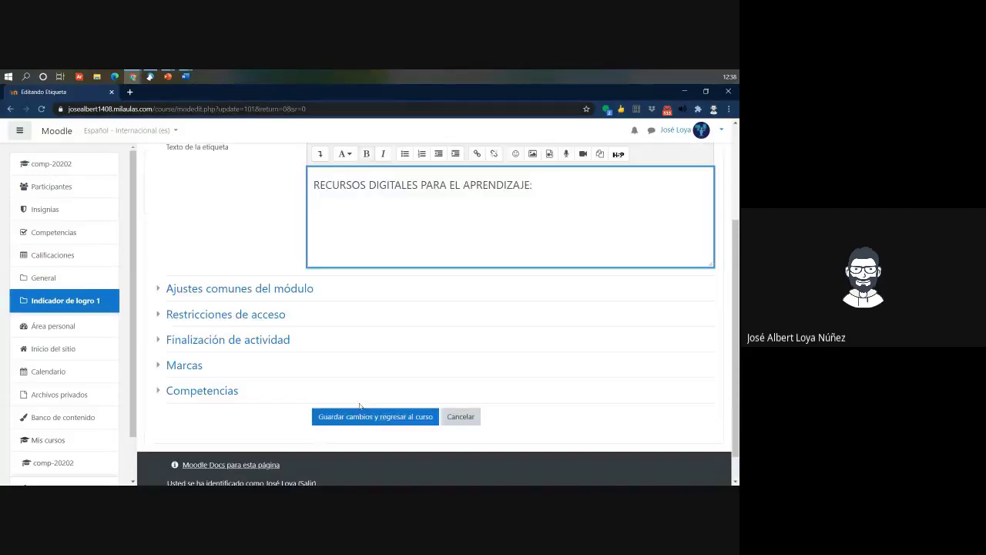
pyautogui.click(365, 420)
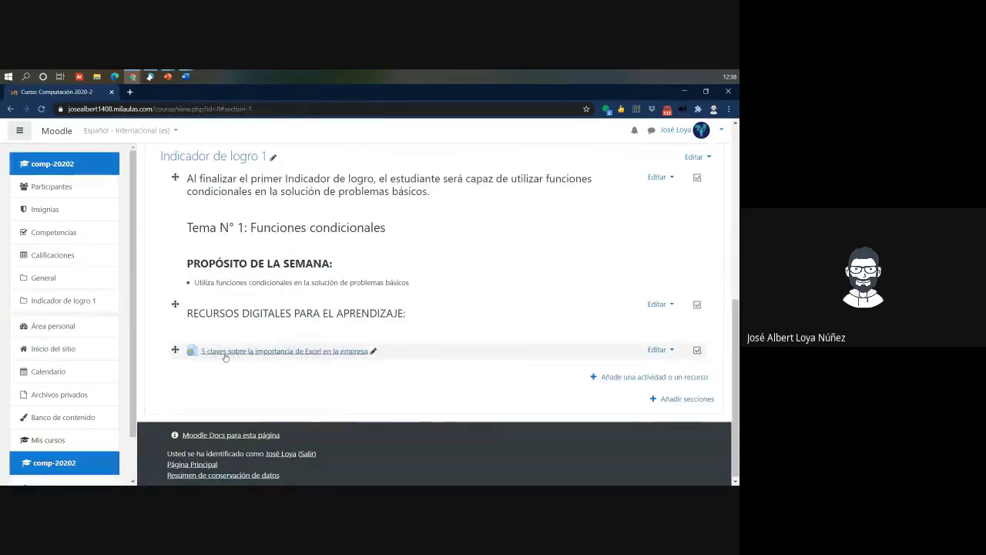
# Step: Indent the URL resource "5 claves sobre la importancia de Excel en la empresa" to the right beneath the RECURSOS DIGITALES PARA EL APRENDIZAJE label
pyautogui.moveTo(187, 313); pyautogui.dragTo(413, 320)
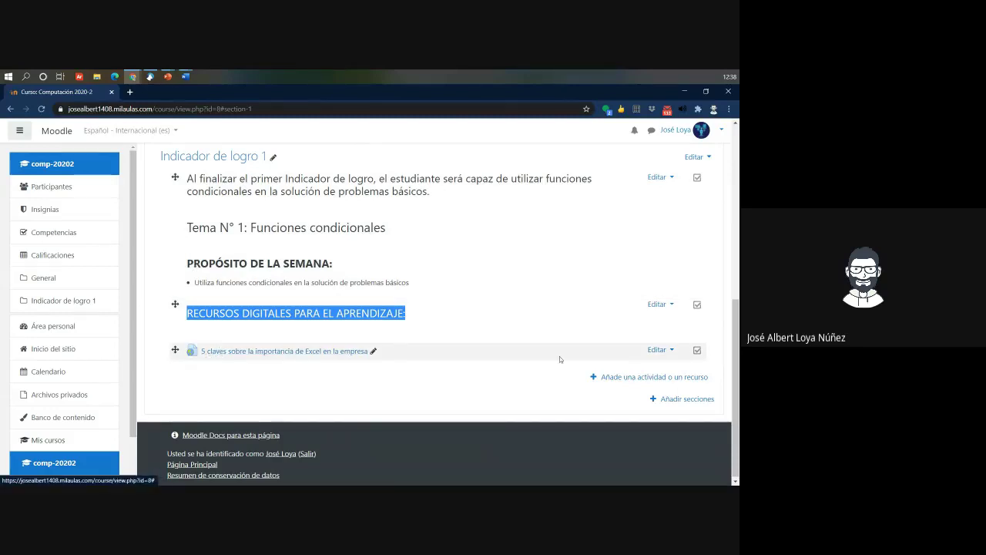
pyautogui.click(663, 350)
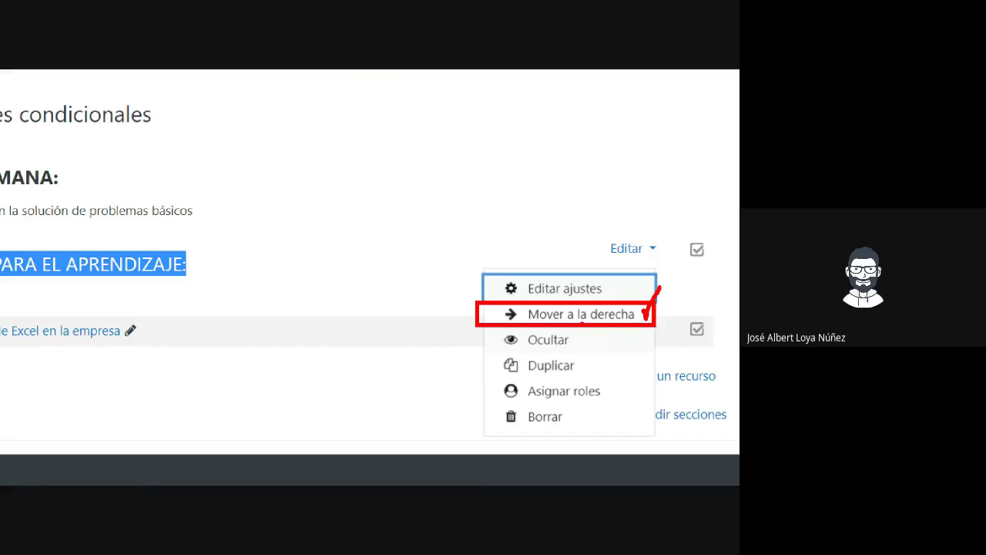
pyautogui.click(572, 317)
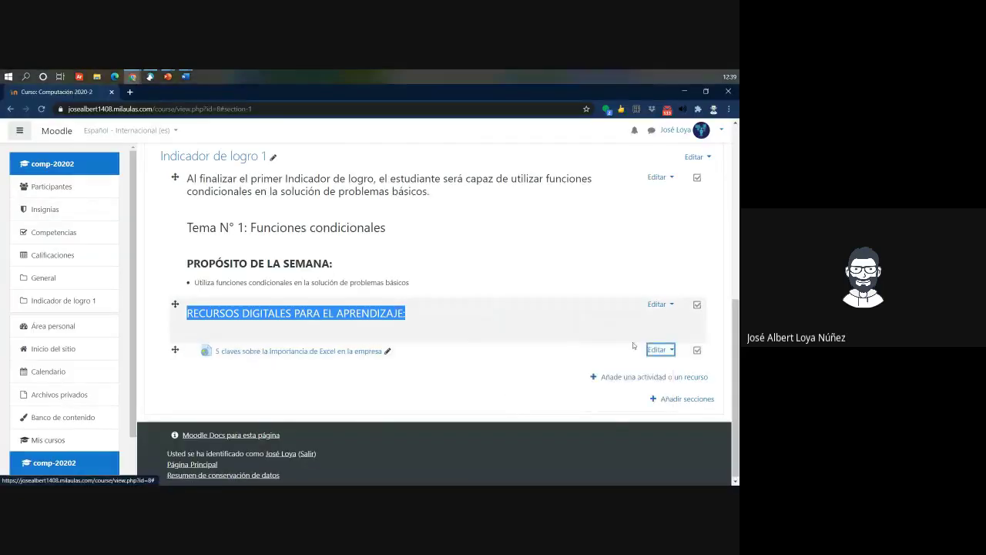
pyautogui.click(401, 401)
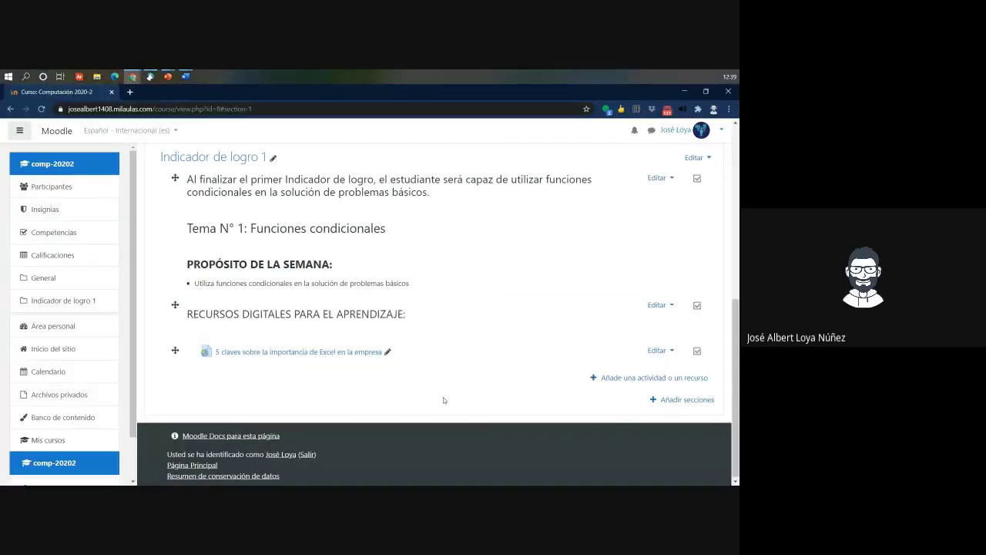
# Step: Switch the course view to the Estudiante role
pyautogui.scroll(2, 444, 400)
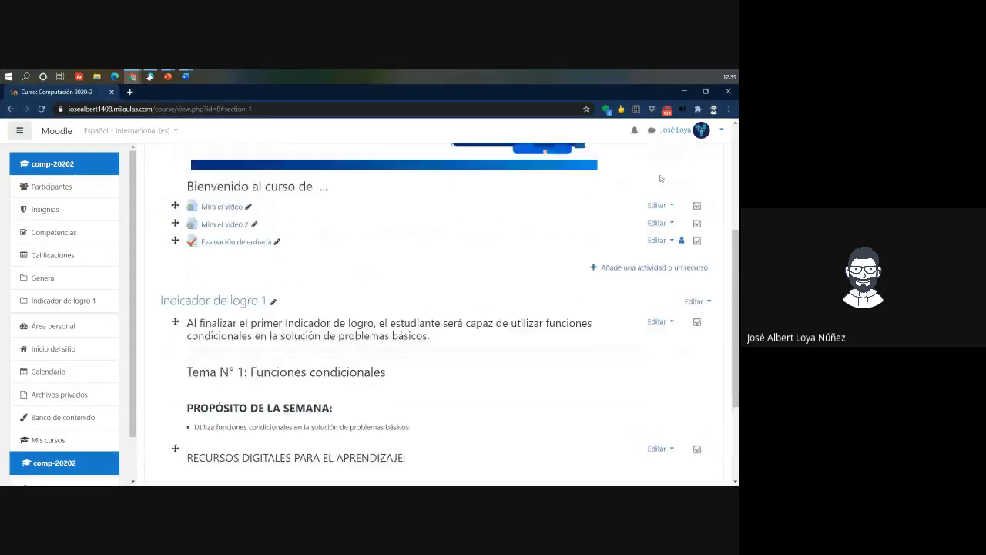
pyautogui.click(718, 132)
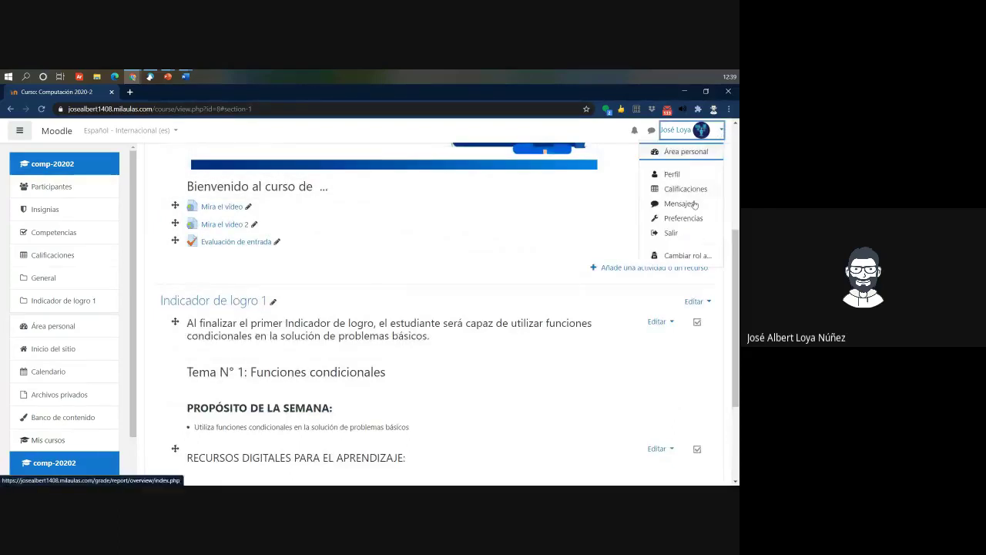
pyautogui.click(673, 257)
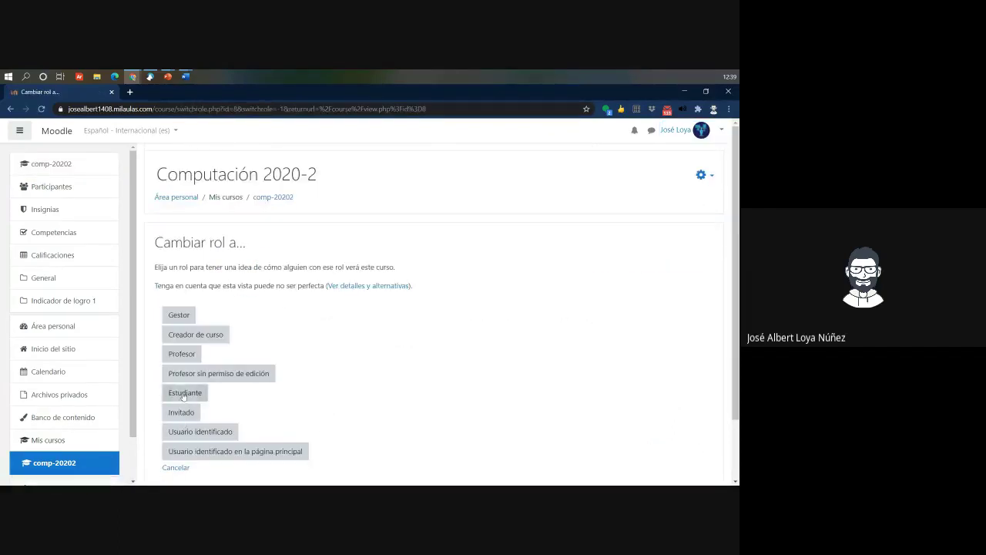
pyautogui.click(188, 394)
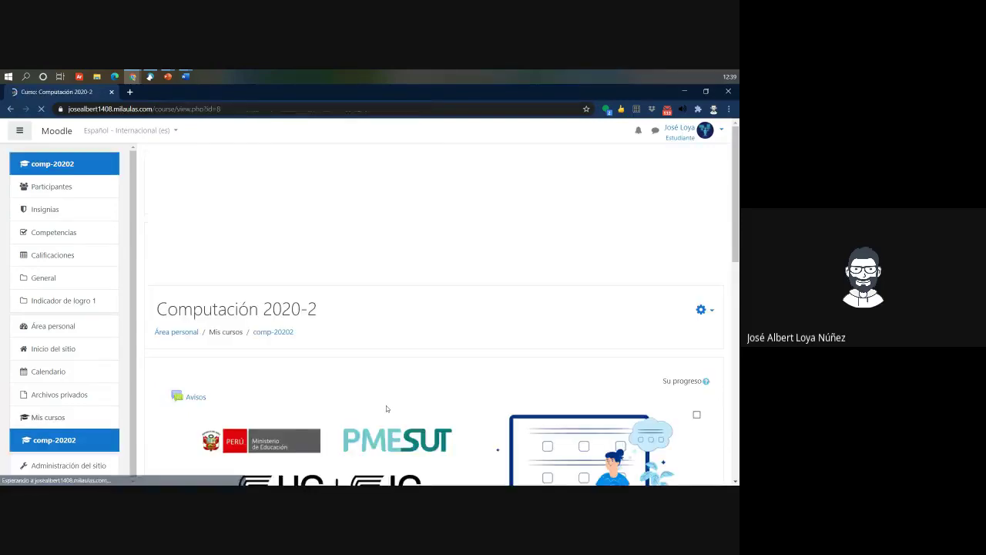
# Step: Review Indicador de logro 1 as a student, examining the spacing around the Tema N° 1 and PROPÓSITO DE LA SEMANA headings
pyautogui.scroll(-3, 267, 380)
pyautogui.scroll(-3, 267, 384)
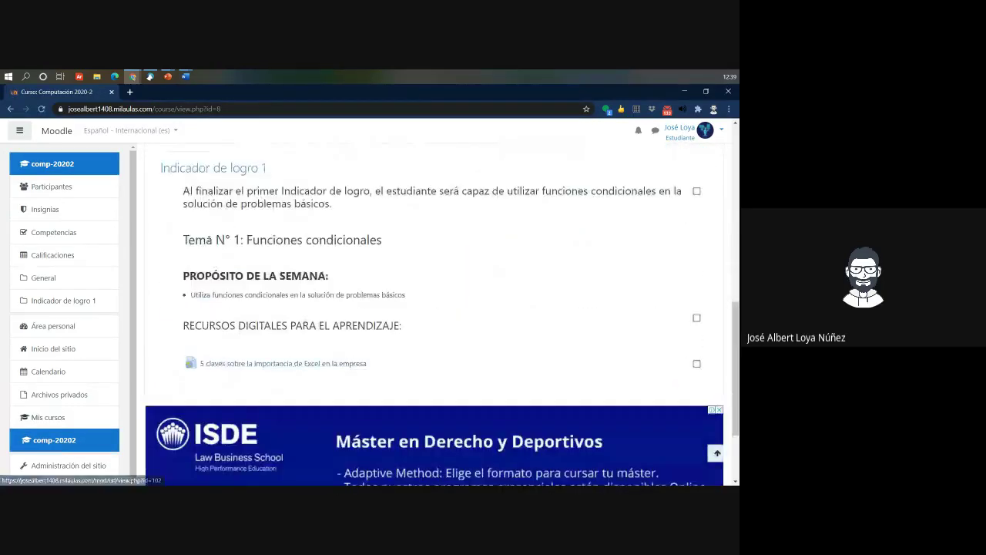
pyautogui.moveTo(184, 219); pyautogui.dragTo(330, 277)
pyautogui.click(193, 220)
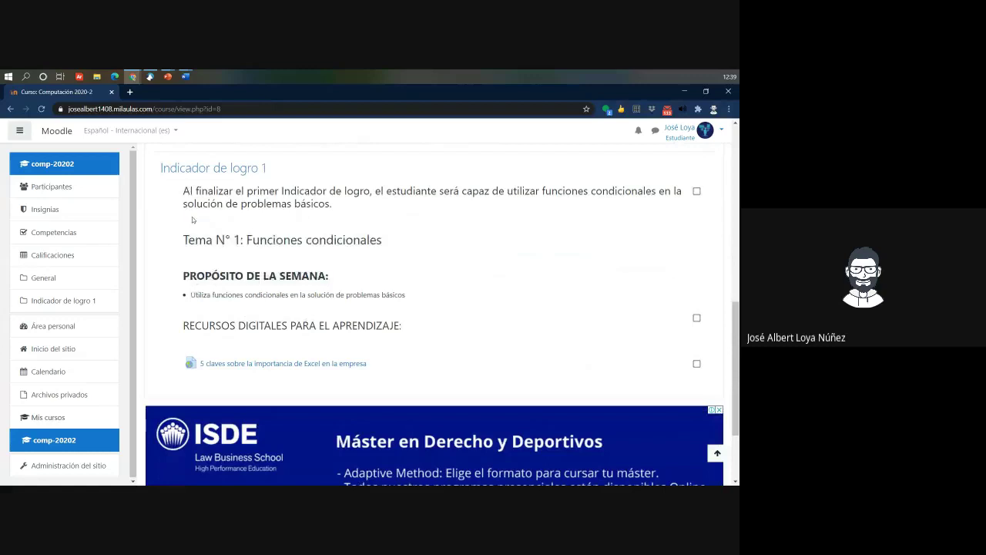
pyautogui.moveTo(281, 223); pyautogui.dragTo(183, 219)
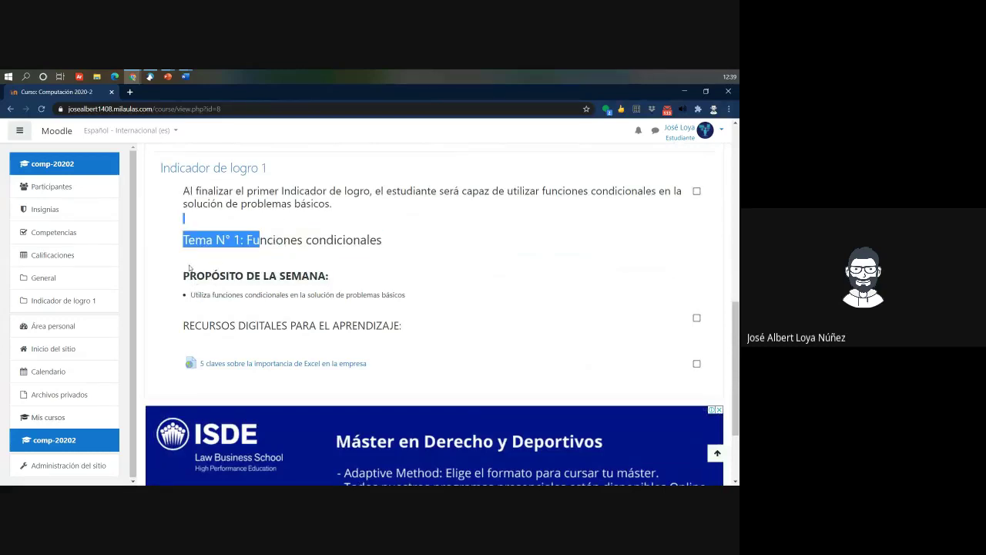
pyautogui.click(215, 264)
pyautogui.moveTo(216, 263); pyautogui.dragTo(323, 267)
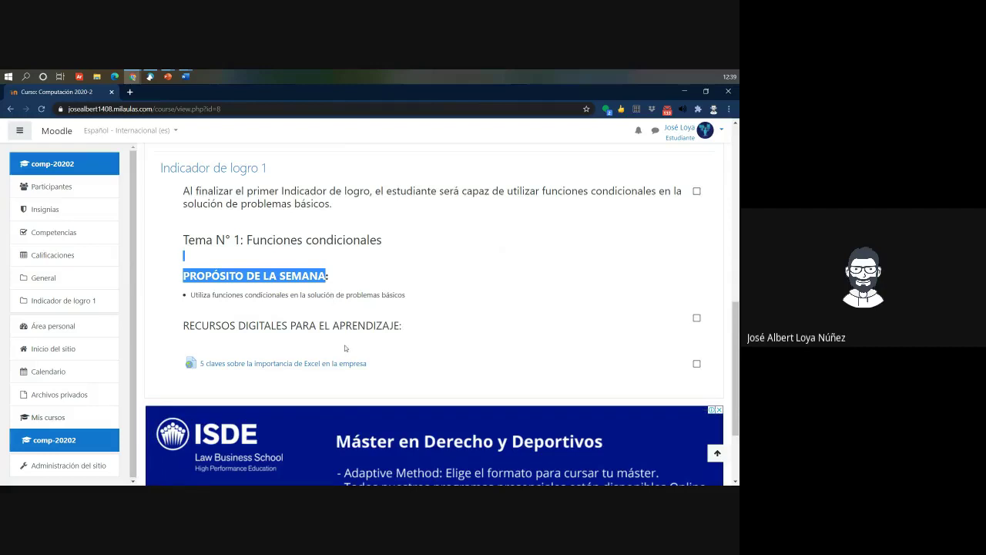
# Step: Return to the normal role and turn course editing on
pyautogui.scroll(6, 346, 282)
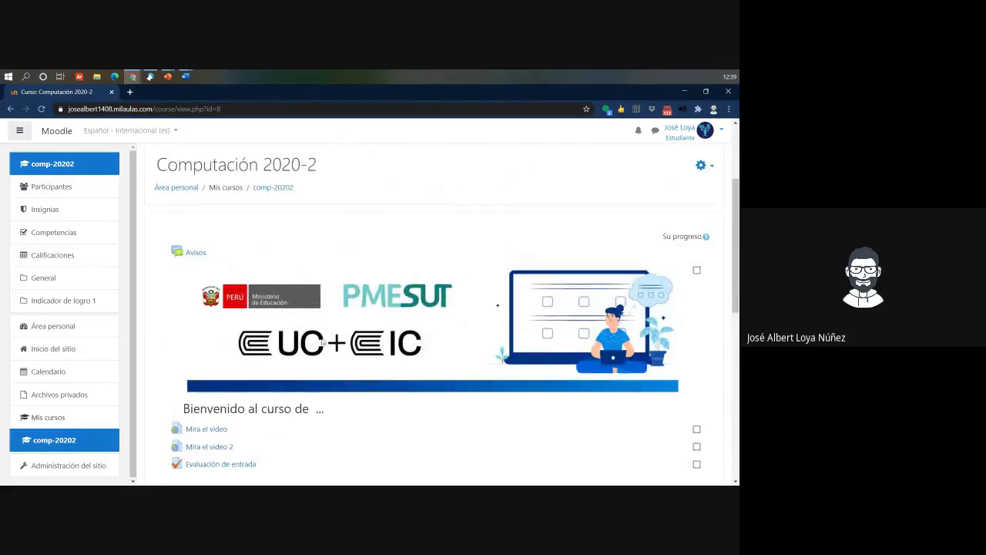
pyautogui.click(702, 131)
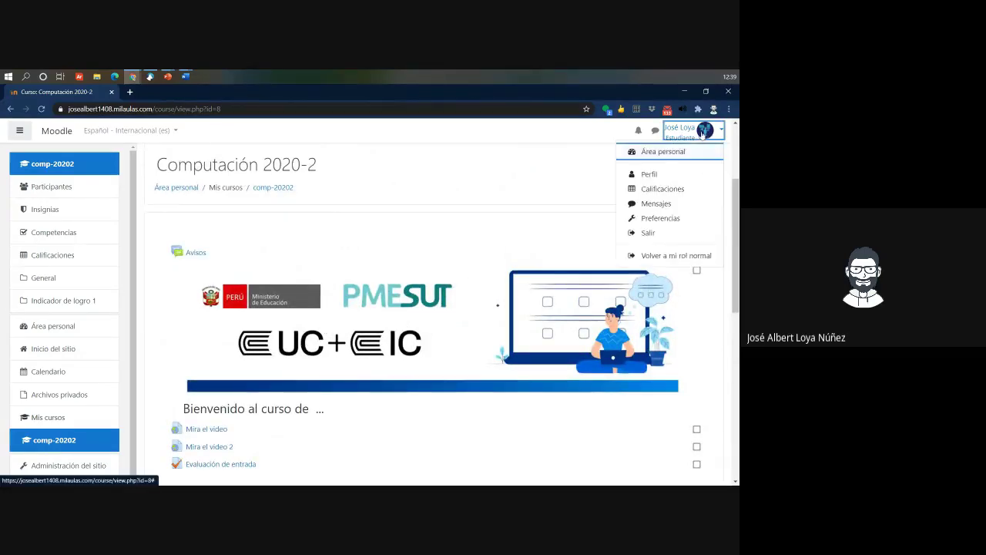
pyautogui.click(673, 260)
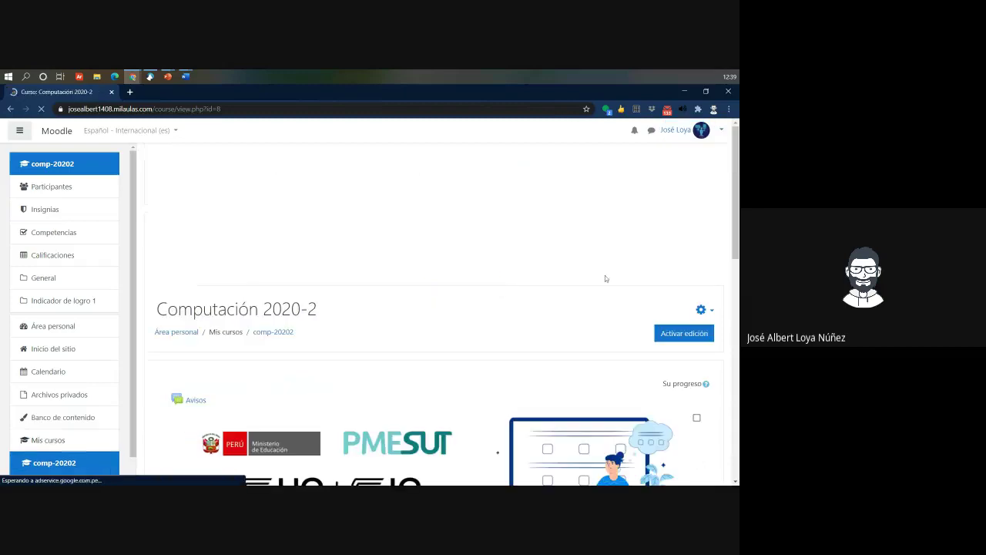
pyautogui.click(680, 286)
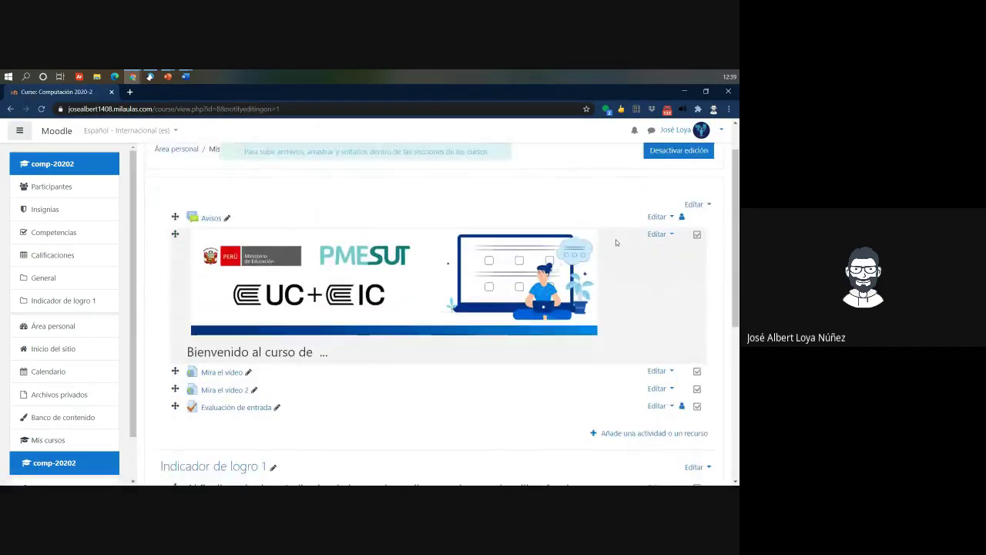
# Step: Open the "Bienvenido al curso de ..." label for editing and bring up the properties of its banner image
pyautogui.click(655, 236)
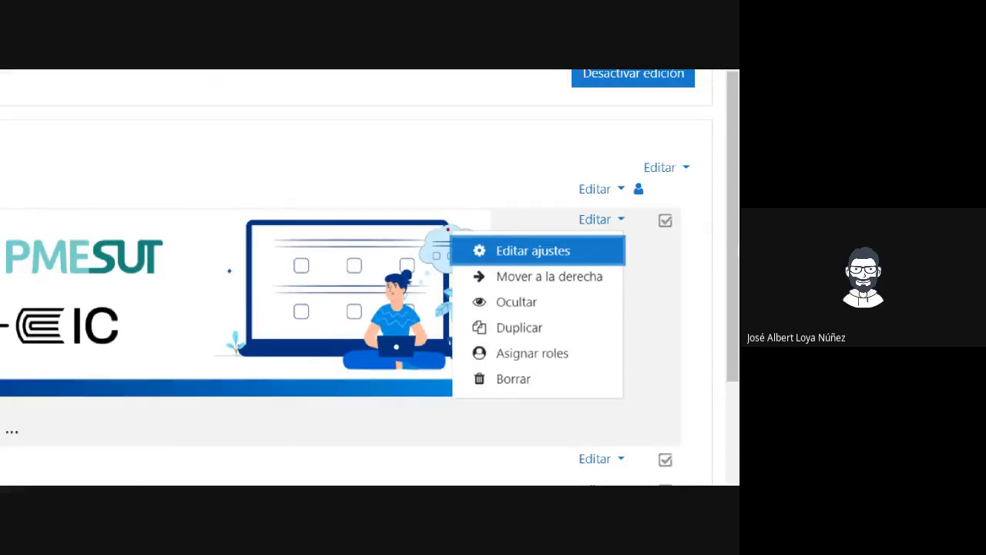
pyautogui.click(586, 257)
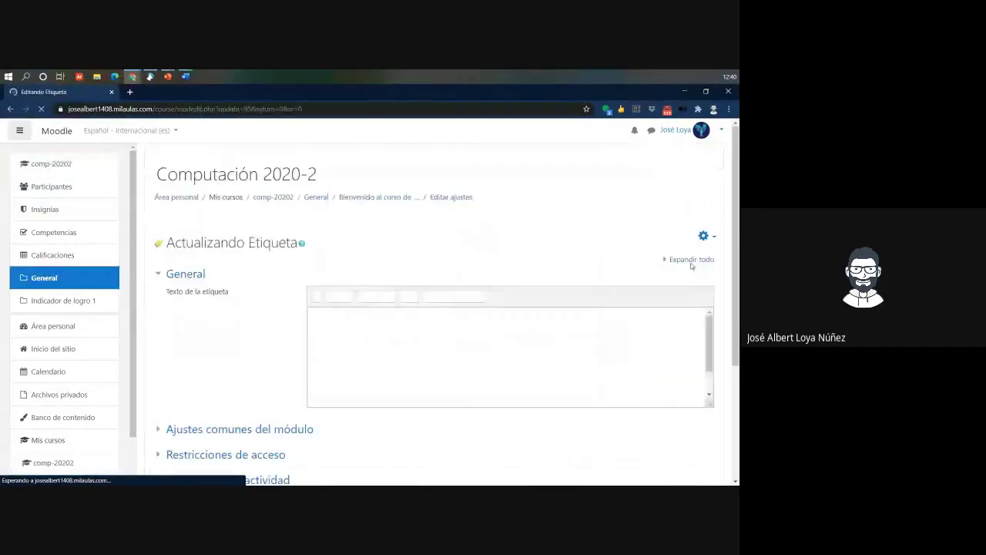
pyautogui.click(353, 340)
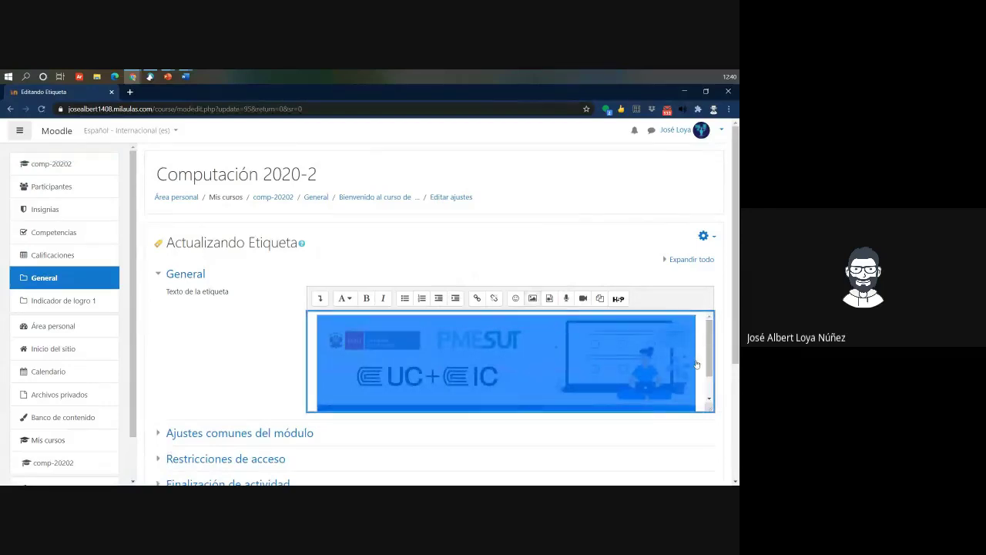
pyautogui.scroll(-2, 653, 366)
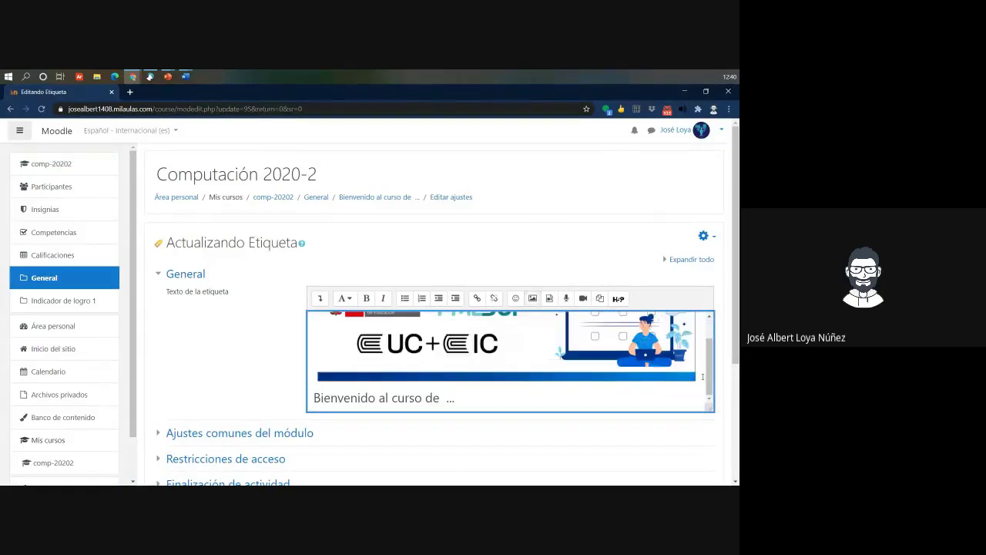
pyautogui.moveTo(692, 379); pyautogui.dragTo(379, 365)
pyautogui.scroll(2, 463, 355)
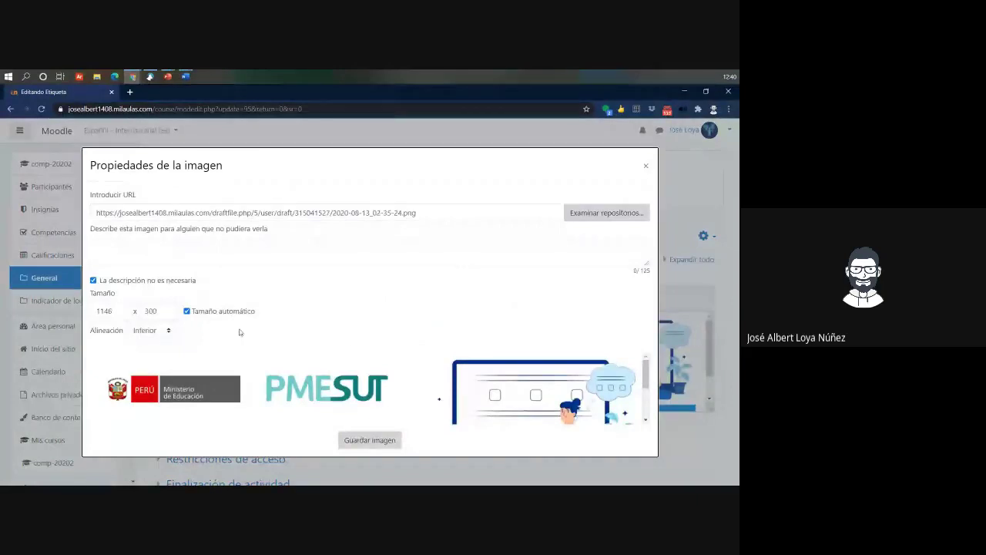
# Step: Set the banner image's width to 700 pixels with automatic sizing and save the image
pyautogui.moveTo(124, 310); pyautogui.dragTo(46, 313)
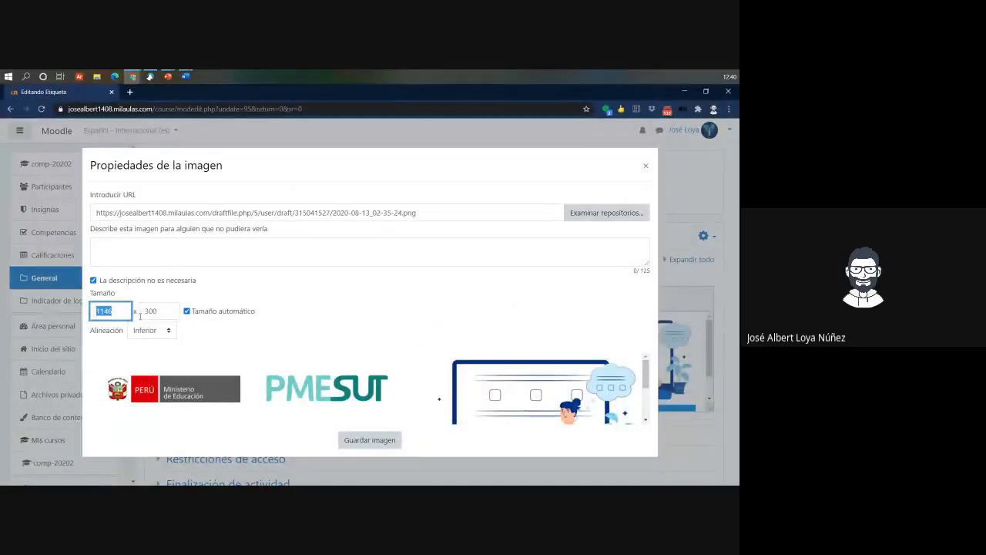
pyautogui.write('700')
pyautogui.press('Tab')
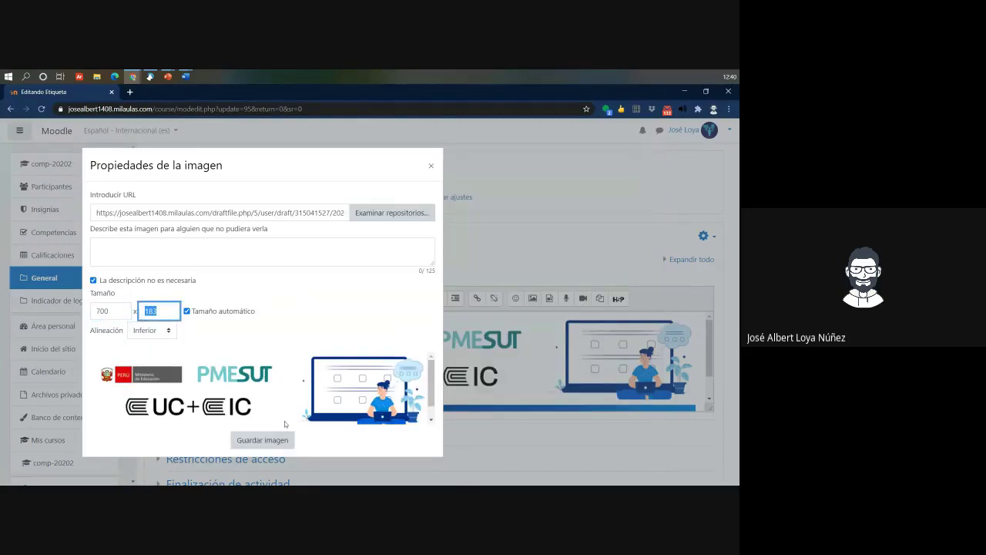
pyautogui.click(264, 444)
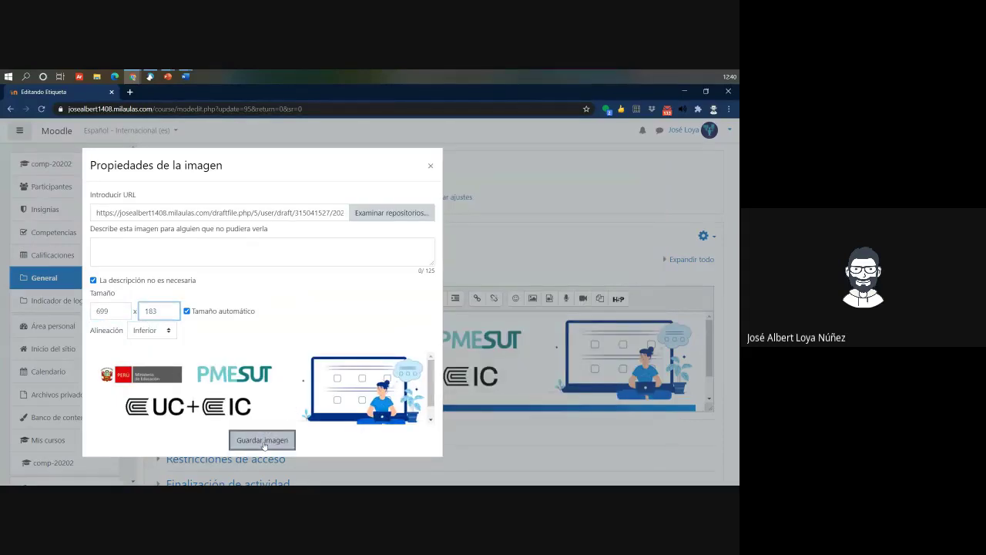
# Step: Center the banner image in the welcome label and save the changes, returning to the course
pyautogui.click(619, 374)
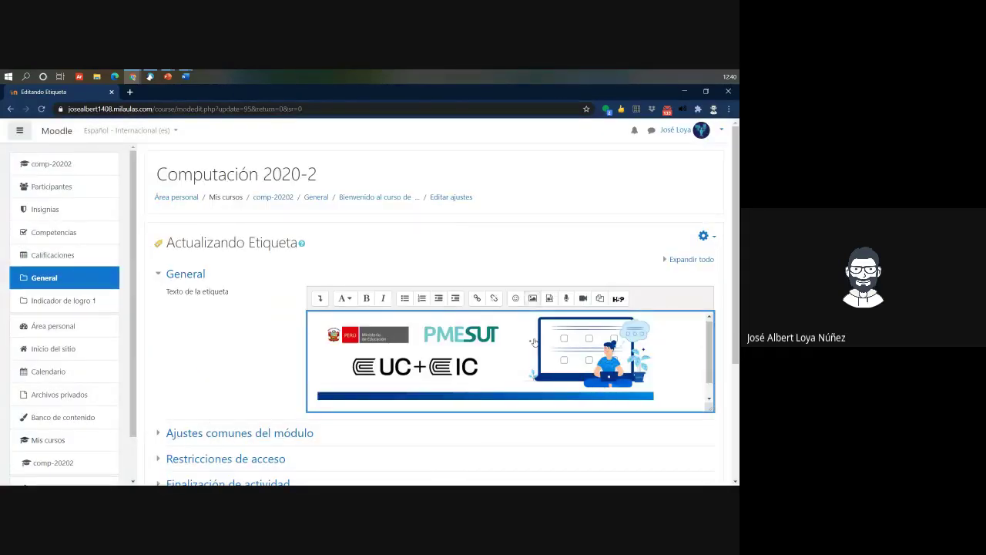
pyautogui.click(320, 298)
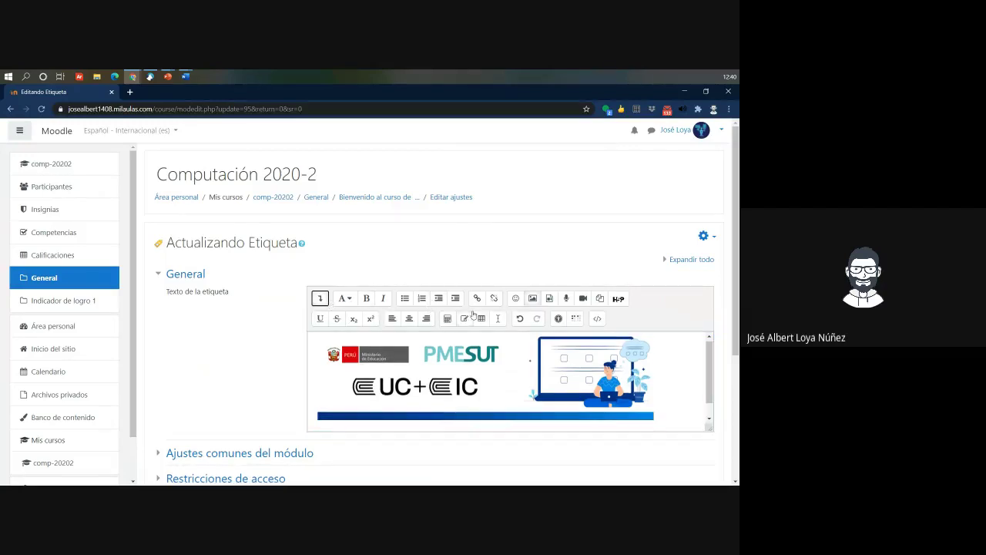
pyautogui.click(410, 319)
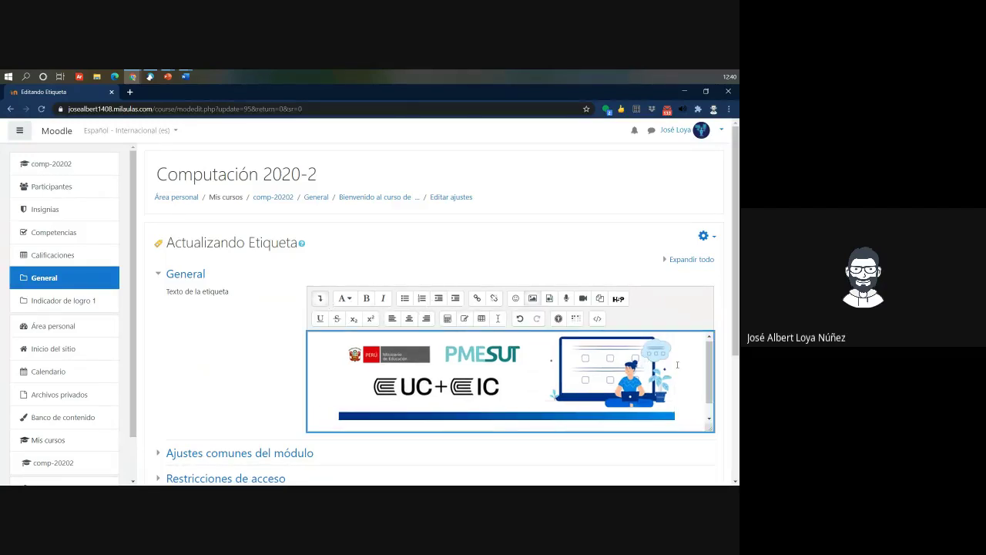
pyautogui.click(438, 363)
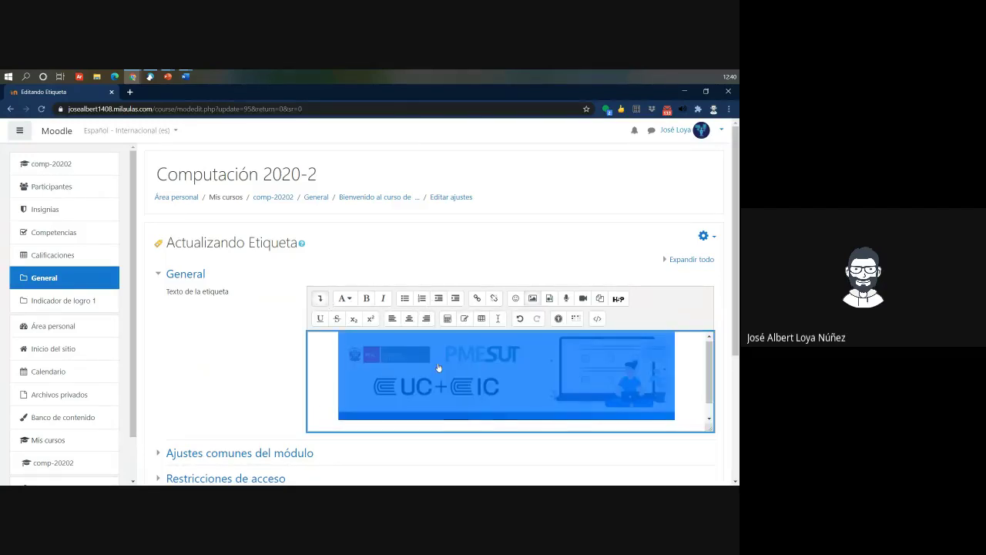
pyautogui.click(533, 298)
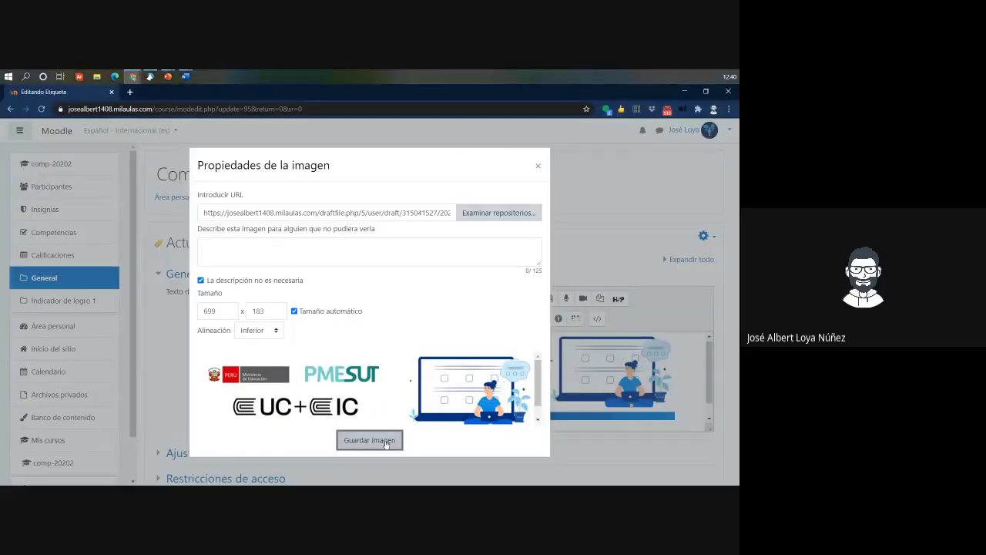
pyautogui.click(370, 440)
pyautogui.scroll(-2, 334, 389)
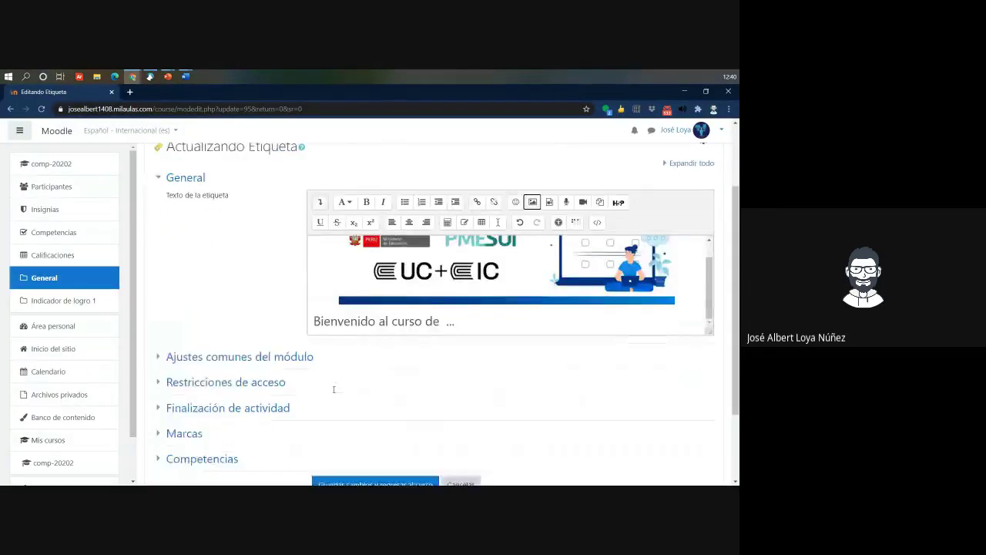
pyautogui.scroll(-2, 334, 389)
pyautogui.click(377, 387)
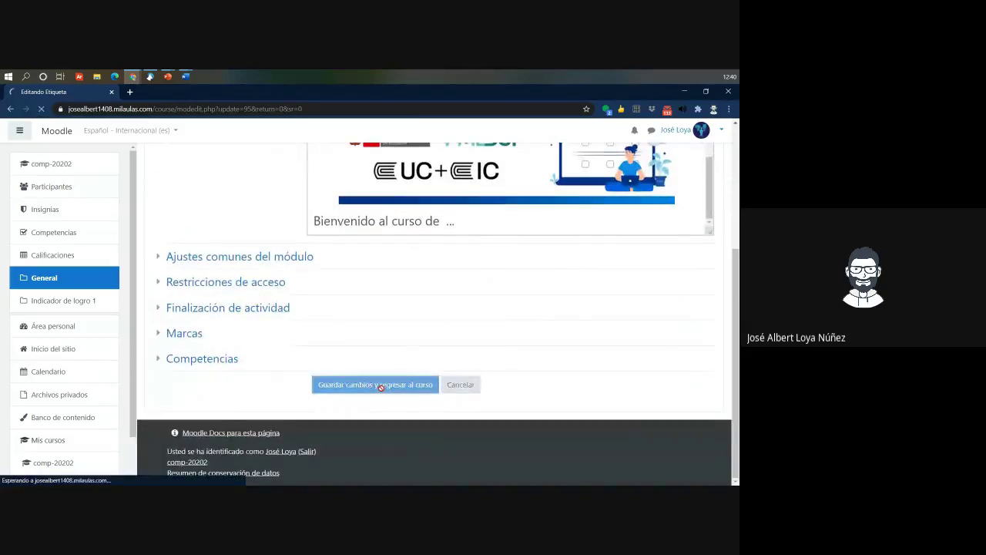
# Step: Examine how the banner and Indicador de logro 1 adapt when the browser occupies half the screen, and restore it to full size
pyautogui.scroll(2, 378, 324)
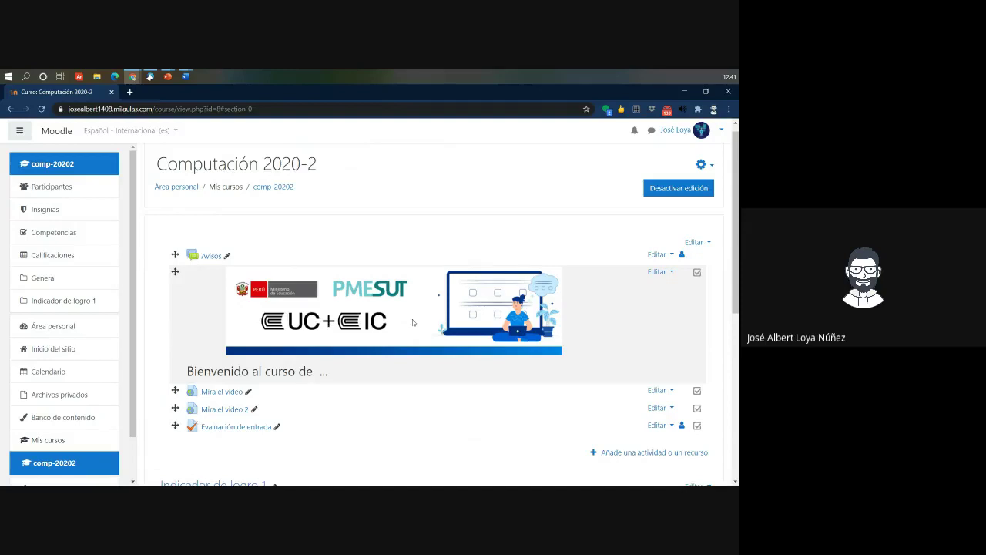
pyautogui.scroll(1, 394, 308)
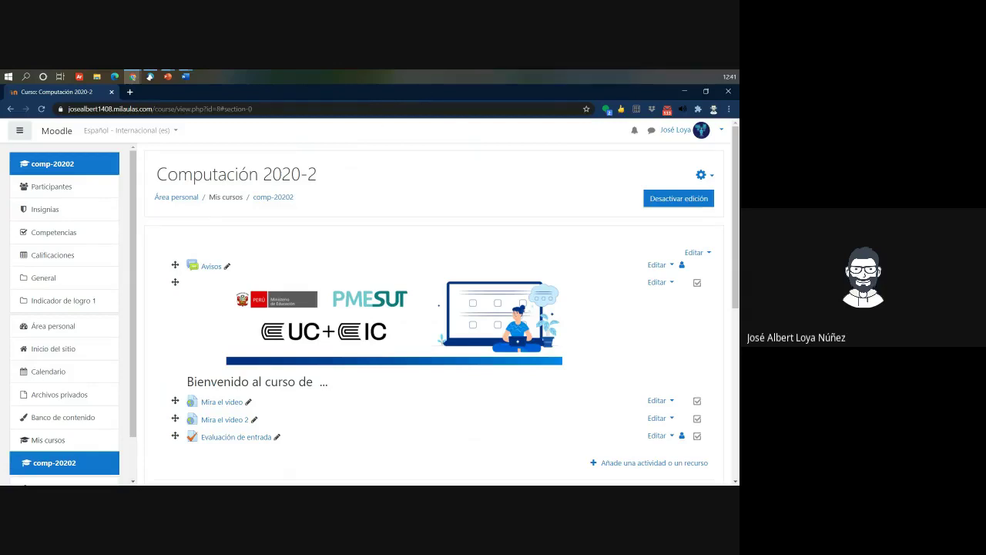
pyautogui.click(337, 109)
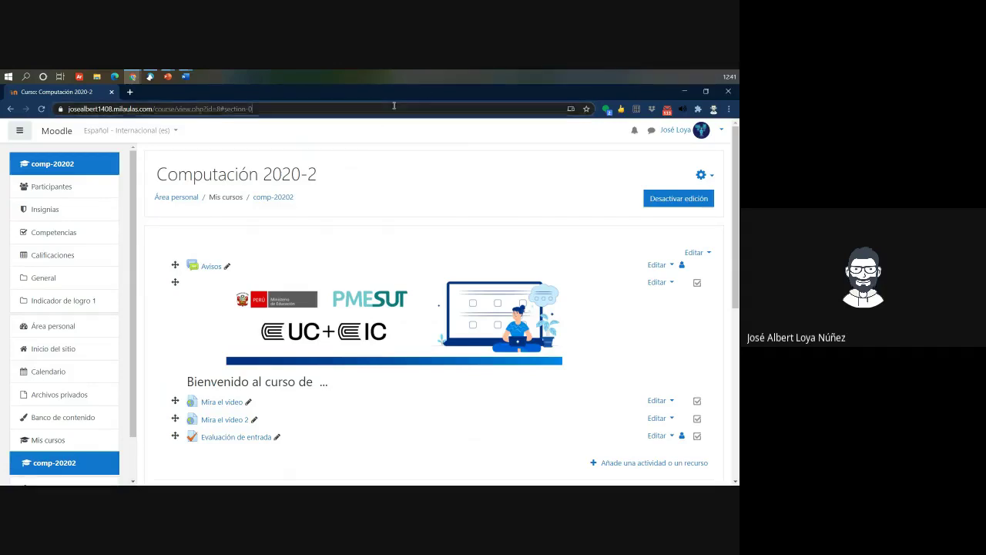
pyautogui.moveTo(215, 105); pyautogui.dragTo(382, 161)
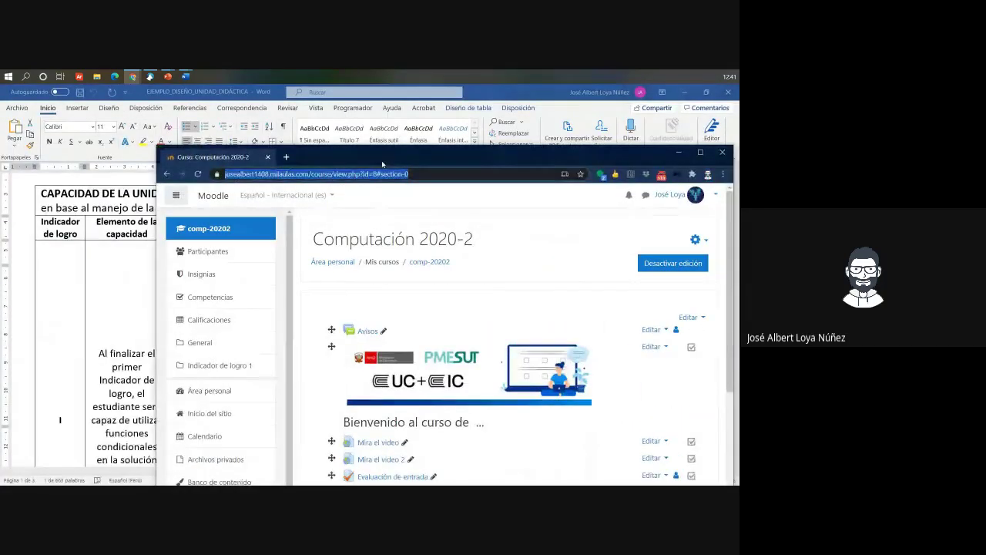
pyautogui.press('super+Left')
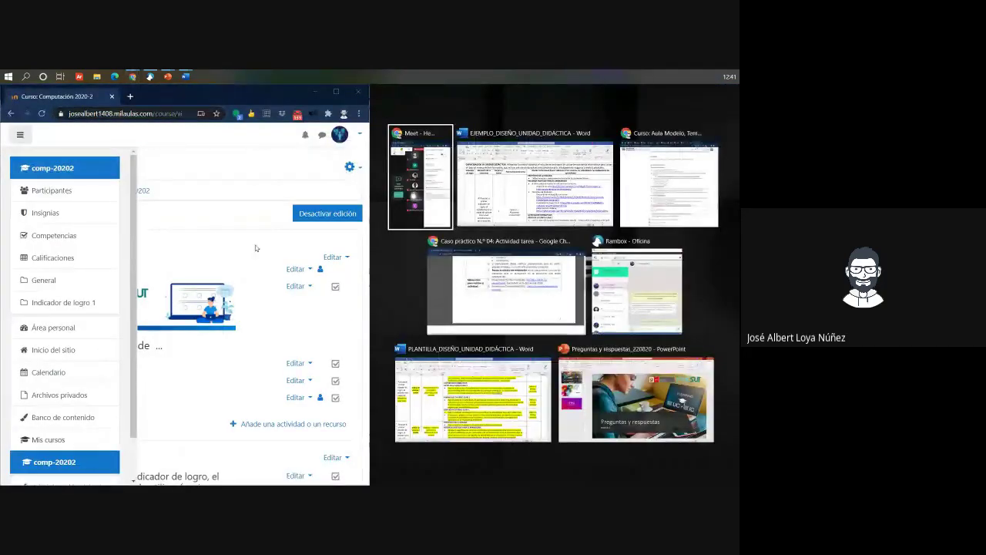
pyautogui.click(210, 251)
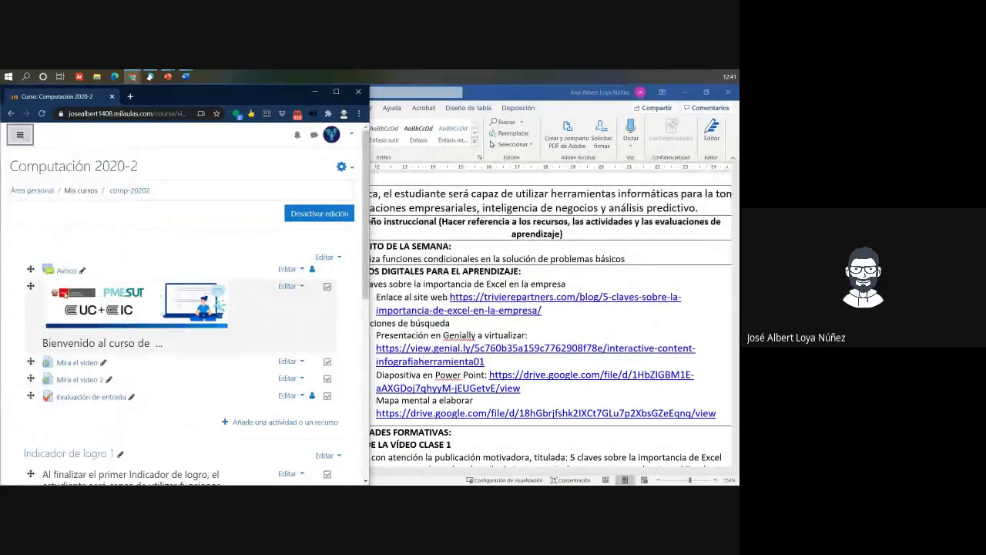
pyautogui.scroll(-5, 145, 302)
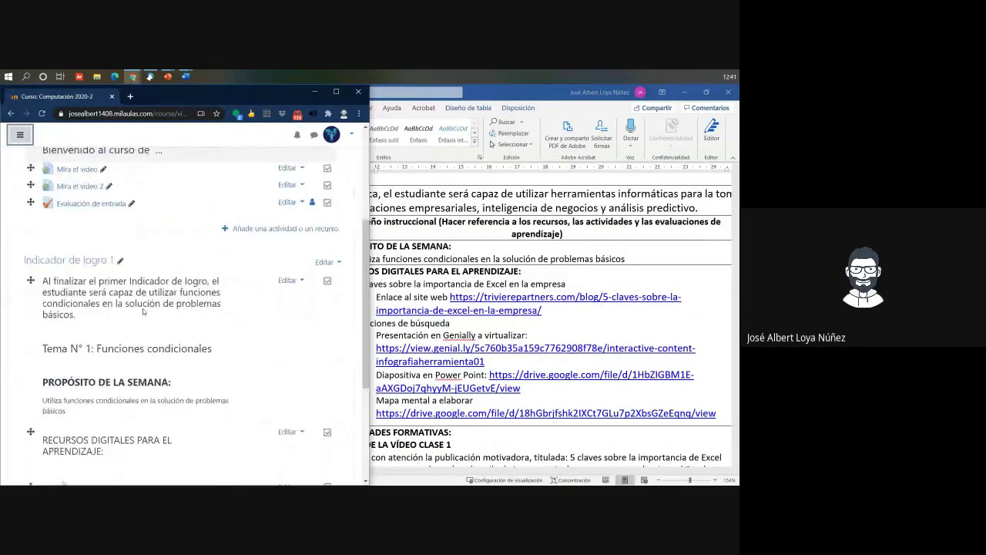
pyautogui.scroll(6, 143, 312)
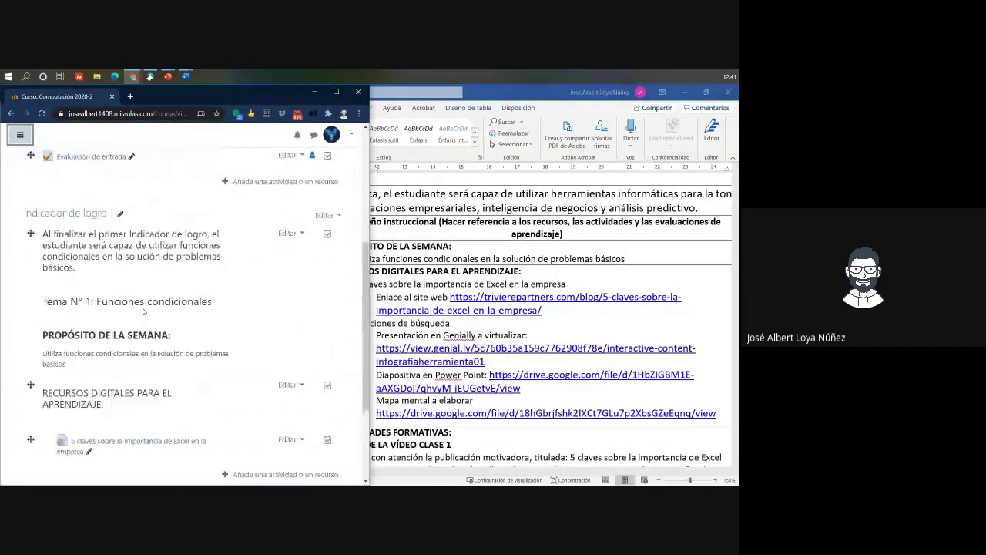
pyautogui.click(20, 135)
pyautogui.click(336, 92)
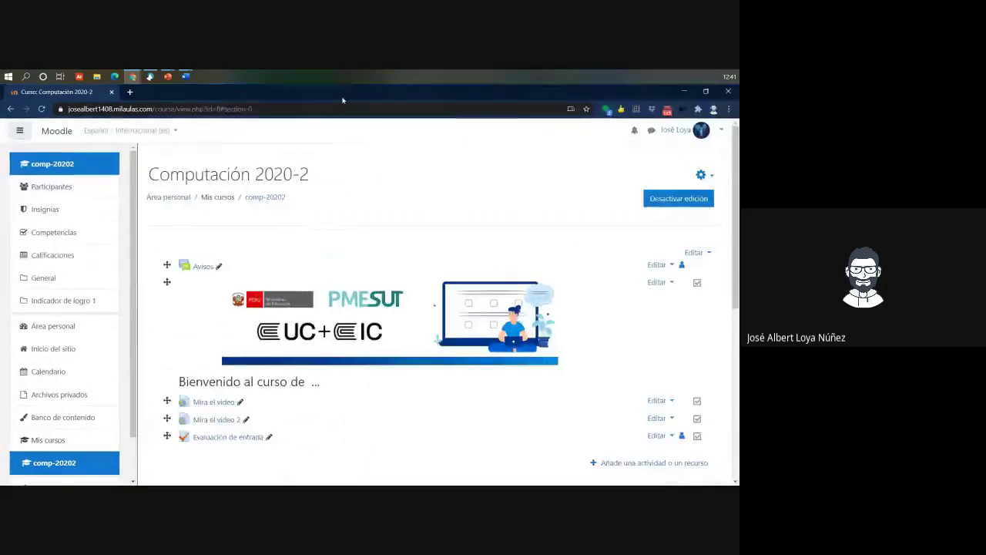
# Step: Open the first label of Indicador de logro 1 for editing and copy all its text into a blank Notepad document
pyautogui.scroll(-4, 250, 345)
pyautogui.scroll(1, 240, 287)
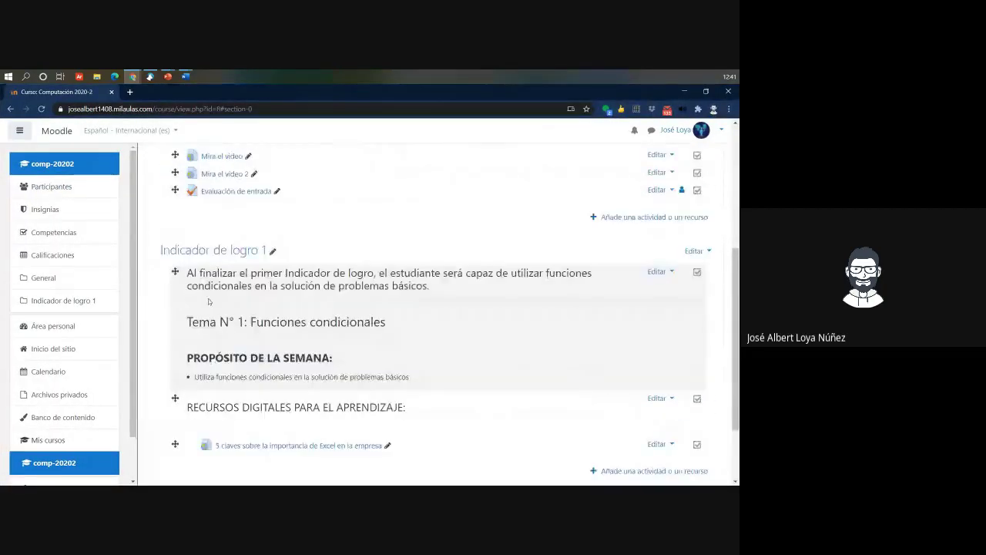
pyautogui.click(659, 273)
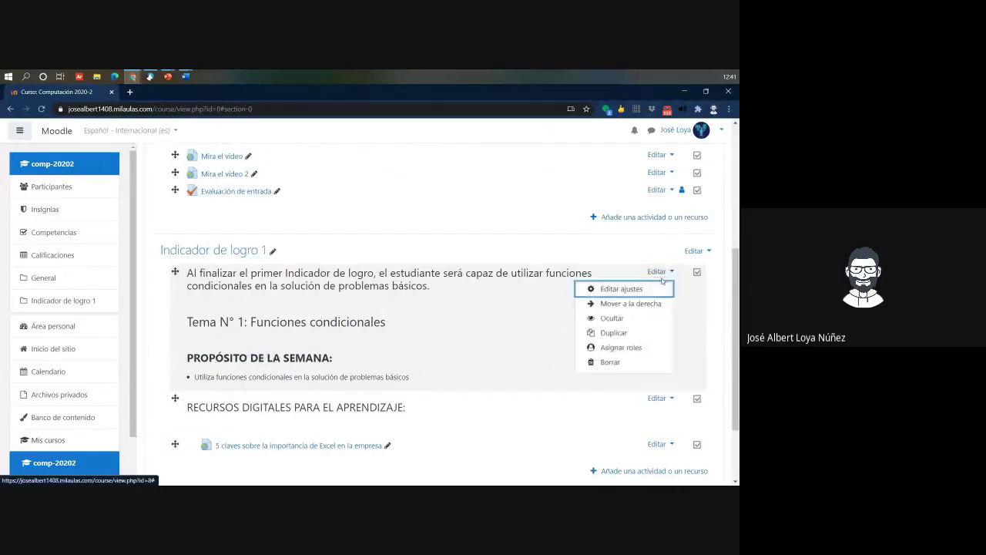
pyautogui.click(621, 289)
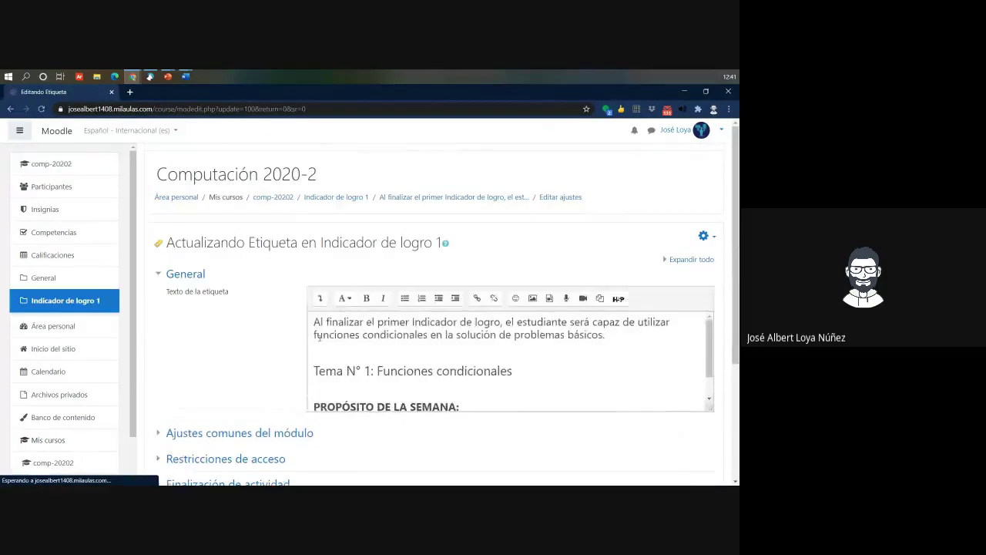
pyautogui.scroll(-2, 541, 319)
pyautogui.click(550, 300)
pyautogui.hotkey('ctrl', 'a')
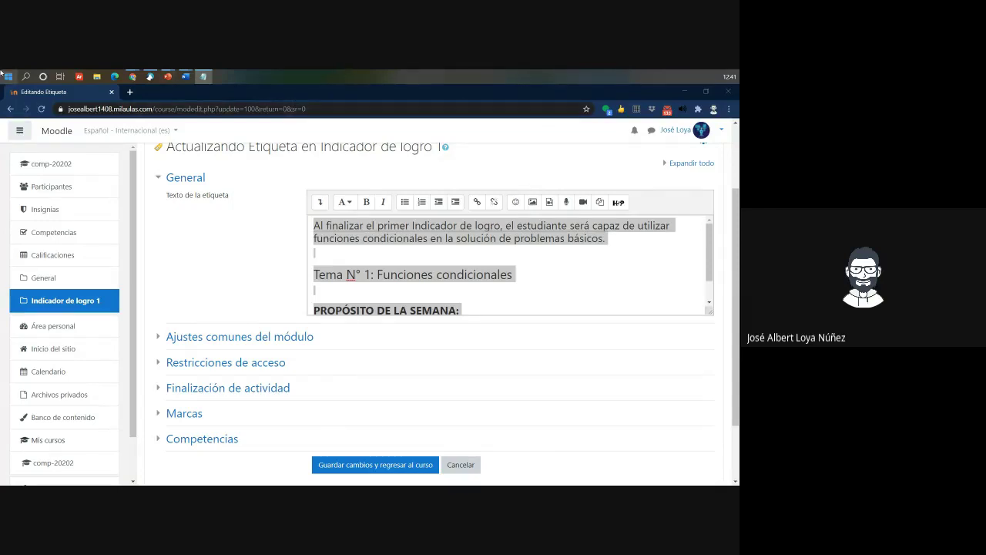
pyautogui.hotkey('alt', 'Tab')
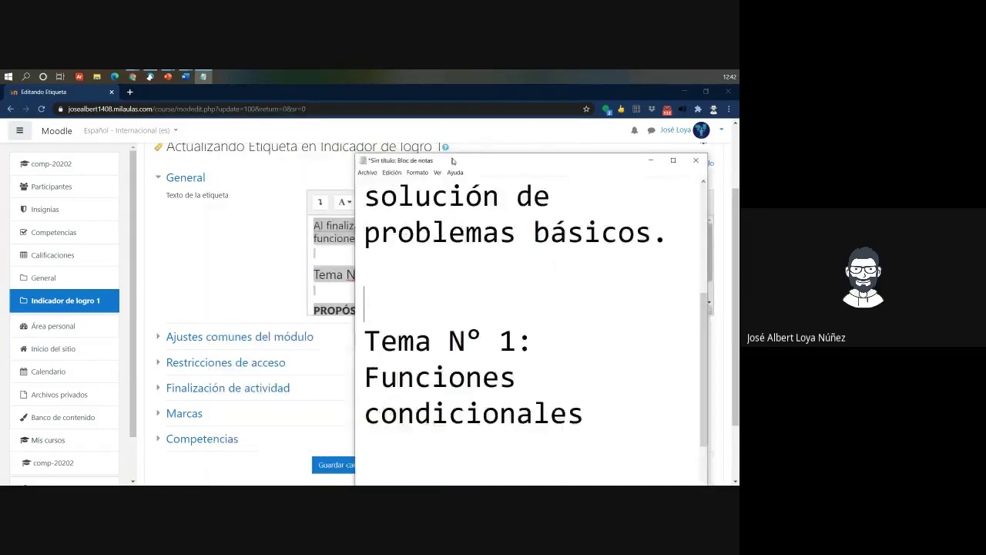
# Step: Remove the blank lines between the learning outcome, Tema N° 1, PROPÓSITO DE LA SEMANA and purpose text in Notepad
pyautogui.press('super+Up')
pyautogui.scroll(2, 229, 182)
pyautogui.click(99, 272)
pyautogui.press('Delete')
pyautogui.press('Delete')
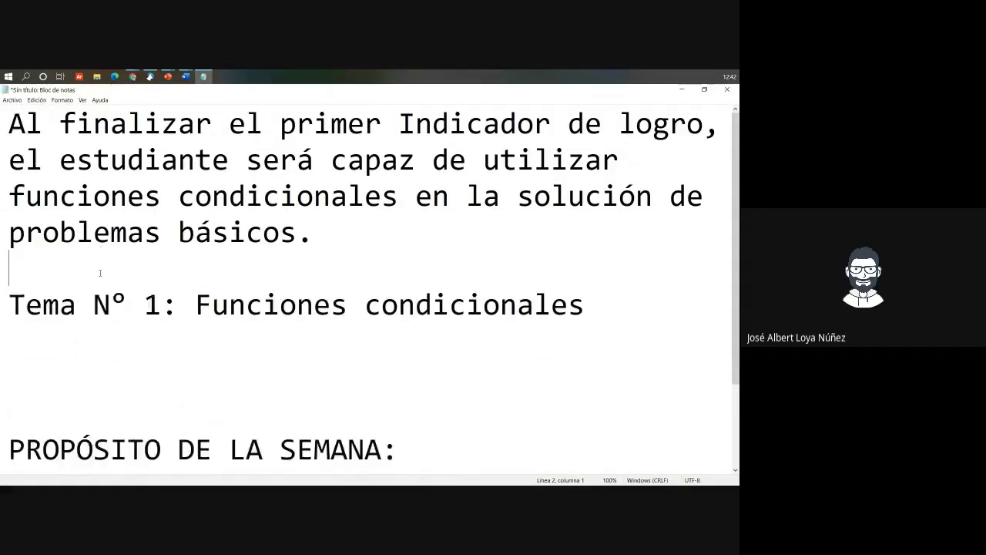
pyautogui.press('Down')
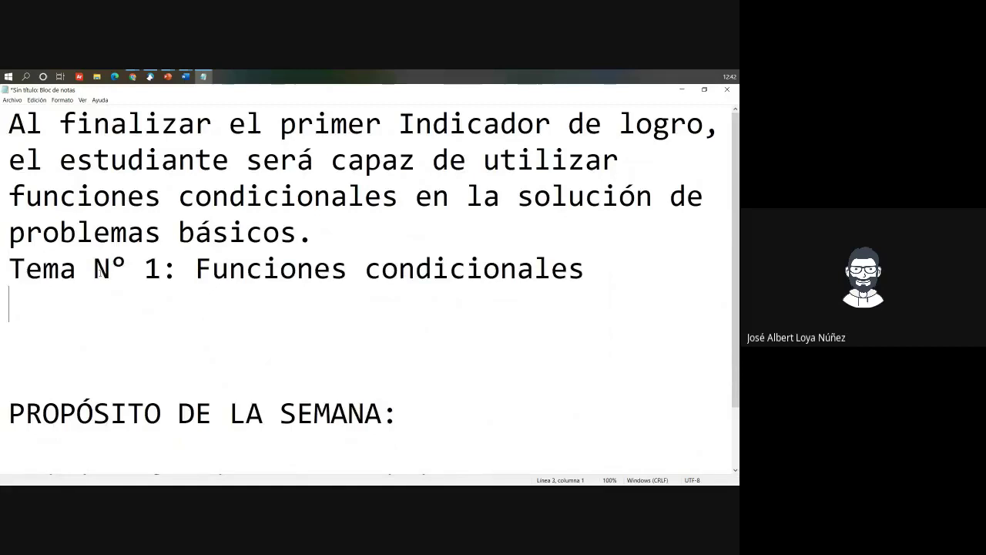
pyautogui.press('Delete')
pyautogui.press('Delete')
pyautogui.press('Delete')
pyautogui.press('Down')
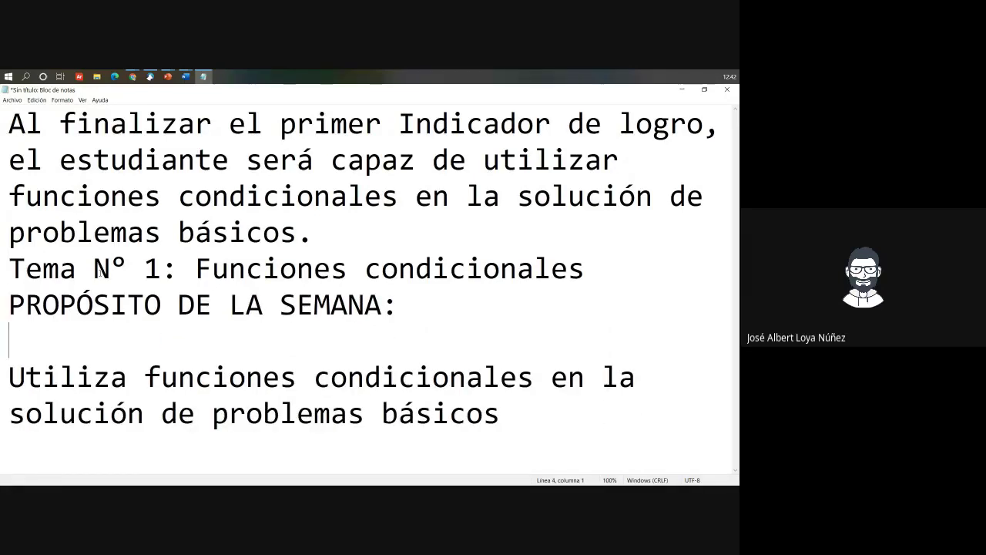
pyautogui.press('Delete')
pyautogui.press('Down')
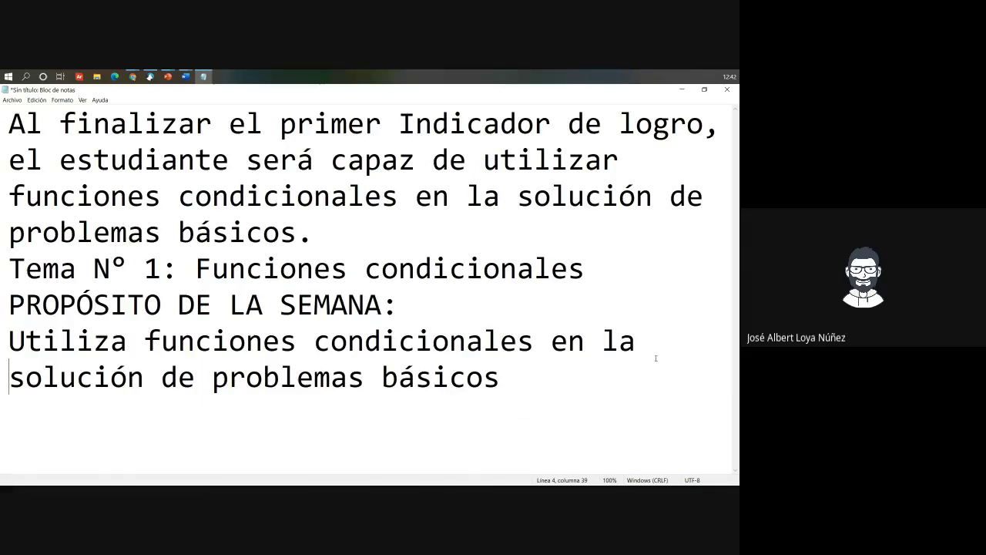
# Step: Copy the cleaned text from Notepad and replace the entire content of the Moodle label with it
pyautogui.click(433, 267)
pyautogui.hotkey('ctrl', 'End')
pyautogui.hotkey('shift', 'Left')
pyautogui.hotkey('shift', 'Left')
pyautogui.hotkey('shift', 'Left')
pyautogui.moveTo(430, 357); pyautogui.dragTo(6, 125)
pyautogui.hotkey('ctrl', 'c')
pyautogui.hotkey('alt', 'Tab')
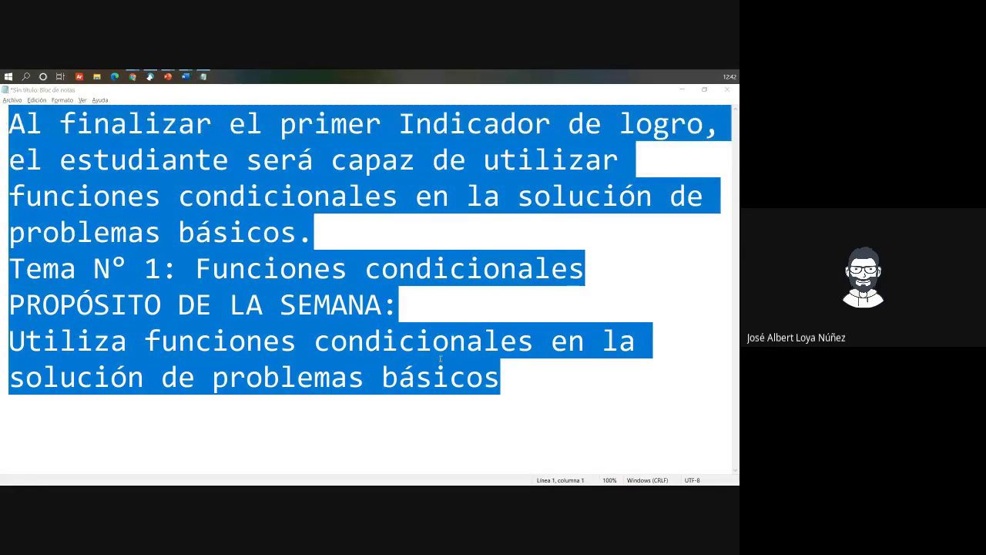
pyautogui.scroll(2, 463, 305)
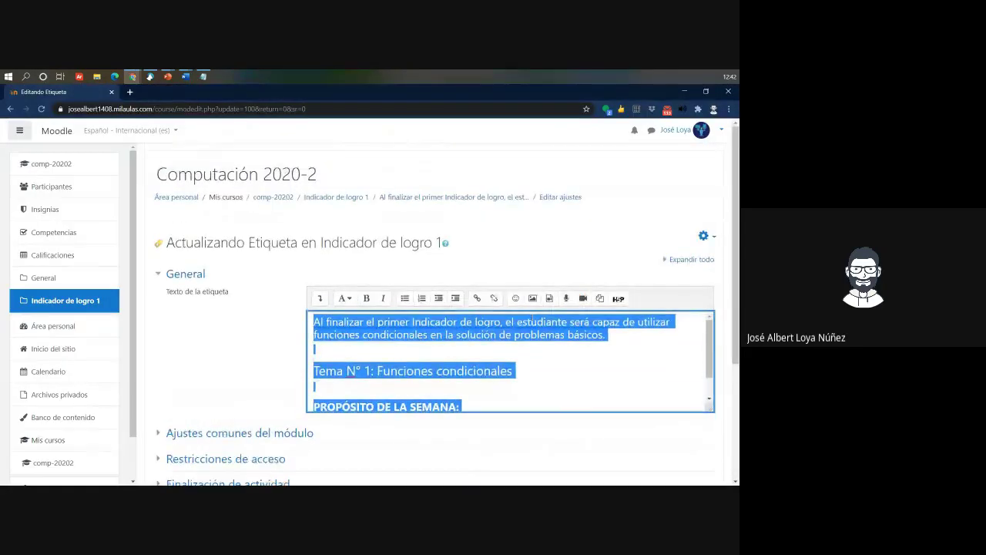
pyautogui.press('Delete')
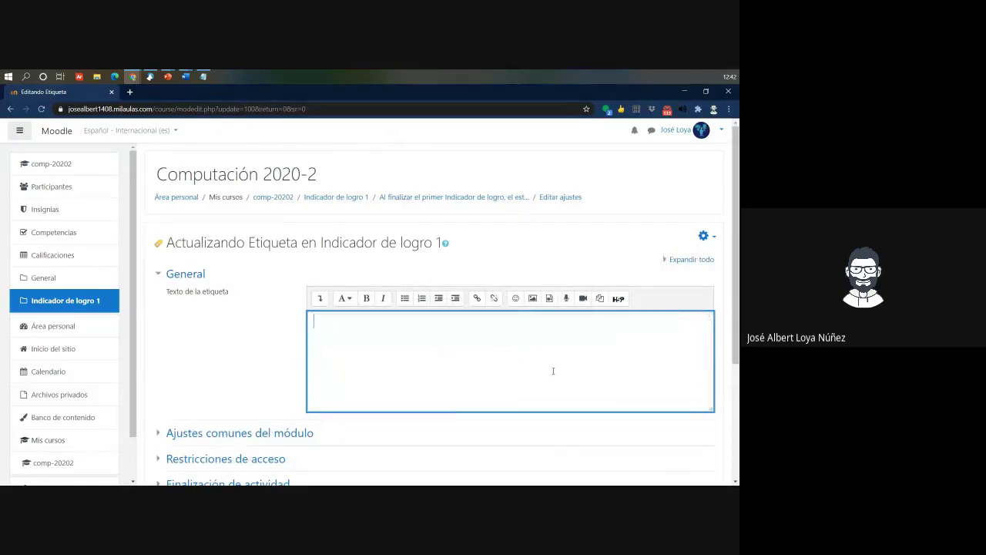
pyautogui.hotkey('ctrl', 'v')
pyautogui.click(528, 360)
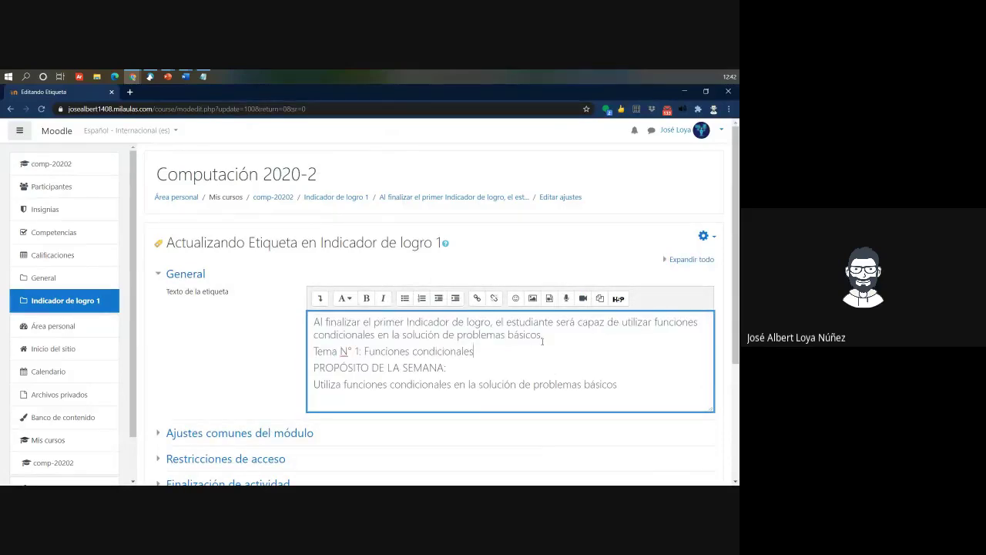
# Step: Format the label's learning outcome paragraph as a large heading and the Tema N° 1 line as a medium heading
pyautogui.moveTo(545, 335); pyautogui.dragTo(288, 330)
pyautogui.click(344, 299)
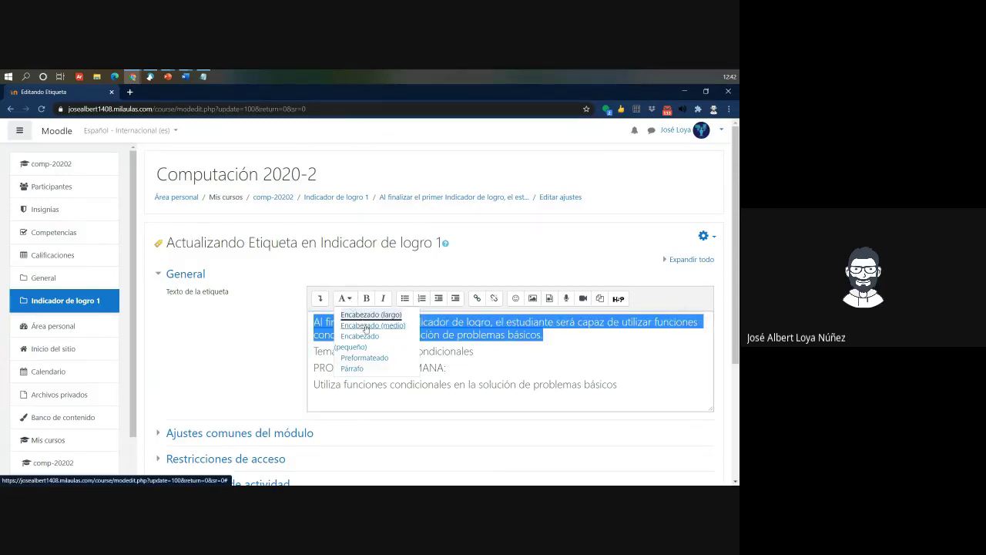
pyautogui.click(371, 315)
pyautogui.moveTo(474, 355); pyautogui.dragTo(316, 356)
pyautogui.click(344, 299)
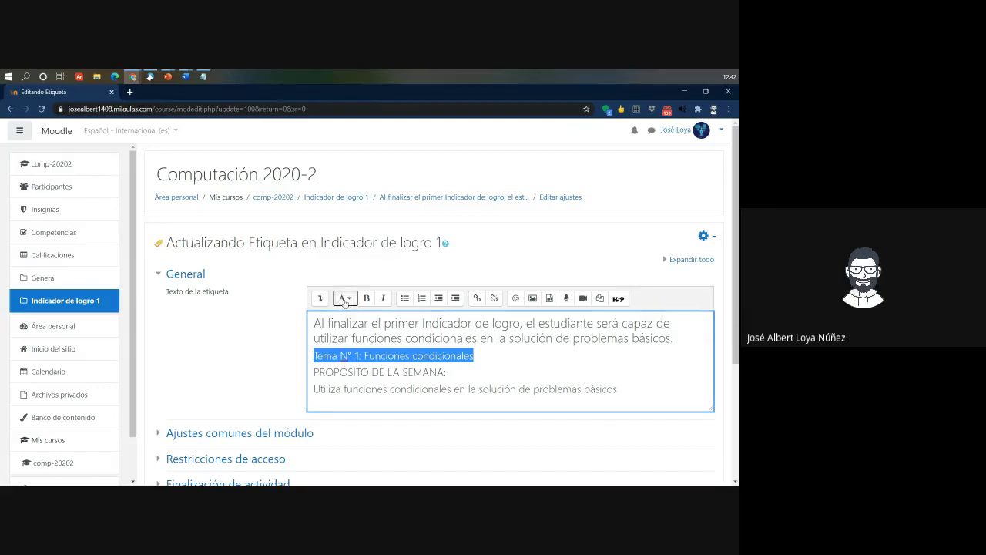
pyautogui.click(373, 326)
# Step: Format the PROPÓSITO DE LA SEMANA line as a small heading
pyautogui.click(476, 372)
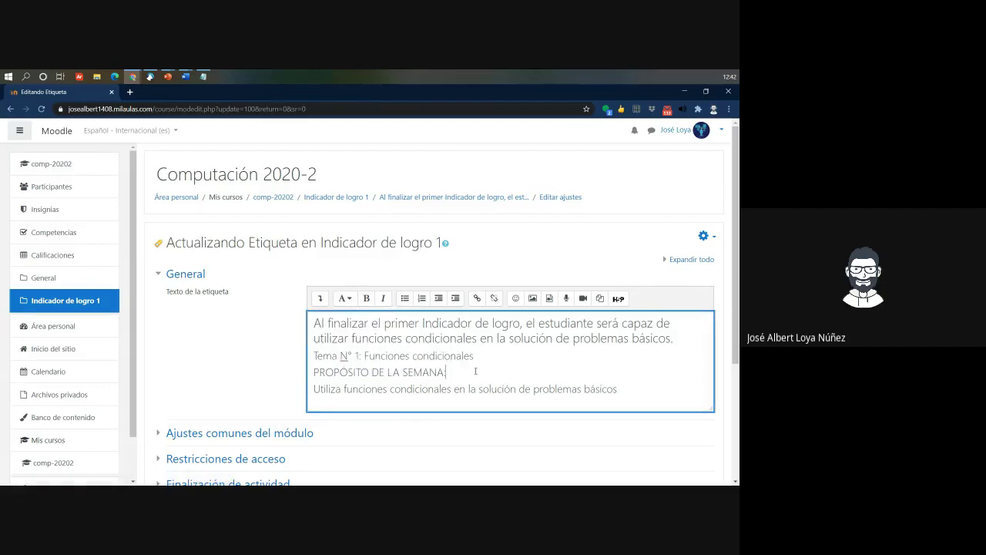
pyautogui.moveTo(447, 372); pyautogui.dragTo(325, 373)
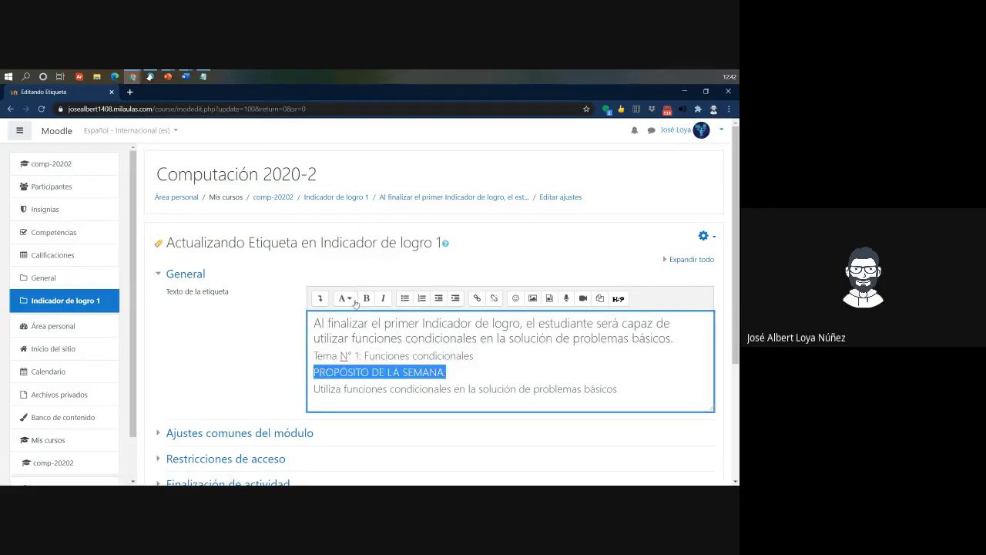
pyautogui.click(344, 299)
pyautogui.click(368, 340)
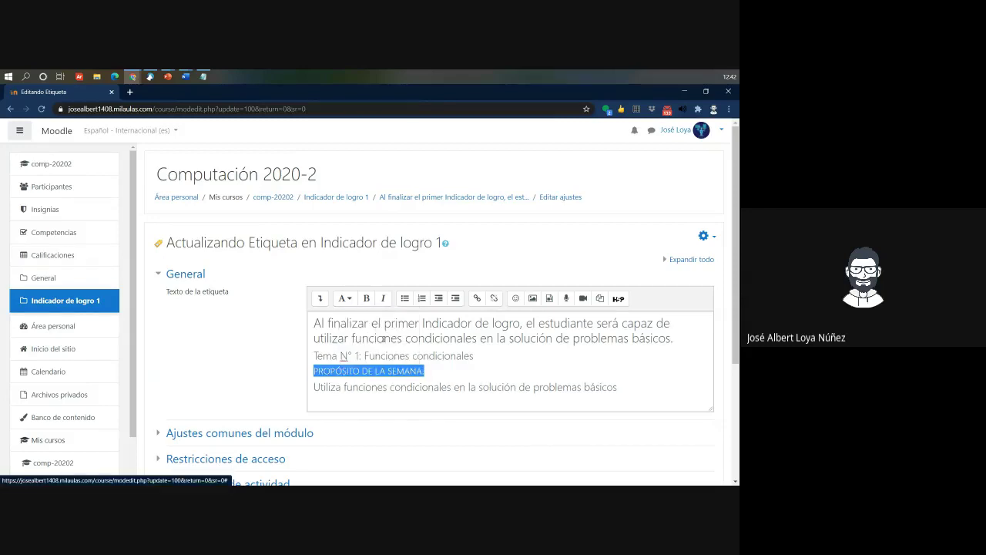
pyautogui.press('Right')
# Step: Turn the purpose sentence beginning "Utiliza funciones condicionales" into a bulleted item, then save the label and return to the course
pyautogui.moveTo(619, 387); pyautogui.dragTo(313, 387)
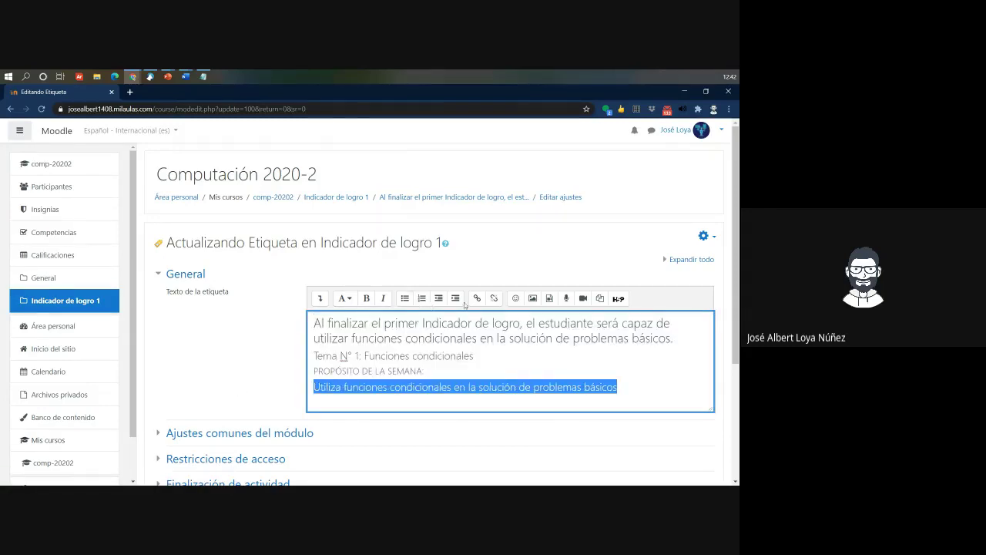
pyautogui.click(405, 299)
pyautogui.scroll(-3, 291, 368)
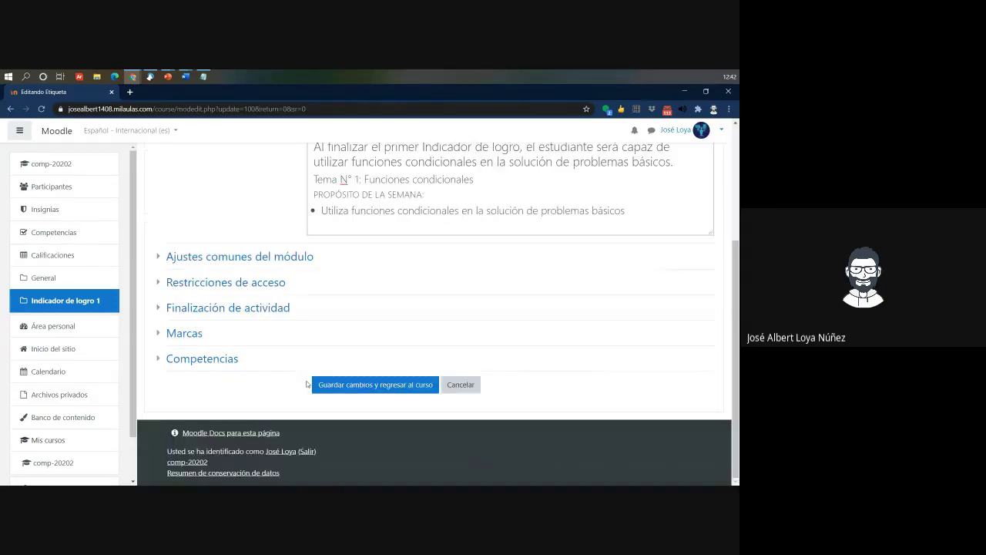
pyautogui.click(339, 405)
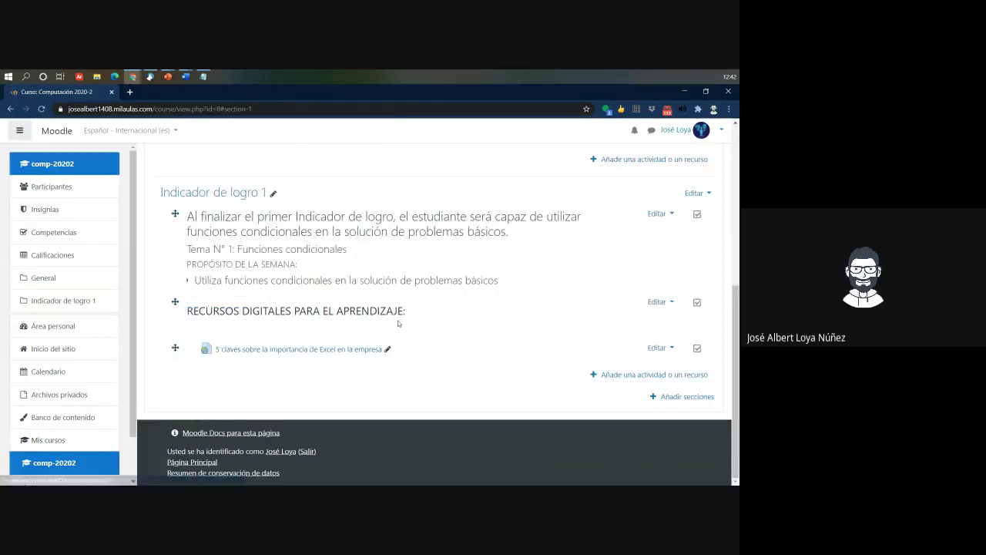
# Step: Reopen the first label of Indicador de logro 1 for editing with the text editor's additional formatting tools shown
pyautogui.moveTo(167, 284); pyautogui.dragTo(185, 248)
pyautogui.click(307, 246)
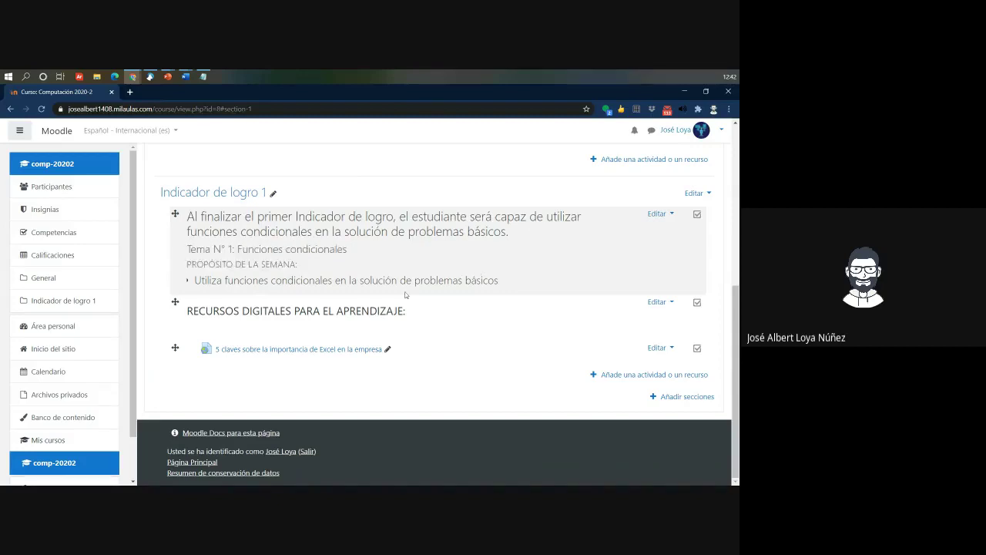
pyautogui.click(660, 214)
pyautogui.click(622, 231)
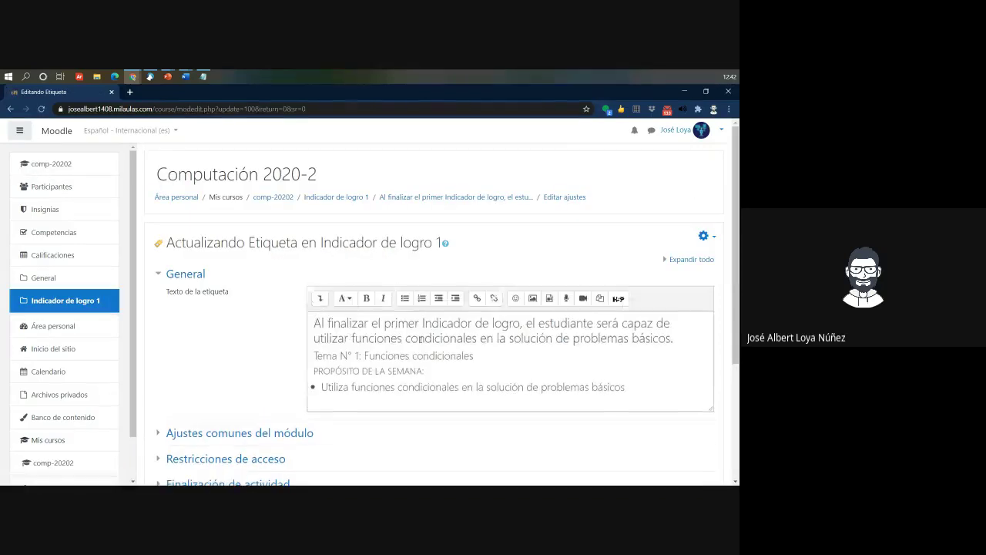
pyautogui.click(319, 298)
pyautogui.moveTo(626, 408); pyautogui.dragTo(457, 305)
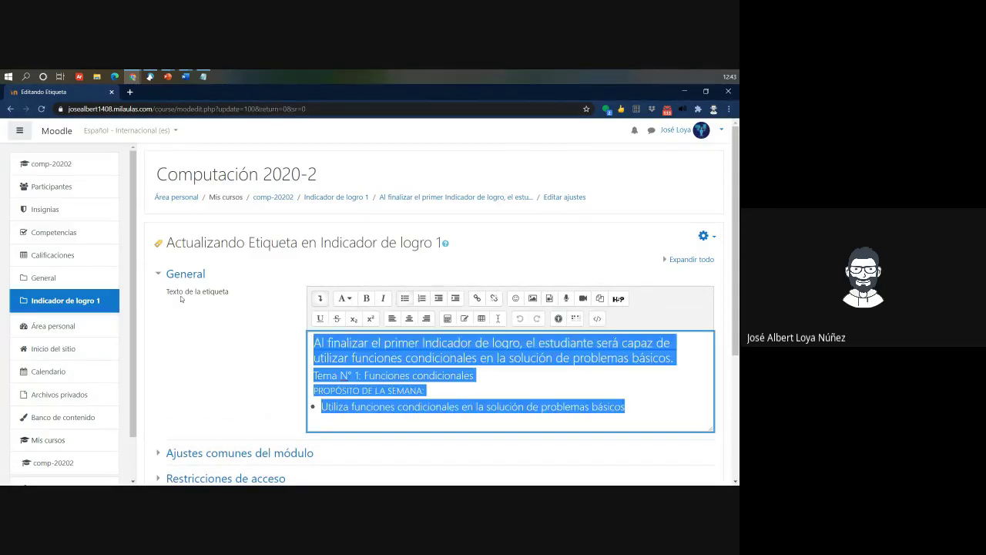
# Step: Inspect the heading and list tags in the label's HTML source, then return to the formatted view
pyautogui.click(597, 319)
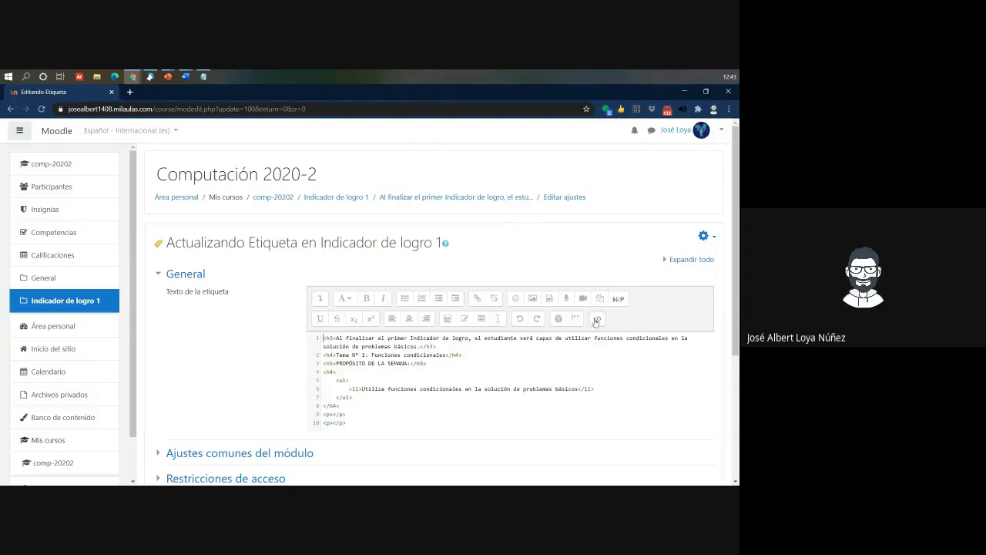
pyautogui.scroll(-1, 463, 377)
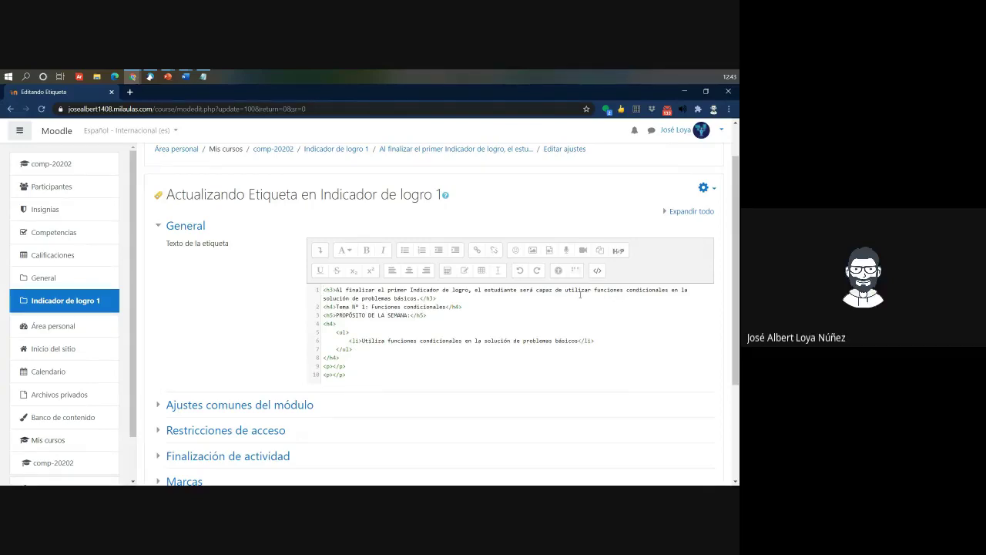
pyautogui.click(598, 270)
pyautogui.moveTo(635, 352); pyautogui.dragTo(312, 293)
pyautogui.click(406, 309)
# Step: Make the Tema N° 1 and PROPÓSITO DE LA SEMANA lines bold
pyautogui.moveTo(474, 328); pyautogui.dragTo(316, 327)
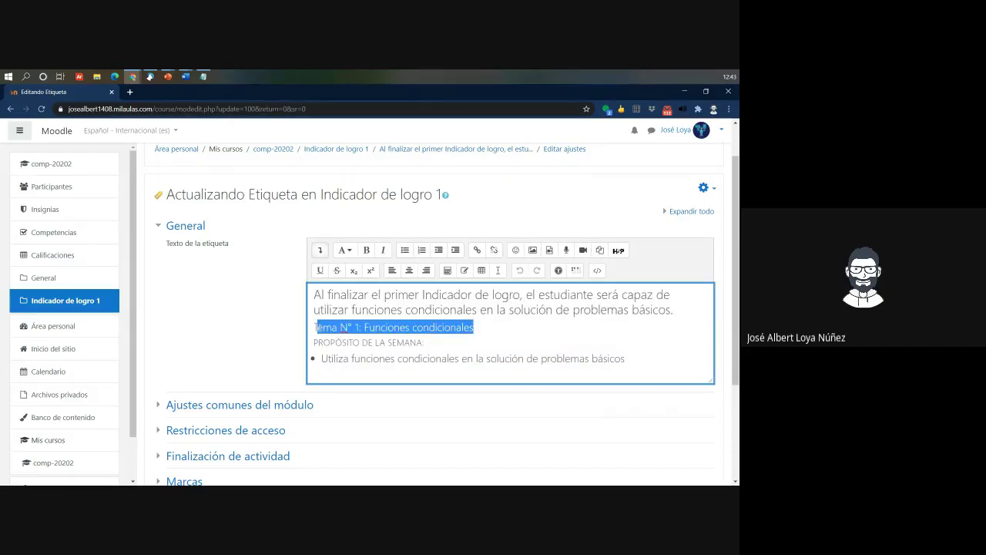
pyautogui.click(366, 250)
pyautogui.click(433, 340)
pyautogui.moveTo(433, 340); pyautogui.dragTo(312, 341)
pyautogui.click(366, 250)
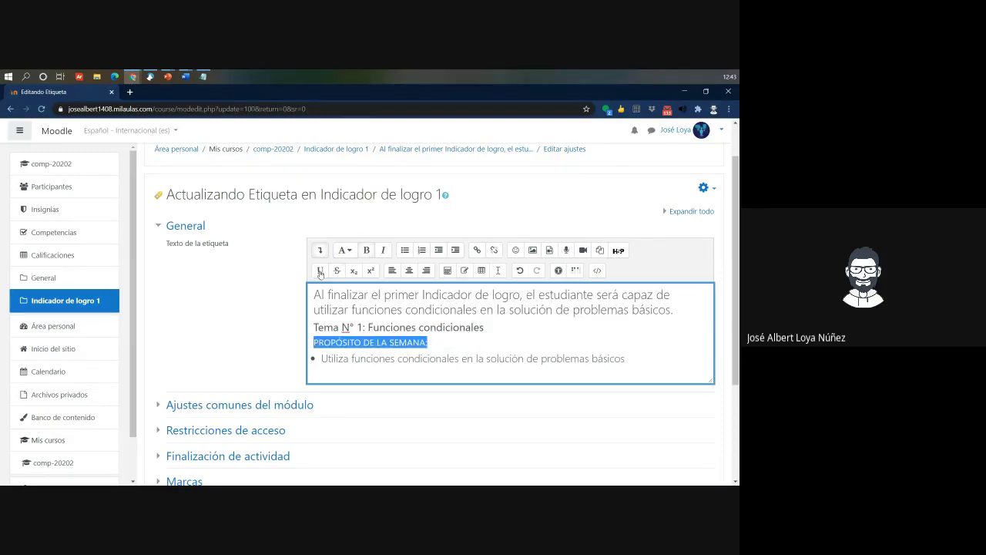
# Step: Underline the Tema N° 1: Funciones condicionales line, then save the label and return to the course
pyautogui.click(363, 342)
pyautogui.moveTo(502, 329); pyautogui.dragTo(314, 328)
pyautogui.click(319, 270)
pyautogui.click(468, 344)
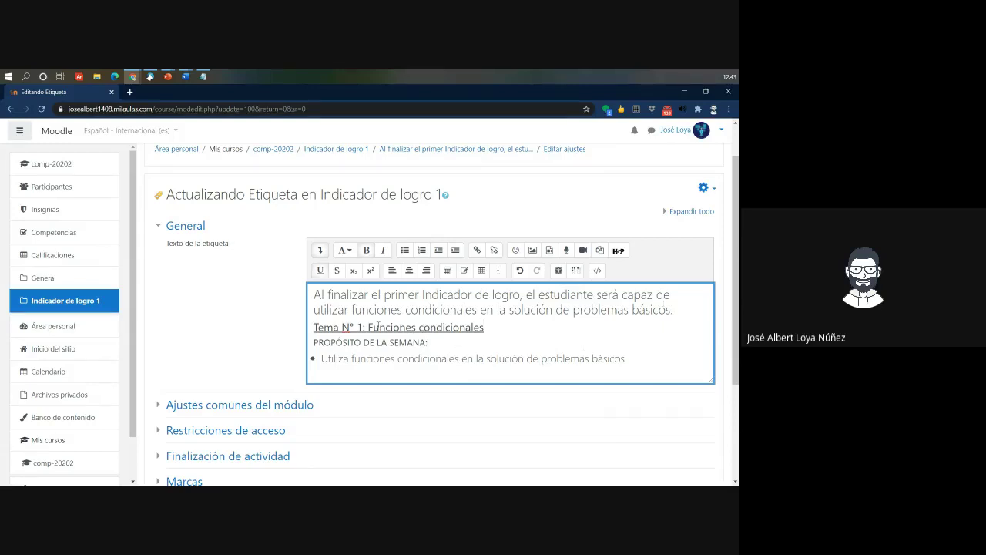
pyautogui.moveTo(677, 309); pyautogui.dragTo(310, 300)
pyautogui.scroll(-3, 269, 383)
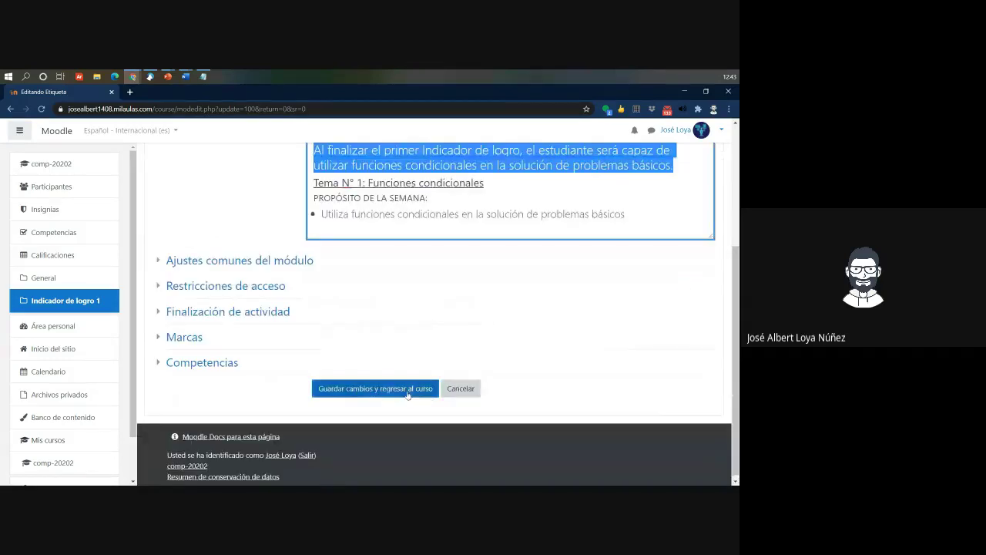
pyautogui.click(375, 389)
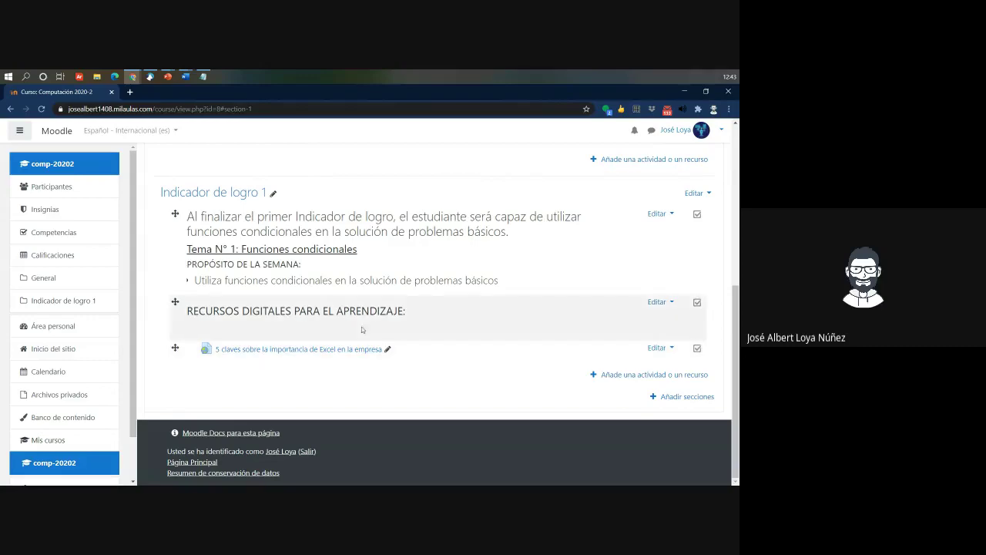
# Step: Switch to the EJEMPLO_DISEÑO_UNIDAD_DIDÁCTICA Word document and review the Genially presentation, PowerPoint and mind map resources listed under Funciones de búsqueda
pyautogui.moveTo(194, 310); pyautogui.dragTo(457, 315)
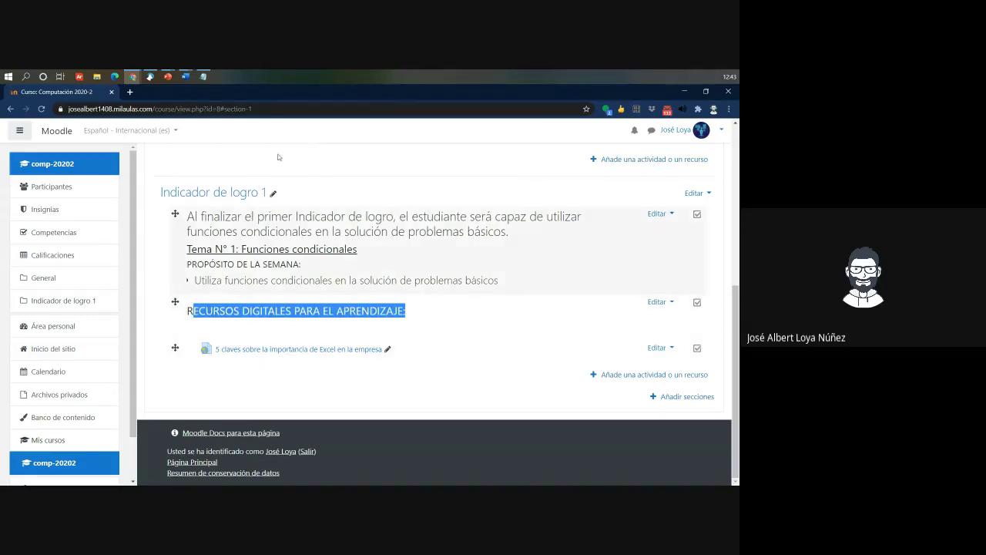
pyautogui.click(185, 77)
pyautogui.click(246, 126)
pyautogui.scroll(-2, 404, 332)
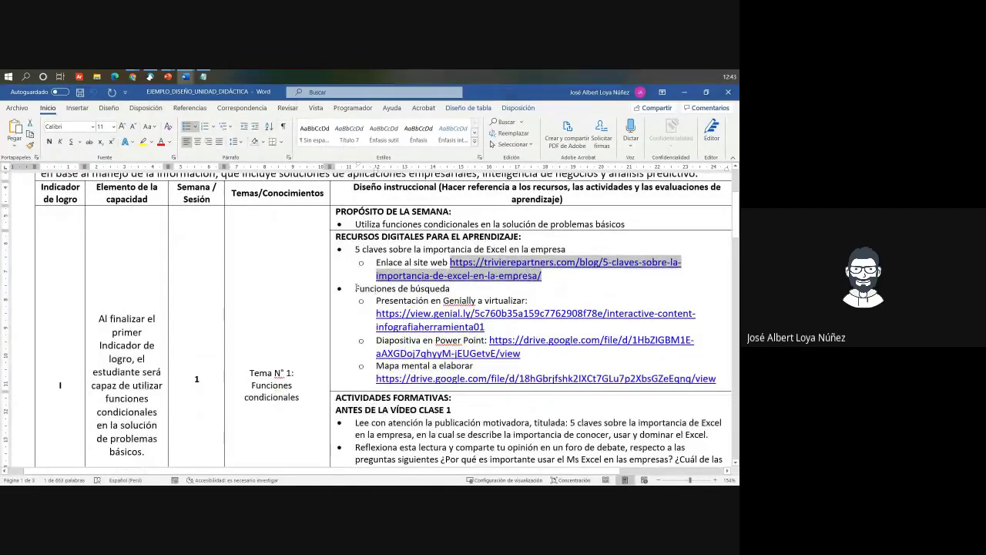
pyautogui.moveTo(356, 289); pyautogui.dragTo(467, 285)
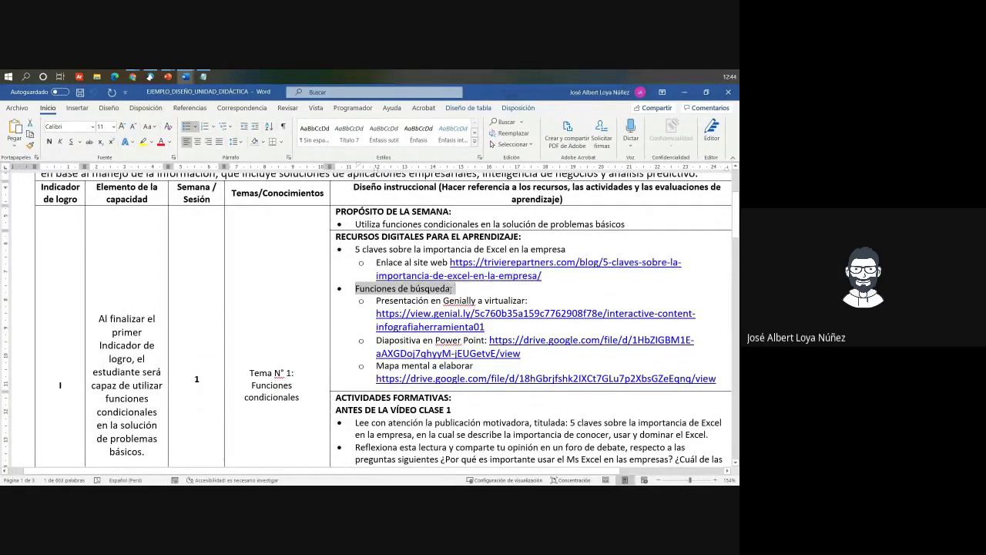
pyautogui.click(453, 288)
pyautogui.press('BackSpace')
pyautogui.moveTo(450, 288); pyautogui.dragTo(360, 288)
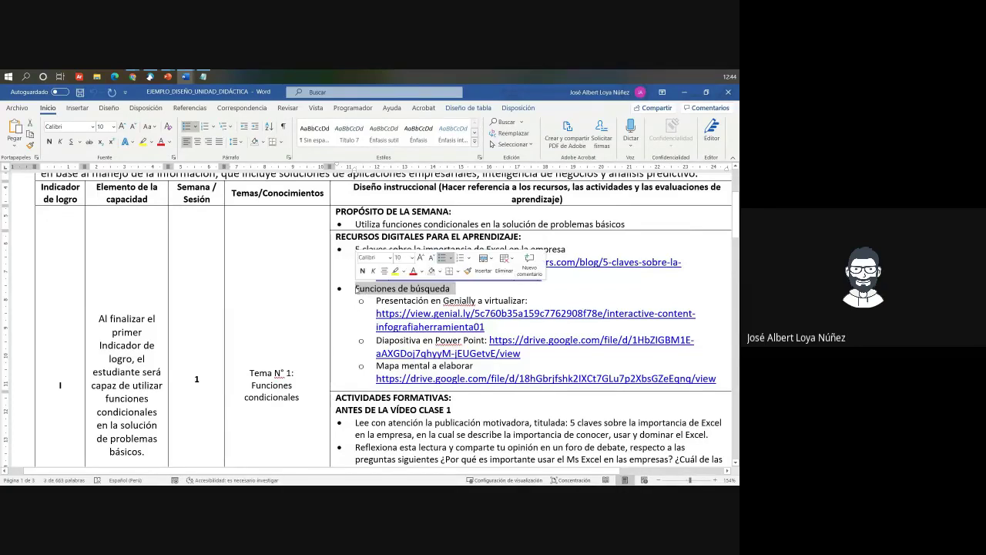
pyautogui.click(356, 288)
pyautogui.moveTo(356, 288); pyautogui.dragTo(452, 288)
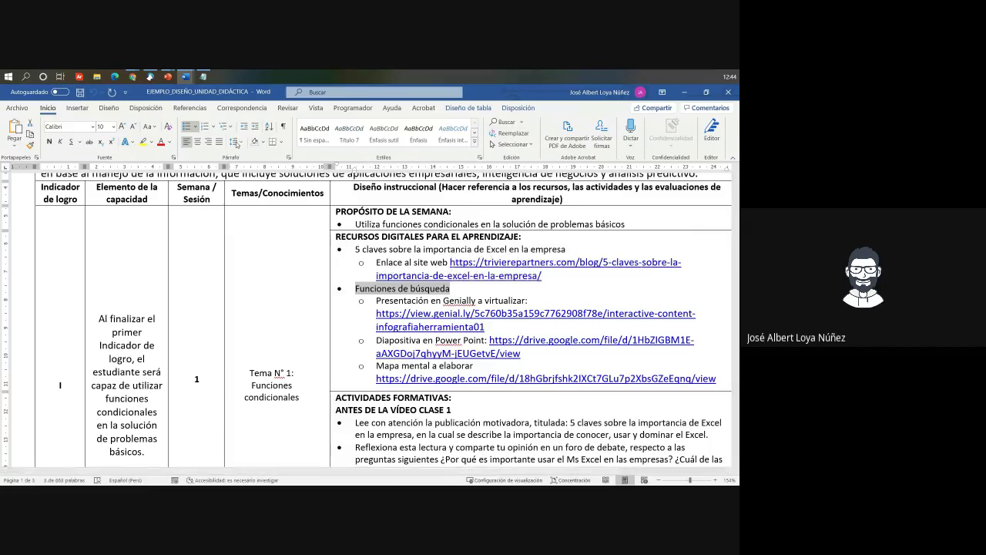
pyautogui.moveTo(377, 301); pyautogui.dragTo(560, 300)
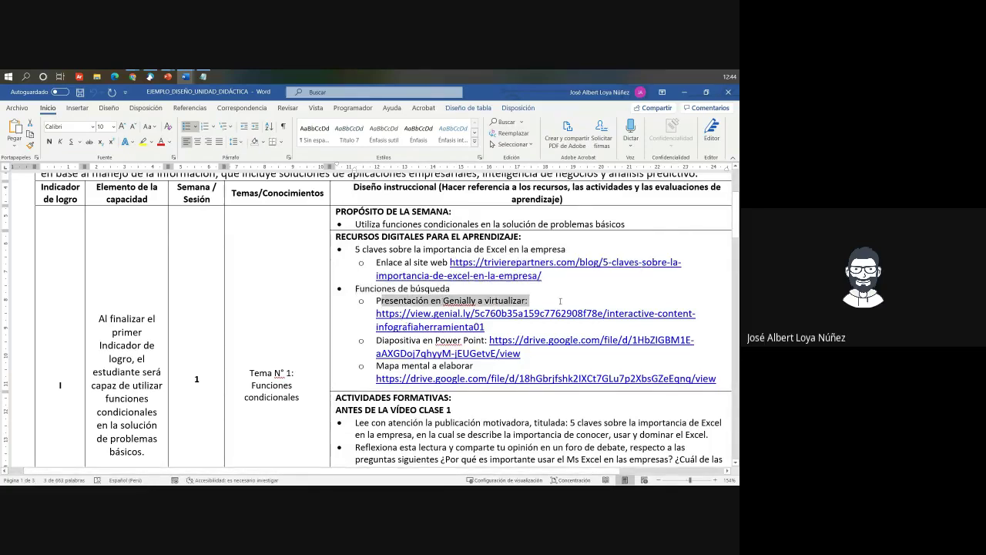
pyautogui.moveTo(380, 340); pyautogui.dragTo(474, 365)
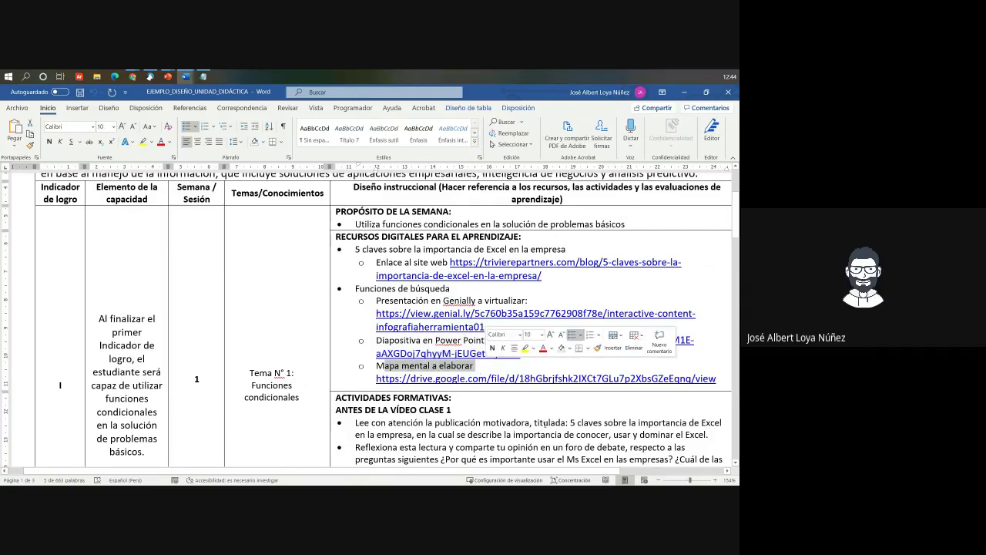
pyautogui.hotkey('alt', 'Tab')
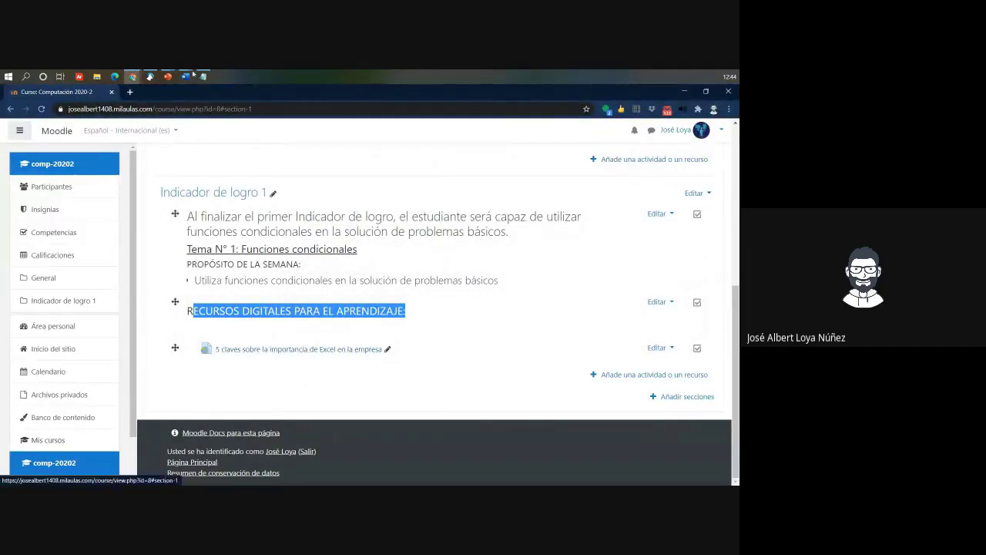
pyautogui.click(133, 76)
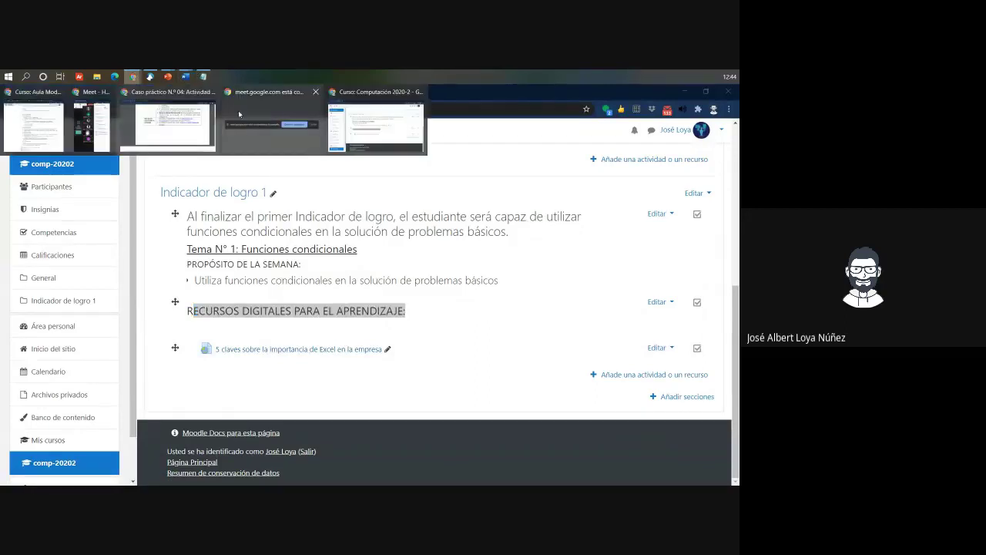
pyautogui.click(396, 131)
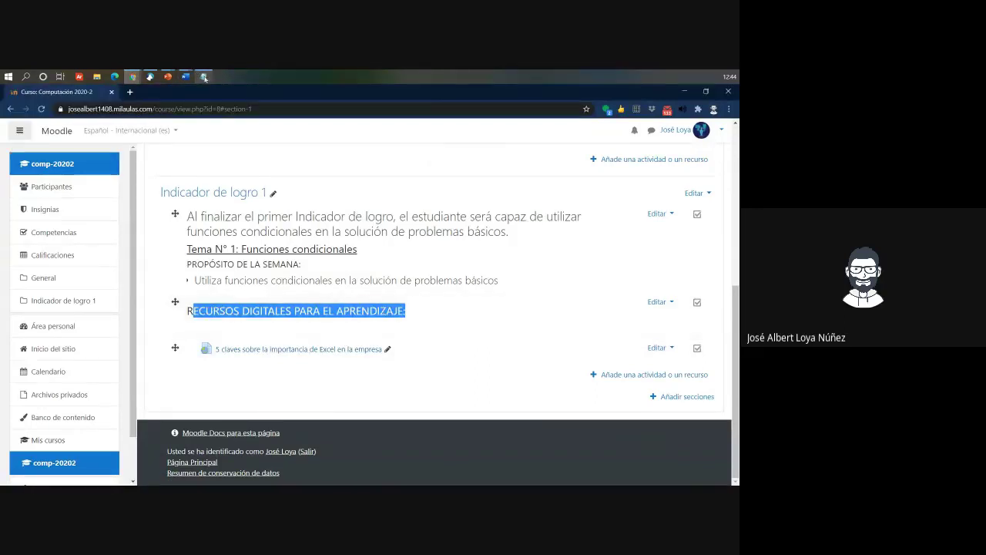
pyautogui.click(133, 76)
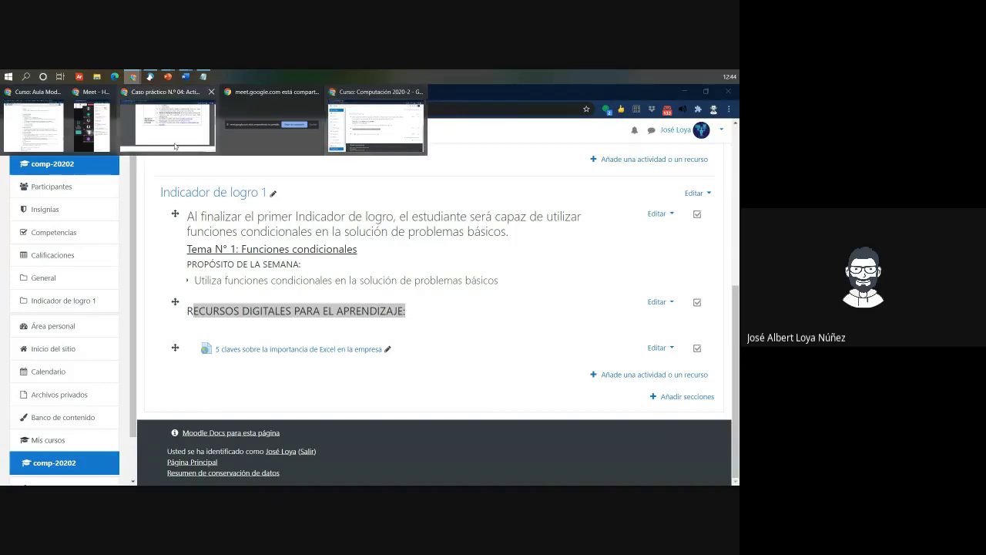
# Step: Copy the Genially presentation's link under Funciones de búsqueda in the EJEMPLO_DISEÑO_UNIDAD_DIDÁCTICA Word document
pyautogui.click(185, 76)
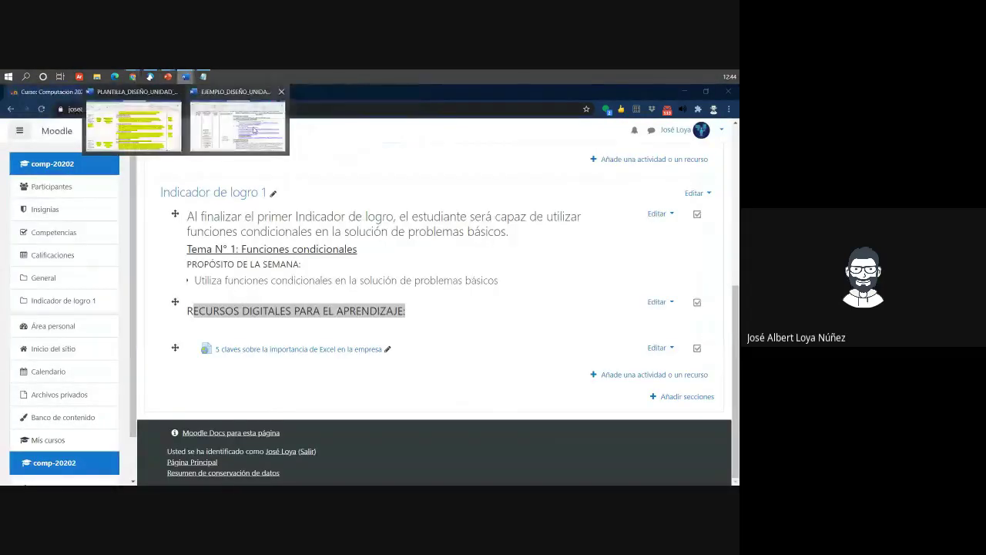
pyautogui.click(134, 123)
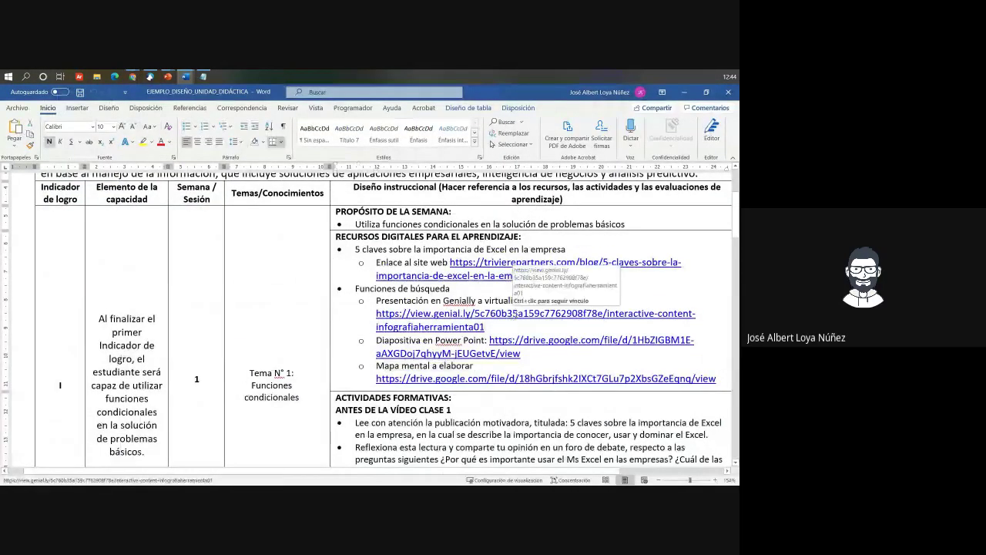
pyautogui.tripleClick(515, 315)
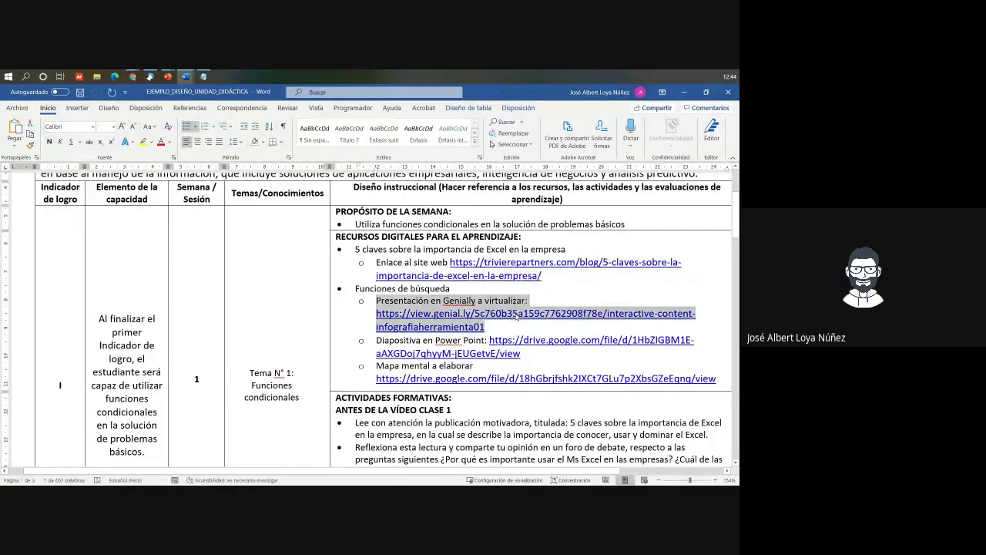
pyautogui.click(517, 314)
pyautogui.moveTo(485, 327); pyautogui.dragTo(376, 314)
pyautogui.hotkey('ctrl', 'c')
pyautogui.click(377, 322)
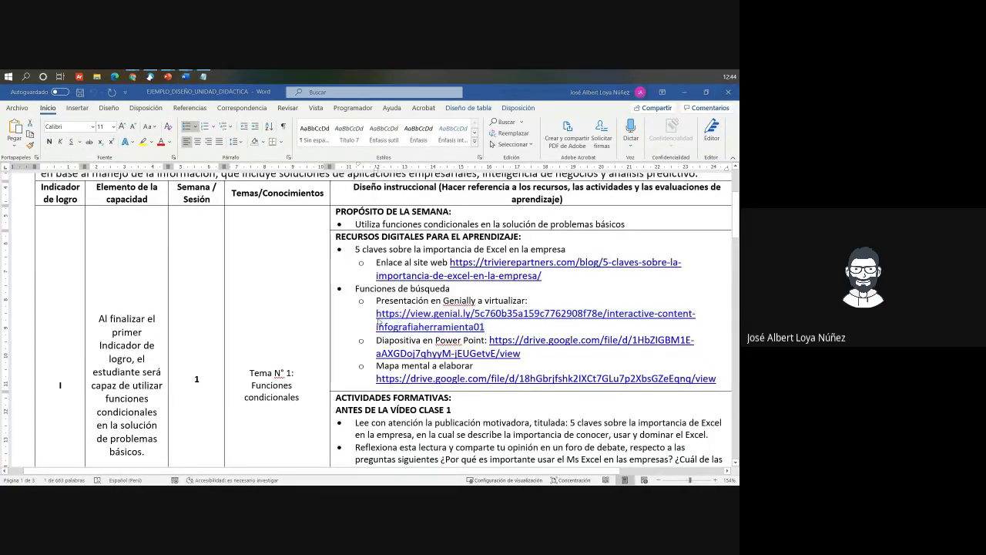
# Step: Switch to the Moodle browser window and open the copied Genially link in a new tab
pyautogui.hotkey('alt', 'Tab')
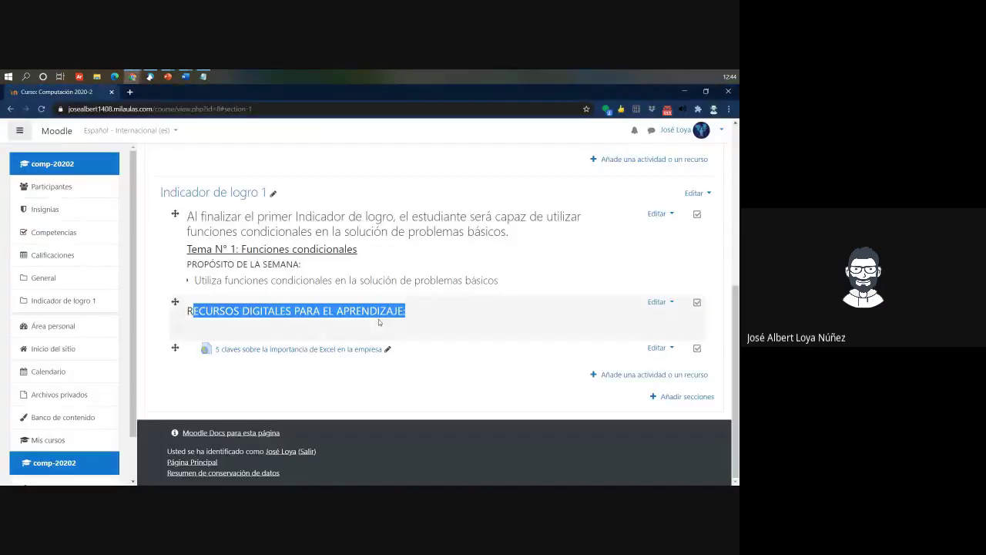
pyautogui.hotkey('ctrl', 't')
pyautogui.hotkey('ctrl', 'v')
pyautogui.press('Return')
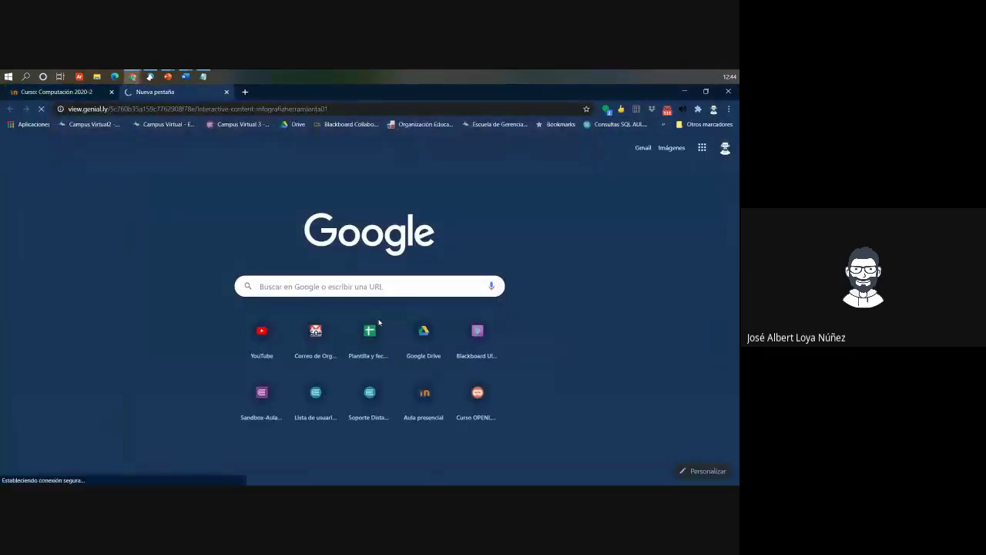
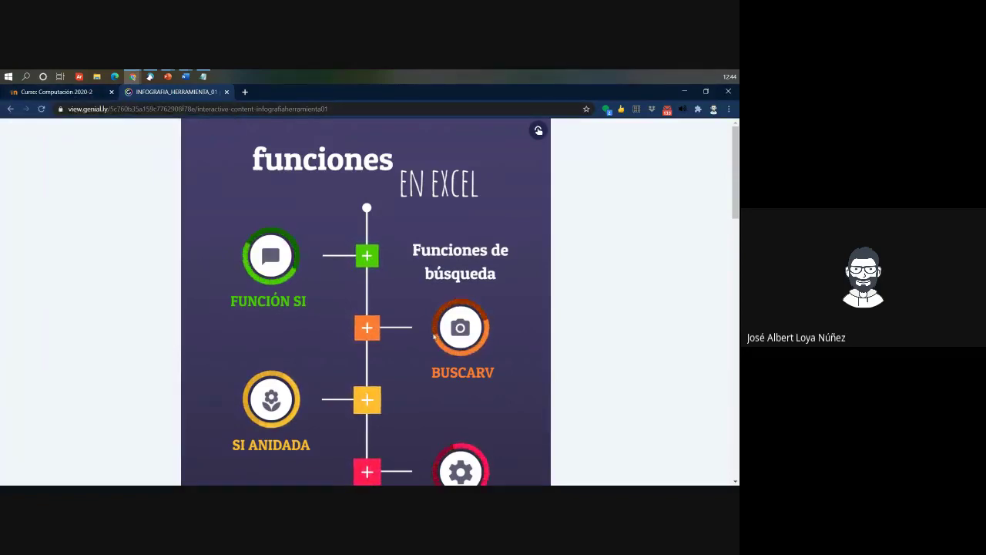
# Step: Look through the function entries in the Genially infographic on Excel functions, from Función SI and BUSCARV onward
pyautogui.scroll(-2, 370, 273)
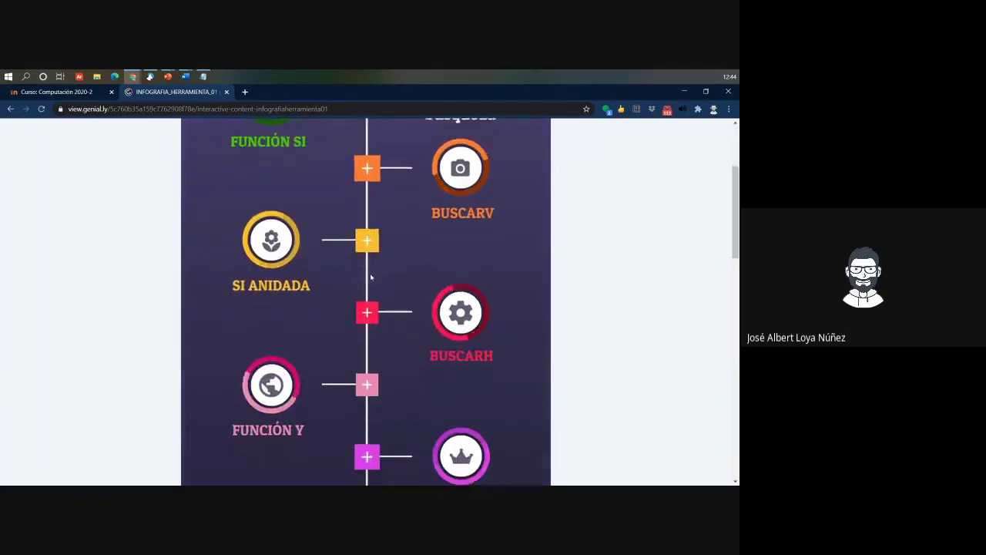
pyautogui.scroll(2, 375, 315)
pyautogui.scroll(-4, 413, 246)
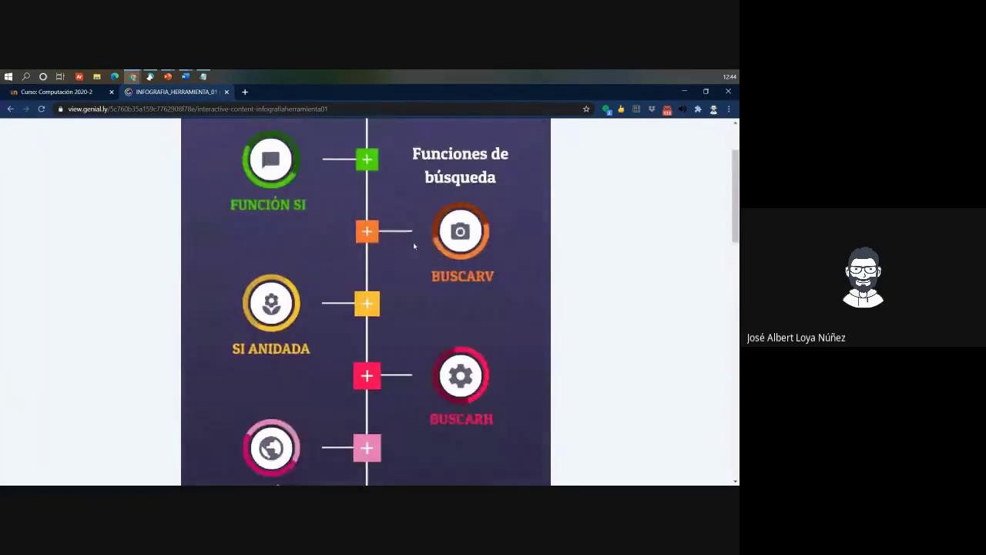
pyautogui.scroll(4, 411, 293)
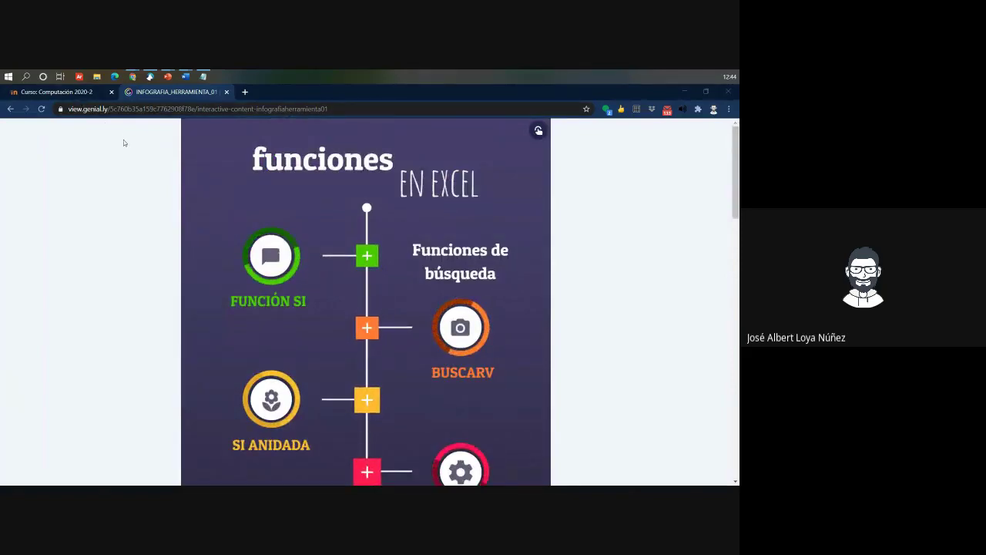
# Step: Switch to the Word document, open the Power Point slides' Drive link in the browser and highlight the FUNCIONES DE BÚSQUEDA title
pyautogui.hotkey('alt', 'Tab')
pyautogui.click(512, 350)
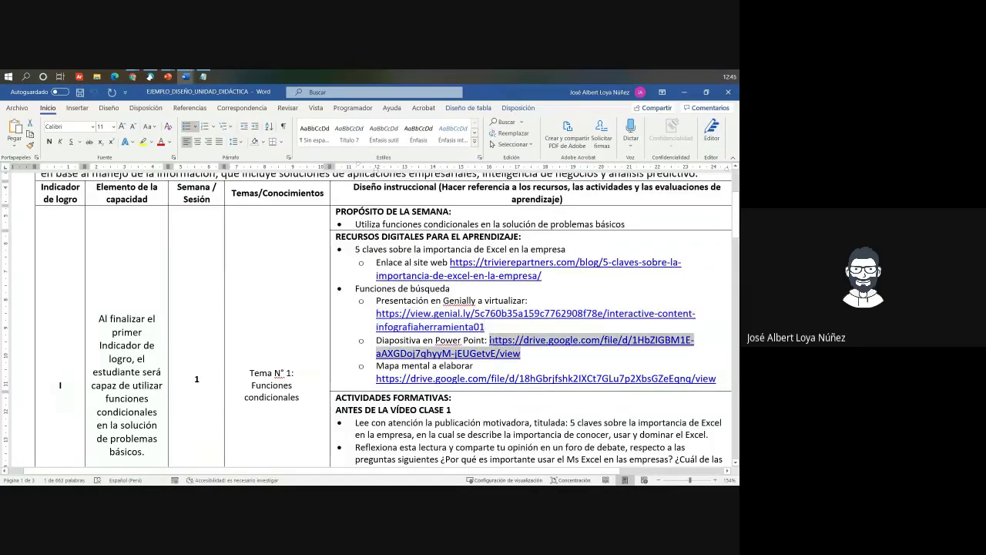
pyautogui.keyDown('ctrl'); pyautogui.click(493, 345); pyautogui.keyUp('ctrl')
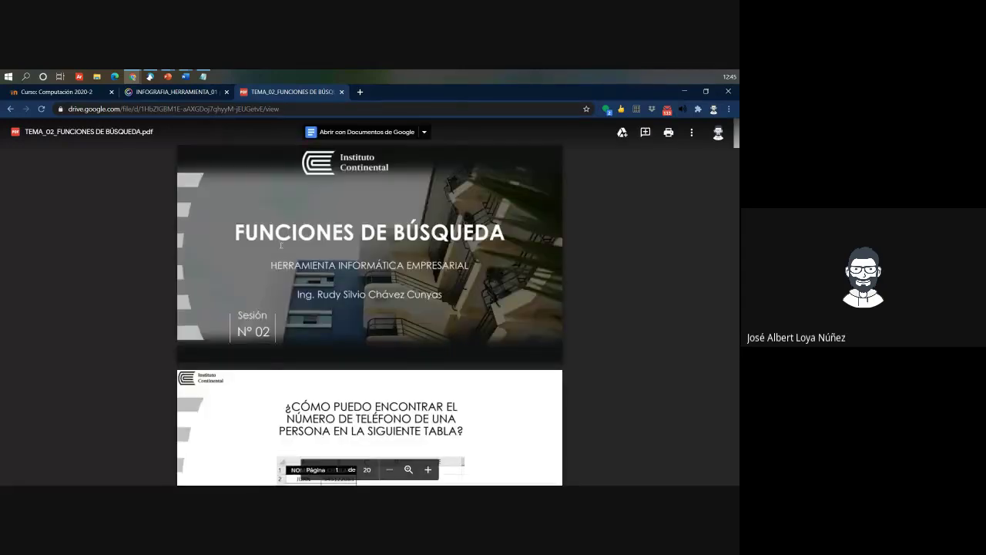
pyautogui.moveTo(237, 237); pyautogui.dragTo(416, 240)
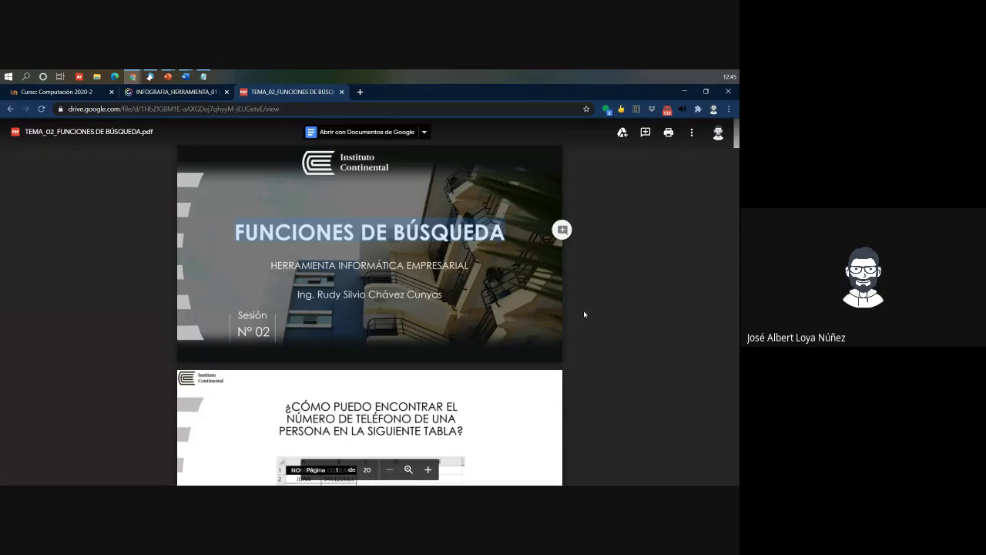
# Step: Copy the Mapa mental link from the Word document and open it in a new browser tab
pyautogui.hotkey('alt', 'Tab')
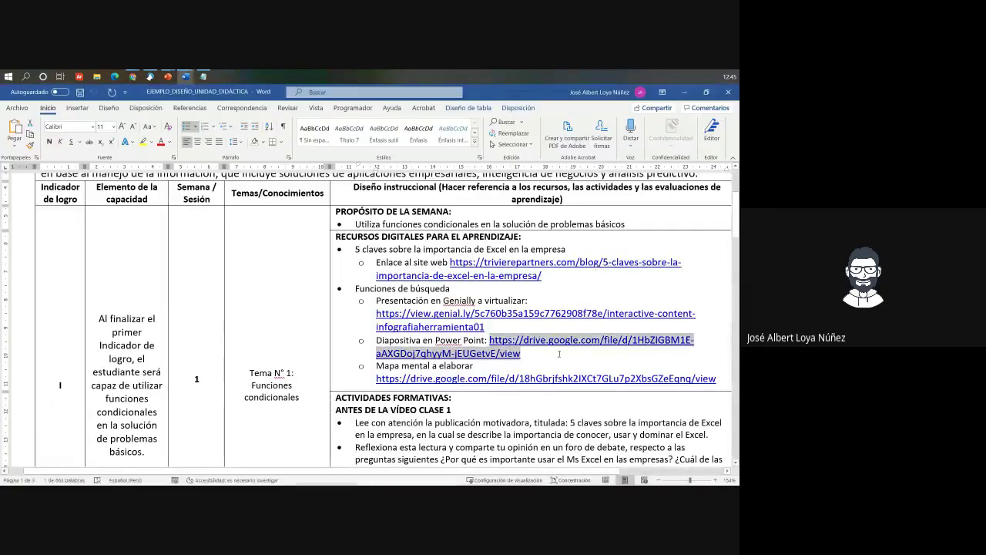
pyautogui.click(560, 354)
pyautogui.moveTo(716, 379); pyautogui.dragTo(371, 379)
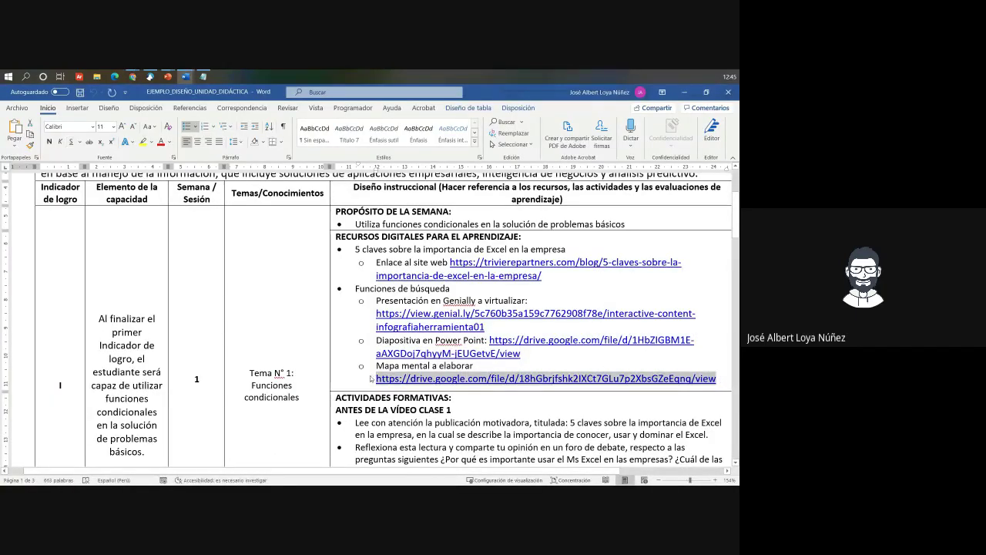
pyautogui.hotkey('alt', 'Tab')
pyautogui.hotkey('ctrl', 't')
pyautogui.hotkey('ctrl', 'v')
pyautogui.press('Return')
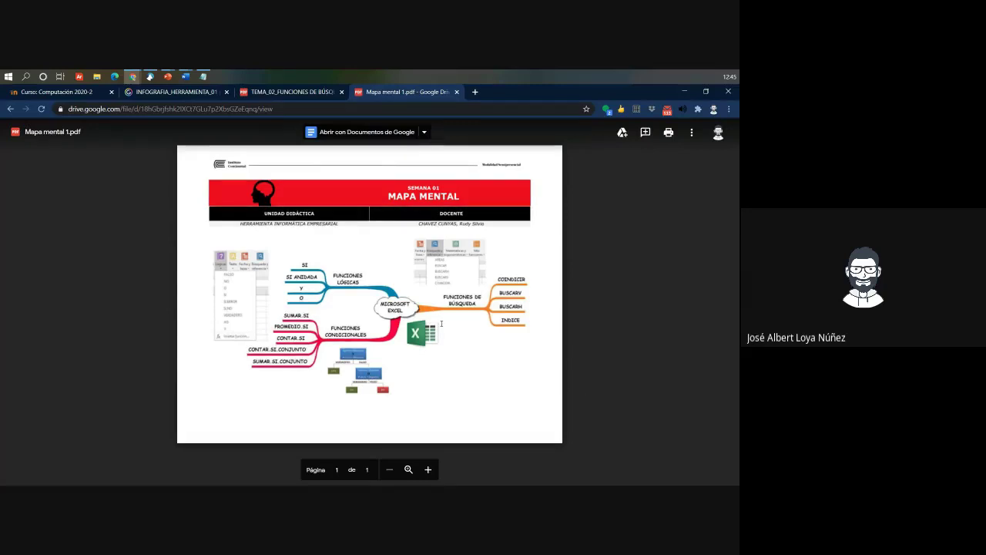
# Step: Clear the Notepad note, paste the Funciones de búsqueda heading copied from the Word document, and remove its bullet
pyautogui.click(202, 76)
pyautogui.press('Delete')
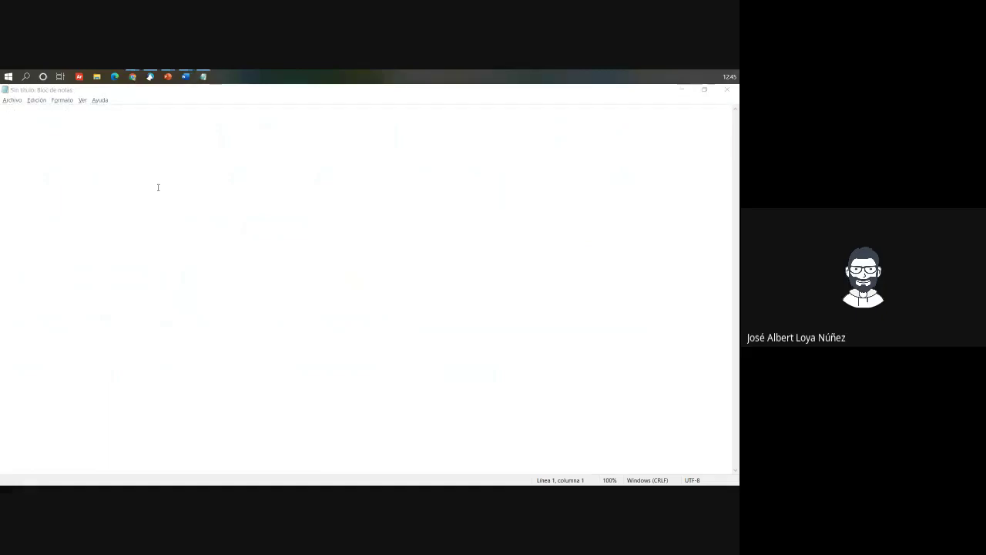
pyautogui.hotkey('alt', 'Tab')
pyautogui.moveTo(469, 283); pyautogui.dragTo(339, 287)
pyautogui.hotkey('ctrl', 'c')
pyautogui.hotkey('alt', 'Tab')
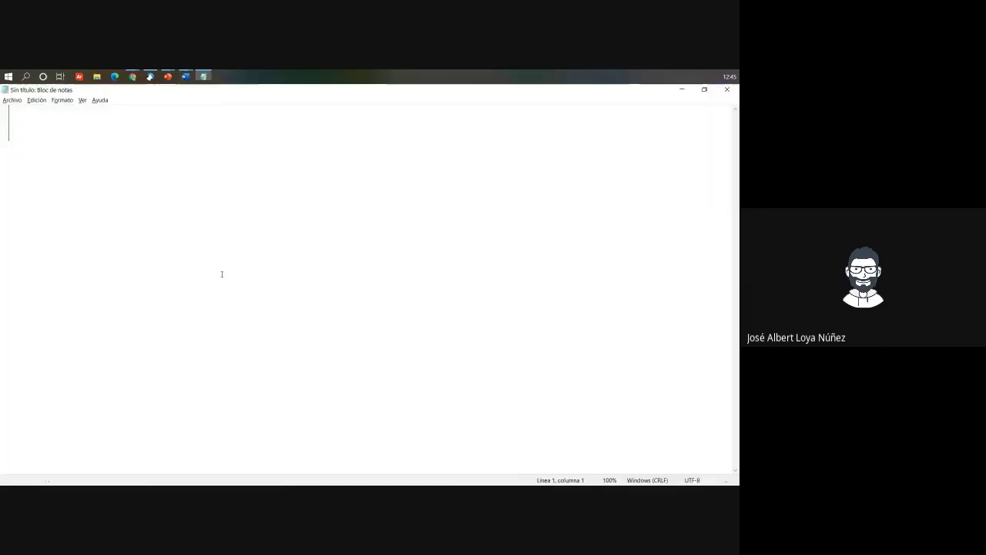
pyautogui.hotkey('ctrl', 'v')
pyautogui.hotkey('shift', 'Home')
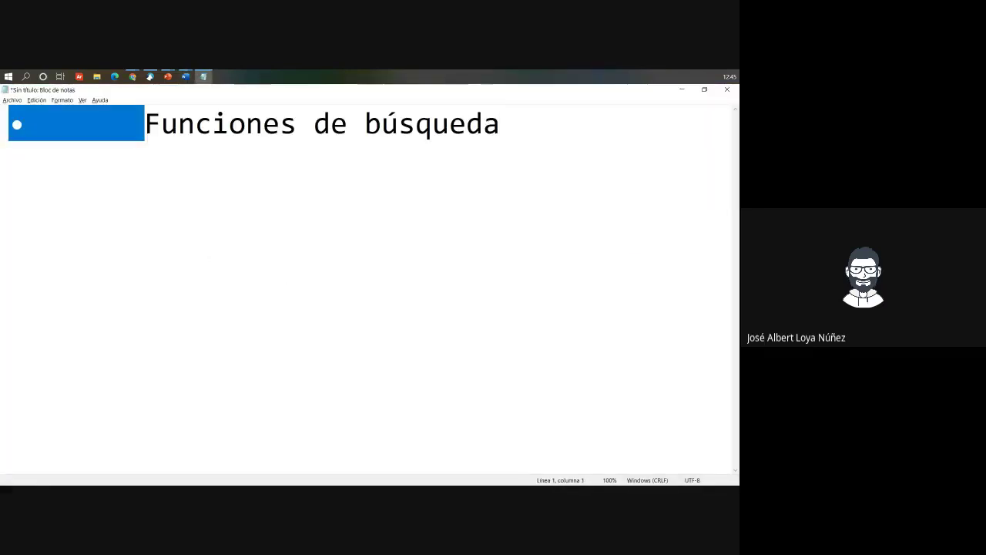
pyautogui.press('Delete')
pyautogui.press('End')
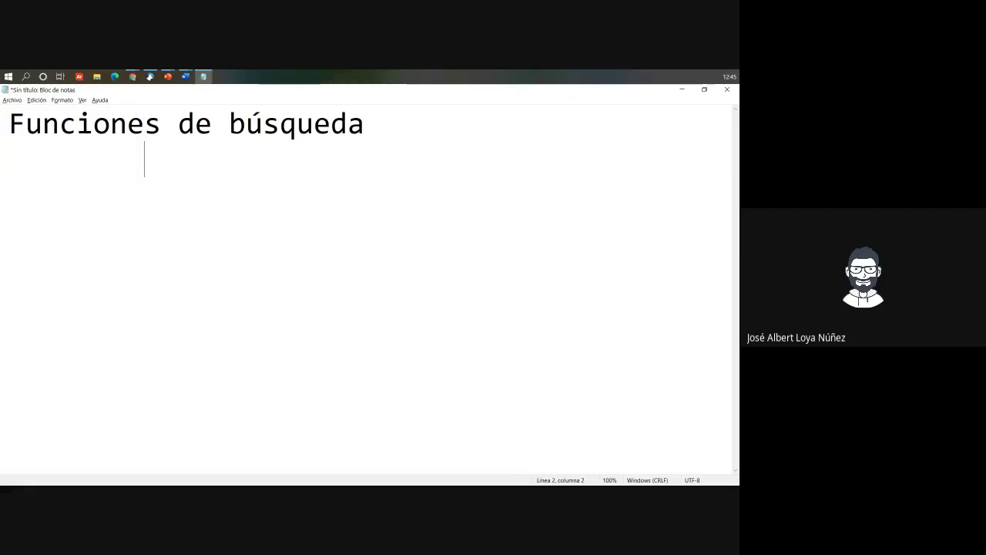
pyautogui.hotkey('alt', 'Tab')
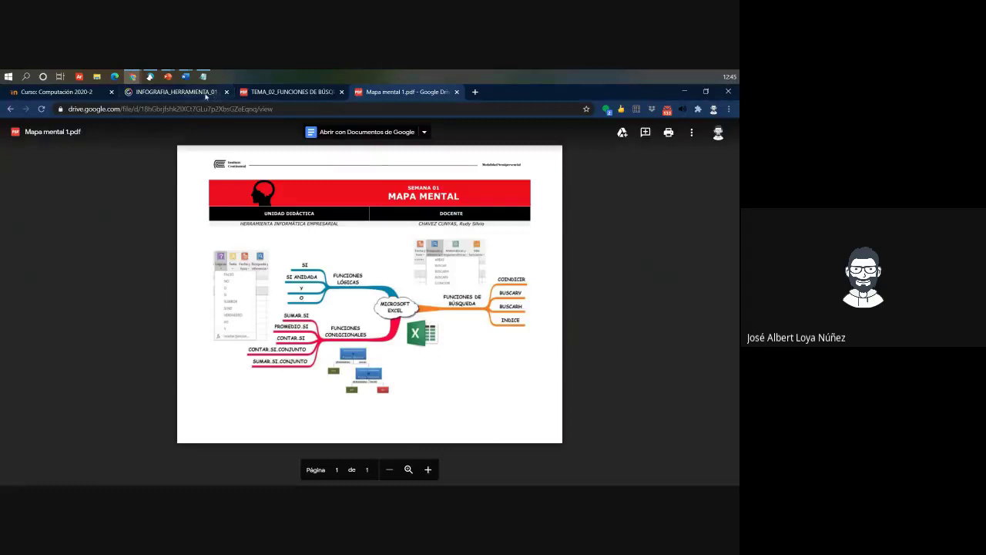
pyautogui.click(193, 92)
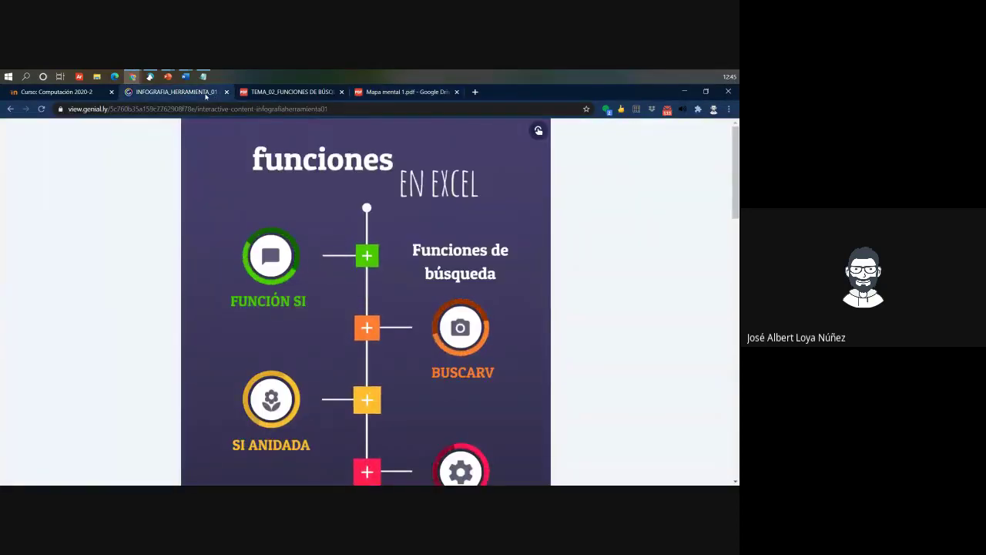
pyautogui.hotkey('alt', 'Tab')
pyautogui.write('Infog')
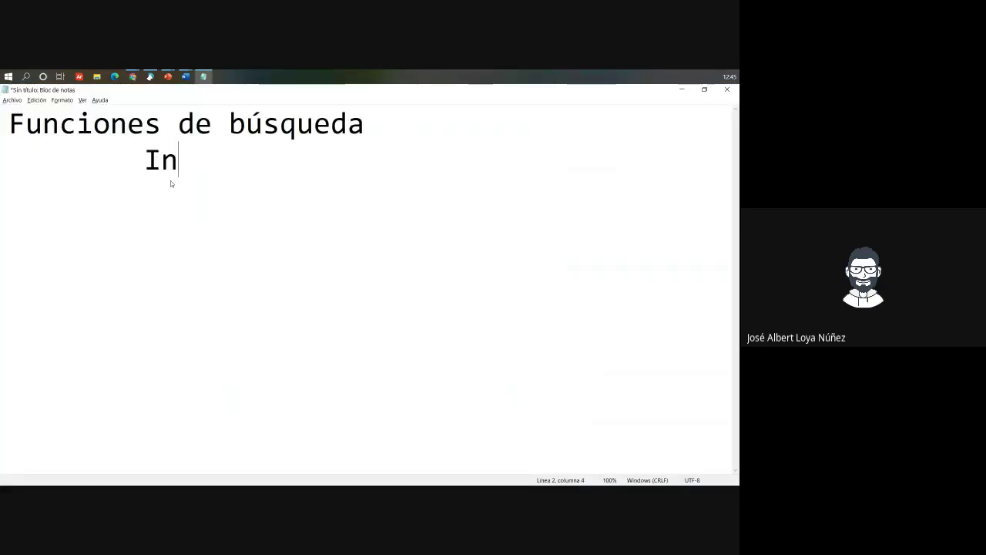
pyautogui.press('BackSpace')
pyautogui.press('BackSpace')
pyautogui.press('BackSpace')
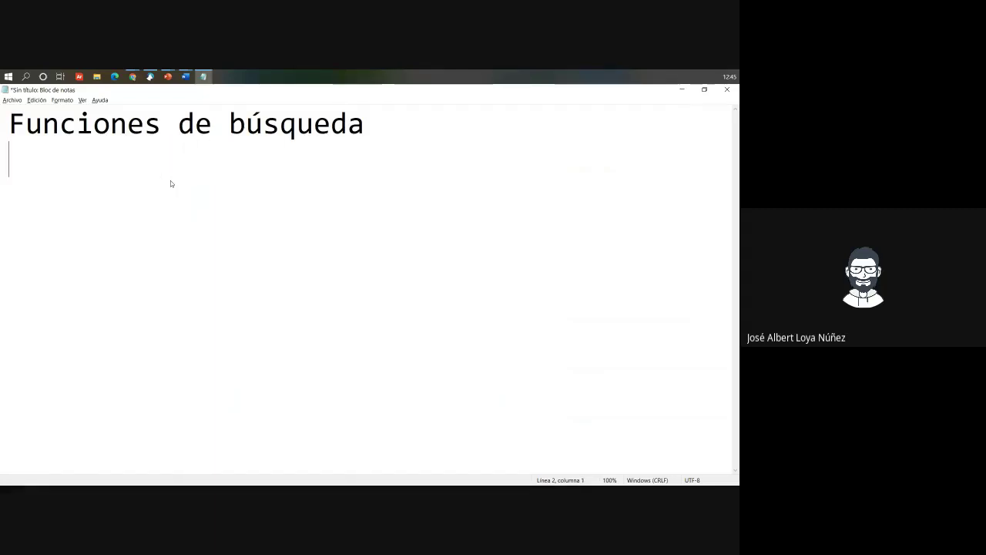
# Step: Add the line "Revisa los siguientes contenidos:" below the Funciones de búsqueda heading in the note
pyautogui.write('Rev9s')
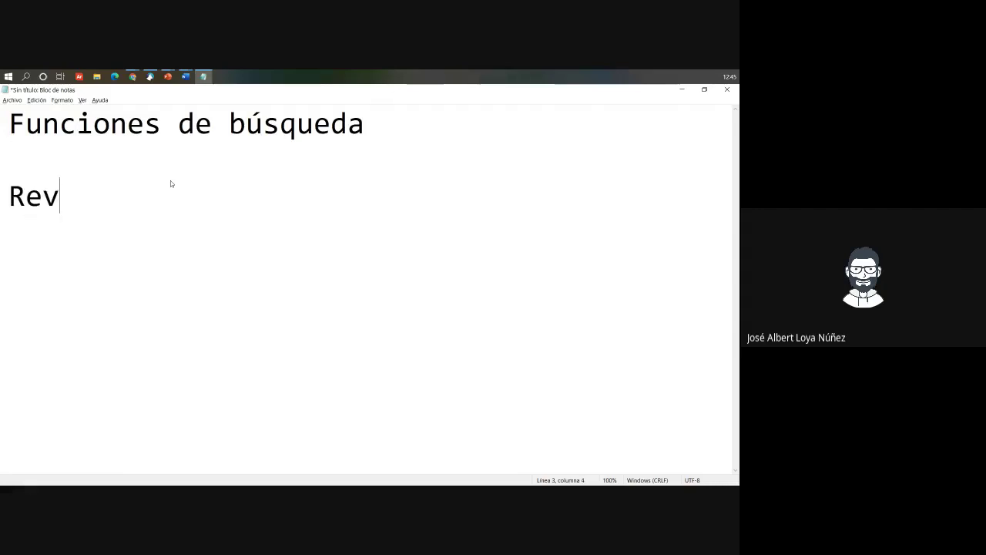
pyautogui.press('BackSpace')
pyautogui.press('BackSpace')
pyautogui.press('BackSpace')
pyautogui.press('BackSpace')
pyautogui.press('BackSpace')
pyautogui.write('Rev9s')
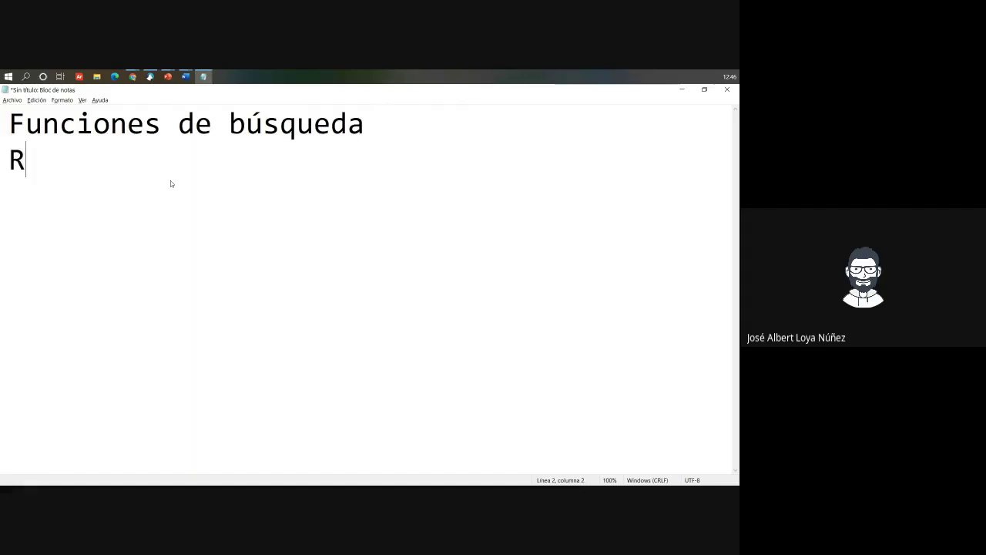
pyautogui.press('BackSpace')
pyautogui.press('BackSpace')
pyautogui.write('isa els ig')
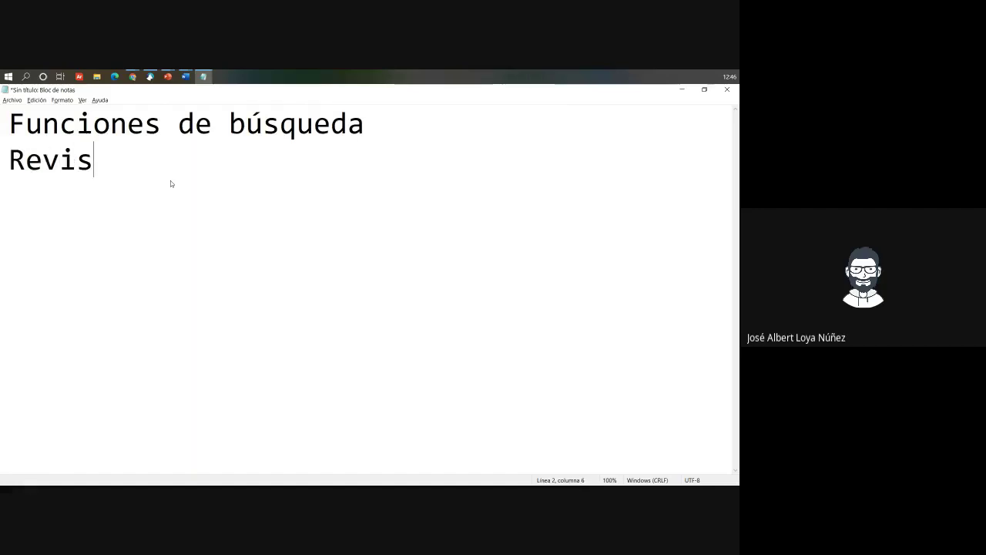
pyautogui.press('BackSpace')
pyautogui.press('BackSpace')
pyautogui.press('BackSpace')
pyautogui.press('BackSpace')
pyautogui.press('BackSpace')
pyautogui.press('BackSpace')
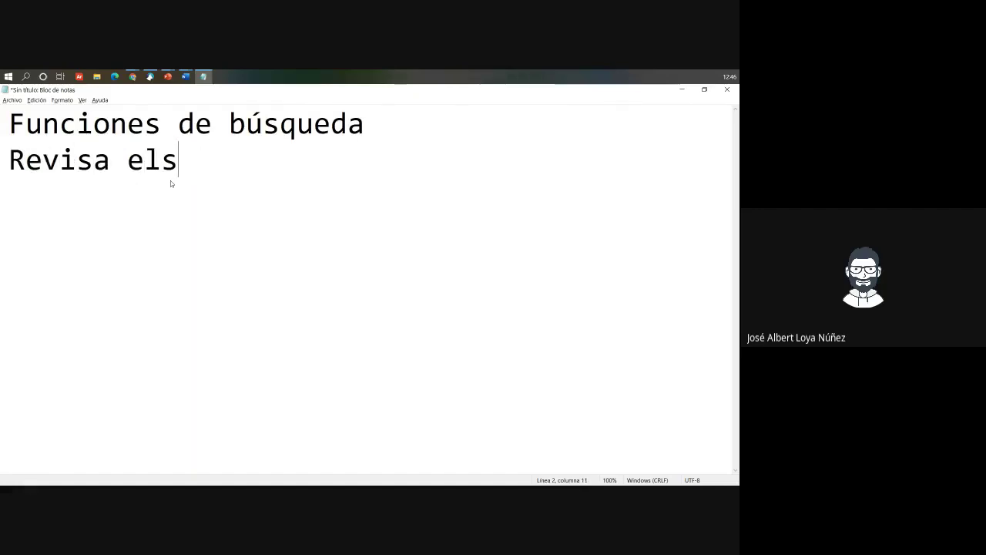
pyautogui.write('lo')
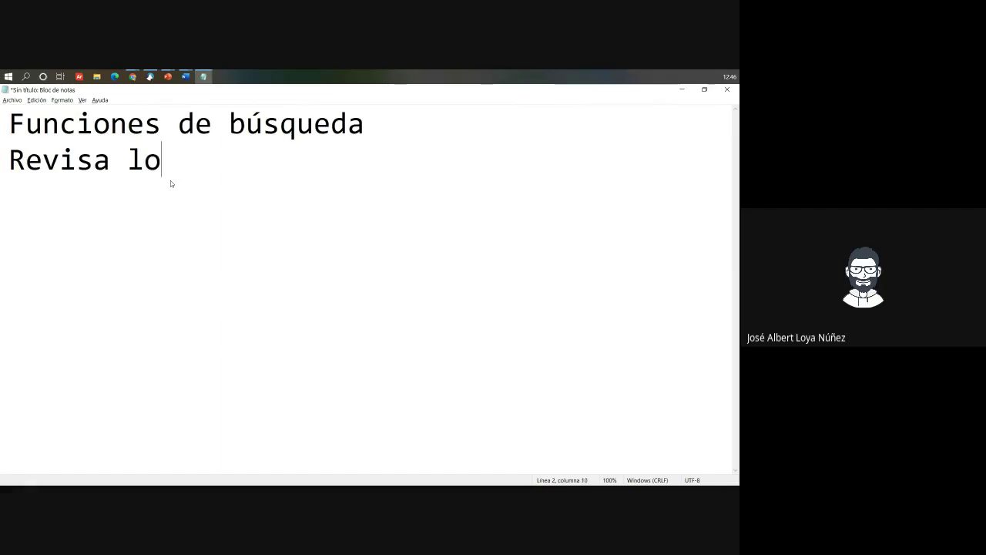
pyautogui.write('s s')
pyautogui.press('BackSpace')
pyautogui.write('siguientes')
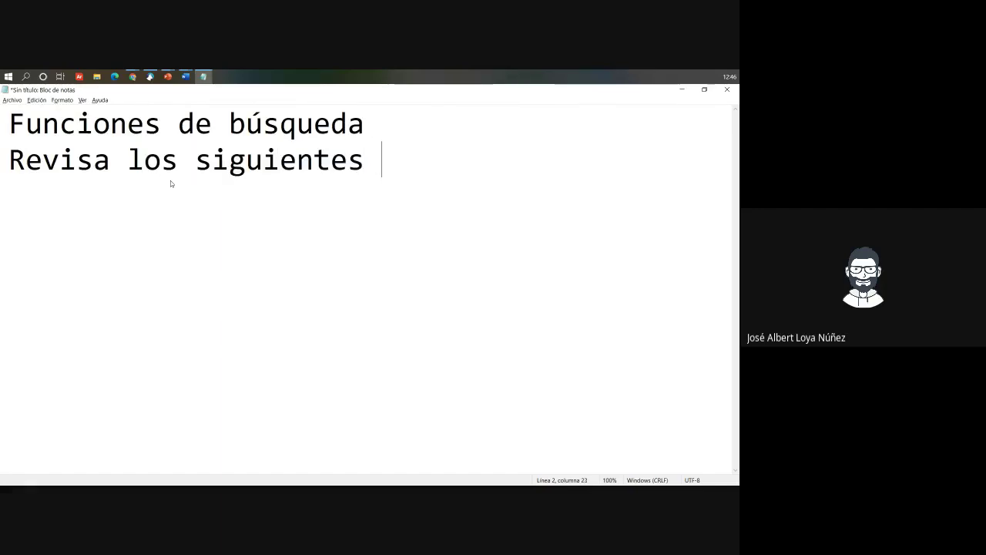
pyautogui.write(' contenindos')
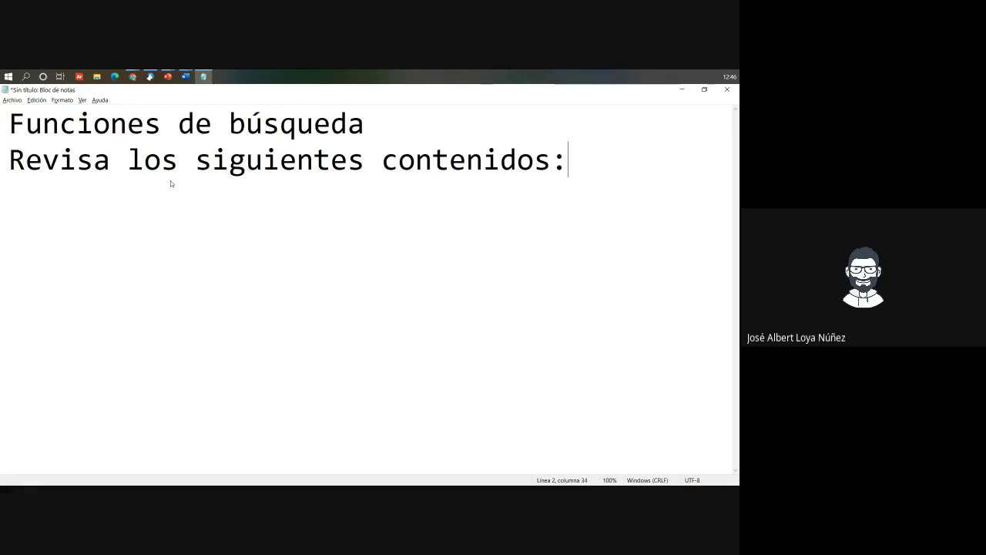
# Step: Add the indented item "Infografía de las funciones en excel" below the instruction line and set the Notepad font size to 36
pyautogui.write('Infografía de las funciones en ex')
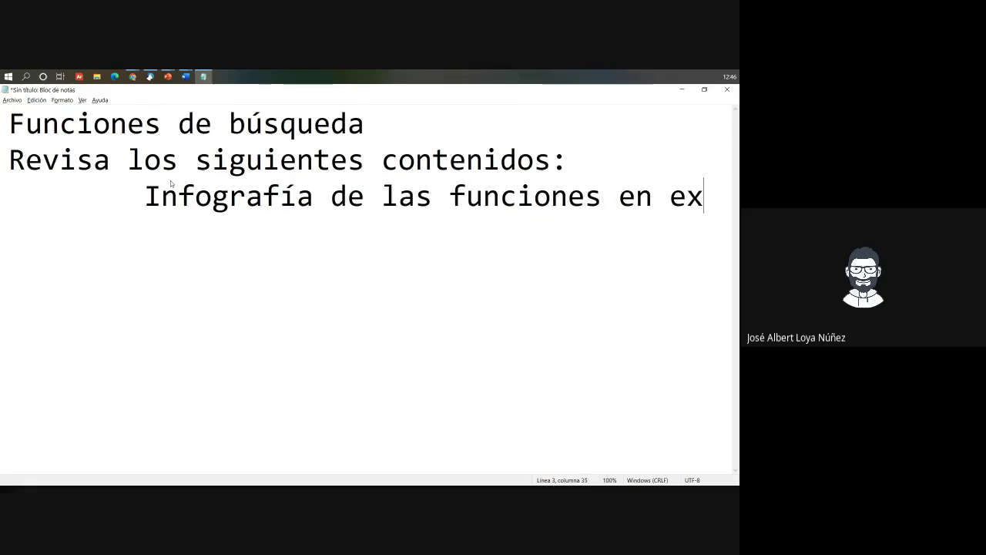
pyautogui.write('cel')
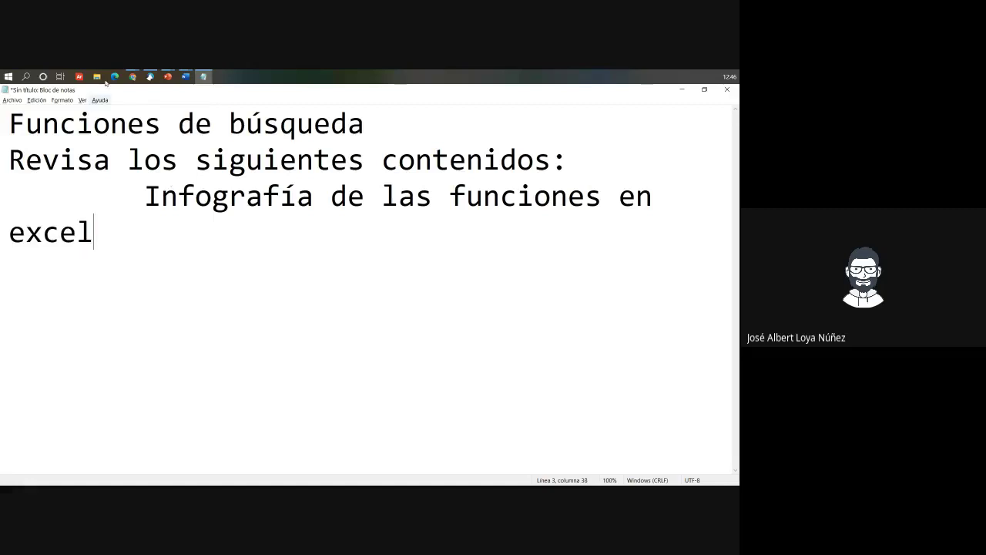
pyautogui.click(62, 100)
pyautogui.click(71, 118)
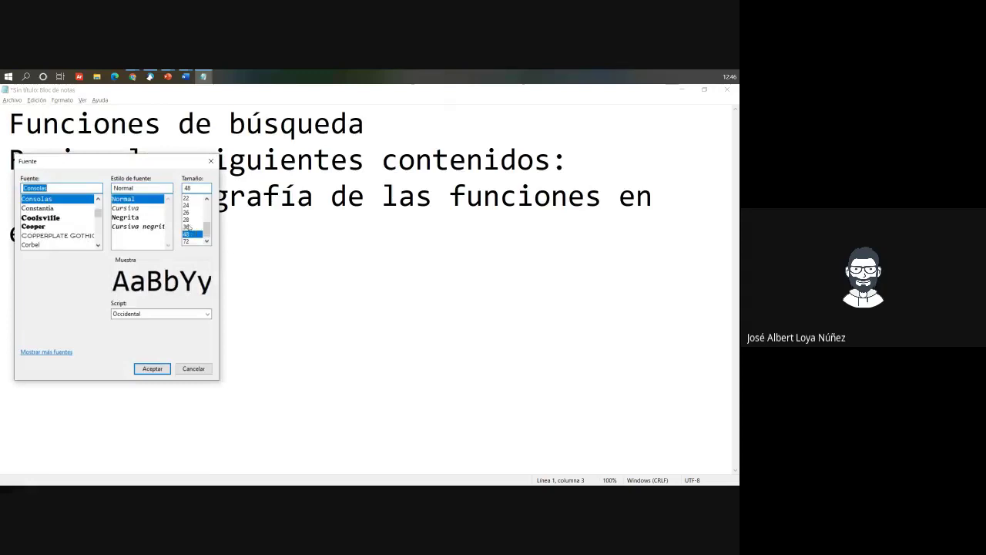
pyautogui.click(186, 226)
pyautogui.click(152, 369)
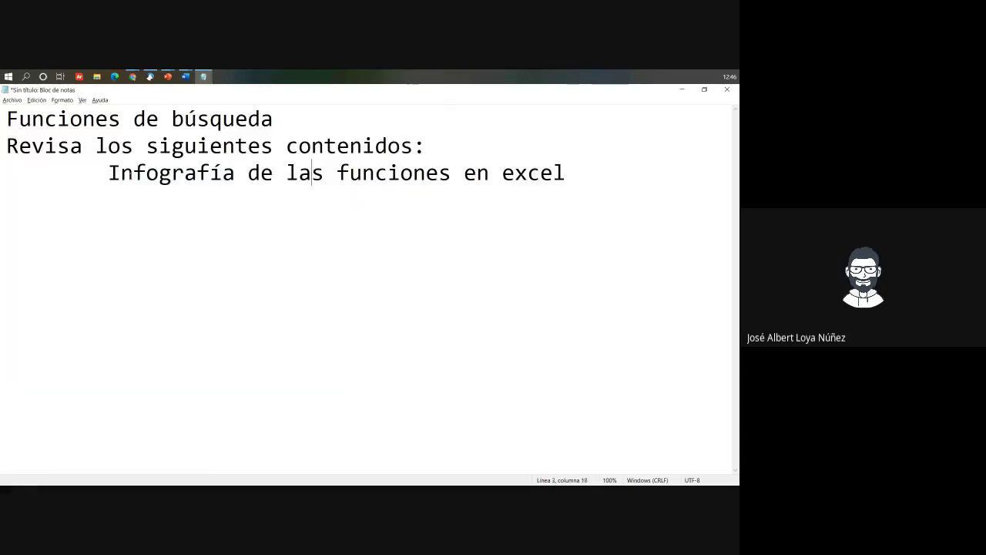
pyautogui.moveTo(108, 173); pyautogui.dragTo(570, 170)
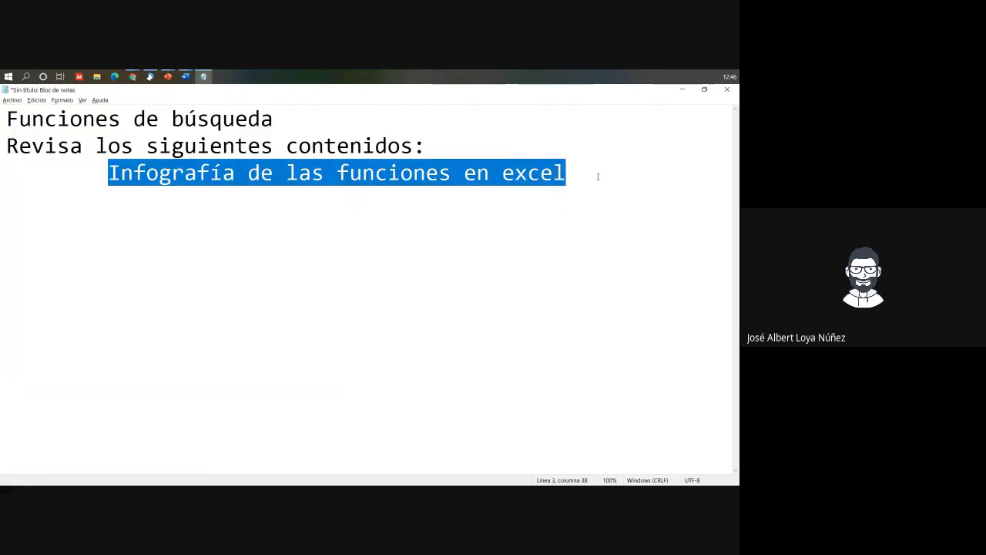
pyautogui.click(598, 176)
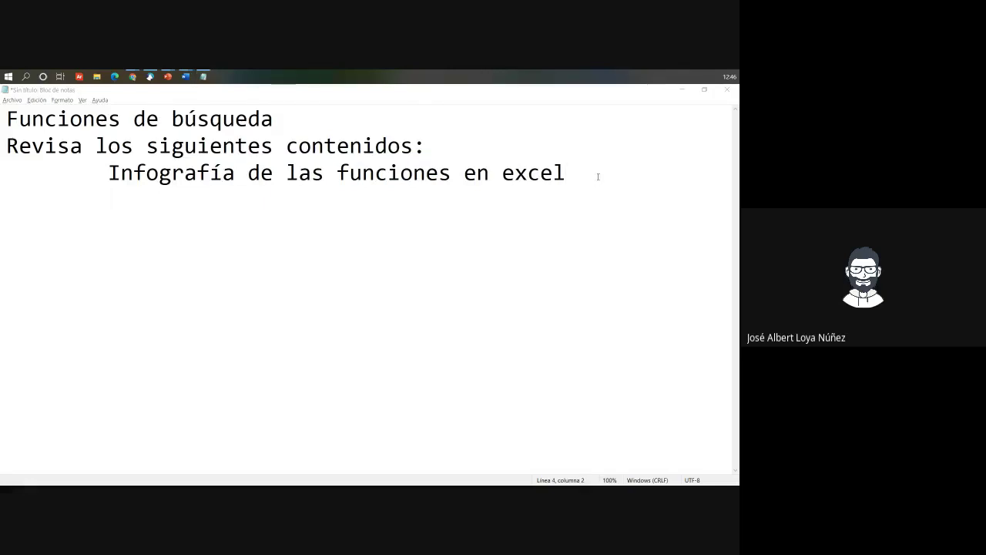
# Step: Check the search functions PDF in the browser and add the indented item "Presentación de Funciones de búsqueda" to the note
pyautogui.hotkey('alt', 'Tab')
pyautogui.hotkey('ctrl', 'Tab')
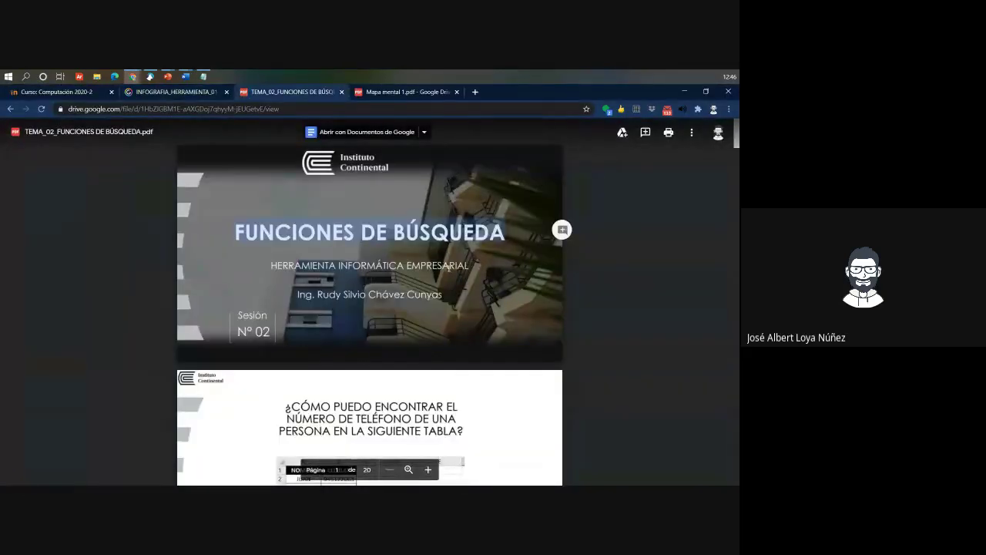
pyautogui.hotkey('alt', 'Tab')
pyautogui.write('PRes')
pyautogui.press('BackSpace')
pyautogui.press('BackSpace')
pyautogui.press('BackSpace')
pyautogui.write('resentación de')
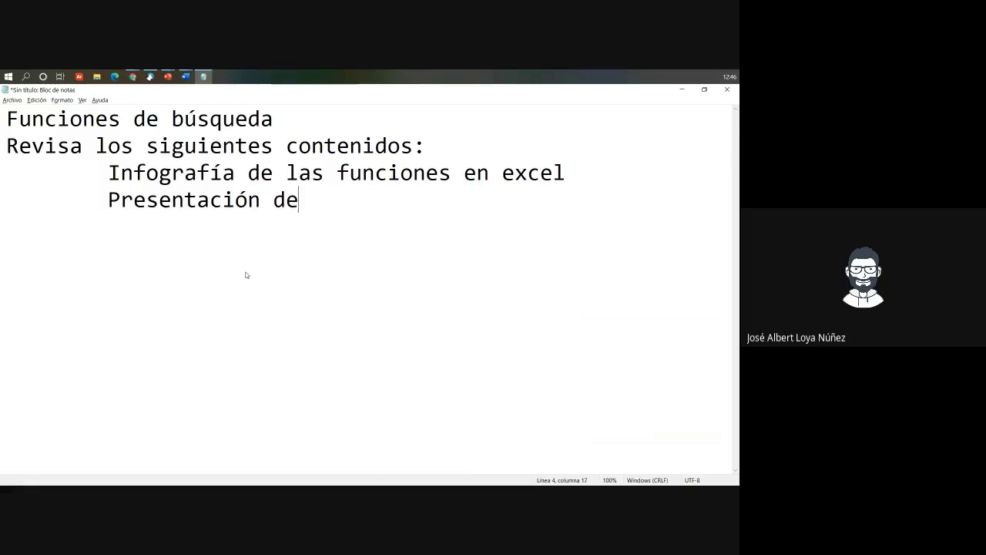
pyautogui.hotkey('alt', 'Tab')
pyautogui.hotkey('alt', 'Tab')
pyautogui.write('Fu')
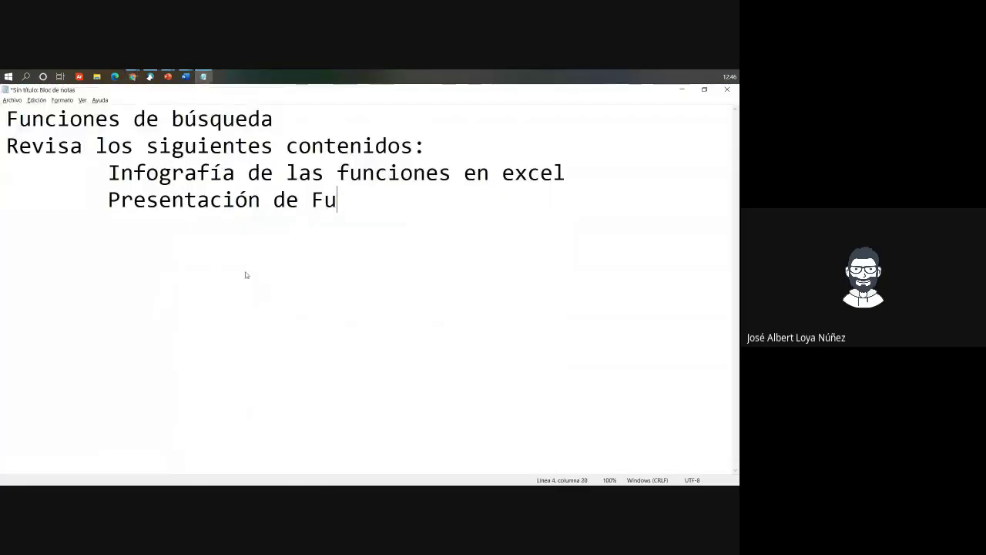
pyautogui.write('nciones de')
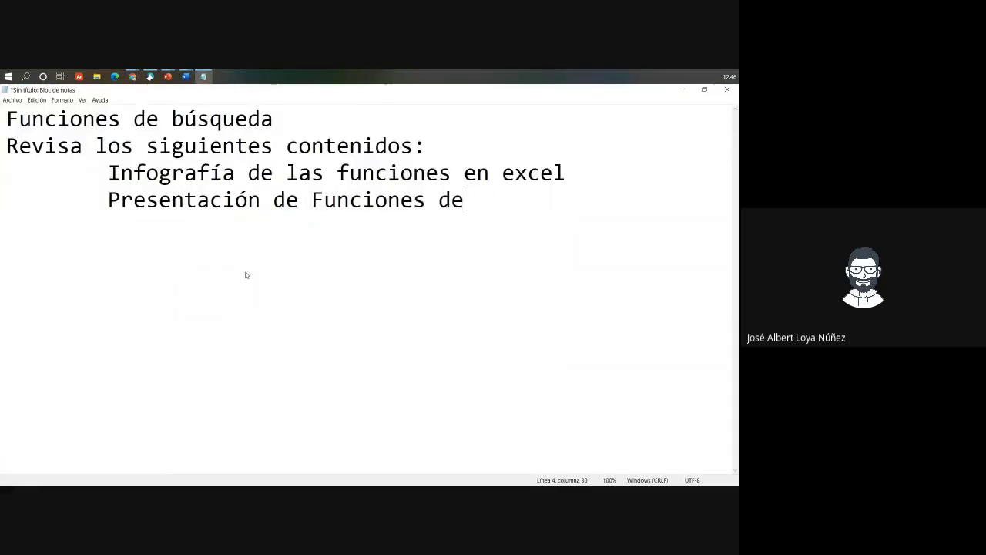
pyautogui.write(' búsqueda')
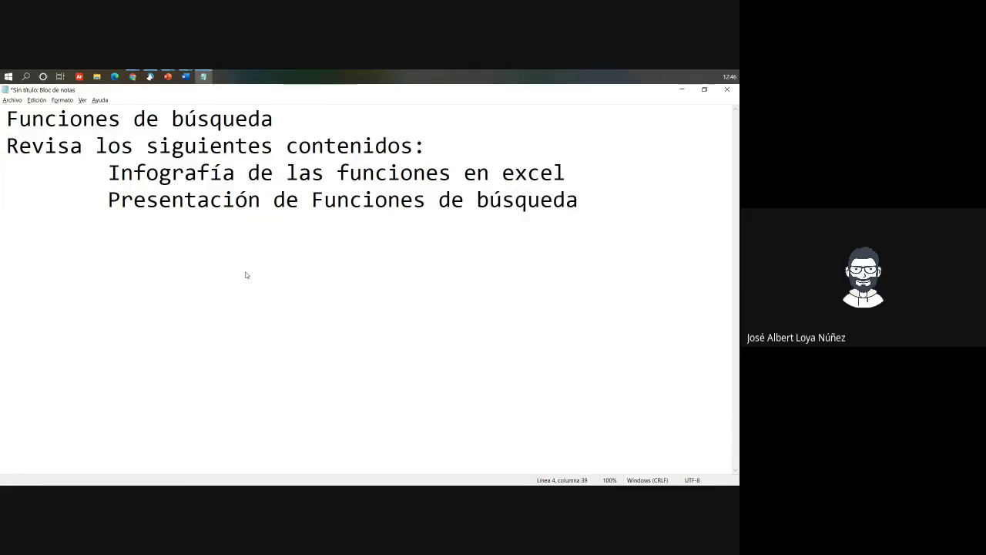
pyautogui.hotkey('shift', 'Home')
pyautogui.hotkey('shift', 'Right')
pyautogui.hotkey('shift', 'Right')
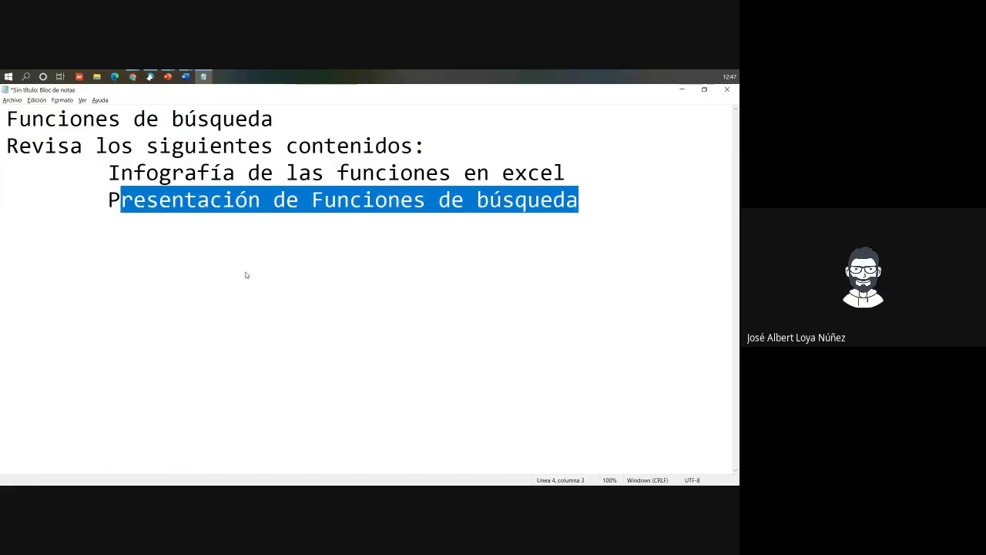
pyautogui.hotkey('shift', 'Left')
pyautogui.press('End')
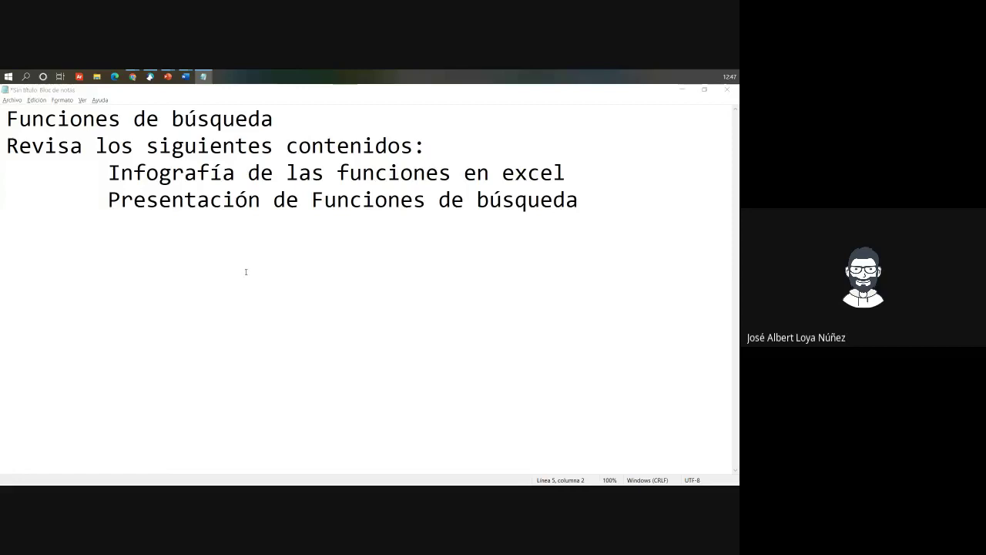
# Step: Check the Mapa mental PDF in the browser and add the indented item "Mapa mental de Microsoft Excel" to the note
pyautogui.hotkey('alt', 'Tab')
pyautogui.hotkey('ctrl', 'Tab')
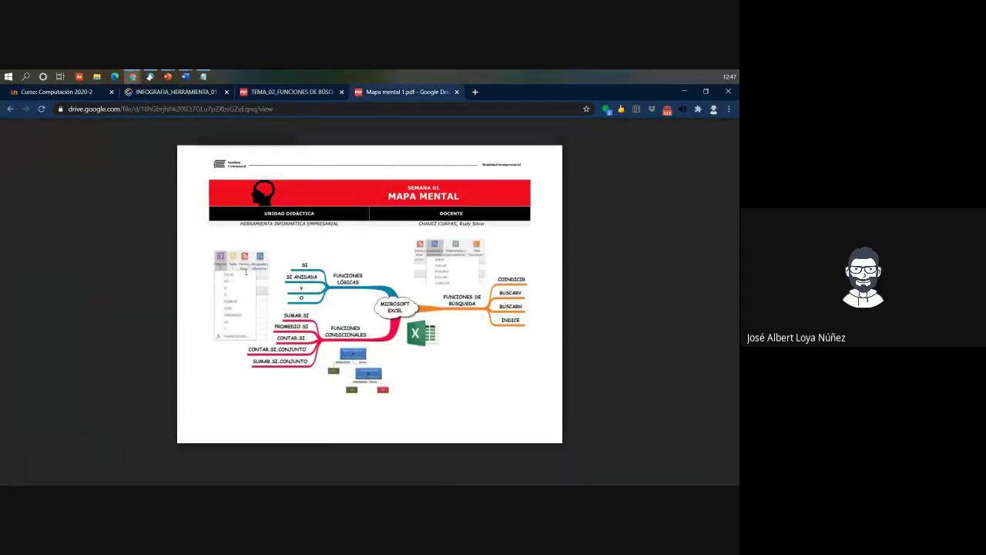
pyautogui.hotkey('alt', 'Tab')
pyautogui.write('Map')
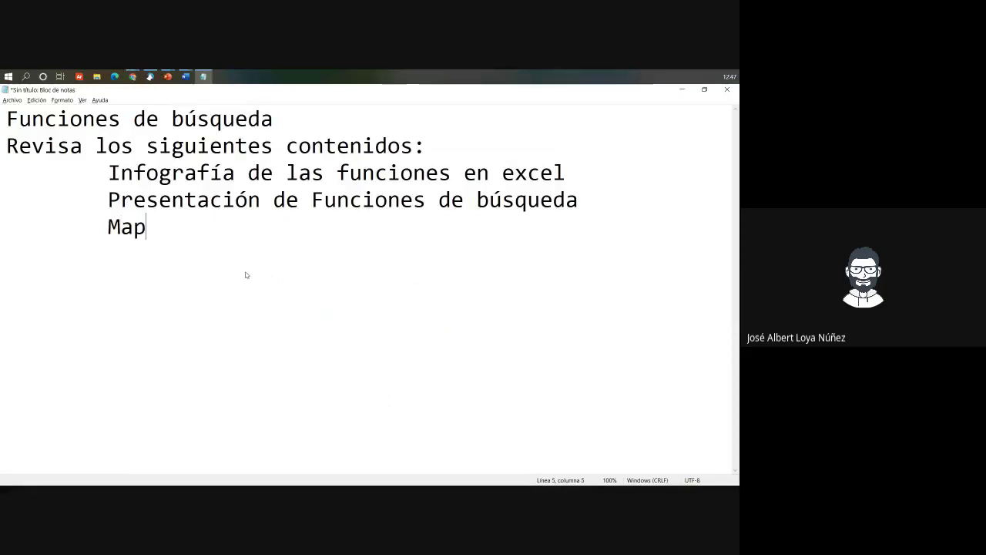
pyautogui.write('a mental ')
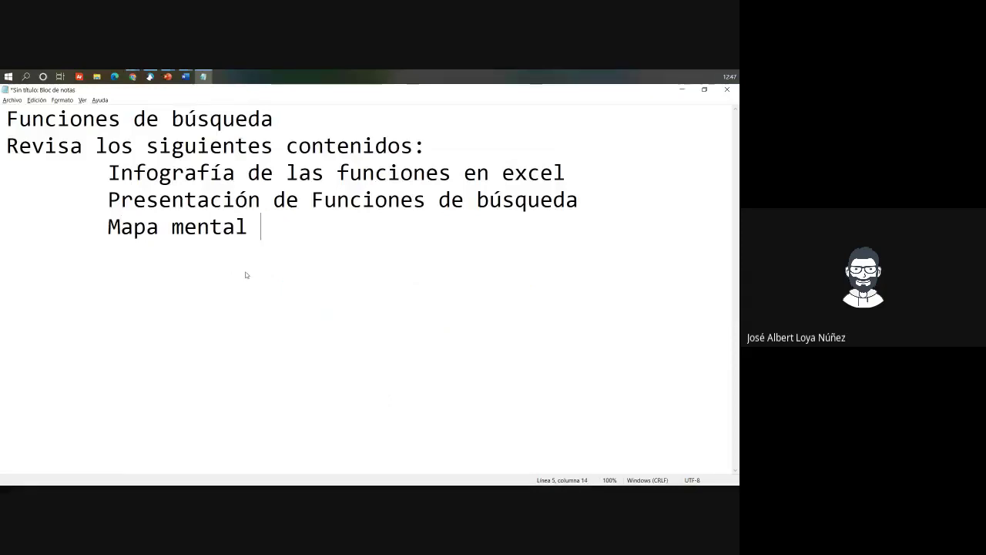
pyautogui.write('de Micros')
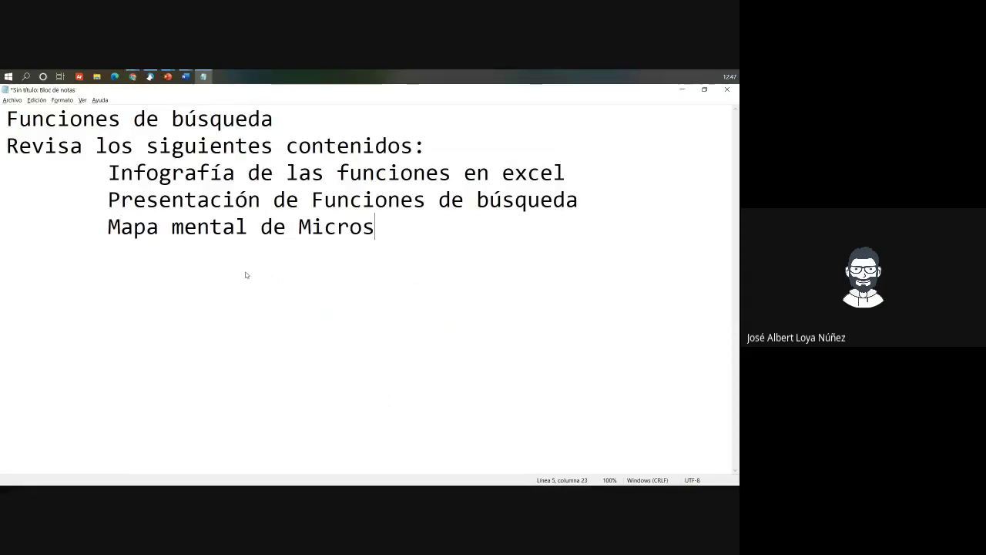
pyautogui.write('oft Ex')
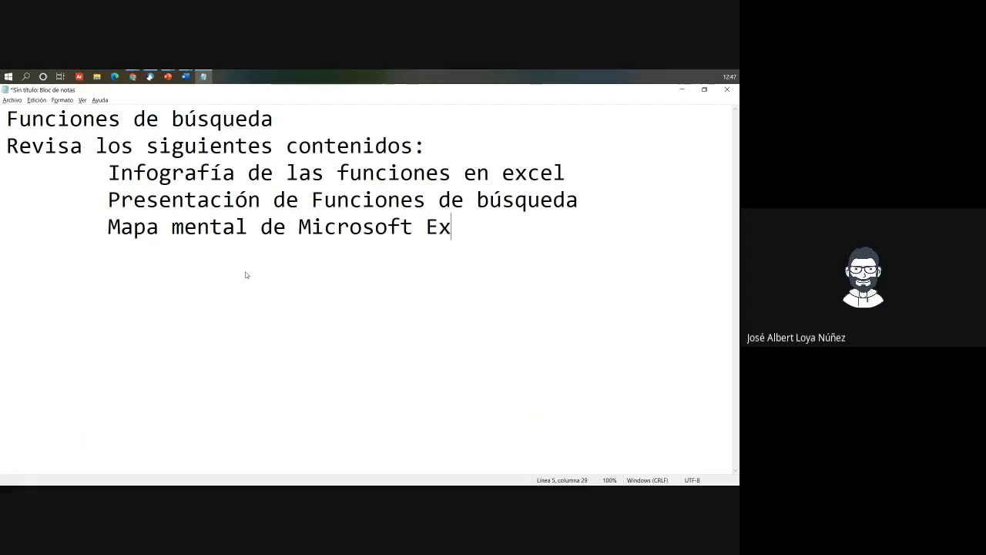
pyautogui.write('cel')
# Step: Append "(Etiqueta)" to the Funciones de búsqueda heading on the first line of the note
pyautogui.press('Up')
pyautogui.press('Up')
pyautogui.press('Up')
pyautogui.write('/')
pyautogui.press('BackSpace')
pyautogui.write('()')
pyautogui.press('Left')
pyautogui.write('<')
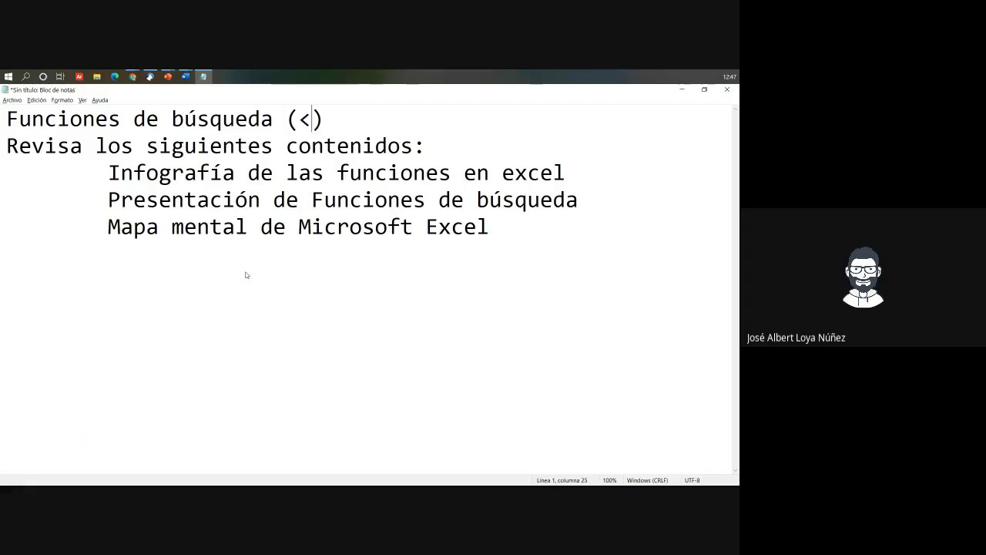
pyautogui.press('BackSpace')
pyautogui.write('Etique')
pyautogui.write('ta')
# Step: Append "(Etiqueta)" after "Revisa los siguientes contenidos:" on the second line of the note
pyautogui.press('Down')
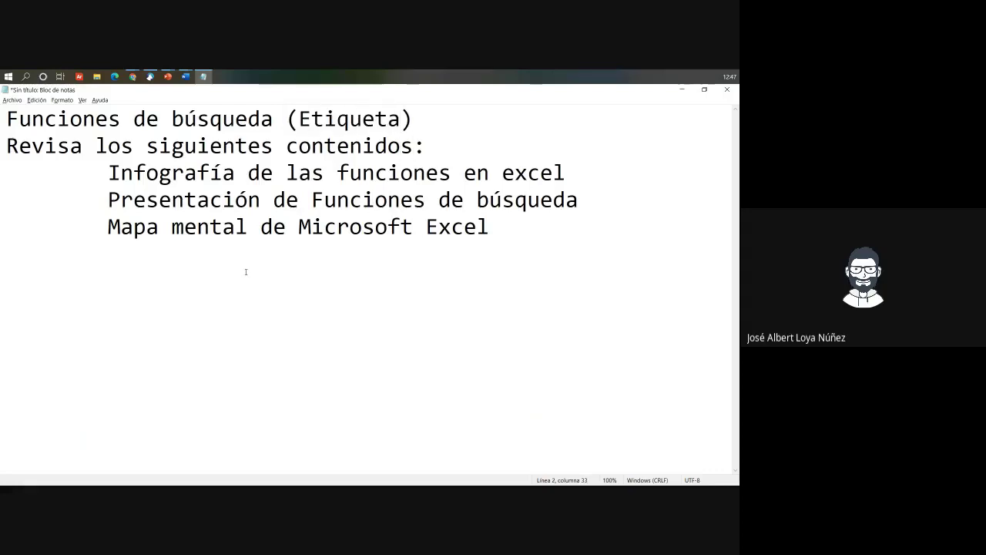
pyautogui.write('()')
pyautogui.press('BackSpace')
pyautogui.press('BackSpace')
pyautogui.press('Right')
pyautogui.write('()')
pyautogui.press('Left')
pyautogui.write('Etiqueta')
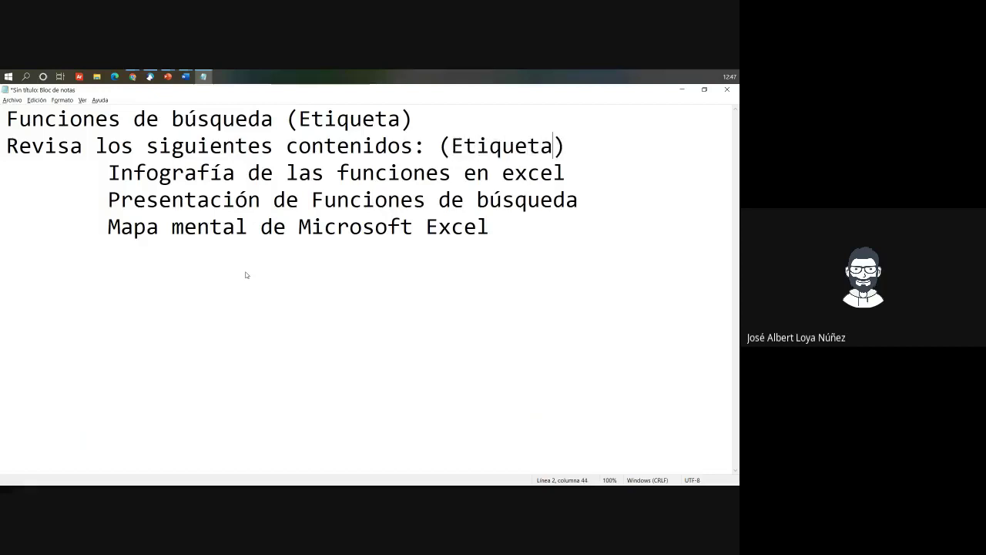
# Step: Append "(URL)" to the Infografía, Presentación and Mapa mental items in the note
pyautogui.write('()')
pyautogui.write('URL')
pyautogui.write('()')
pyautogui.write('UL')
pyautogui.press('BackSpace')
pyautogui.write('RL')
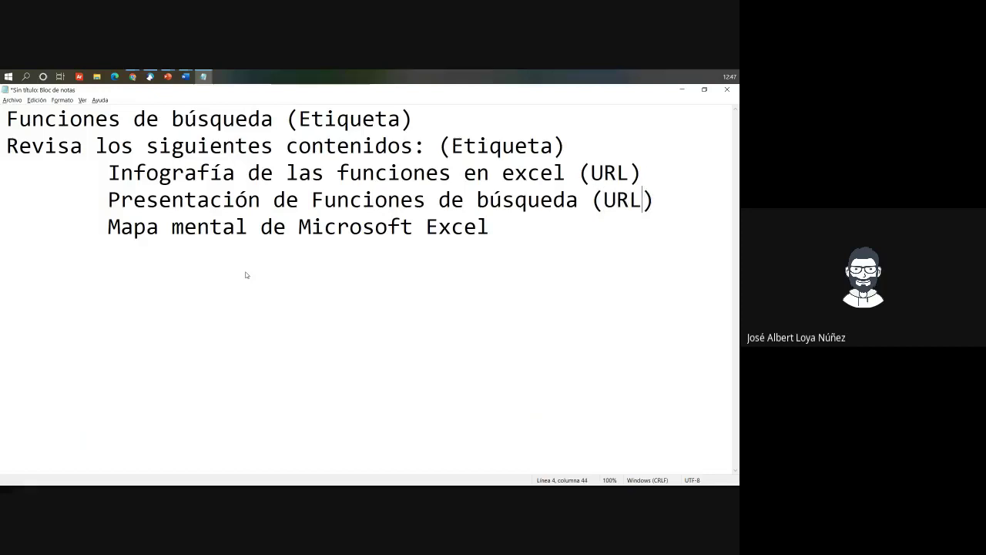
pyautogui.write(' ()')
pyautogui.press('Left')
pyautogui.write('URl')
pyautogui.press('BackSpace')
pyautogui.write('L')
# Step: Switch to the browser and review the Excel functions infographic, the mind map and the search functions presentation
pyautogui.hotkey('alt', 'Tab')
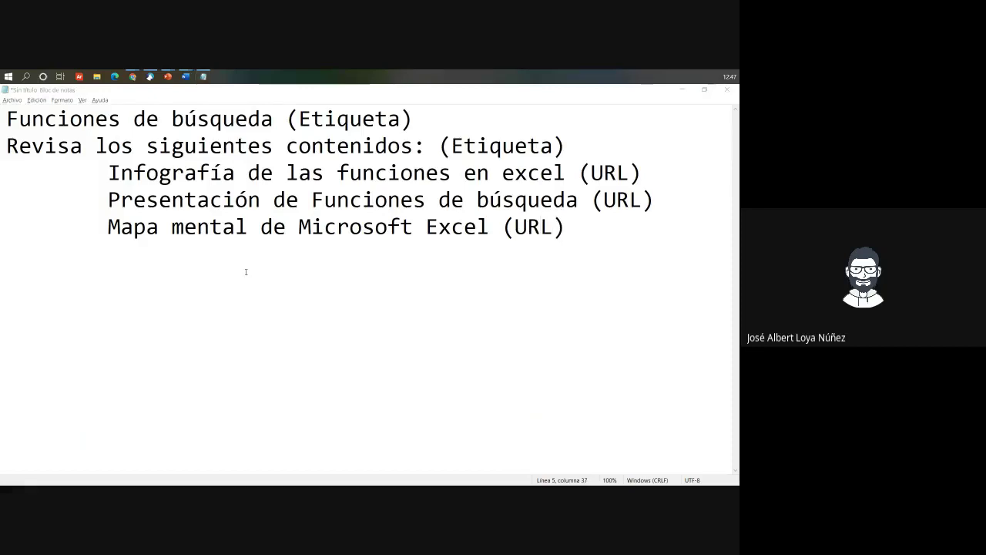
pyautogui.hotkey('ctrl', 'Tab')
pyautogui.hotkey('ctrl', 'Tab')
pyautogui.hotkey('ctrl', 'Tab')
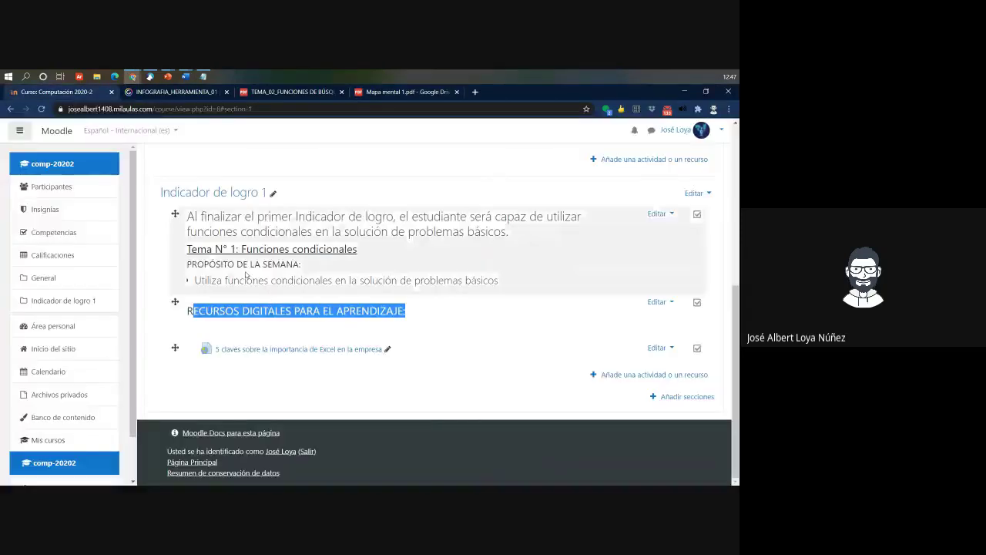
pyautogui.hotkey('ctrl', 'shift', 'Tab')
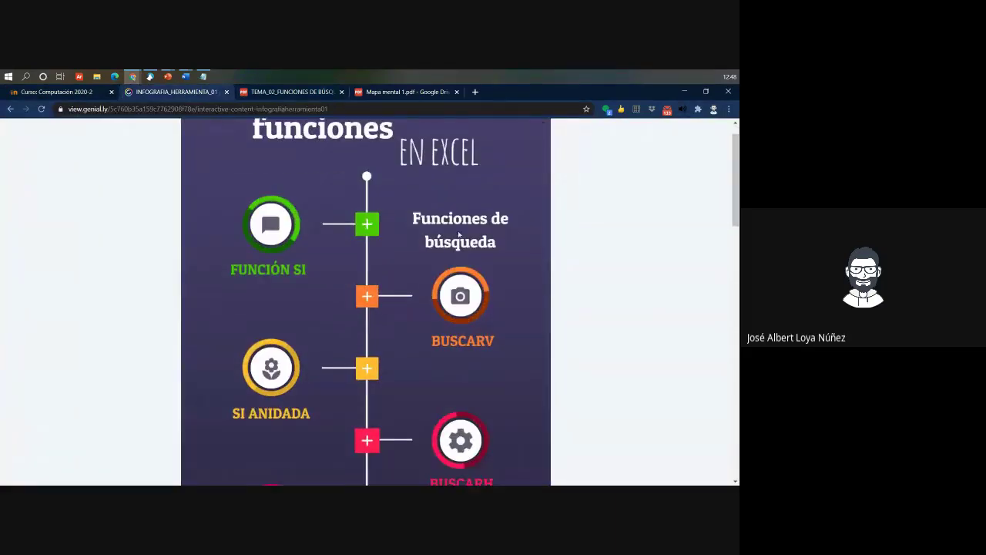
pyautogui.scroll(-15, 428, 354)
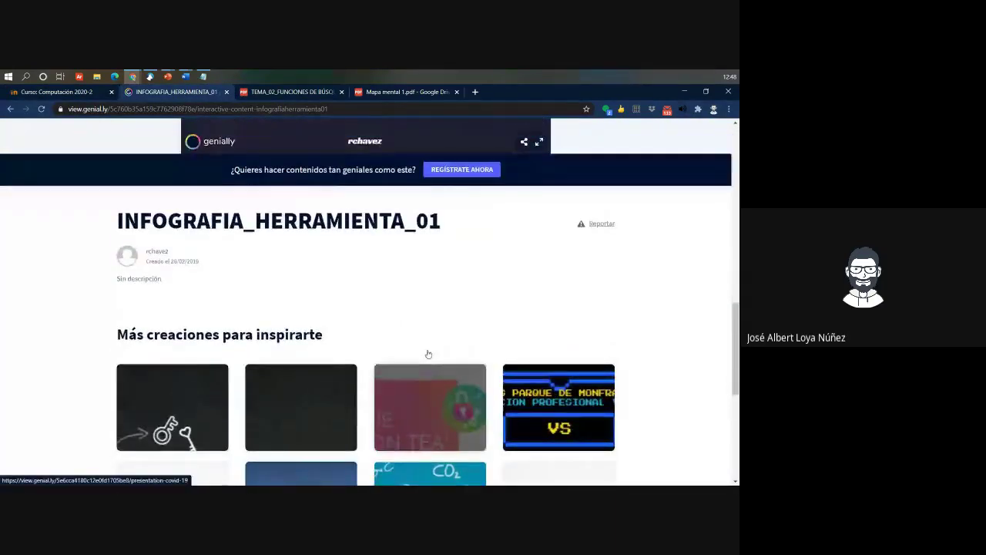
pyautogui.scroll(3, 429, 354)
pyautogui.scroll(4, 429, 354)
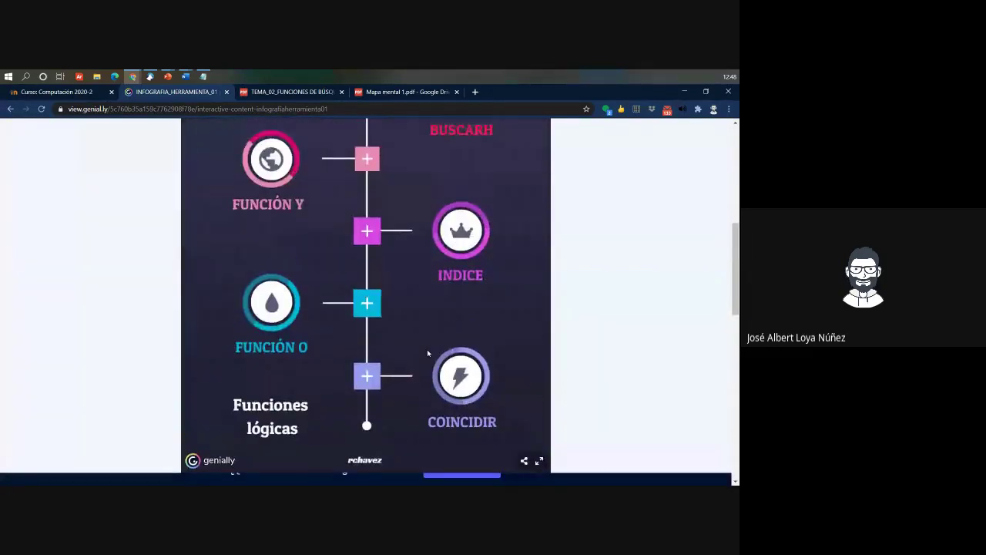
pyautogui.scroll(3, 428, 354)
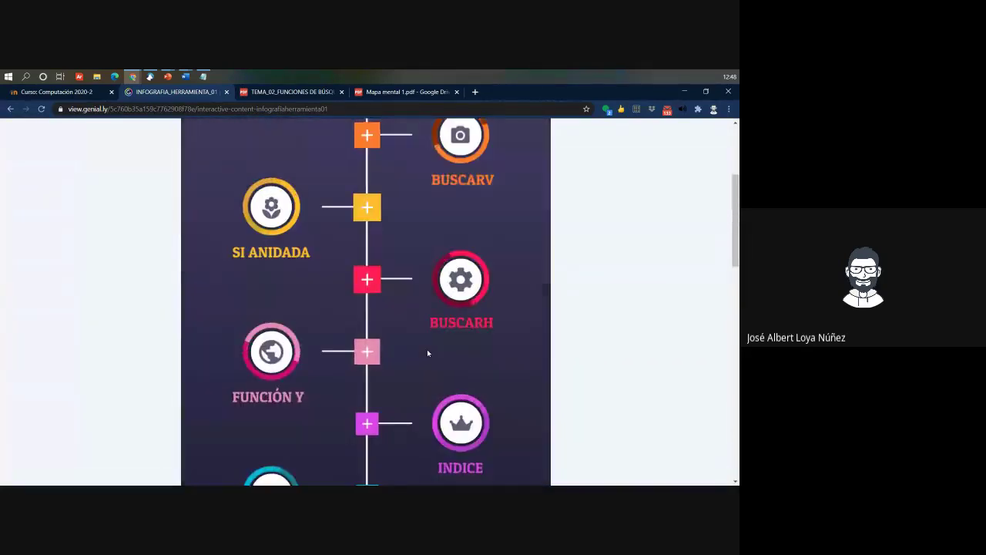
pyautogui.scroll(3, 428, 353)
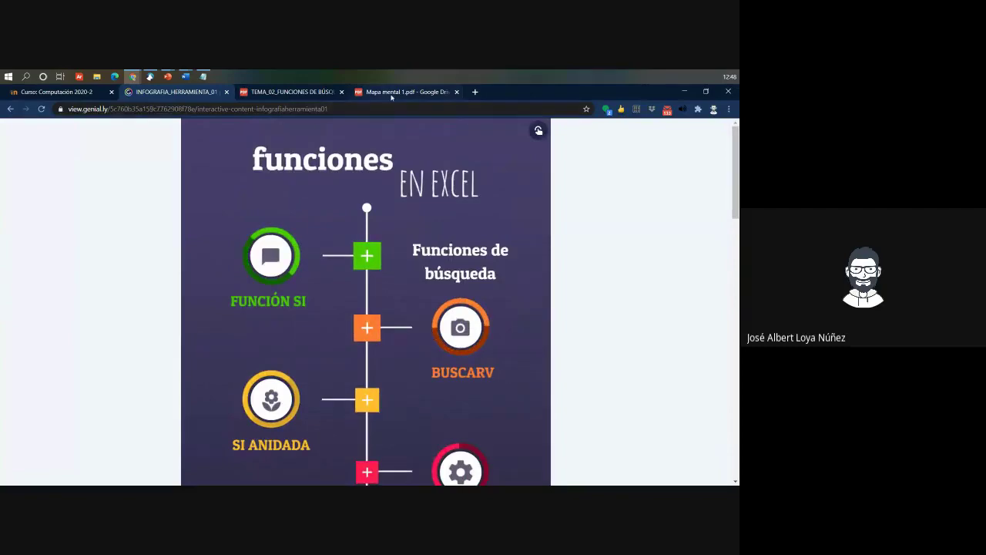
pyautogui.click(381, 94)
pyautogui.click(271, 94)
pyautogui.click(173, 92)
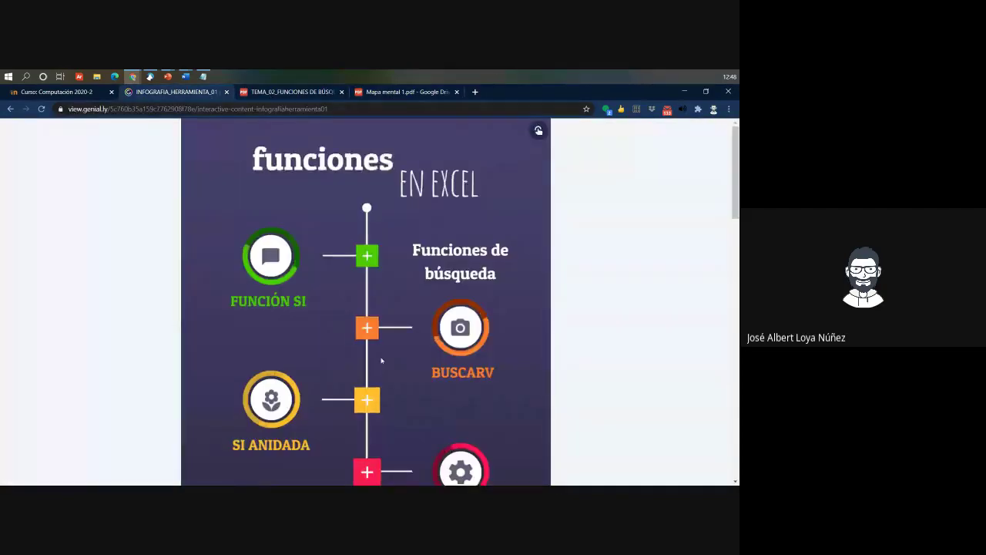
# Step: Switch to Notepad and append "(Página) (Etiqueta)" to the "Infografía de las funciones en excel (URL)" line
pyautogui.scroll(-10, 382, 360)
pyautogui.scroll(2, 550, 297)
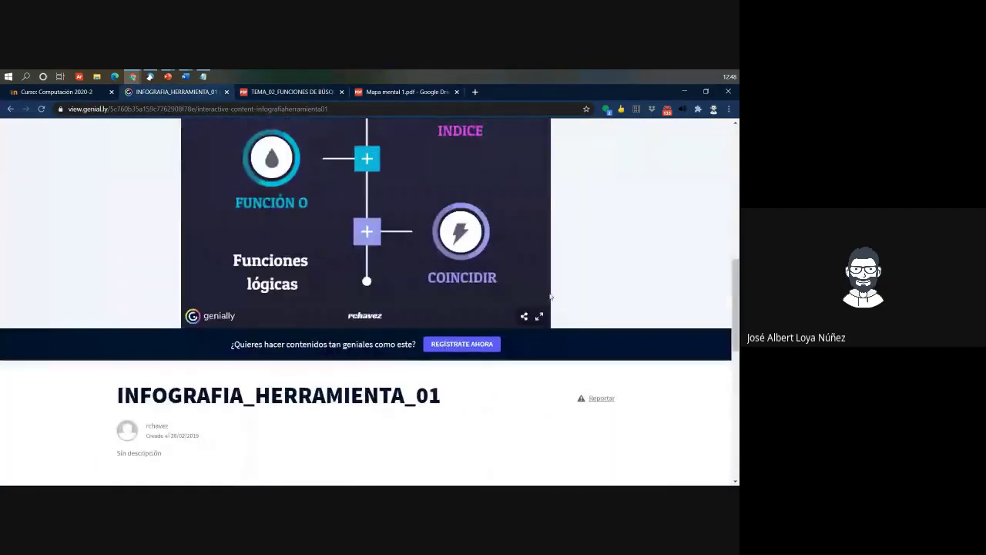
pyautogui.hotkey('alt', 'Tab')
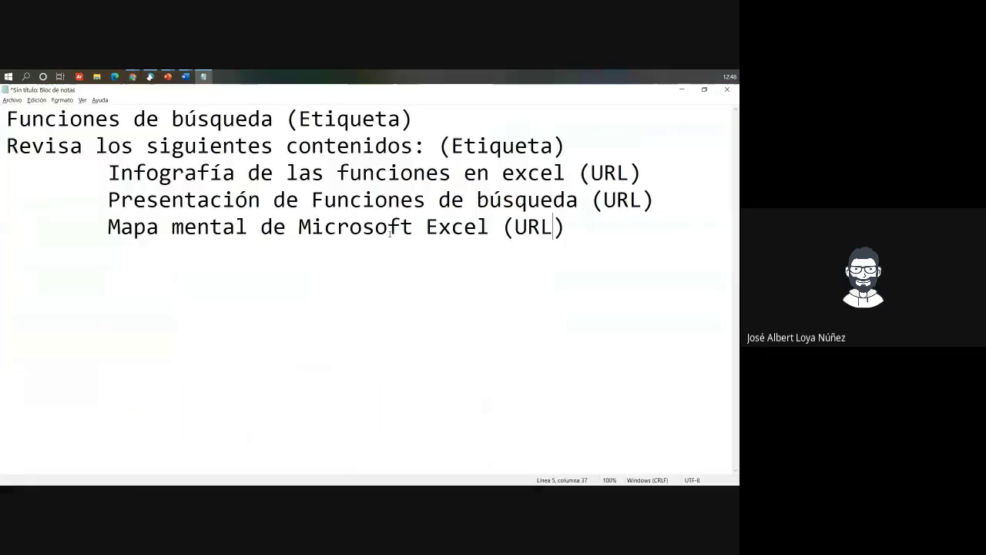
pyautogui.moveTo(120, 173); pyautogui.dragTo(643, 172)
pyautogui.click(644, 176)
pyautogui.write('()')
pyautogui.press('Left')
pyautogui.write('Página')
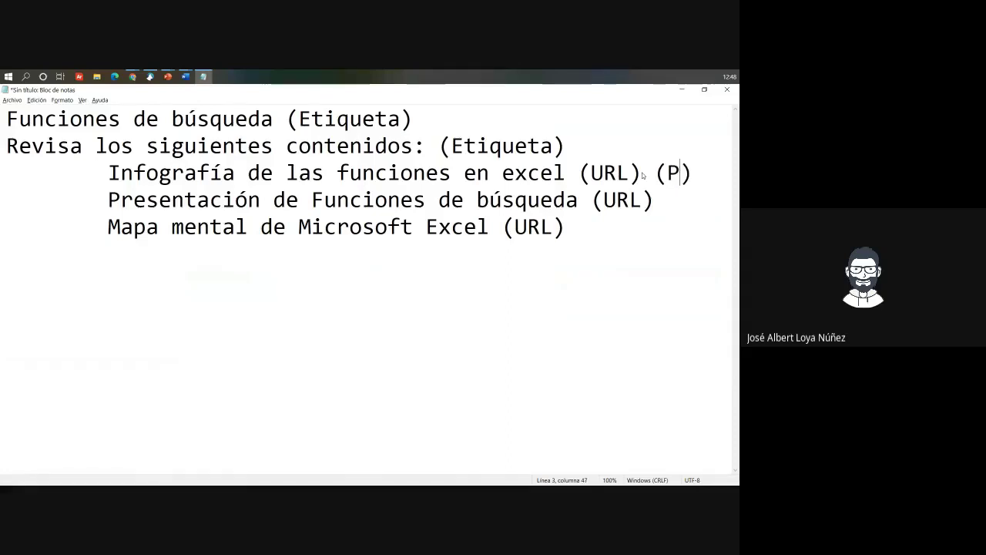
pyautogui.press('Right')
pyautogui.write('()')
pyautogui.press('Left')
pyautogui.write('Etiqueta')
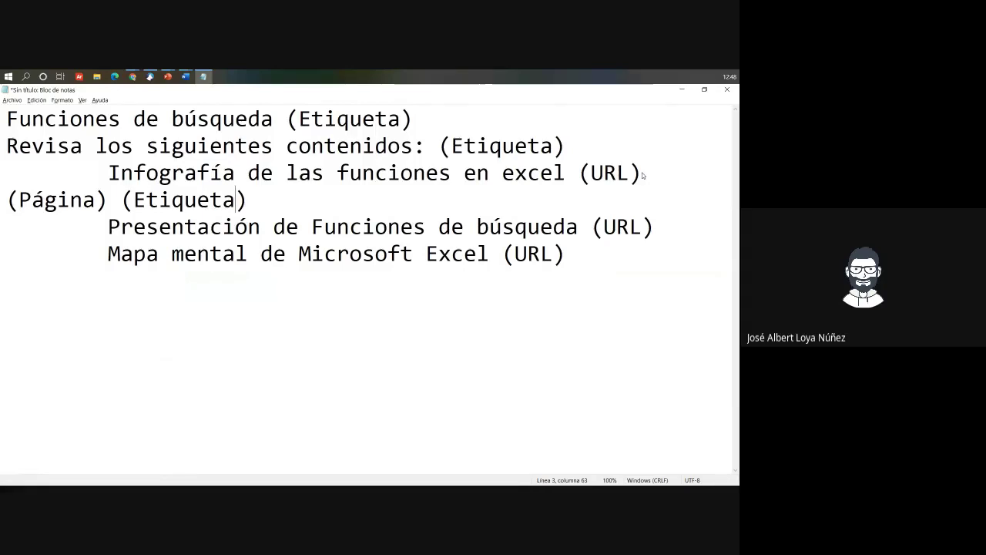
pyautogui.click(278, 225)
pyautogui.moveTo(248, 201); pyautogui.dragTo(105, 177)
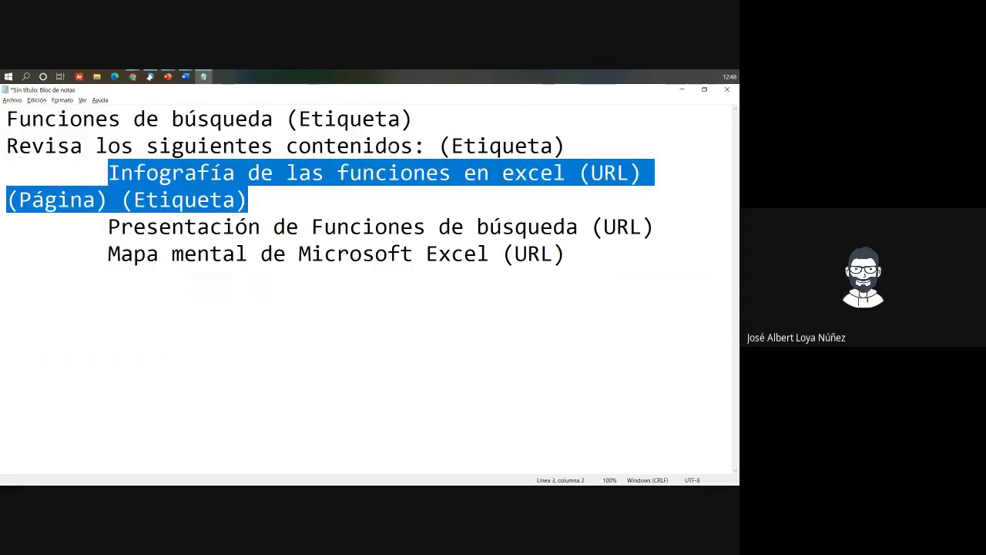
# Step: Switch to the Moodle course in Chrome and start a new Etiqueta resource in the "Indicador de logro 1" section
pyautogui.hotkey('alt', 'Tab')
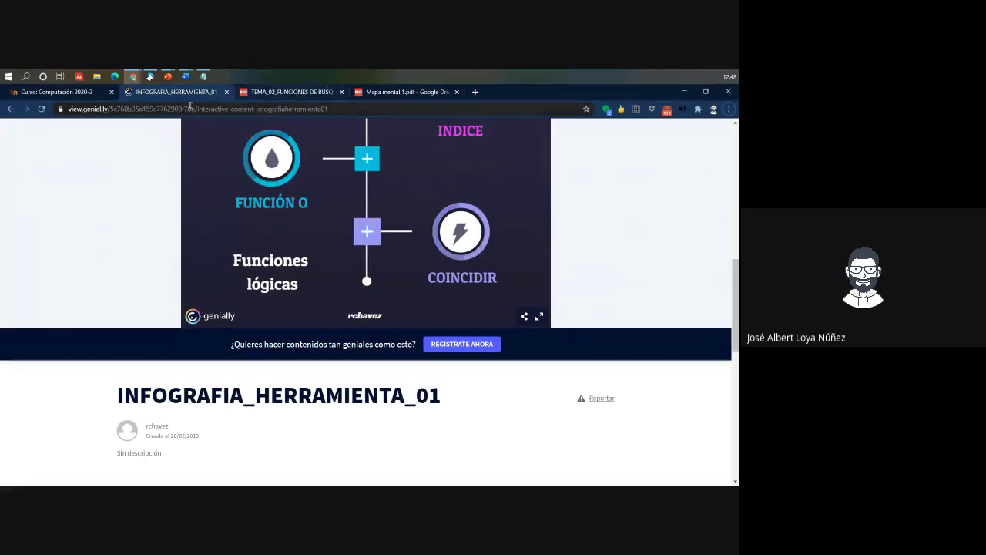
pyautogui.click(73, 92)
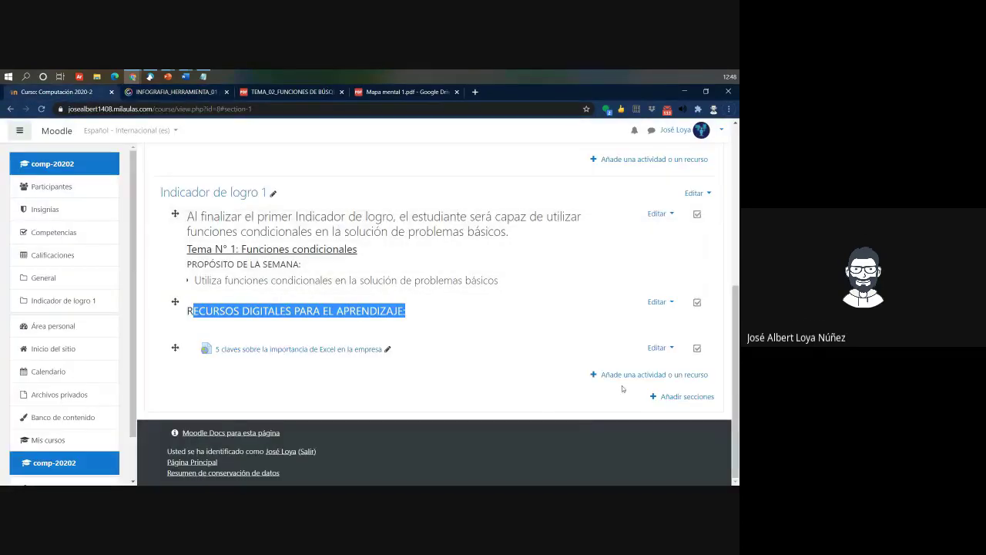
pyautogui.click(619, 385)
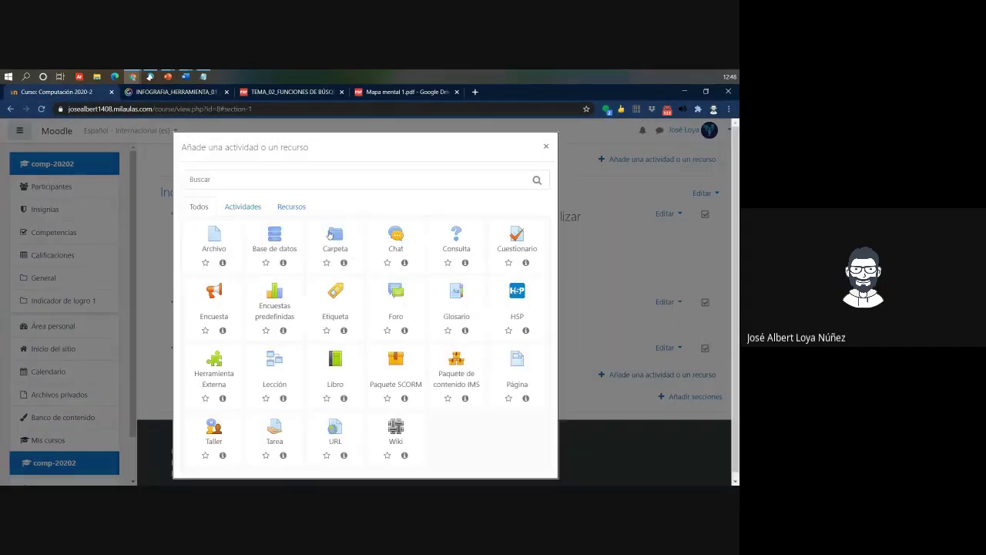
pyautogui.click(292, 207)
pyautogui.click(344, 248)
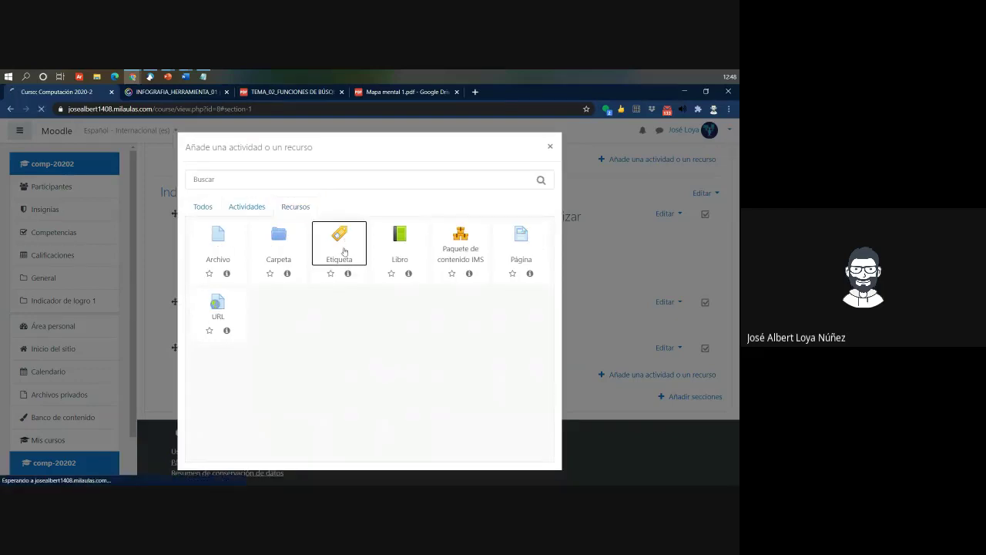
# Step: Copy the "Funciones de búsqueda" and "Revisa los siguientes contenidos:" lines from Notepad into the new label's text
pyautogui.hotkey('alt', 'Tab')
pyautogui.click(440, 173)
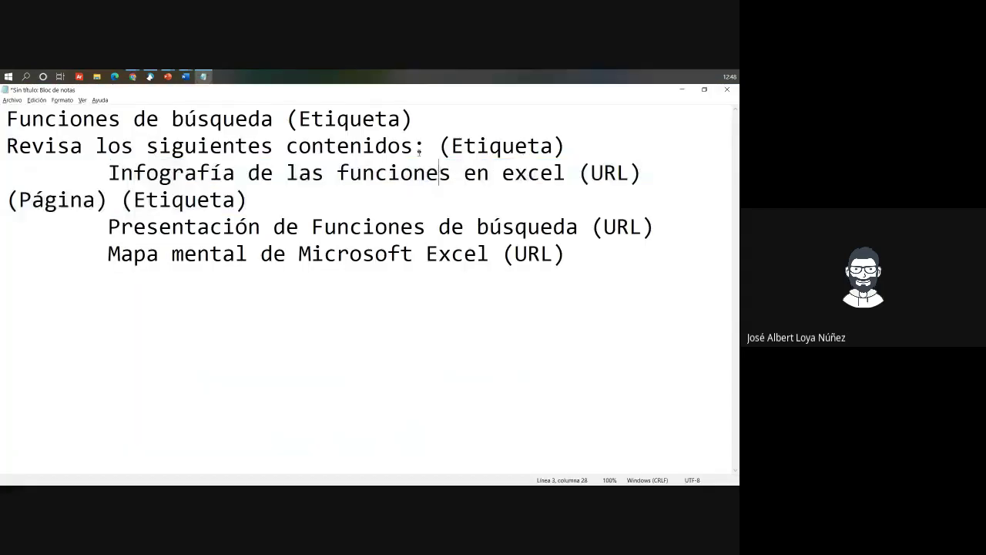
pyautogui.moveTo(569, 146); pyautogui.dragTo(7, 119)
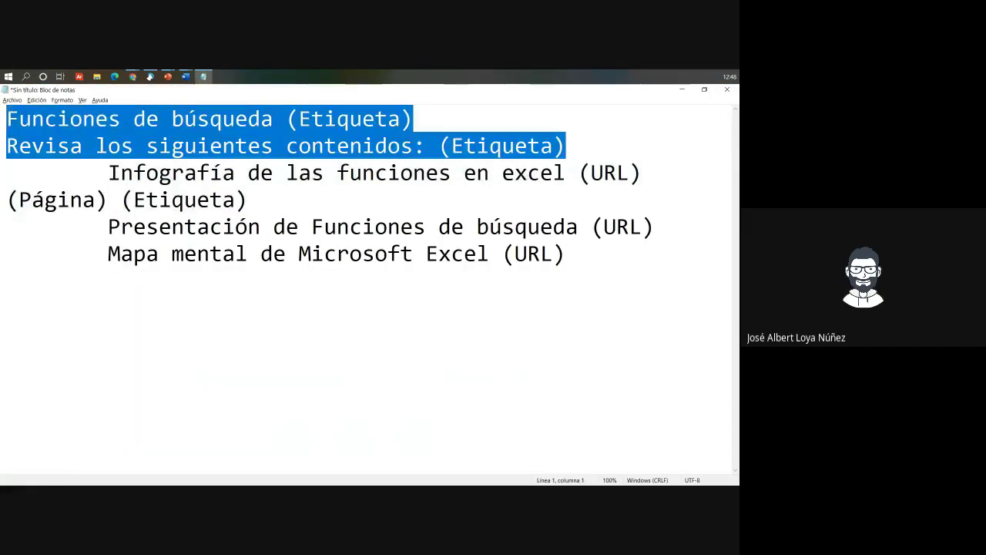
pyautogui.hotkey('alt', 'Tab')
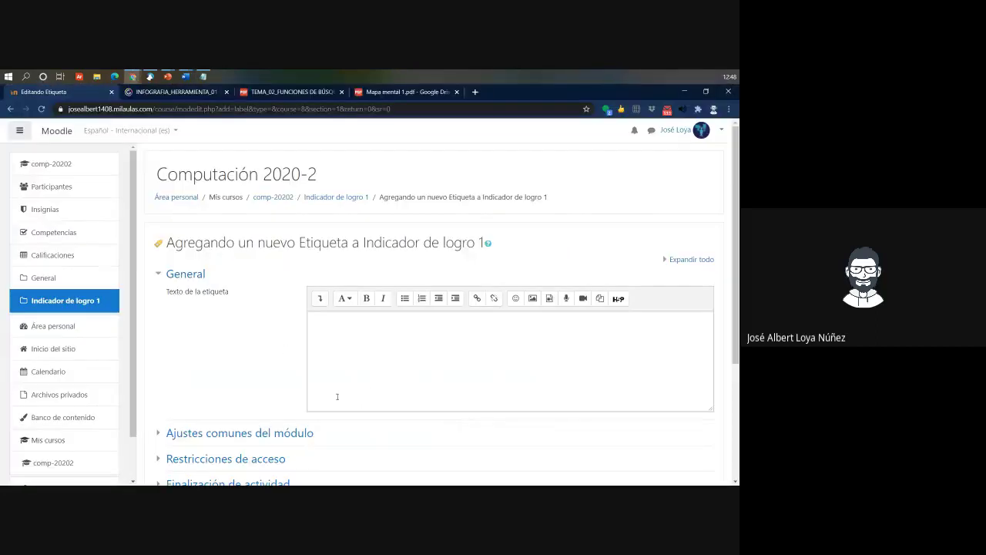
pyautogui.click(423, 368)
pyautogui.write('Funciones de búsqueda (Etiqueta) Revisa los siguientes contenidos: (Etiqueta)')
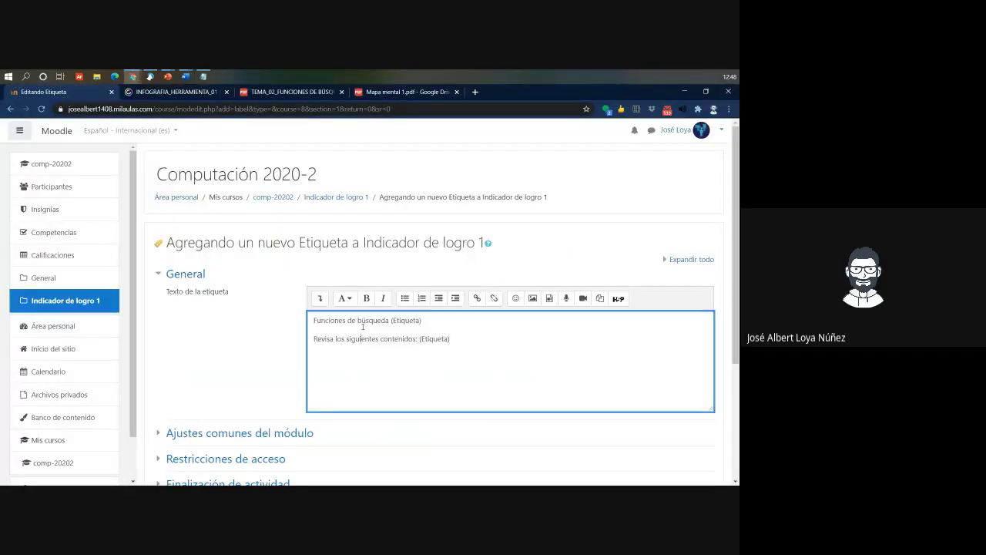
# Step: Remove the "(Etiqueta)" note from both lines of the label text, keeping them as separate lines
pyautogui.moveTo(470, 332); pyautogui.dragTo(285, 311)
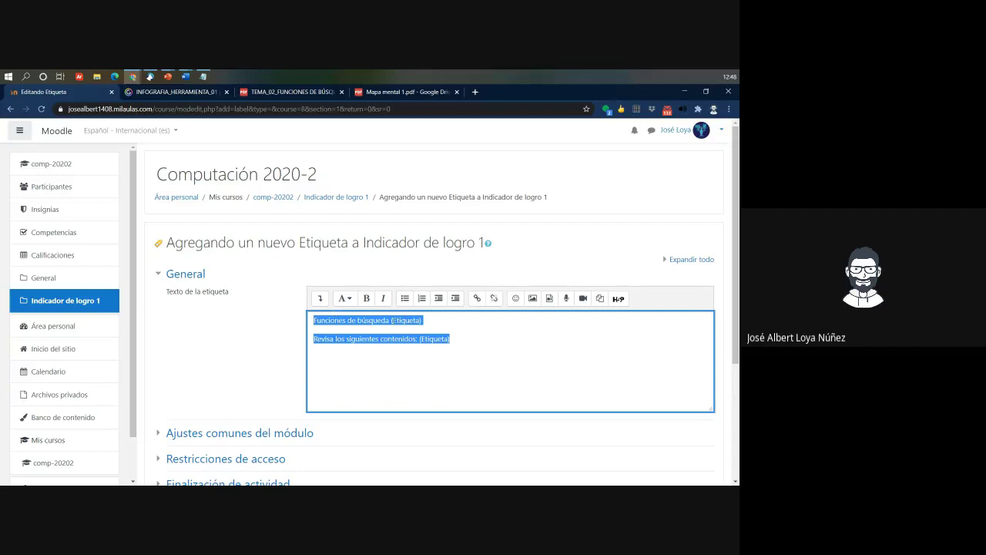
pyautogui.moveTo(392, 320); pyautogui.dragTo(476, 324)
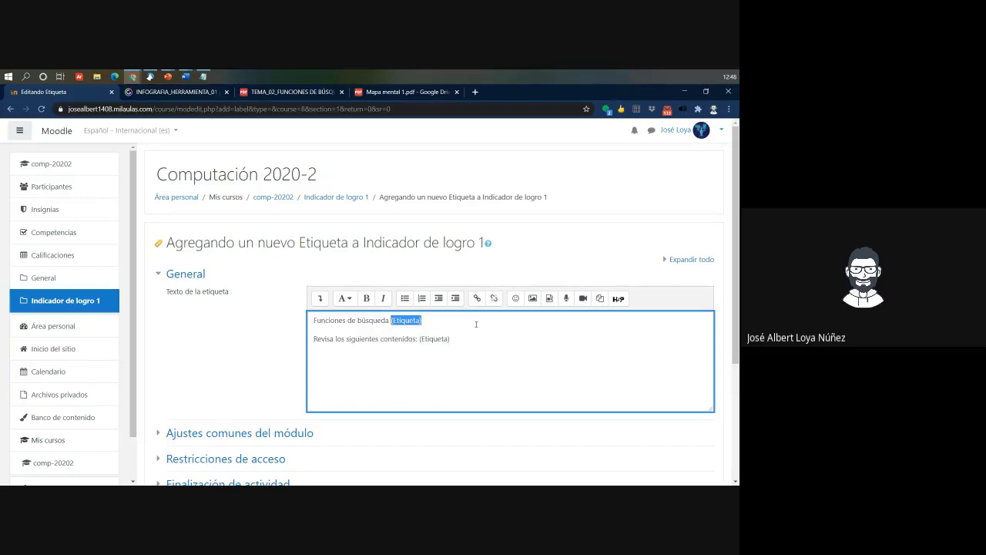
pyautogui.press('Delete')
pyautogui.press('Delete')
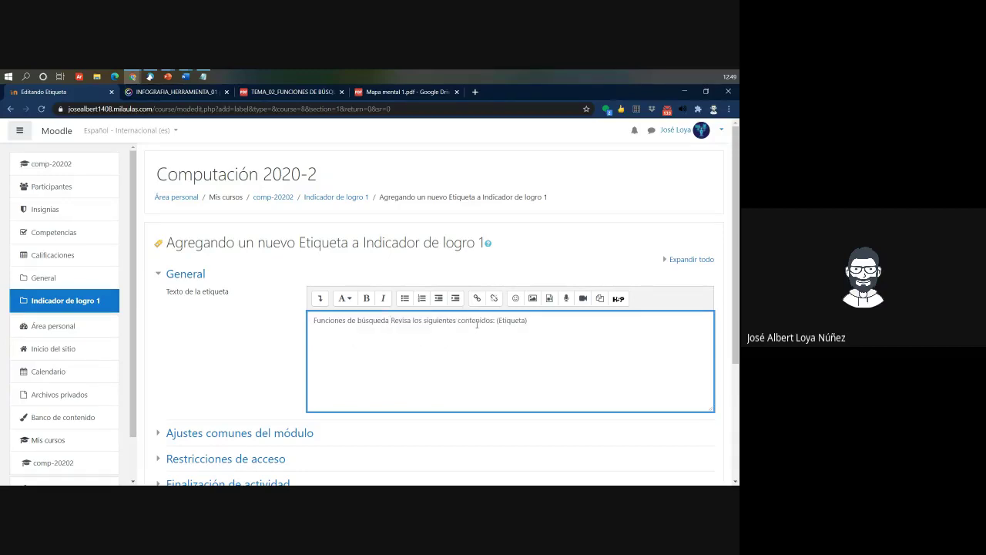
pyautogui.press('Return')
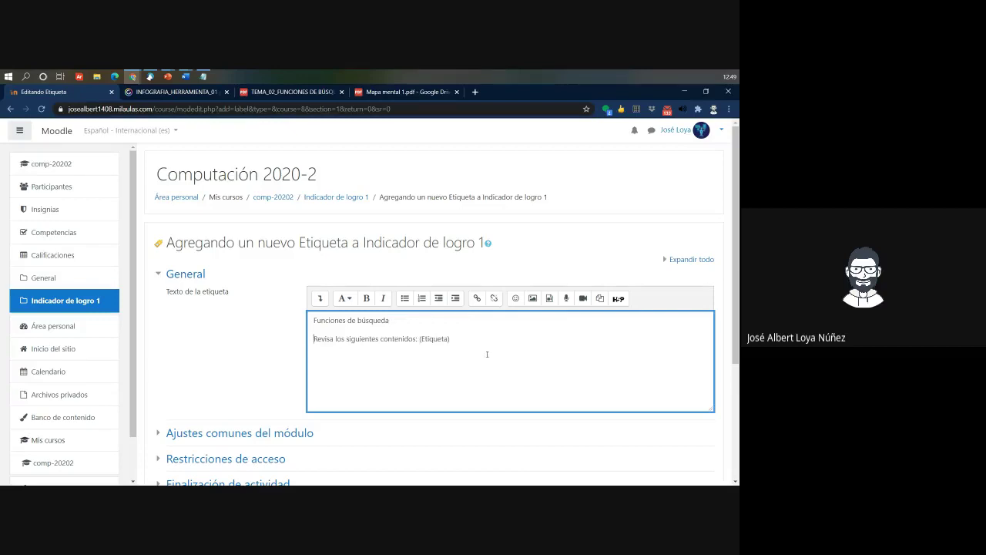
pyautogui.moveTo(452, 346); pyautogui.dragTo(420, 340)
pyautogui.press('Delete')
# Step: Format both lines of the label text as a bulleted list
pyautogui.hotkey('ctrl', 'a')
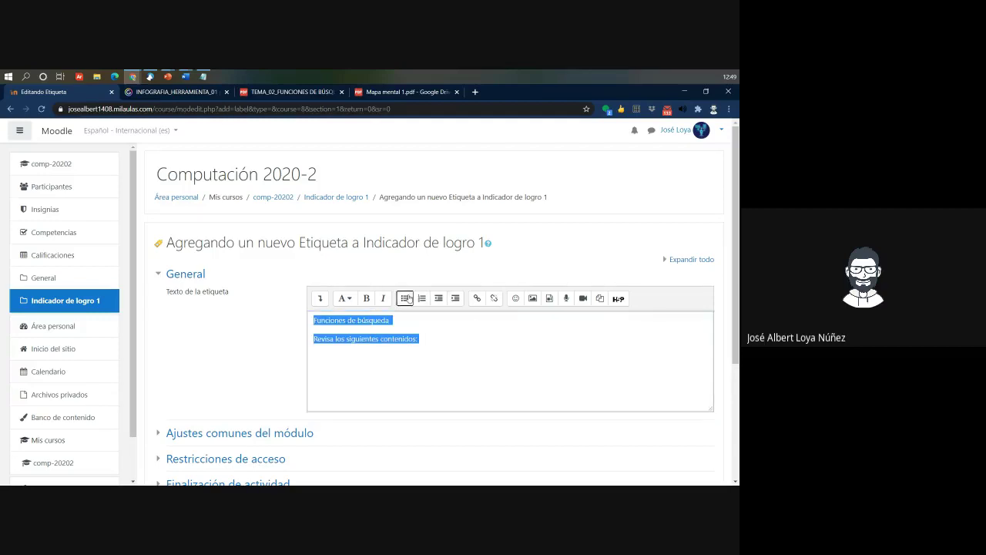
pyautogui.click(405, 298)
pyautogui.click(429, 339)
# Step: Apply Encabezado (largo) to "Funciones de búsqueda" and Encabezado (pequeño) to "Revisa los siguientes contenidos:"
pyautogui.moveTo(407, 319); pyautogui.dragTo(309, 318)
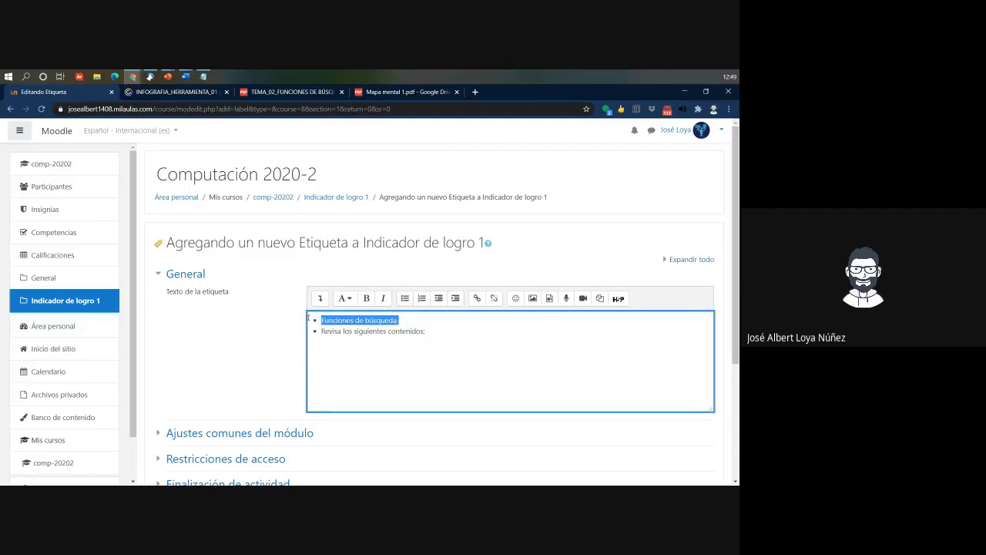
pyautogui.click(346, 302)
pyautogui.click(354, 322)
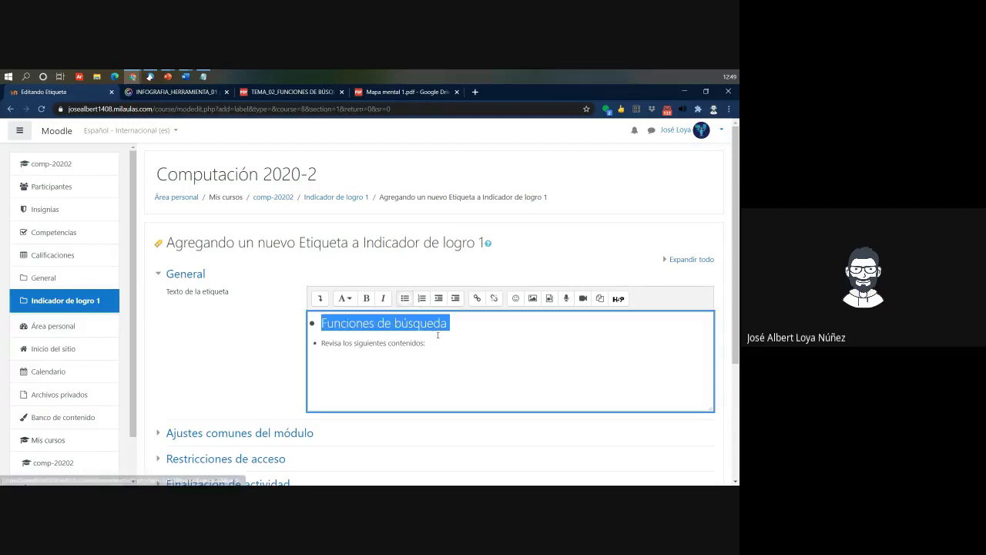
pyautogui.moveTo(444, 341); pyautogui.dragTo(324, 343)
pyautogui.click(345, 298)
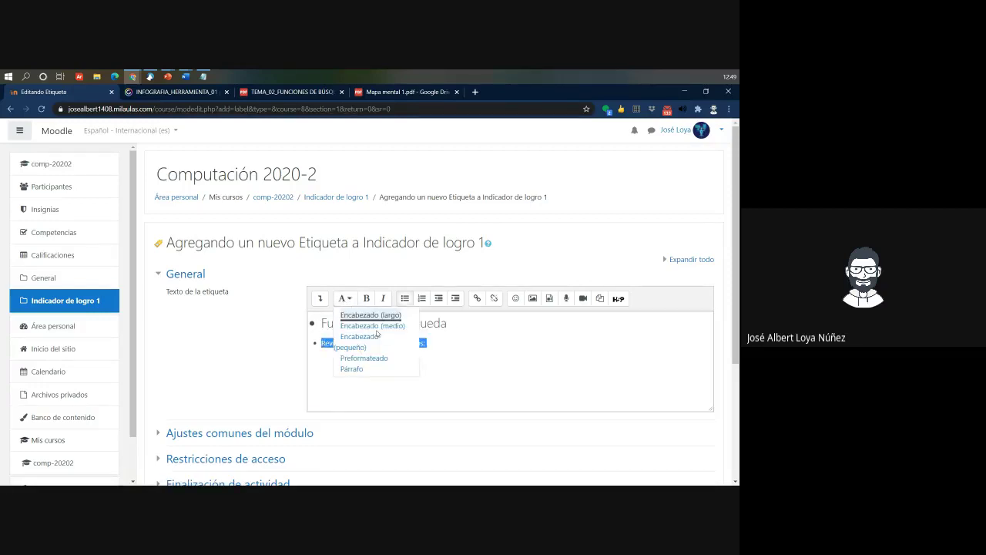
pyautogui.click(360, 337)
pyautogui.click(495, 345)
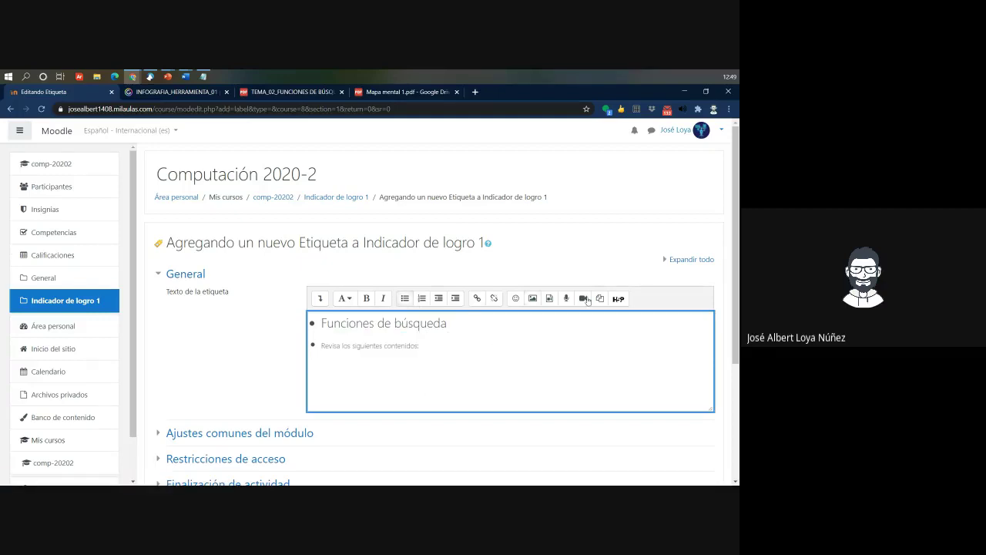
# Step: Indent the "Revisa los siguientes contenidos:" bullet one level, then save the label and return to the course
pyautogui.click(321, 298)
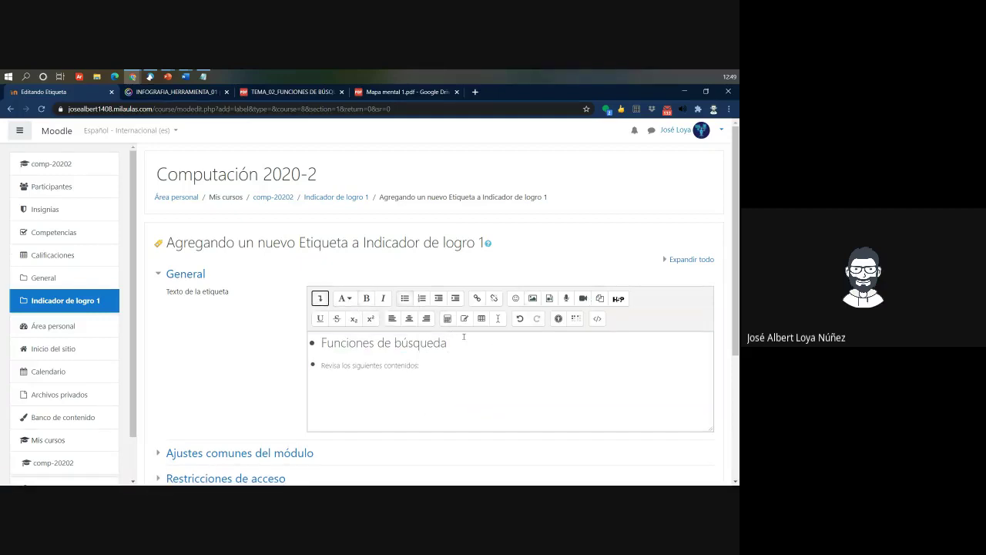
pyautogui.click(456, 298)
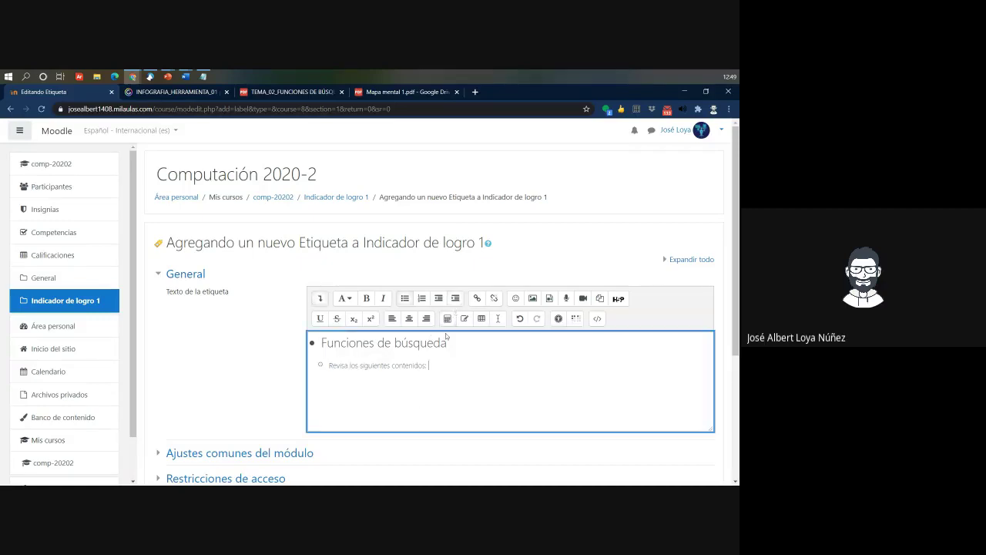
pyautogui.scroll(-2, 253, 397)
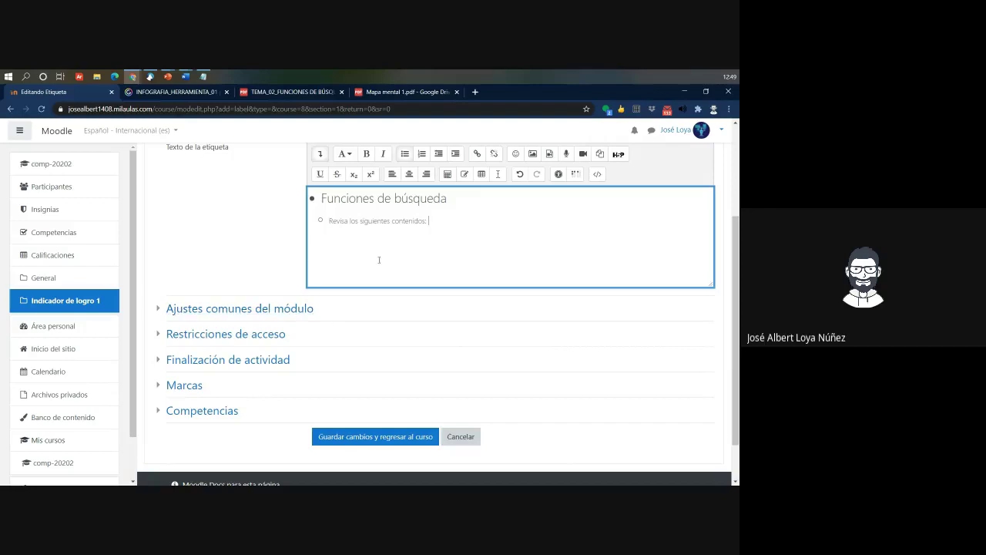
pyautogui.click(345, 437)
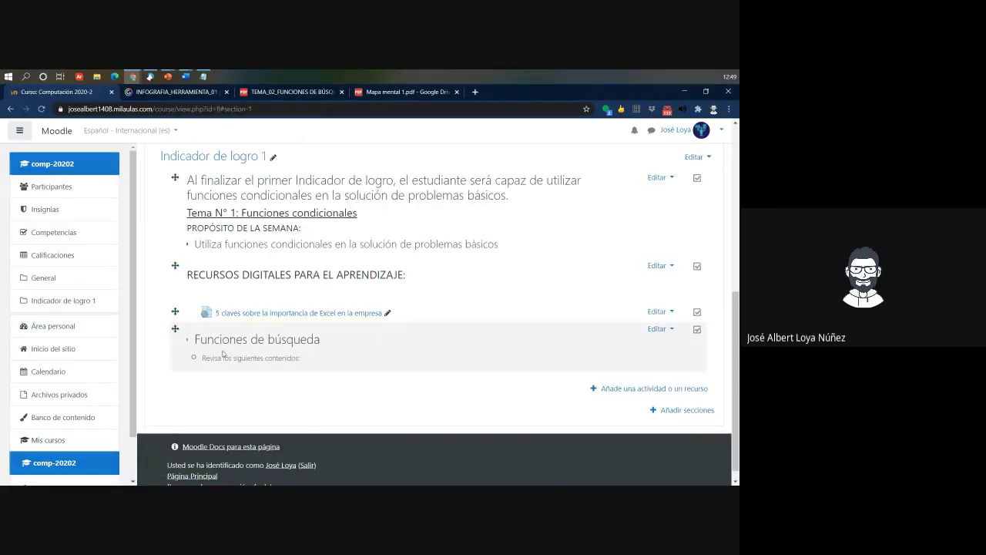
pyautogui.moveTo(194, 333); pyautogui.dragTo(308, 365)
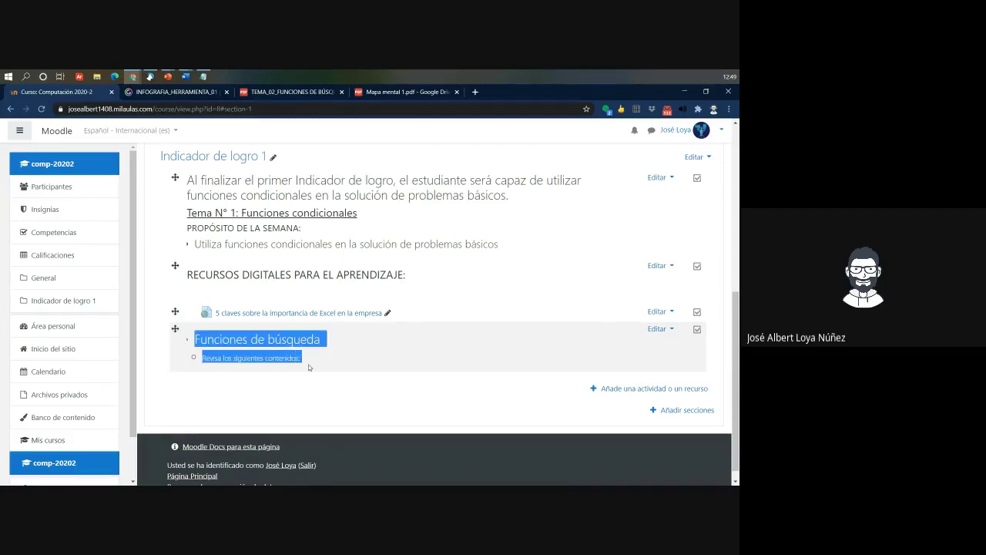
pyautogui.click(666, 429)
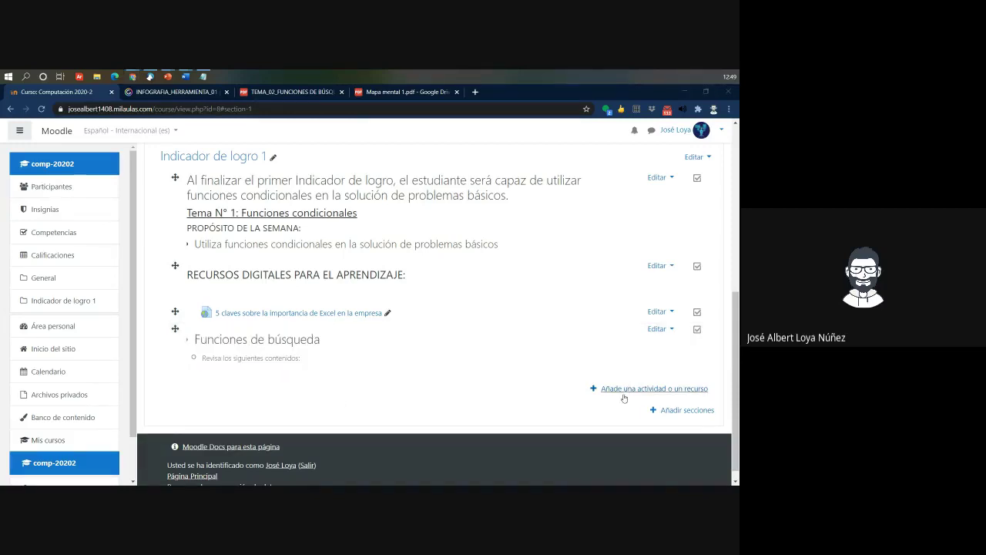
# Step: Switch to Notepad and copy the text "Infografía de las funciones en excel (URL)"
pyautogui.hotkey('alt', 'Tab')
pyautogui.click(339, 280)
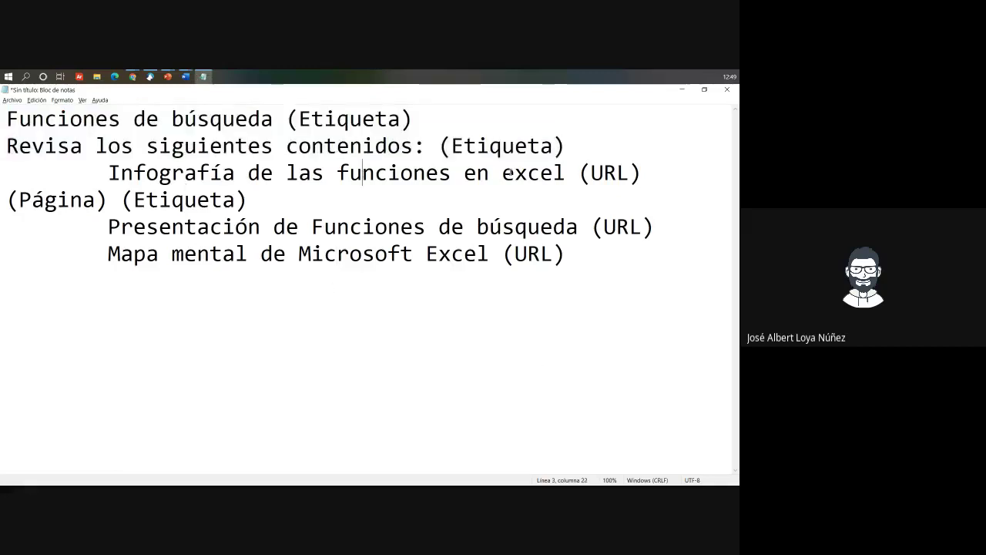
pyautogui.click(223, 173)
pyautogui.moveTo(117, 173); pyautogui.dragTo(572, 177)
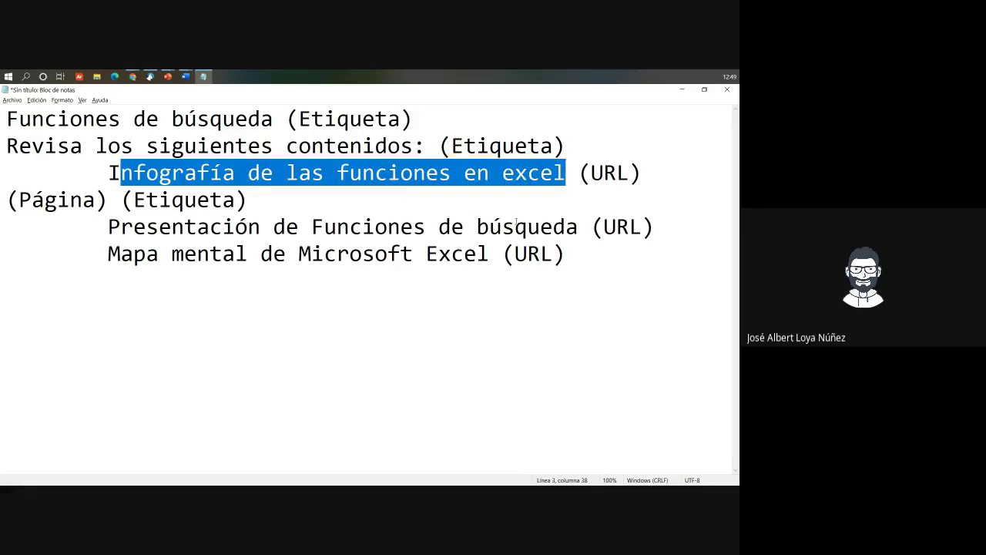
pyautogui.click(412, 206)
pyautogui.moveTo(109, 173); pyautogui.dragTo(642, 173)
pyautogui.hotkey('ctrl', 'c')
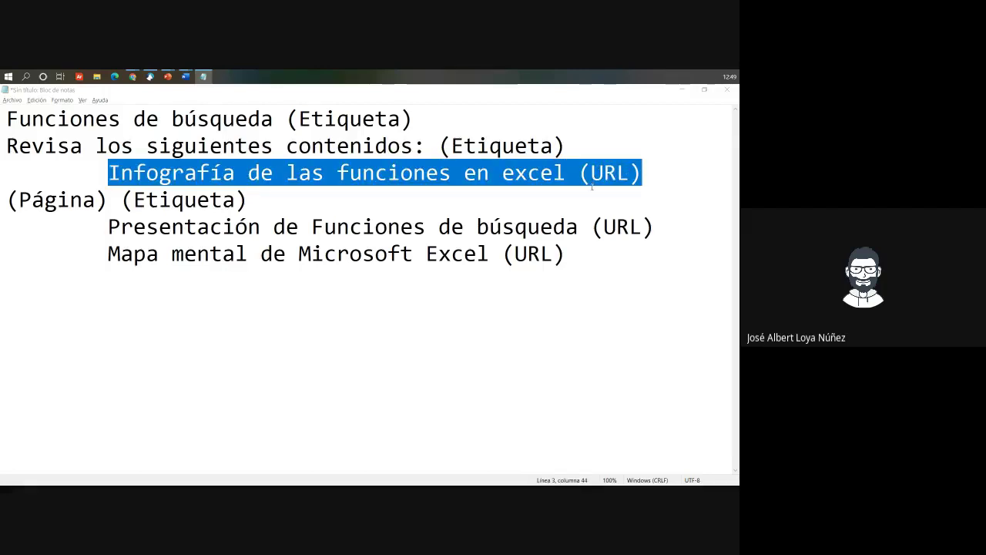
# Step: Back in the Moodle course, add a URL resource to Indicador de logro 1 and name it "Infografía de las funciones en excel (URL)"
pyautogui.hotkey('alt', 'Tab')
pyautogui.click(617, 390)
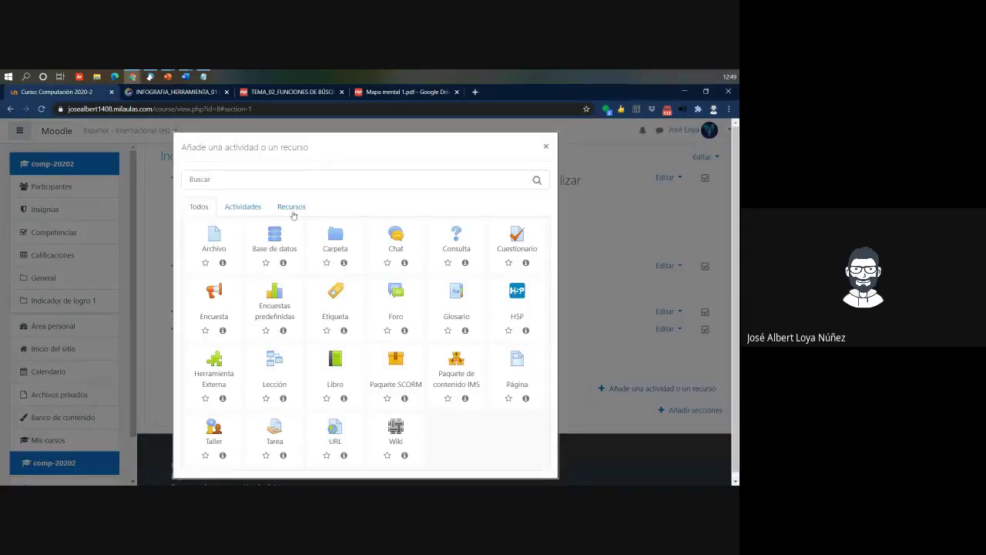
pyautogui.click(292, 208)
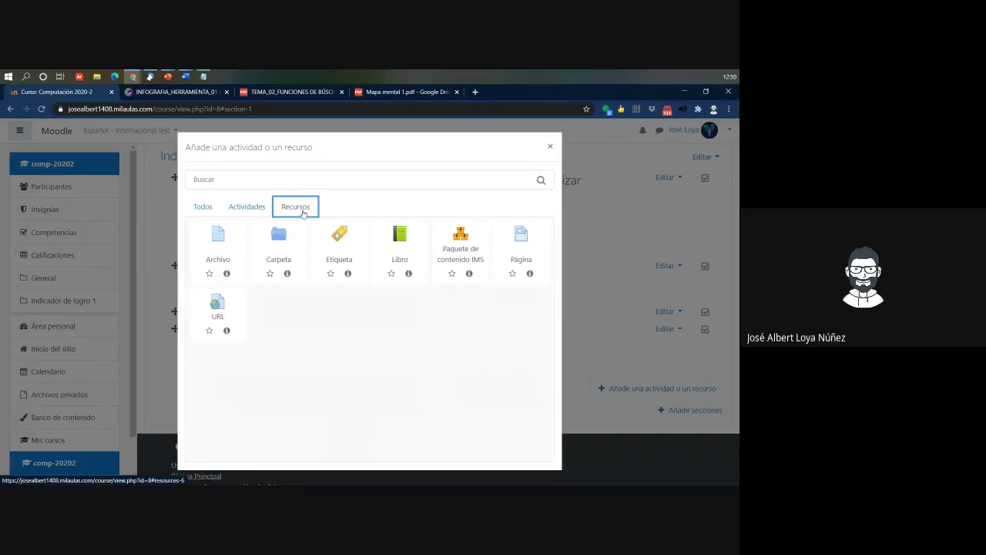
pyautogui.click(233, 314)
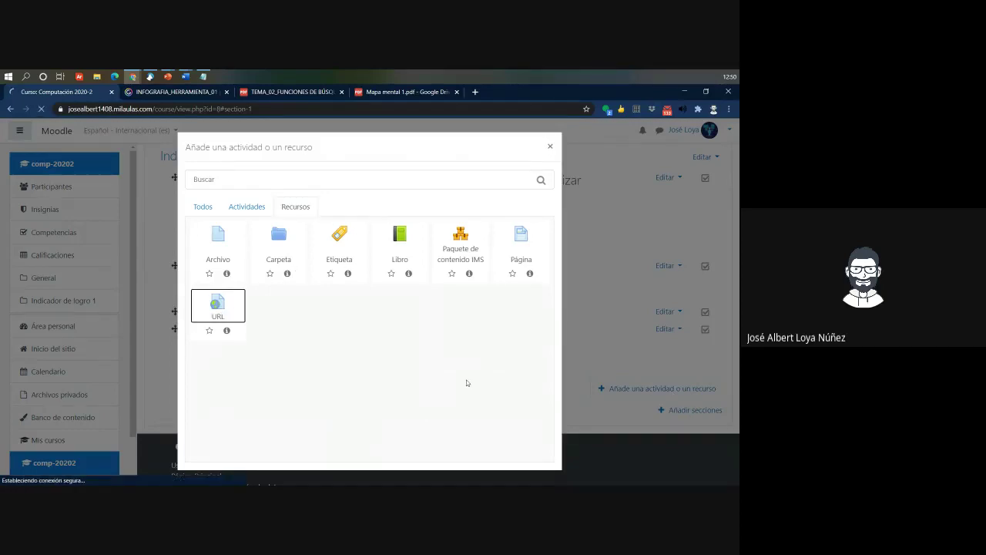
pyautogui.click(338, 293)
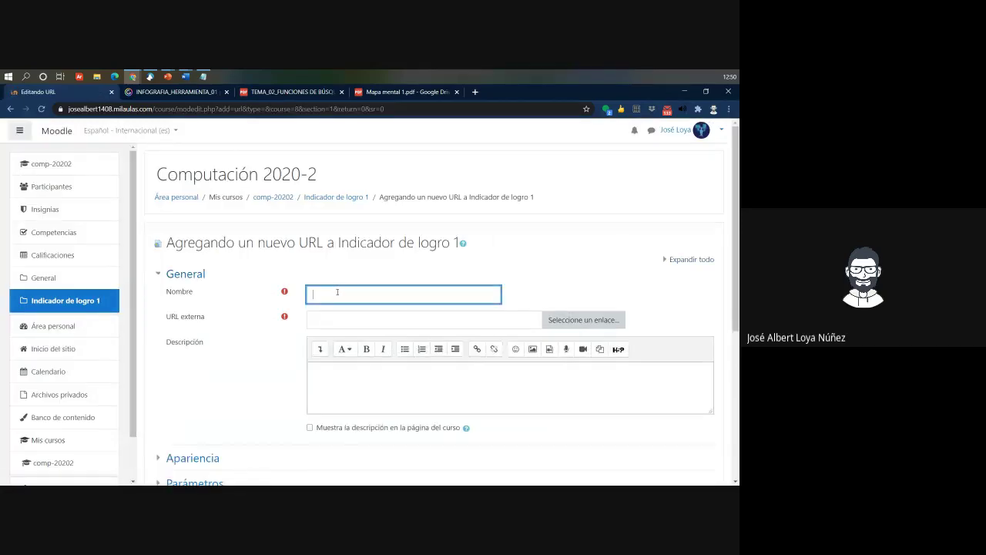
pyautogui.hotkey('ctrl', 'v')
# Step: Copy the web address of the open Genially page INFOGRAFIA_HERRAMIENTA_01 into the resource's URL externa
pyautogui.hotkey('alt', 'Tab')
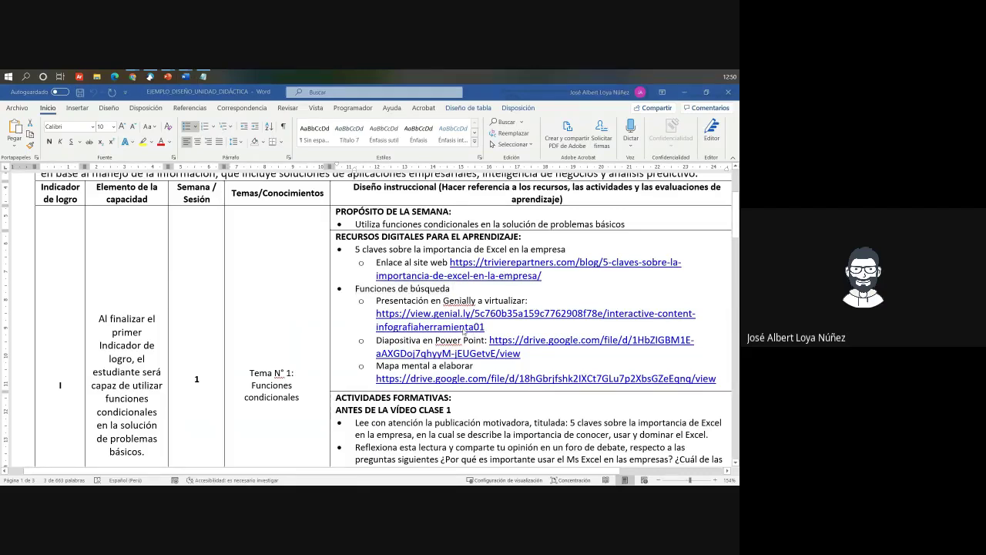
pyautogui.hotkey('alt', 'Tab')
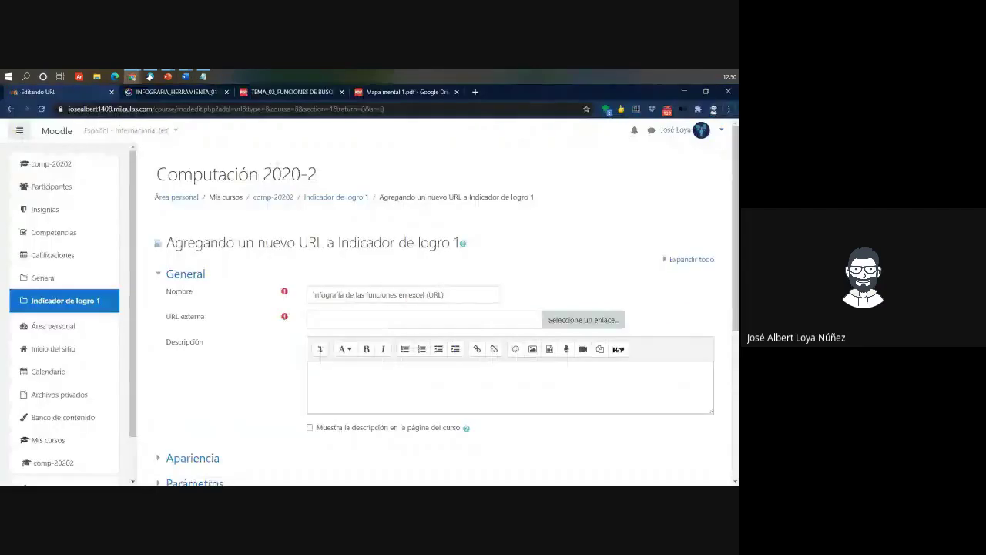
pyautogui.click(189, 92)
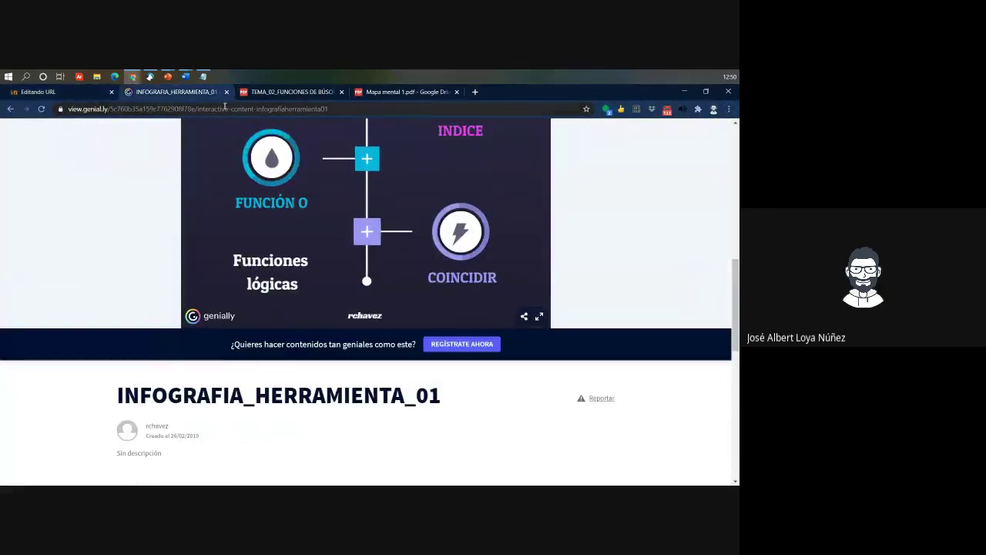
pyautogui.click(224, 109)
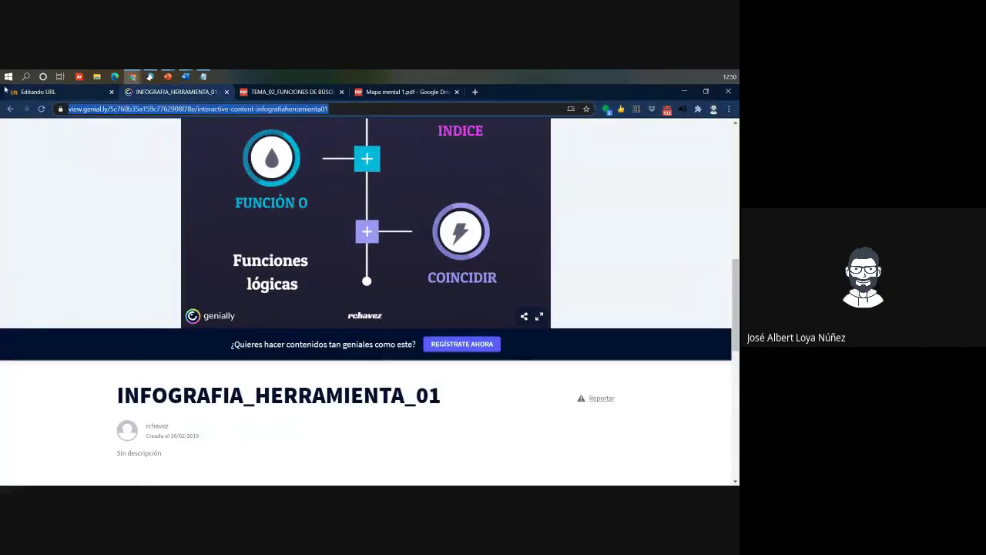
pyautogui.click(39, 92)
pyautogui.click(362, 320)
pyautogui.write('https://view.genial.ly/60b35a159c7762908f78e/interactive-content-infografiaherramienta01')
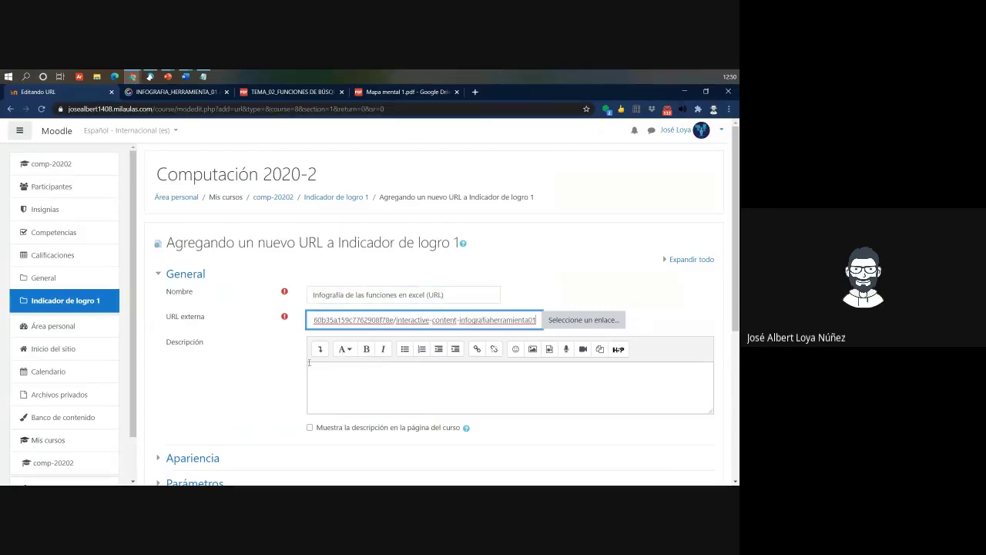
# Step: Set the URL resource to display "En ventana emergente", then save it and return to the course
pyautogui.scroll(-2, 152, 317)
pyautogui.click(157, 315)
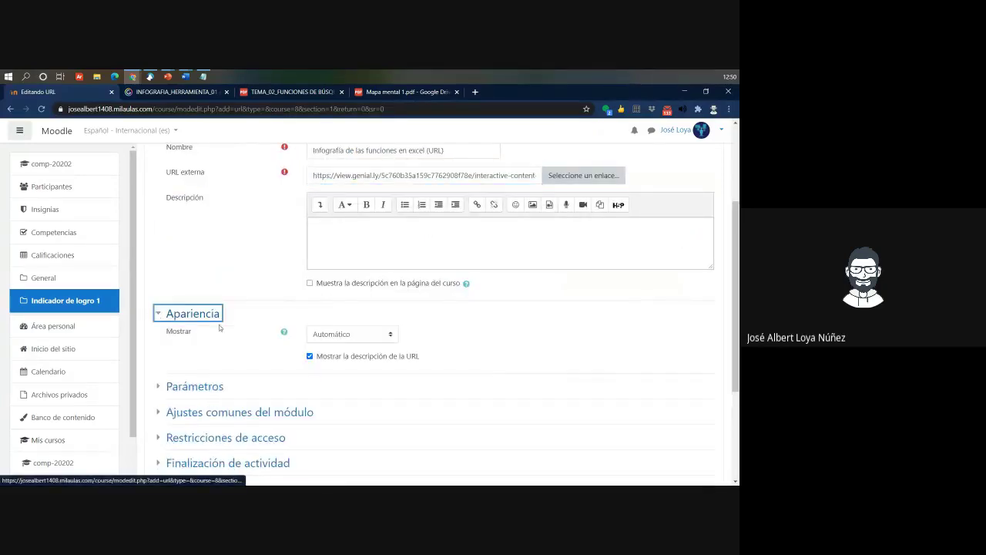
pyautogui.click(349, 334)
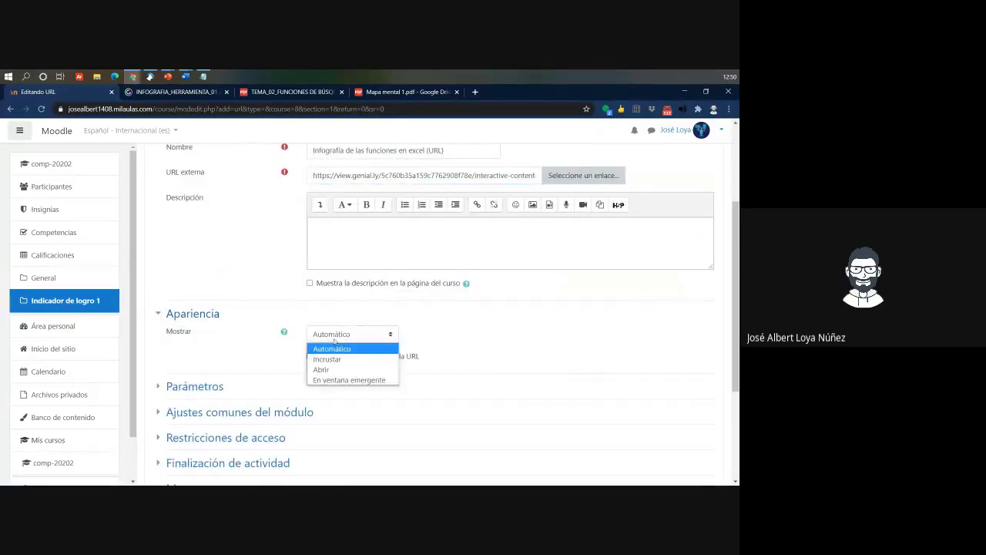
pyautogui.click(337, 379)
pyautogui.scroll(-5, 430, 350)
pyautogui.scroll(5, 350, 314)
pyautogui.click(349, 323)
pyautogui.click(285, 314)
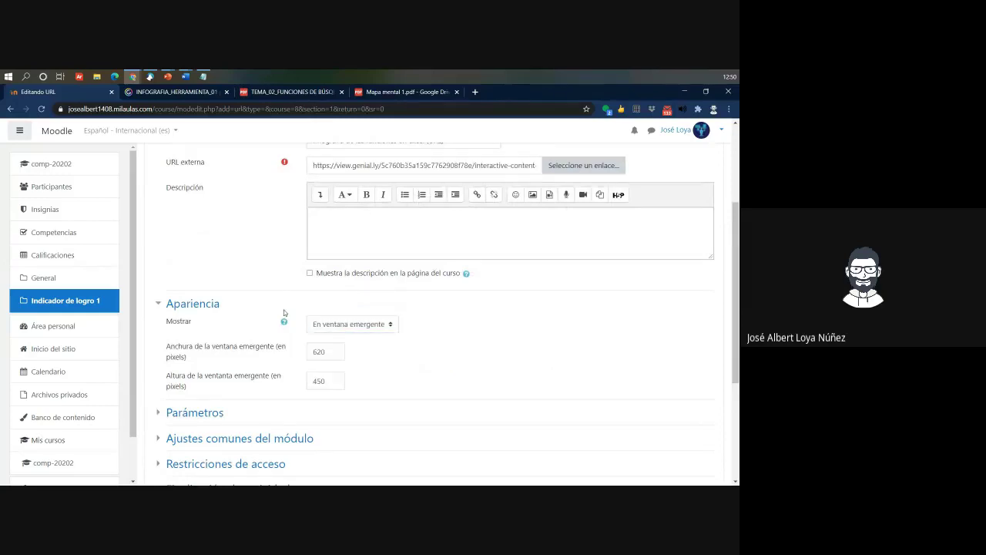
pyautogui.scroll(-5, 368, 339)
pyautogui.click(363, 375)
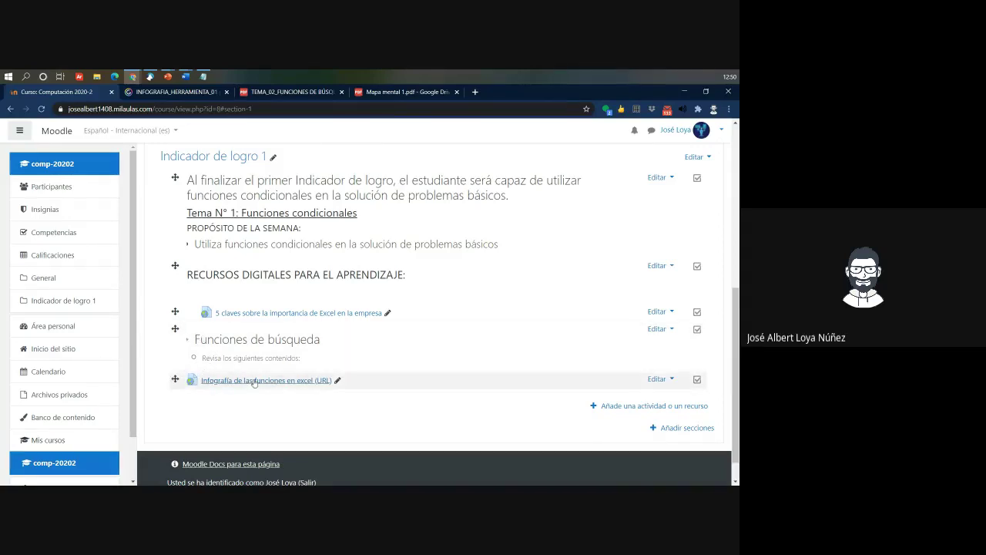
# Step: Indent the "Infografía de las funciones en excel (URL)" resource two levels on the course page
pyautogui.click(659, 379)
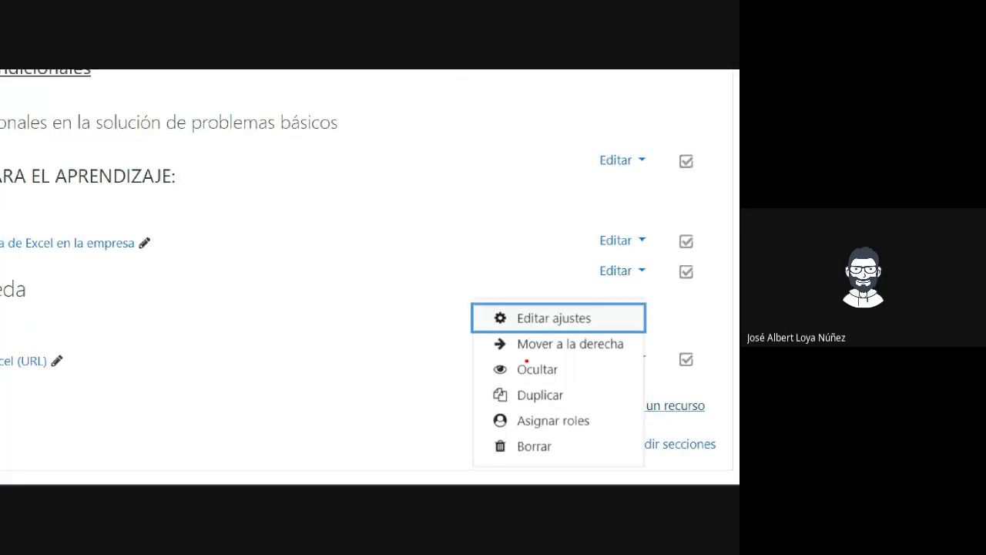
pyautogui.moveTo(474, 340)
pyautogui.mouseDown()
pyautogui.moveTo(645, 346)
pyautogui.moveTo(639, 323)
pyautogui.moveTo(644, 336)
pyautogui.mouseUp()
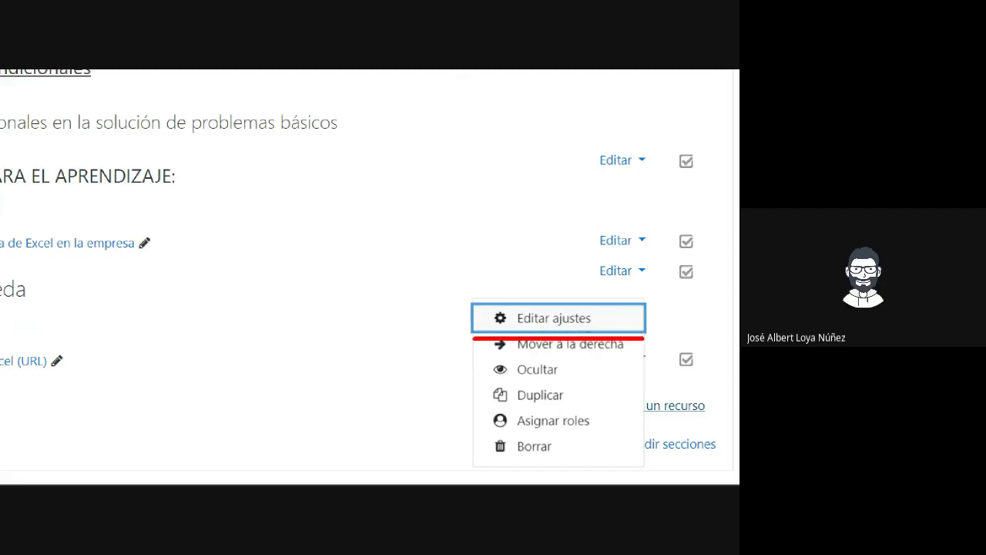
pyautogui.click(622, 359)
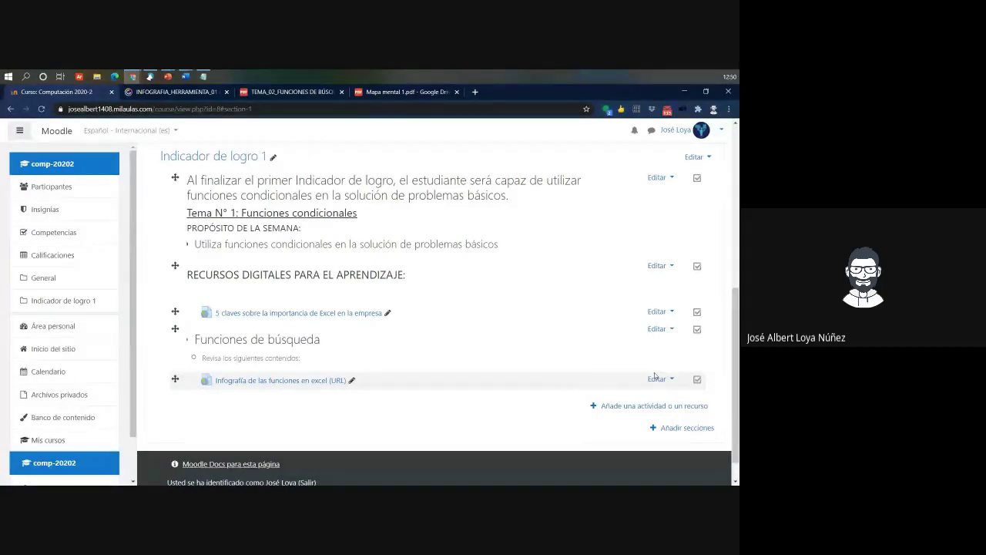
pyautogui.click(656, 379)
pyautogui.click(628, 356)
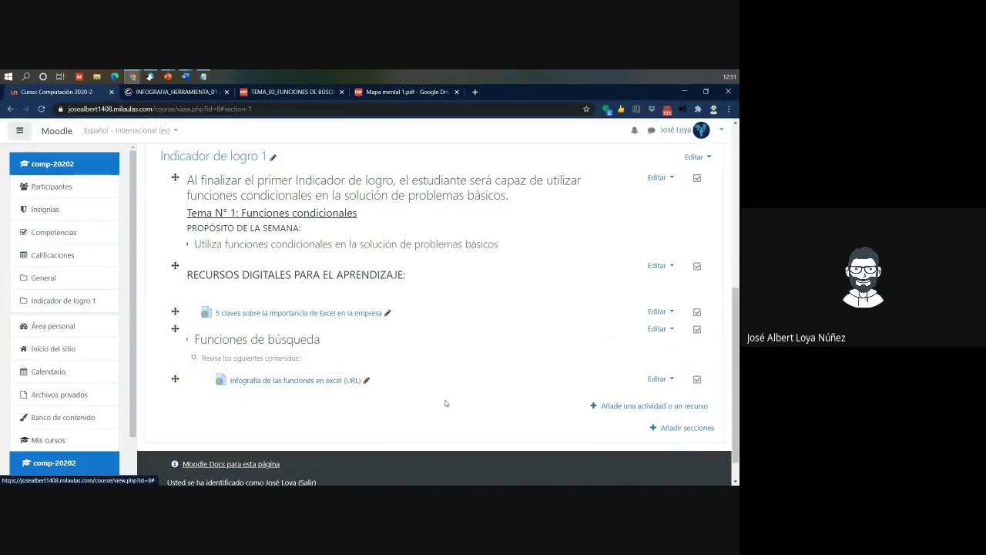
# Step: Add a Página resource to Indicador de logro 1 and name it "Infografía de las funciones en excel (Página)"
pyautogui.click(616, 406)
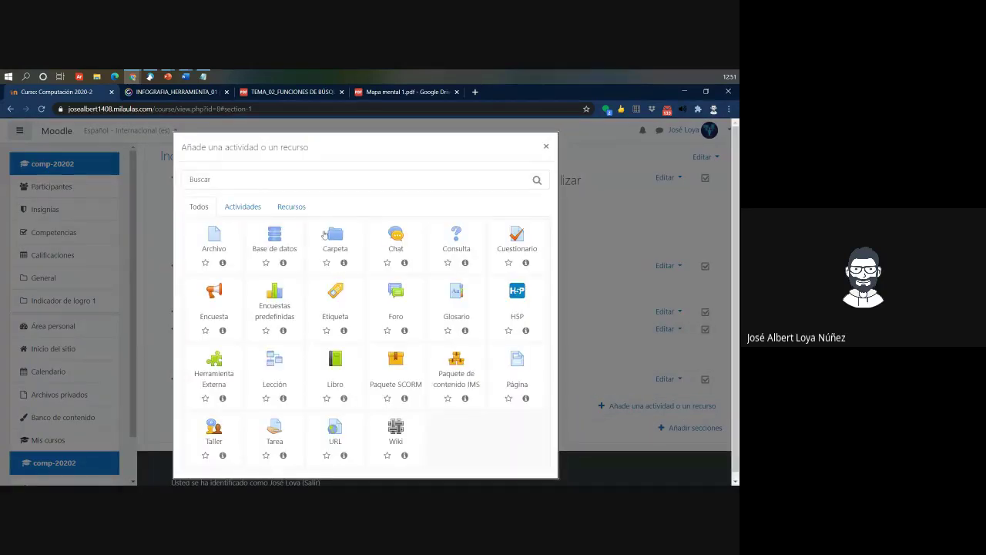
pyautogui.click(295, 207)
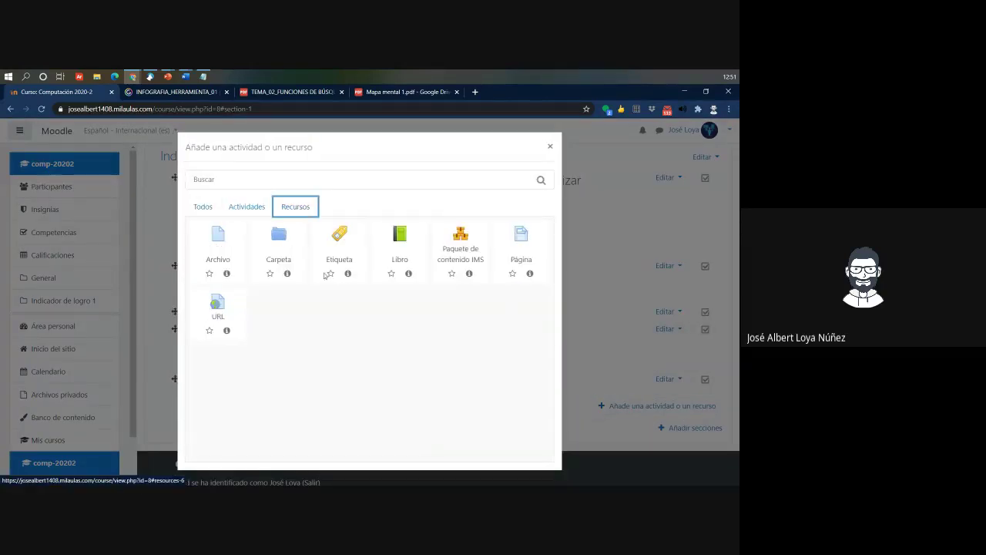
pyautogui.click(520, 258)
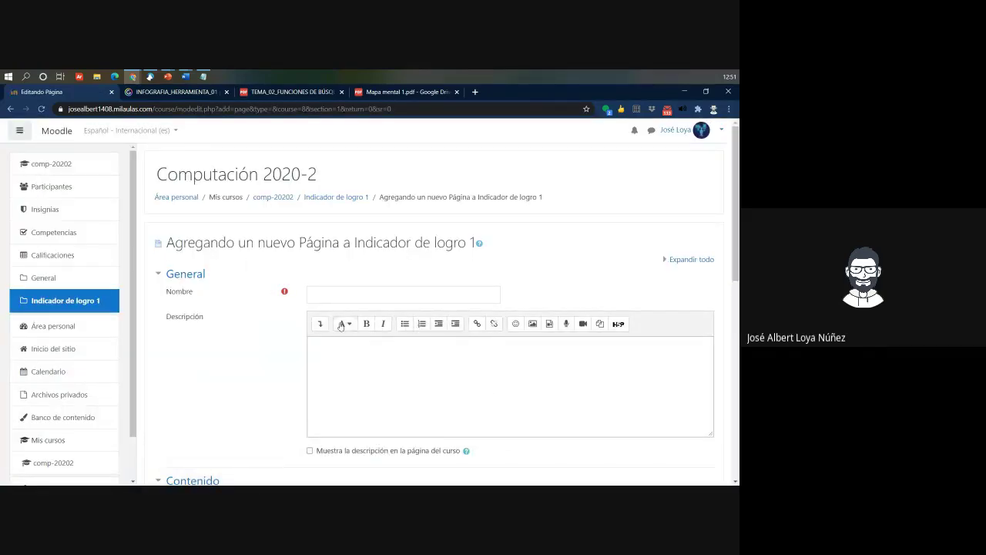
pyautogui.hotkey('alt', 'Tab')
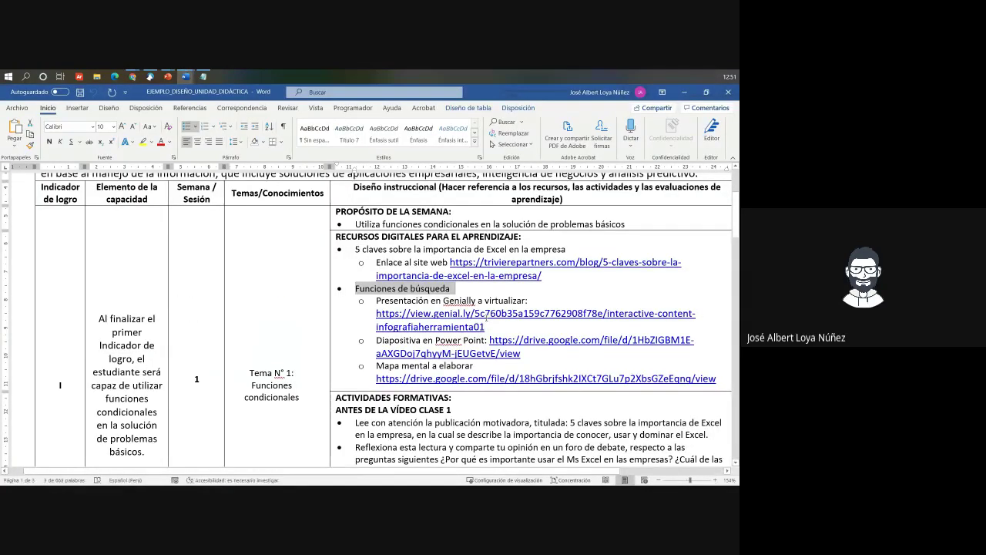
pyautogui.hotkey('alt', 'Tab')
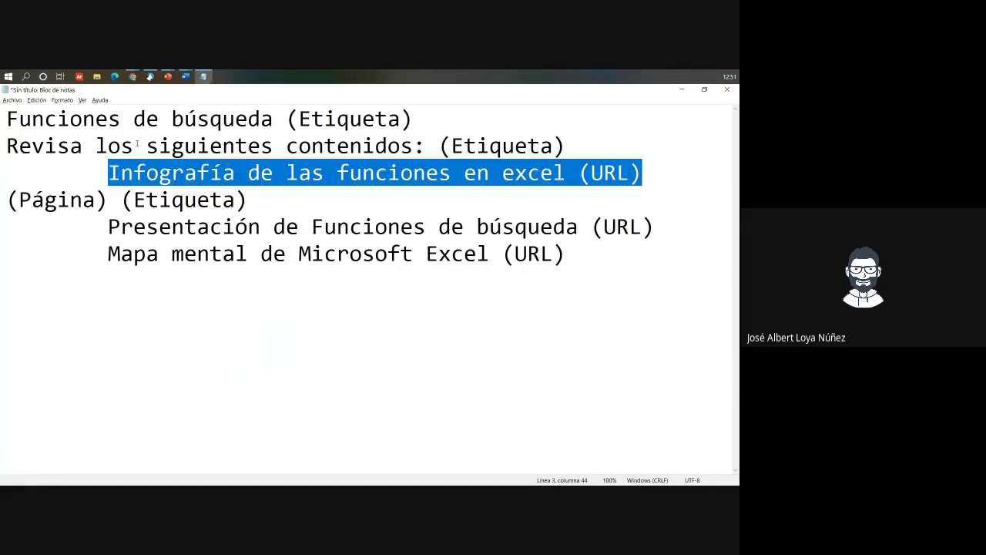
pyautogui.hotkey('alt', 'Tab')
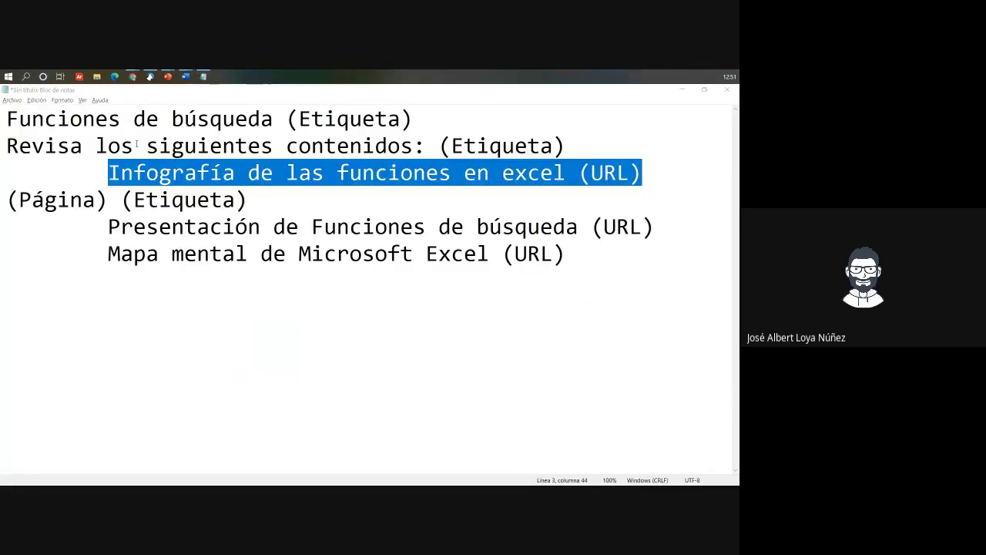
pyautogui.click(430, 294)
pyautogui.write('Infografía de las funciones en excel (URL)')
pyautogui.moveTo(428, 295); pyautogui.dragTo(442, 294)
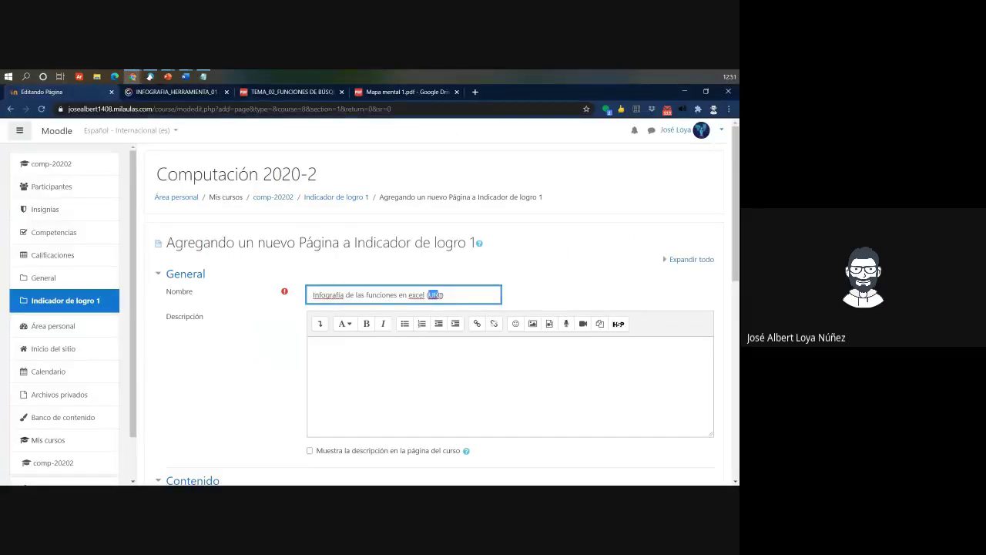
pyautogui.write('P')
pyautogui.write('a')
pyautogui.write('gin')
pyautogui.click(349, 396)
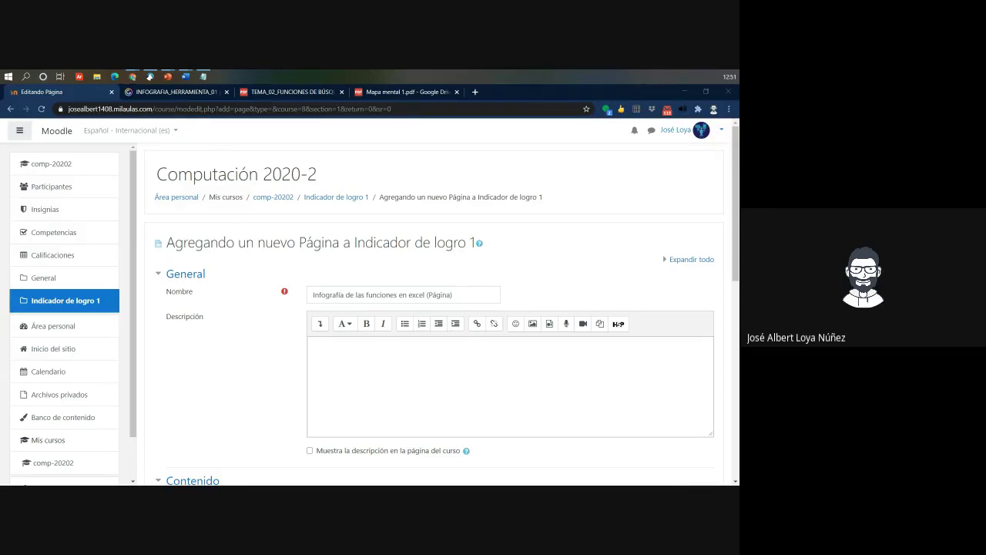
# Step: Copy the IFRAME embed code from the sharing options of the Genially infographic INFOGRAFIA_HERRAMIENTA_01
pyautogui.hotkey('alt', 'Tab')
pyautogui.click(173, 92)
pyautogui.scroll(5, 337, 286)
pyautogui.scroll(4, 337, 285)
pyautogui.scroll(-2, 297, 253)
pyautogui.scroll(-6, 297, 253)
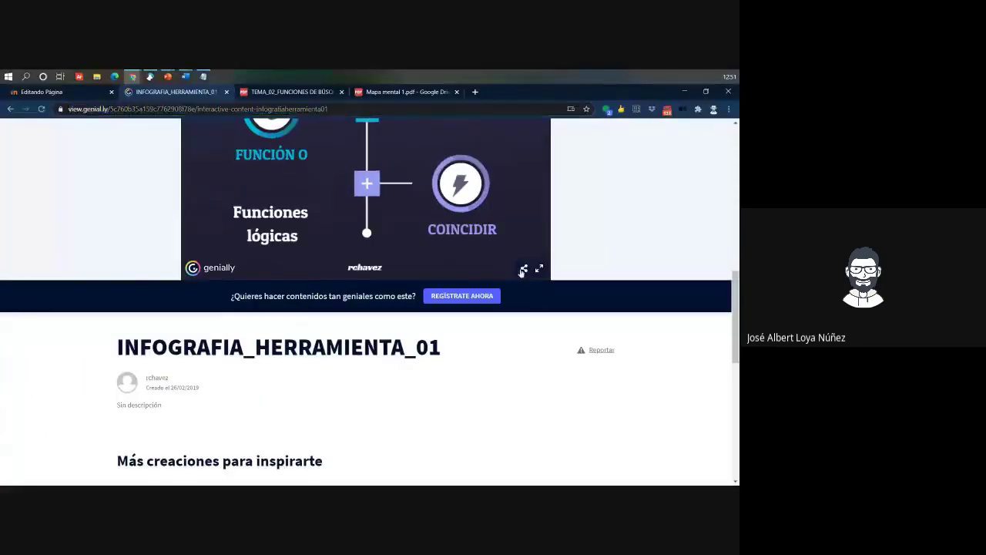
pyautogui.click(523, 271)
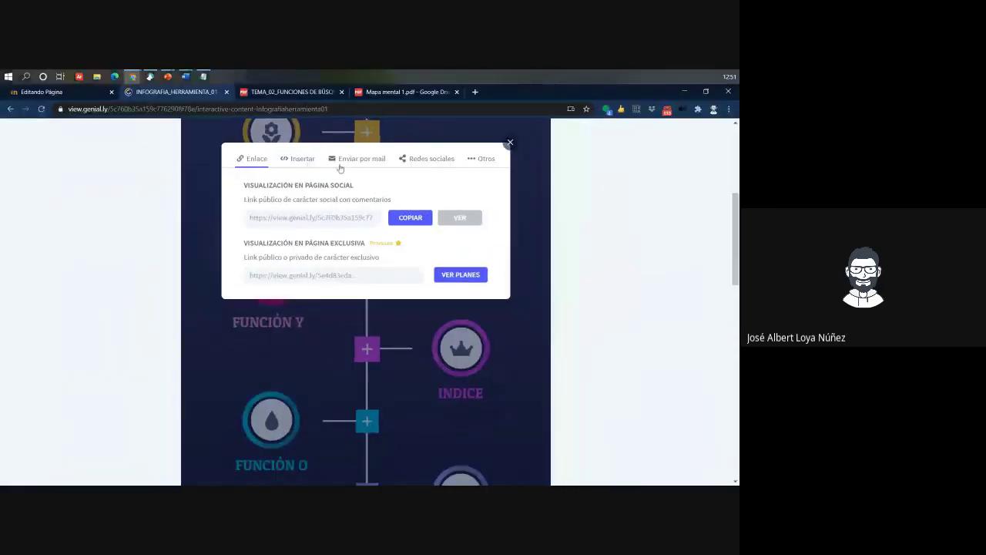
pyautogui.click(259, 126)
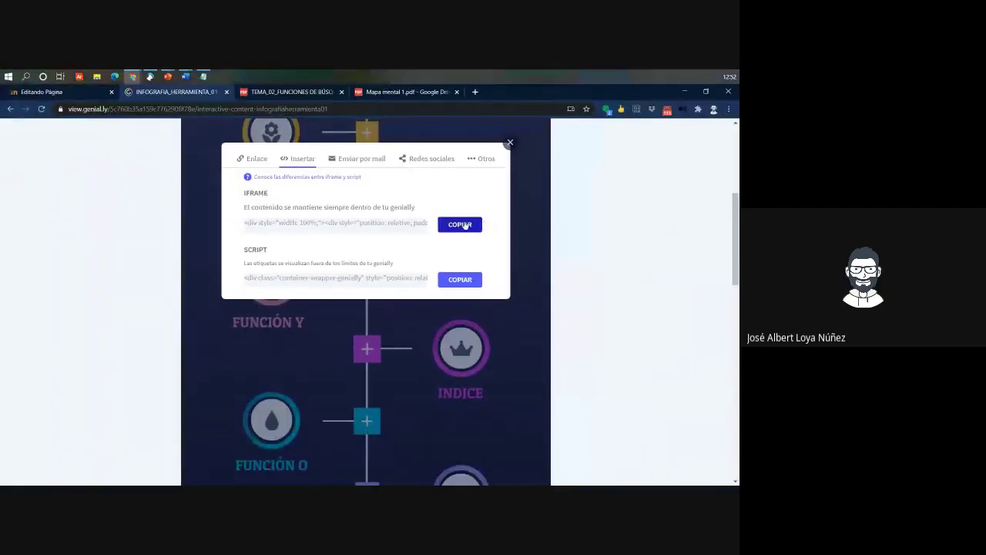
pyautogui.click(600, 234)
# Step: Paste the Genially iframe embed code into Contenido de la página of the new Moodle page
pyautogui.click(42, 92)
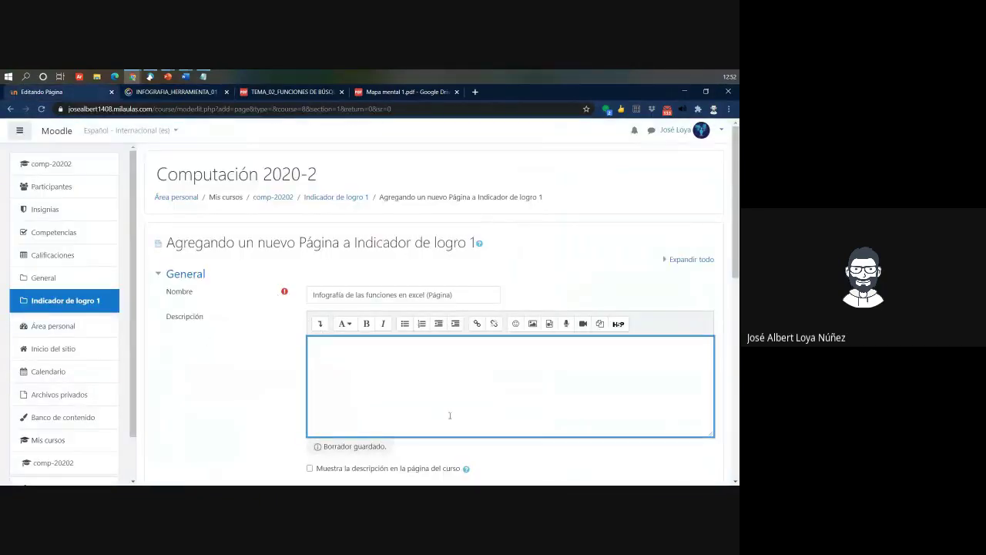
pyautogui.scroll(-3, 265, 427)
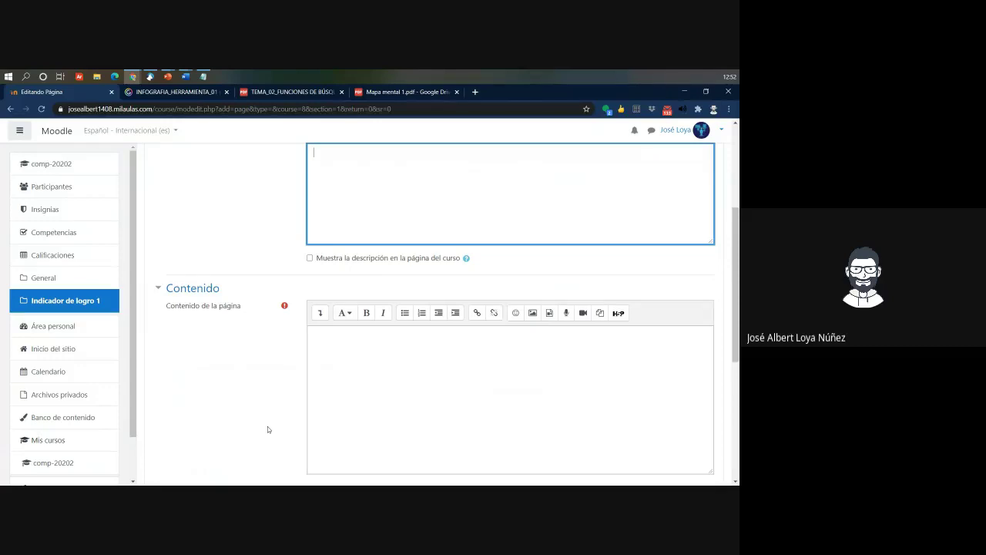
pyautogui.scroll(3, 268, 426)
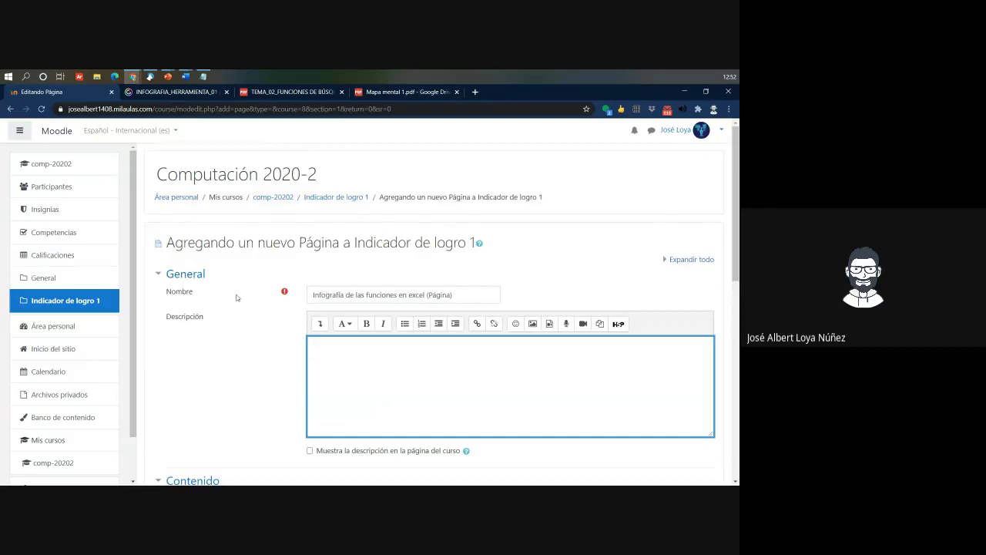
pyautogui.scroll(-2, 268, 400)
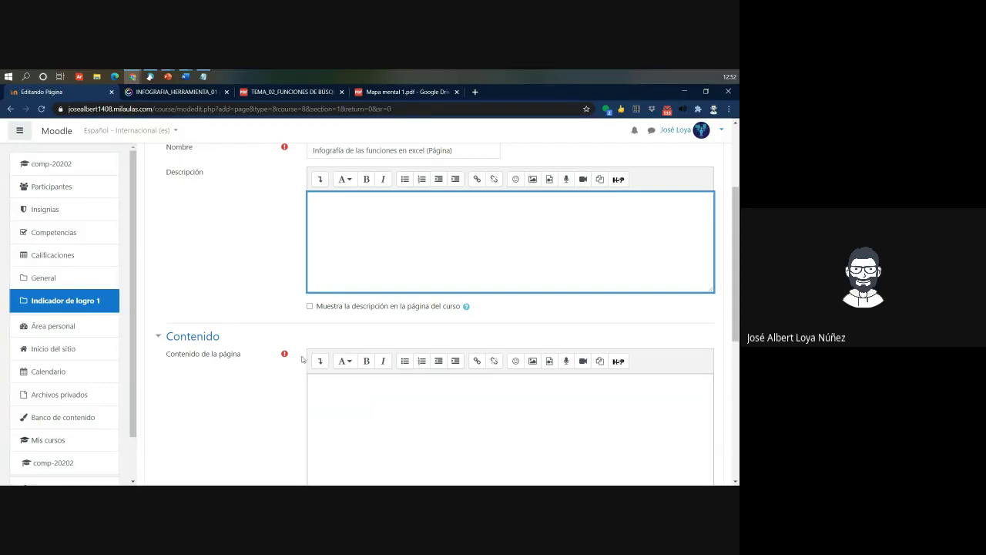
pyautogui.scroll(-2, 282, 323)
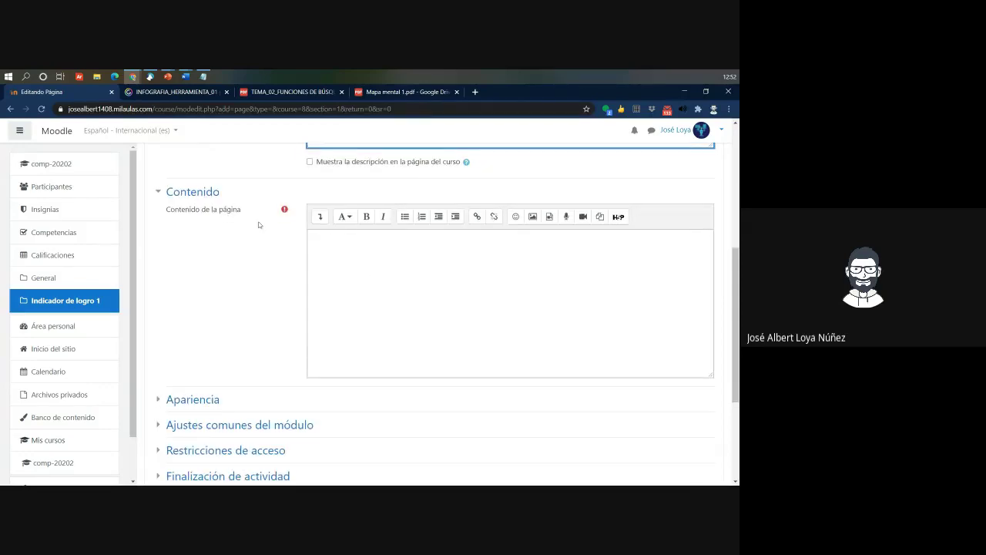
pyautogui.click(349, 254)
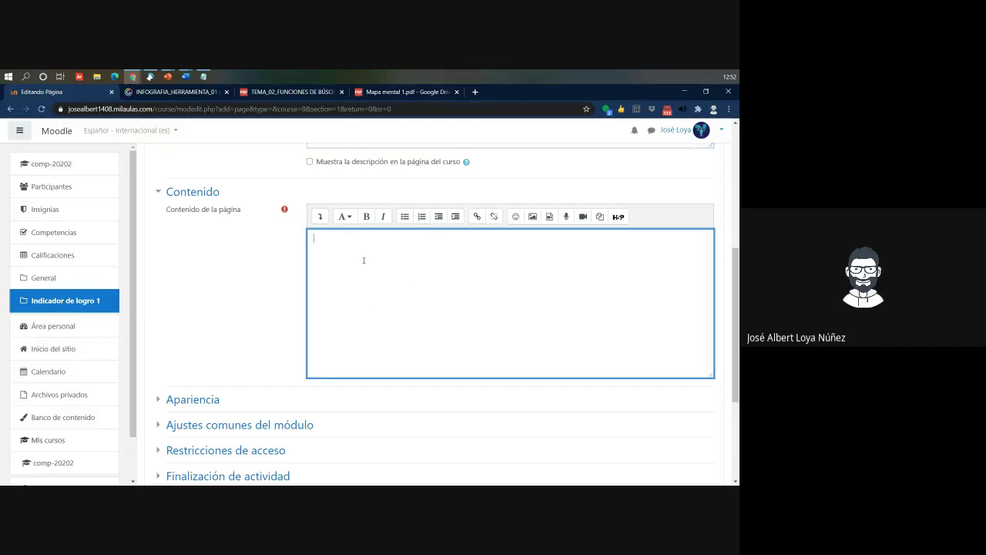
pyautogui.write('<div style="width: 100%;"><div style="position: relative; padding-bottom: 200%; padding-top: 0; height: 0;"><iframe frameborder="0" width="800px" height="1600px" style="position: absolute; top: 0; left: 0; width: 100%; height: 100%;" src="https://view.genial.ly/5c760b35a159c7762908f78e" type="text/html" allowscriptaccess="always" allowfullscreen="true" scrolling="yes" allownetworking="all"></iframe> </div> </div>')
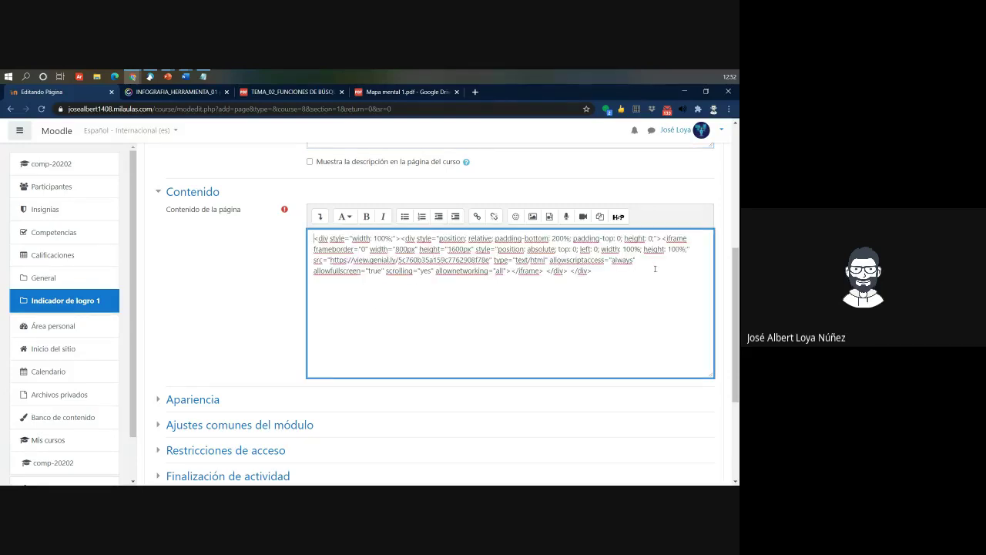
# Step: Cut the Genially iframe code from Contenido de la página and paste it into the editor's HTML source view, replacing the empty paragraph
pyautogui.moveTo(639, 281); pyautogui.dragTo(276, 233)
pyautogui.hotkey('ctrl', 'c')
pyautogui.press('BackSpace')
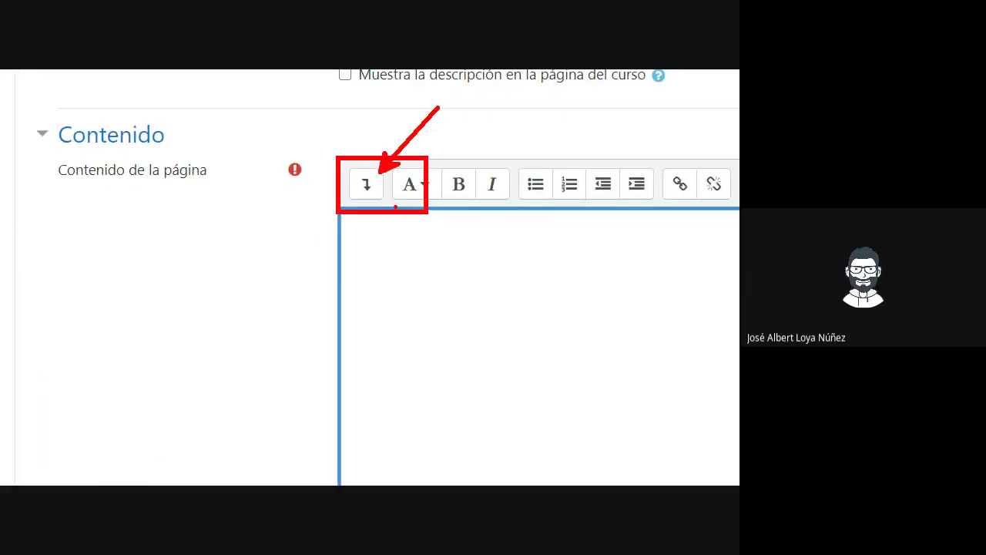
pyautogui.click(367, 184)
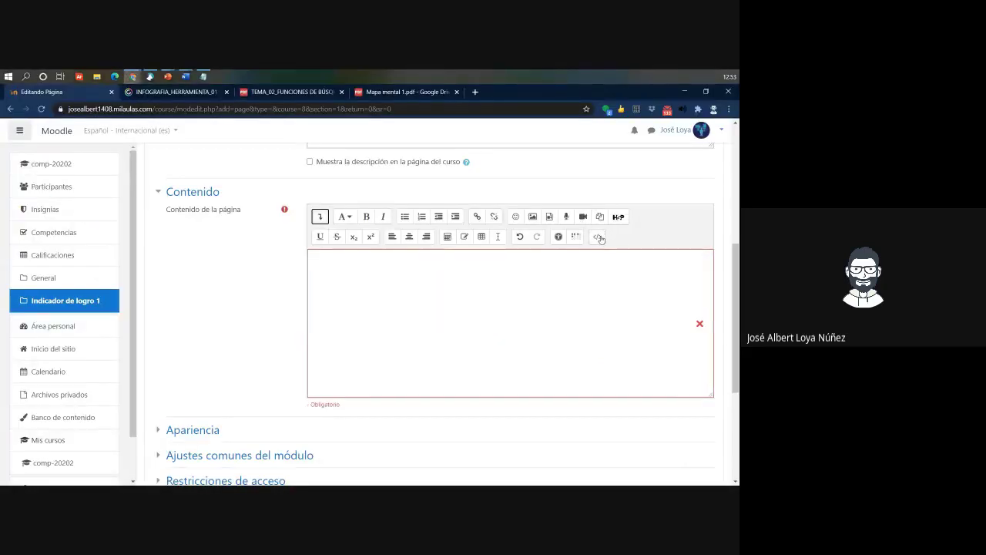
pyautogui.click(599, 237)
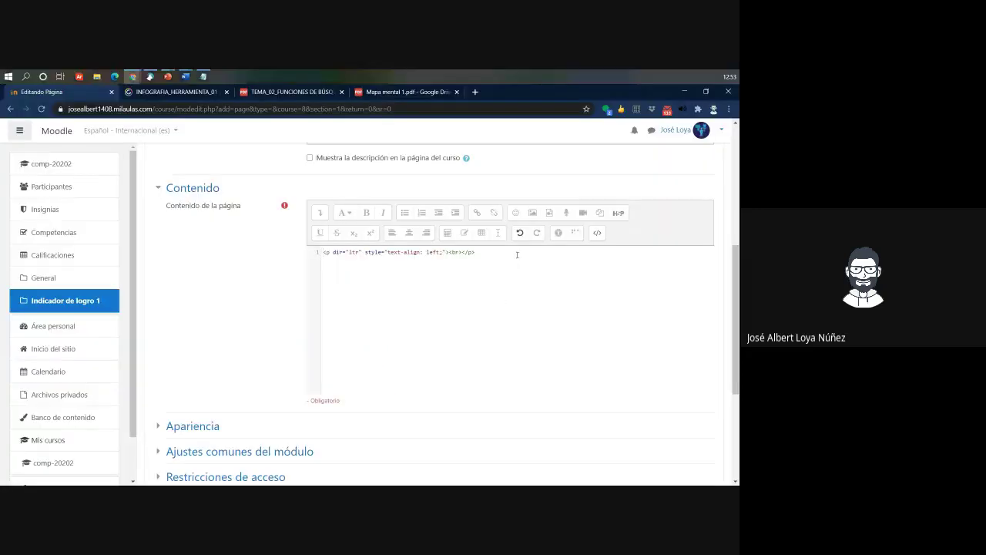
pyautogui.hotkey('ctrl', 'a')
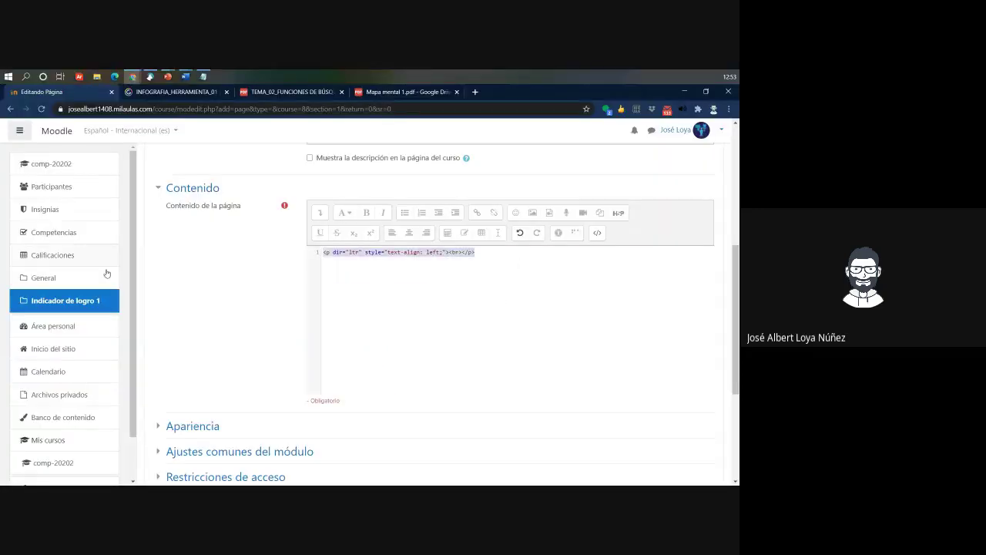
pyautogui.hotkey('ctrl', 'v')
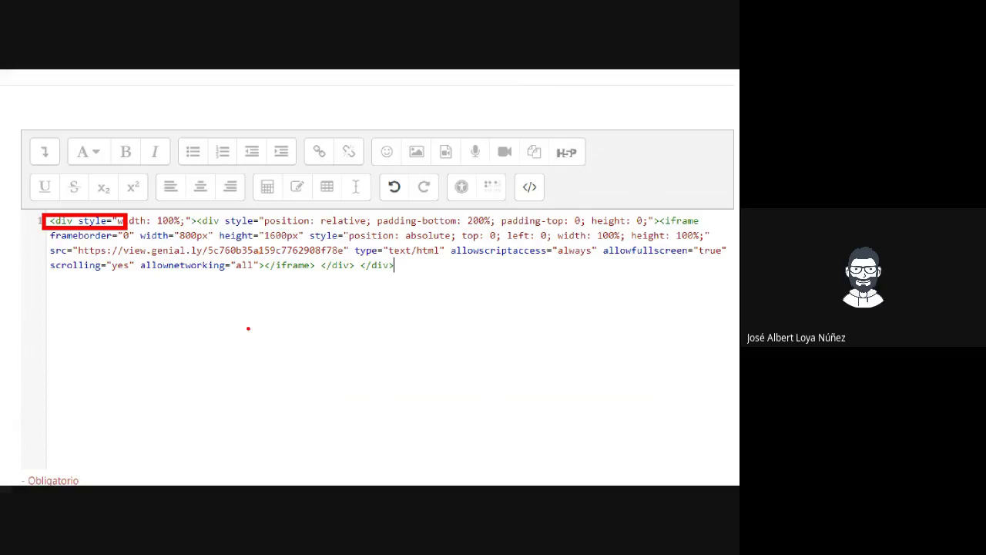
# Step: Save the new page and display it to check the embedded infographic
pyautogui.scroll(-4, 500, 296)
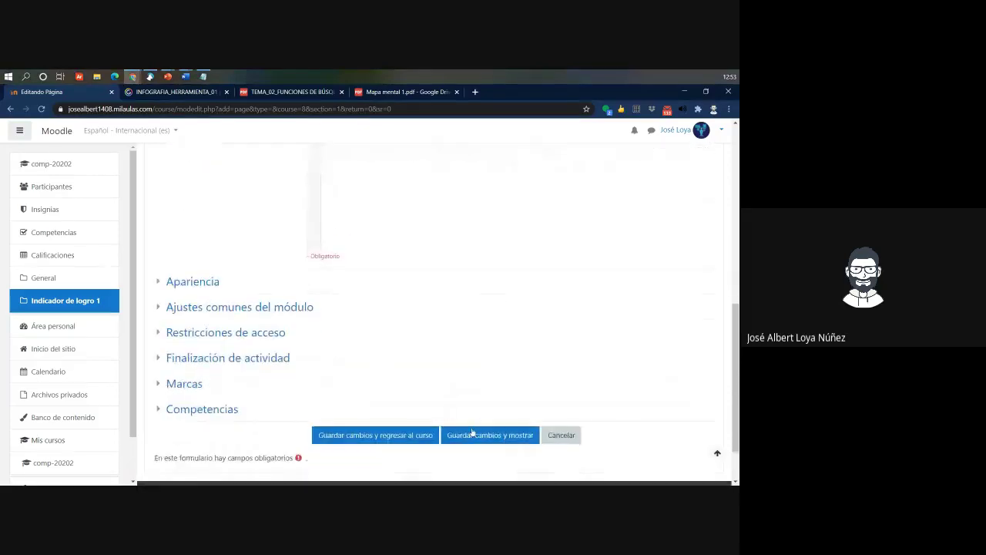
pyautogui.click(473, 434)
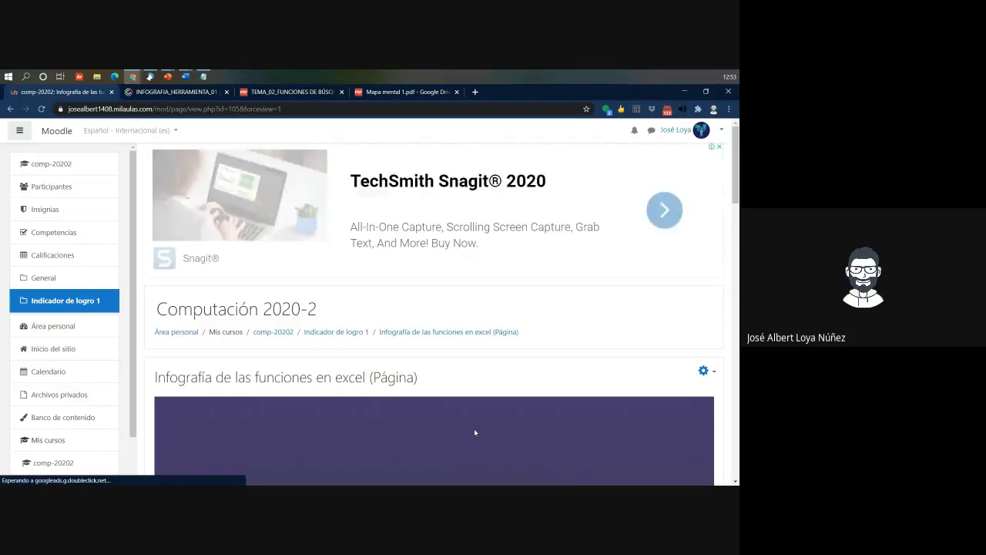
pyautogui.scroll(-3, 474, 432)
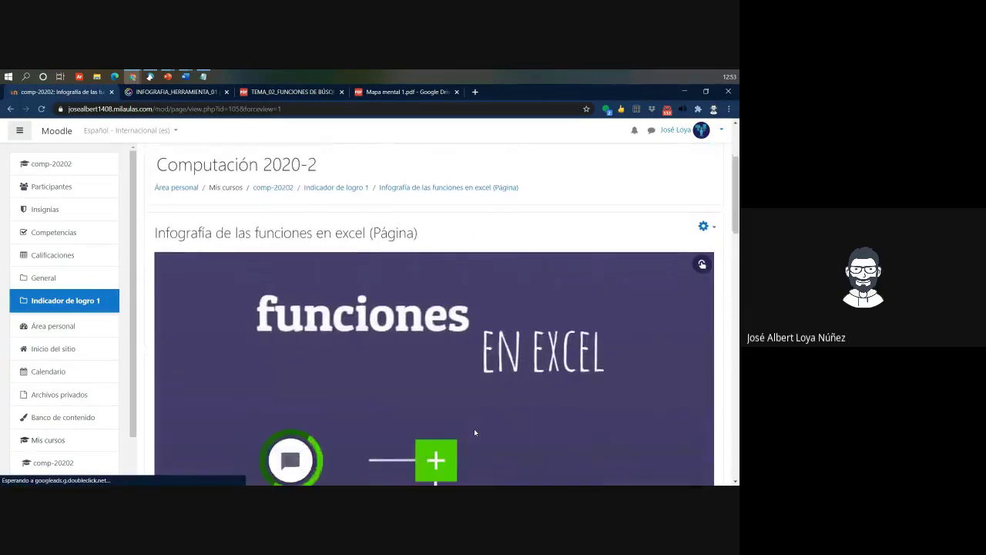
pyautogui.scroll(-1, 474, 432)
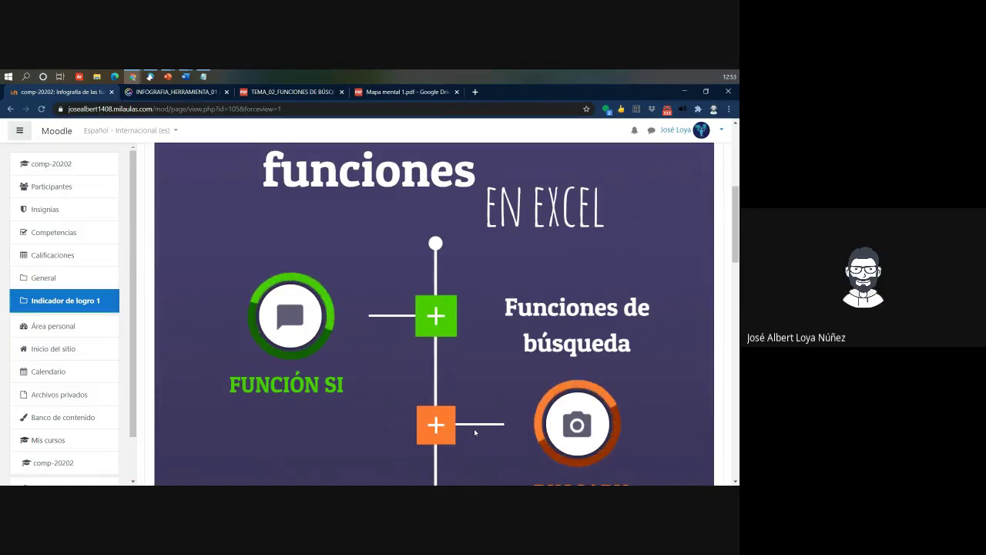
pyautogui.scroll(5, 424, 404)
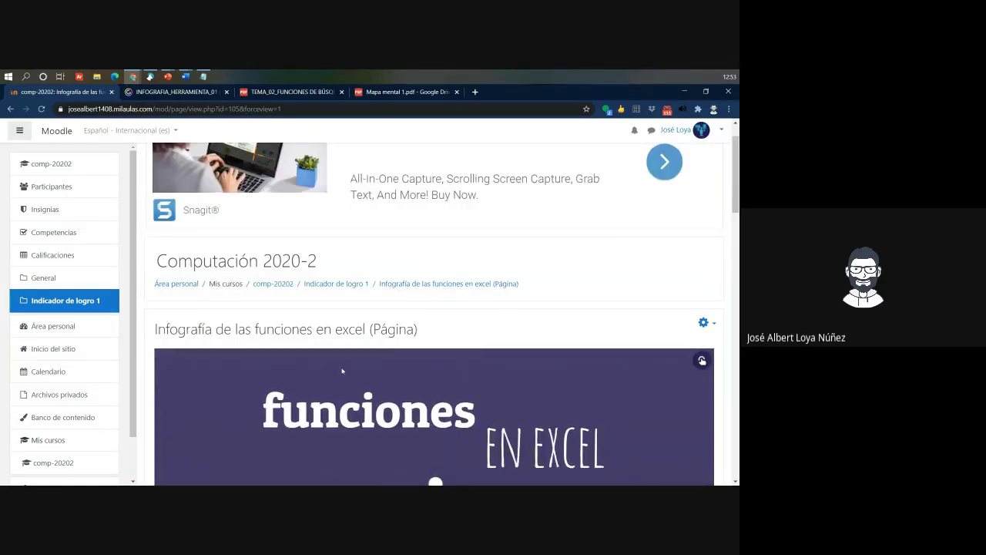
# Step: Return to the Indicador de logro 1 section and indent "Infografía de las funciones en excel (Página)" two levels
pyautogui.click(336, 284)
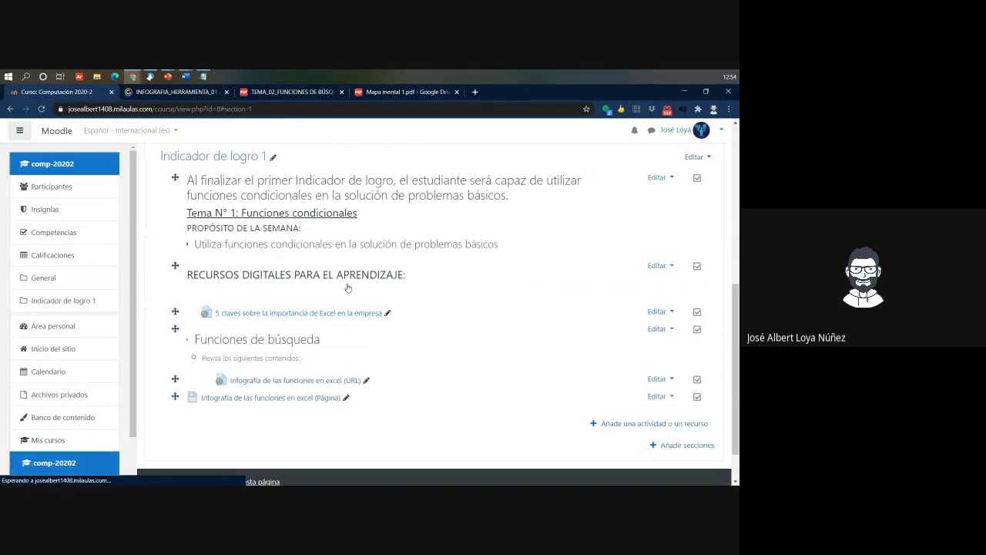
pyautogui.click(670, 404)
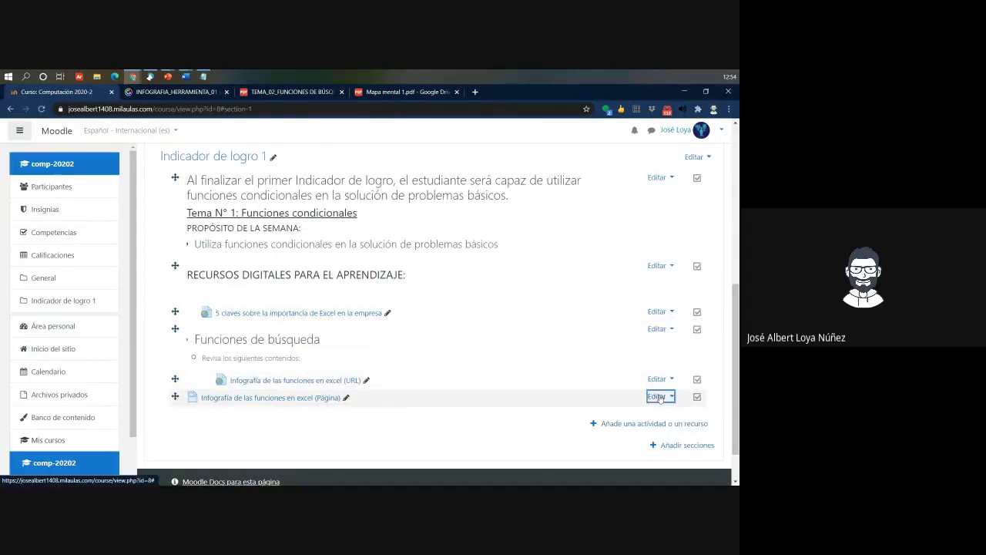
pyautogui.click(667, 388)
pyautogui.click(669, 396)
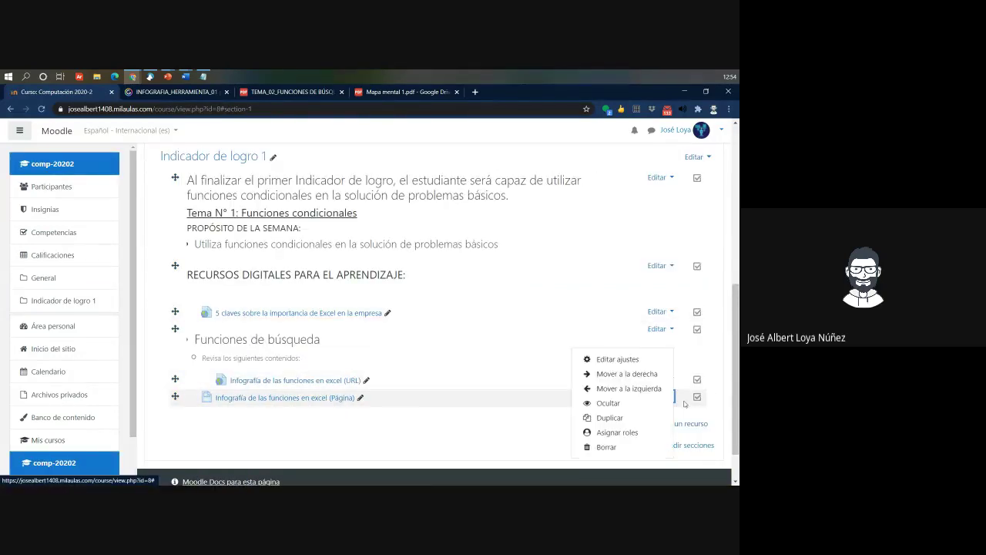
pyautogui.click(643, 375)
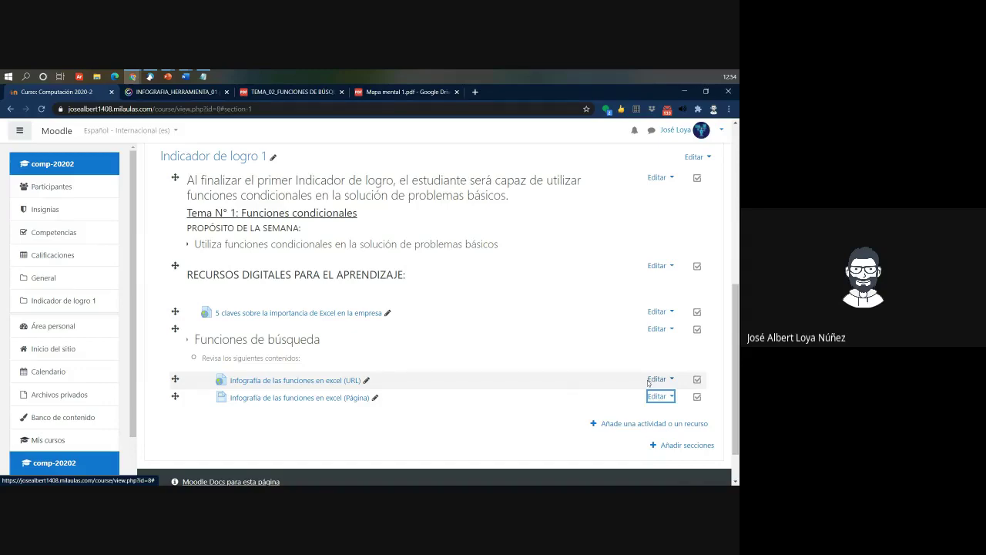
# Step: Add an Etiqueta to Indicador de logro 1 with the Genially iframe code as its HTML source, and save it back to the course
pyautogui.scroll(-1, 636, 383)
pyautogui.click(624, 376)
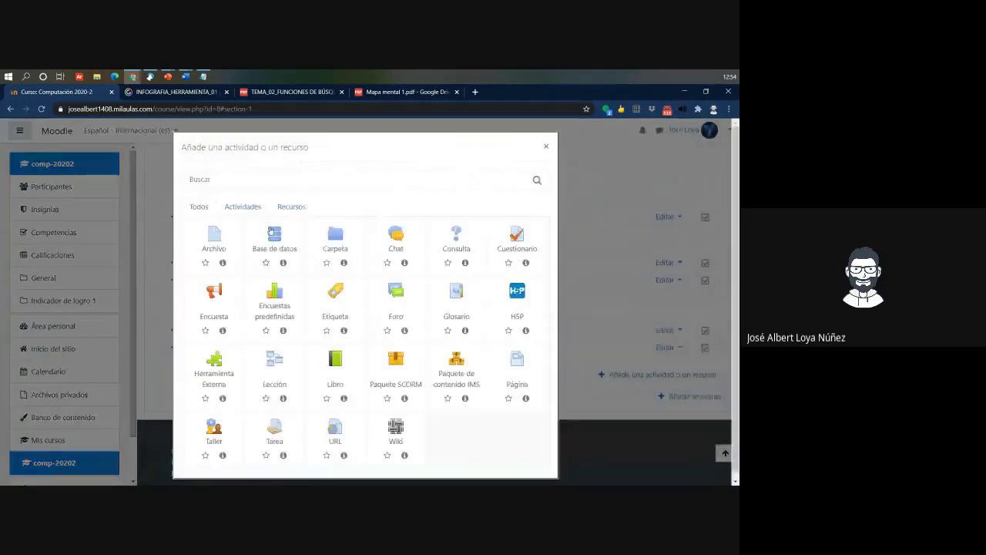
pyautogui.click(292, 207)
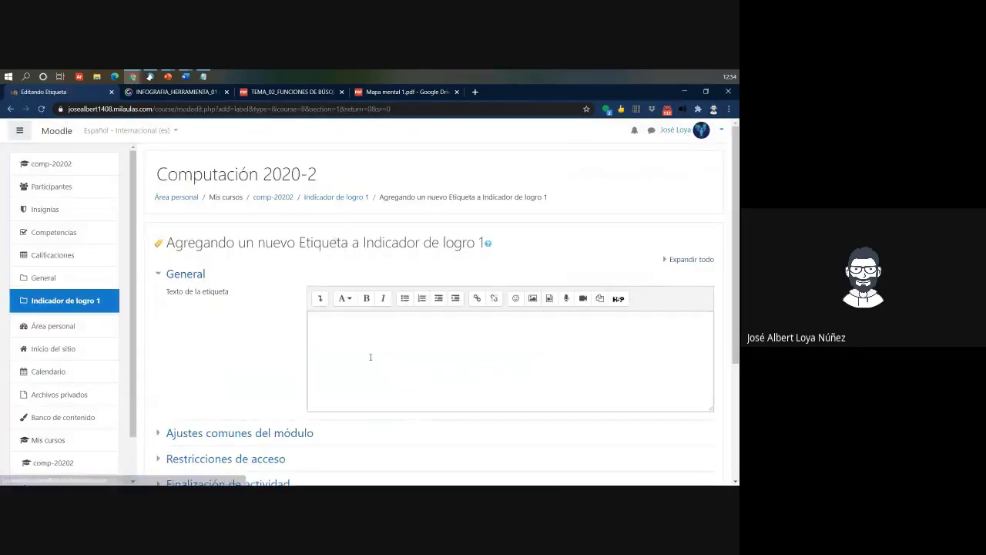
pyautogui.click(321, 299)
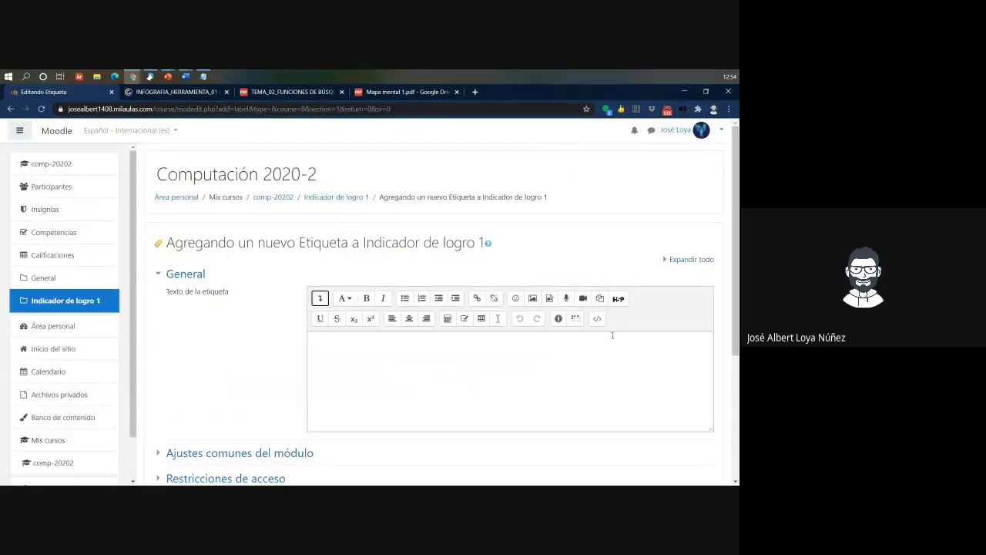
pyautogui.click(597, 319)
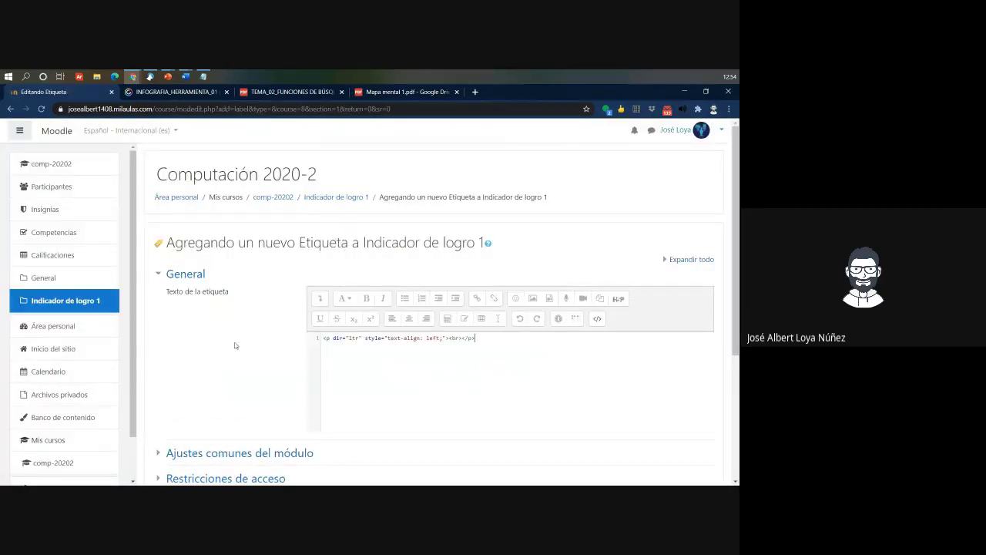
pyautogui.moveTo(515, 336); pyautogui.dragTo(240, 336)
pyautogui.hotkey('ctrl', 'v')
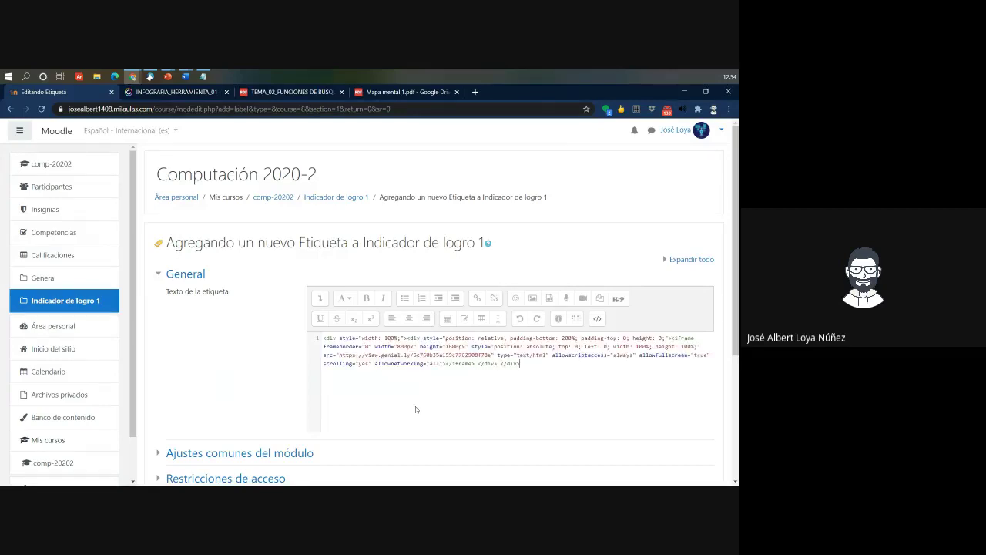
pyautogui.scroll(-3, 401, 405)
pyautogui.click(377, 399)
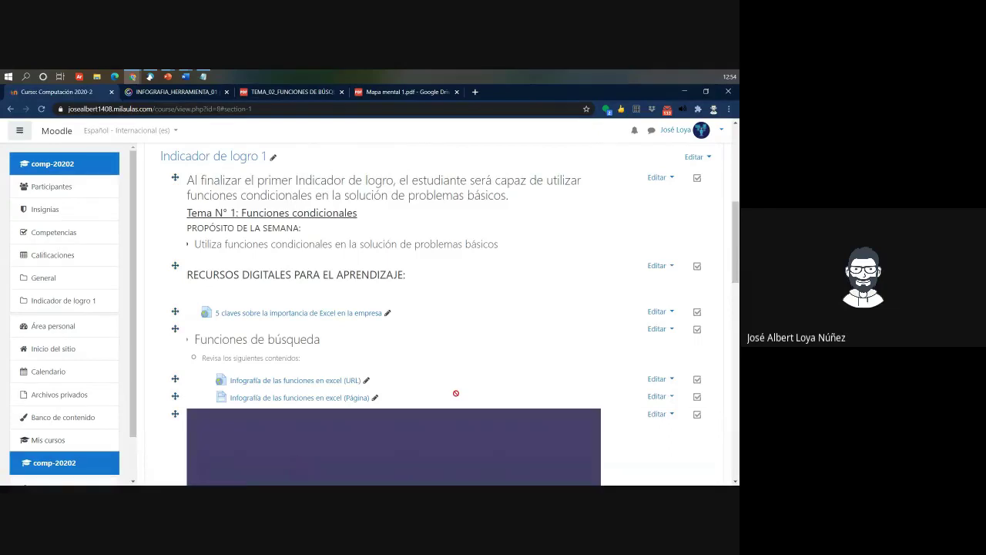
# Step: Indent the label with the embedded infographic two levels on the course page
pyautogui.click(657, 414)
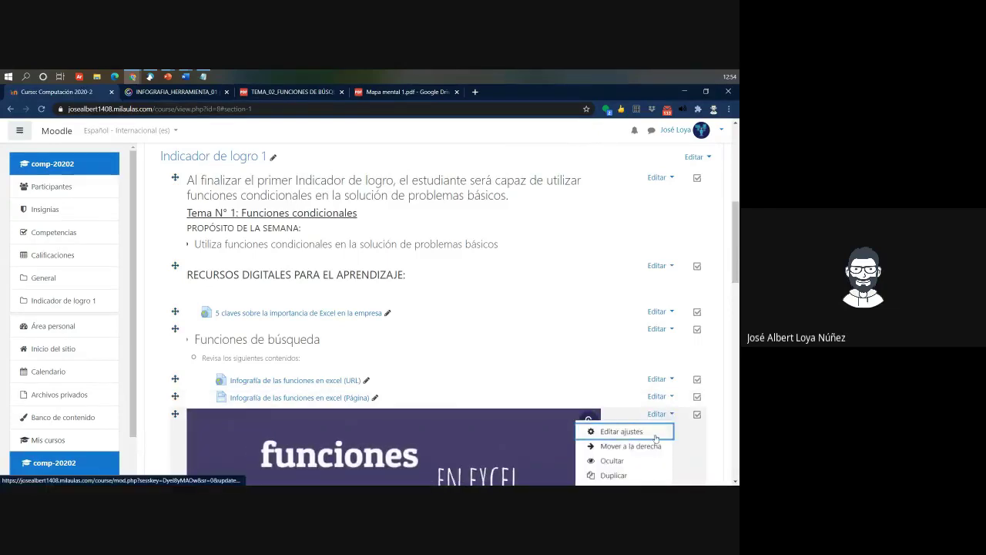
pyautogui.click(628, 446)
pyautogui.click(657, 414)
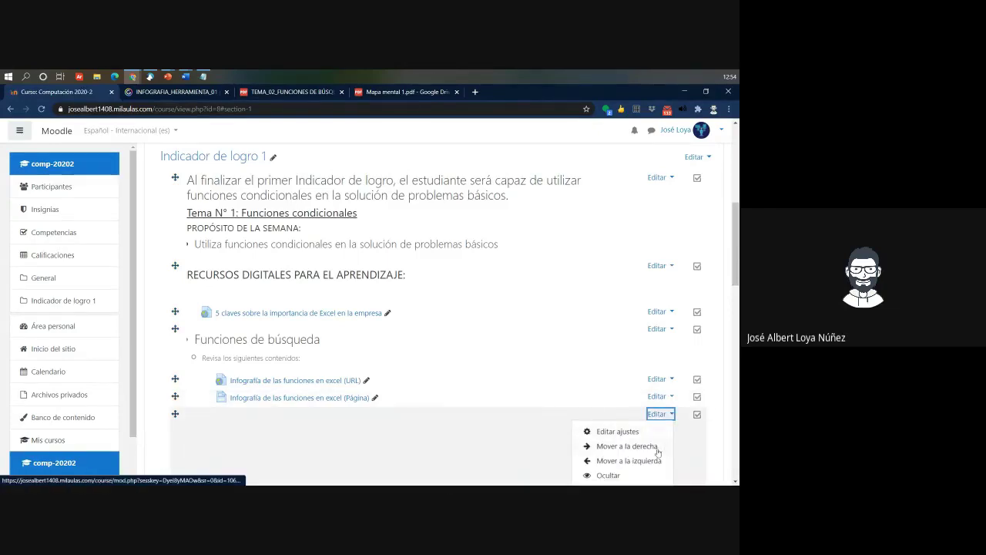
pyautogui.click(628, 446)
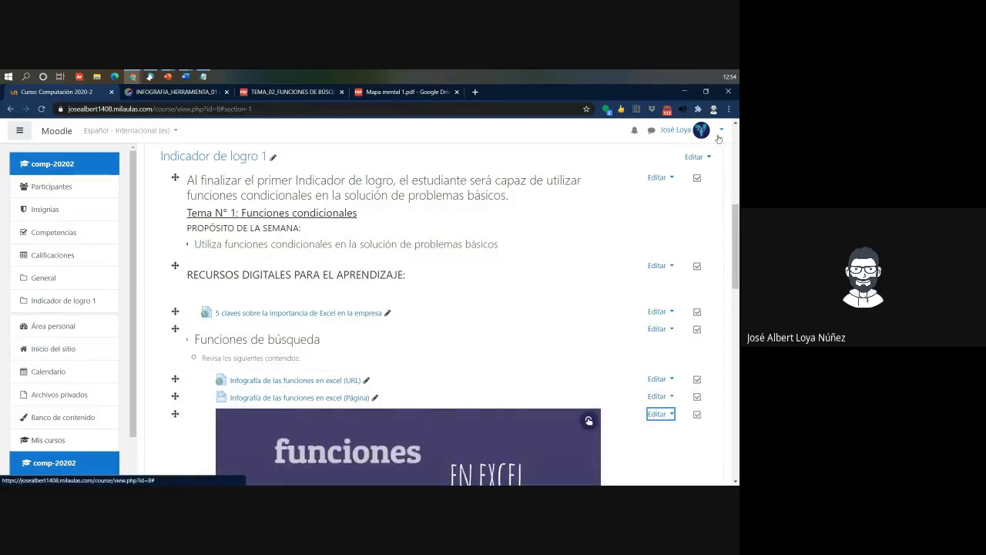
# Step: Switch the role to Estudiante and look through the course page as a student sees it
pyautogui.click(677, 129)
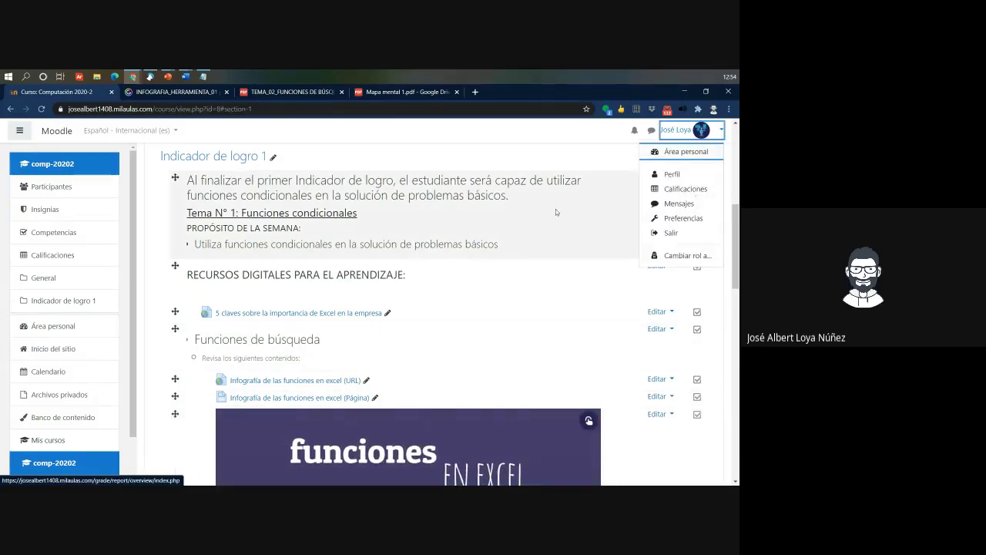
pyautogui.click(680, 132)
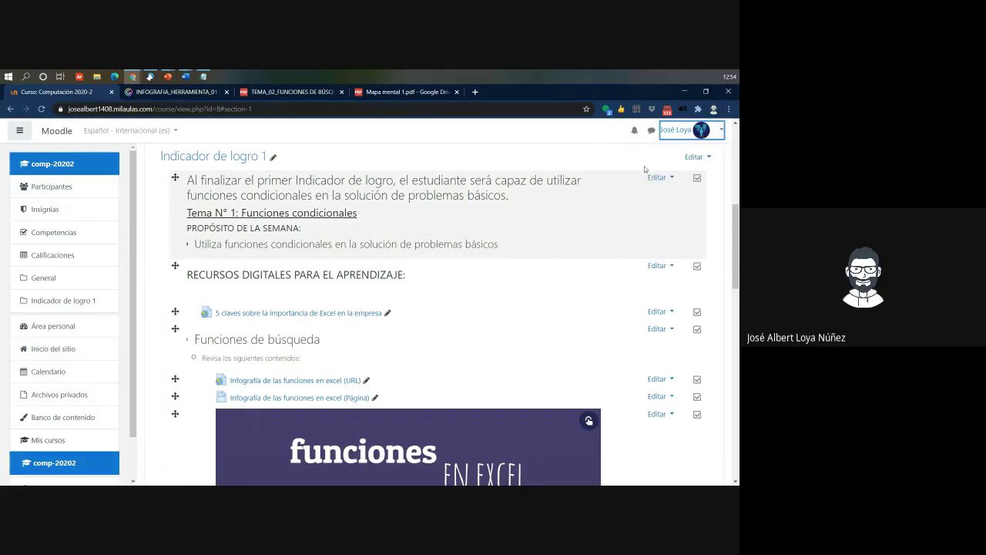
pyautogui.click(718, 131)
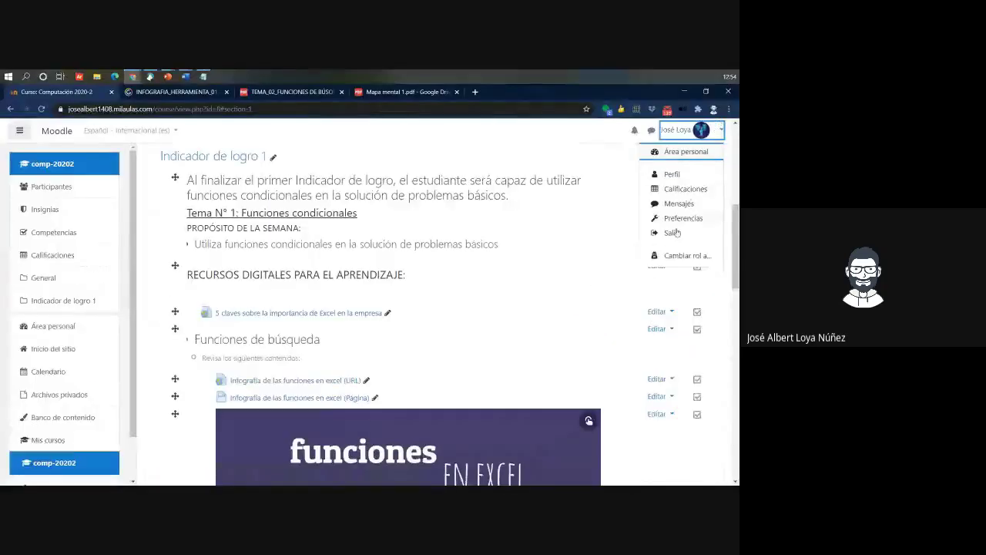
pyautogui.click(685, 255)
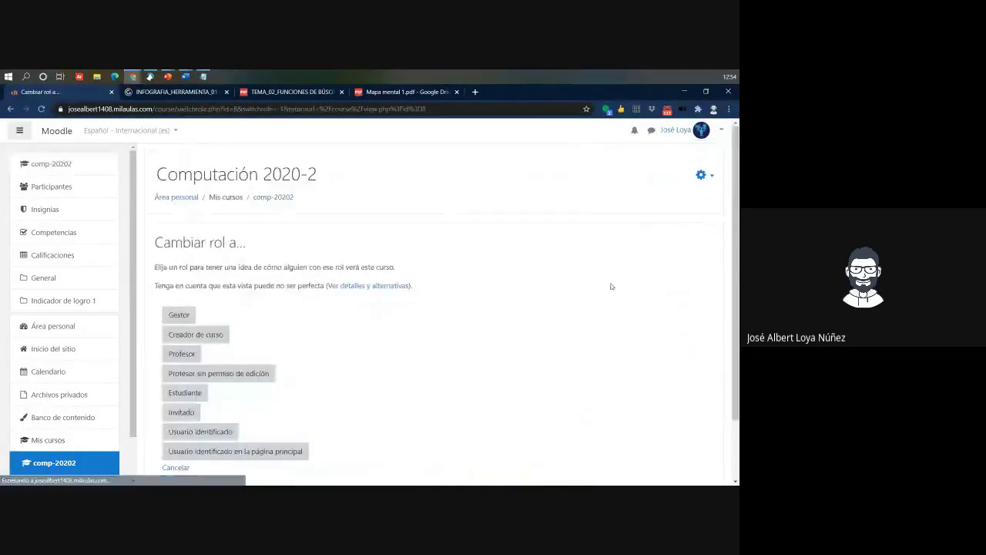
pyautogui.click(182, 395)
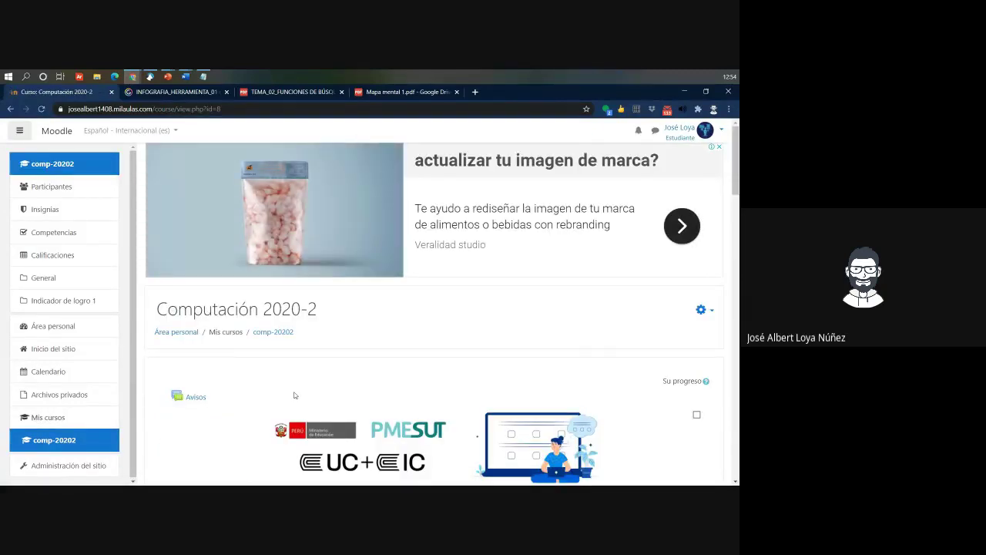
pyautogui.scroll(-8, 293, 395)
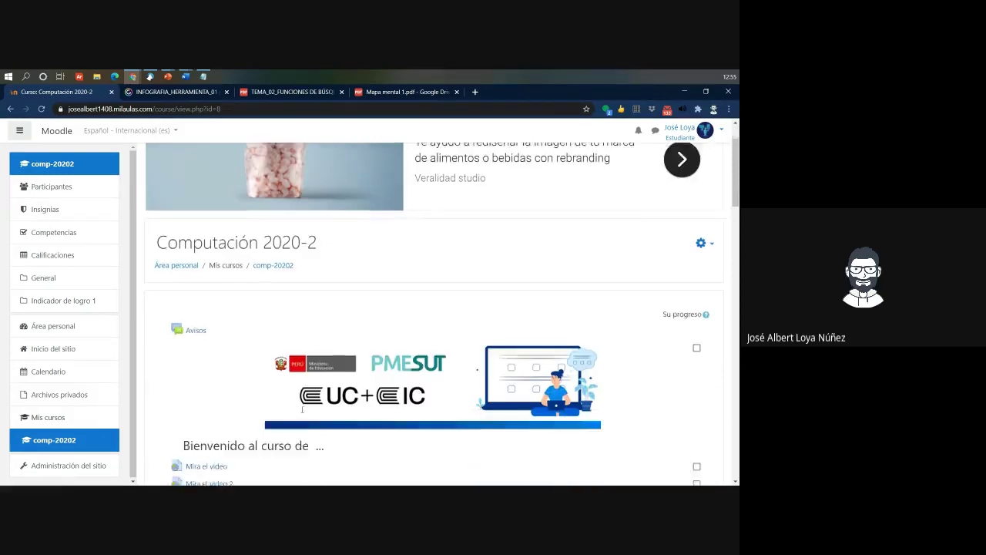
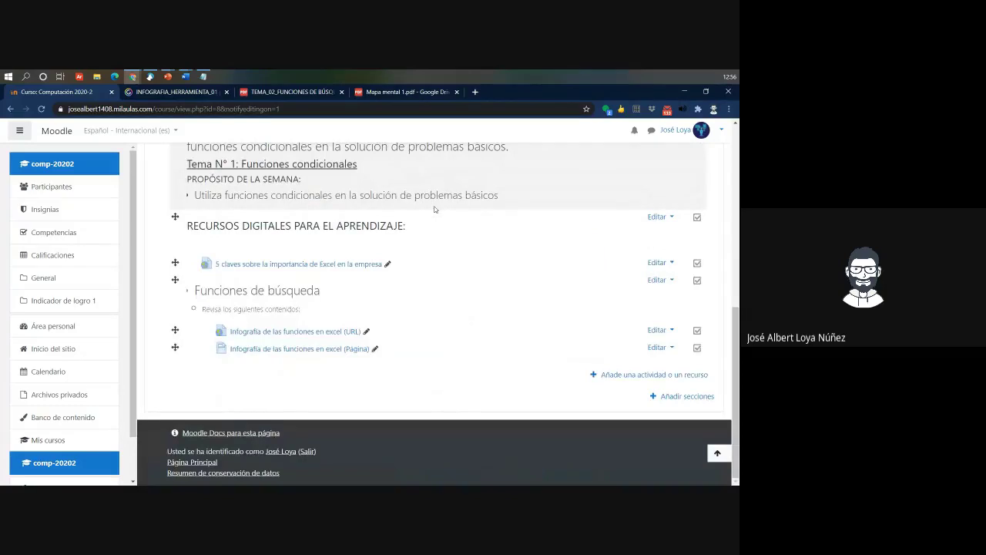
pyautogui.press('super+plus')
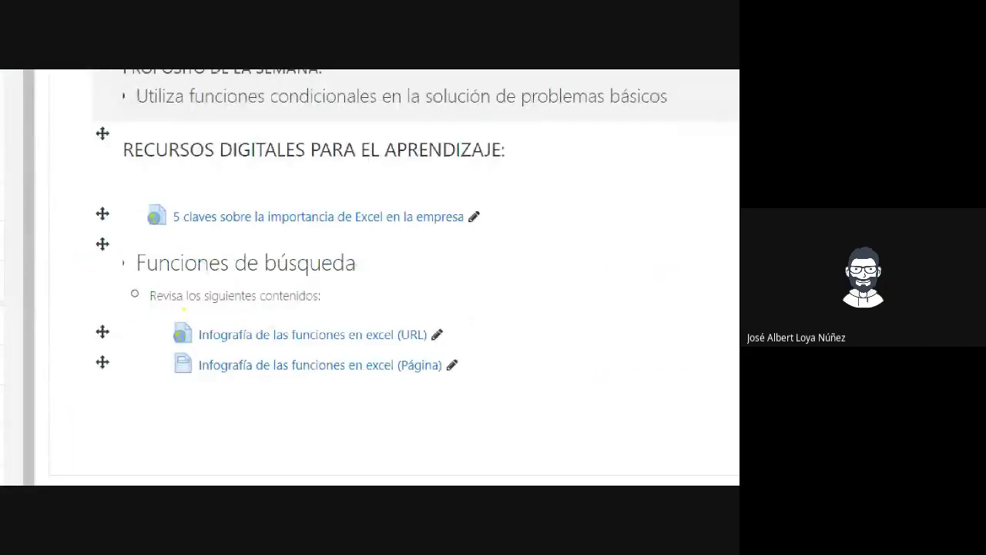
pyautogui.moveTo(151, 307)
pyautogui.mouseDown()
pyautogui.moveTo(321, 352)
pyautogui.moveTo(463, 345)
pyautogui.moveTo(503, 259)
pyautogui.mouseUp()
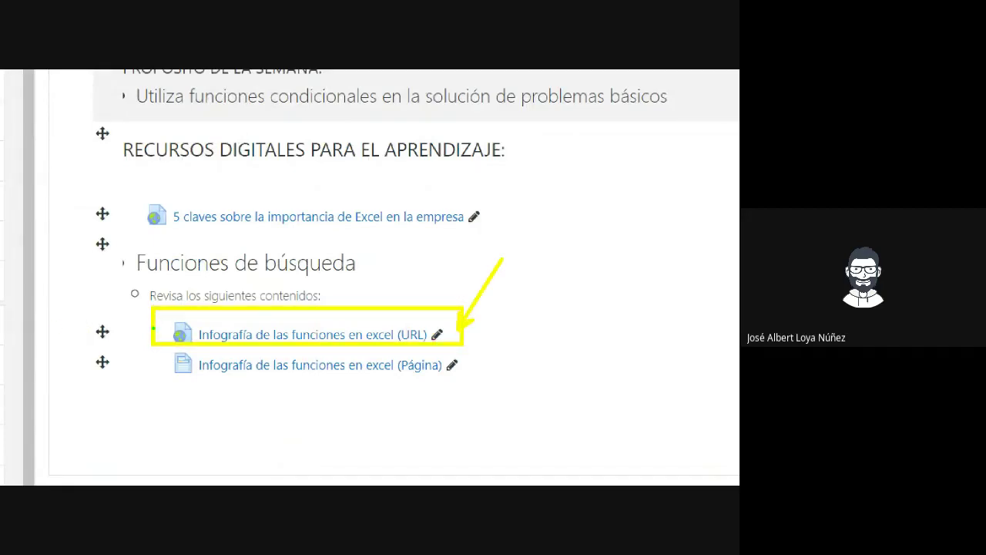
pyautogui.moveTo(151, 349)
pyautogui.mouseDown()
pyautogui.moveTo(517, 386)
pyautogui.moveTo(459, 386)
pyautogui.moveTo(537, 314)
pyautogui.mouseUp()
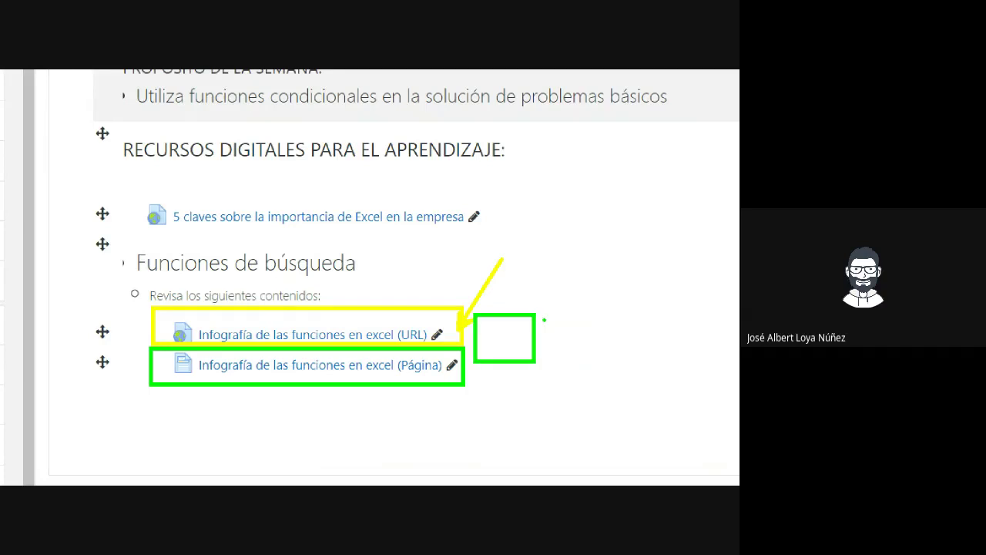
pyautogui.hotkey('ctrl', 'z')
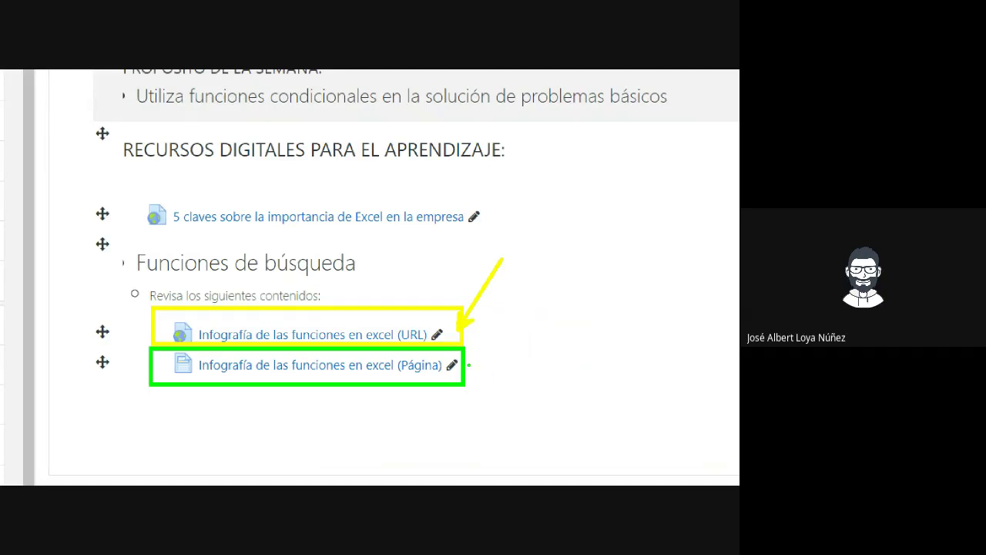
pyautogui.moveTo(468, 365); pyautogui.dragTo(548, 290)
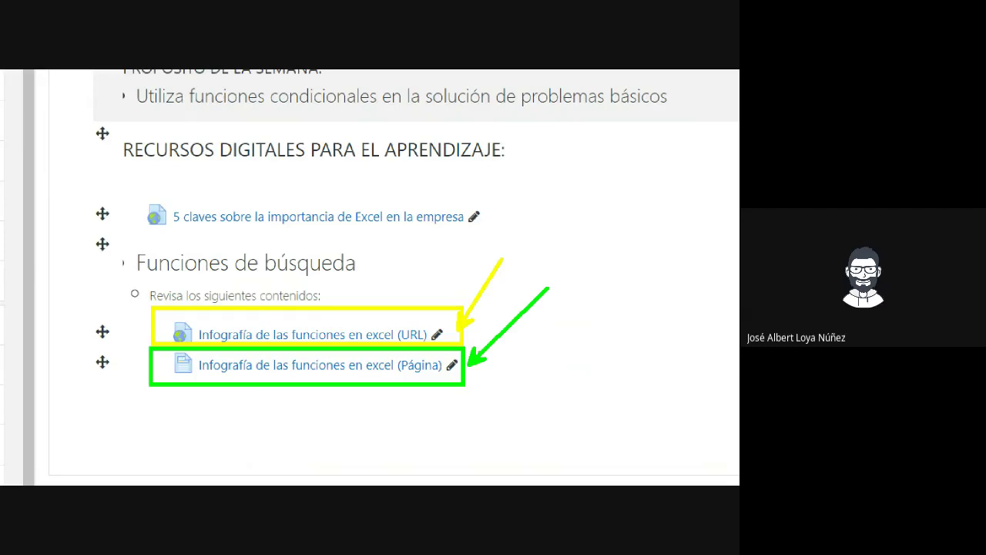
# Step: Switch to the Notepad outline and copy the title "Presentación de Funciones de búsqueda"
pyautogui.hotkey('alt', 'Tab')
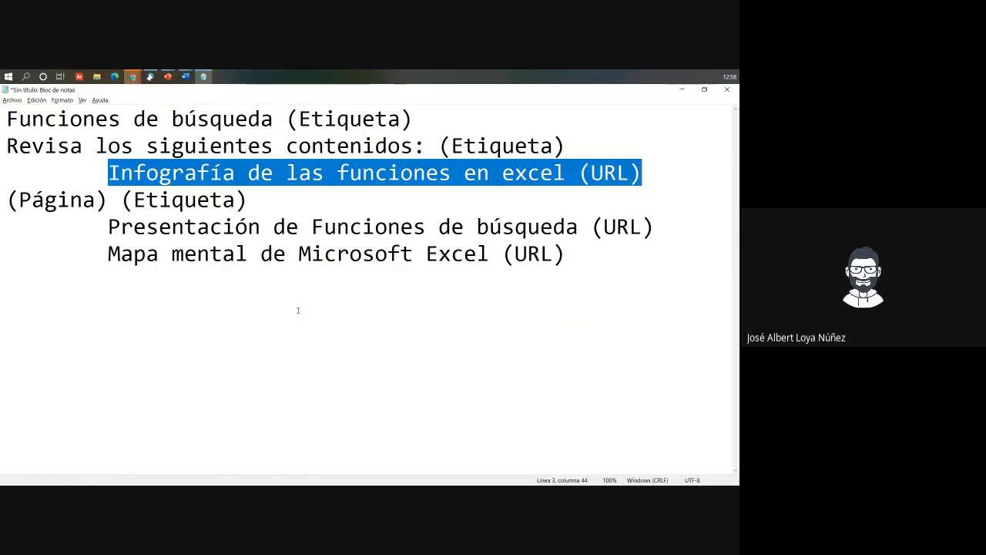
pyautogui.click(461, 287)
pyautogui.moveTo(108, 227); pyautogui.dragTo(579, 228)
pyautogui.write('D')
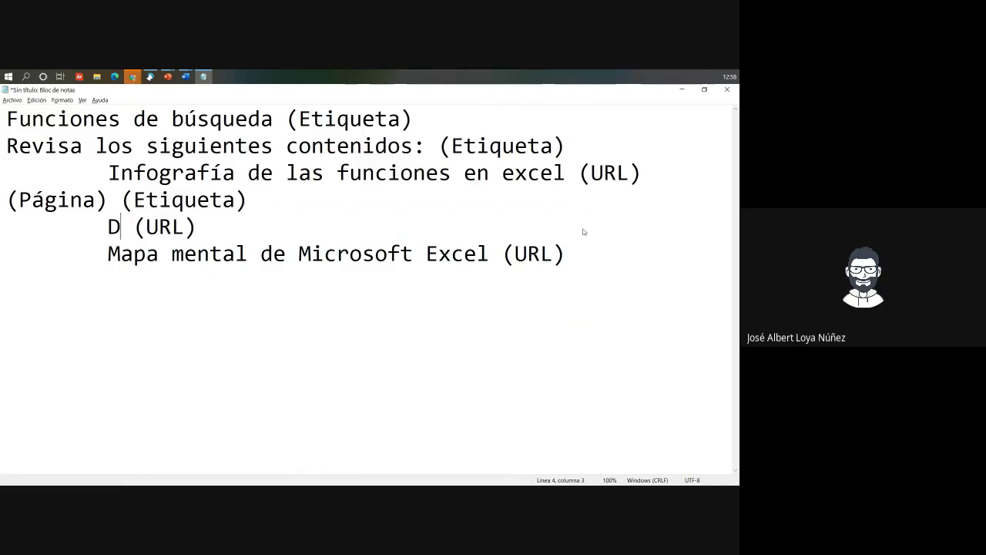
pyautogui.hotkey('ctrl', 'z')
pyautogui.hotkey('ctrl', 'c')
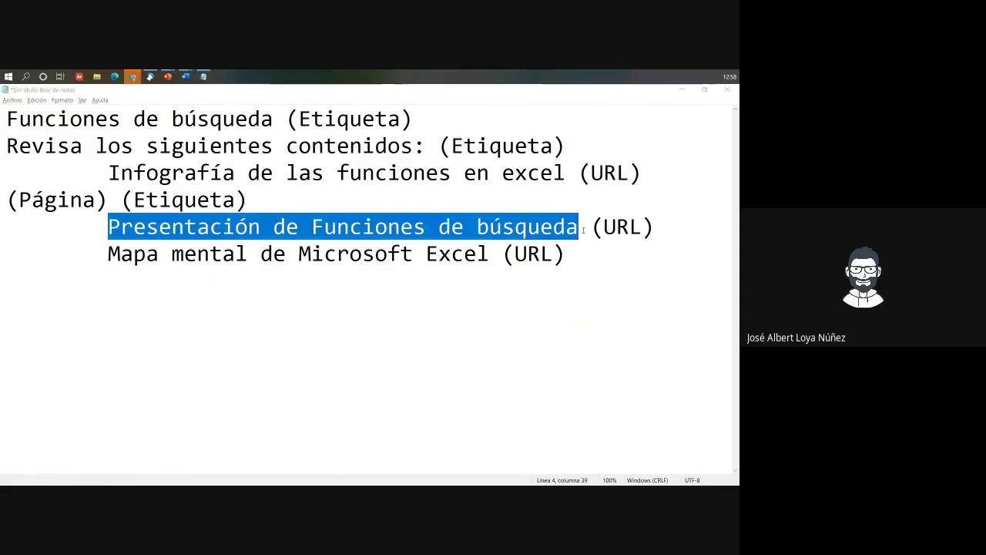
# Step: Back in the Moodle course, start a new URL resource in Indicador de logro 1 named "Presentación de Funciones de búsqueda"
pyautogui.hotkey('alt', 'Tab')
pyautogui.click(651, 374)
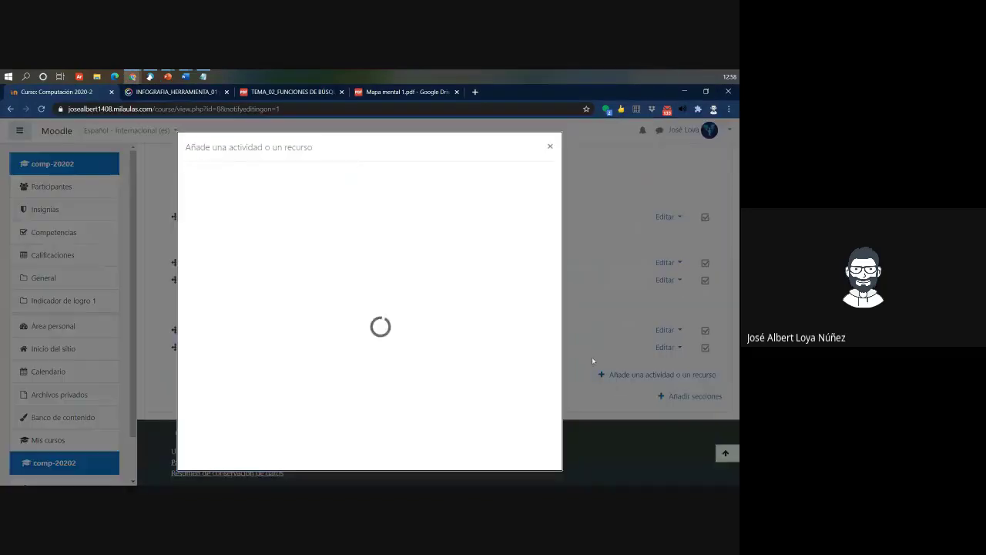
pyautogui.click(248, 208)
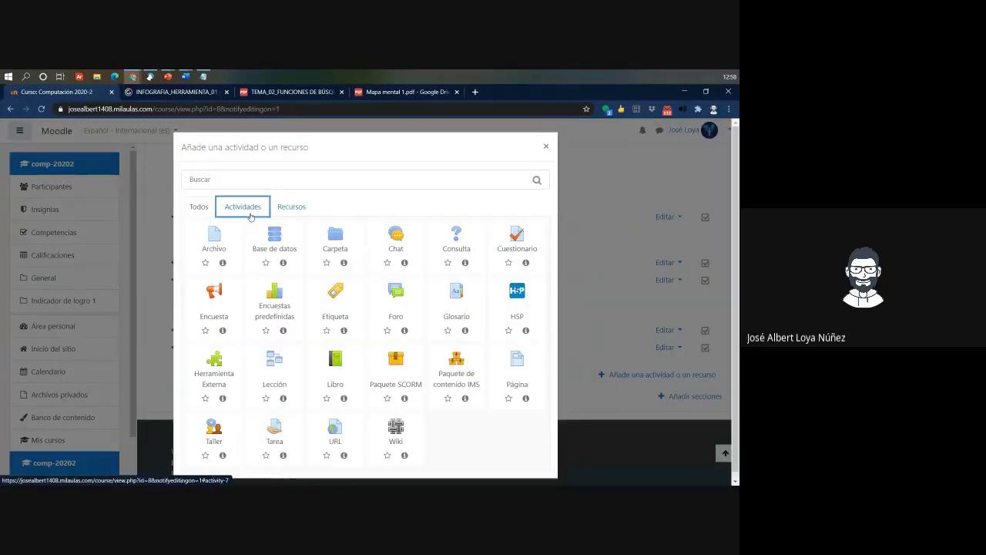
pyautogui.click(297, 207)
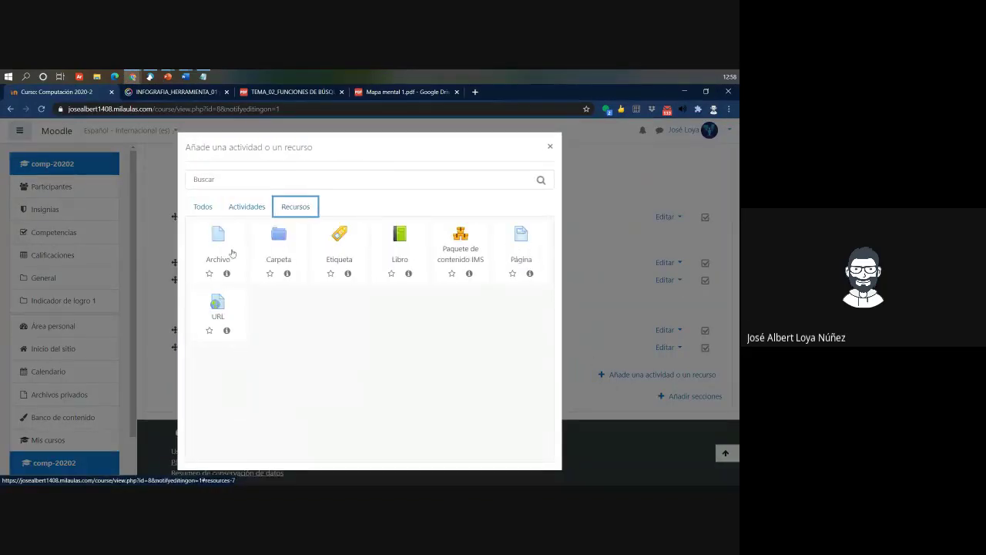
pyautogui.click(222, 316)
pyautogui.click(292, 92)
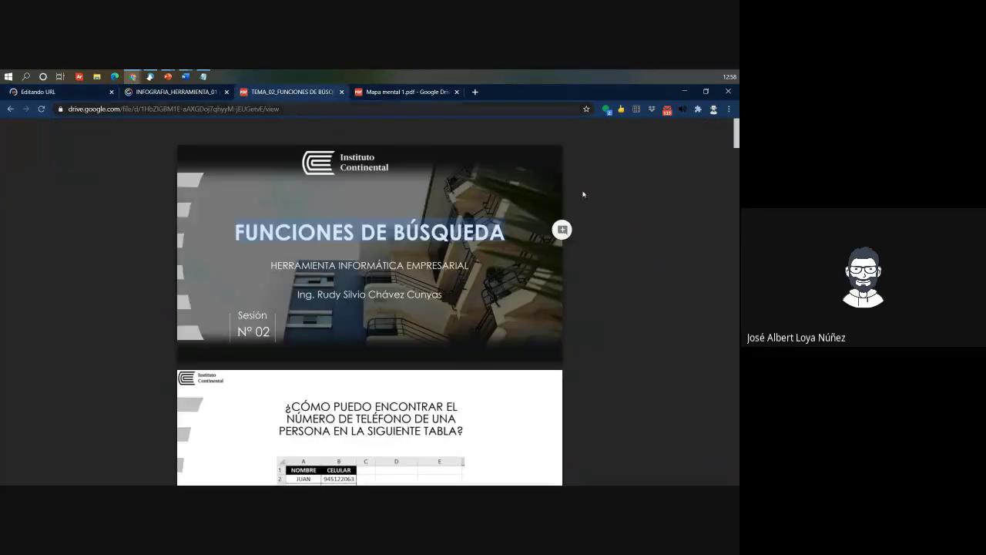
pyautogui.click(692, 132)
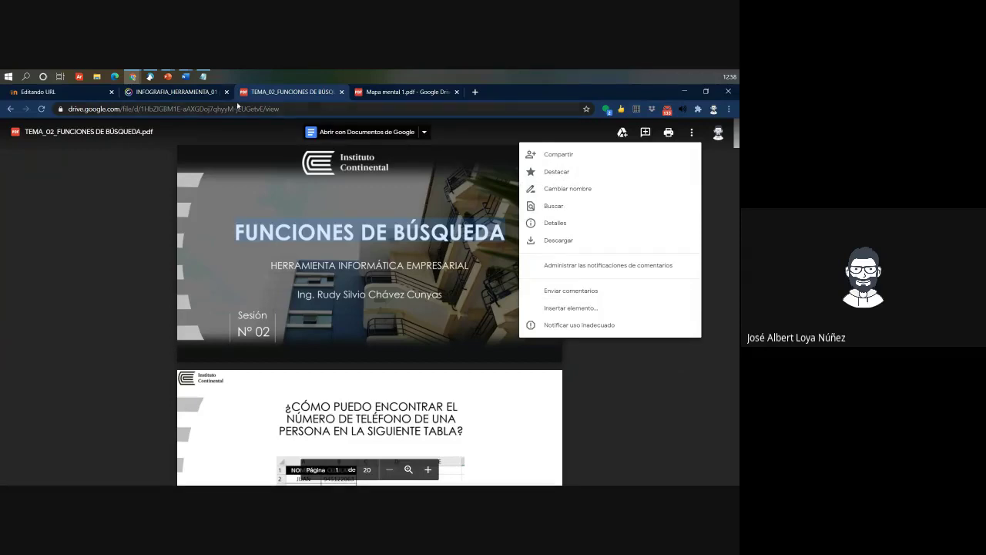
pyautogui.click(177, 93)
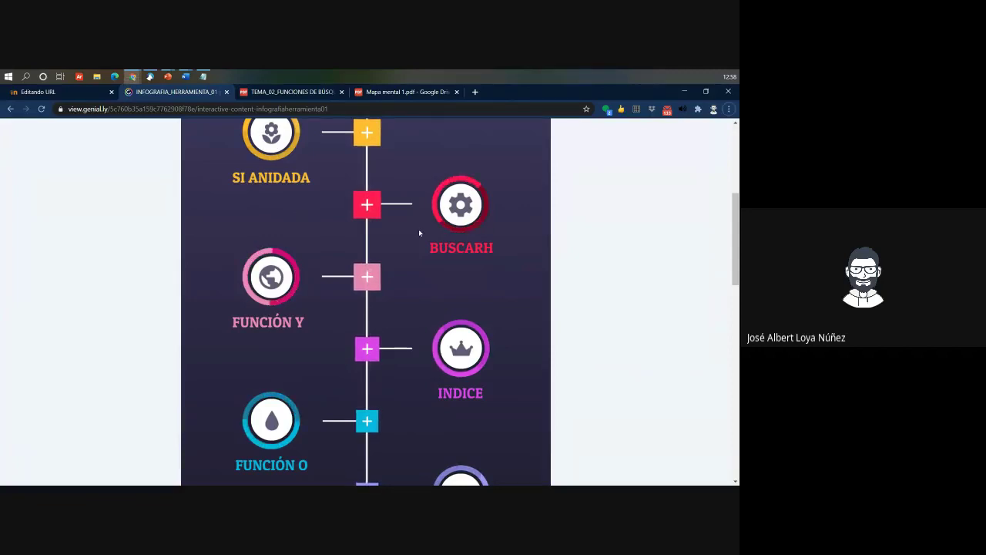
pyautogui.click(57, 92)
pyautogui.click(352, 296)
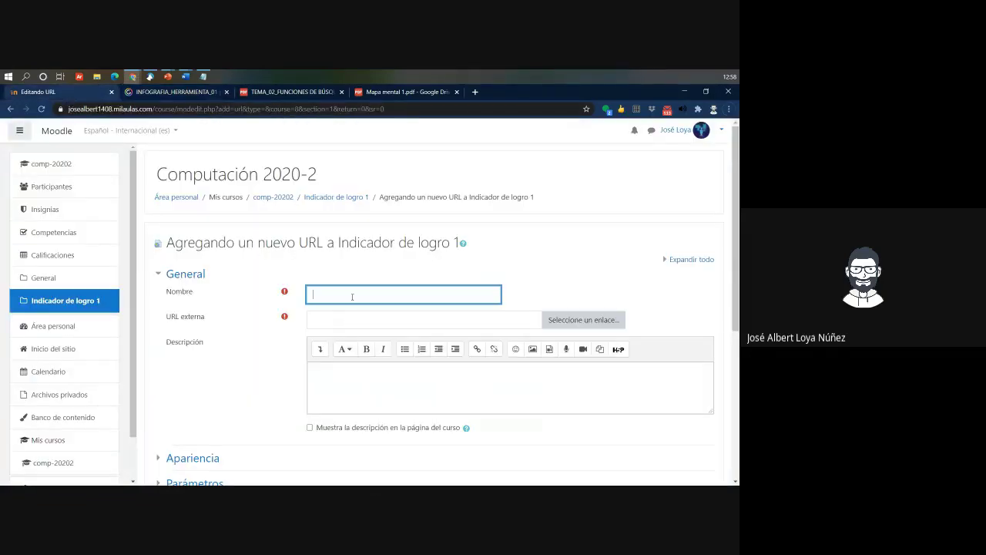
pyautogui.hotkey('ctrl', 'v')
# Step: Use the Google Drive link of TEMA_02_FUNCIONES DE BÚSQUEDA.pdf as the resource's external URL
pyautogui.click(289, 92)
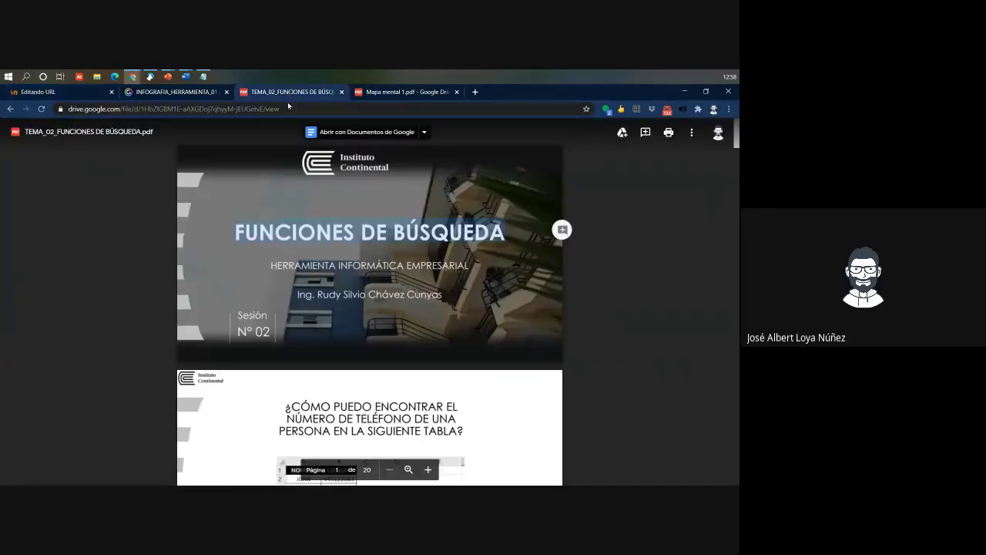
pyautogui.click(284, 109)
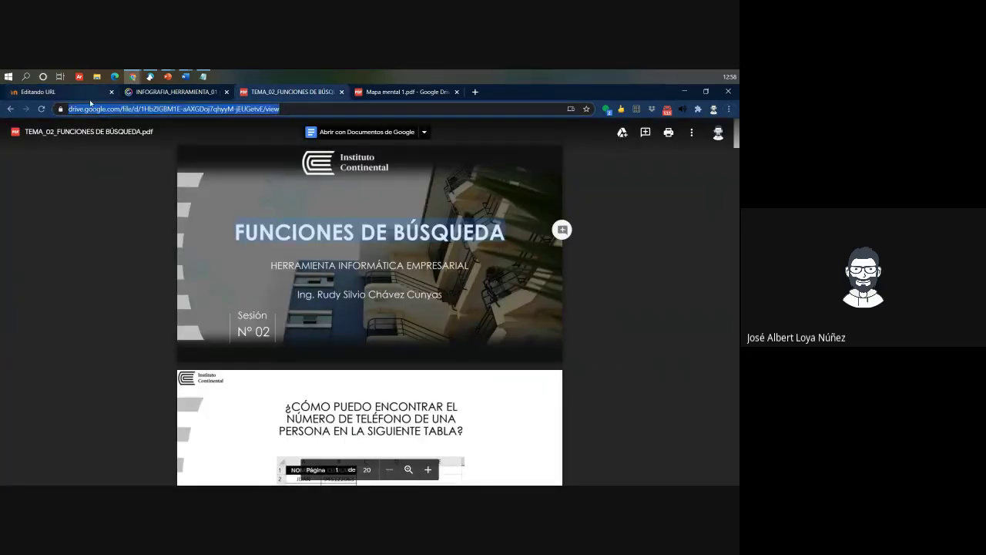
pyautogui.click(58, 91)
pyautogui.click(349, 320)
pyautogui.hotkey('ctrl', 'v')
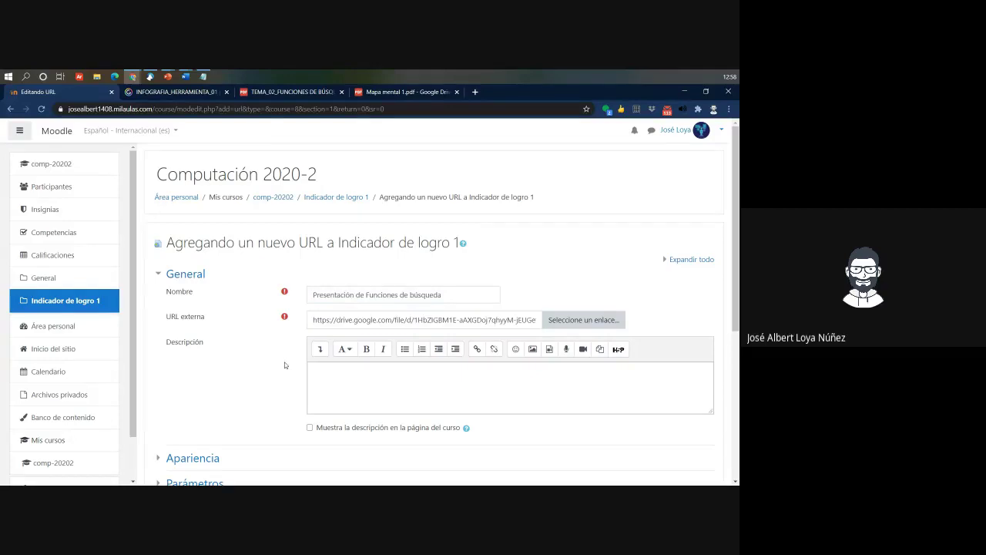
# Step: Set the URL's display to "En ventana emergente" and save it back to the course
pyautogui.scroll(-3, 323, 385)
pyautogui.click(192, 265)
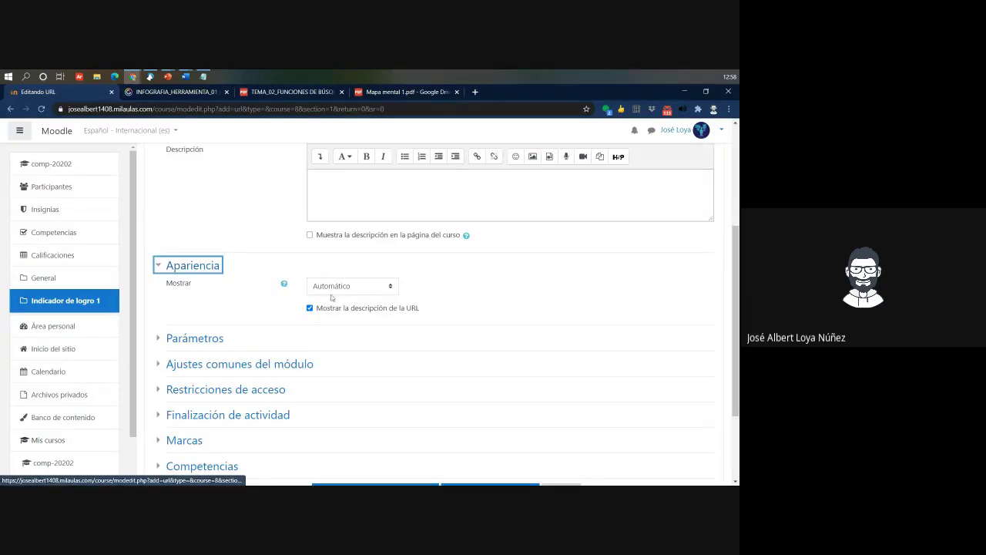
pyautogui.click(343, 287)
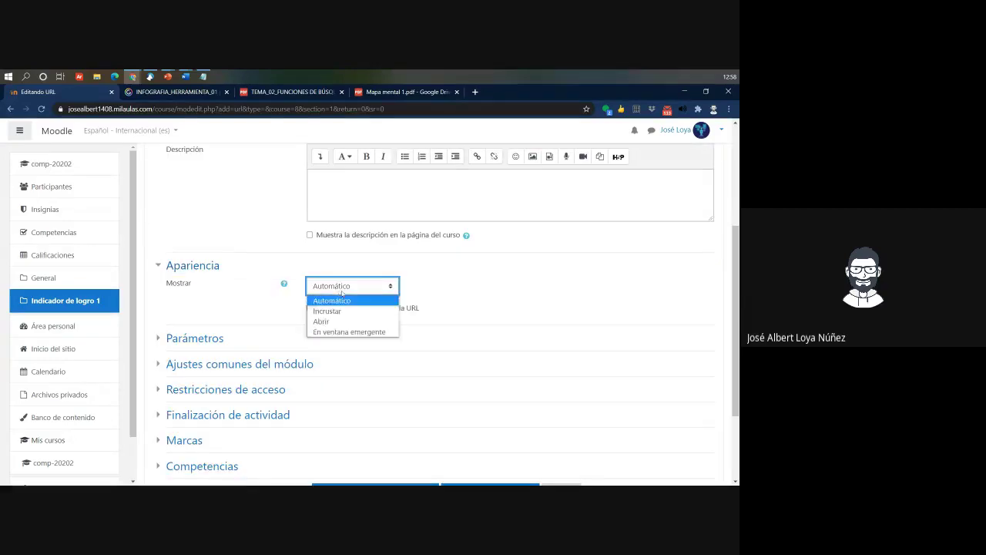
pyautogui.click(349, 331)
pyautogui.scroll(-2, 376, 455)
pyautogui.click(376, 374)
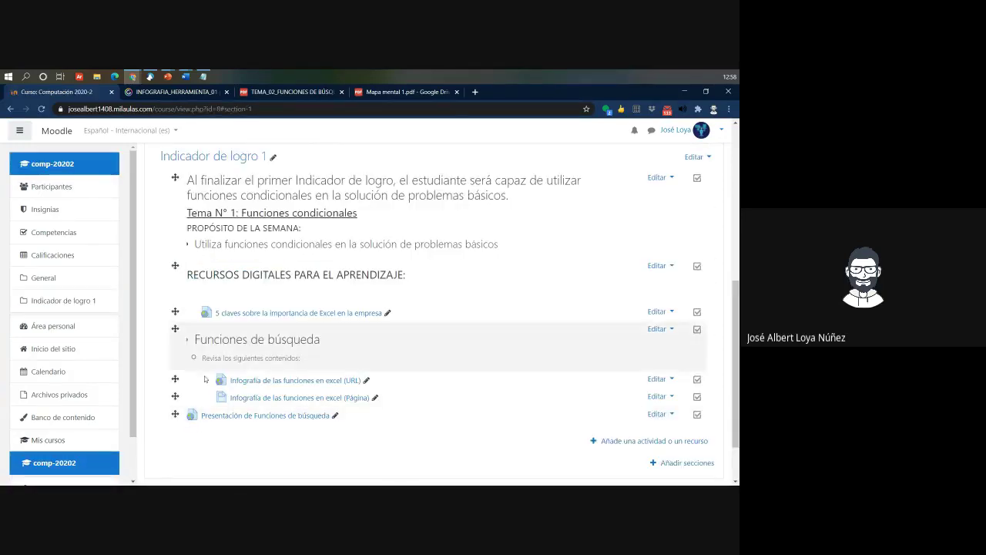
# Step: Indent "Presentación de Funciones de búsqueda" two levels on the course page
pyautogui.click(657, 415)
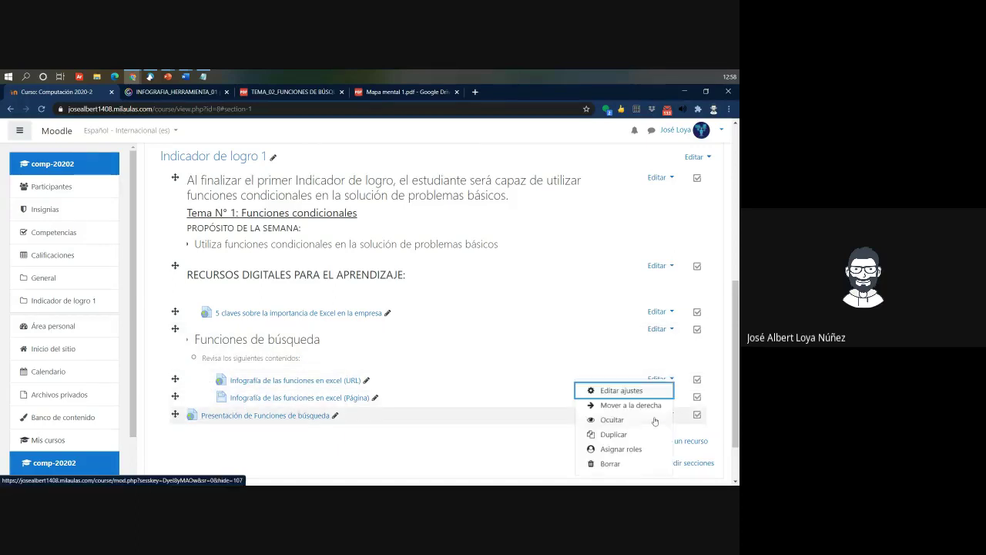
pyautogui.click(630, 405)
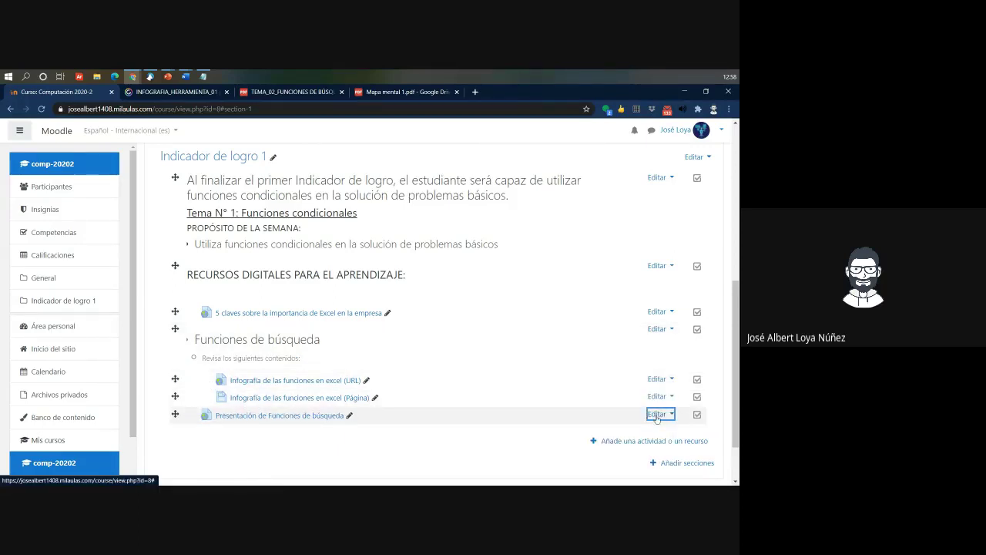
pyautogui.click(657, 416)
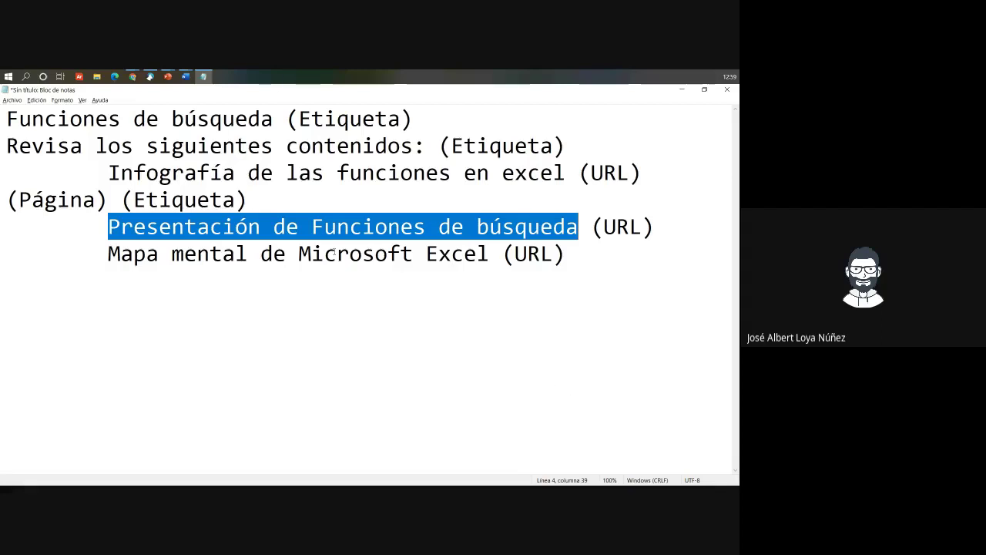
# Step: Copy "Mapa mental de Microsoft Excel" from the Notepad outline and name a new URL resource in Indicador de logro 1 with it
pyautogui.moveTo(108, 255); pyautogui.dragTo(493, 259)
pyautogui.hotkey('ctrl', 'c')
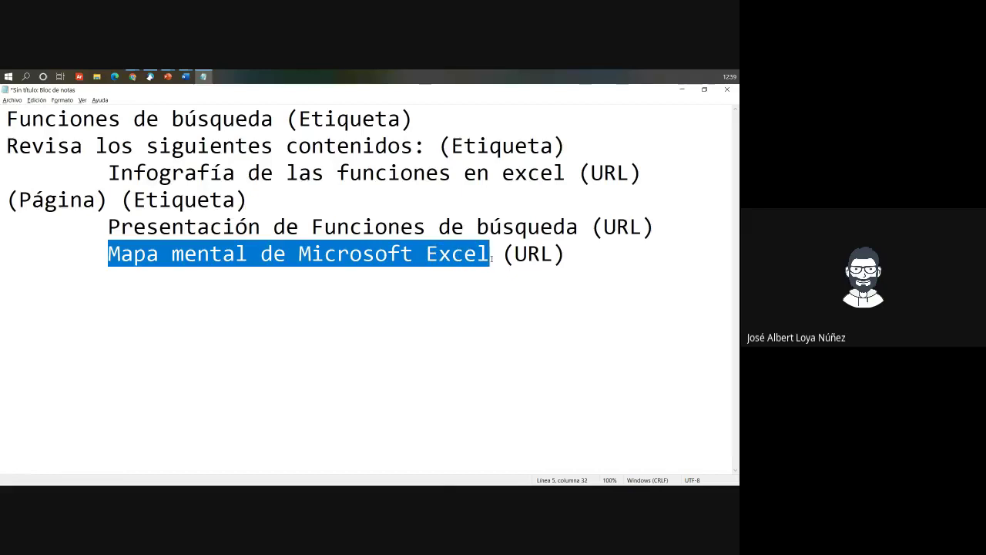
pyautogui.hotkey('alt', 'Tab')
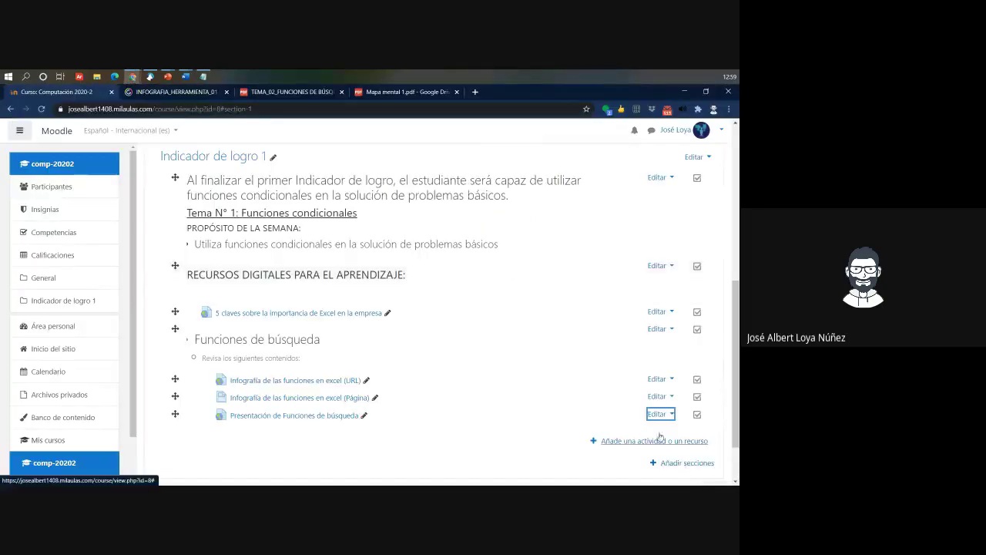
pyautogui.click(658, 440)
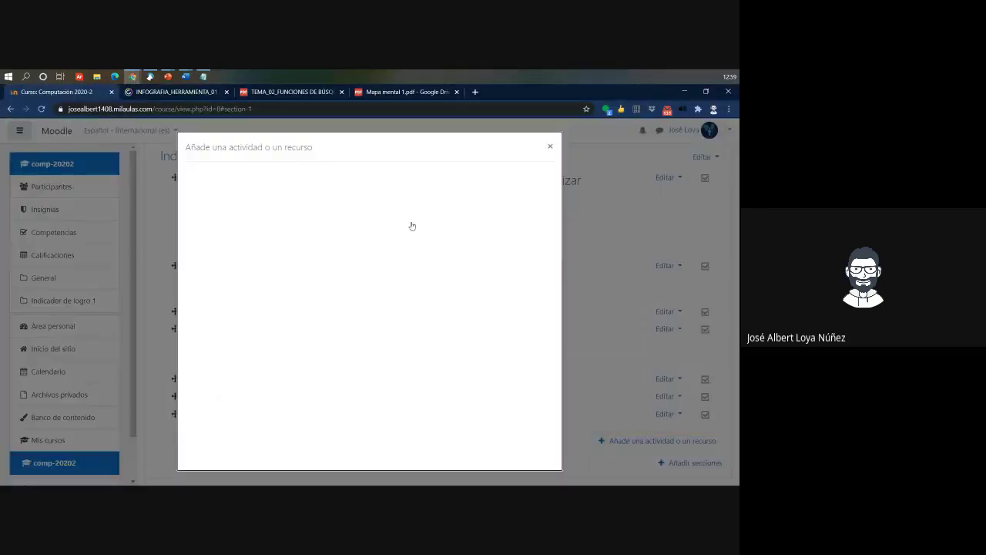
pyautogui.click(282, 209)
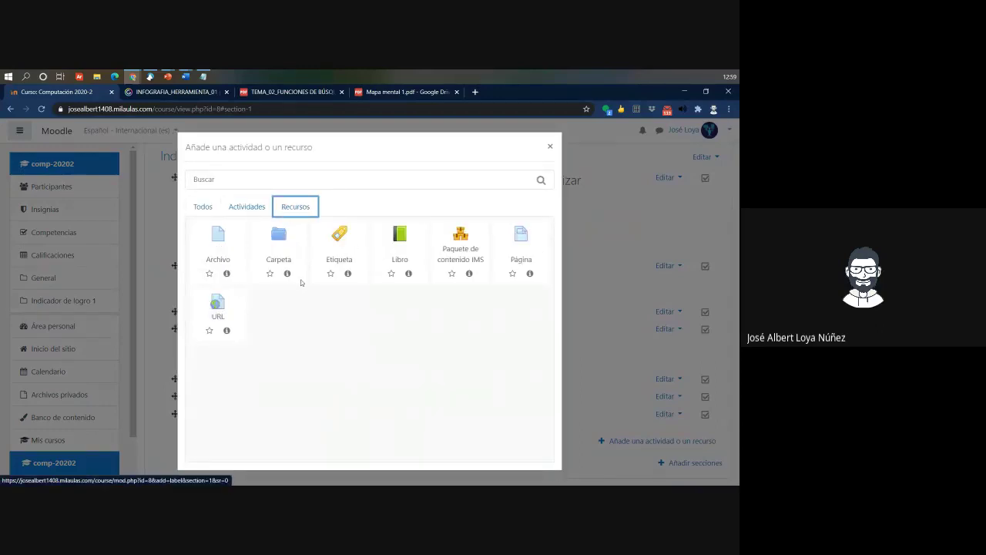
pyautogui.click(218, 308)
pyautogui.click(402, 92)
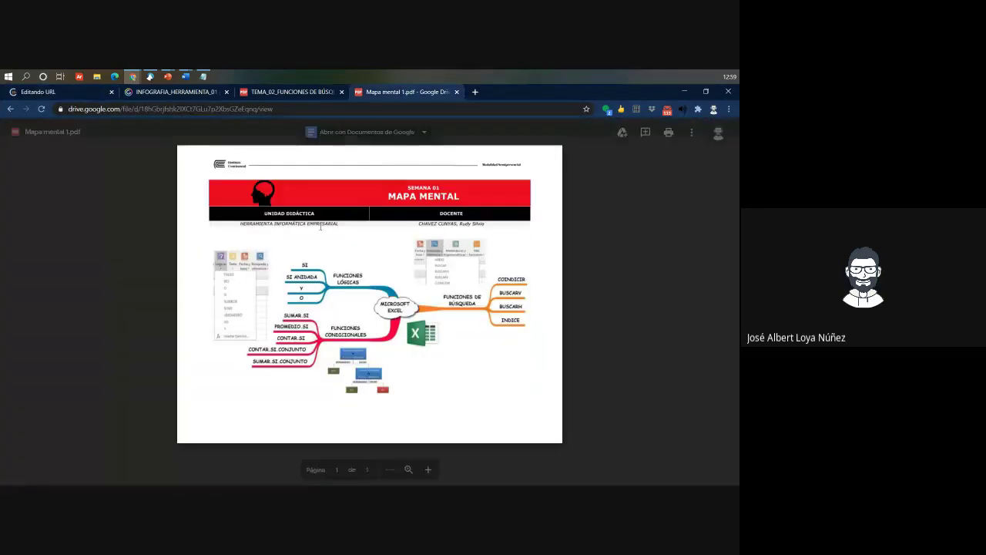
pyautogui.click(77, 92)
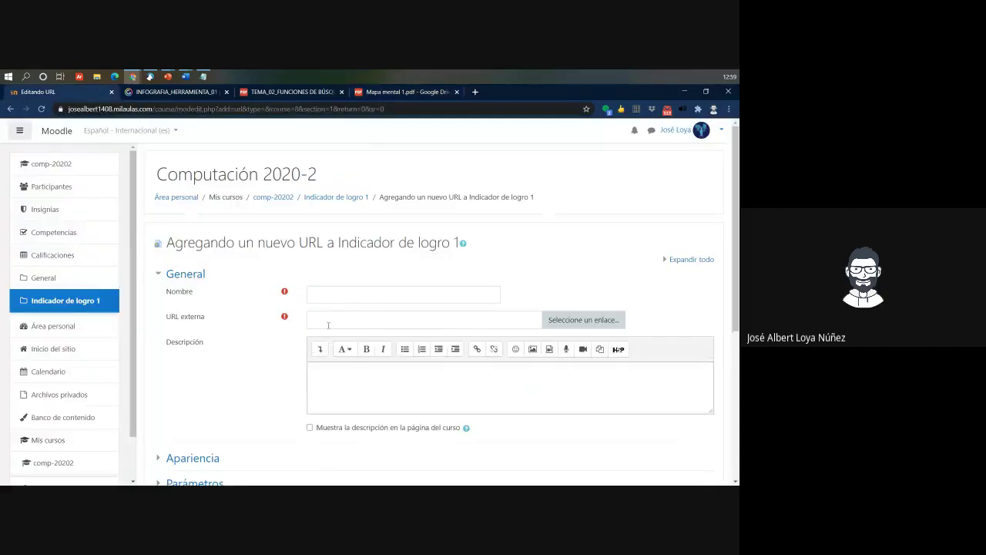
pyautogui.click(330, 296)
pyautogui.hotkey('ctrl', 'v')
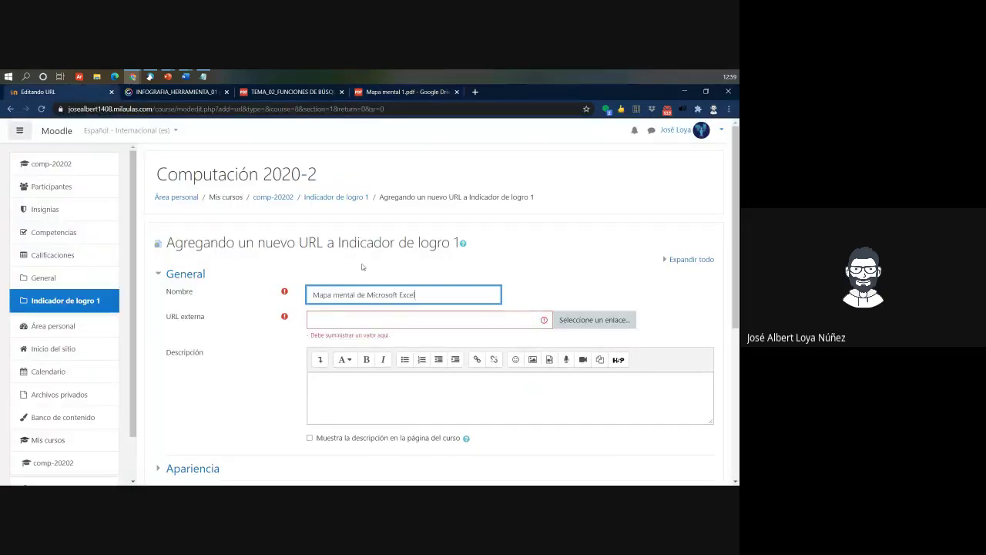
# Step: Enter the Google Drive link of Mapa mental 1.pdf as the external URL and save the resource back to the course
pyautogui.click(374, 92)
pyautogui.click(368, 111)
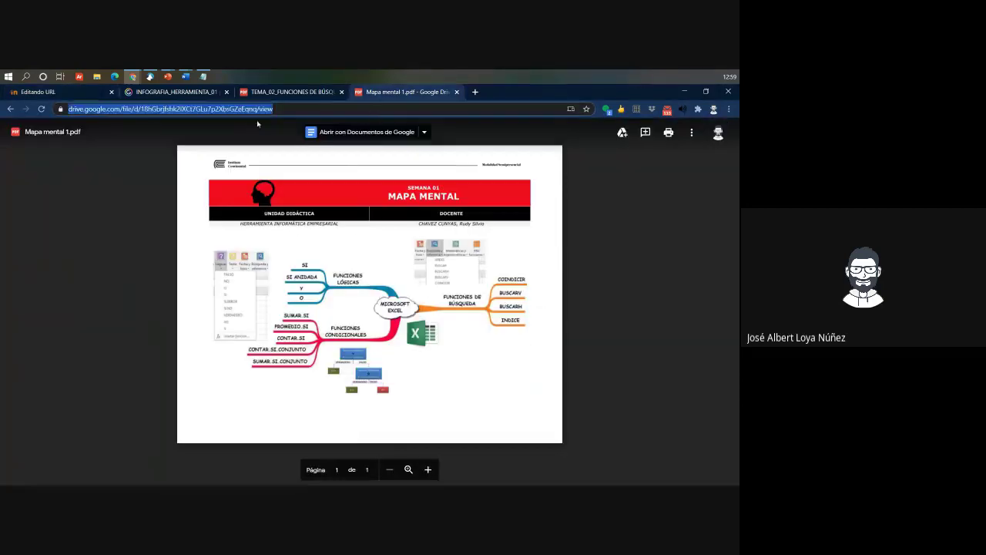
pyautogui.click(65, 94)
pyautogui.click(324, 316)
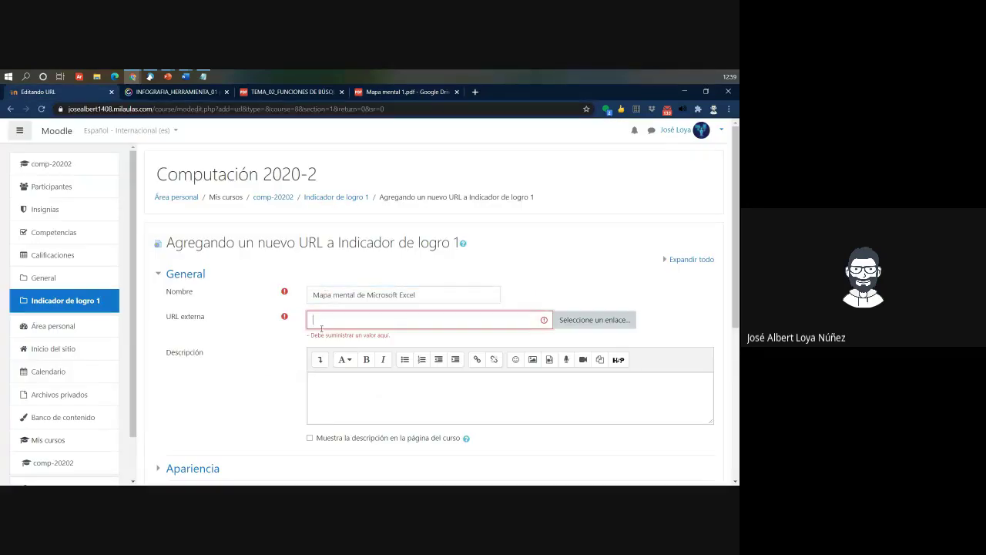
pyautogui.scroll(-3, 323, 401)
pyautogui.click(378, 459)
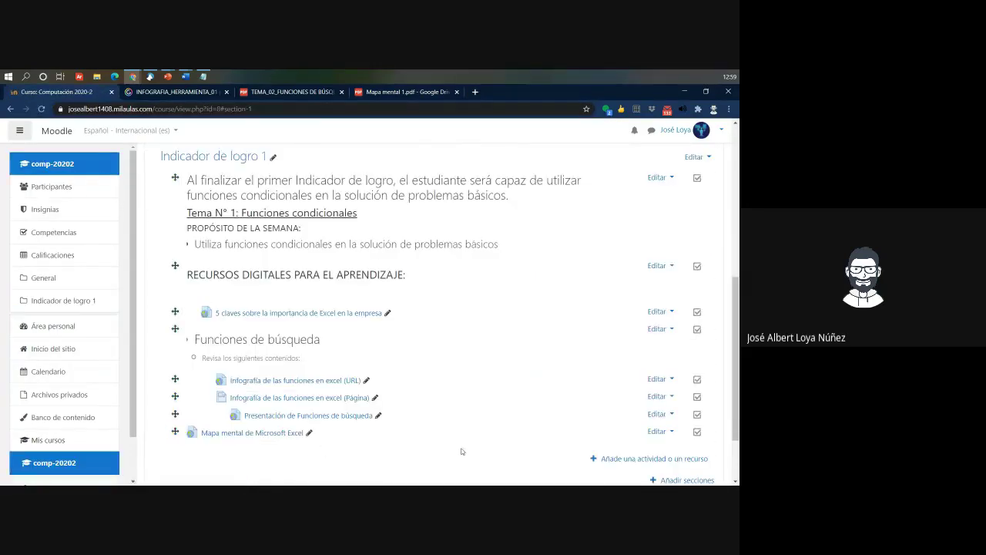
# Step: Move "Presentación de Funciones de búsqueda" back one indent level and indent "Mapa mental de Microsoft Excel" two levels
pyautogui.click(655, 415)
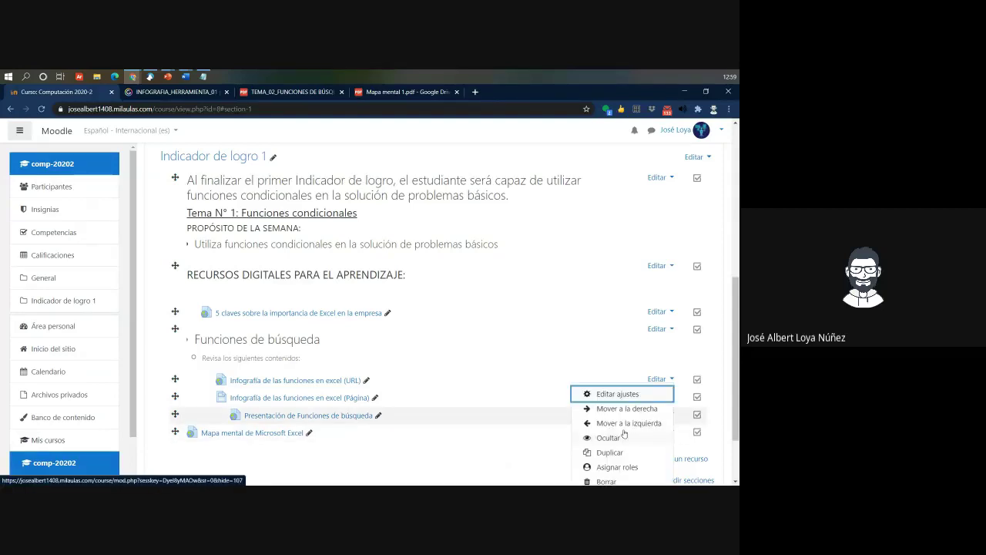
pyautogui.click(626, 429)
pyautogui.click(651, 432)
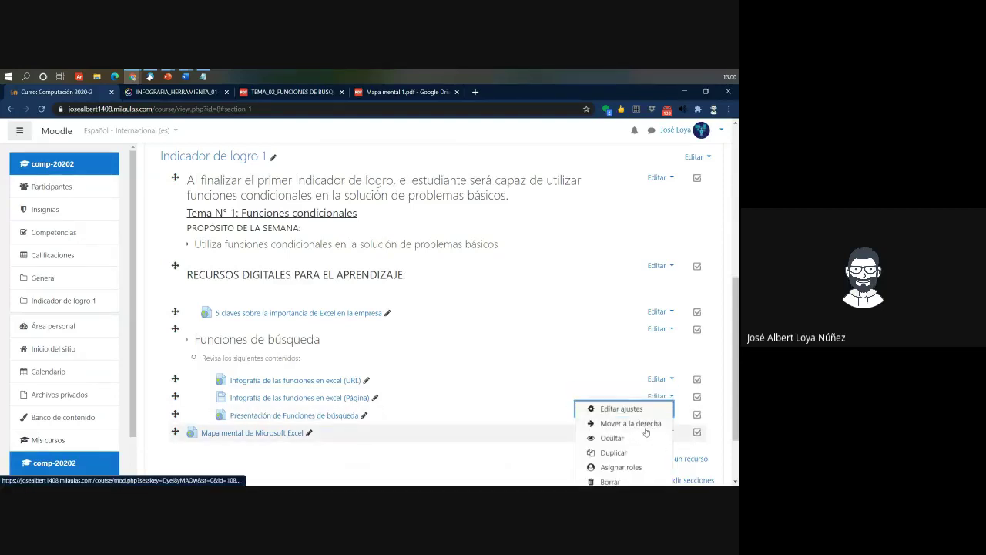
pyautogui.click(661, 436)
pyautogui.click(661, 432)
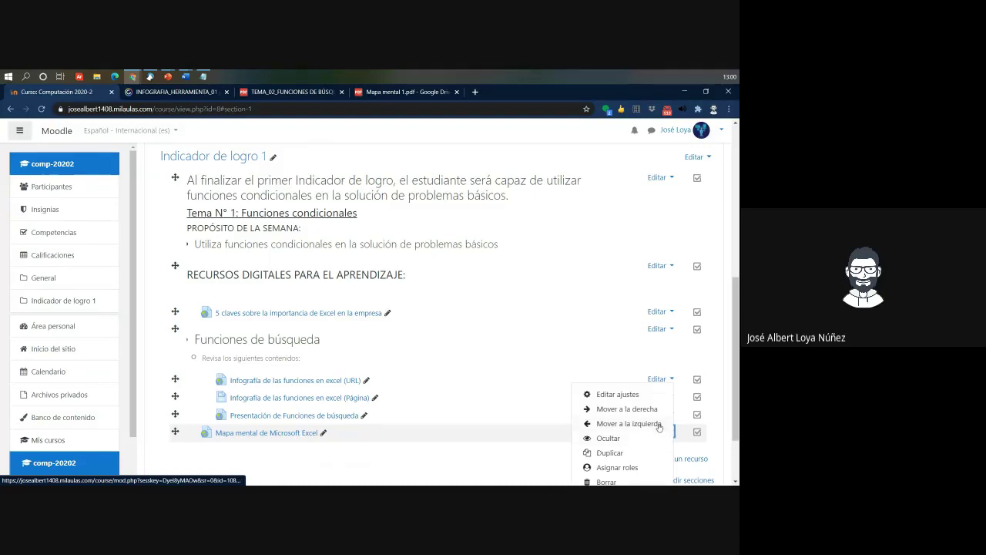
pyautogui.press('Return')
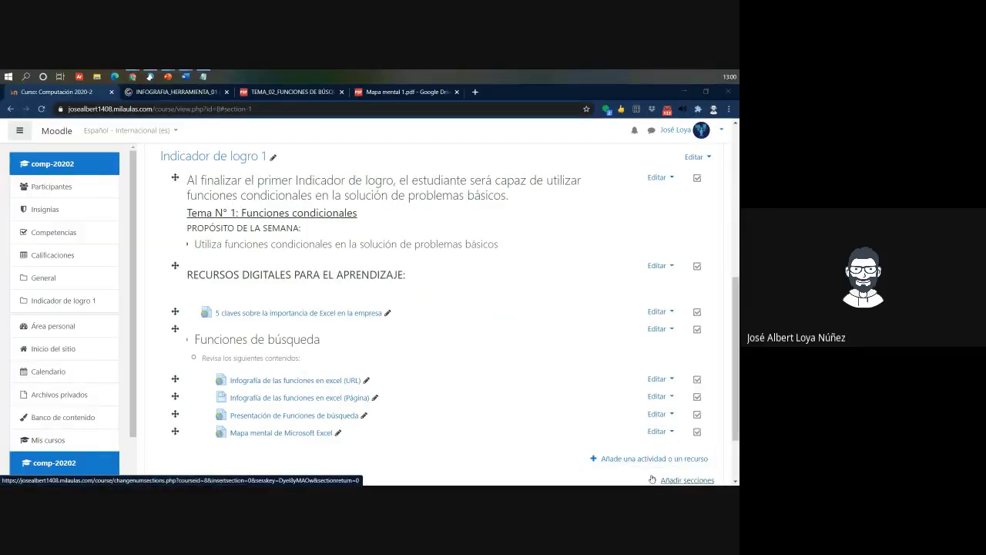
# Step: Switch to the Word document EJEMPLO_DISEÑO_UNIDAD_DIDÁCTICA and review the "ACTIVIDADES FORMATIVAS" listed under "ANTES DE LA VÍDEO CLASE 1"
pyautogui.hotkey('alt', 'Tab')
pyautogui.scroll(-5, 484, 287)
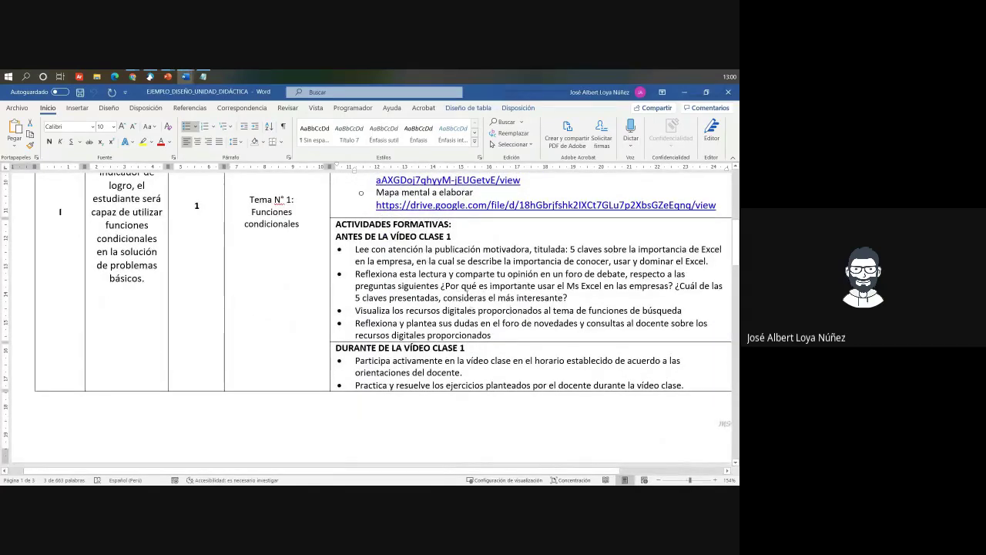
pyautogui.click(467, 295)
pyautogui.moveTo(511, 339); pyautogui.dragTo(337, 224)
pyautogui.click(349, 234)
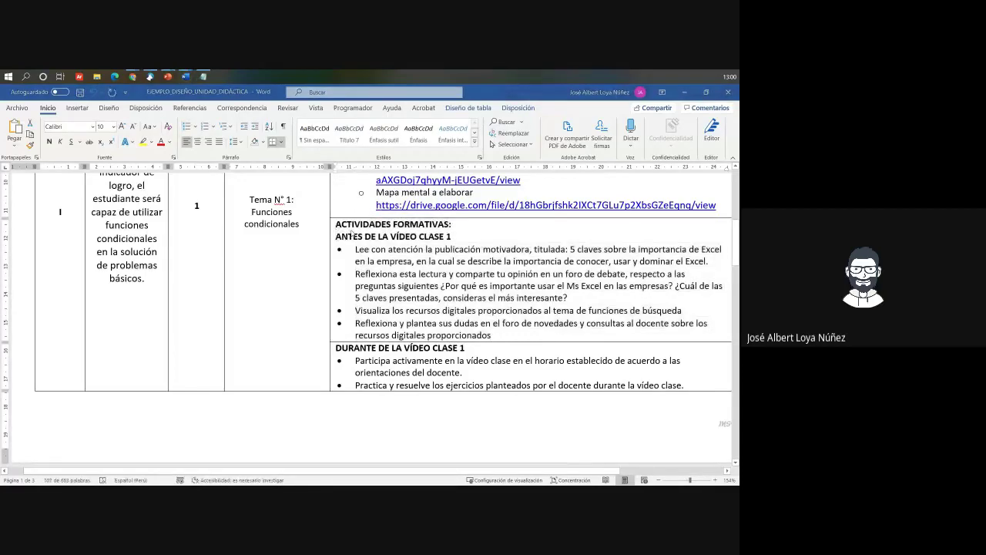
# Step: Switch to Notepad and replace the whole outline with the copied "ACTIVIDADES FORMATIVAS" text for "ANTES DE LA VÍDEO CLASE 1"
pyautogui.hotkey('alt', 'Tab')
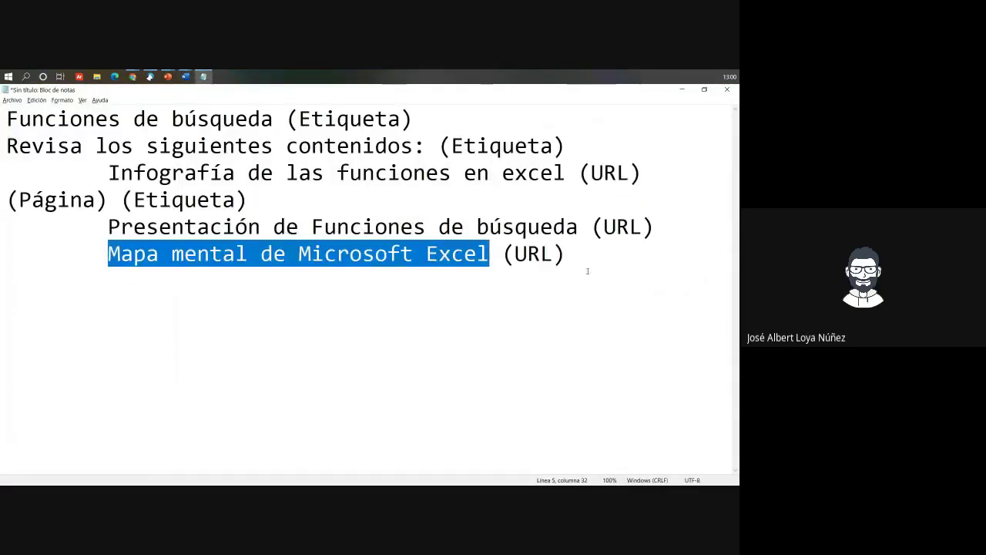
pyautogui.click(572, 263)
pyautogui.moveTo(573, 262); pyautogui.dragTo(6, 118)
pyautogui.hotkey('ctrl', 'v')
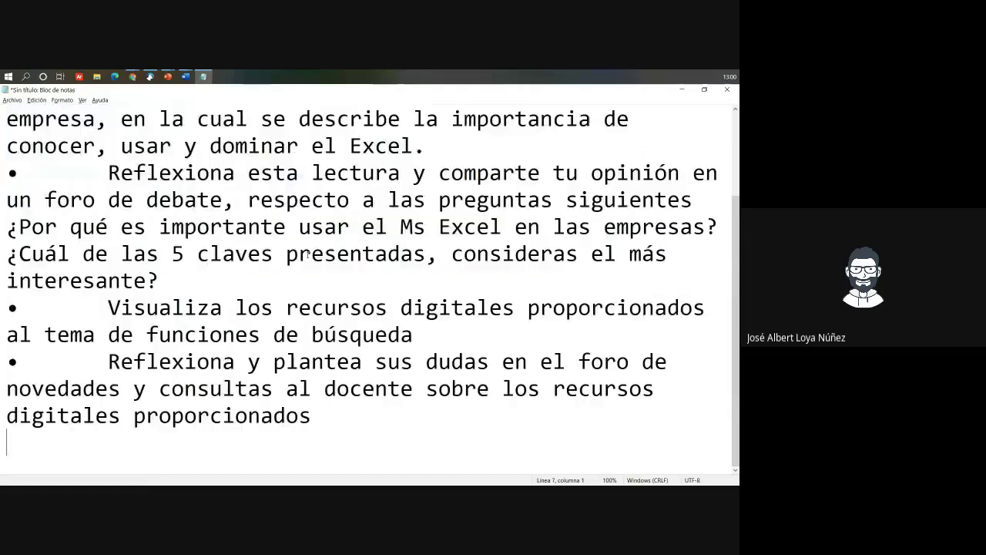
pyautogui.click(299, 256)
pyautogui.scroll(2, 292, 274)
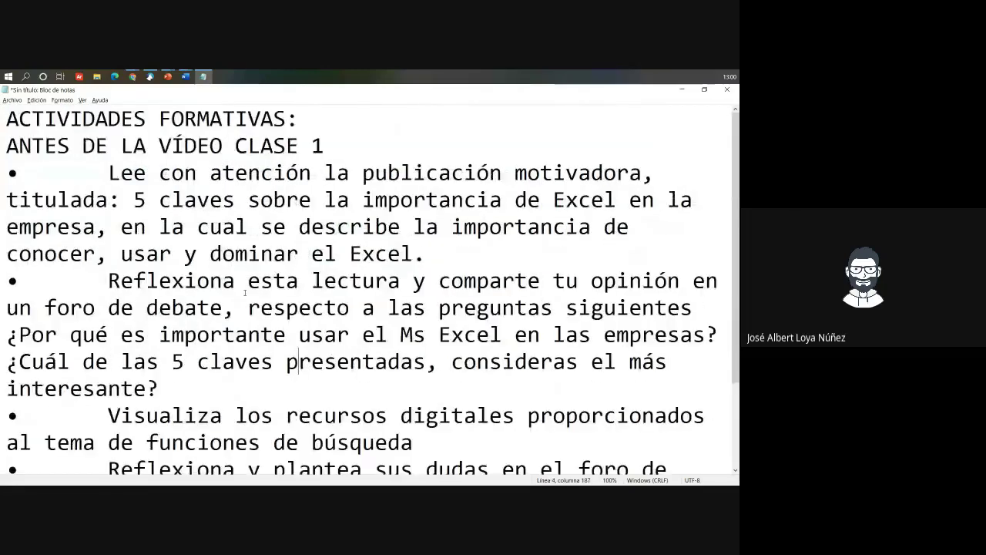
# Step: Remove the bullet and its spacing before the "Lee con atención la publicación motivadora" paragraph
pyautogui.click(77, 170)
pyautogui.press('BackSpace')
pyautogui.press('BackSpace')
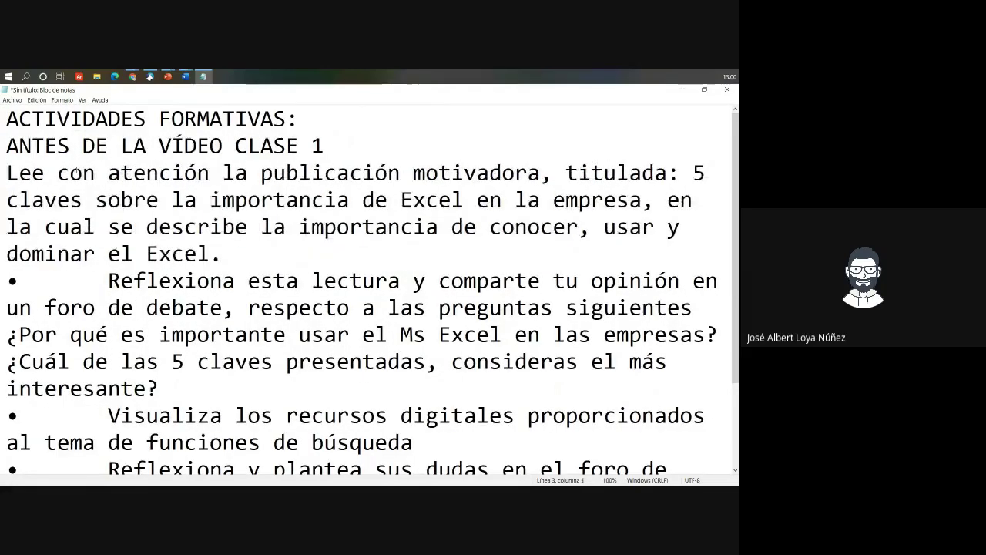
# Step: Add "(Etiqueta)" after the "ACTIVIDADES FORMATIVAS:" heading
pyautogui.press('Up')
pyautogui.press('Left')
pyautogui.write('()')
pyautogui.press('Left')
pyautogui.write('Etiqe')
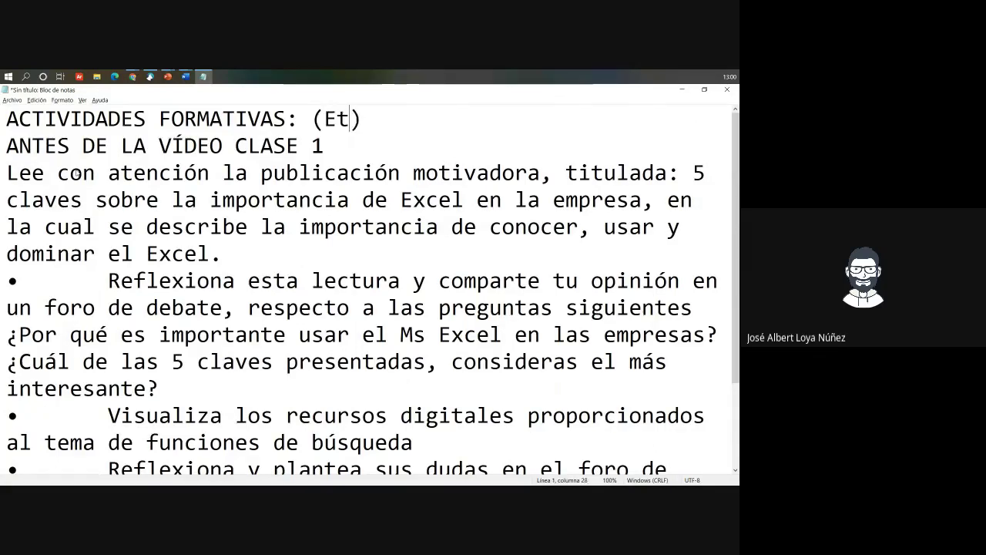
pyautogui.press('BackSpace')
pyautogui.write('ueta')
pyautogui.press('BackSpace')
pyautogui.press('BackSpace')
pyautogui.press('BackSpace')
pyautogui.press('BackSpace')
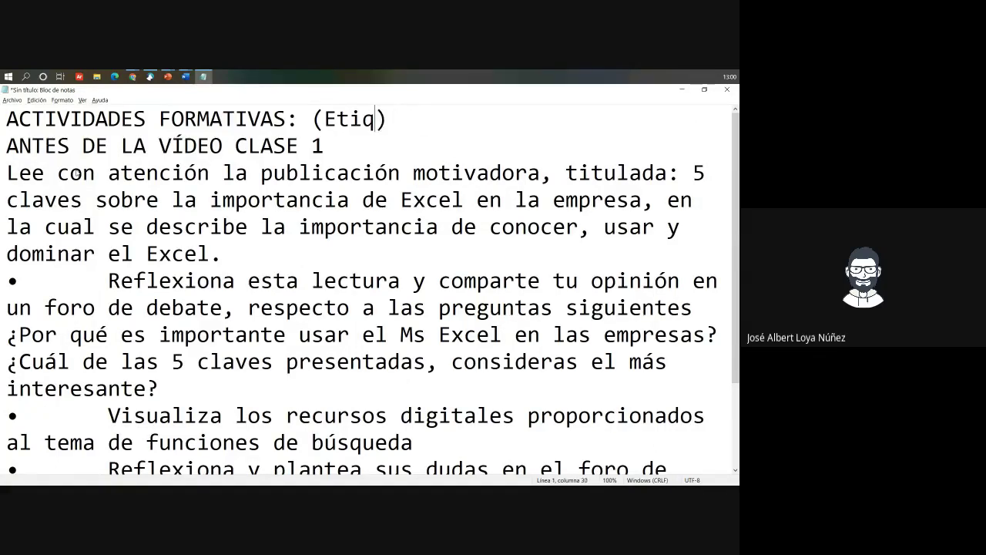
pyautogui.write('ueta')
# Step: Add "(Etiqueta)" after the "ANTES DE LA VÍDEO CLASE 1" heading
pyautogui.press('Down')
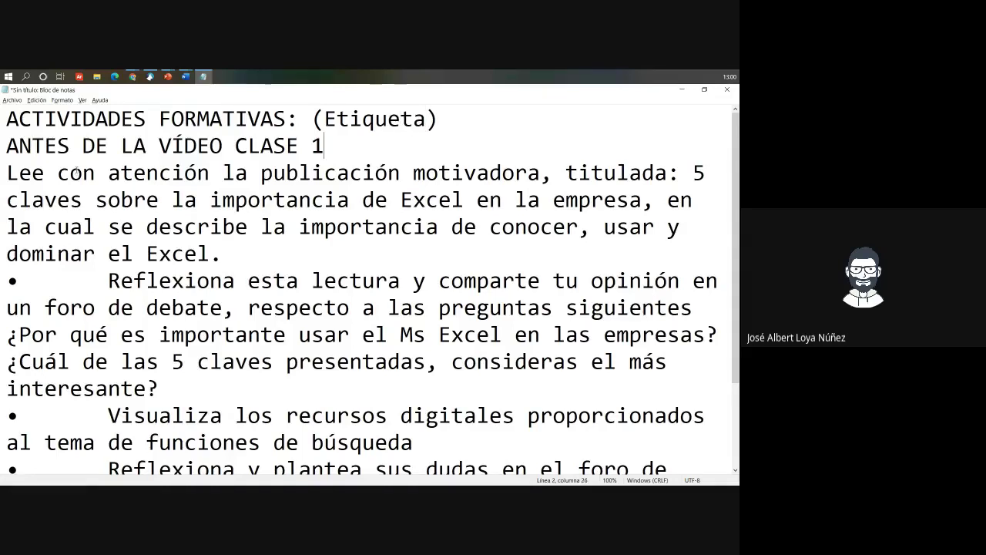
pyautogui.write('()')
pyautogui.press('Left')
pyautogui.write('Etiquet')
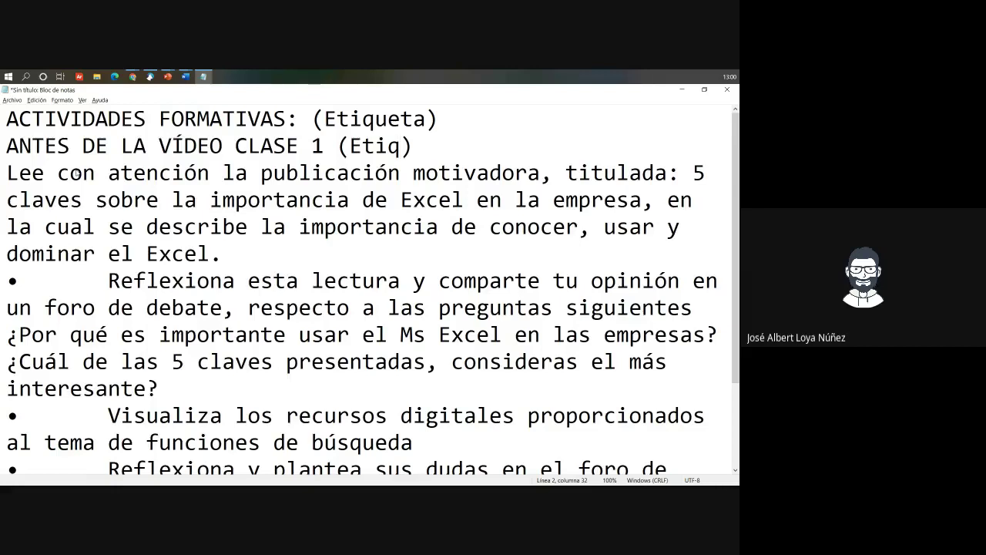
pyautogui.write('a')
# Step: Add "(Etiqueta)" at the end of the "Lee con atención" paragraph, after "dominar el Excel."
pyautogui.press('Down')
pyautogui.press('Left')
pyautogui.press('Left')
pyautogui.press('Left')
pyautogui.press('Left')
pyautogui.press('Left')
pyautogui.press('Left')
pyautogui.press('Left')
pyautogui.press('Left')
pyautogui.press('Left')
pyautogui.press('Left')
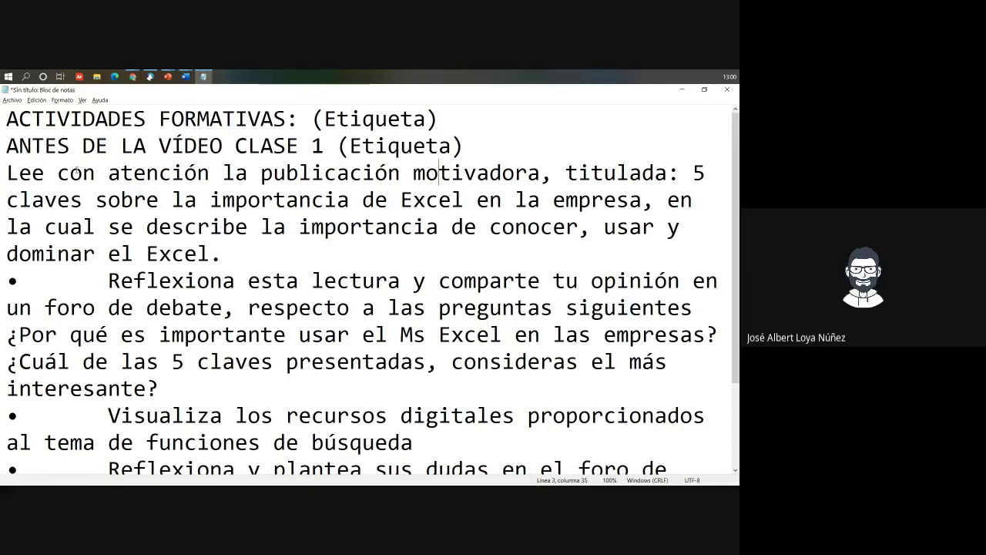
pyautogui.press('Left')
pyautogui.press('Left')
pyautogui.press('Left')
pyautogui.press('Left')
pyautogui.press('Left')
pyautogui.press('Left')
pyautogui.press('Left')
pyautogui.press('Left')
pyautogui.press('Left')
pyautogui.press('Left')
pyautogui.press('Left')
pyautogui.press('Left')
pyautogui.press('Left')
pyautogui.press('Left')
pyautogui.press('Left')
pyautogui.press('Left')
pyautogui.press('Left')
pyautogui.press('Left')
pyautogui.press('Left')
pyautogui.press('Down')
pyautogui.press('Down')
pyautogui.press('Down')
pyautogui.press('Down')
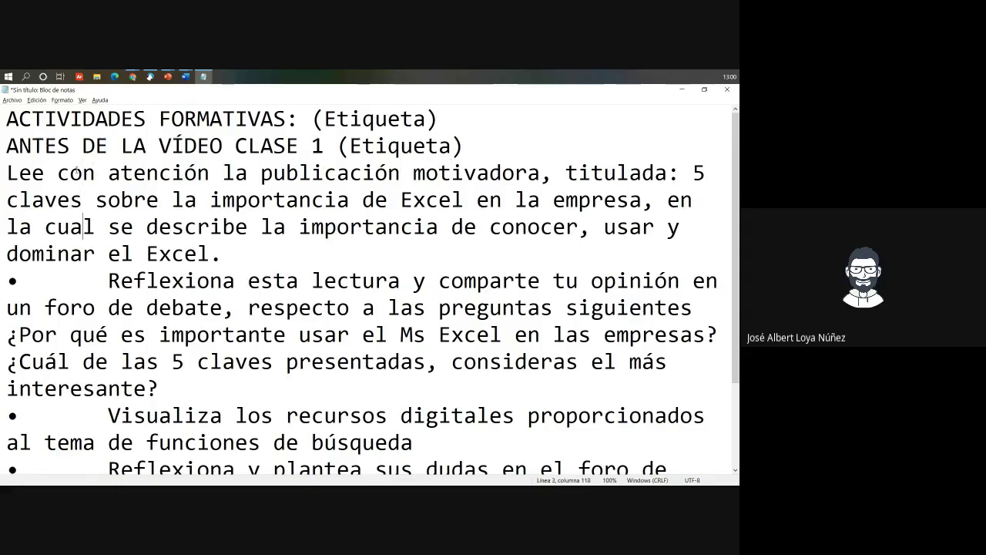
pyautogui.press('Up')
pyautogui.press('Right')
pyautogui.press('Right')
pyautogui.press('Right')
pyautogui.press('Right')
pyautogui.press('Right')
pyautogui.press('Right')
pyautogui.press('Right')
pyautogui.press('Right')
pyautogui.press('Right')
pyautogui.press('Right')
pyautogui.write('()')
pyautogui.press('Left')
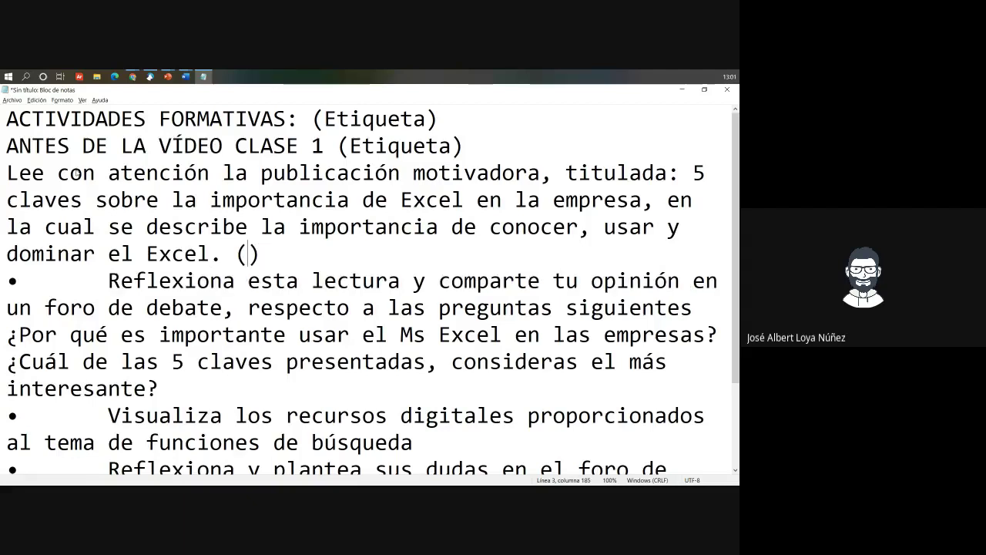
pyautogui.write('Etiq')
pyautogui.write('ueta')
pyautogui.press('BackSpace')
pyautogui.press('BackSpace')
pyautogui.press('BackSpace')
pyautogui.press('BackSpace')
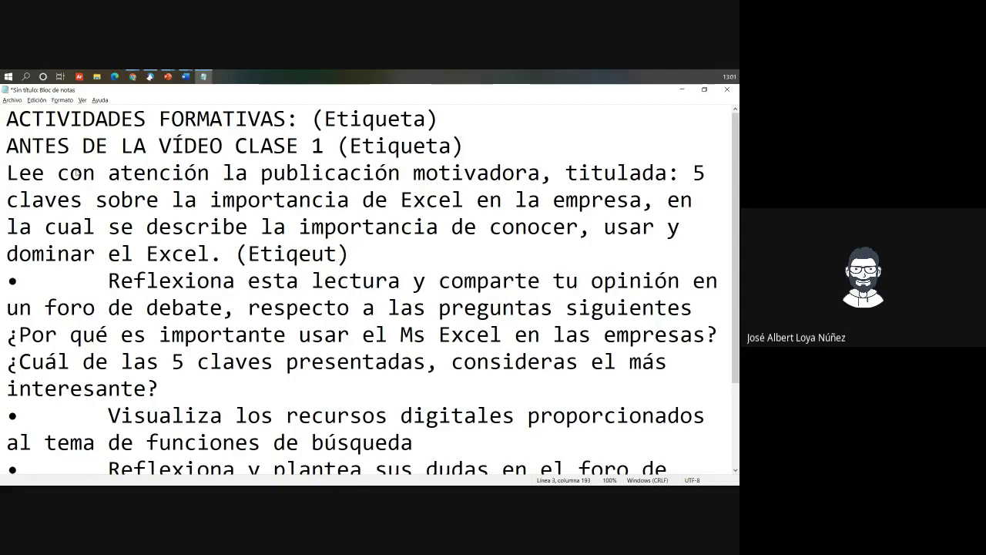
pyautogui.write('ueta')
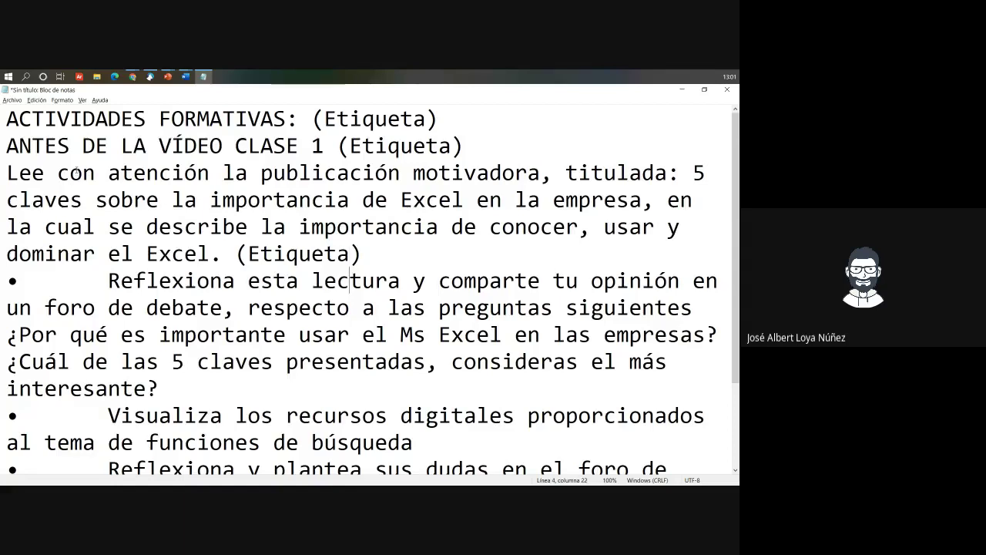
# Step: Remove the bullet and its spacing before the "Reflexiona esta lectura y comparte tu opinión" paragraph
pyautogui.press('Right')
pyautogui.press('Right')
pyautogui.press('Left')
pyautogui.press('Right')
pyautogui.hotkey('shift', 'Right')
pyautogui.hotkey('shift', 'Right')
pyautogui.hotkey('shift', 'Right')
pyautogui.hotkey('shift', 'Right')
pyautogui.hotkey('shift', 'Right')
pyautogui.hotkey('shift', 'Right')
pyautogui.hotkey('shift', 'Left')
pyautogui.hotkey('shift', 'Left')
pyautogui.hotkey('shift', 'Left')
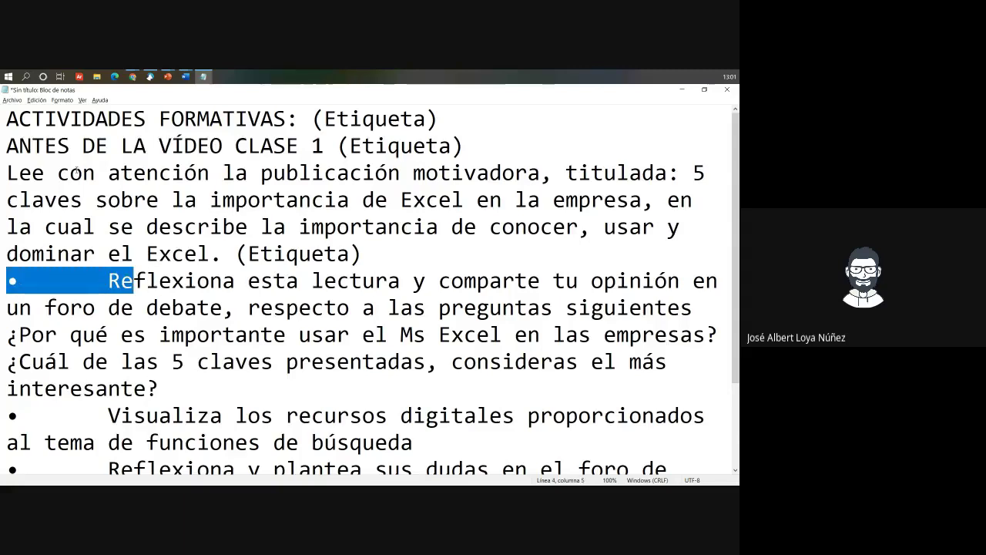
pyautogui.hotkey('shift', 'Left')
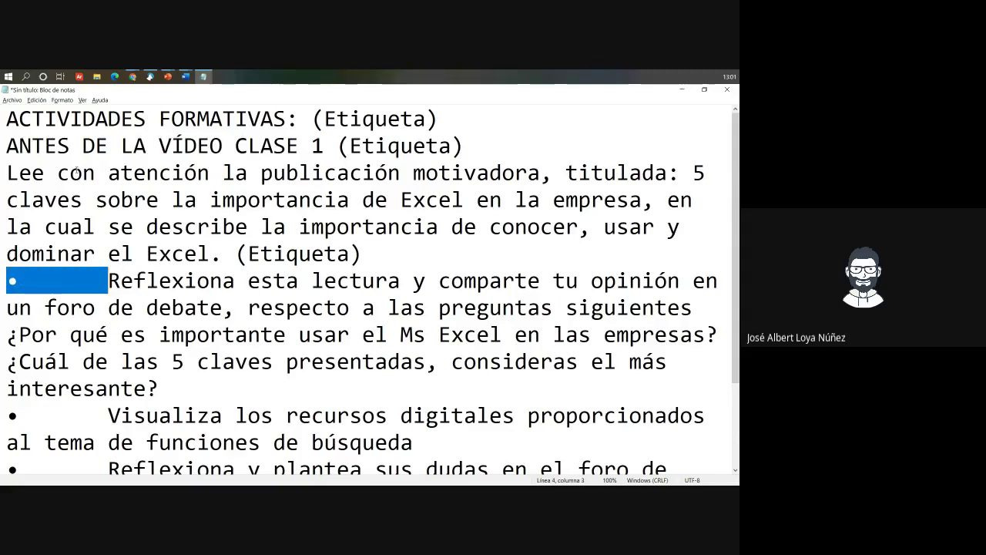
pyautogui.press('BackSpace')
# Step: Insert "(Etiquete)" after "foro de debate," in the "Reflexiona esta lectura" paragraph
pyautogui.press('Right')
pyautogui.press('Right')
pyautogui.press('Right')
pyautogui.press('Right')
pyautogui.press('Right')
pyautogui.press('Right')
pyautogui.press('Right')
pyautogui.press('Right')
pyautogui.press('Right')
pyautogui.press('Right')
pyautogui.press('Right')
pyautogui.press('Right')
pyautogui.press('Right')
pyautogui.press('Right')
pyautogui.press('Right')
pyautogui.press('Right')
pyautogui.press('Right')
pyautogui.press('Right')
pyautogui.press('Right')
pyautogui.press('Right')
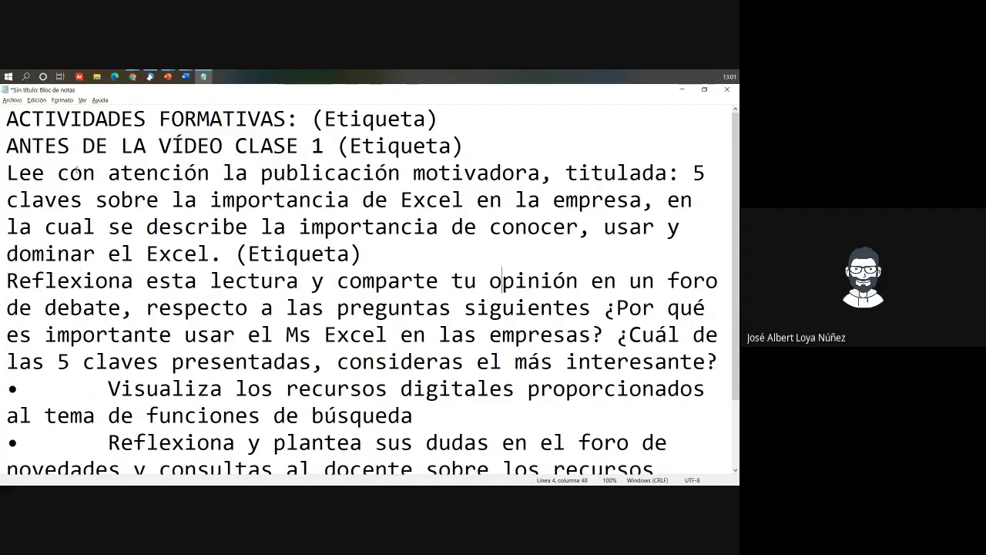
pyautogui.press('Right')
pyautogui.press('Right')
pyautogui.press('Right')
pyautogui.press('Right')
pyautogui.press('Right')
pyautogui.press('Right')
pyautogui.press('Right')
pyautogui.press('Right')
pyautogui.press('Right')
pyautogui.press('Right')
pyautogui.press('Right')
pyautogui.press('Right')
pyautogui.press('Right')
pyautogui.press('Right')
pyautogui.press('Right')
pyautogui.press('Right')
pyautogui.press('Right')
pyautogui.press('Right')
pyautogui.press('Right')
pyautogui.press('Right')
pyautogui.press('Right')
pyautogui.press('Right')
pyautogui.press('Right')
pyautogui.press('Right')
pyautogui.press('Left')
pyautogui.press('Left')
pyautogui.press('Left')
pyautogui.press('Left')
pyautogui.press('Left')
pyautogui.press('Left')
pyautogui.press('Left')
pyautogui.press('Left')
pyautogui.press('Left')
pyautogui.press('Left')
pyautogui.press('Left')
pyautogui.press('Left')
pyautogui.press('Left')
pyautogui.press('Left')
pyautogui.press('Left')
pyautogui.press('Left')
pyautogui.press('Left')
pyautogui.press('Left')
pyautogui.press('Left')
pyautogui.press('Left')
pyautogui.press('Left')
pyautogui.press('Left')
pyautogui.press('Left')
pyautogui.press('Left')
pyautogui.press('Left')
pyautogui.press('Left')
pyautogui.write('(Etiq)')
pyautogui.press('Left')
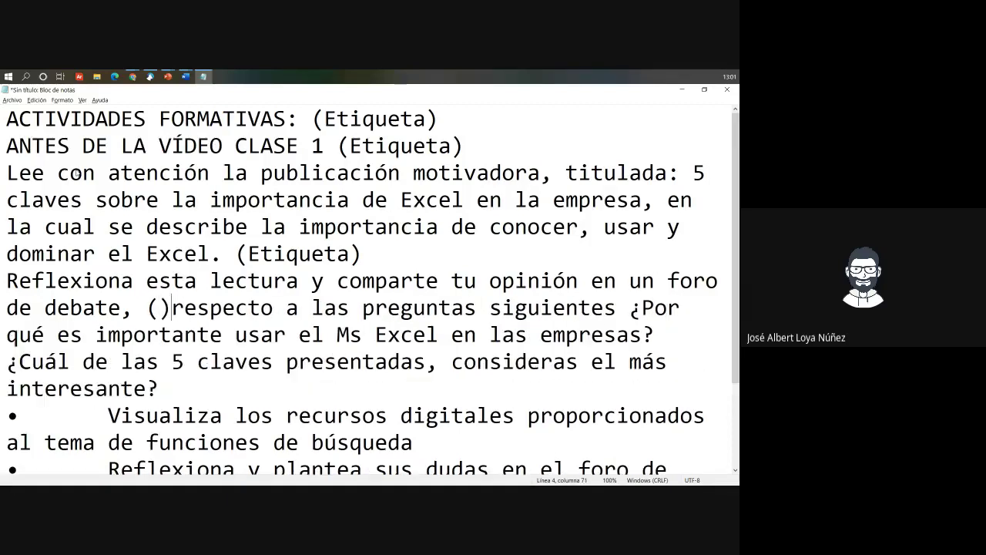
pyautogui.write('Etiquete')
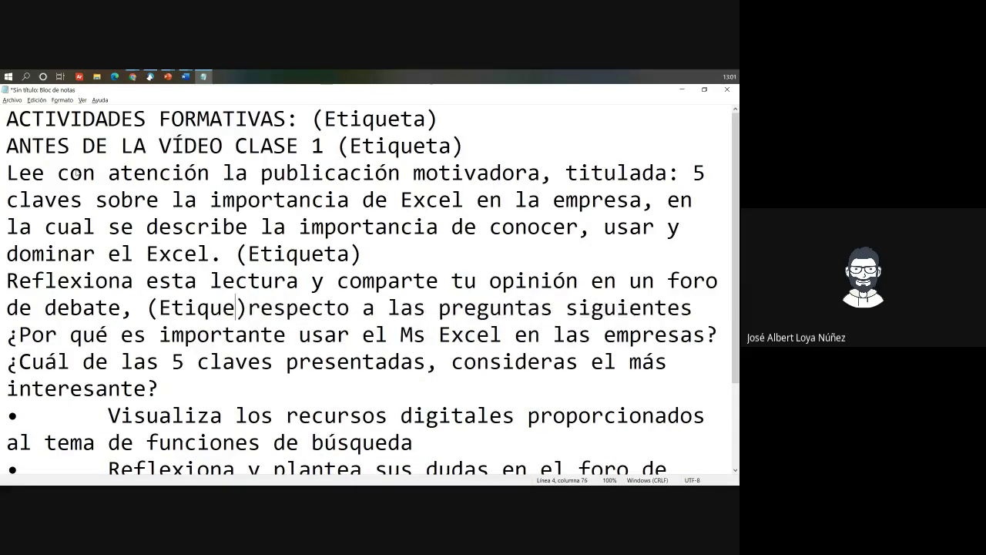
# Step: Add "(Foro)" at the end of the "Reflexiona esta lectura" paragraph, after "interesante?", and highlight the paragraph's two questions
pyautogui.press('Right')
pyautogui.press('Down')
pyautogui.press('Down')
pyautogui.press('Down')
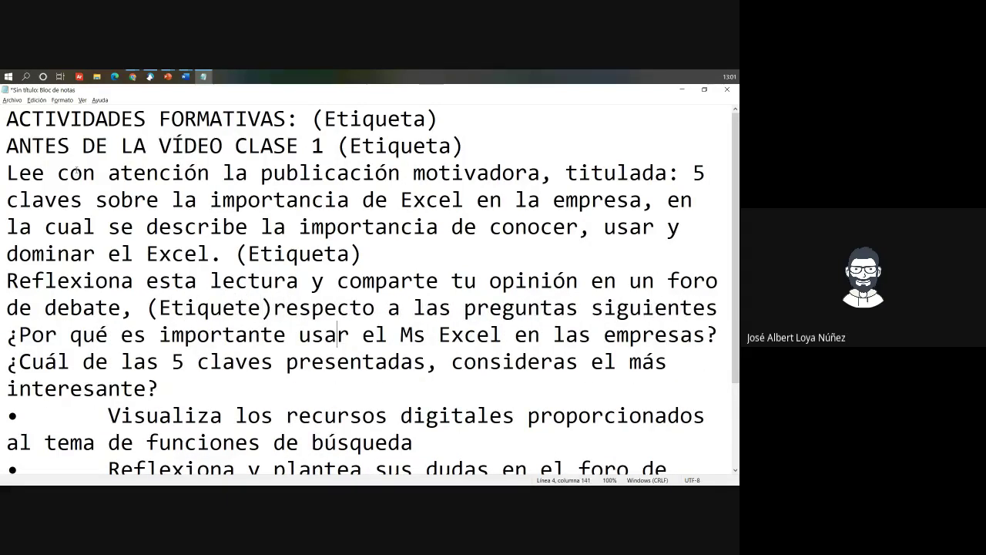
pyautogui.write('()')
pyautogui.press('Left')
pyautogui.write('Foro')
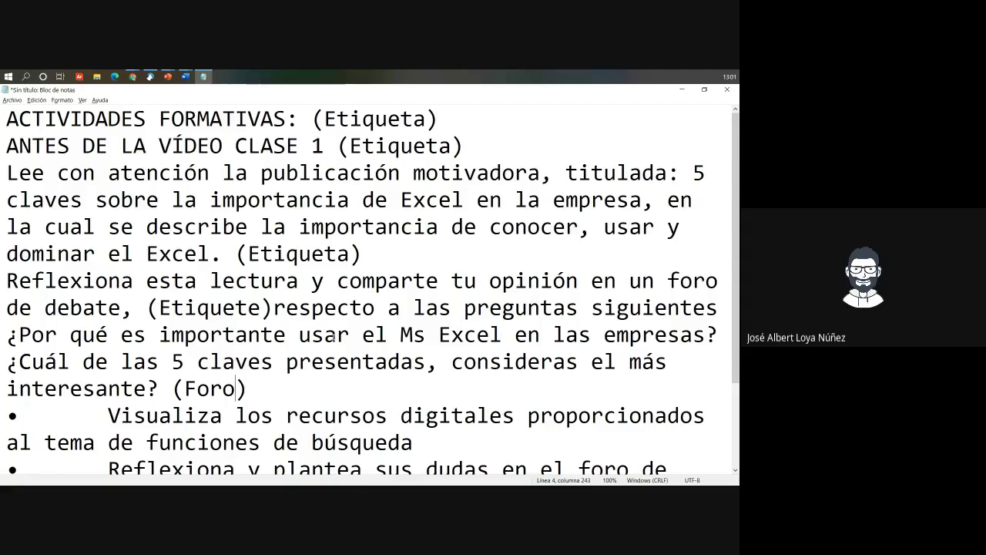
pyautogui.moveTo(9, 336); pyautogui.dragTo(157, 379)
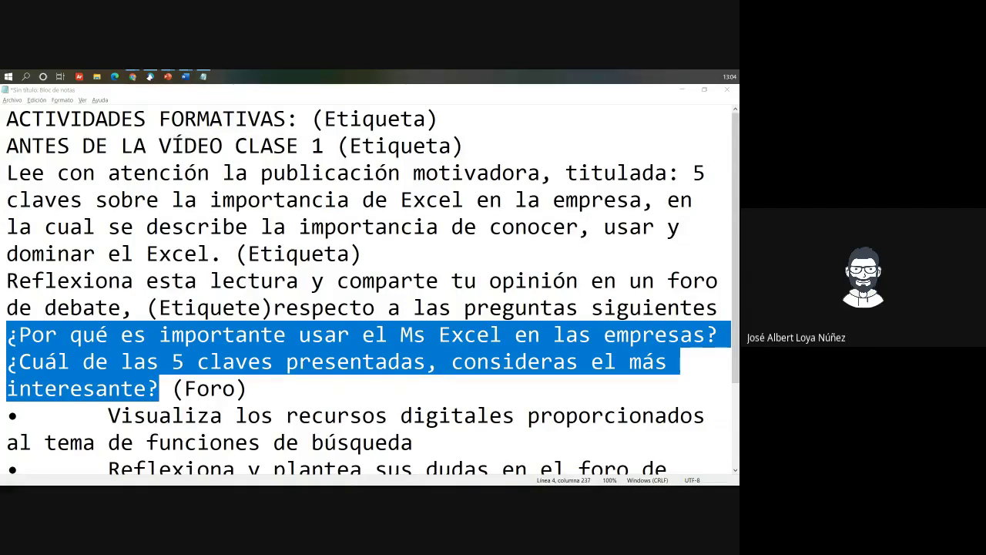
# Step: Switch to the Moodle course in the browser and start adding an Etiqueta resource to the "Indicador de logro 1" section
pyautogui.hotkey('alt', 'Tab')
pyautogui.scroll(-2, 174, 371)
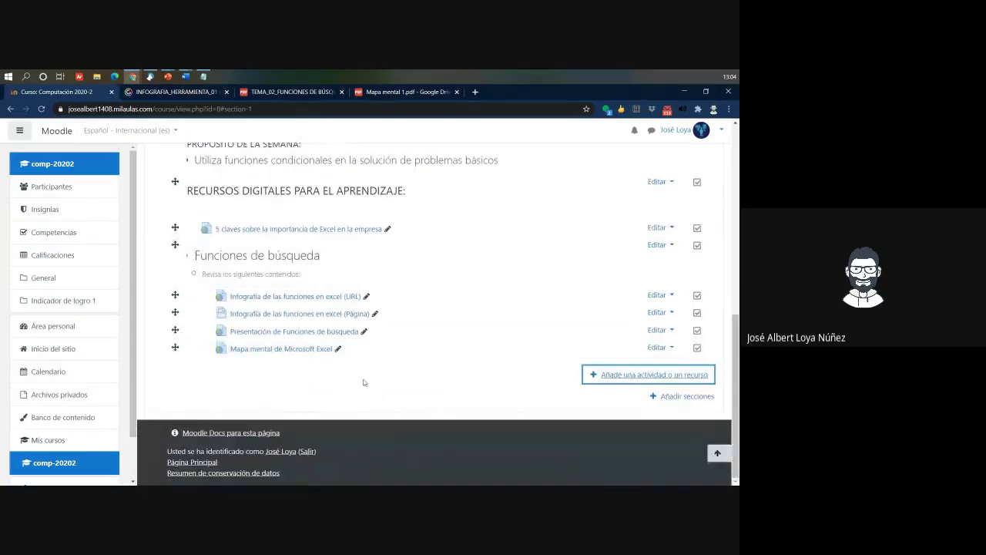
pyautogui.click(609, 376)
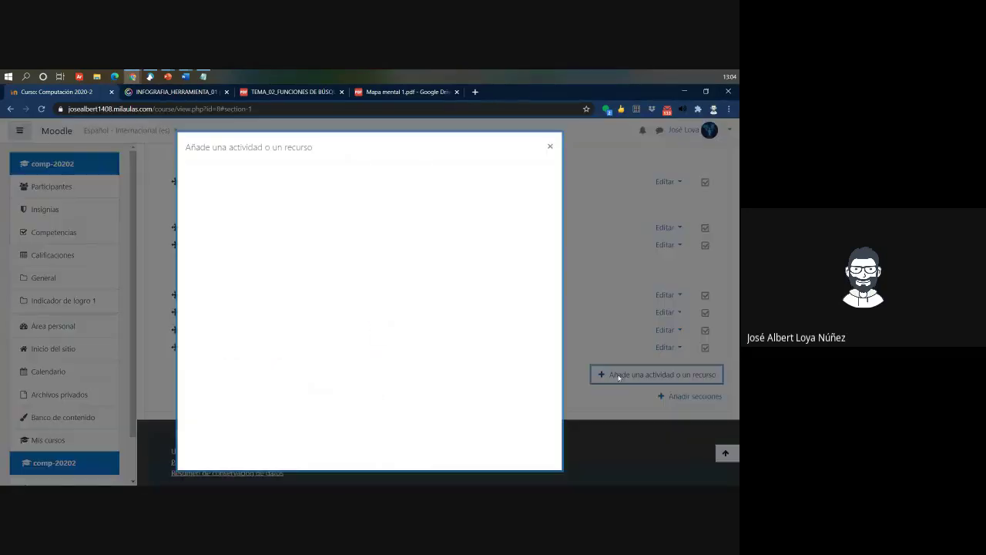
pyautogui.click(297, 207)
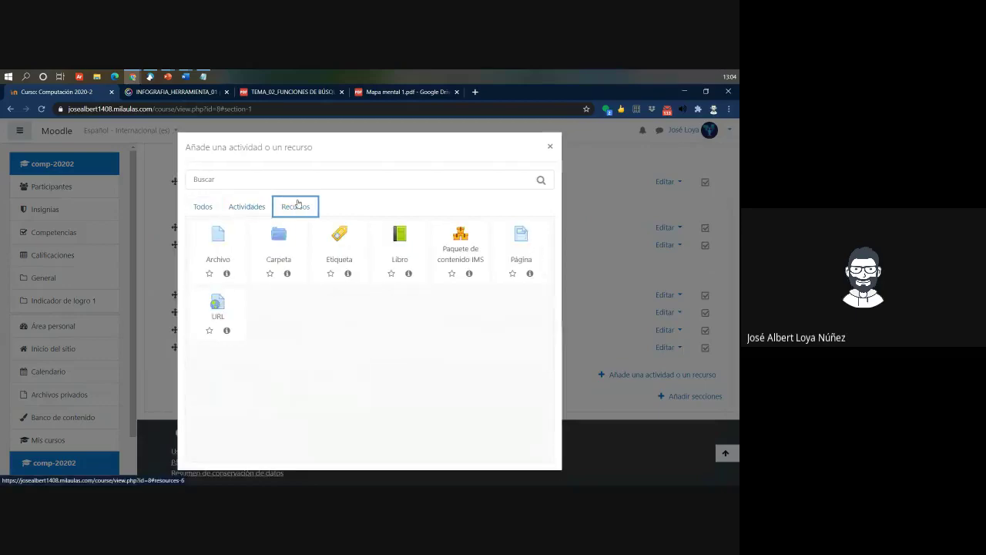
pyautogui.click(328, 246)
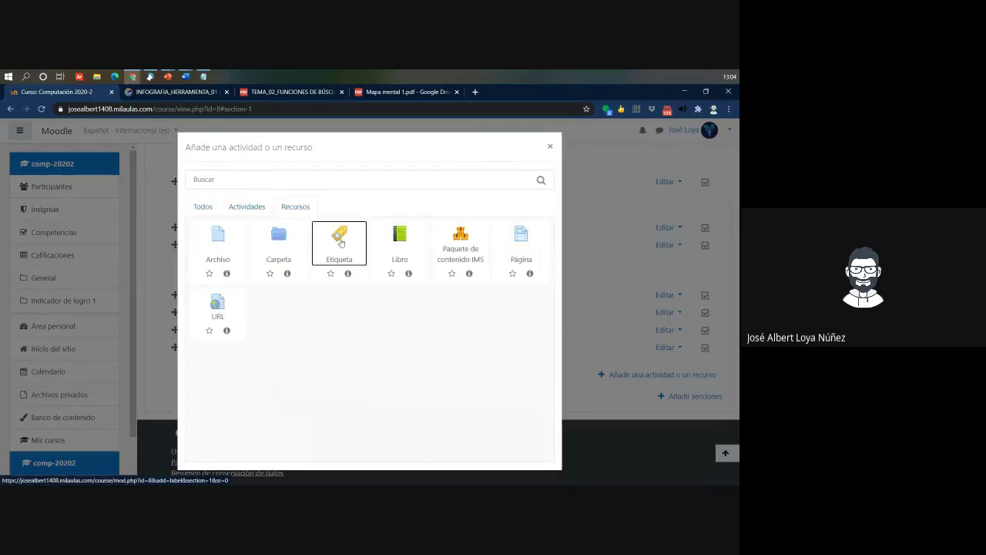
# Step: Copy the Notepad text from "ACTIVIDADES FORMATIVAS:" through the "Lee con atención" paragraph into the new label's text
pyautogui.hotkey('alt', 'Tab')
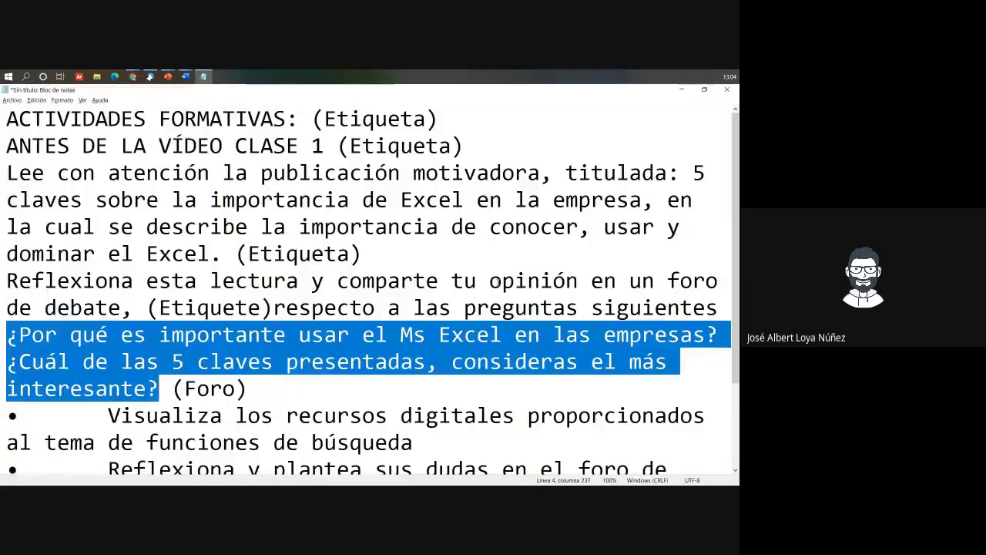
pyautogui.moveTo(9, 119); pyautogui.dragTo(377, 254)
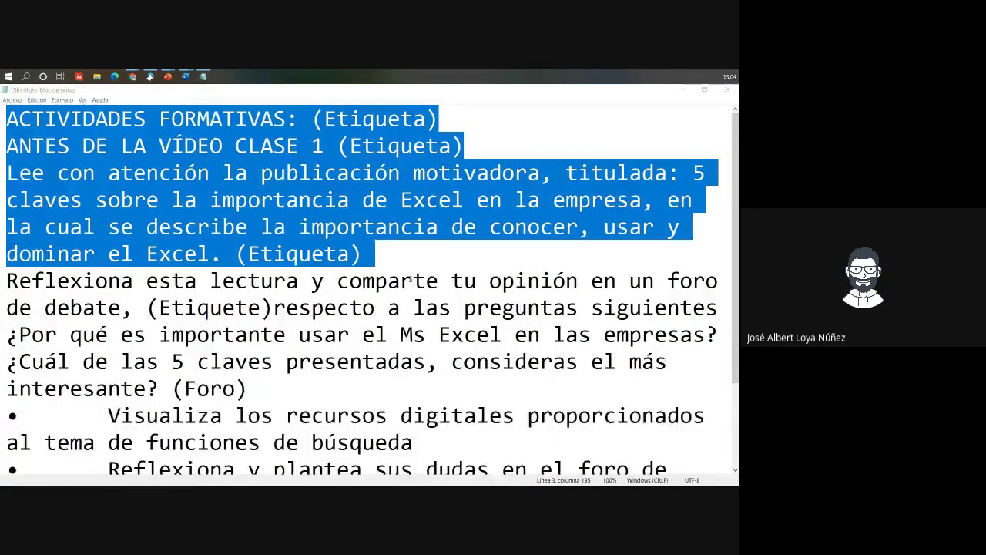
pyautogui.hotkey('alt', 'Tab')
pyautogui.click(421, 357)
pyautogui.write('ACTIVIDADES FORMATIVAS: (Etiqueta) ANTES DE LA VIDEO CLASE 1 (Etiqueta) Lee con atención la publicación motivadora, titulada: 5 claves sobre la importancia de Excel en la empresa, en la cual se describe la importancia de conocer, usar y dominar el Excel. (Etiqueta)')
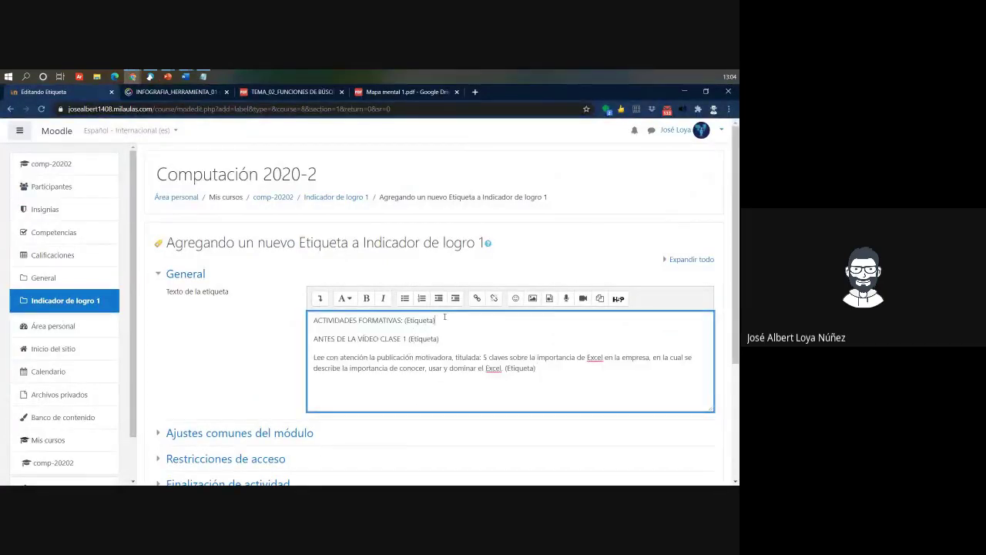
# Step: Format "ACTIVIDADES FORMATIVAS:" as Encabezado (largo) and "ANTES DE LA VÍDEO CLASE 1" as Encabezado (medio)
pyautogui.moveTo(444, 316); pyautogui.dragTo(302, 321)
pyautogui.click(343, 299)
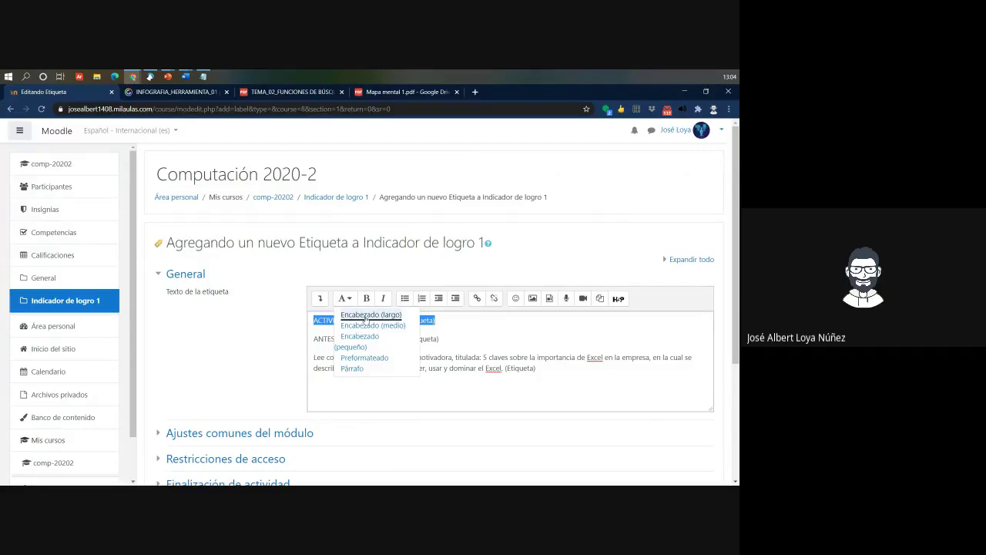
pyautogui.click(365, 317)
pyautogui.moveTo(439, 339); pyautogui.dragTo(302, 342)
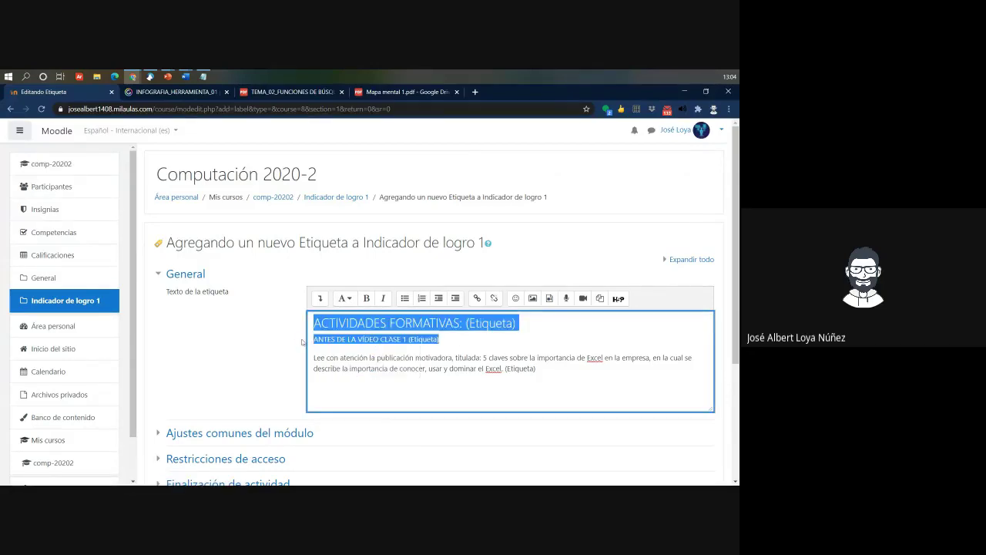
pyautogui.click(342, 298)
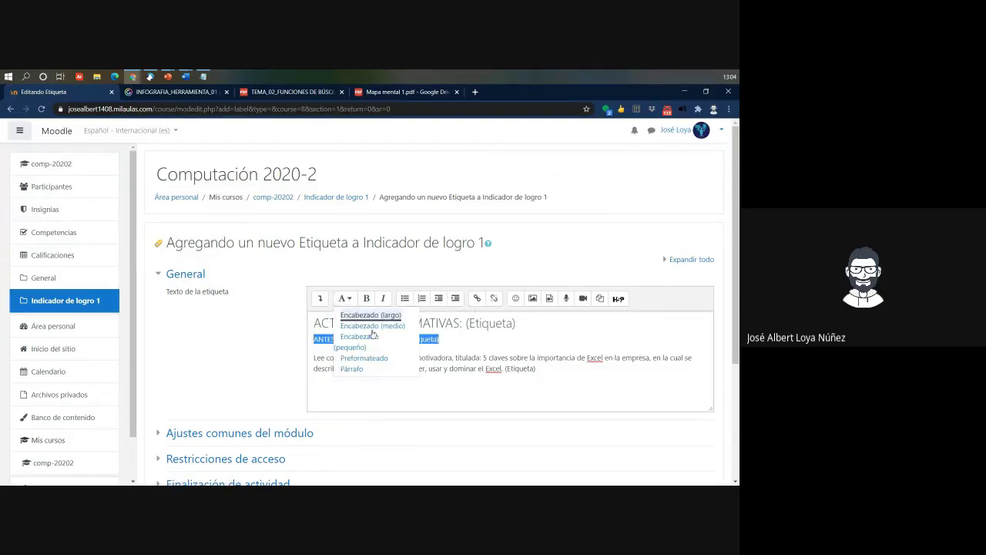
pyautogui.click(372, 336)
pyautogui.click(472, 342)
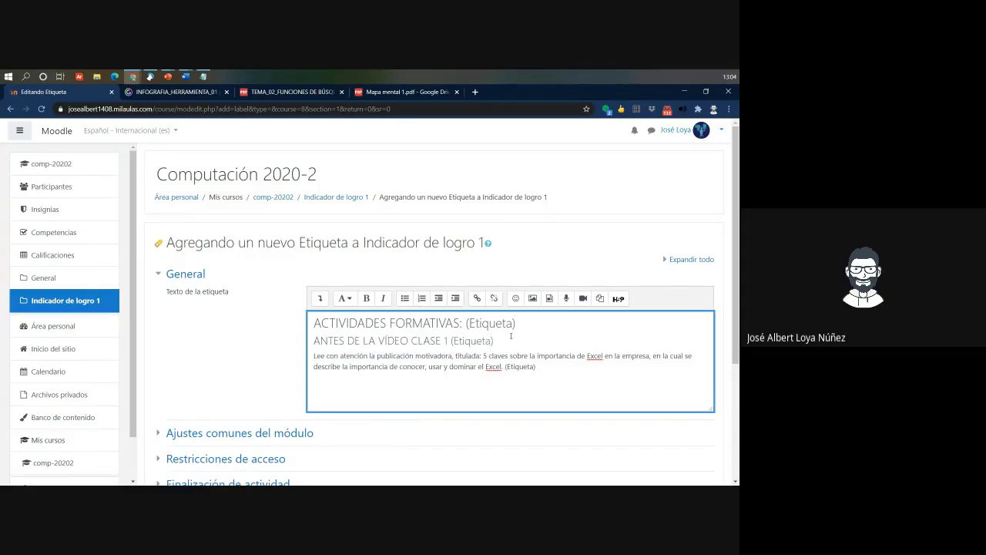
# Step: Make the "ANTES DE LA VÍDEO CLASE 1" heading a bulleted item indented one level
pyautogui.click(421, 298)
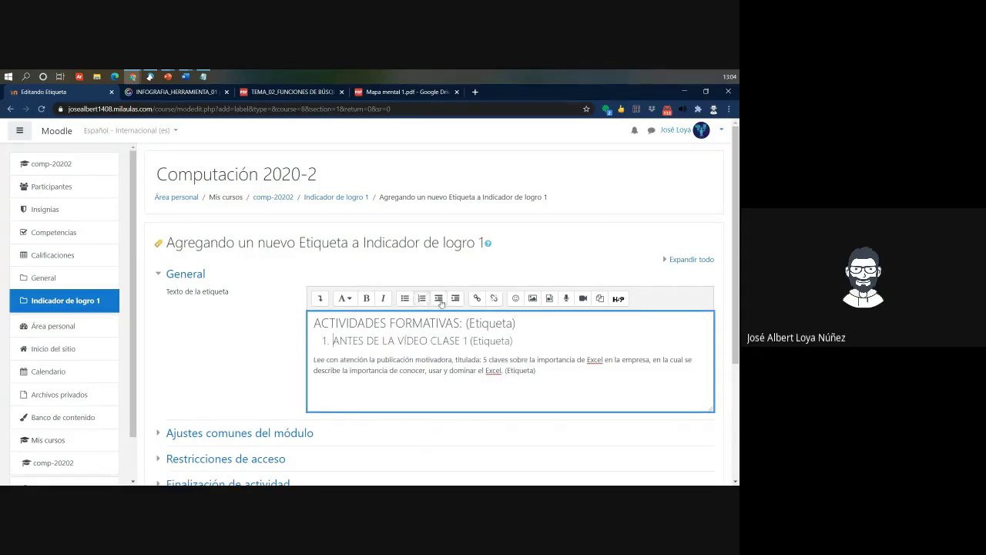
pyautogui.click(456, 298)
pyautogui.click(406, 298)
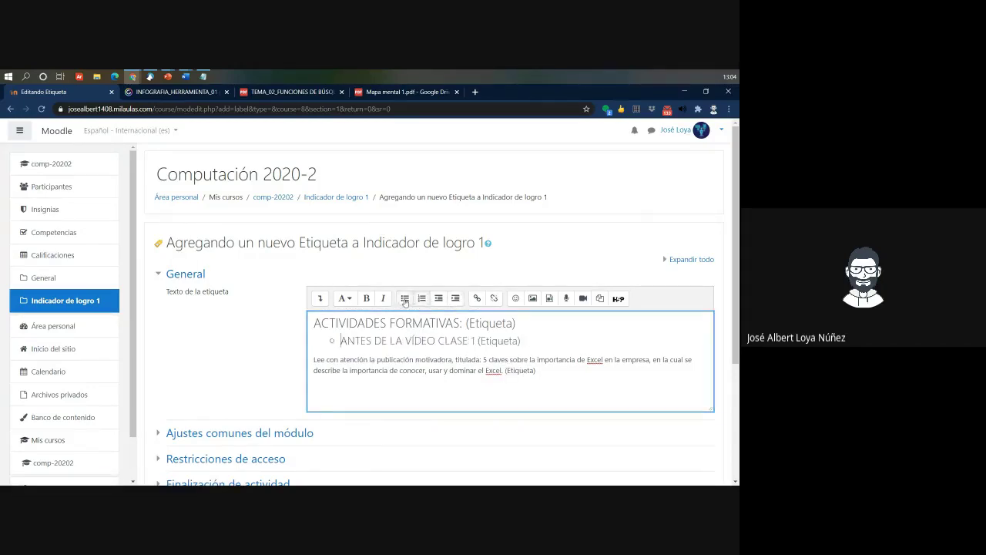
# Step: Turn the "Lee con atención" paragraph into a bulleted item indented two levels
pyautogui.moveTo(543, 374); pyautogui.dragTo(314, 360)
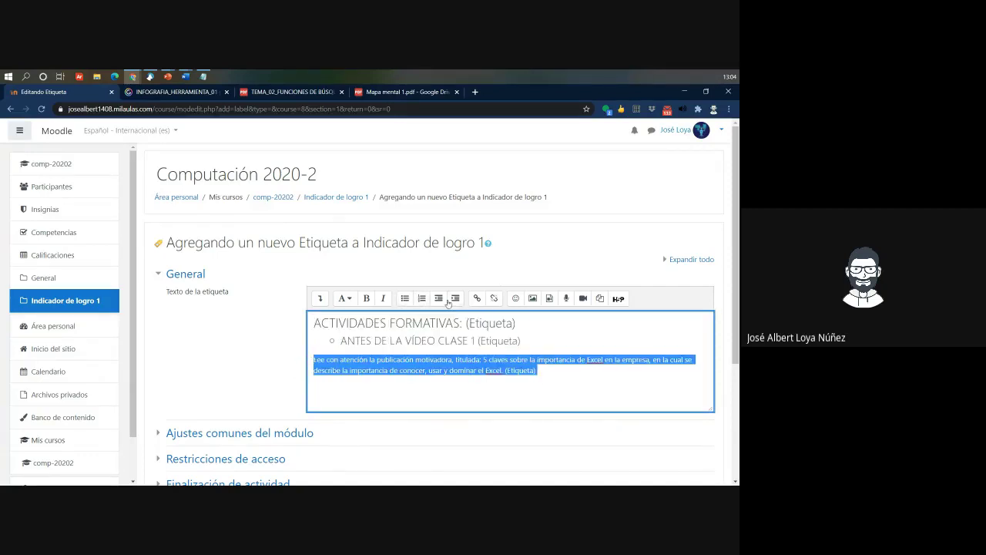
pyautogui.click(400, 299)
pyautogui.click(402, 299)
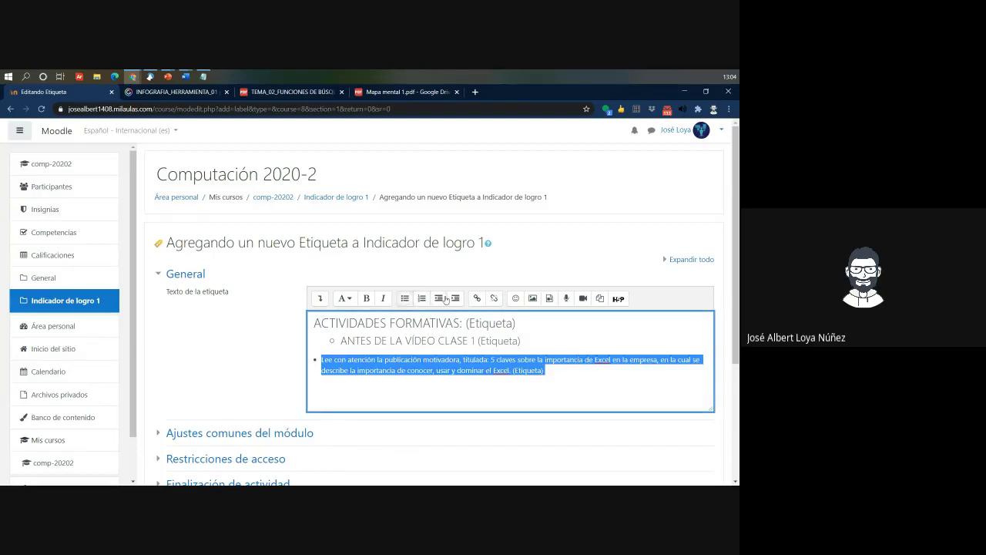
pyautogui.click(455, 298)
pyautogui.click(455, 298)
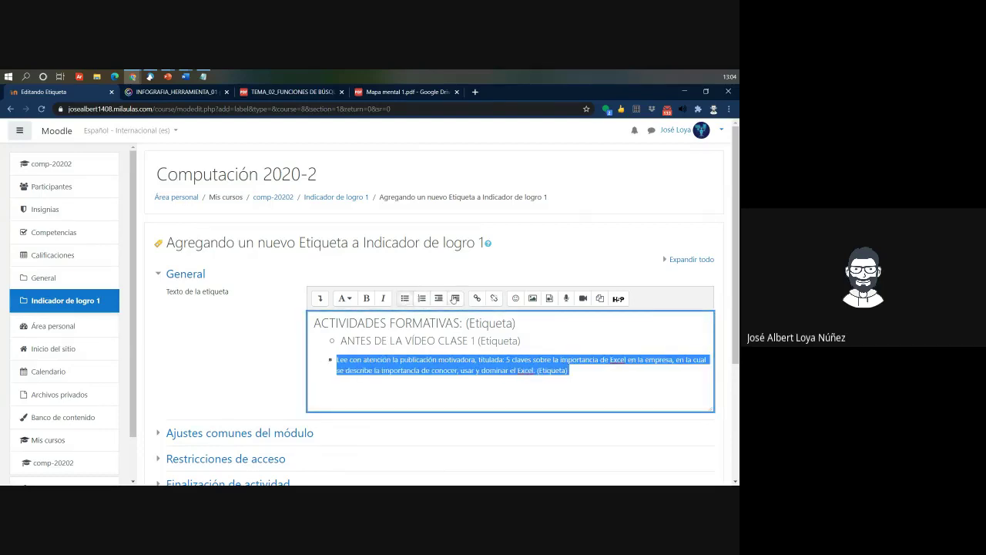
# Step: Save the label, return to the course, and review its headings and paragraph at the end of the section
pyautogui.click(218, 365)
pyautogui.scroll(-3, 223, 363)
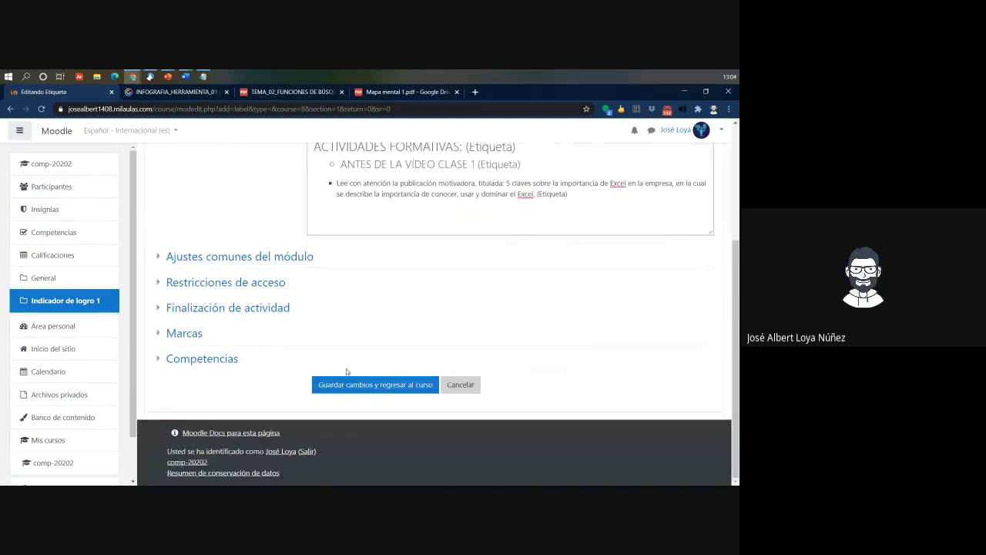
pyautogui.click(339, 380)
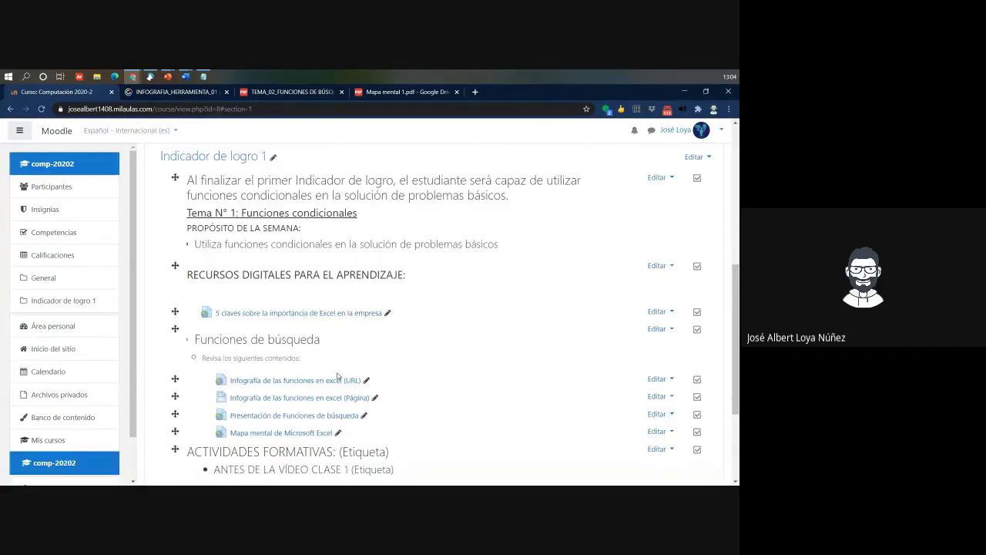
pyautogui.scroll(-3, 337, 376)
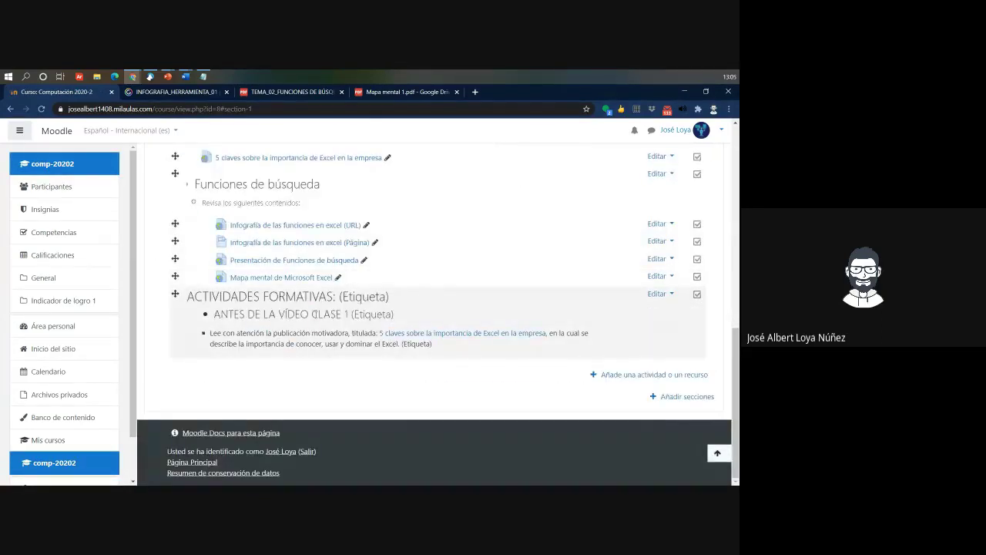
pyautogui.moveTo(195, 301); pyautogui.dragTo(407, 299)
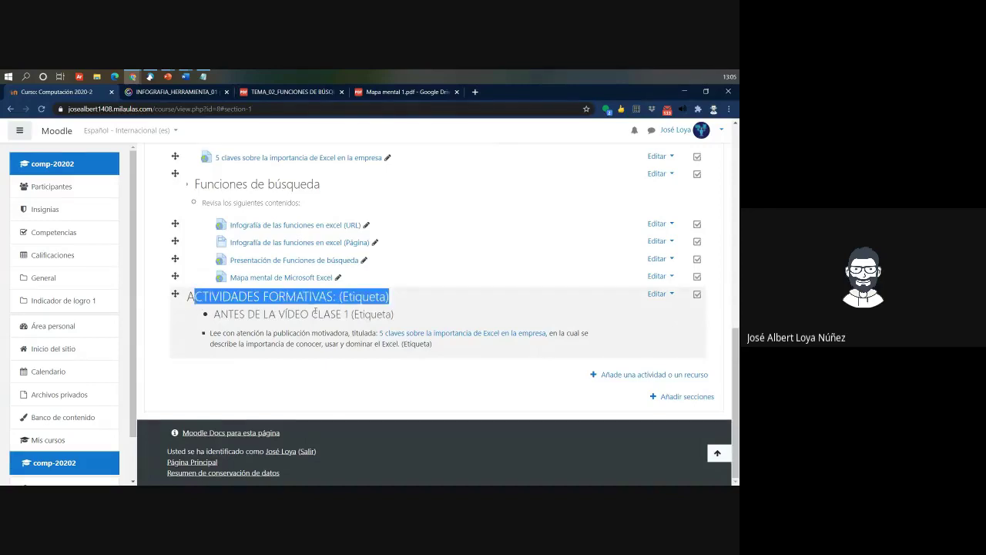
pyautogui.moveTo(212, 316); pyautogui.dragTo(395, 315)
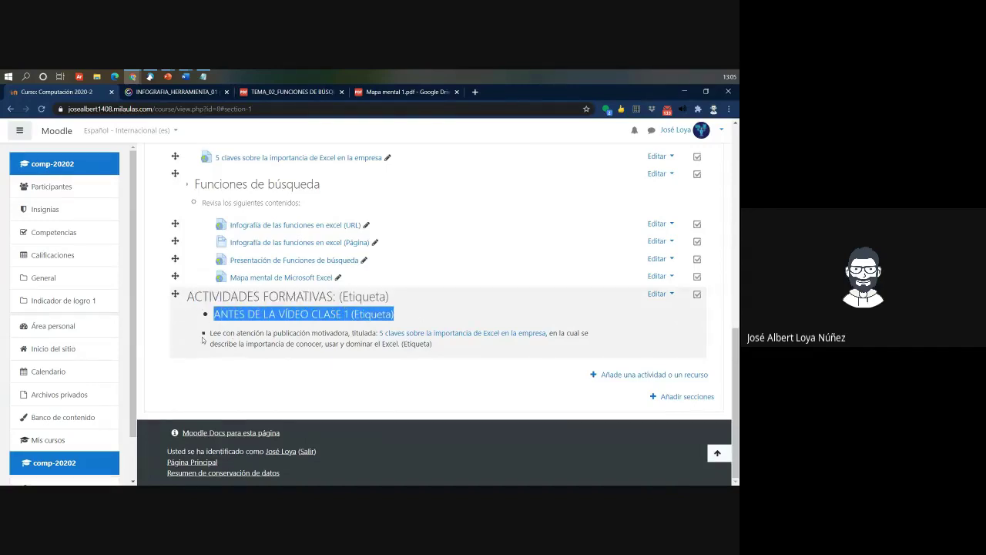
pyautogui.moveTo(208, 335); pyautogui.dragTo(404, 333)
pyautogui.click(320, 358)
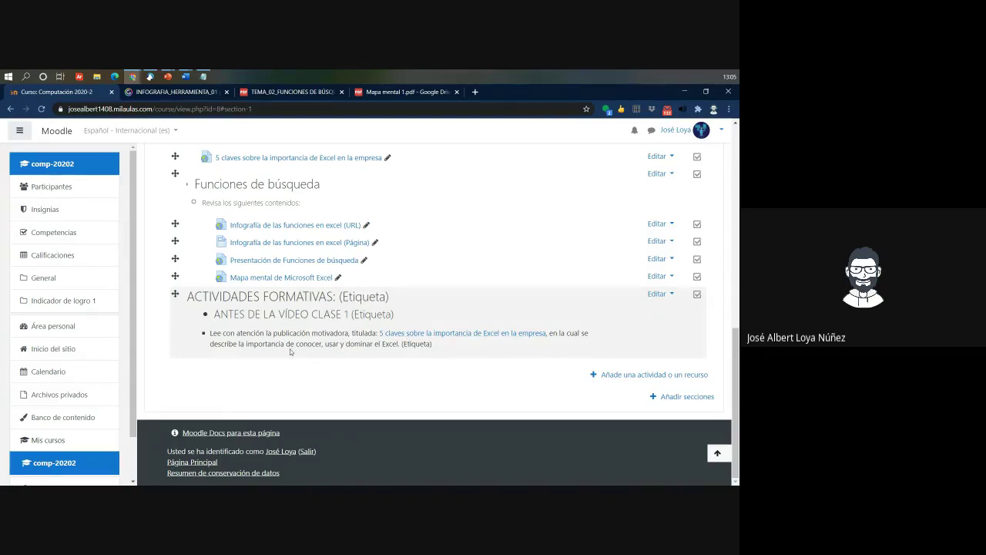
# Step: Start adding another Etiqueta resource at the end of the "Indicador de logro 1" section
pyautogui.click(624, 377)
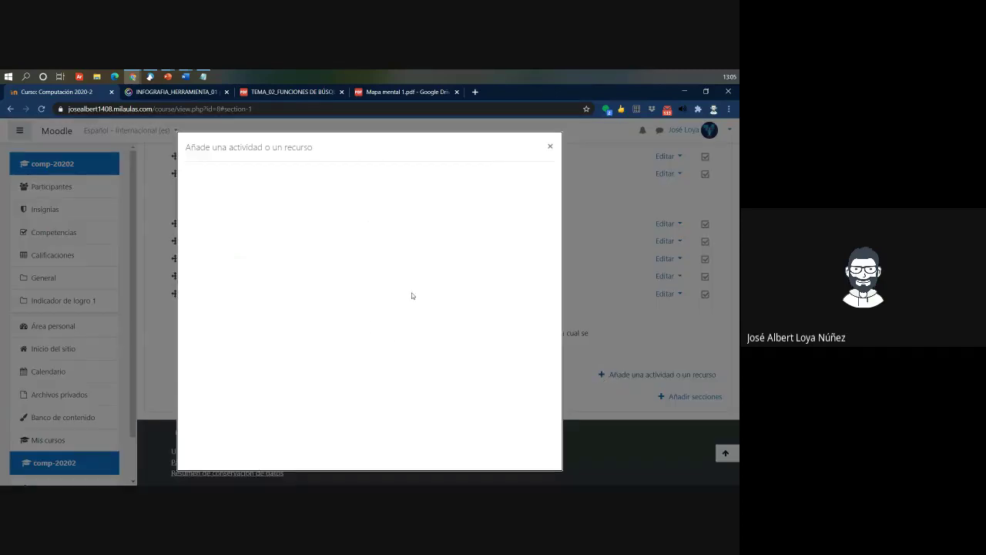
pyautogui.click(291, 206)
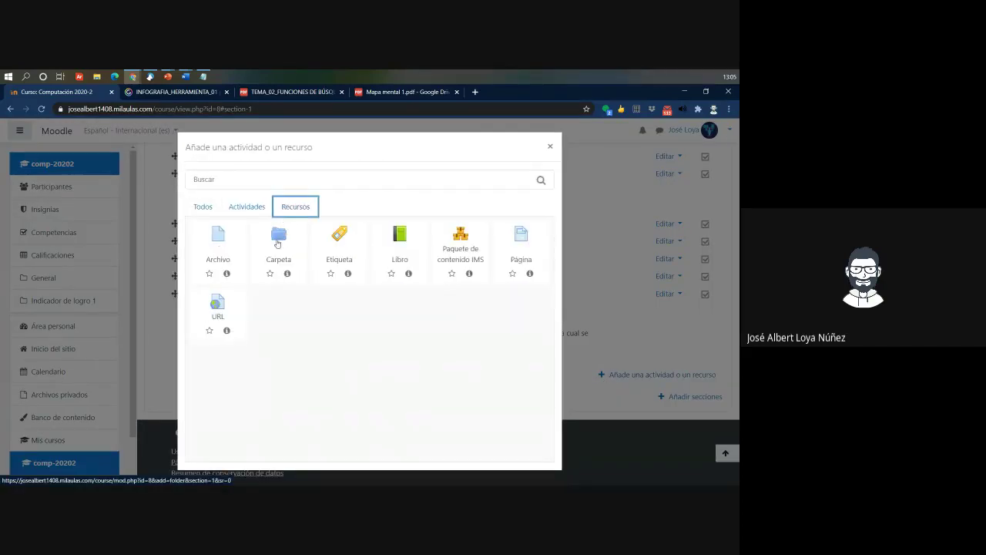
pyautogui.click(343, 255)
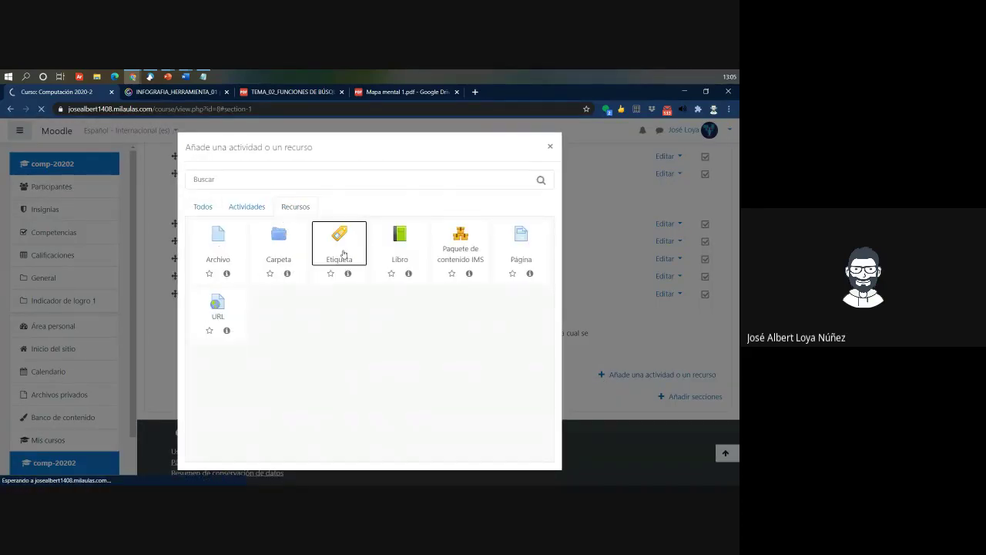
# Step: Copy "Reflexiona esta lectura y comparte tu opinión en un foro de debate" from Notepad into the new label's text
pyautogui.hotkey('alt', 'Tab')
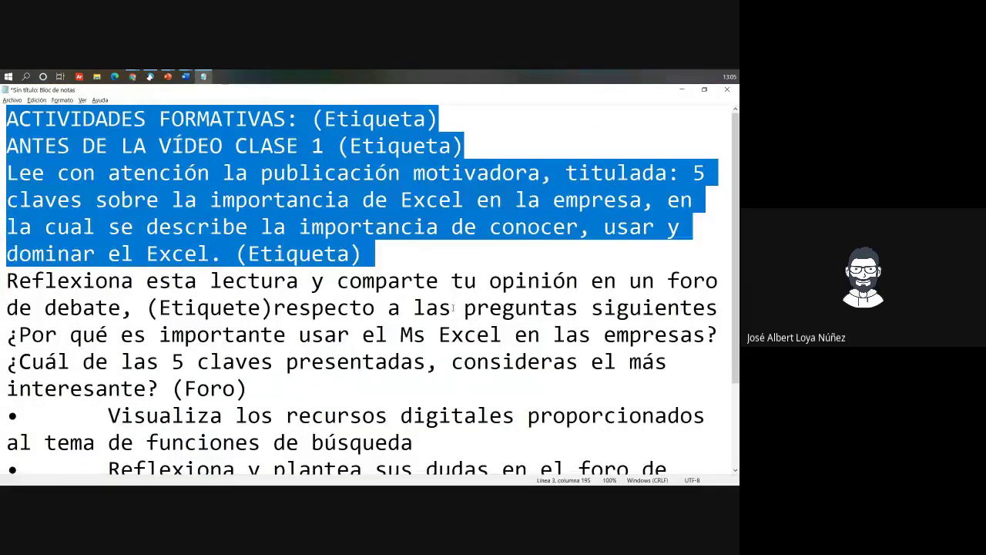
pyautogui.click(501, 307)
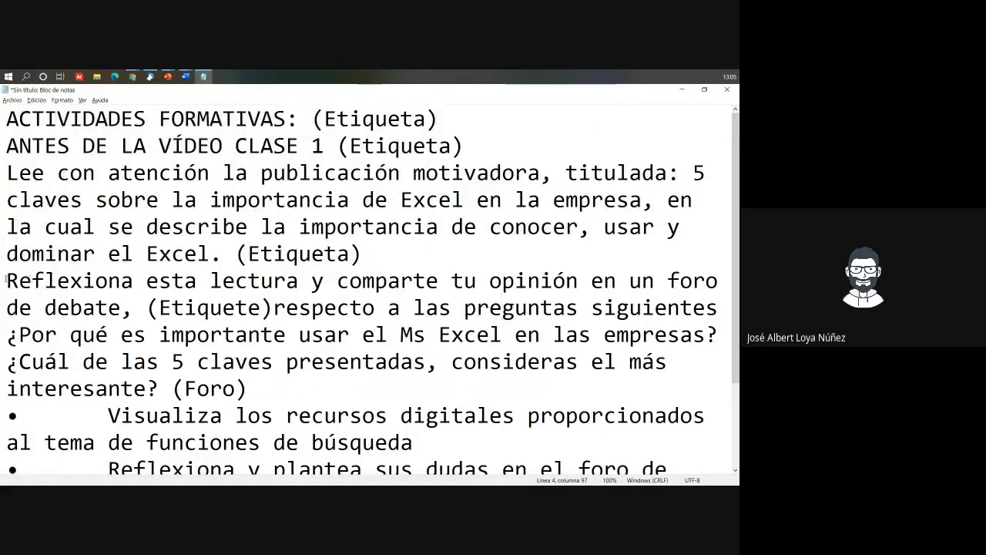
pyautogui.moveTo(6, 281); pyautogui.dragTo(121, 309)
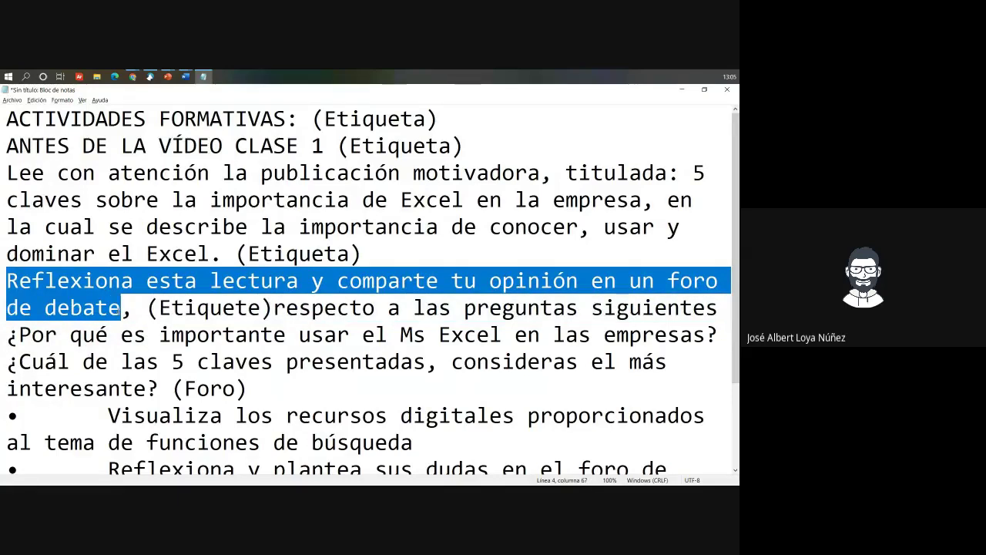
pyautogui.hotkey('alt', 'Tab')
pyautogui.click(383, 326)
pyautogui.hotkey('ctrl', 'v')
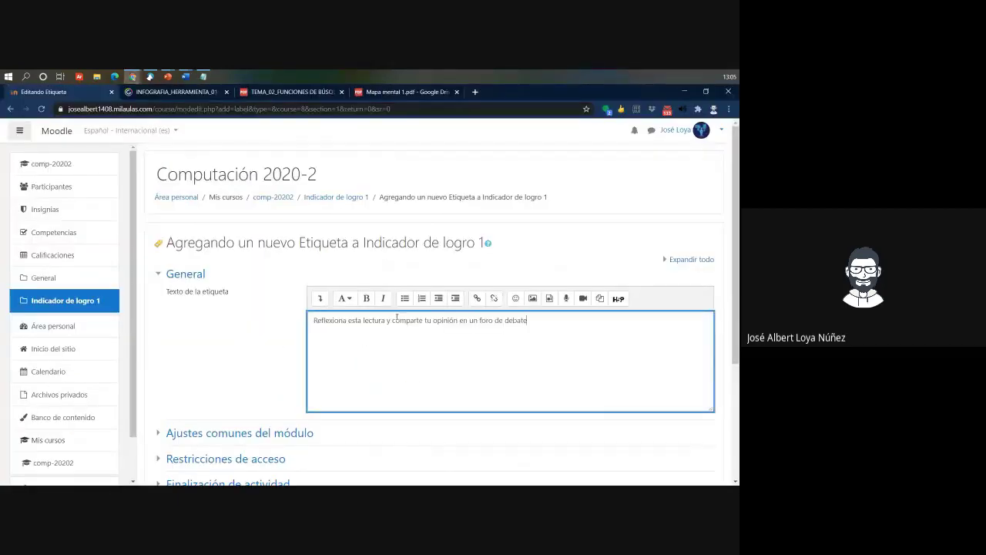
# Step: Turn the "Reflexiona esta lectura" sentence into a bulleted item indented three levels
pyautogui.click(404, 299)
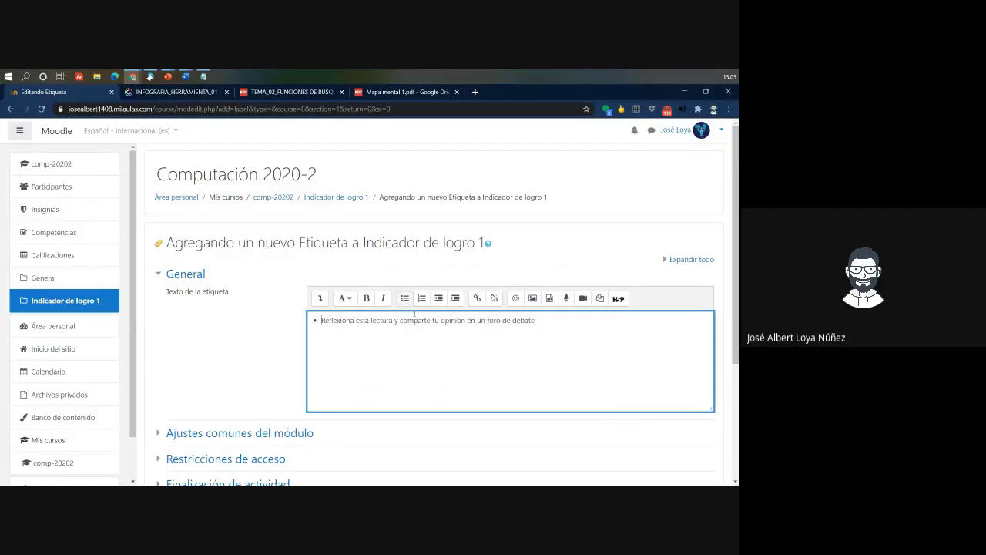
pyautogui.click(321, 299)
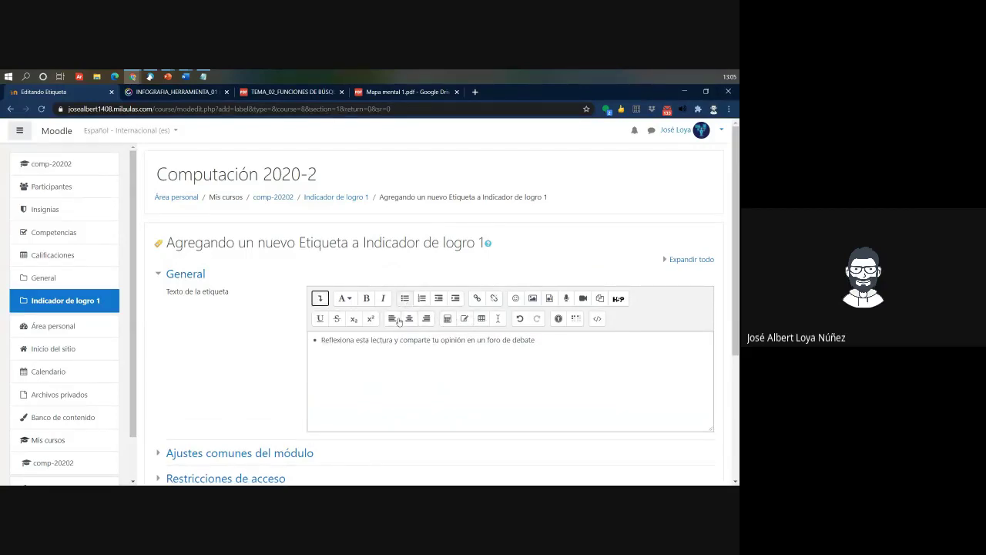
pyautogui.click(456, 299)
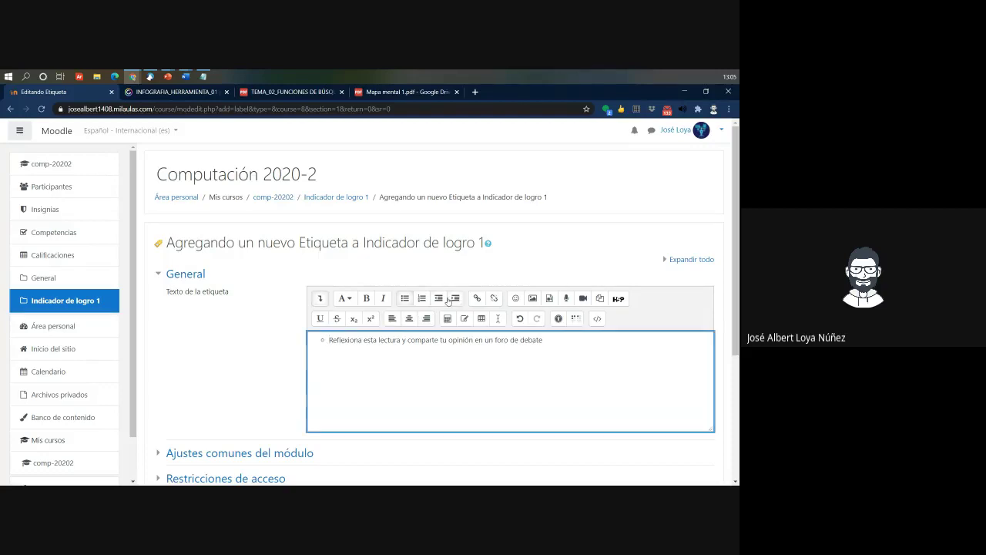
pyautogui.click(455, 299)
pyautogui.click(456, 299)
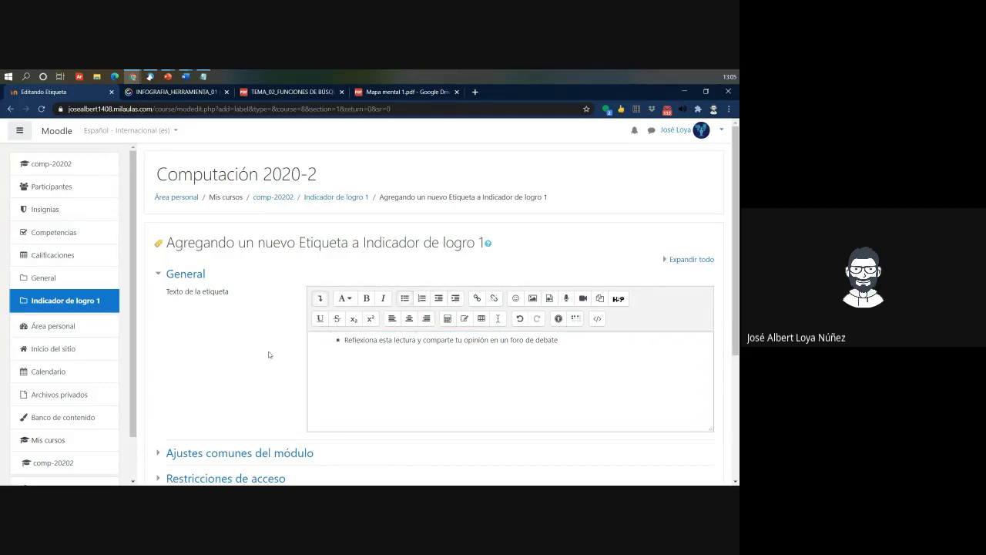
# Step: Save the new label and return to the end of the course's "Indicador de logro 1" section
pyautogui.scroll(-1, 269, 353)
pyautogui.scroll(-2, 269, 355)
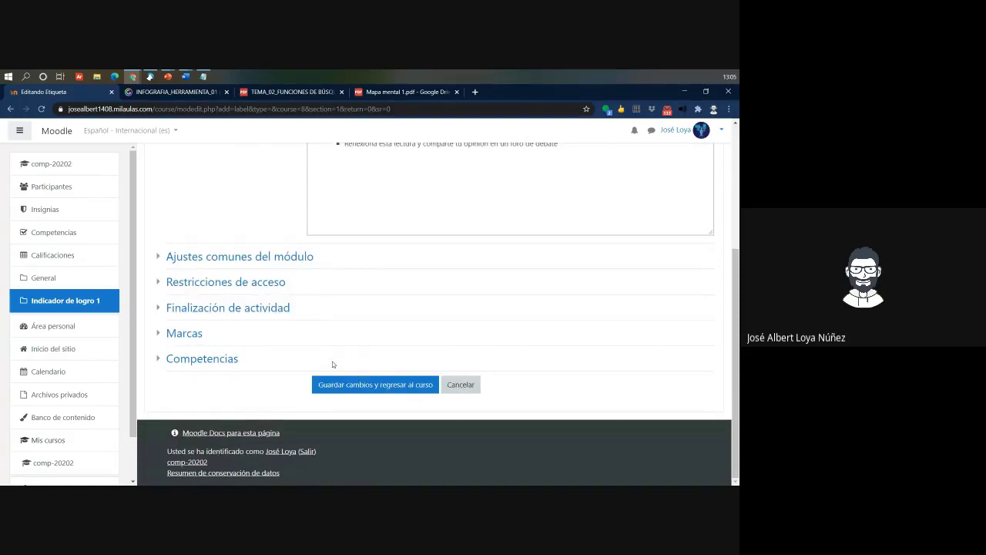
pyautogui.click(328, 384)
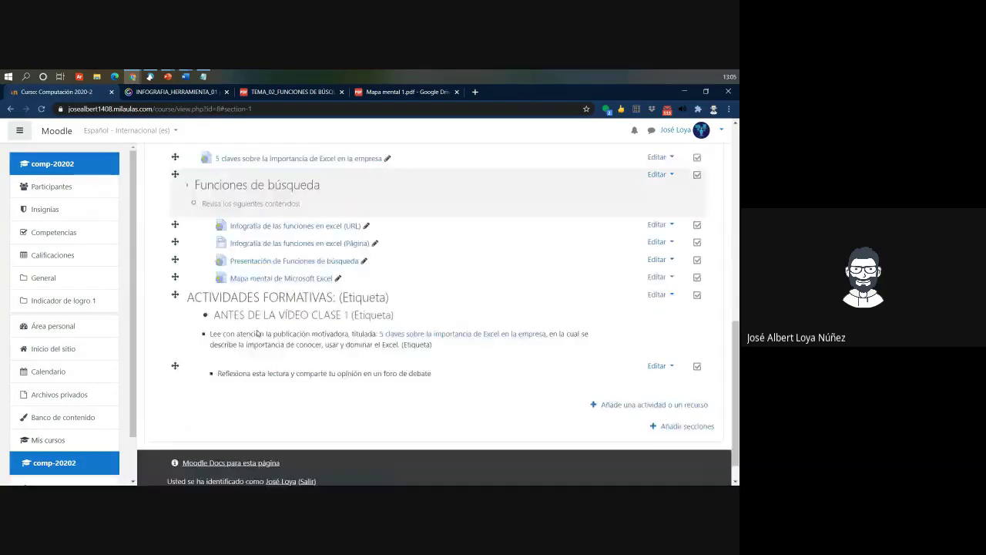
pyautogui.scroll(-1, 258, 333)
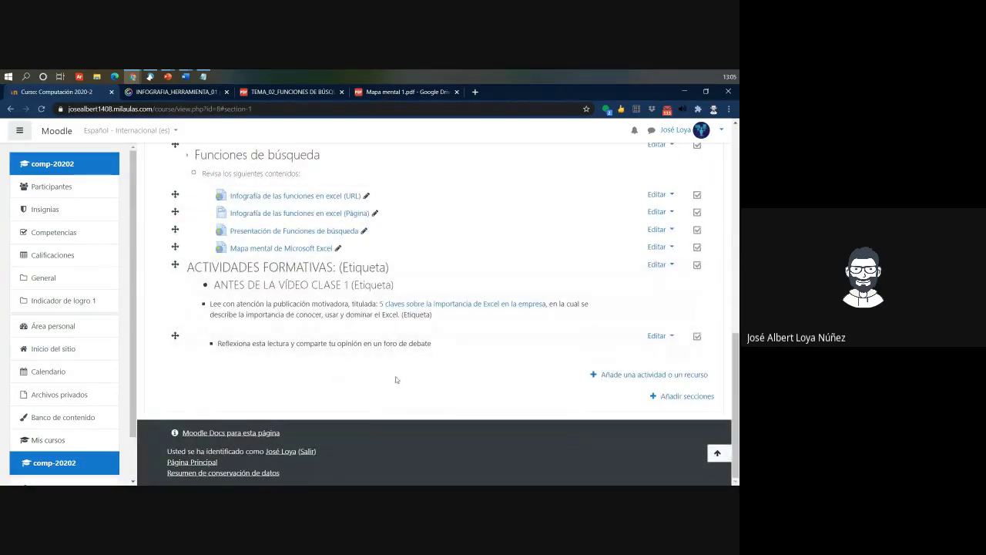
# Step: Start adding a Foro activity at the end of the "Indicador de logro 1" section
pyautogui.click(617, 374)
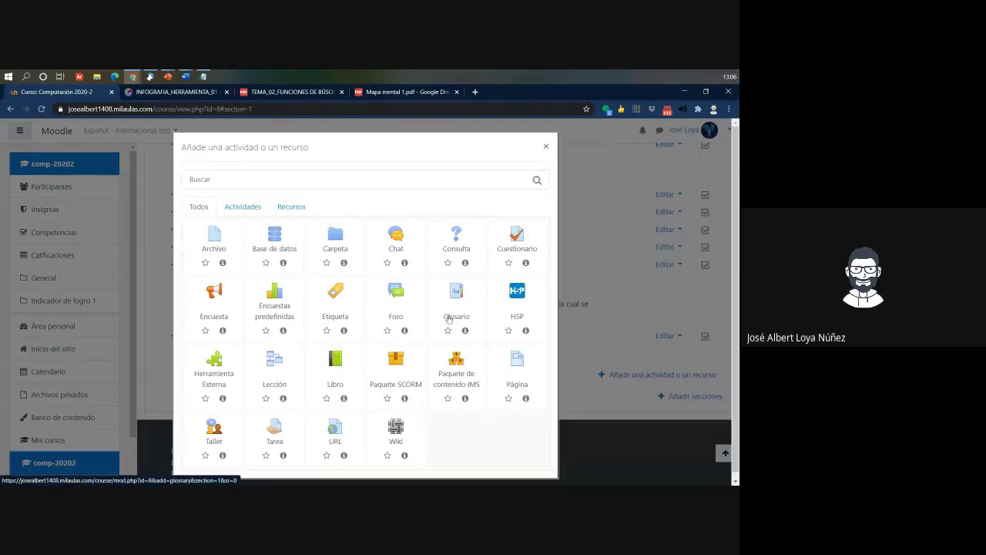
pyautogui.click(248, 213)
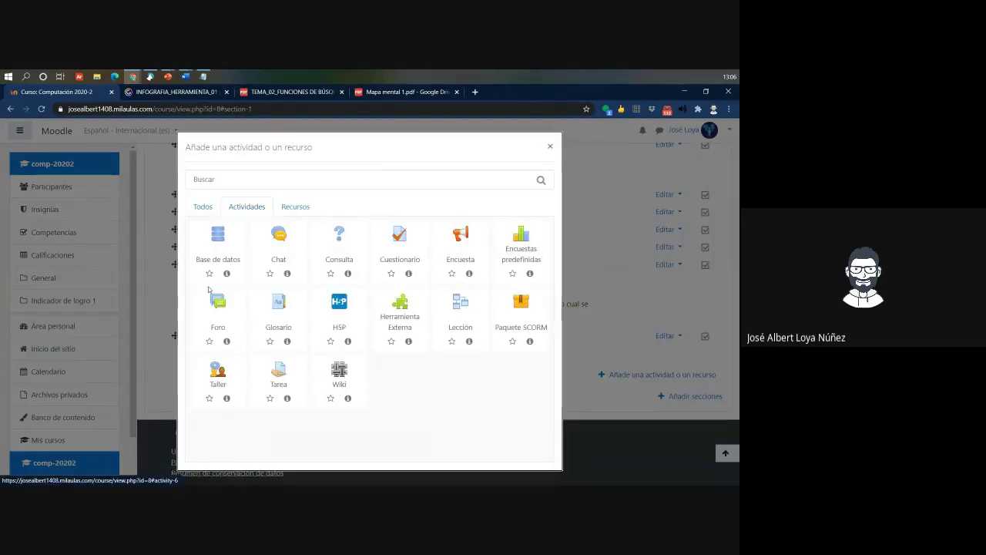
pyautogui.click(214, 305)
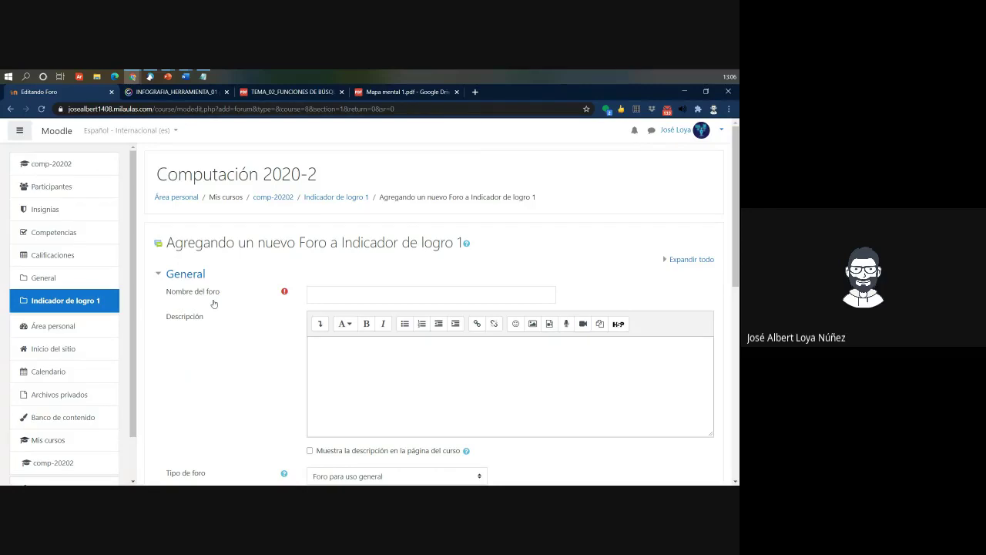
# Step: Name the forum "Foro de debate", consulting the activity wording in the Word document
pyautogui.click(391, 300)
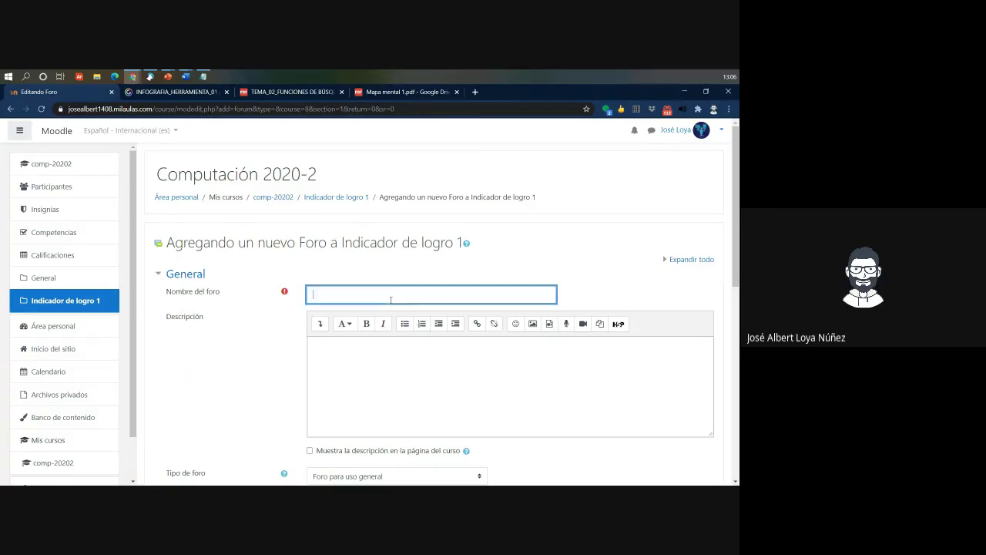
pyautogui.write('Foro')
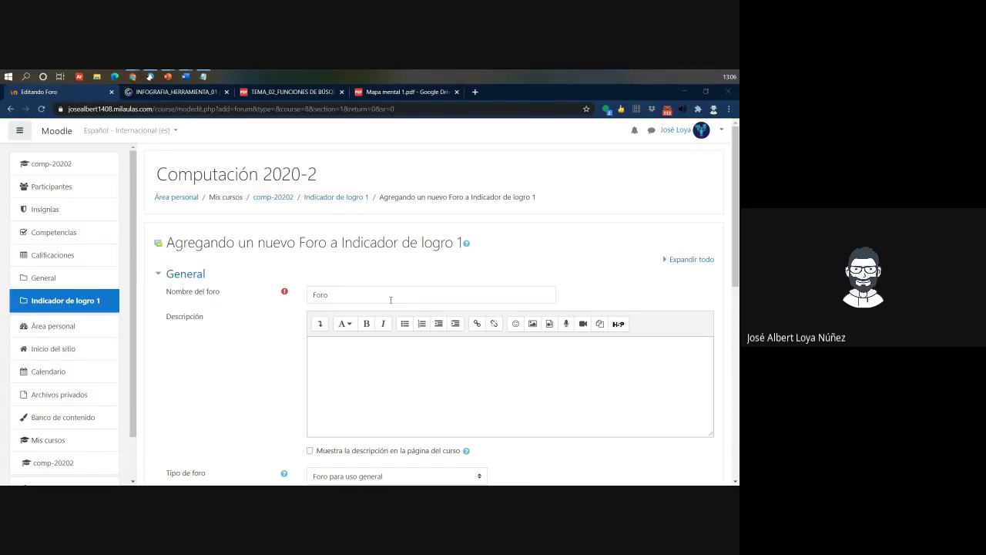
pyautogui.hotkey('alt', 'Tab')
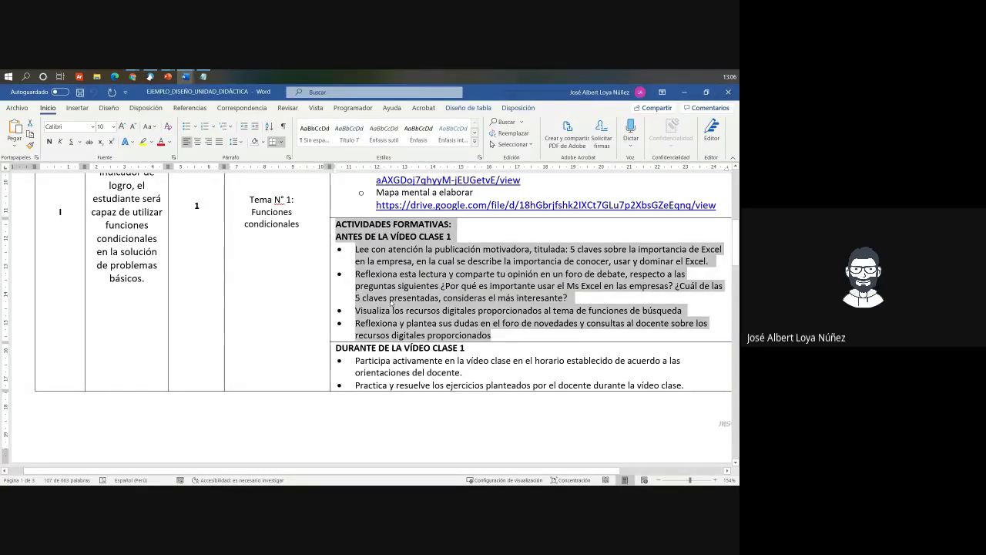
pyautogui.click(391, 305)
pyautogui.hotkey('alt', 'Tab')
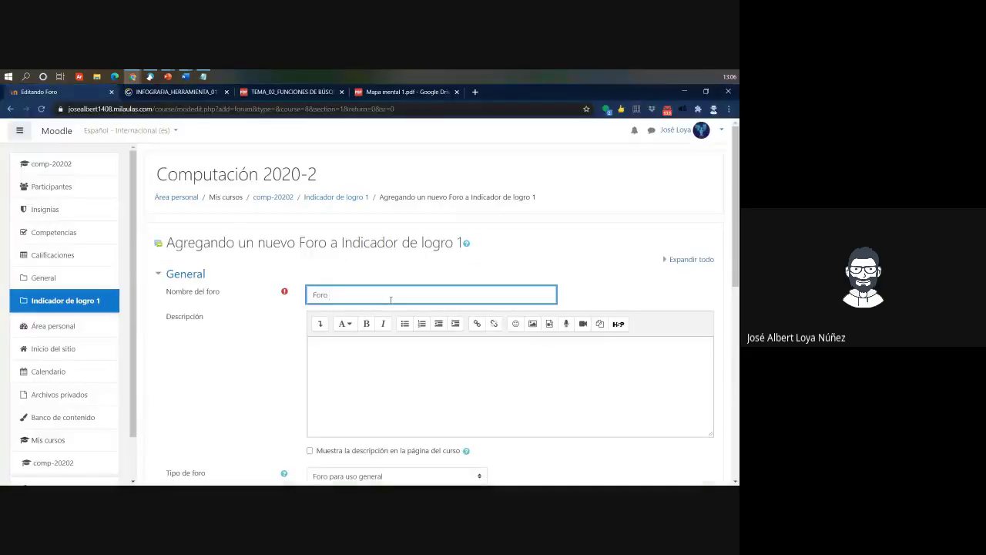
pyautogui.click(390, 299)
pyautogui.write('de debate')
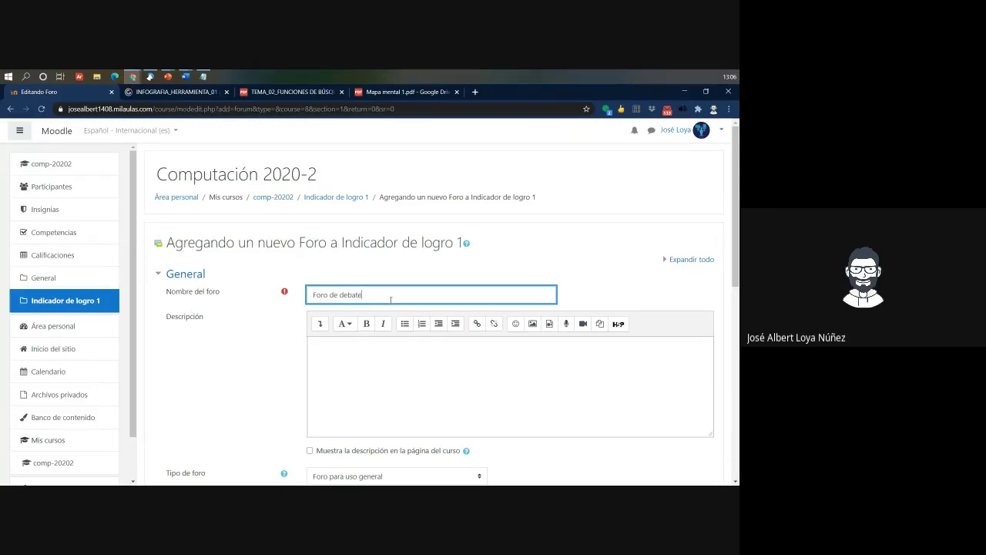
# Step: Write "Estimado participante deberá responder las siguientes preguntas:" as the introduction in the forum's description
pyautogui.press('Tab')
pyautogui.press('Tab')
pyautogui.write('Estimado Partic')
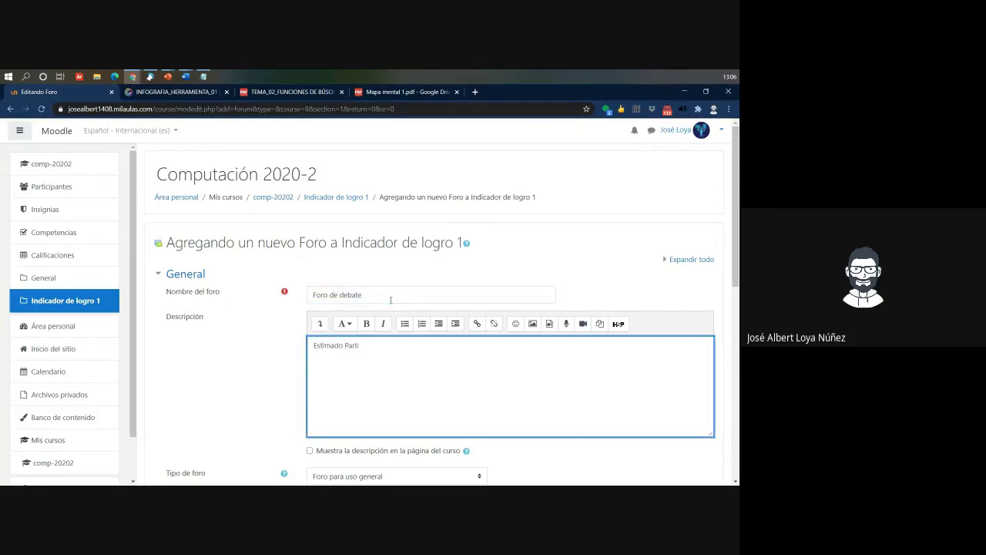
pyautogui.press('BackSpace')
pyautogui.press('BackSpace')
pyautogui.press('BackSpace')
pyautogui.write('particia')
pyautogui.press('BackSpace')
pyautogui.write('pante ,deber')
pyautogui.press('BackSpace')
pyautogui.press('BackSpace')
pyautogui.press('BackSpace')
pyautogui.write('deber')
pyautogui.write('a')
pyautogui.write('á responder las')
pyautogui.write(' sig')
pyautogui.write('uinte')
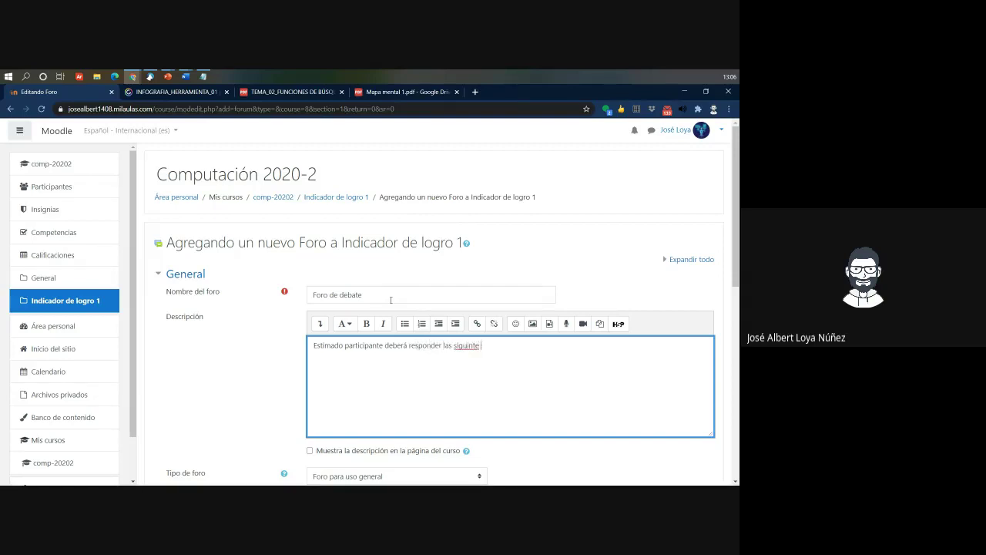
pyautogui.press('BackSpace')
pyautogui.press('BackSpace')
pyautogui.press('BackSpace')
pyautogui.press('BackSpace')
pyautogui.write('entesppregunt')
pyautogui.press('BackSpace')
pyautogui.press('BackSpace')
pyautogui.press('BackSpace')
pyautogui.press('BackSpace')
pyautogui.press('BackSpace')
pyautogui.press('BackSpace')
pyautogui.write('re')
pyautogui.press('BackSpace')
pyautogui.press('BackSpace')
pyautogui.write('preguntas')
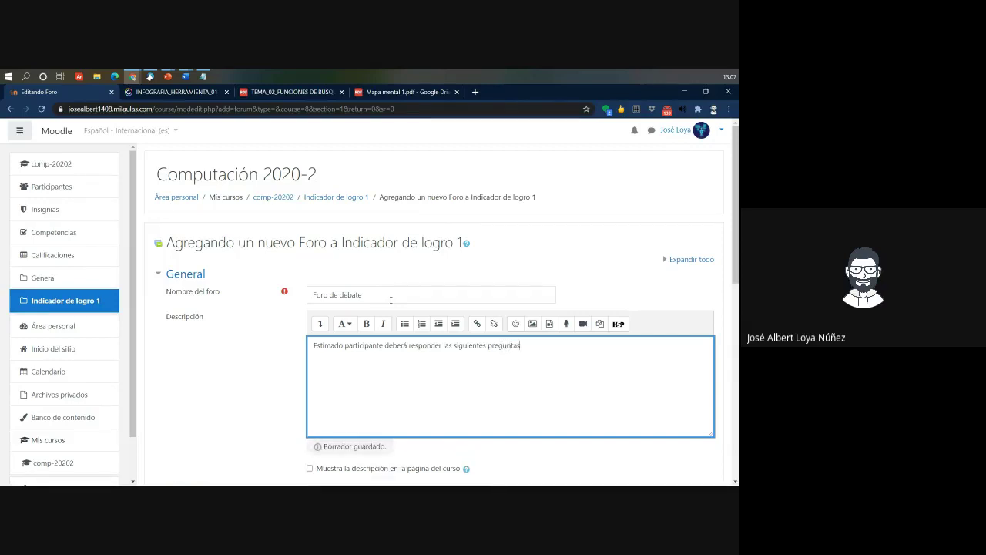
pyautogui.write(':')
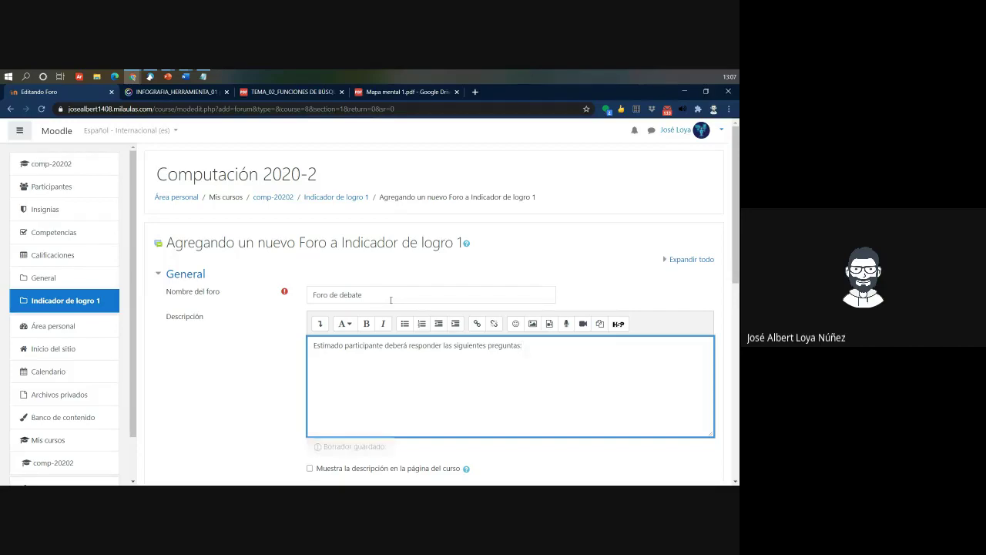
# Step: Copy the two debate questions about Ms Excel and the 5 claves from the Word document into the forum description below the introduction
pyautogui.hotkey('alt', 'Tab')
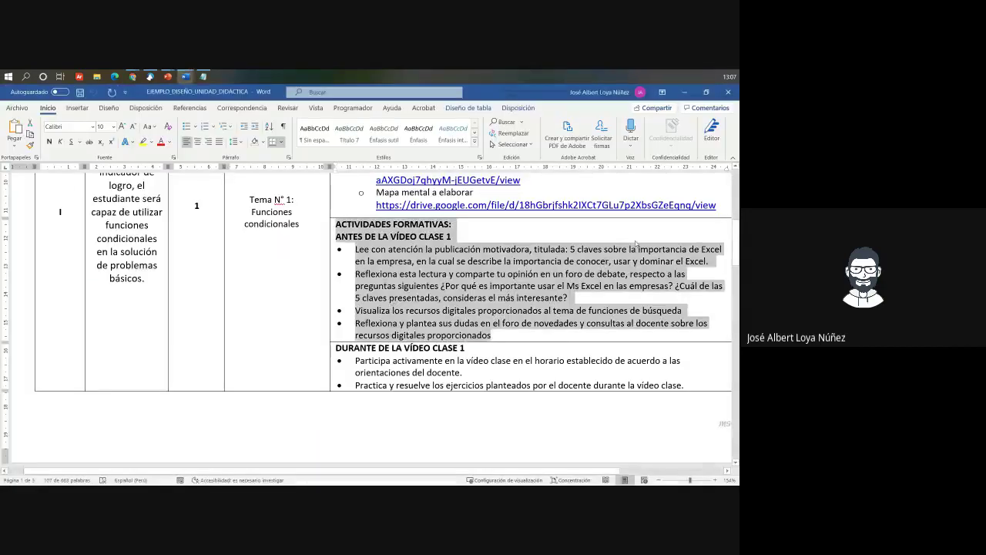
pyautogui.click(438, 287)
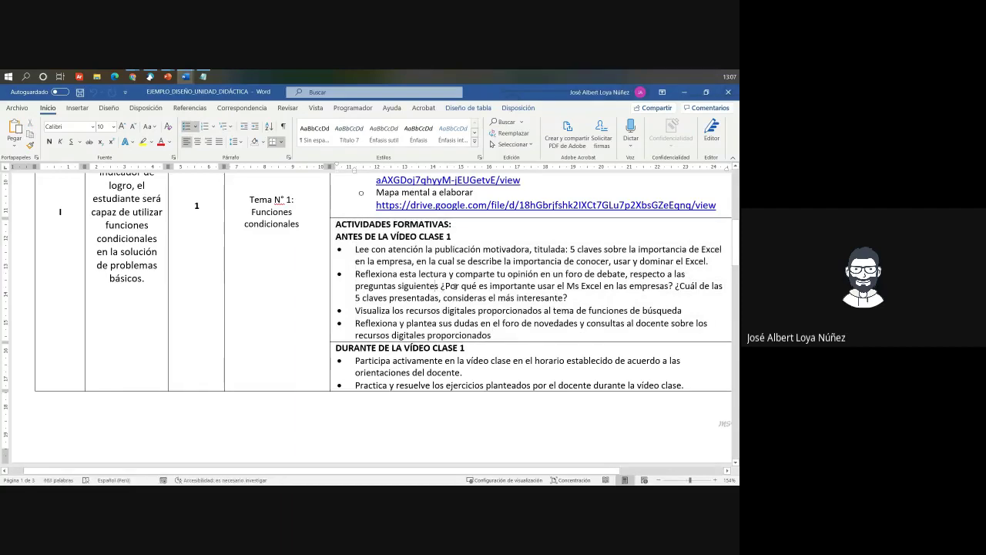
pyautogui.keyDown('shift'); pyautogui.click(570, 300); pyautogui.keyUp('shift')
pyautogui.hotkey('ctrl', 'c')
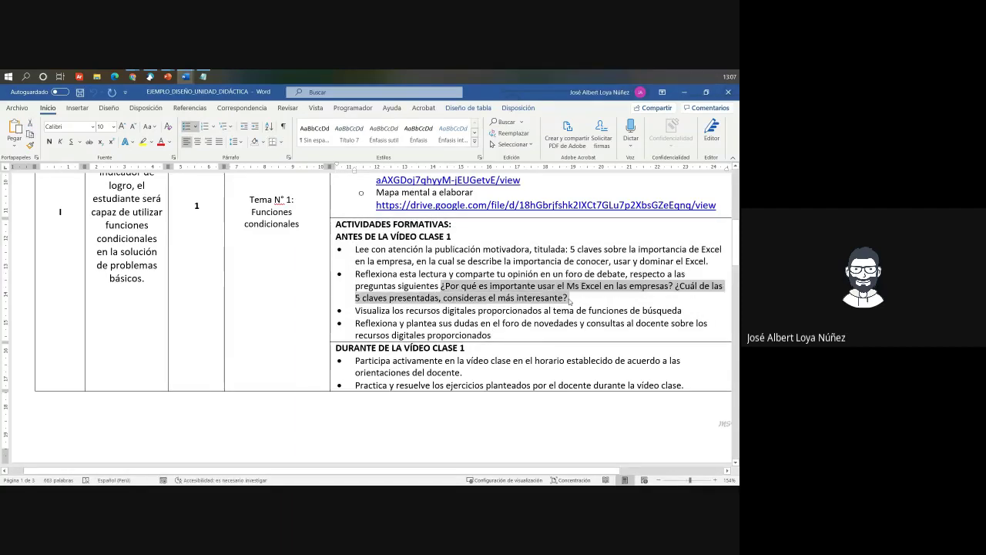
pyautogui.hotkey('alt', 'Tab')
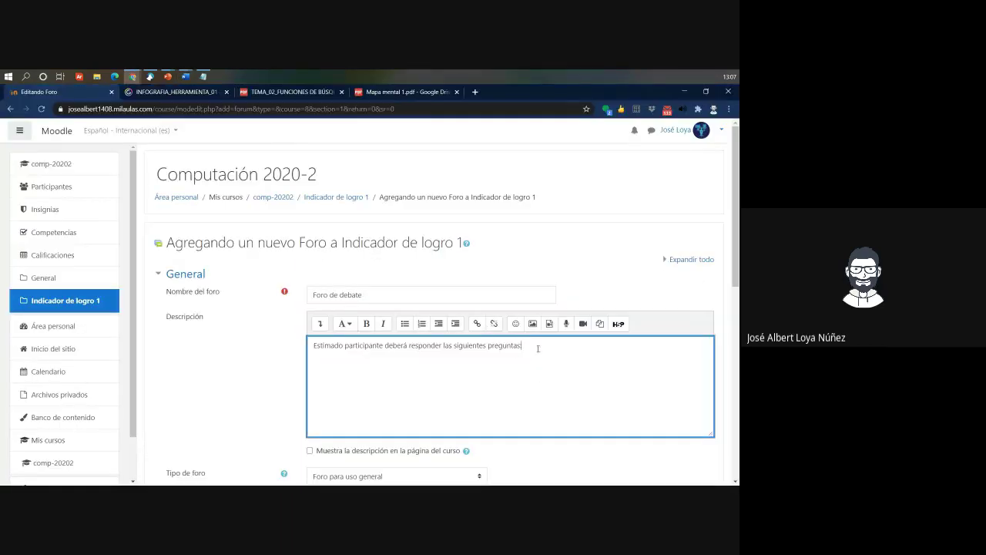
pyautogui.hotkey('ctrl', 'v')
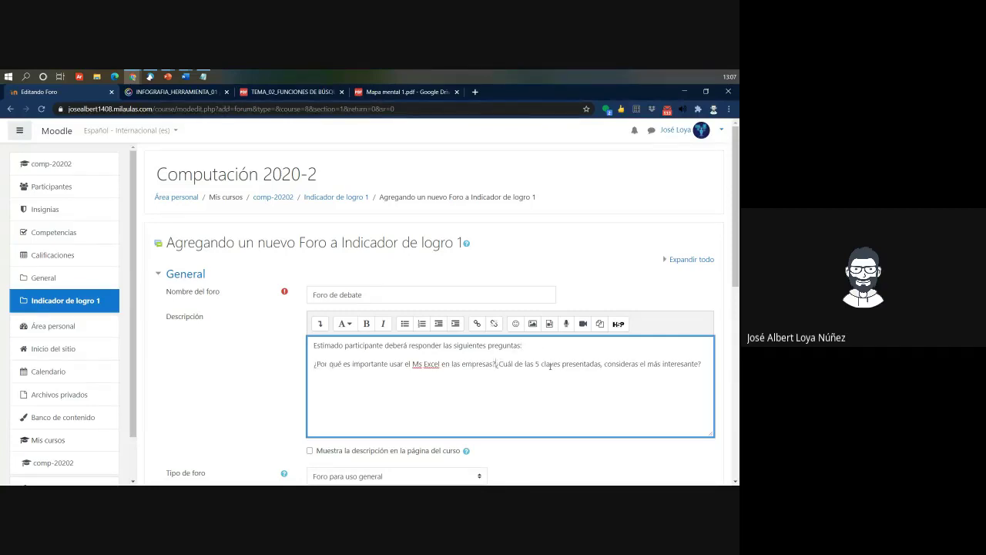
# Step: Put the two questions on separate lines and format them as a bulleted list indented one level
pyautogui.press('Return')
pyautogui.moveTo(520, 383); pyautogui.dragTo(314, 365)
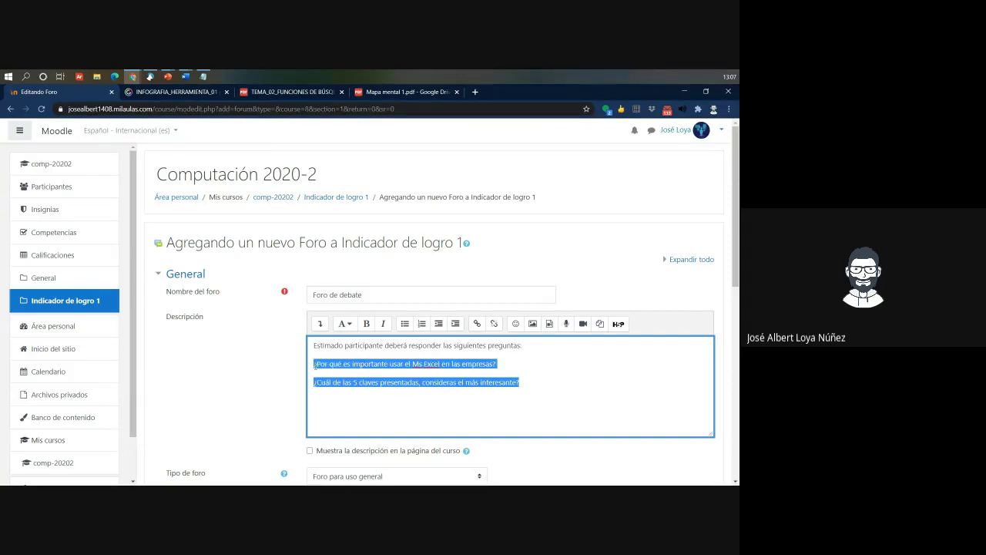
pyautogui.click(404, 324)
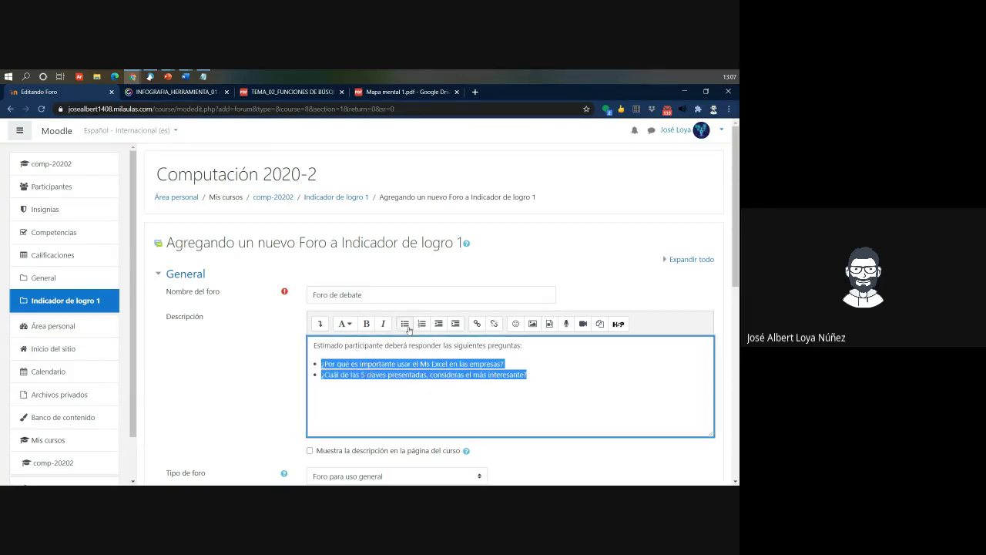
pyautogui.click(455, 324)
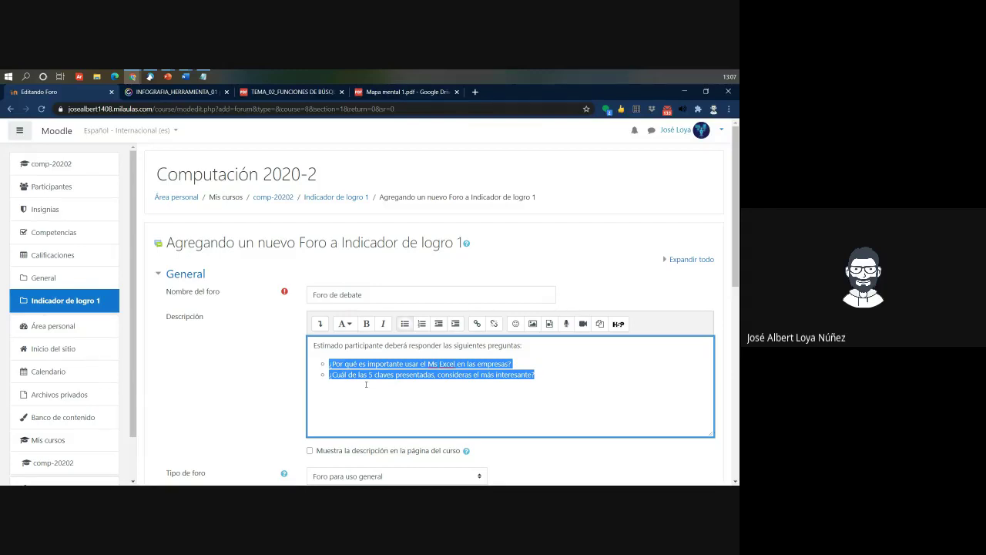
# Step: Set the forum type to "Debate sencillo"
pyautogui.scroll(-1, 66, 308)
pyautogui.scroll(-2, 434, 269)
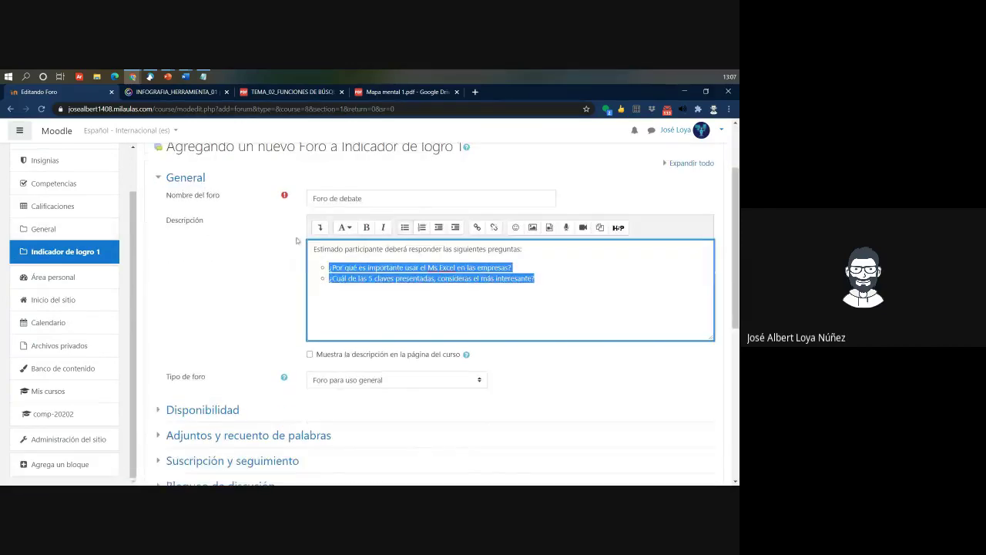
pyautogui.click(434, 269)
pyautogui.moveTo(590, 278); pyautogui.dragTo(302, 252)
pyautogui.click(367, 378)
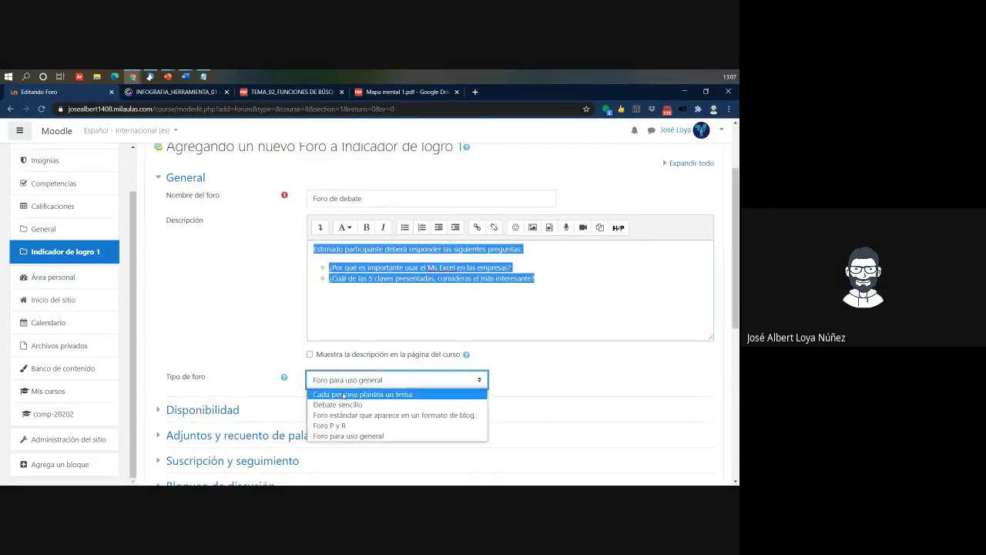
pyautogui.click(335, 404)
pyautogui.click(272, 338)
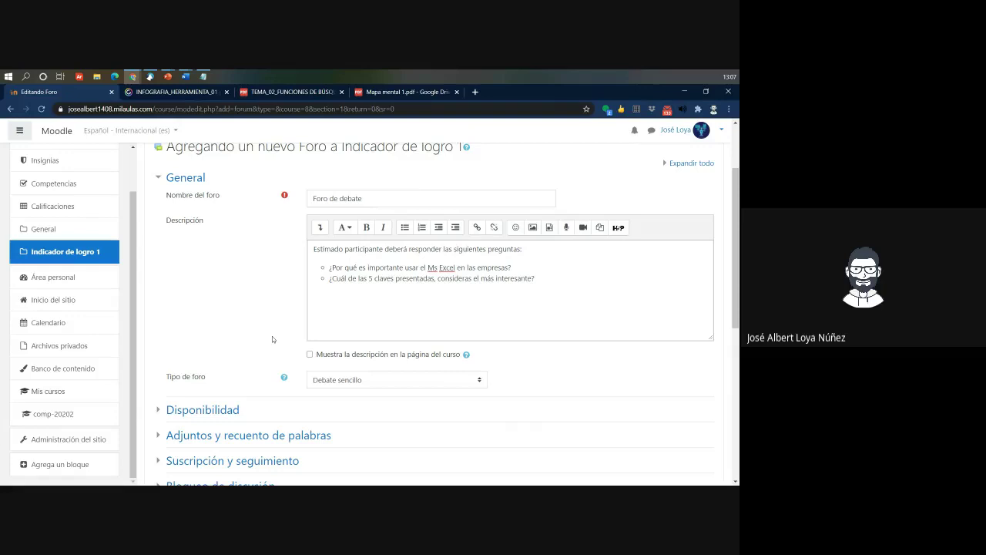
# Step: Save the forum and return to the end of the course section
pyautogui.scroll(-5, 286, 463)
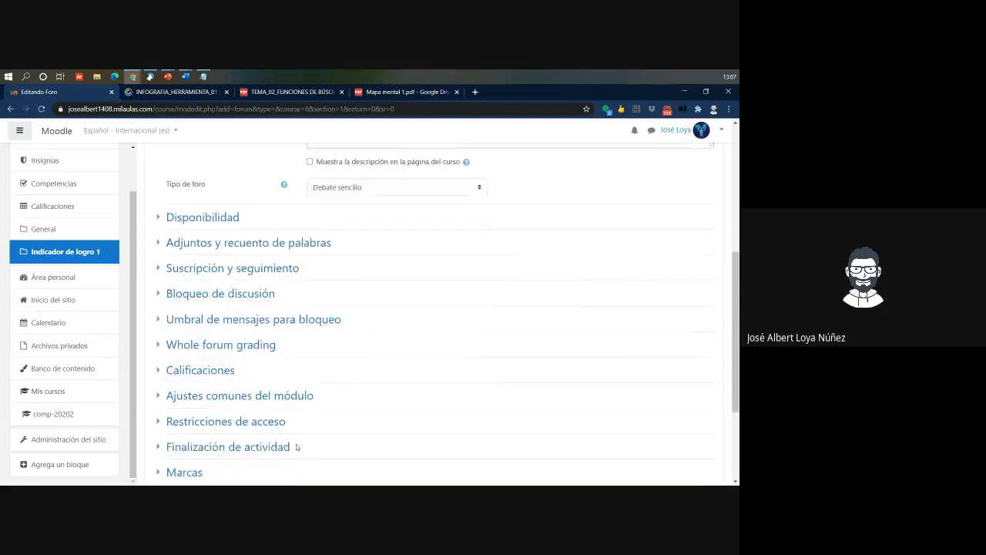
pyautogui.click(356, 373)
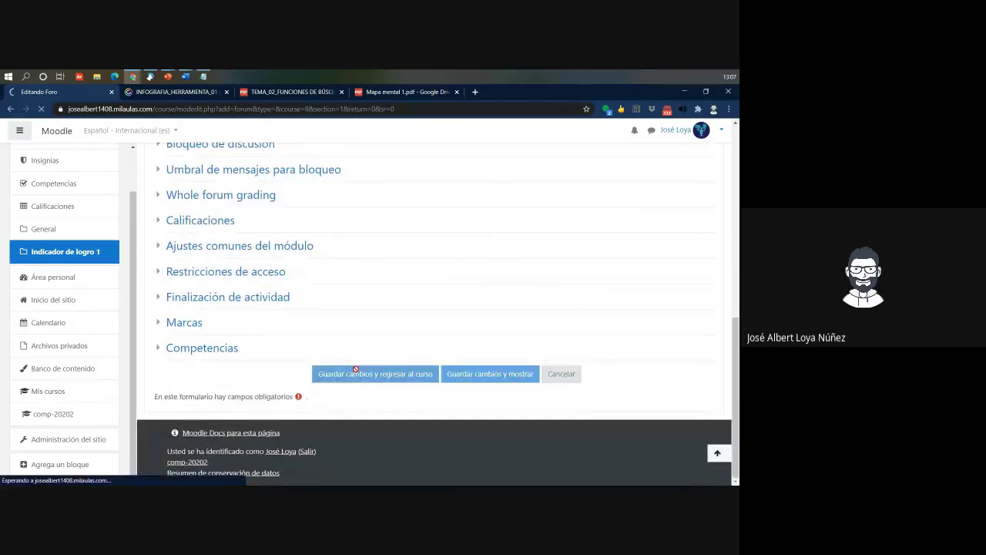
pyautogui.scroll(-3, 356, 369)
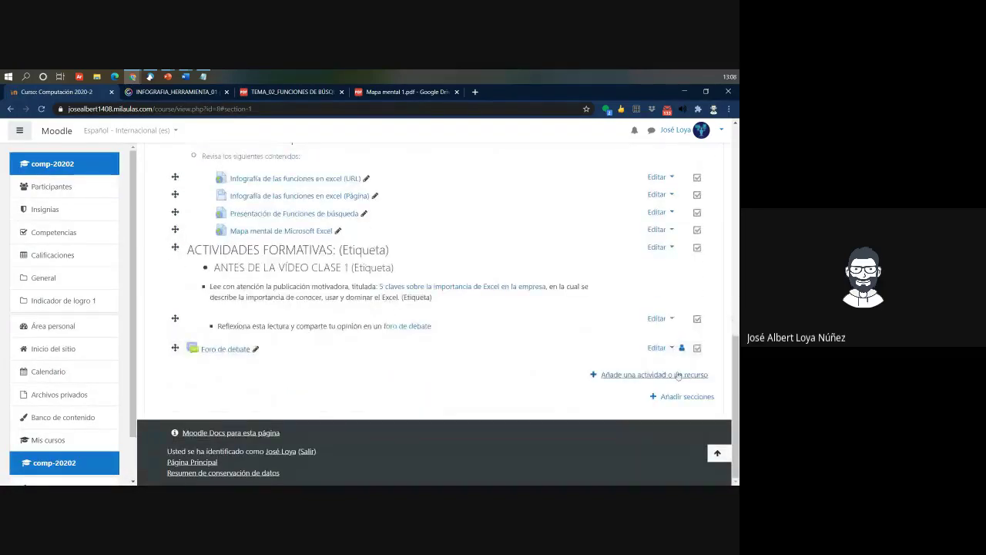
# Step: Indent the "Foro de debate" activity two levels to the right
pyautogui.click(671, 348)
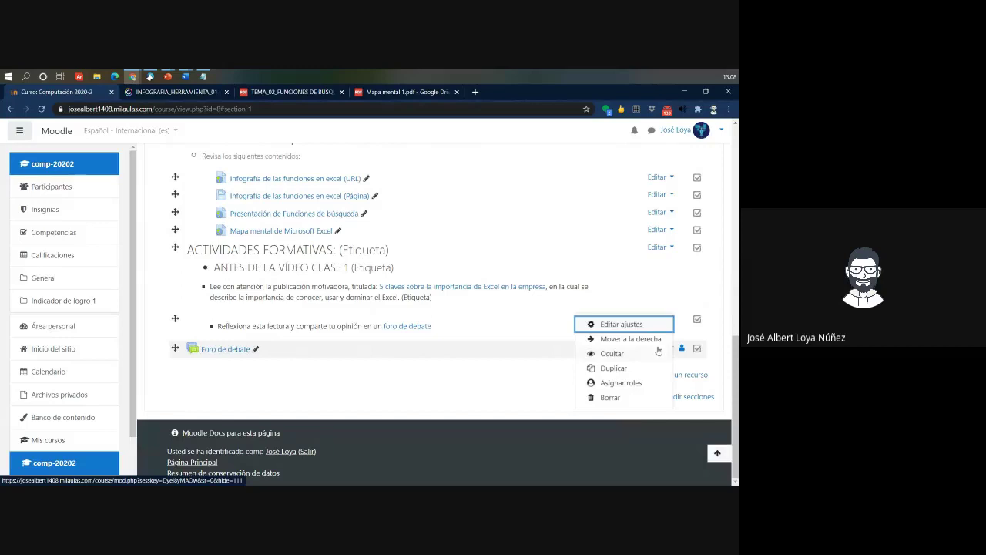
pyautogui.click(656, 343)
pyautogui.click(656, 348)
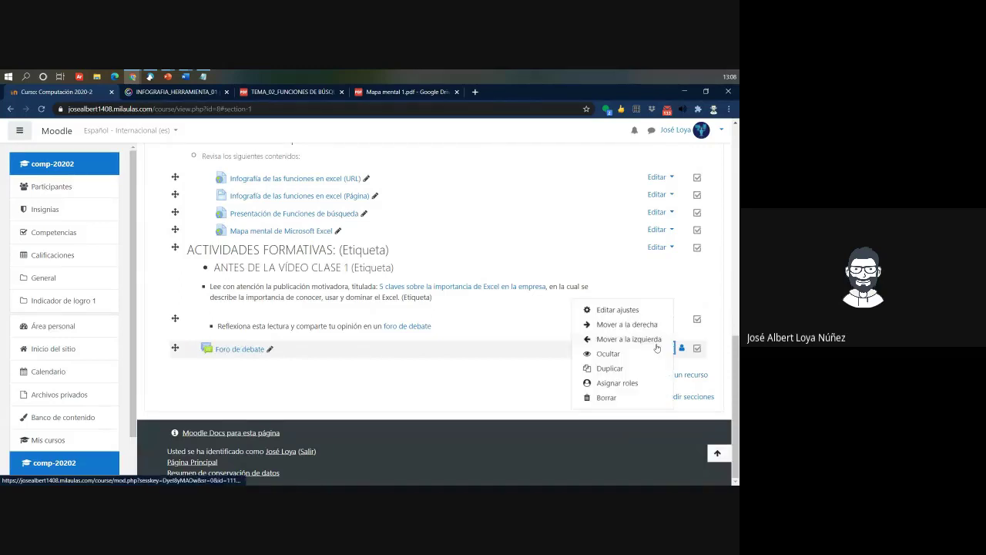
pyautogui.click(611, 327)
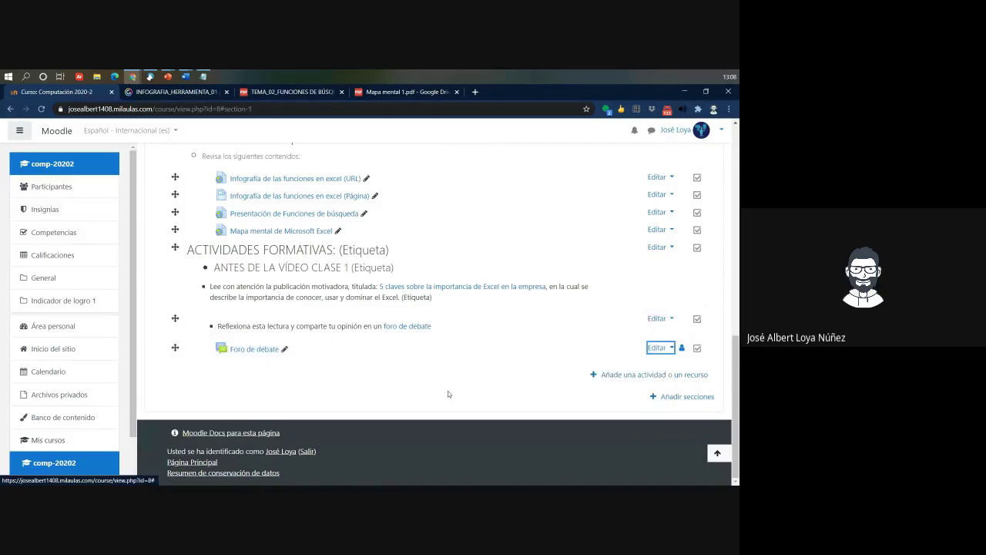
# Step: Switch the course view to the "Profesor" role
pyautogui.scroll(5, 523, 346)
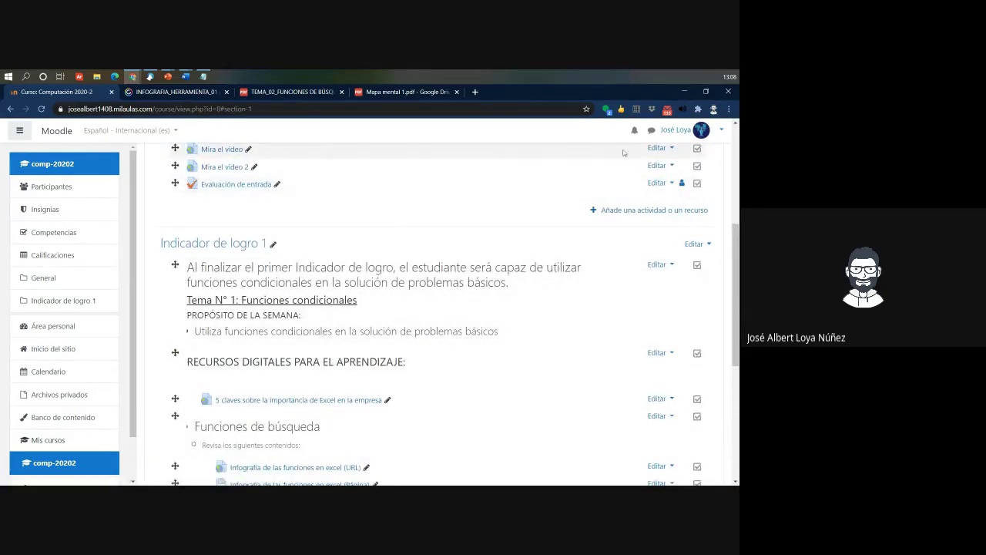
pyautogui.click(703, 133)
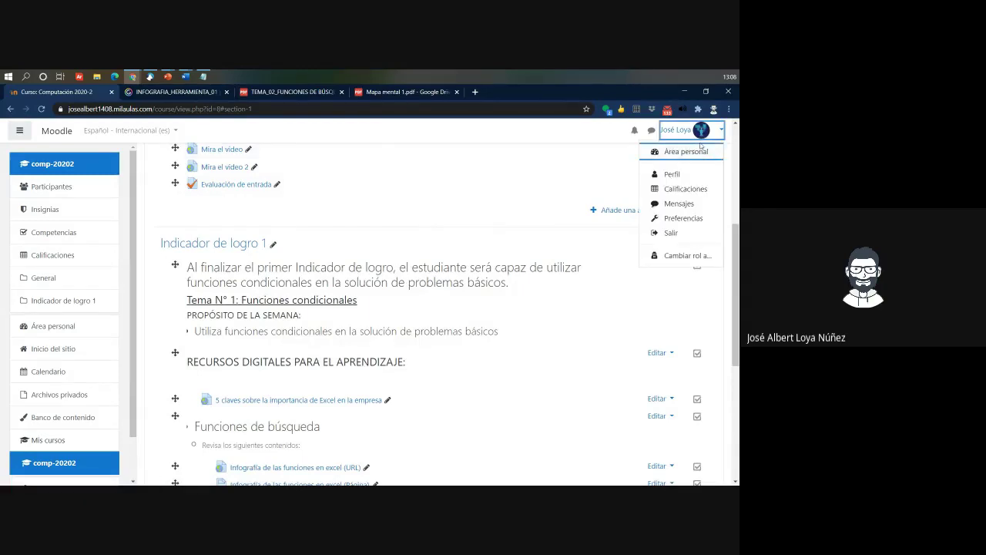
pyautogui.click(676, 256)
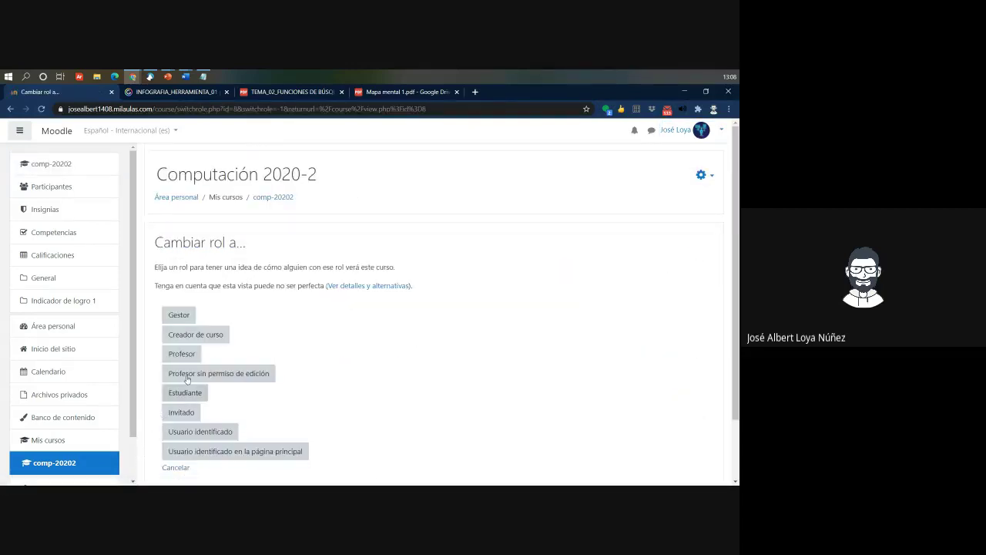
pyautogui.click(195, 355)
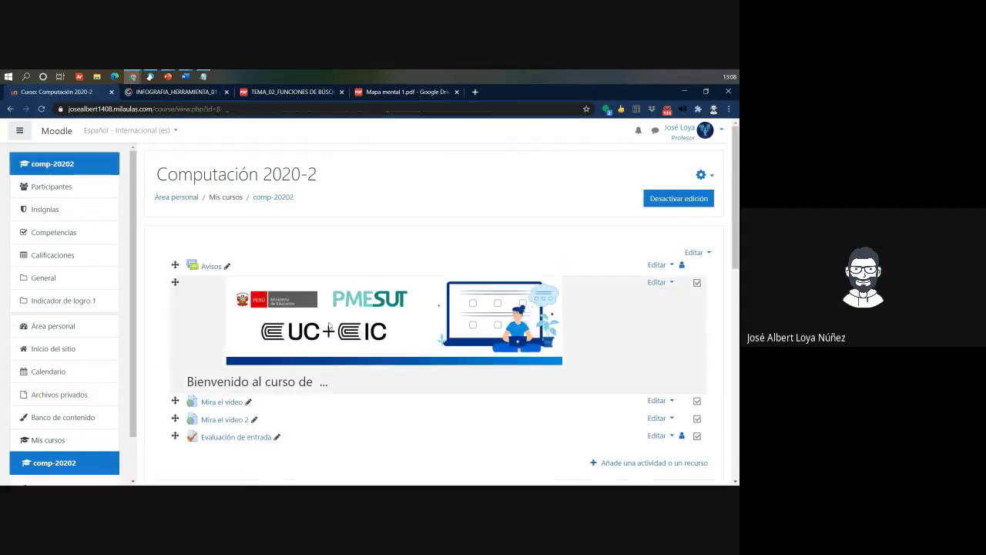
# Step: Open "Foro de debate" from the course page and review its two questions and the reply options
pyautogui.scroll(-7, 263, 373)
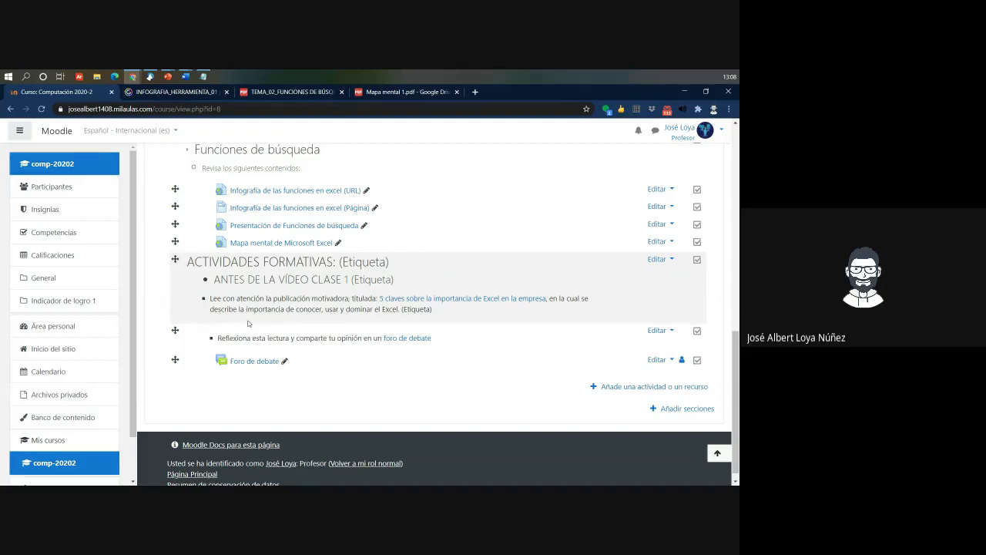
pyautogui.click(255, 366)
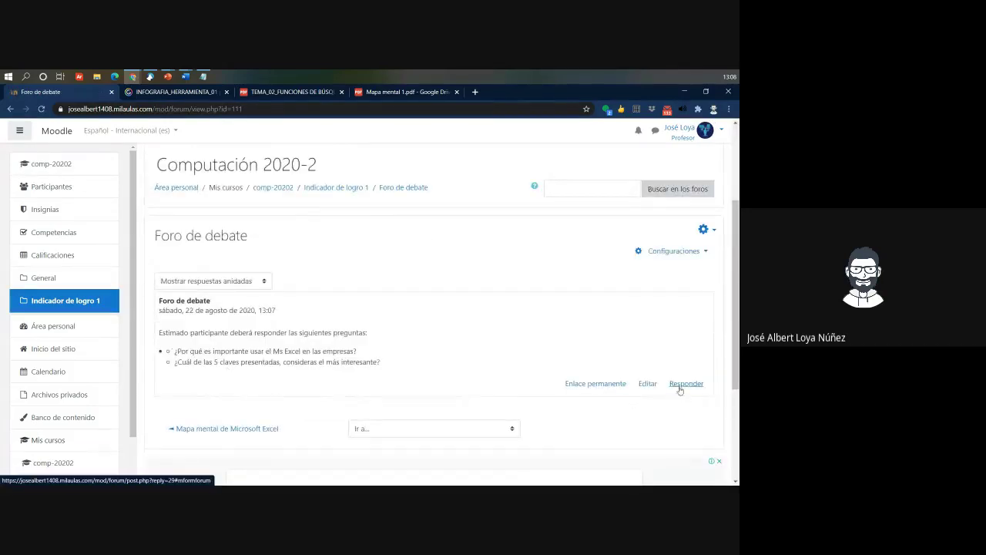
pyautogui.click(171, 362)
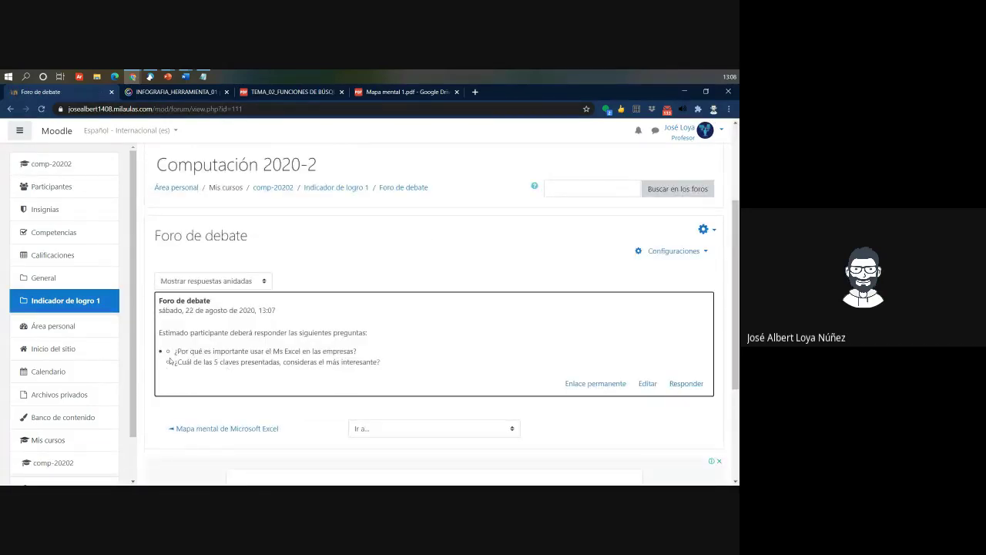
pyautogui.moveTo(159, 353); pyautogui.dragTo(172, 362)
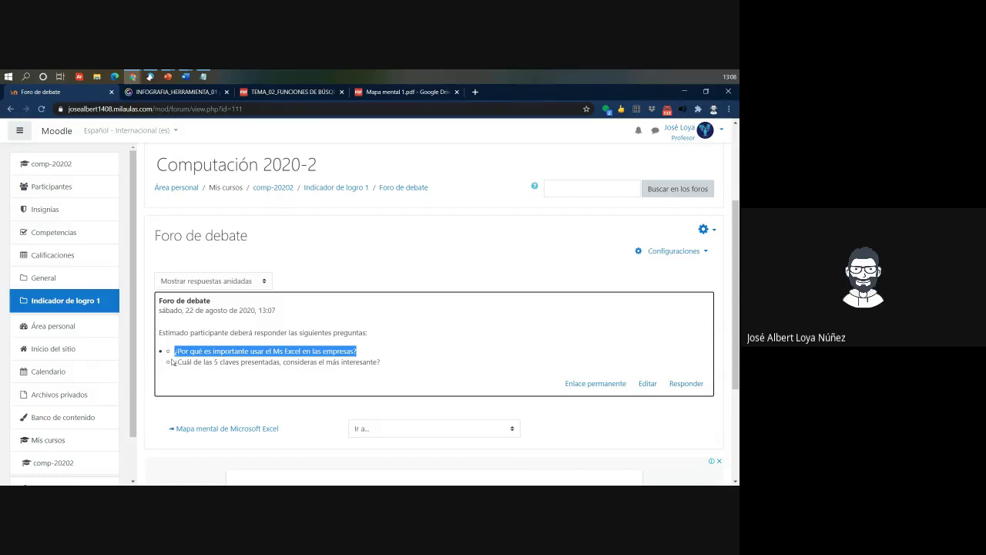
pyautogui.scroll(-1, 171, 363)
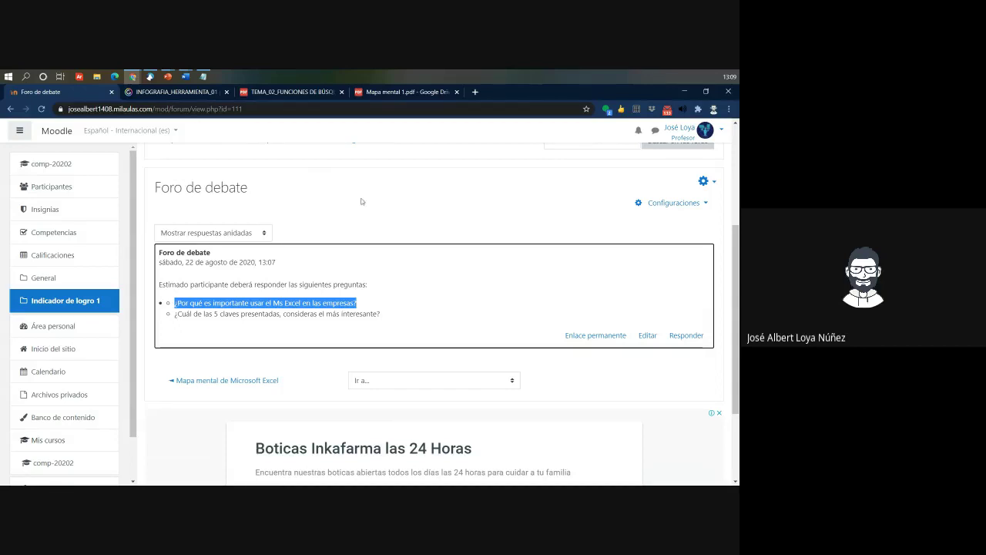
# Step: Start adding another forum to the "Indicador de logro 1" section and examine the available forum types
pyautogui.click(94, 291)
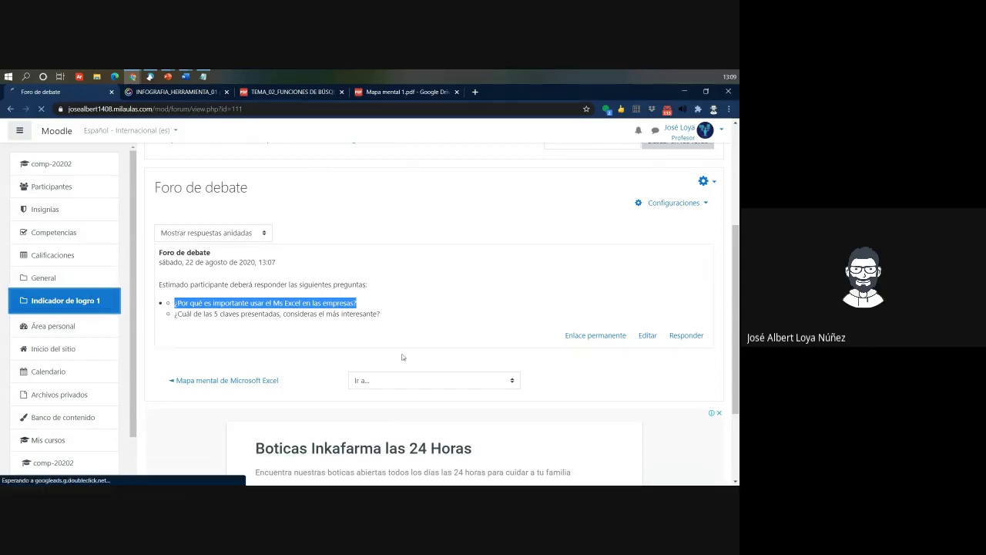
pyautogui.scroll(-5, 536, 330)
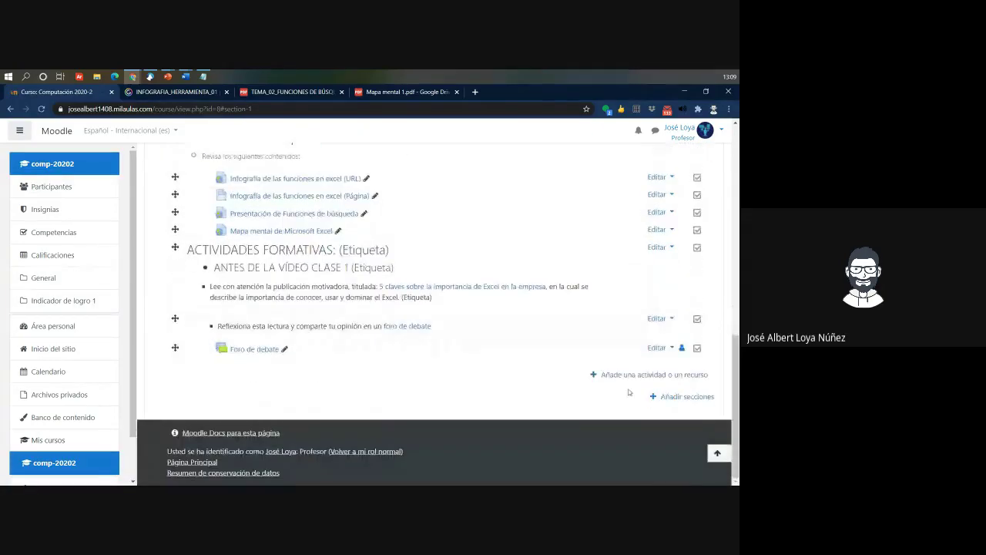
pyautogui.press('super+plus')
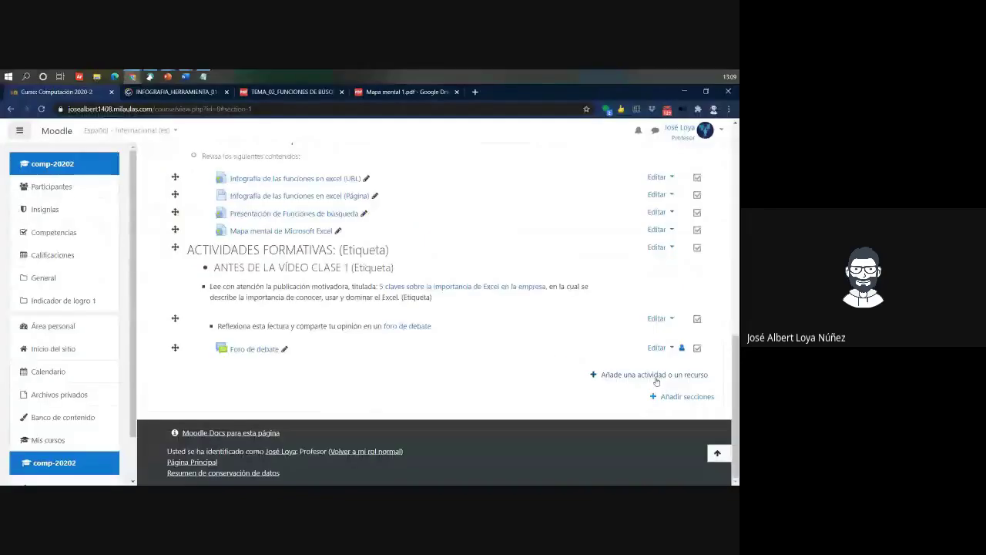
pyautogui.click(656, 365)
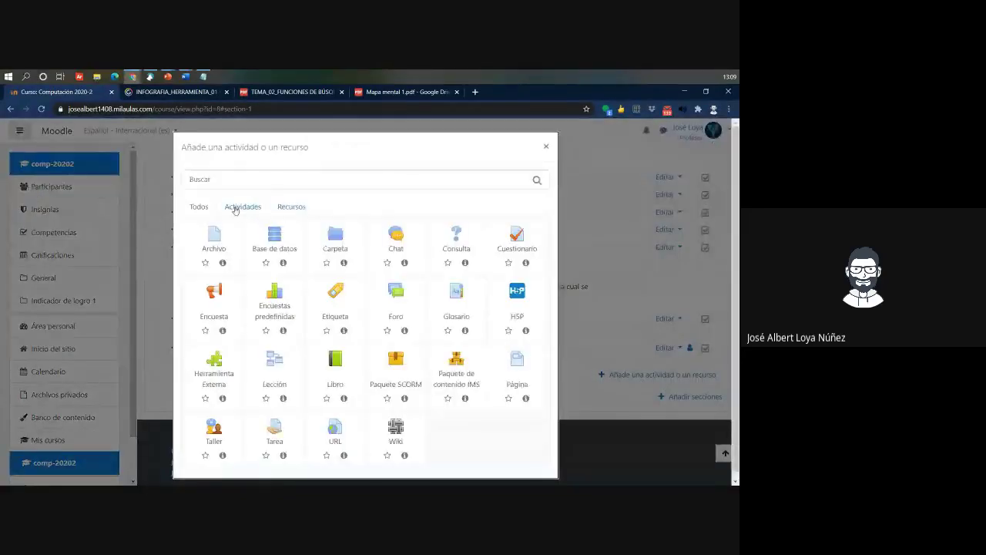
pyautogui.click(242, 206)
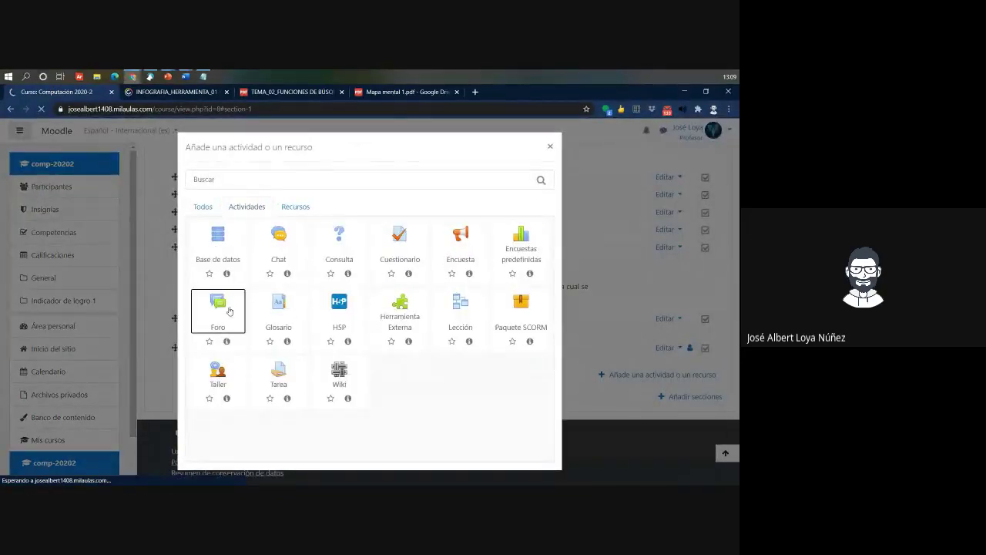
pyautogui.scroll(-2, 249, 352)
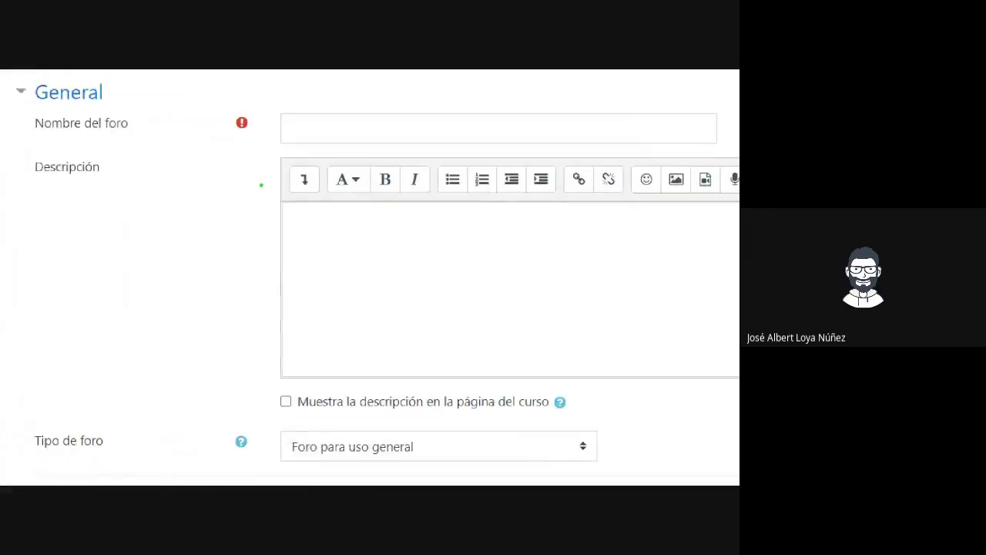
pyautogui.click(460, 457)
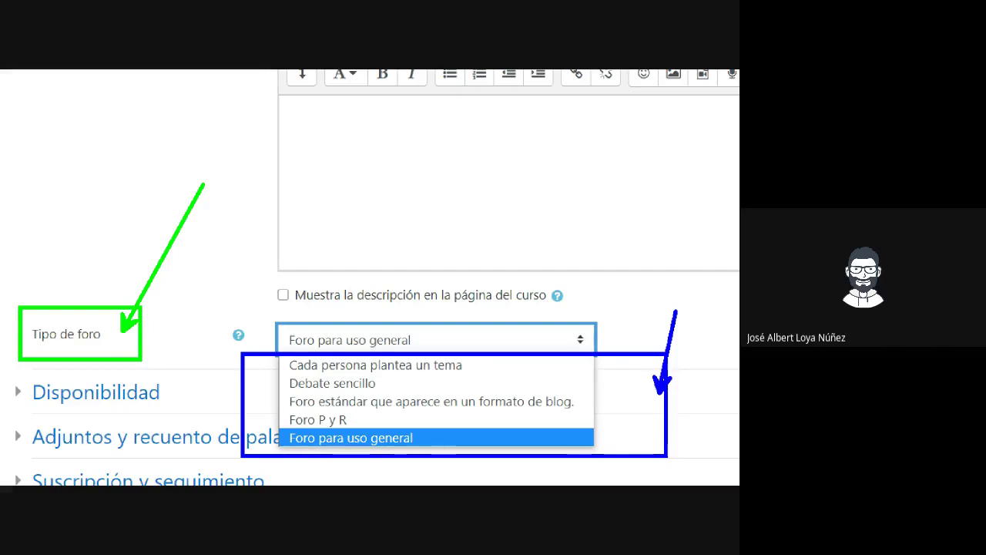
pyautogui.press('Escape')
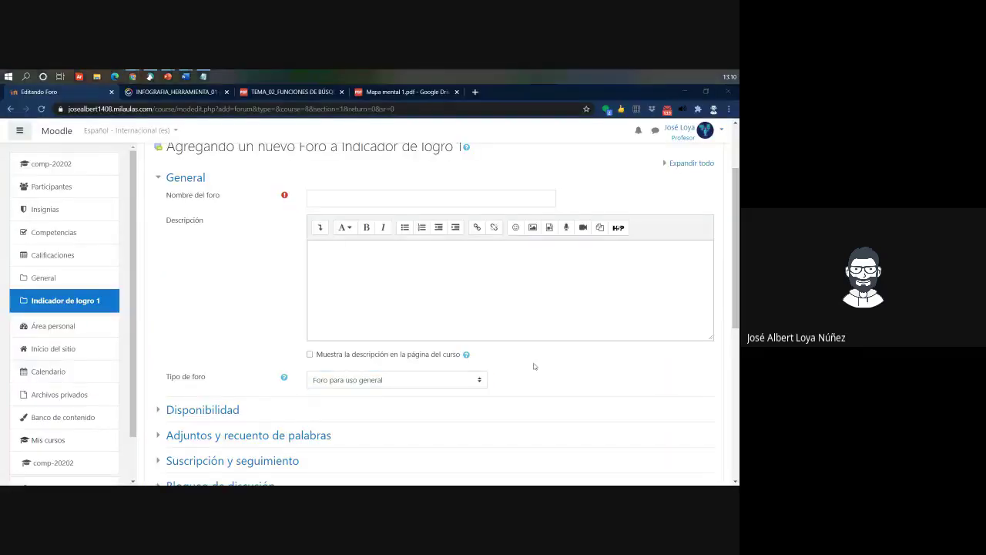
# Step: Switch to the Word document and review the remaining formative activities listed under "ANTES DE LA VÍDEO CLASE 1"
pyautogui.hotkey('alt', 'Tab')
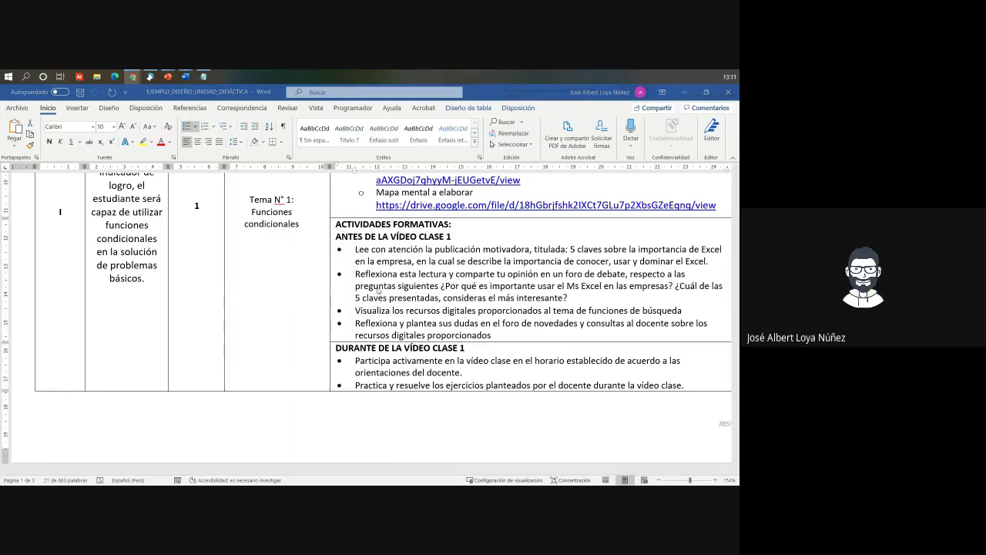
pyautogui.moveTo(441, 286); pyautogui.dragTo(569, 297)
pyautogui.moveTo(364, 311); pyautogui.dragTo(709, 316)
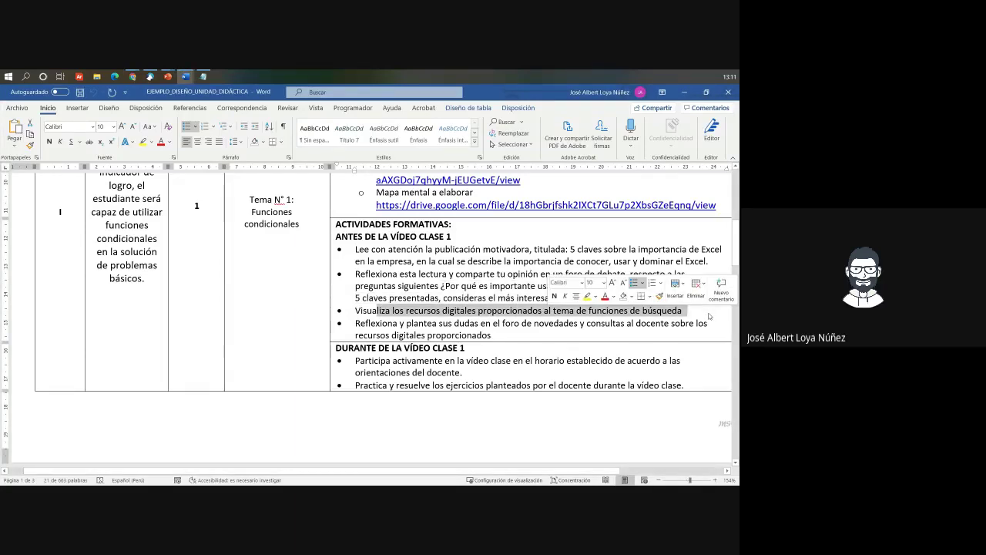
pyautogui.moveTo(425, 324); pyautogui.dragTo(681, 324)
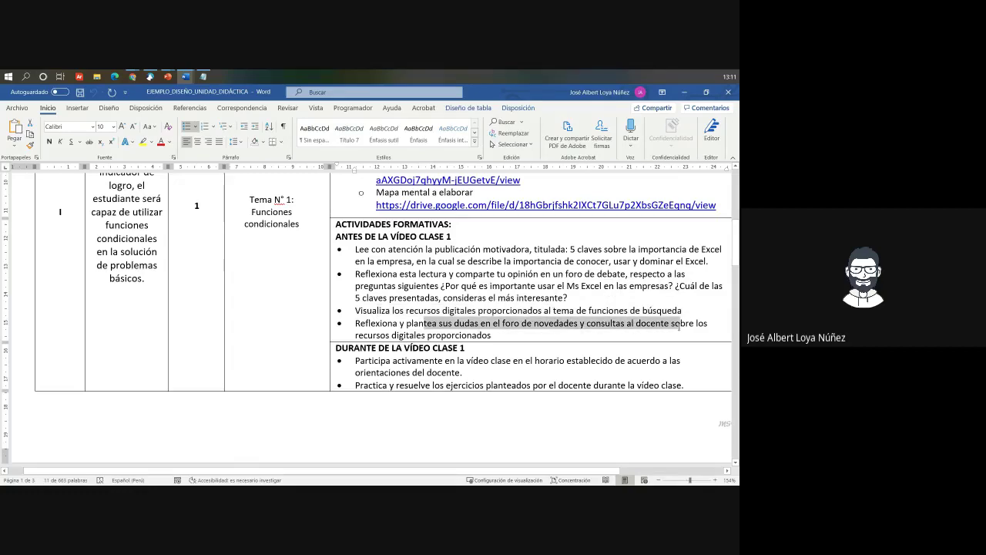
pyautogui.click(491, 324)
pyautogui.moveTo(450, 324); pyautogui.dragTo(655, 323)
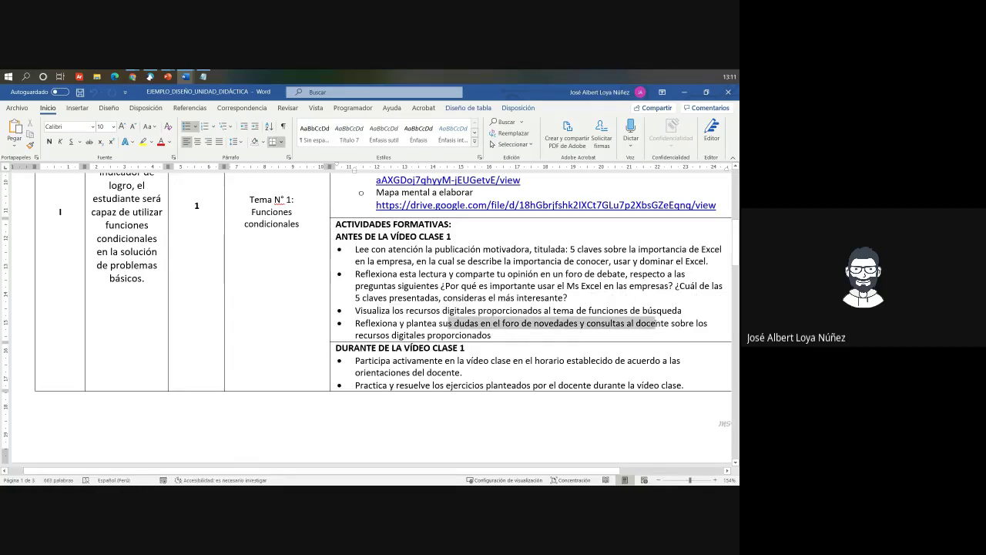
pyautogui.scroll(1, 391, 333)
pyautogui.scroll(1, 391, 333)
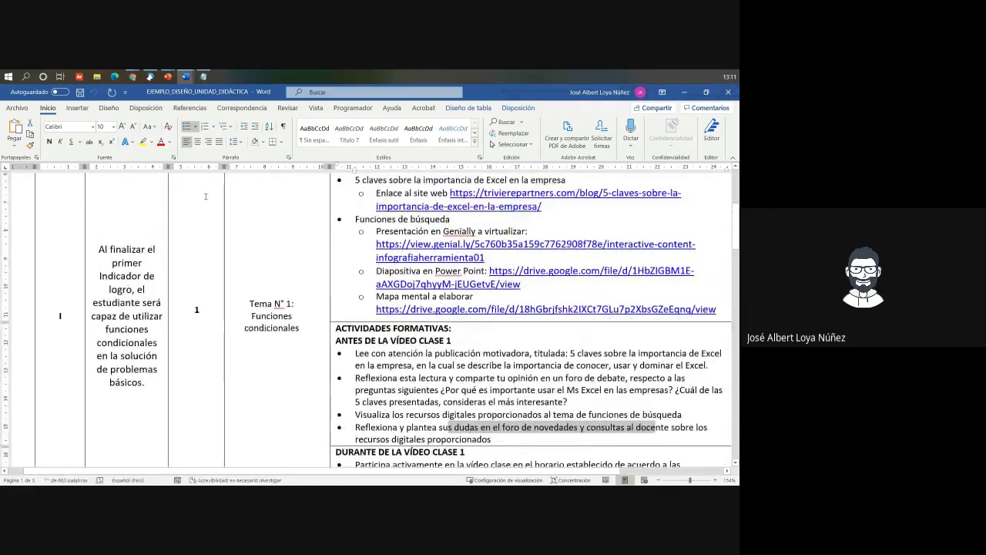
# Step: Copy the "DESPUÉS DE LA VÍDEO CLASE 1" block from the Word document and replace all the Notepad text with it
pyautogui.scroll(-5, 636, 316)
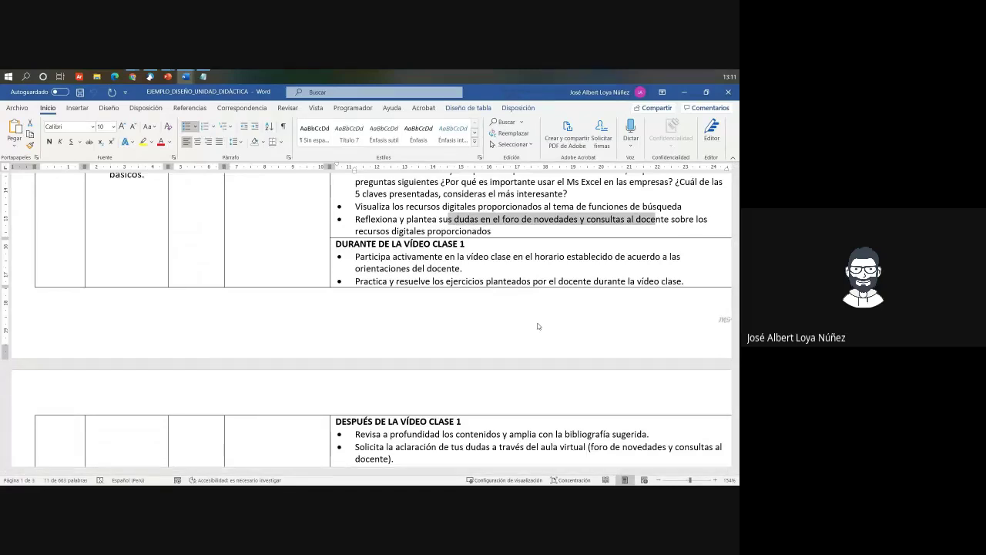
pyautogui.scroll(-3, 668, 419)
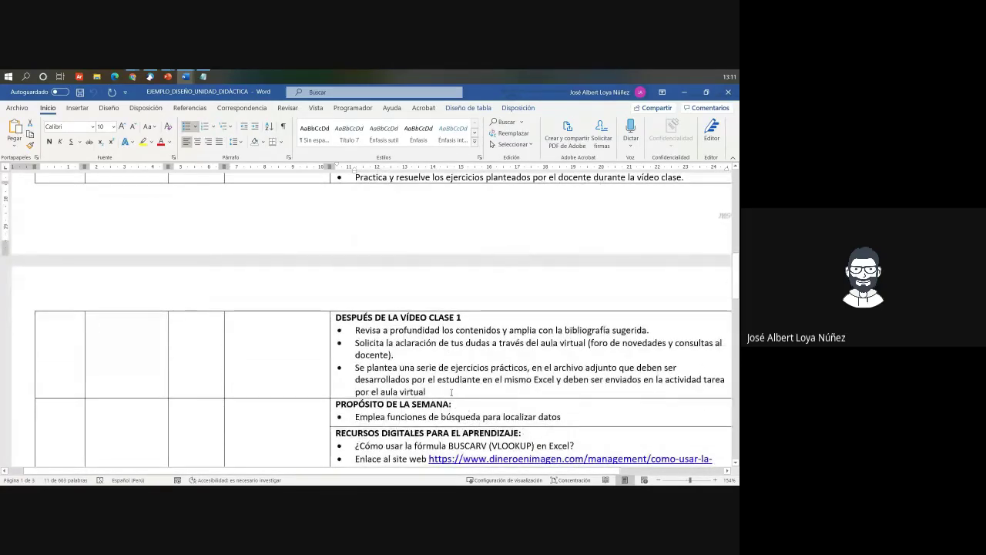
pyautogui.moveTo(425, 391); pyautogui.dragTo(331, 310)
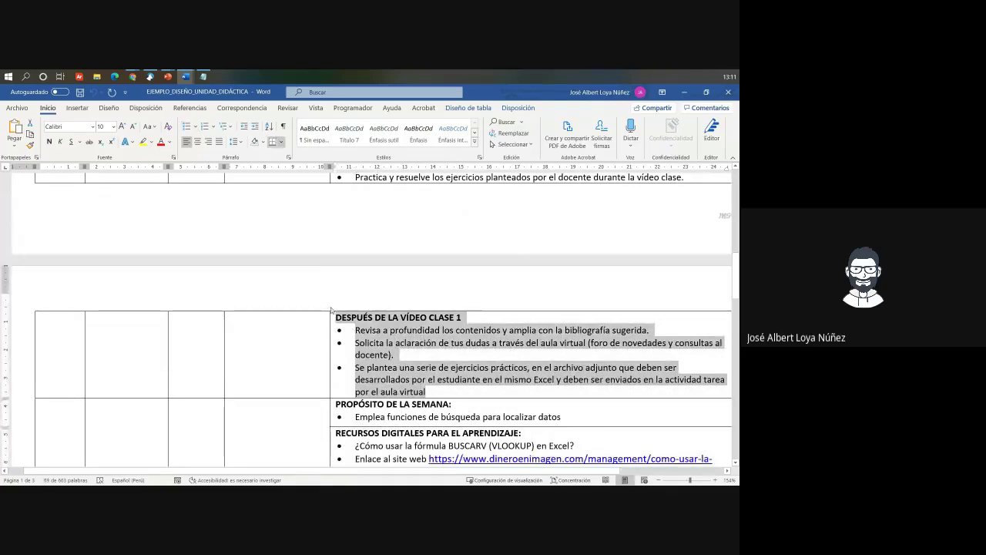
pyautogui.click(331, 310)
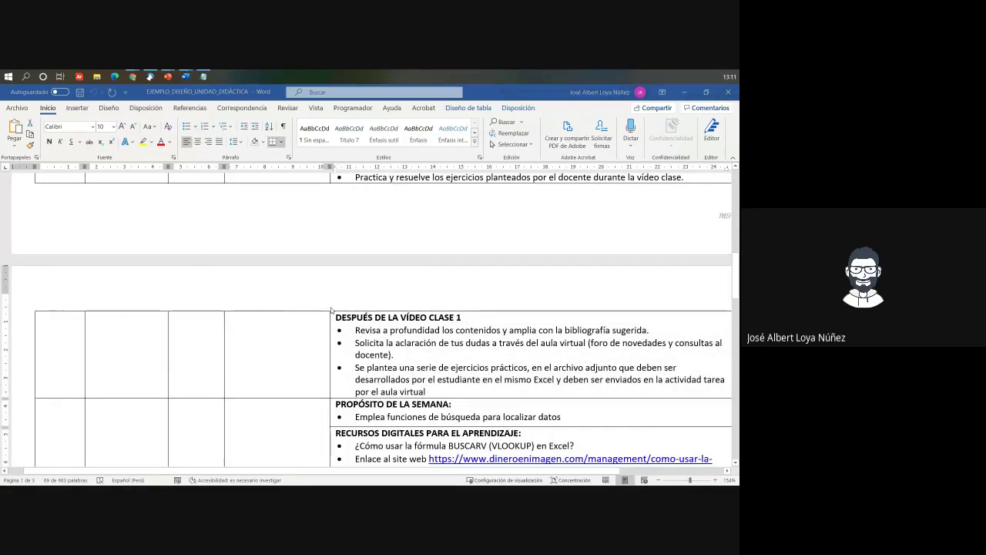
pyautogui.hotkey('alt', 'Tab')
pyautogui.scroll(-1, 370, 293)
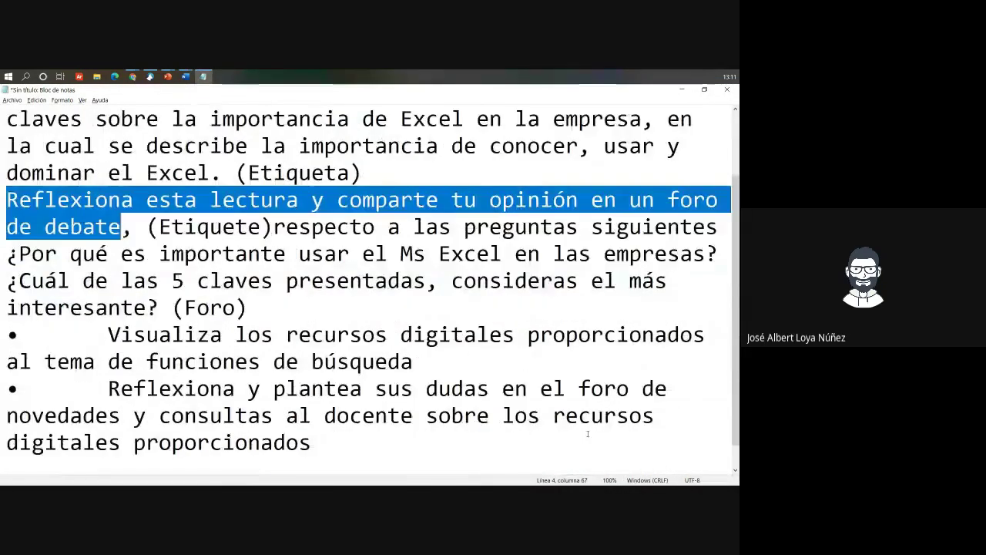
pyautogui.moveTo(312, 443); pyautogui.dragTo(326, 405)
pyautogui.hotkey('ctrl', 'a')
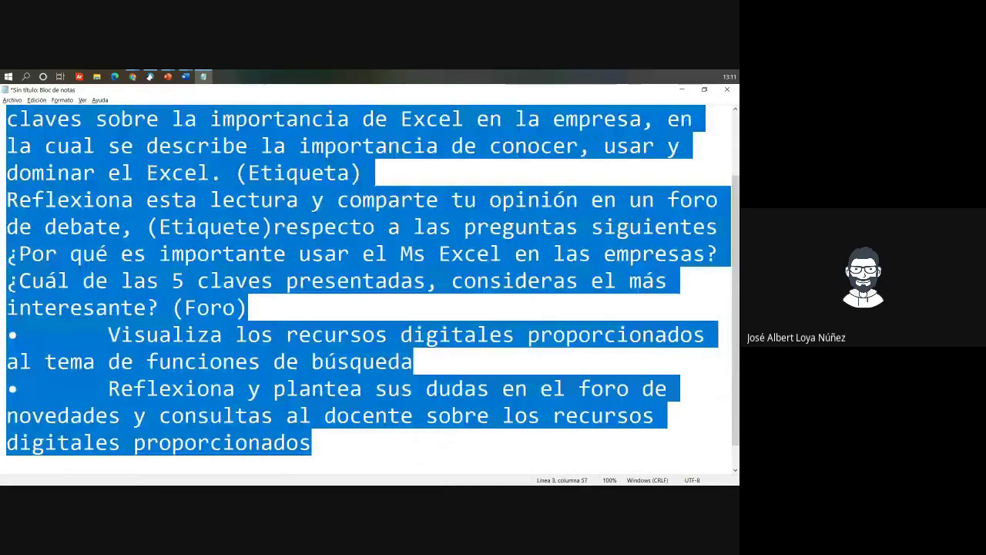
pyautogui.scroll(1, 326, 404)
pyautogui.write('DESPUÉS DE LA VÍDEO CLASE 1 •\tRevisa a profundidad los contenidos y amplia con la bibliografía sugerida. •\tSolicita la aclaración de tus dudas a través del aula virtual (foro de novedades y consultas al docente). •\tSe plantea una serie de ejercicios prácticos, en el archivo adjunto que deben ser desarrollados por el estudiante en el mismo Excel y deben ser enviados en la actividad tarea por el aula virtual')
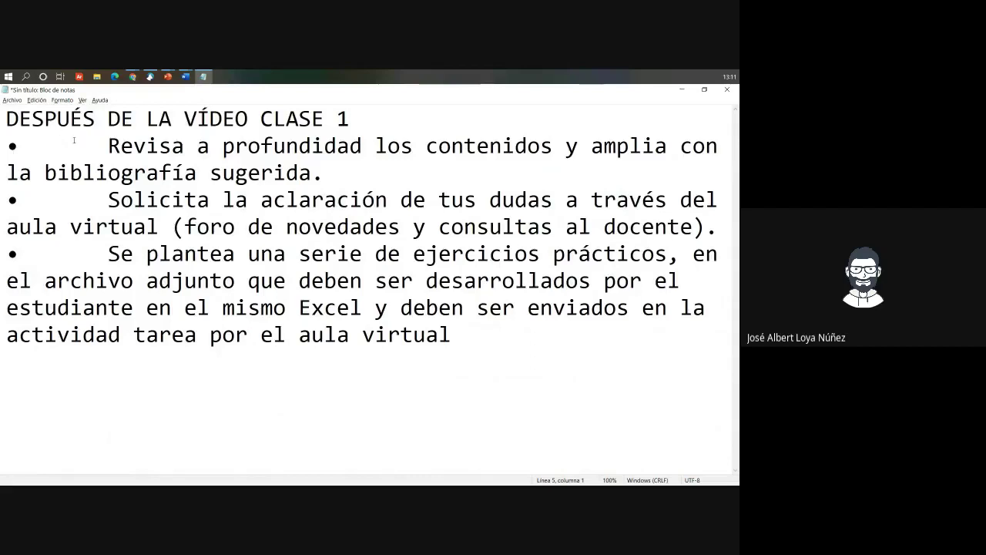
# Step: Remove the bullet characters and leading space from the first two instructions under "DESPUÉS DE LA VÍDEO CLASE 1"
pyautogui.moveTo(74, 140); pyautogui.dragTo(6, 146)
pyautogui.press('Delete')
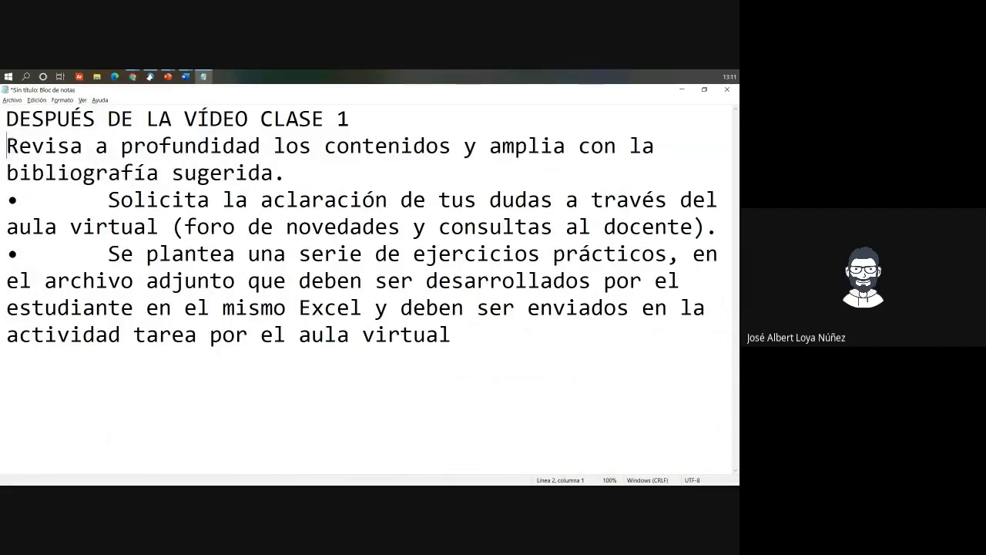
pyautogui.press('Down')
pyautogui.press('Down')
pyautogui.press('Delete')
pyautogui.press('Delete')
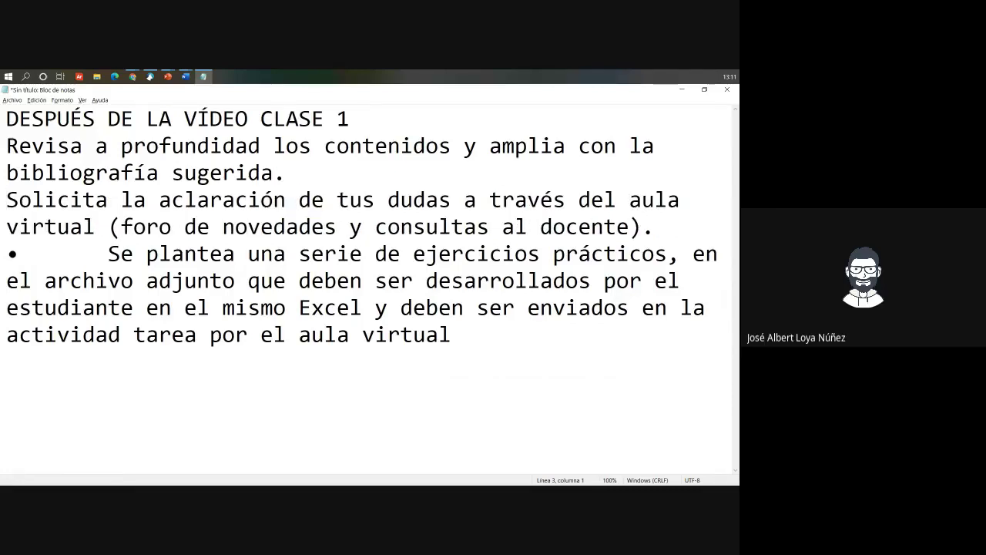
pyautogui.press('Delete')
pyautogui.press('Delete')
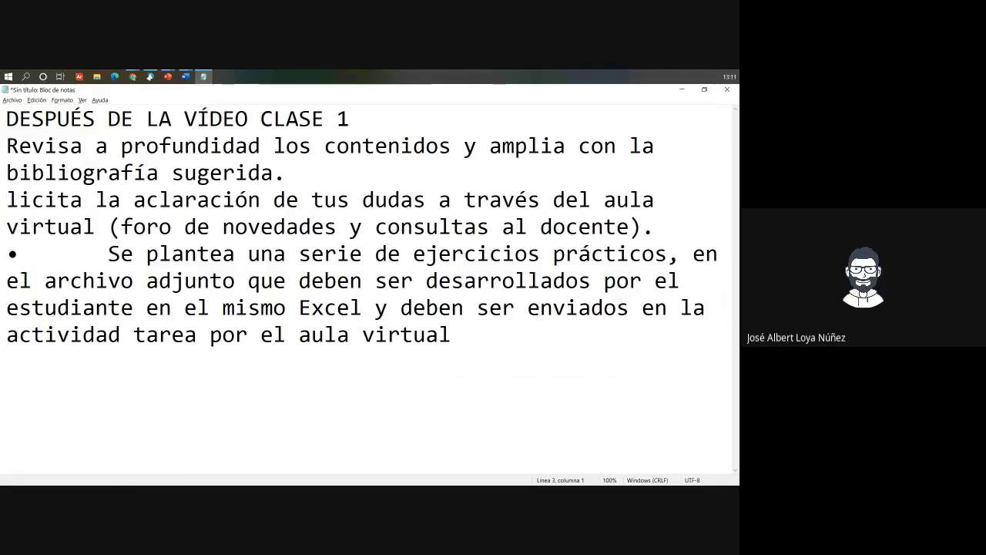
pyautogui.hotkey('ctrl', 'z')
pyautogui.hotkey('shift', 'Left')
pyautogui.hotkey('shift', 'Left')
pyautogui.press('Delete')
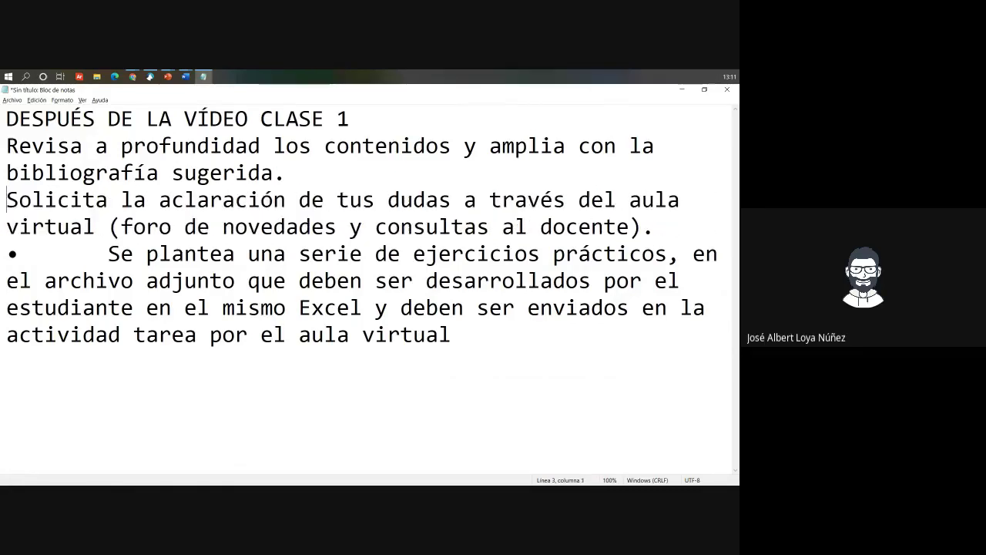
# Step: Remove the bullet and leading space from the paragraph beginning "Se plantea una serie de ejercicios prácticos"
pyautogui.press('Down')
pyautogui.press('Down')
pyautogui.press('Delete')
pyautogui.press('Delete')
pyautogui.hotkey('ctrl', 'z')
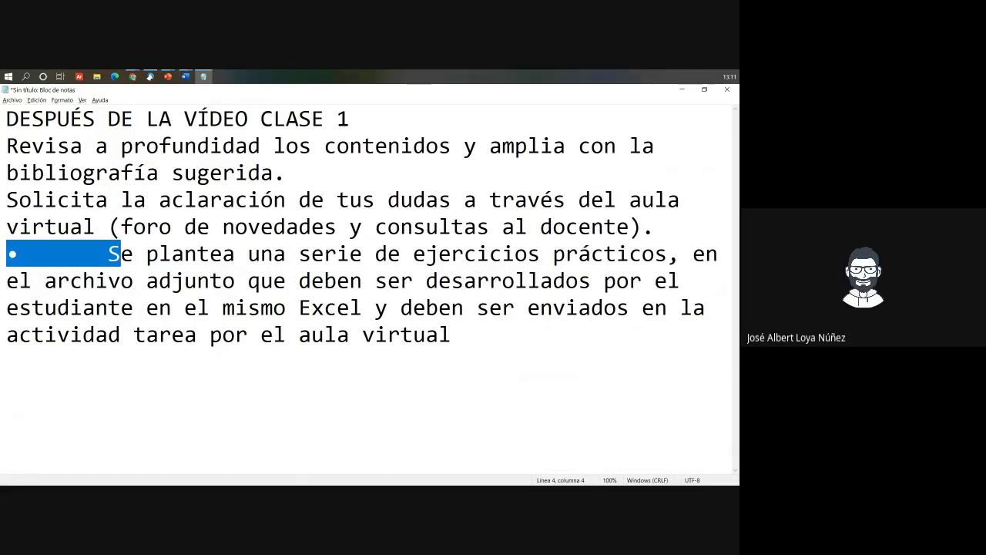
pyautogui.hotkey('shift', 'Left')
pyautogui.press('Delete')
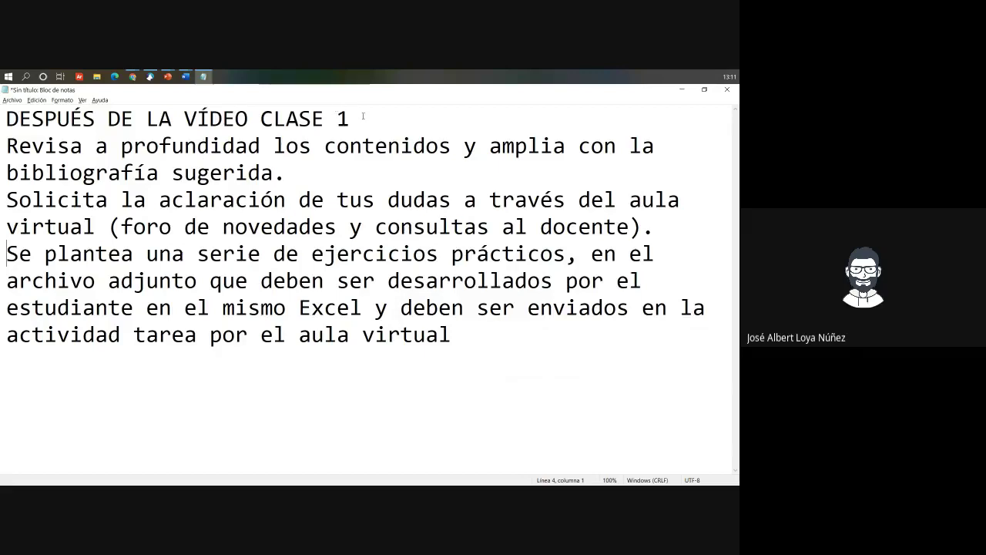
# Step: Review the "DESPUÉS DE LA VÍDEO CLASE 1" heading and the instruction about asking for clarification of doubts in the virtual classroom
pyautogui.moveTo(363, 116); pyautogui.dragTo(7, 119)
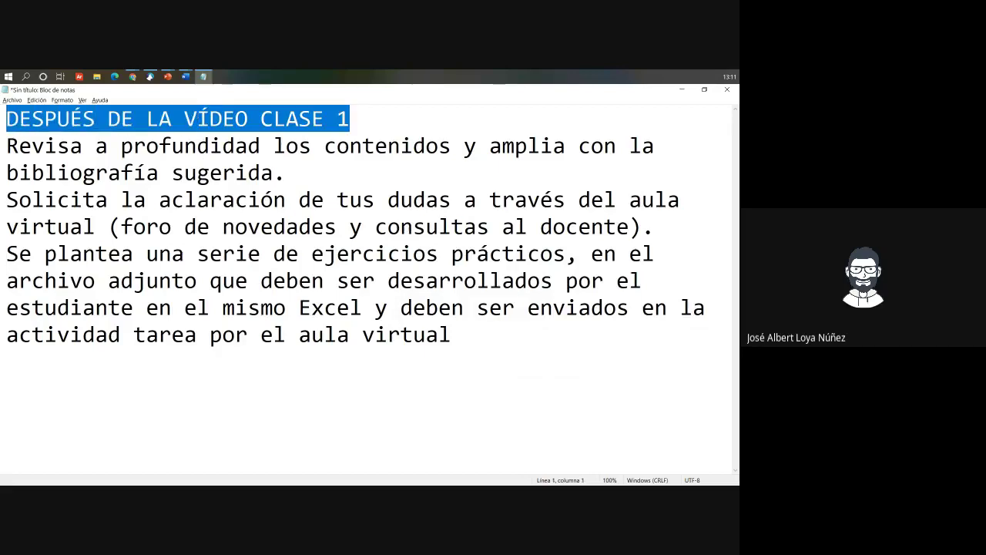
pyautogui.click(431, 118)
pyautogui.hotkey('shift', 'Home')
pyautogui.moveTo(7, 198); pyautogui.dragTo(696, 223)
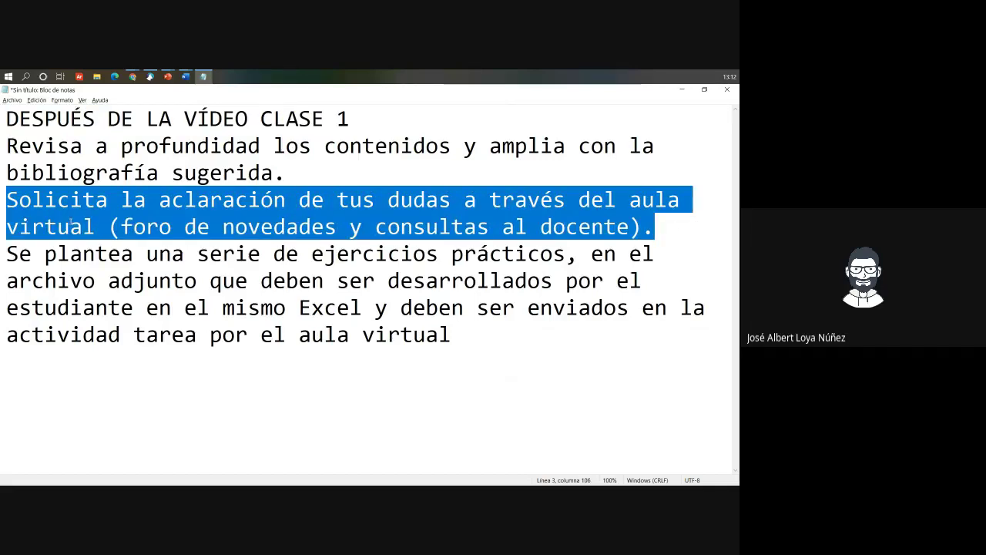
pyautogui.click(476, 202)
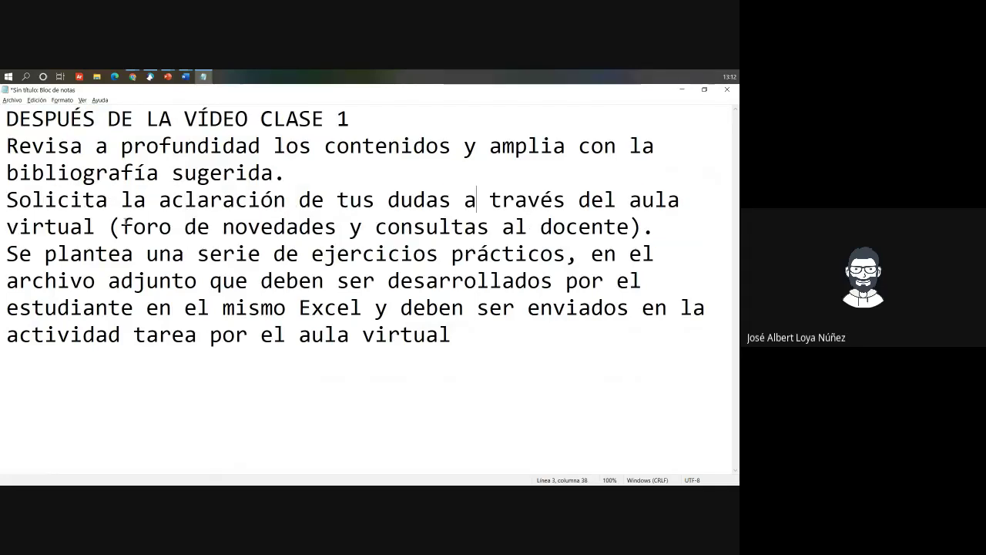
pyautogui.moveTo(122, 225); pyautogui.dragTo(6, 200)
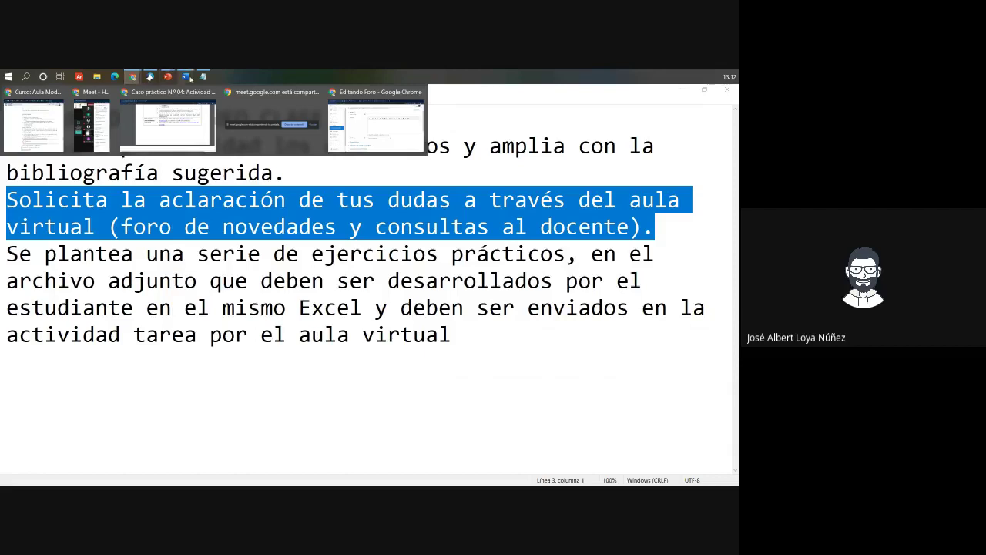
# Step: Switch to Moodle, leave the new forum form unsaved and return to the comp-20202 course page to review its sections
pyautogui.click(375, 123)
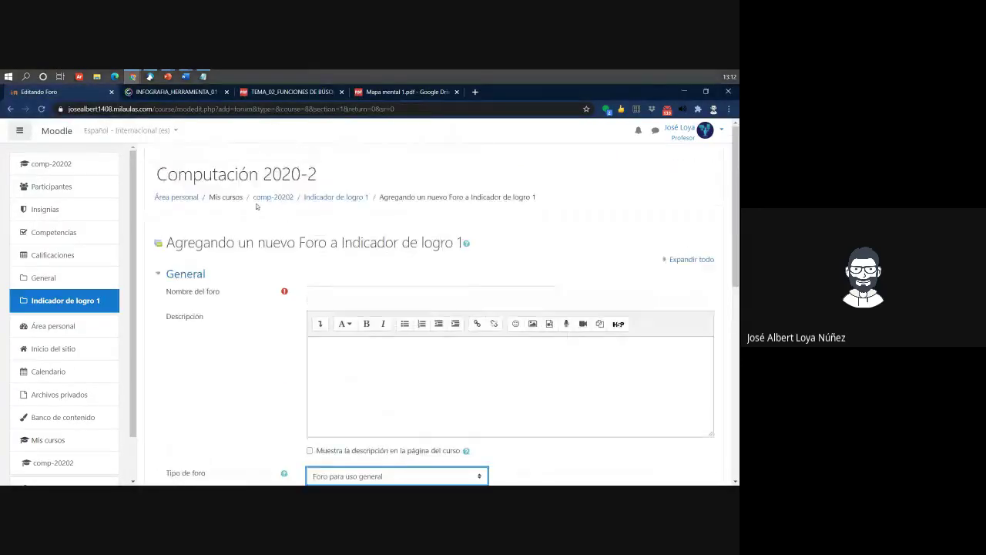
pyautogui.click(273, 197)
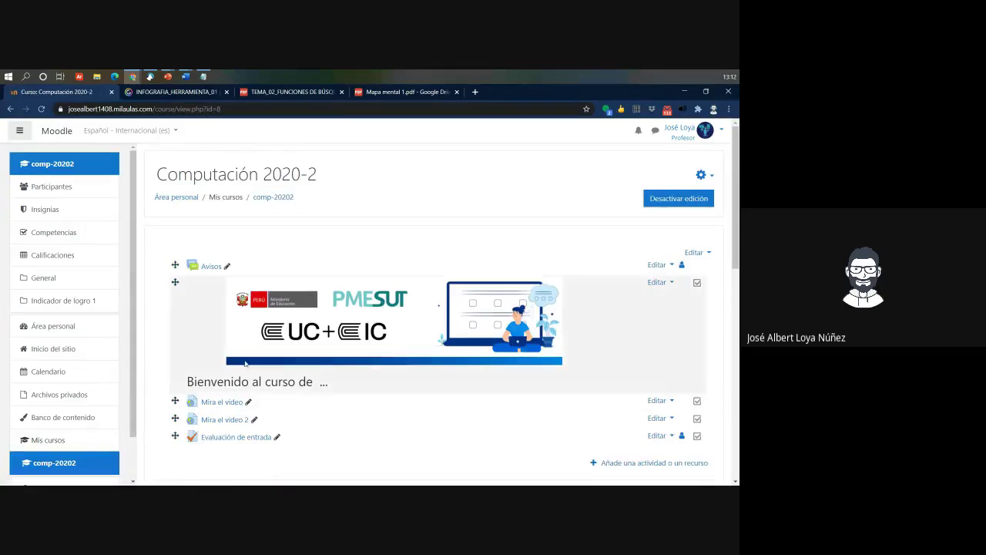
pyautogui.scroll(-5, 355, 303)
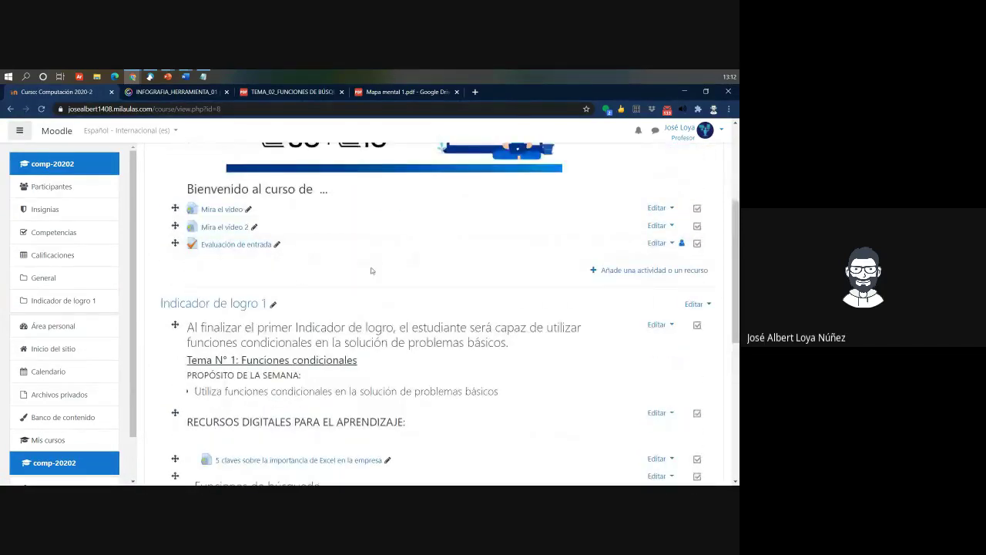
pyautogui.scroll(-5, 436, 386)
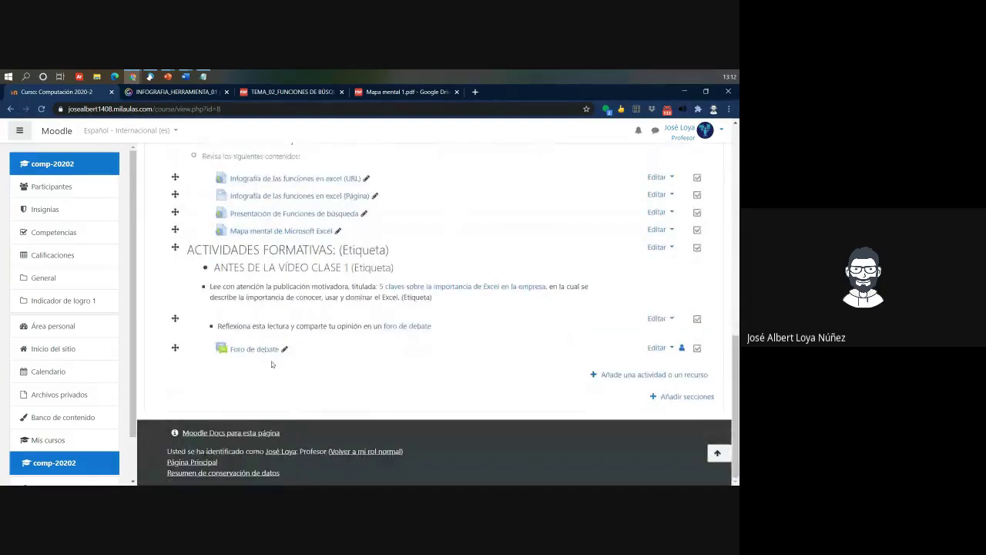
pyautogui.scroll(10, 401, 351)
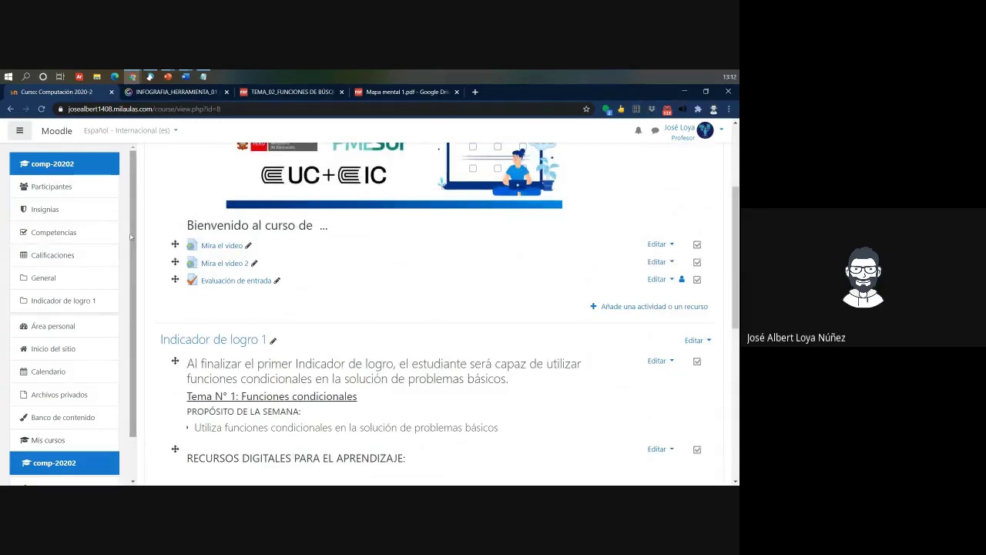
# Step: Switch back to Notepad and review the instruction about the practical exercises sent through the task activity
pyautogui.click(203, 76)
pyautogui.moveTo(5, 254); pyautogui.dragTo(689, 267)
pyautogui.moveTo(703, 308); pyautogui.dragTo(696, 343)
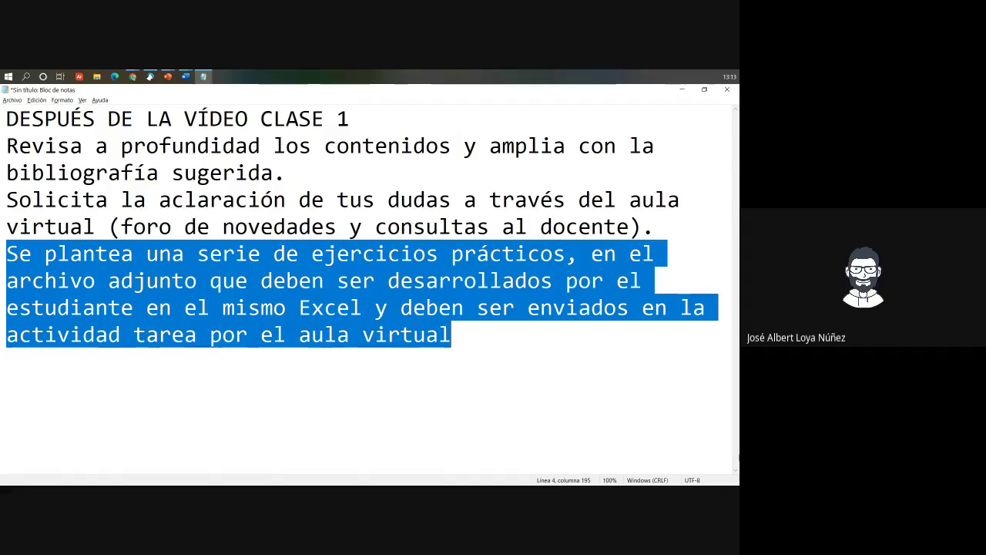
pyautogui.click(320, 340)
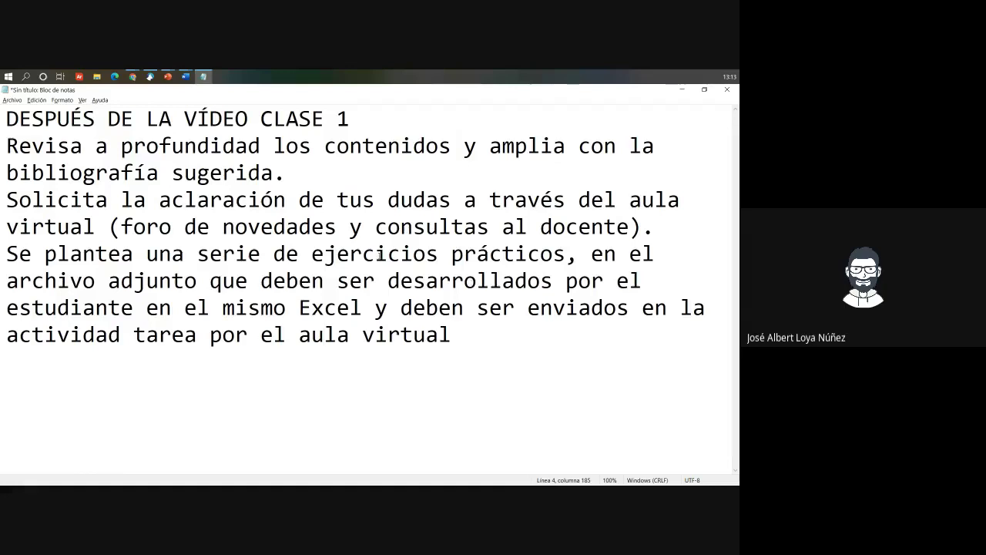
pyautogui.moveTo(312, 255); pyautogui.dragTo(568, 257)
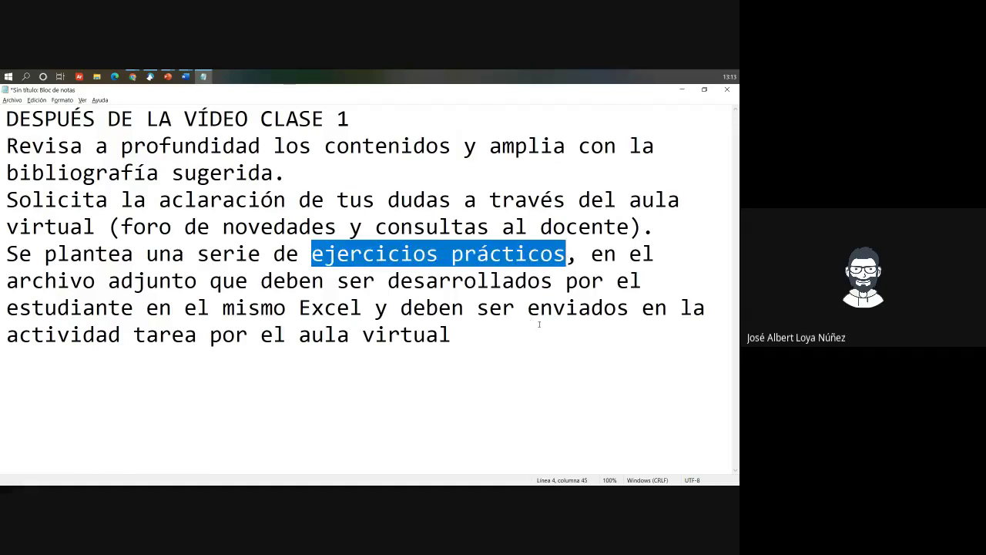
pyautogui.moveTo(540, 325); pyautogui.dragTo(7, 254)
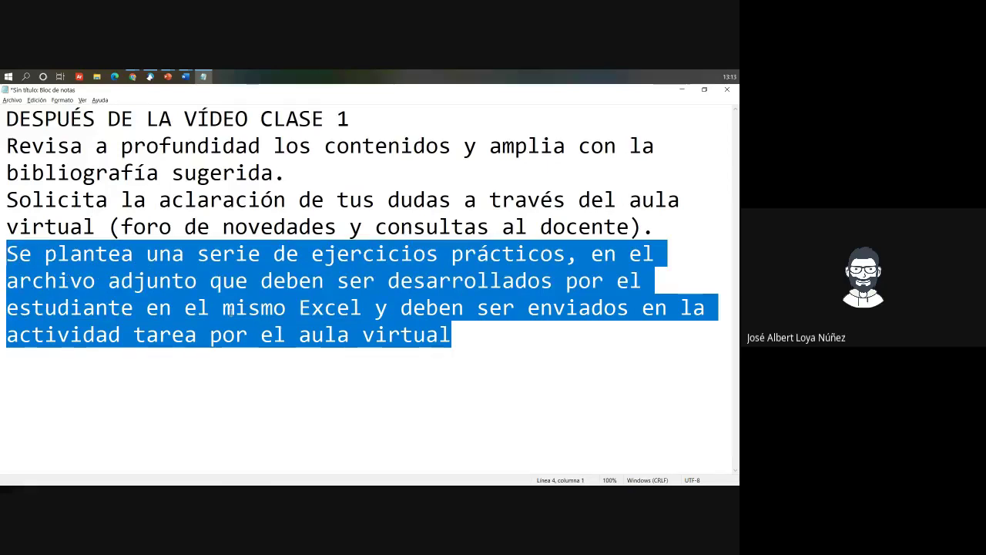
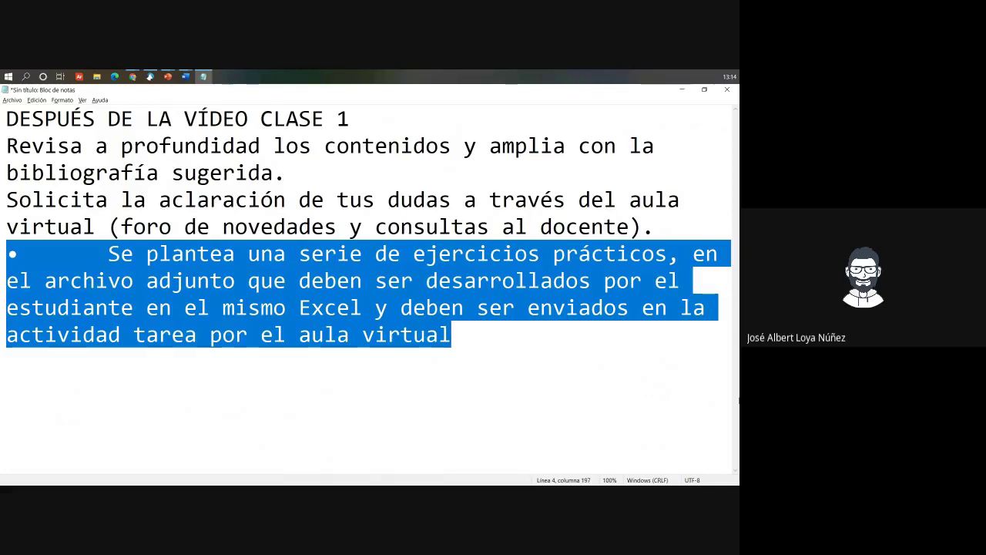
# Step: Undo the accidental overwrite of the practical exercises paragraph and remove its restored bullet and leading space
pyautogui.write('C')
pyautogui.hotkey('ctrl', 'z')
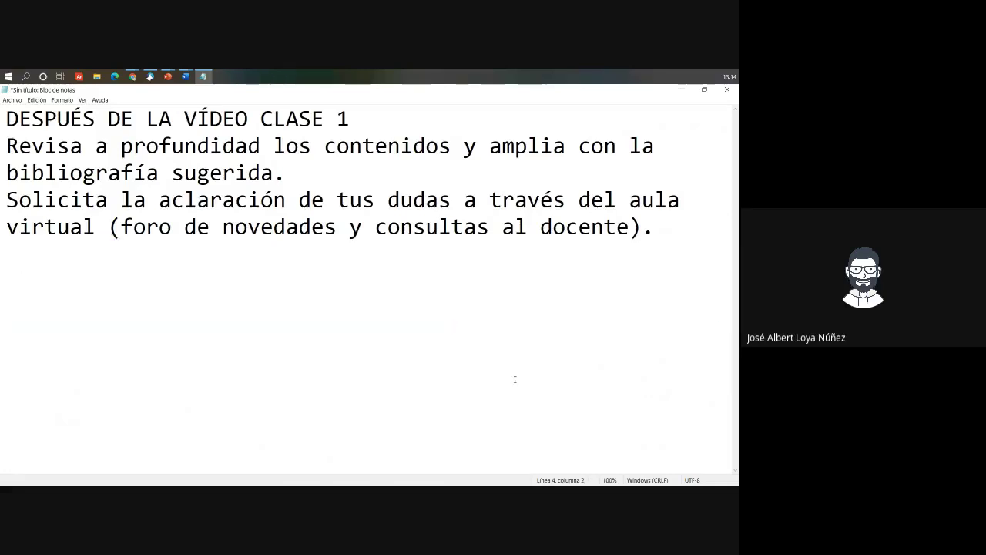
pyautogui.hotkey('ctrl', 'z')
pyautogui.click(337, 334)
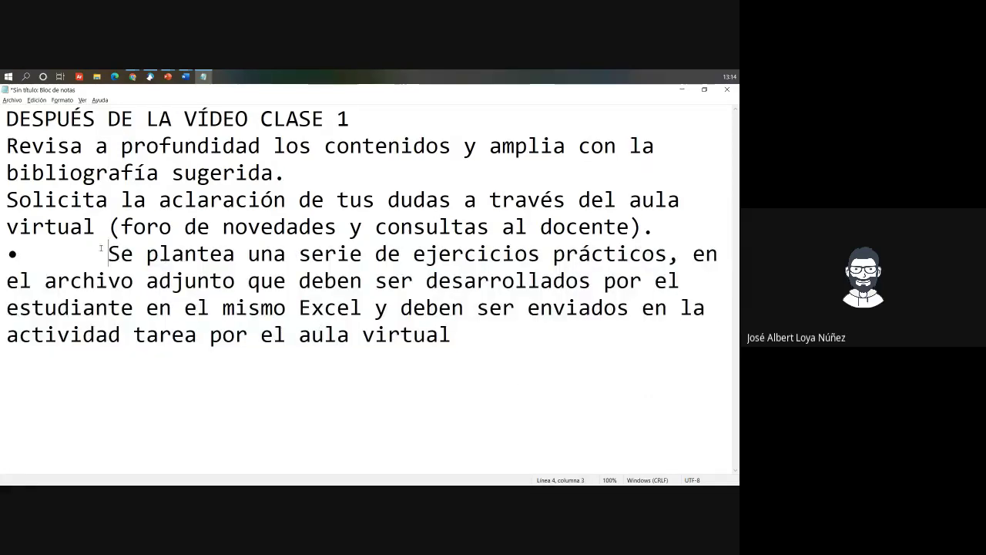
pyautogui.moveTo(108, 253); pyautogui.dragTo(6, 253)
pyautogui.press('BackSpace')
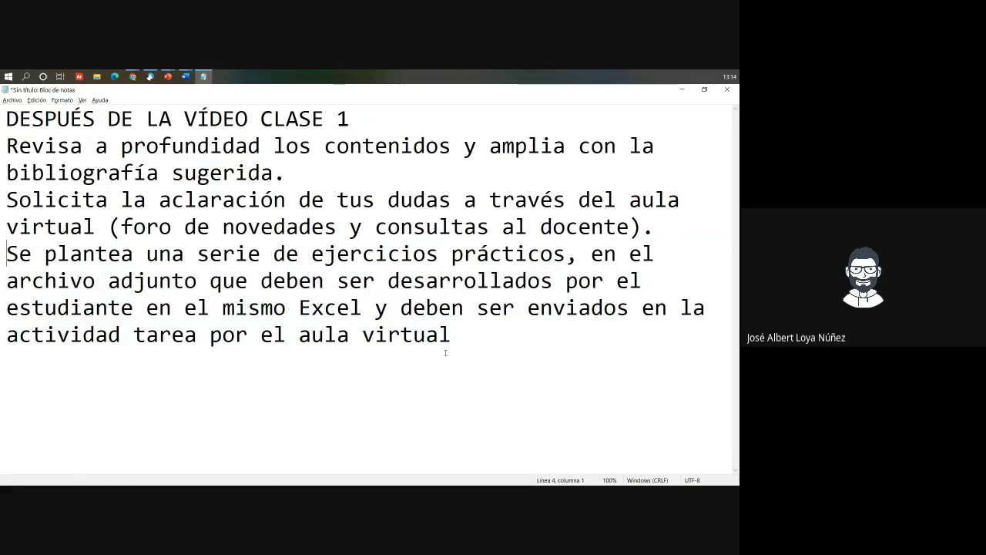
# Step: Copy the practical exercises paragraph from Notepad into the text of a new label in Moodle's "Indicador de logro 1" section
pyautogui.moveTo(452, 335); pyautogui.dragTo(4, 259)
pyautogui.hotkey('ctrl', 'c')
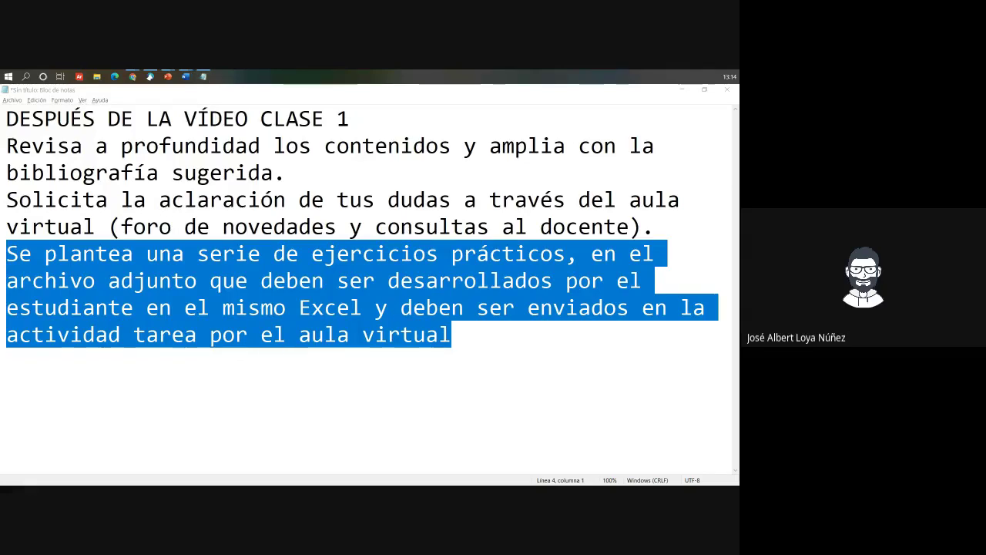
pyautogui.hotkey('alt', 'Tab')
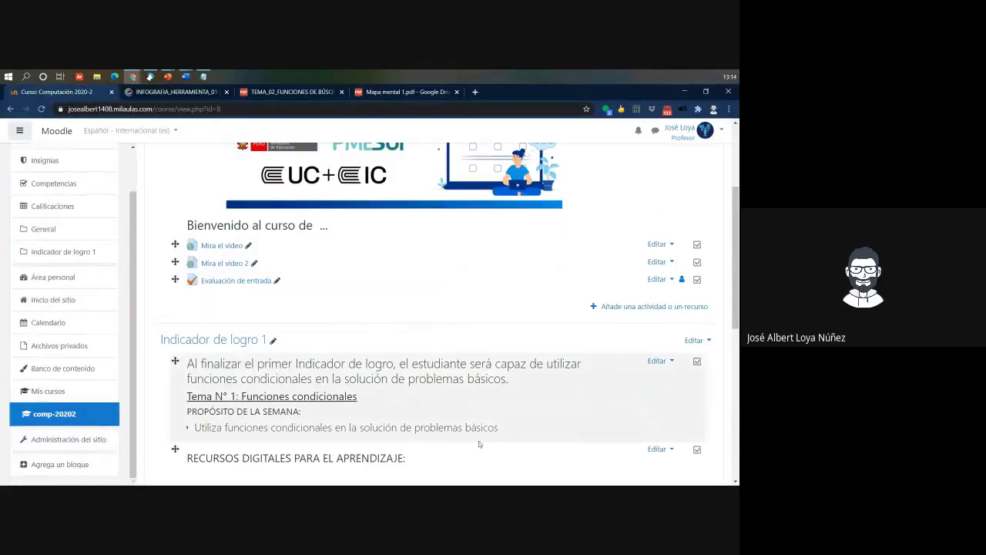
pyautogui.scroll(-10, 478, 441)
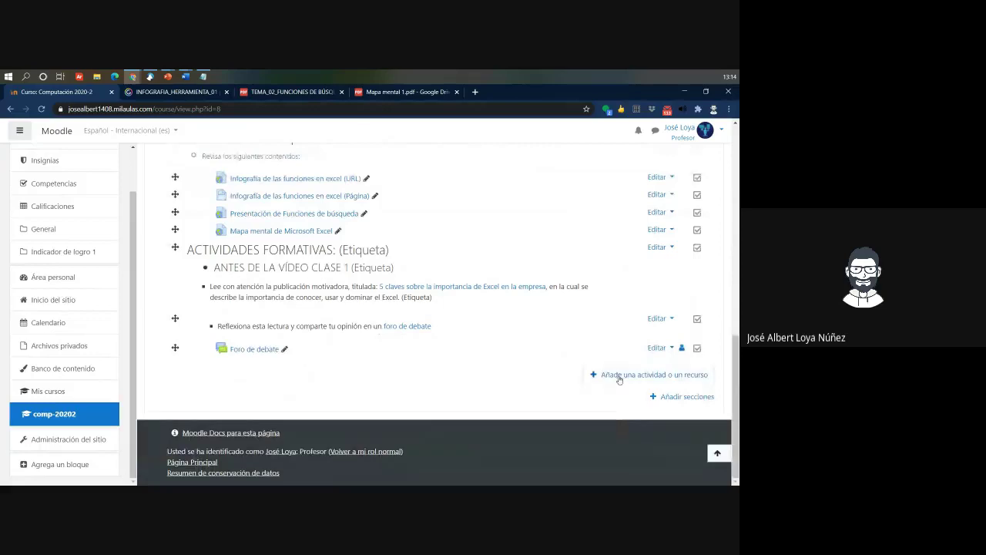
pyautogui.click(645, 376)
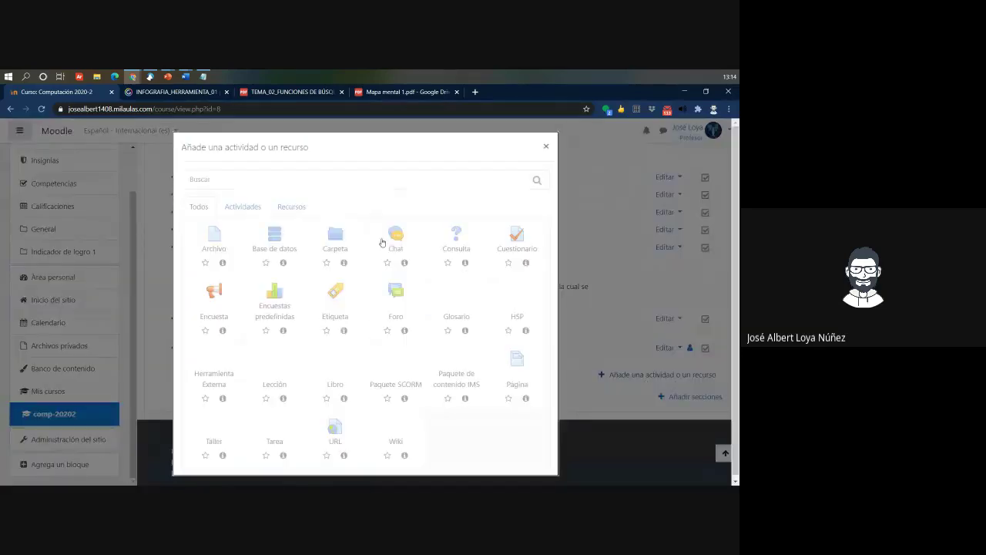
pyautogui.click(301, 206)
pyautogui.click(339, 238)
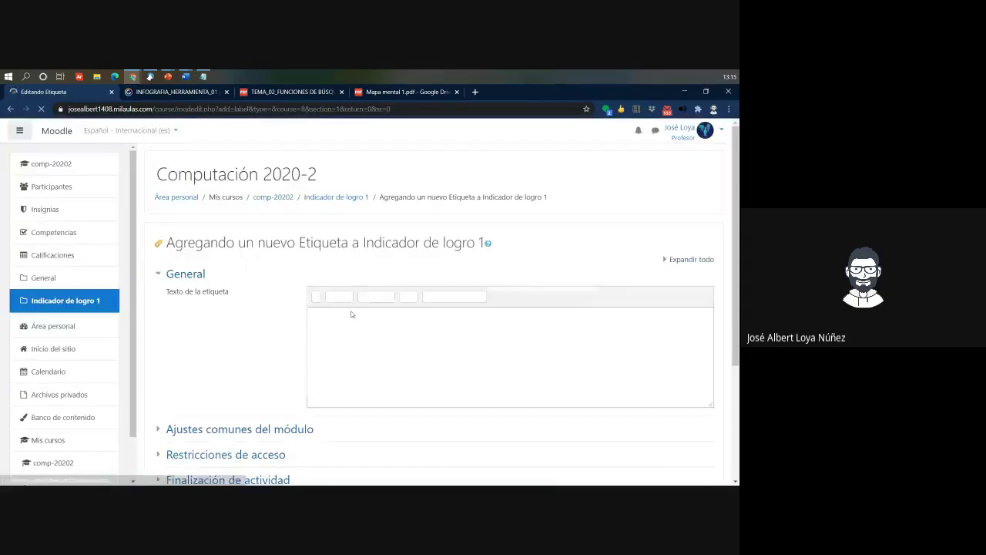
pyautogui.click(342, 345)
pyautogui.hotkey('ctrl', 'v')
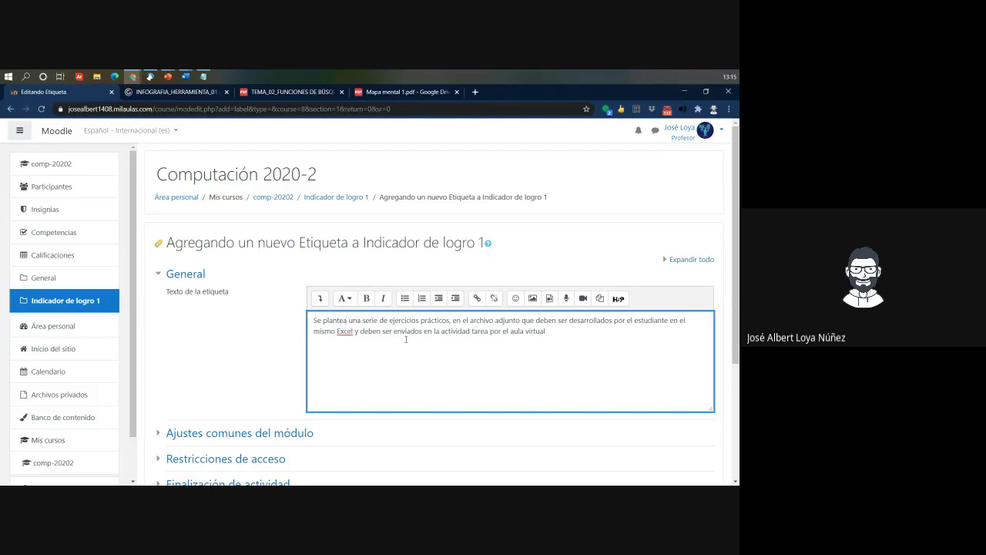
# Step: Reword the start of the label text to "A continuación se plantea una serie de ejercicios prácticos"
pyautogui.press('Return')
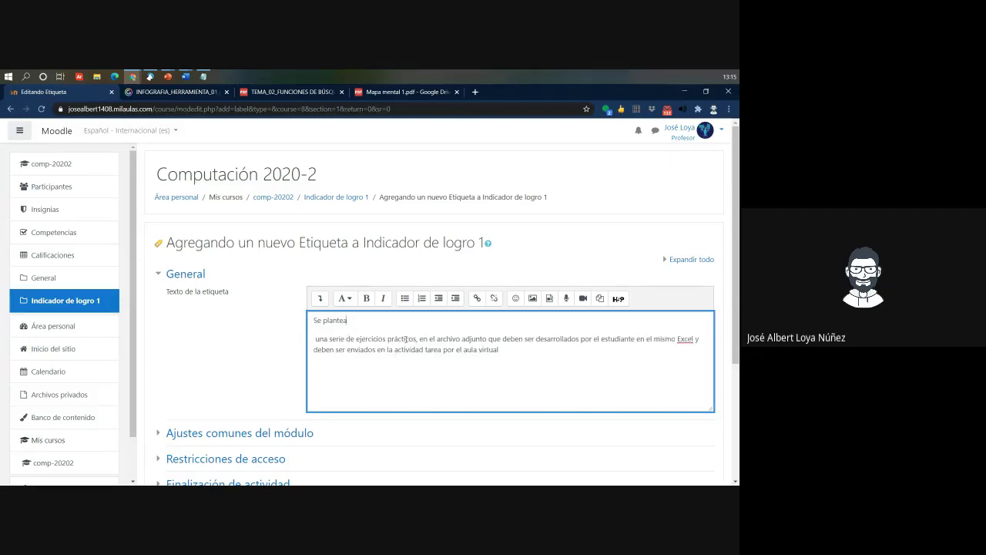
pyautogui.write('A d')
pyautogui.write('ontinuació')
pyautogui.write('n')
pyautogui.press('Delete')
pyautogui.write('s')
pyautogui.press('Delete')
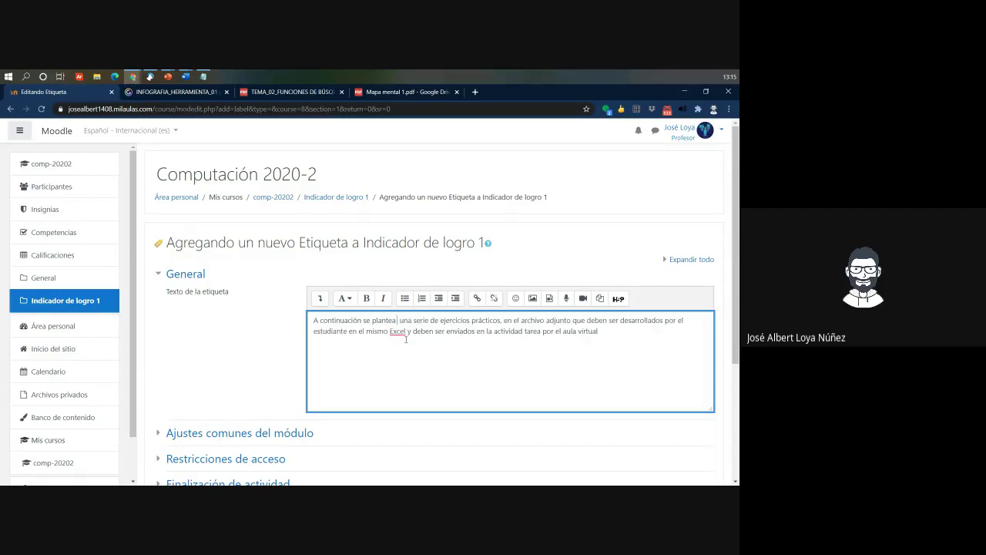
pyautogui.press('Delete')
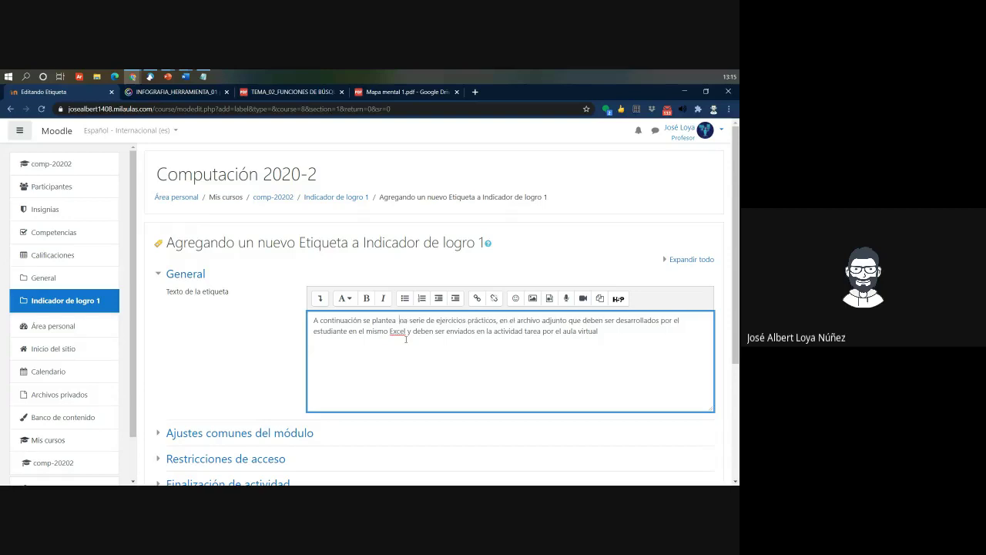
pyautogui.press('BackSpace')
pyautogui.press('BackSpace')
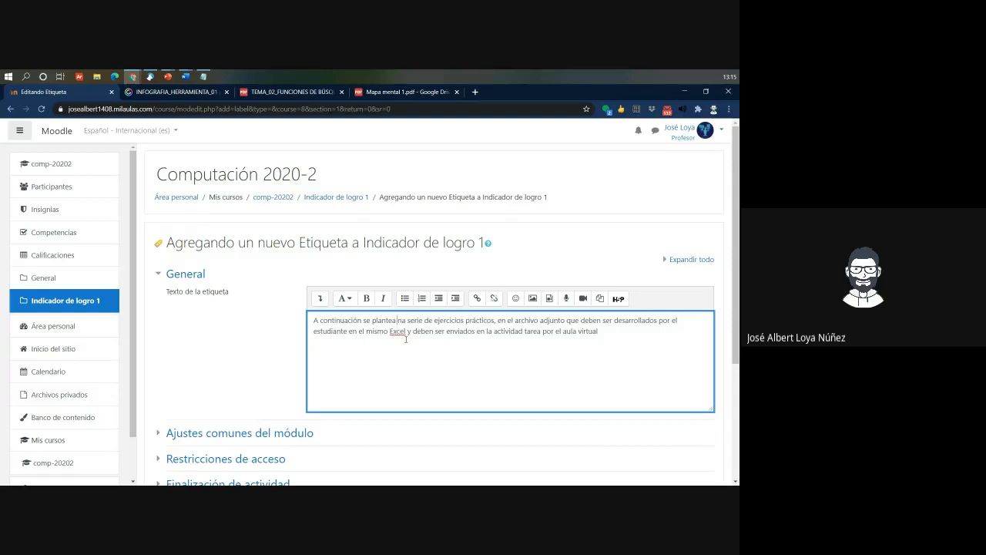
pyautogui.write('u')
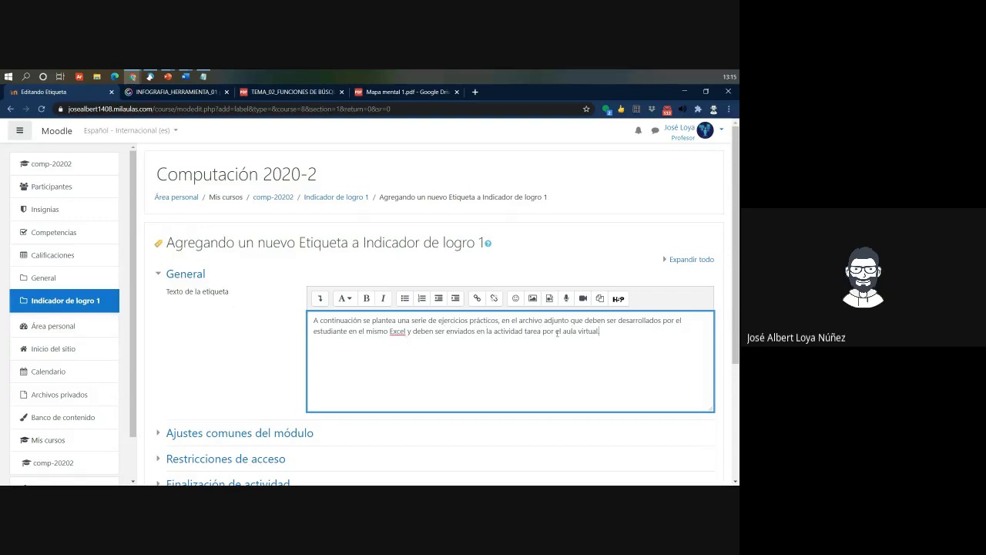
# Step: Format the whole practical exercises label text as a bulleted list, then save the label and return to the course
pyautogui.hotkey('ctrl', 'a')
pyautogui.click(423, 299)
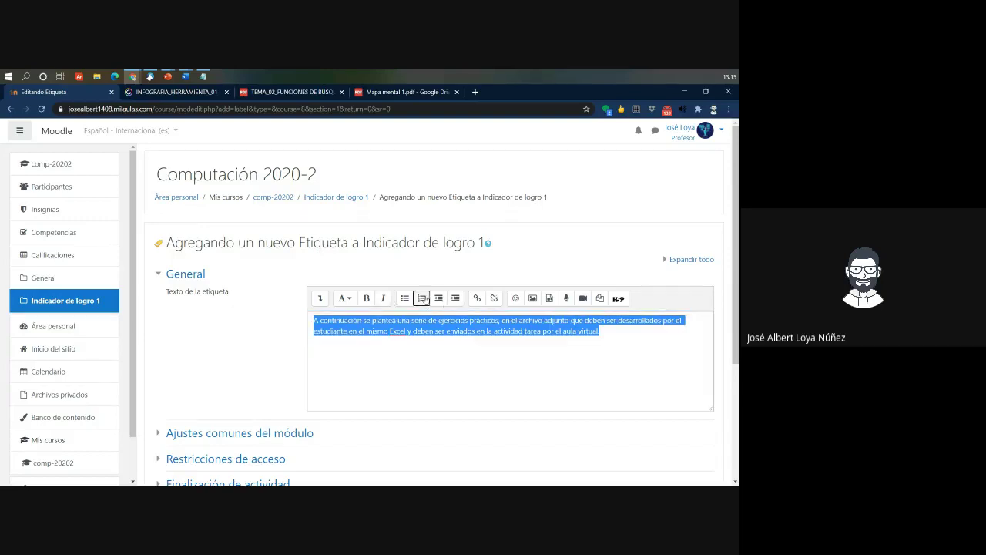
pyautogui.click(407, 298)
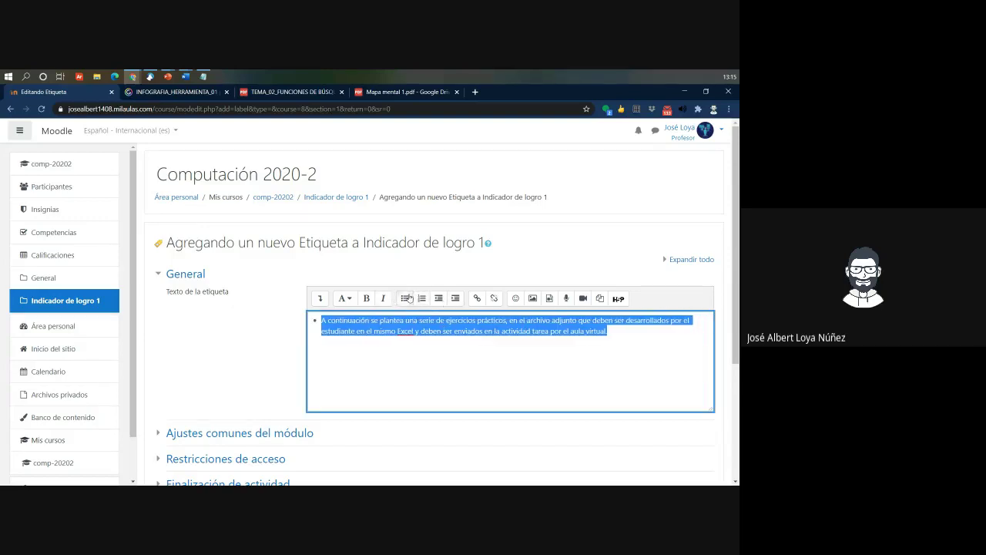
pyautogui.click(273, 339)
pyautogui.scroll(-3, 308, 370)
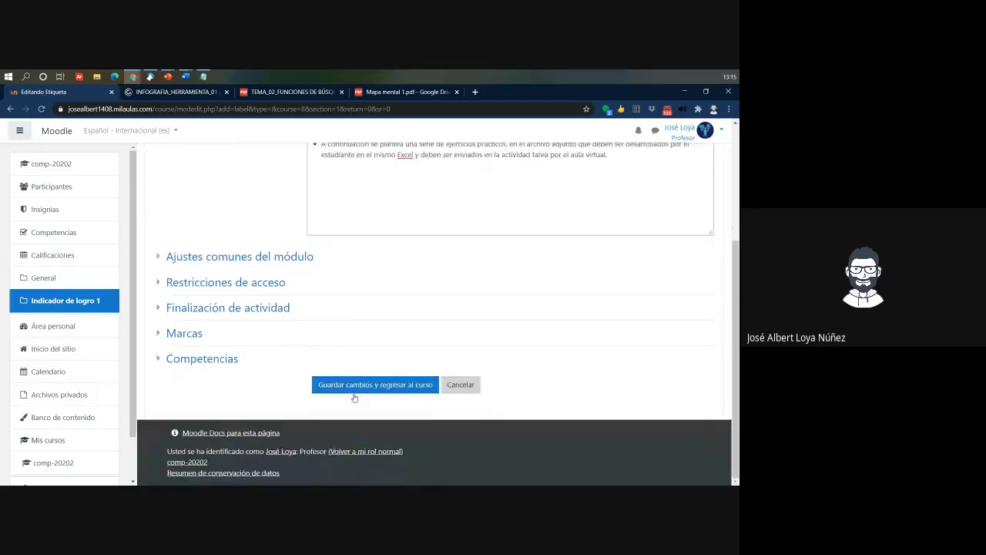
pyautogui.click(351, 394)
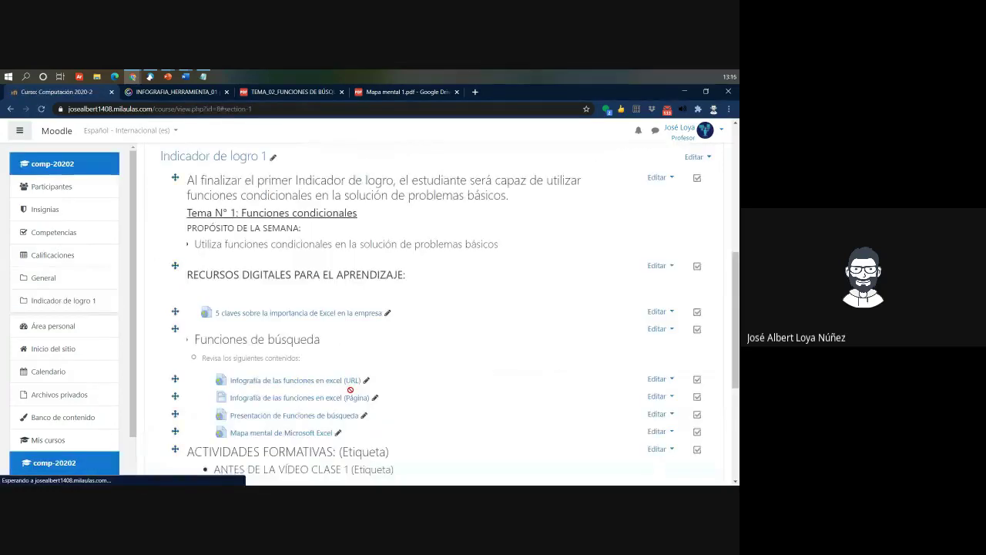
# Step: Indent the practical exercises label two levels to the right in the "Indicador de logro 1" section
pyautogui.scroll(-5, 176, 274)
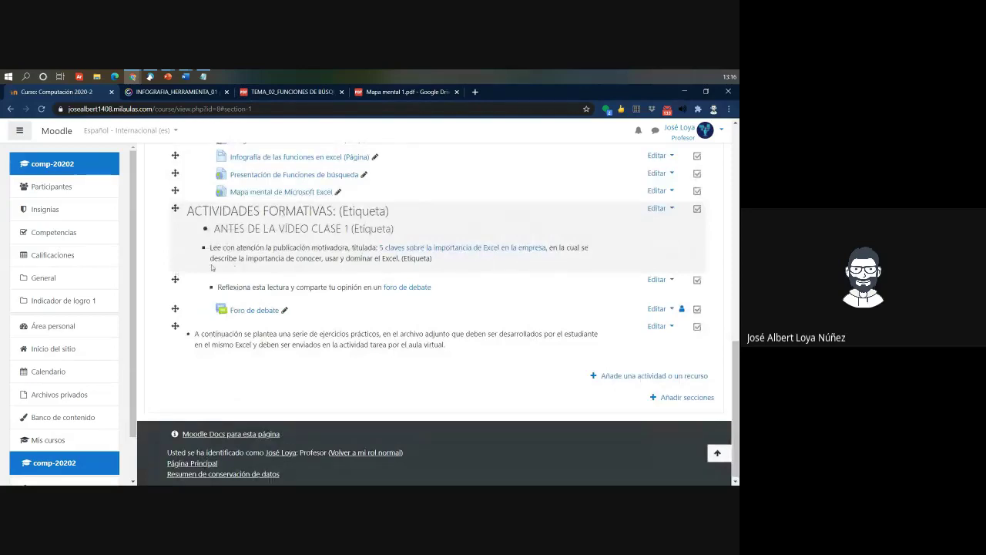
pyautogui.click(658, 326)
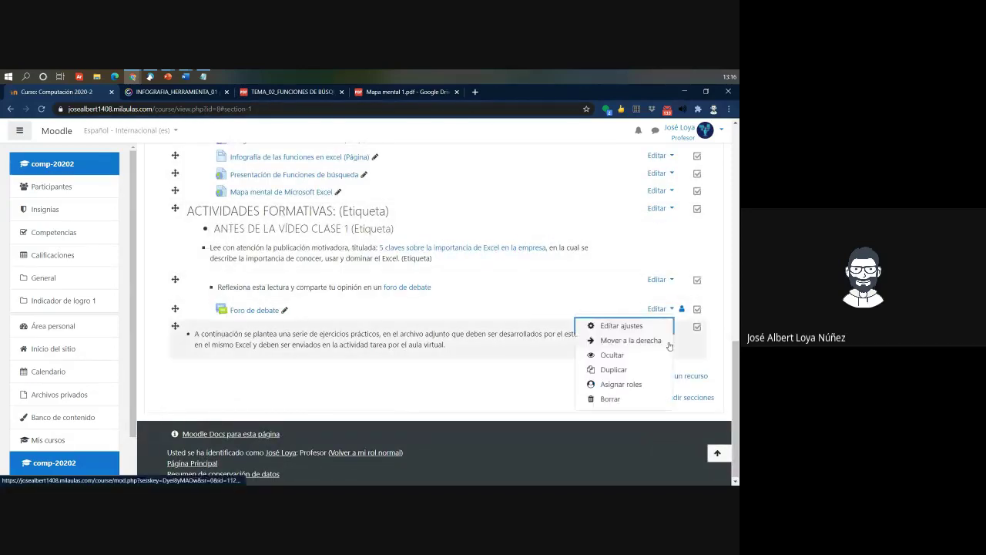
pyautogui.click(632, 341)
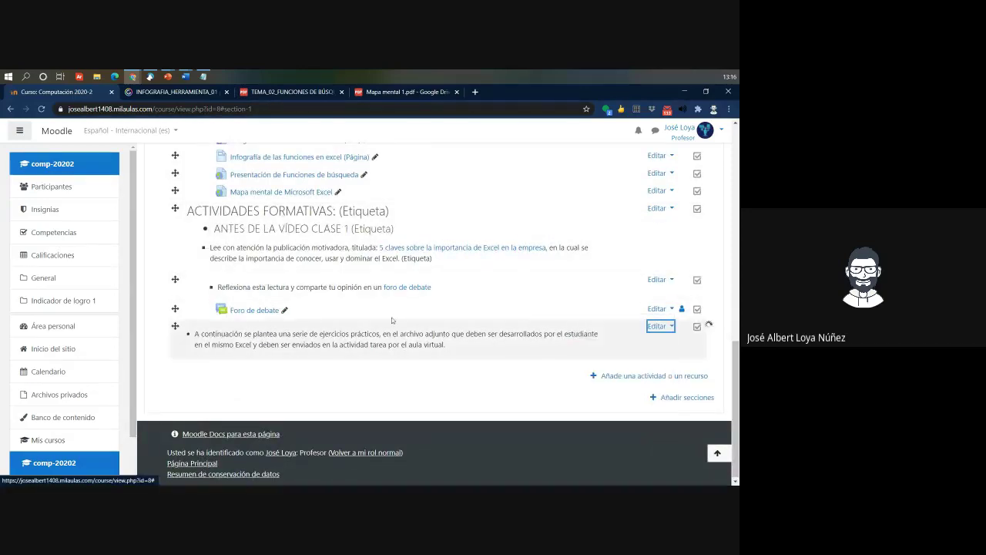
pyautogui.click(661, 330)
pyautogui.click(640, 333)
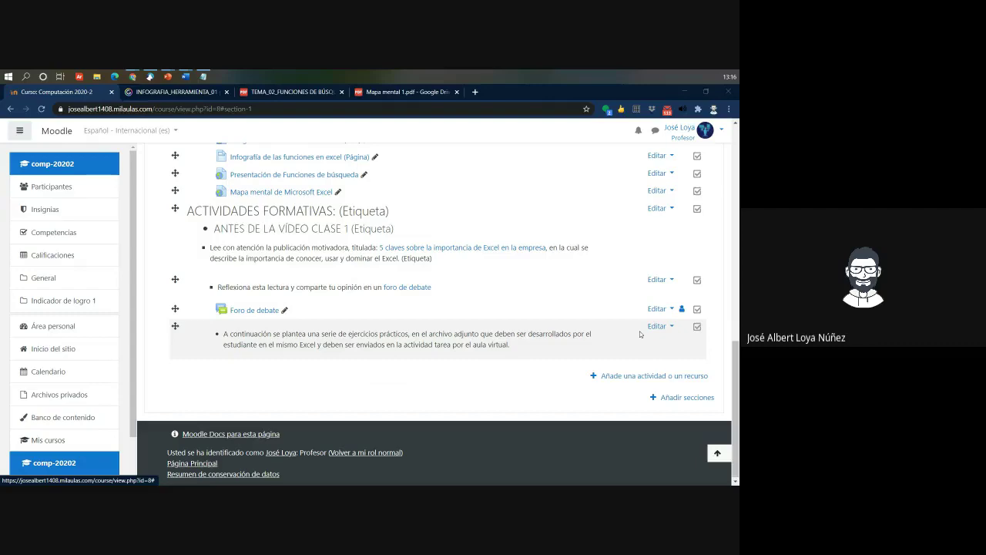
# Step: Add a new Archivo resource to the "Indicador de logro 1" section and name it "Ejercicios prácticos"
pyautogui.hotkey('alt', 'Tab')
pyautogui.hotkey('alt', 'Tab')
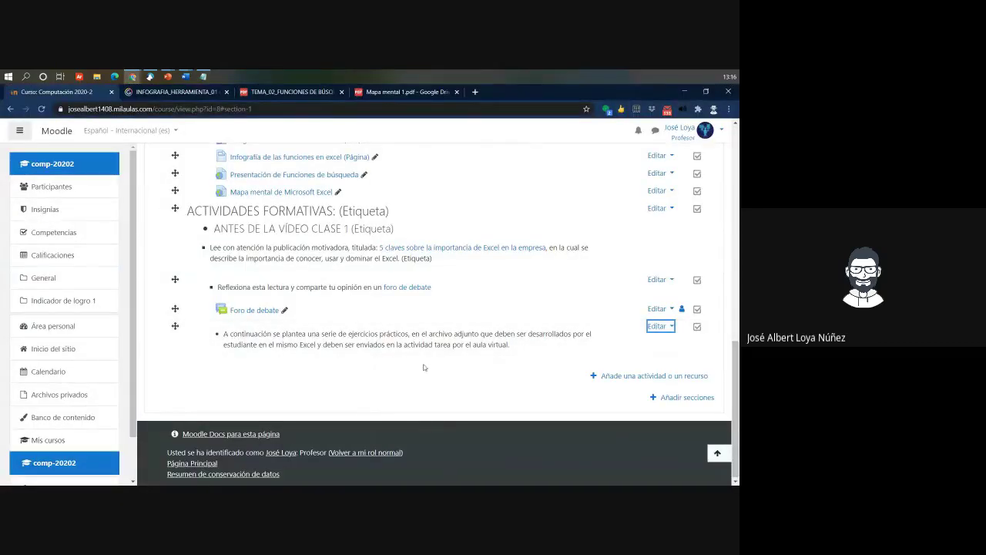
pyautogui.click(633, 378)
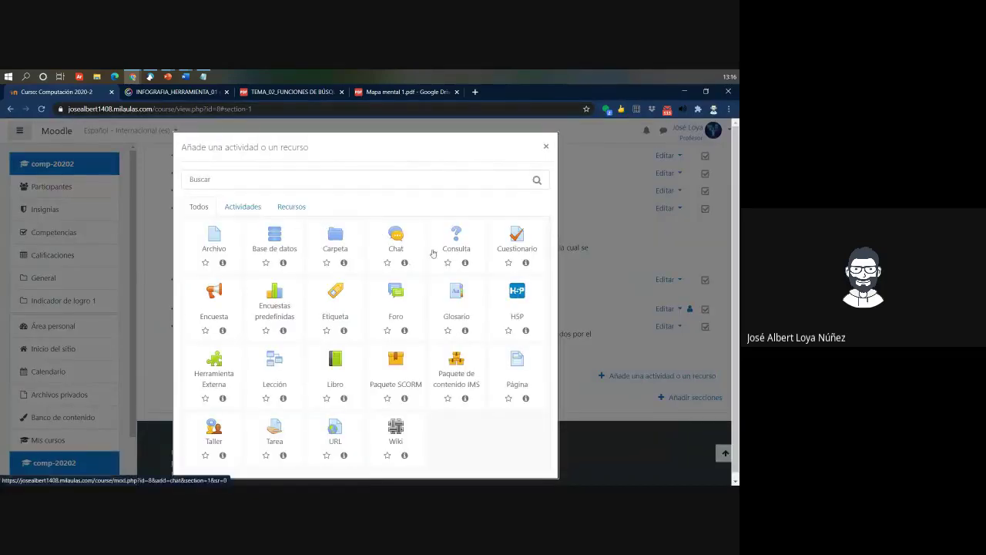
pyautogui.click(289, 209)
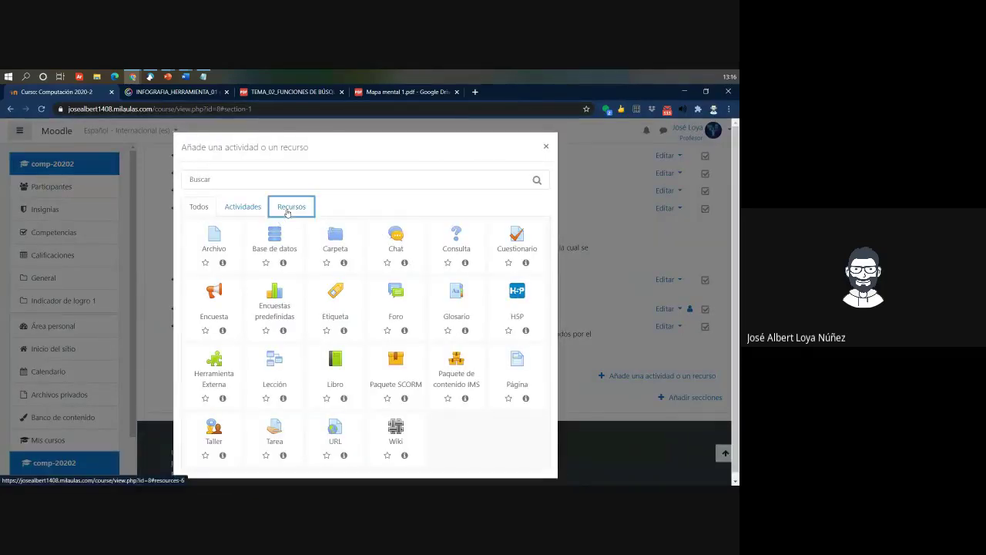
pyautogui.click(218, 235)
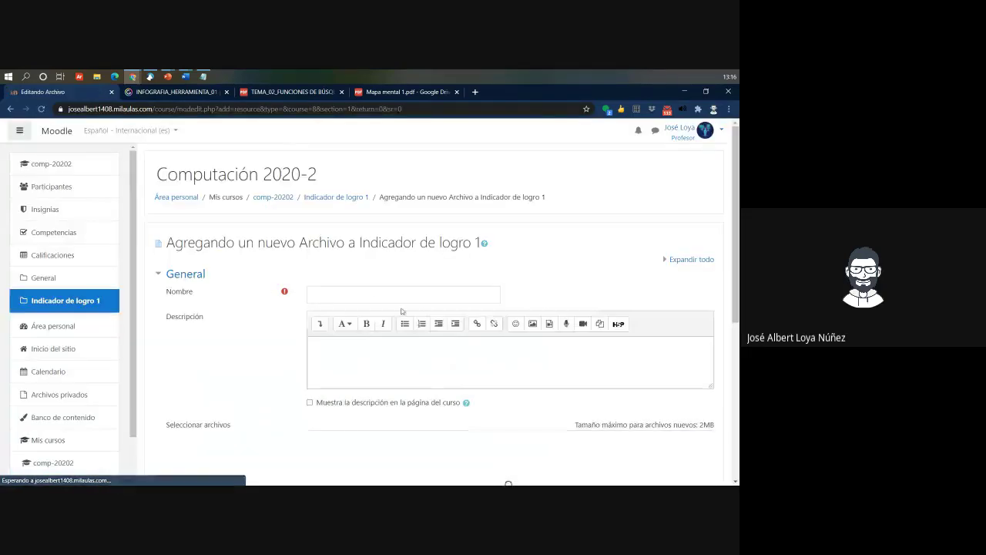
pyautogui.click(372, 297)
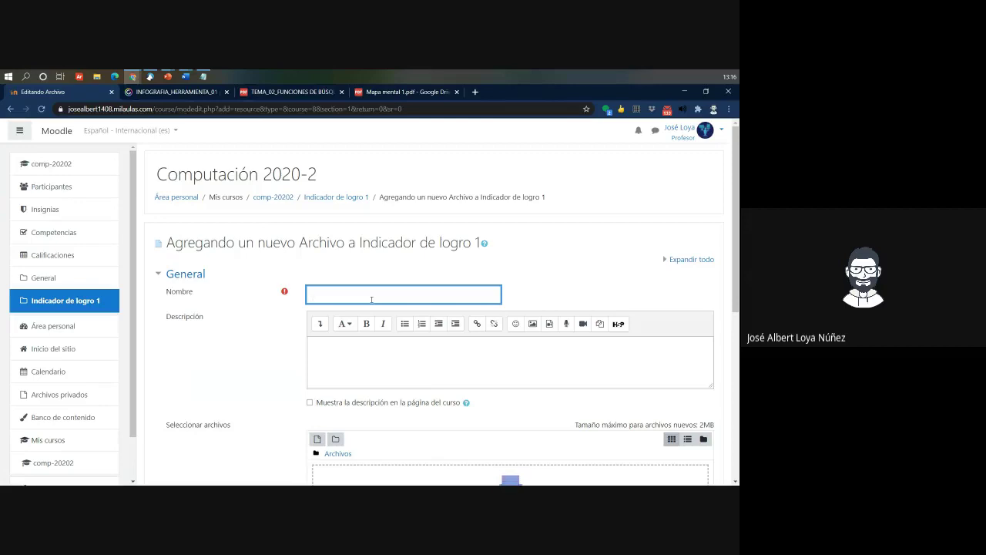
pyautogui.write('Ejercicios prácticos')
# Step: Switch to a blank Excel workbook, enter "Hola" in cell A1, and save it as "Ejercicio practico" in the Descargas folder
pyautogui.press('super+e')
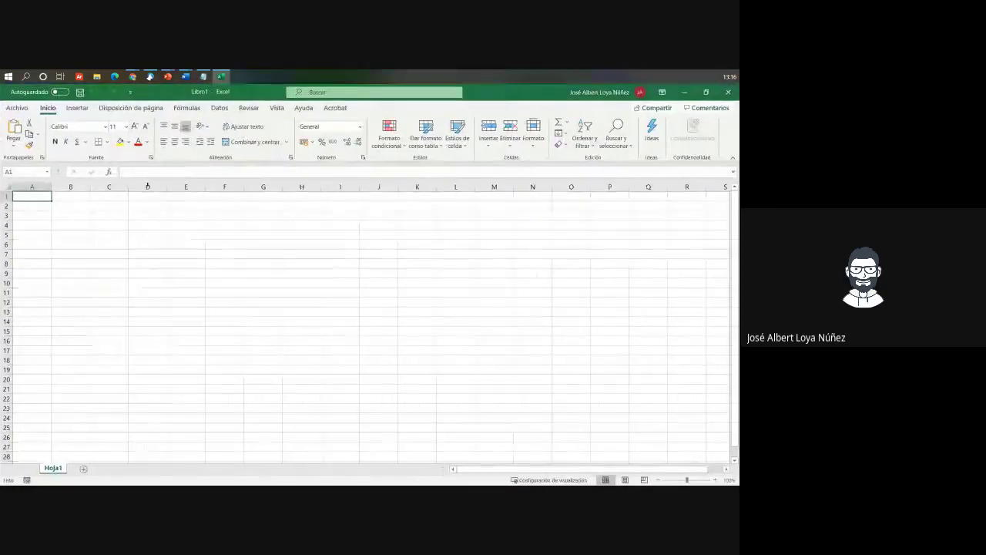
pyautogui.write('Hola')
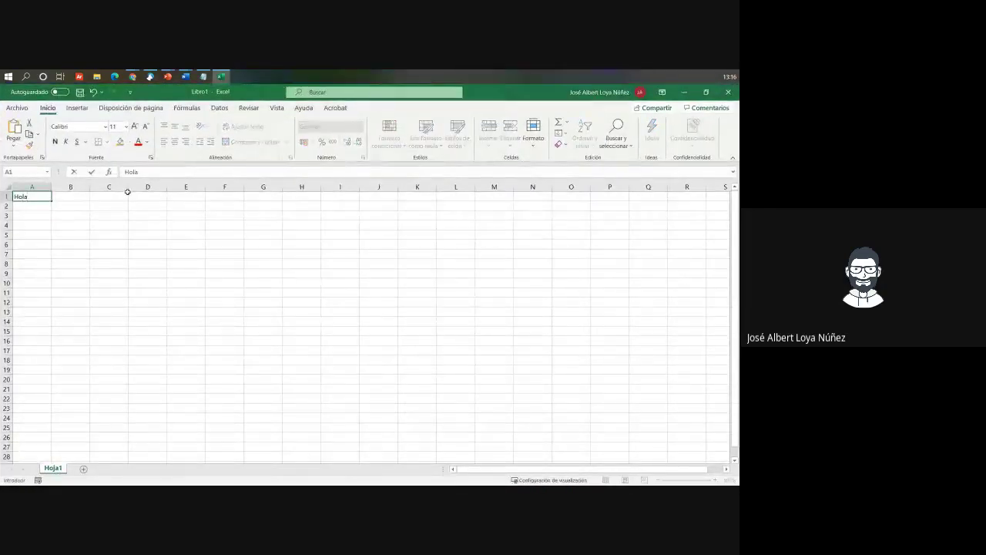
pyautogui.click(17, 107)
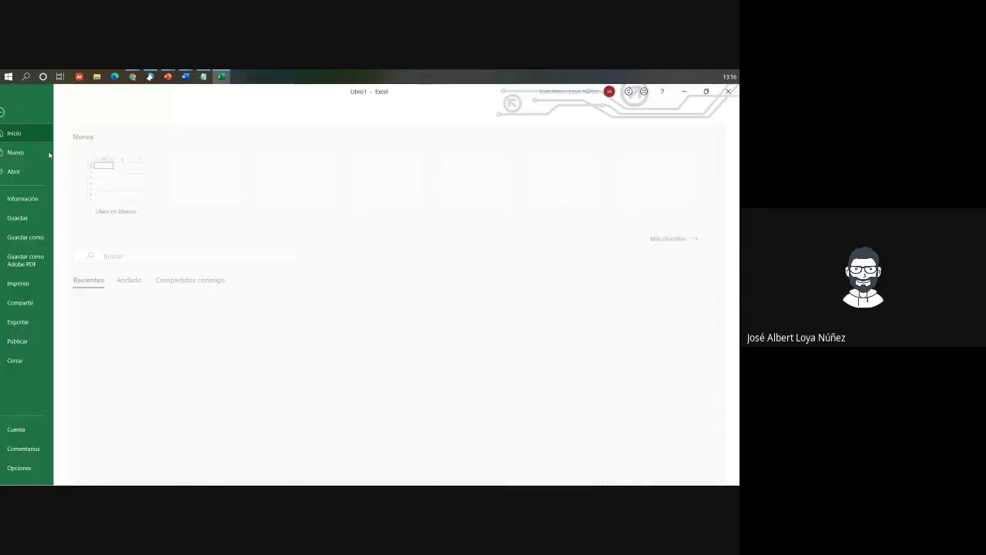
pyautogui.click(30, 218)
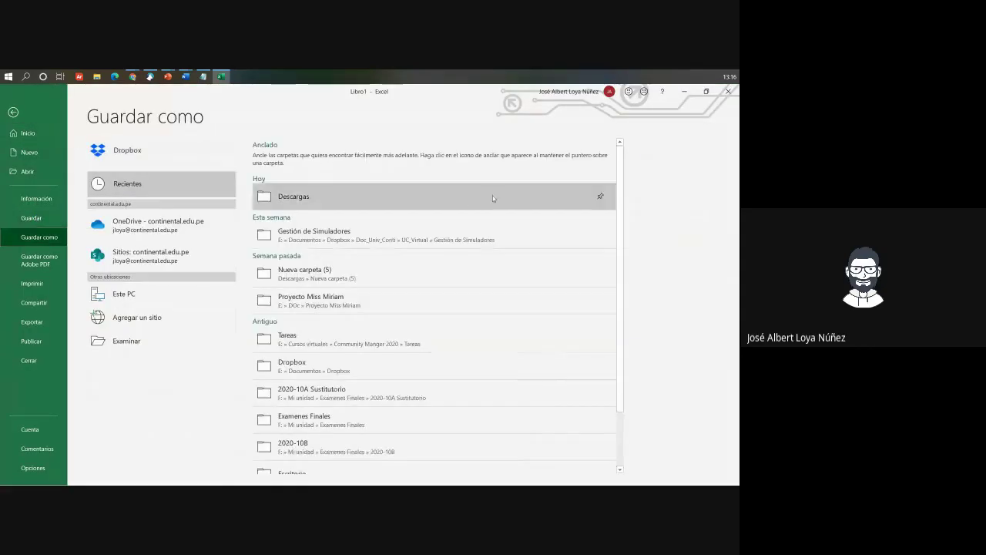
pyautogui.click(492, 197)
pyautogui.click(343, 156)
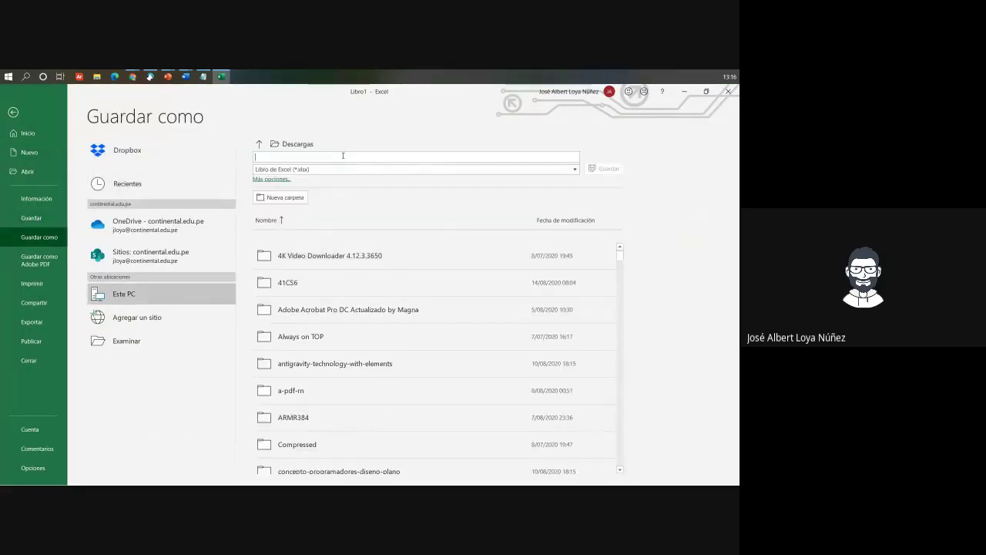
pyautogui.write('Ejerc')
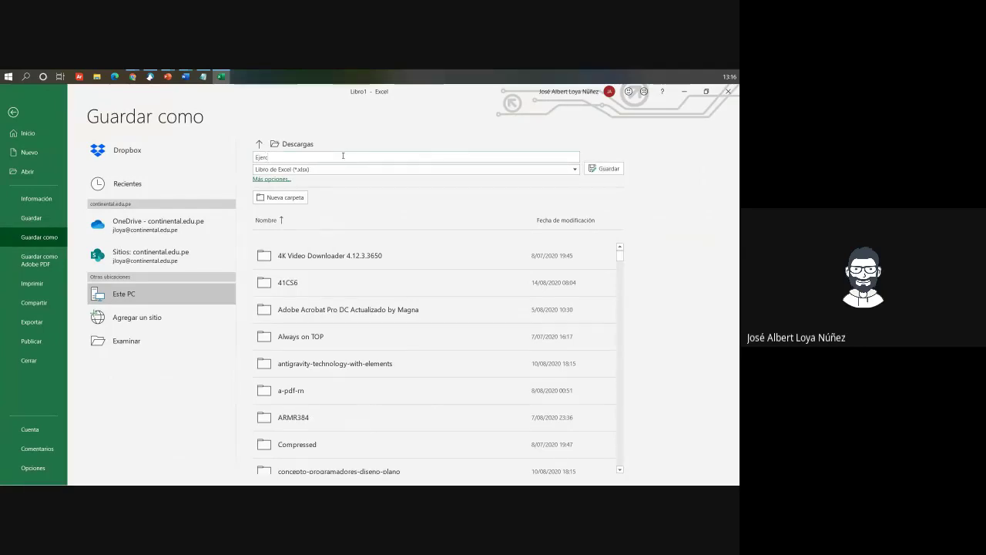
pyautogui.write('icio practico')
pyautogui.click(607, 168)
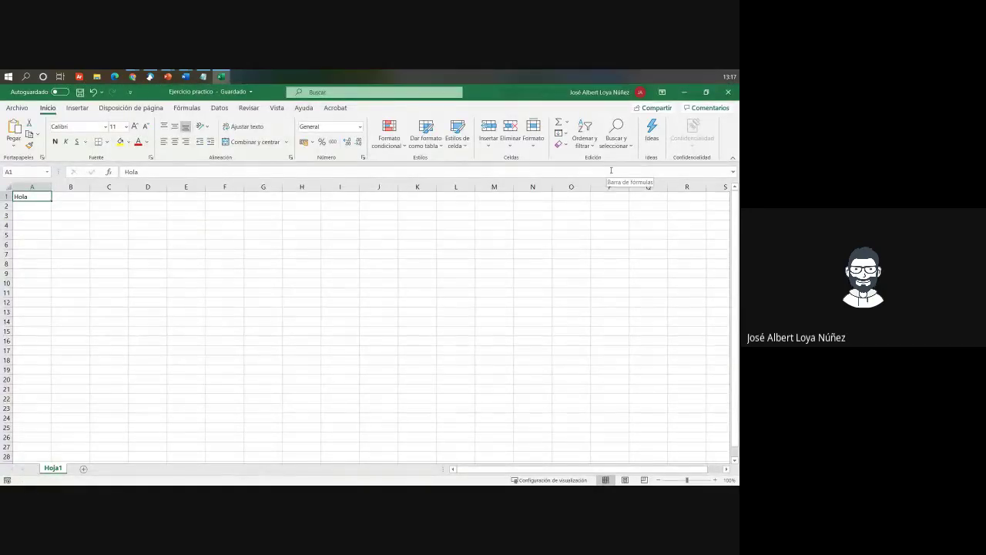
pyautogui.click(726, 93)
# Step: Upload Ejercicio practico.xlsx from Descargas to the "Ejercicios prácticos" resource in Moodle and save it, returning to the course
pyautogui.scroll(-3, 309, 316)
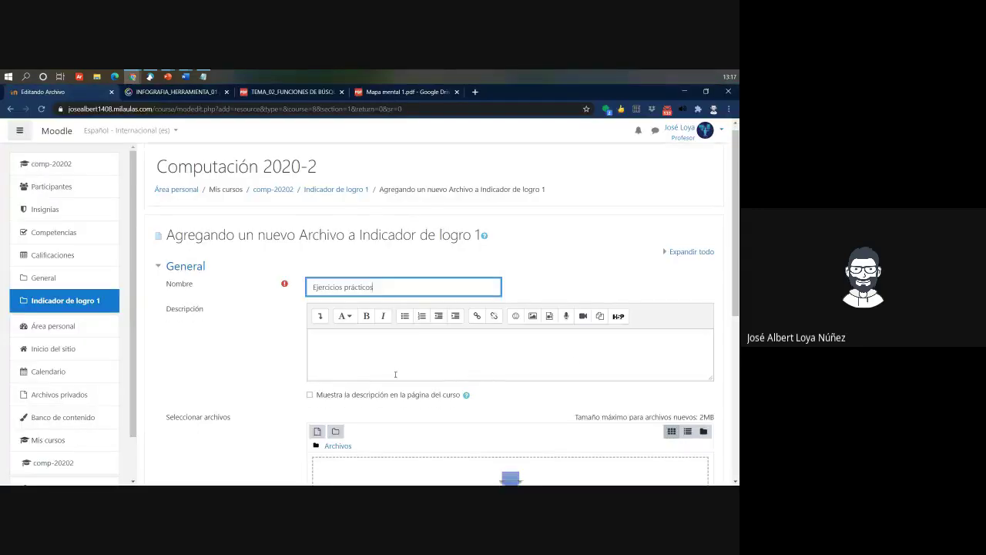
pyautogui.click(511, 344)
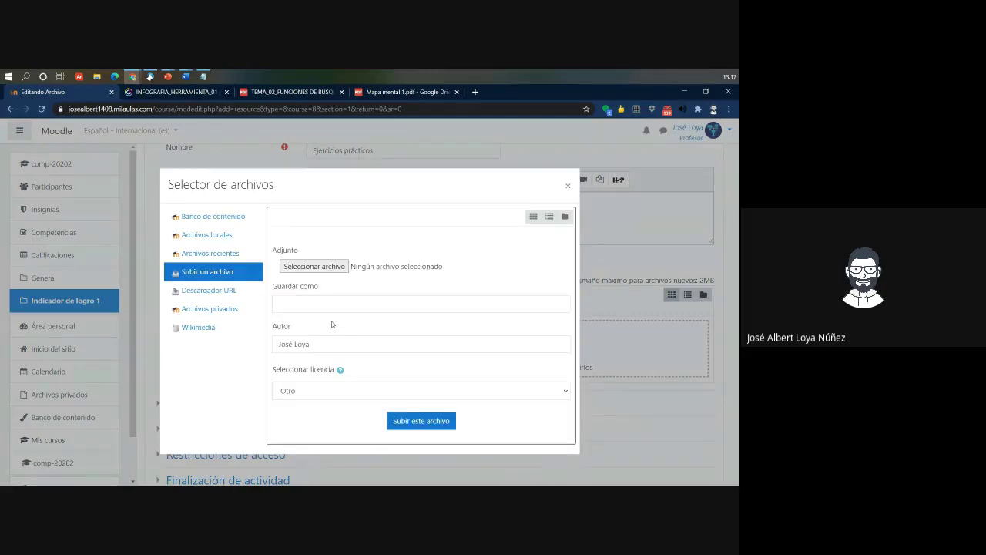
pyautogui.click(302, 266)
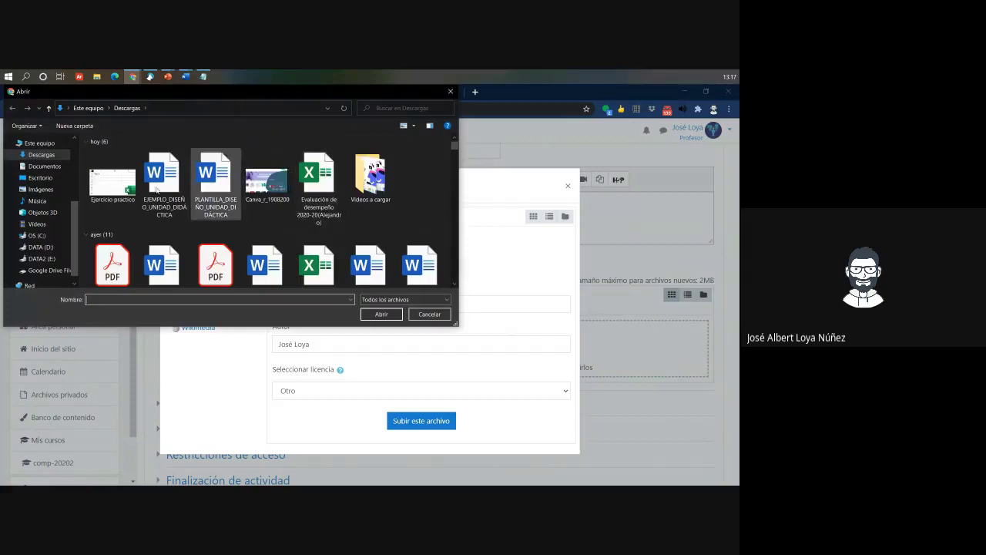
pyautogui.click(56, 213)
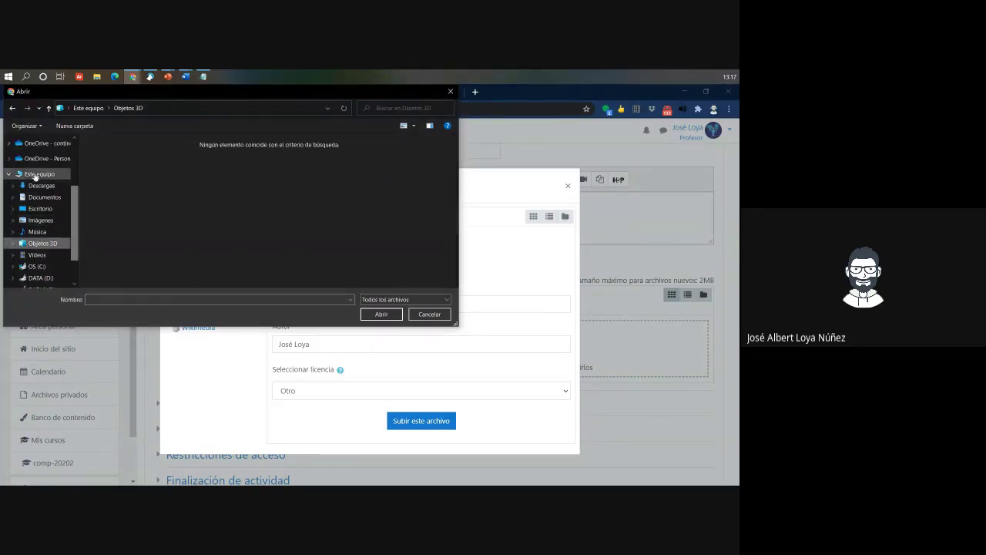
pyautogui.click(47, 185)
pyautogui.click(131, 189)
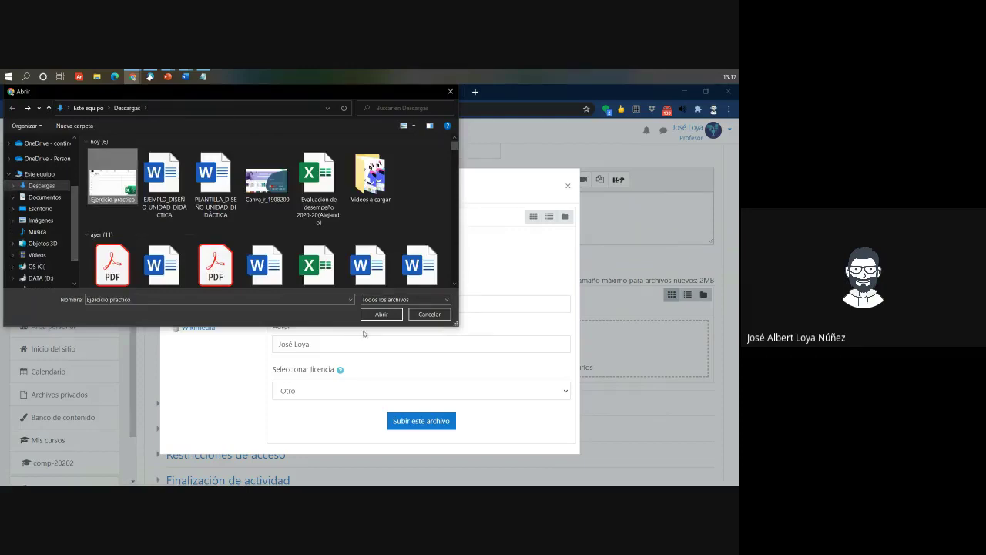
pyautogui.click(382, 314)
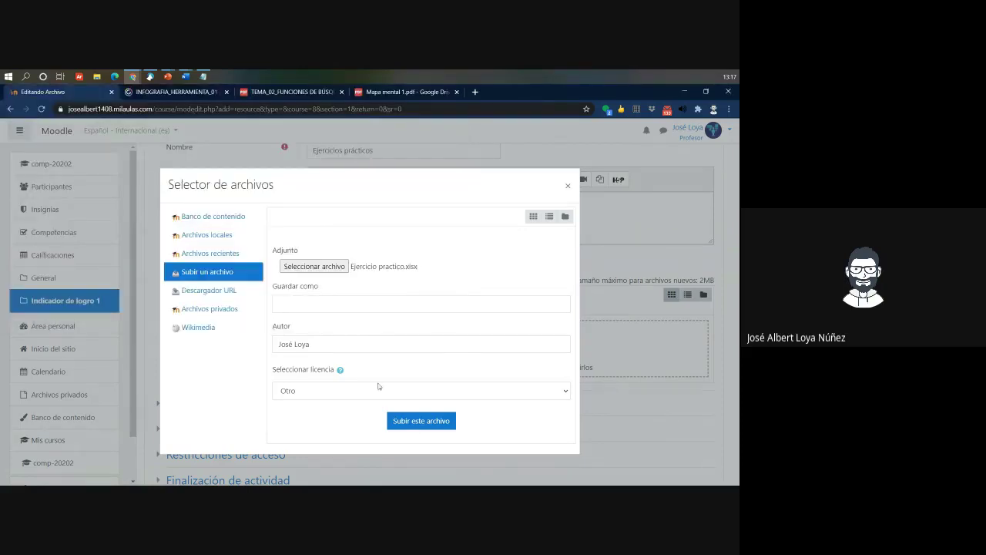
pyautogui.click(403, 420)
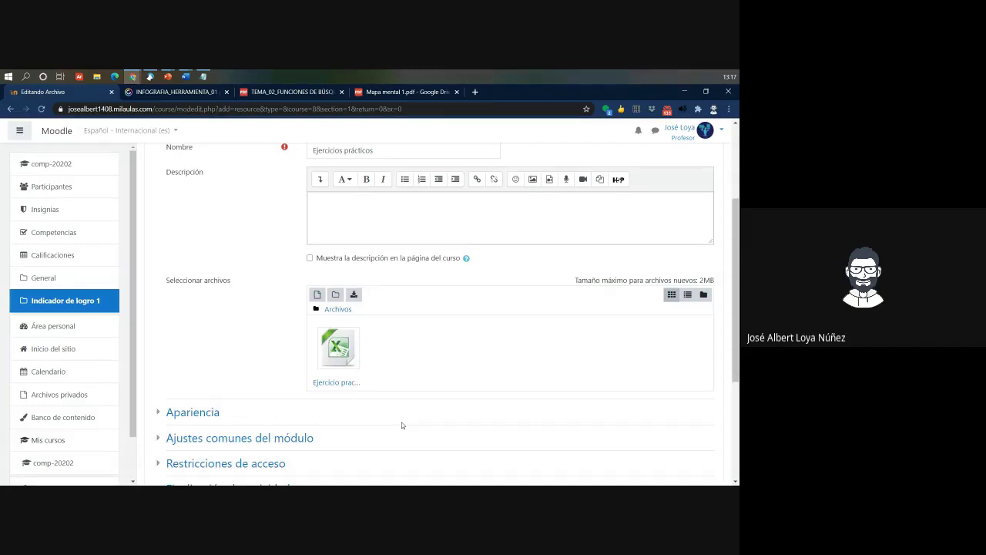
pyautogui.scroll(-3, 218, 302)
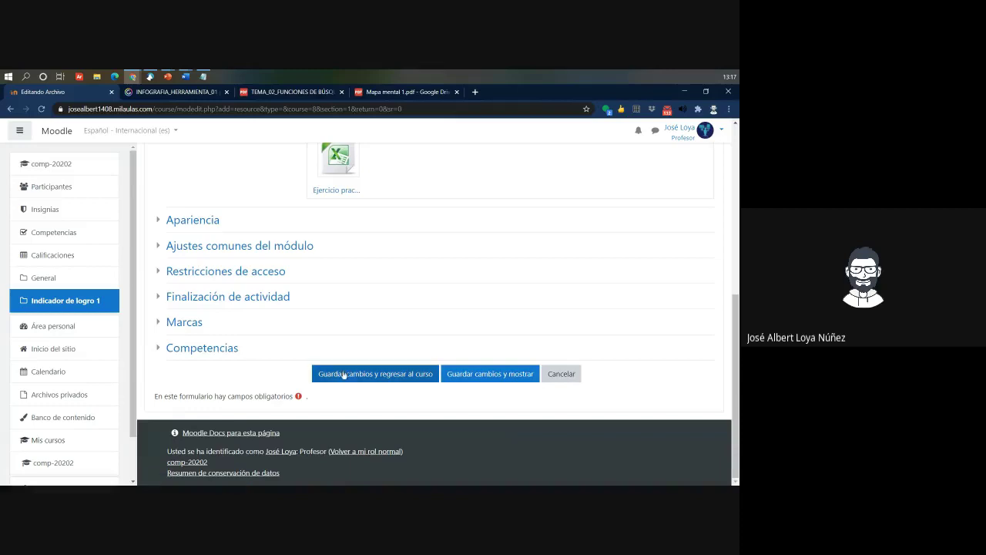
pyautogui.click(345, 378)
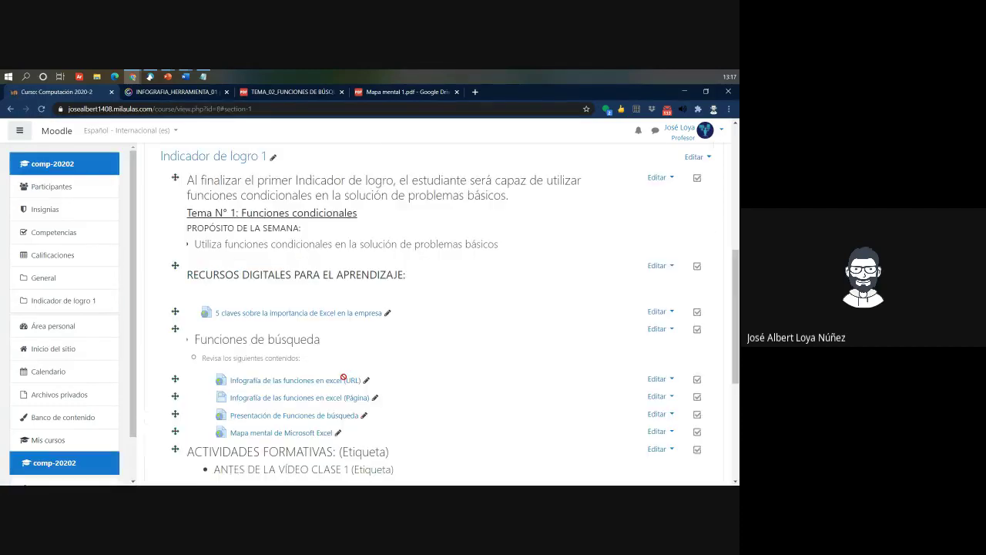
# Step: Indent the "Ejercicios prácticos" file to the right beneath the practical exercises label
pyautogui.scroll(-5, 363, 370)
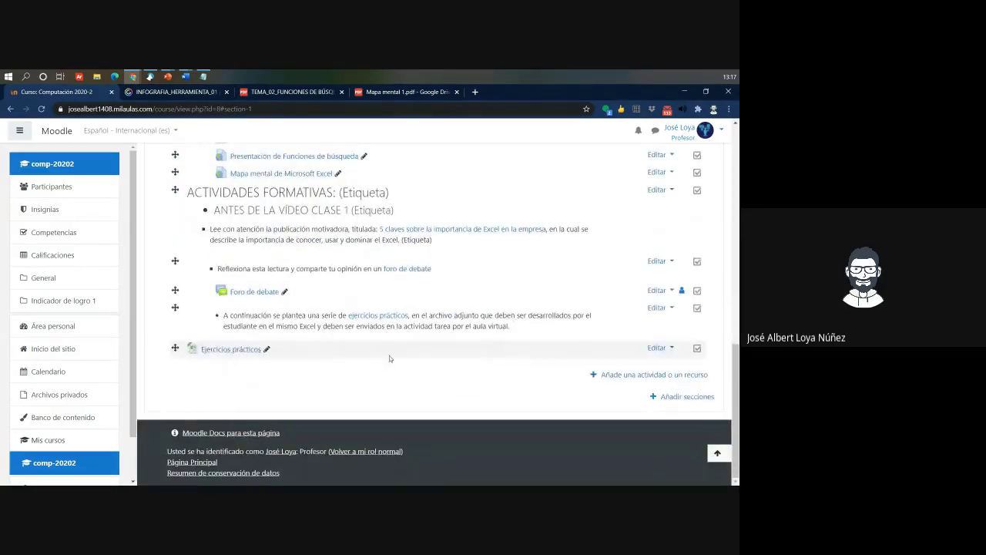
pyautogui.click(659, 348)
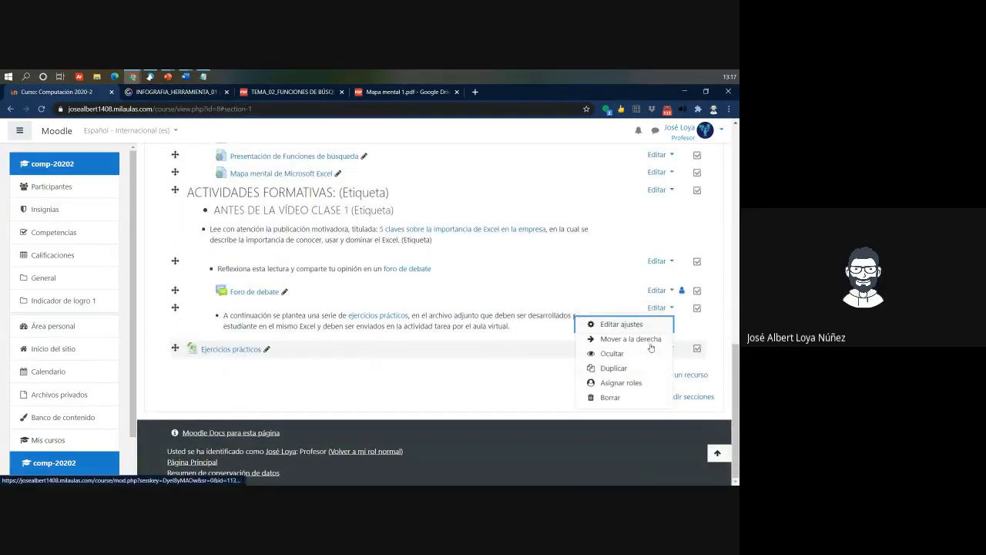
pyautogui.click(652, 341)
pyautogui.click(667, 349)
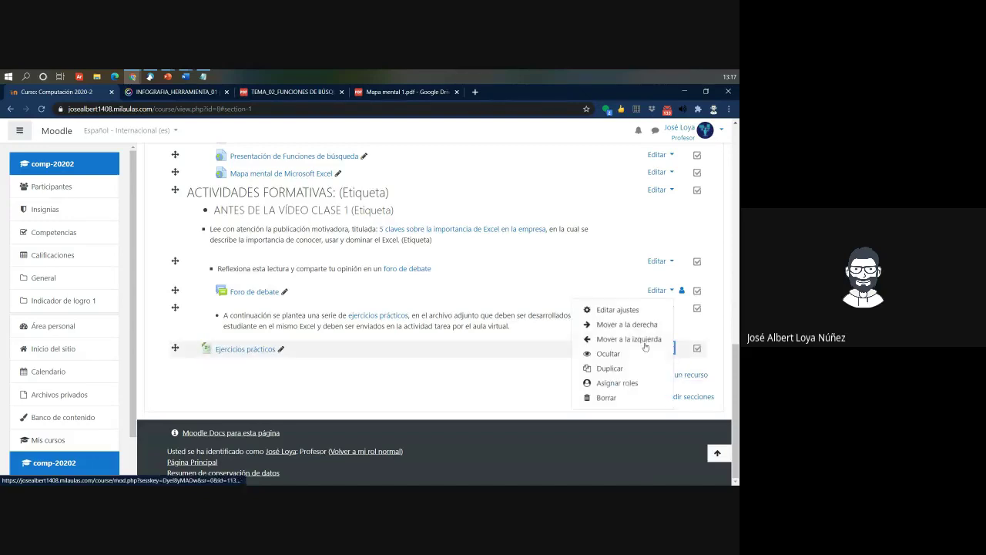
pyautogui.click(644, 339)
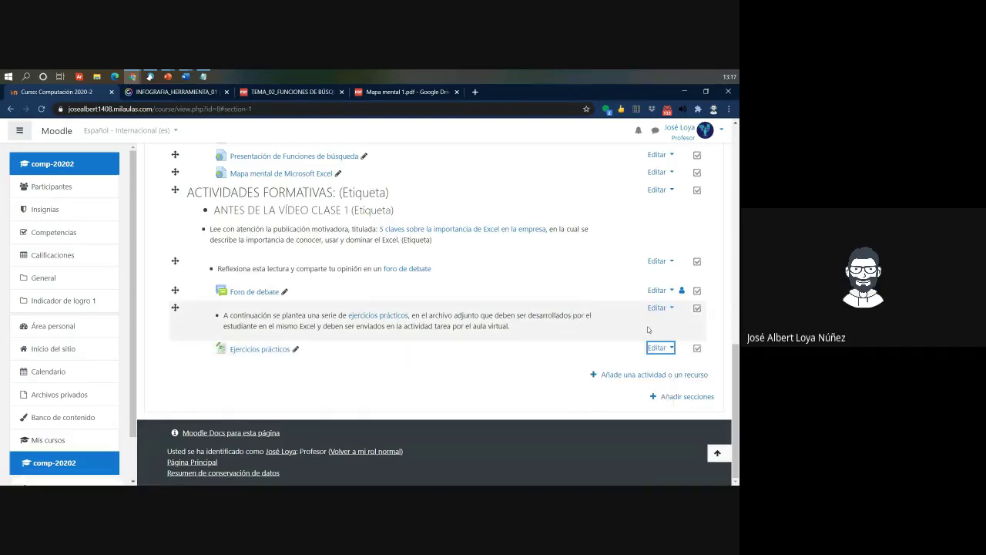
pyautogui.click(658, 347)
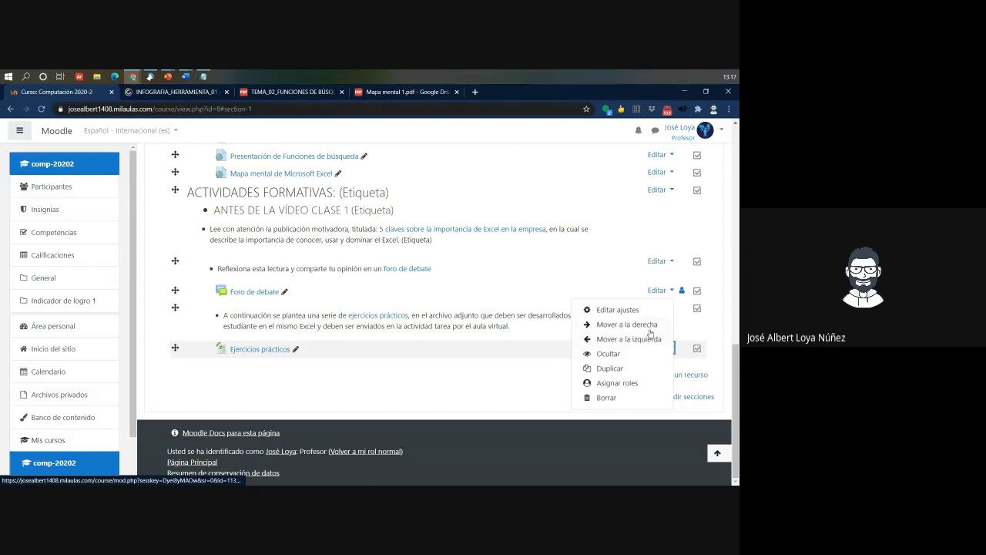
# Step: Indent the Ejercicios prácticos file two levels to the right beneath its instruction label
pyautogui.click(649, 326)
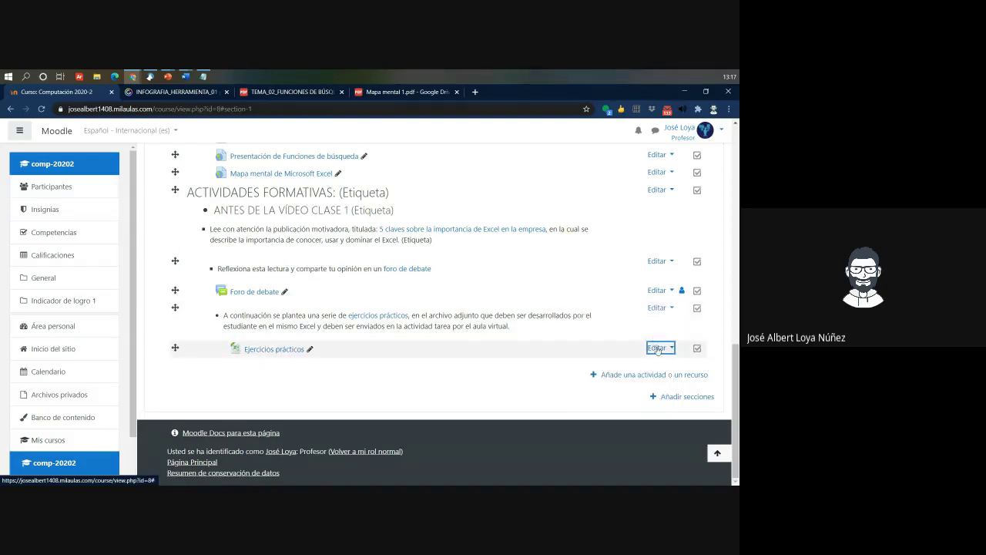
pyautogui.click(657, 347)
pyautogui.click(649, 325)
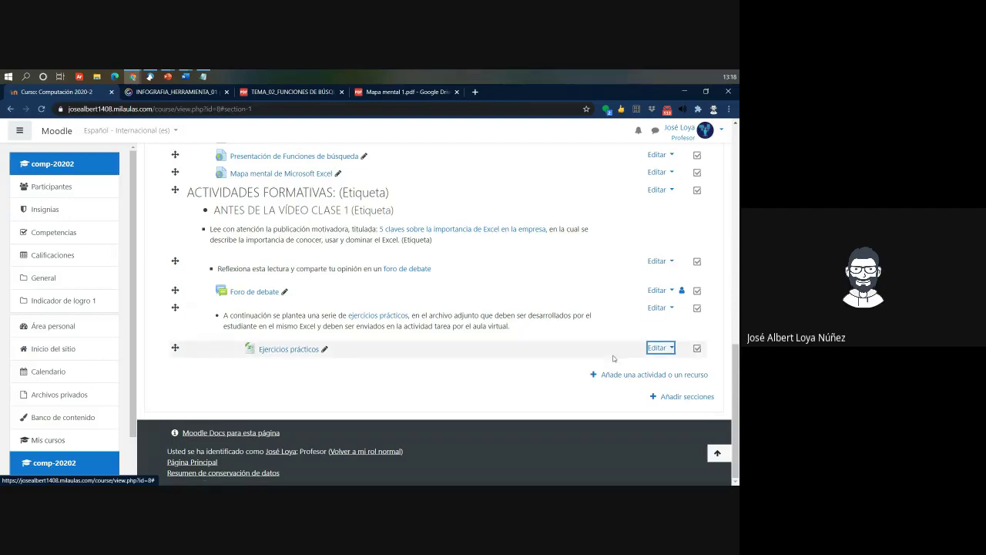
# Step: Add a new Tarea activity to the Indicador de logro 1 section, marking that activity type with a rectangle and an arrow
pyautogui.click(636, 377)
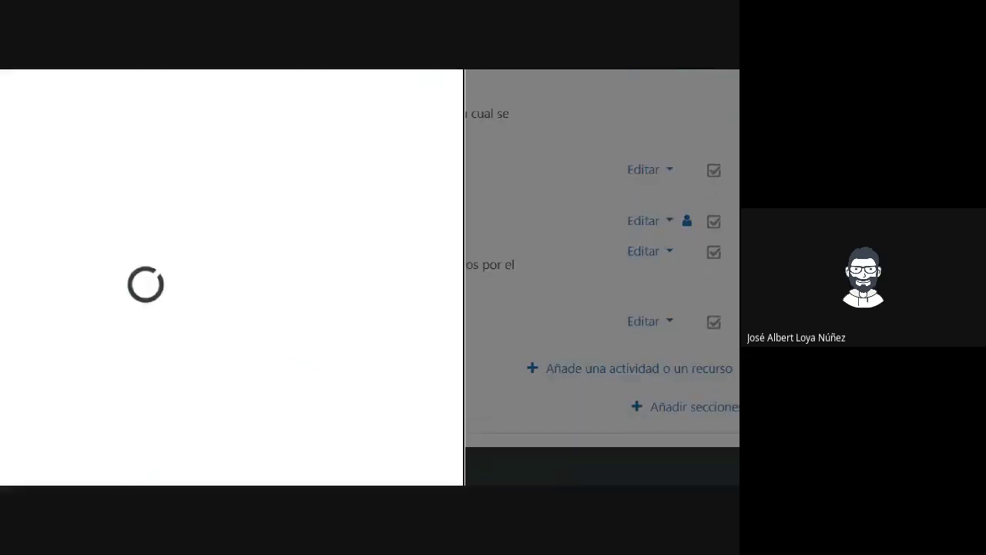
pyautogui.click(234, 204)
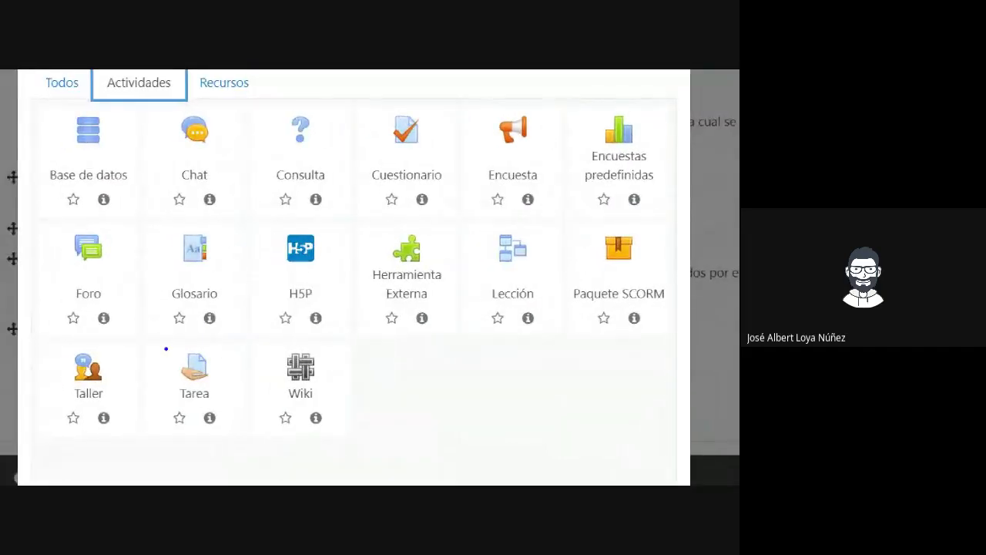
pyautogui.moveTo(176, 358); pyautogui.dragTo(251, 434)
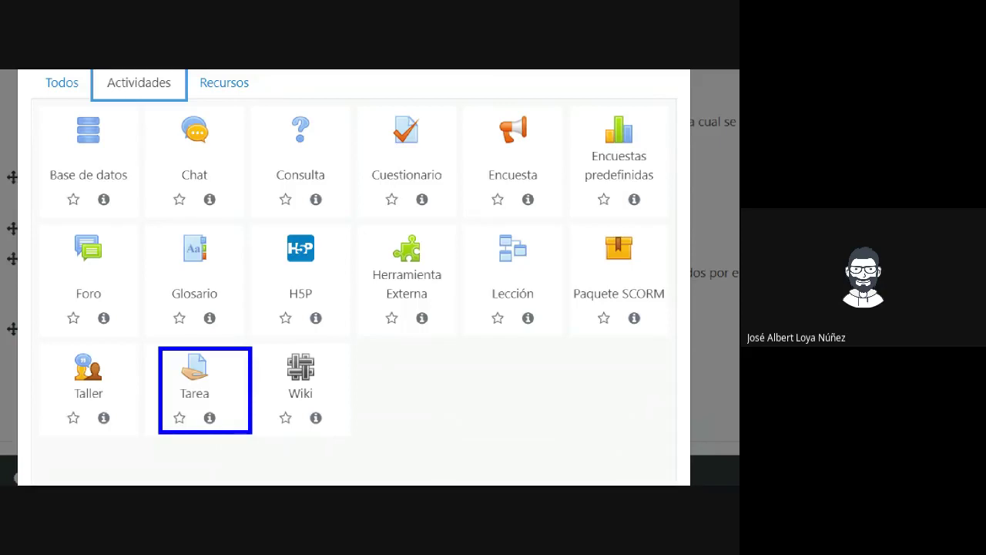
pyautogui.moveTo(159, 453)
pyautogui.mouseDown()
pyautogui.moveTo(242, 428)
pyautogui.moveTo(163, 445)
pyautogui.mouseUp()
pyautogui.moveTo(68, 479); pyautogui.dragTo(177, 425)
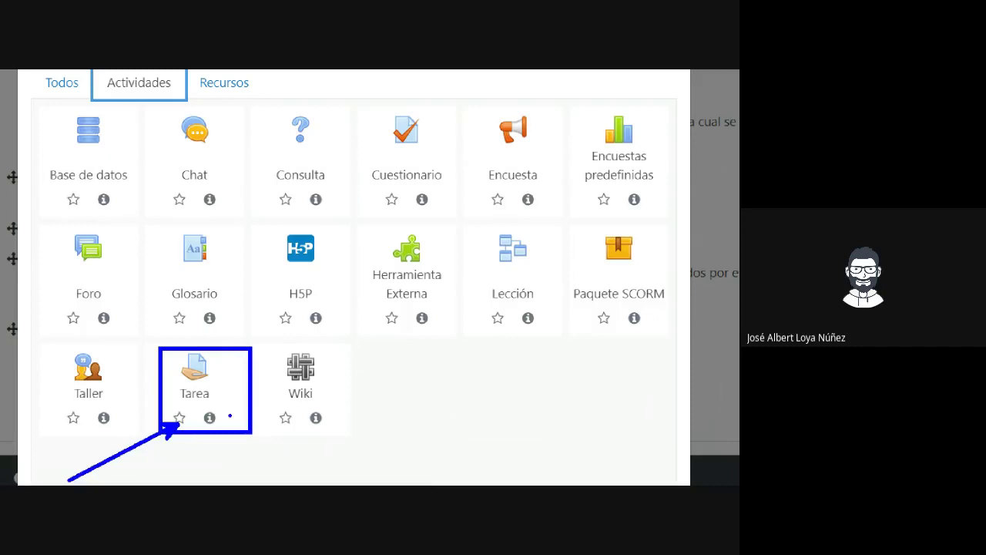
pyautogui.click(209, 373)
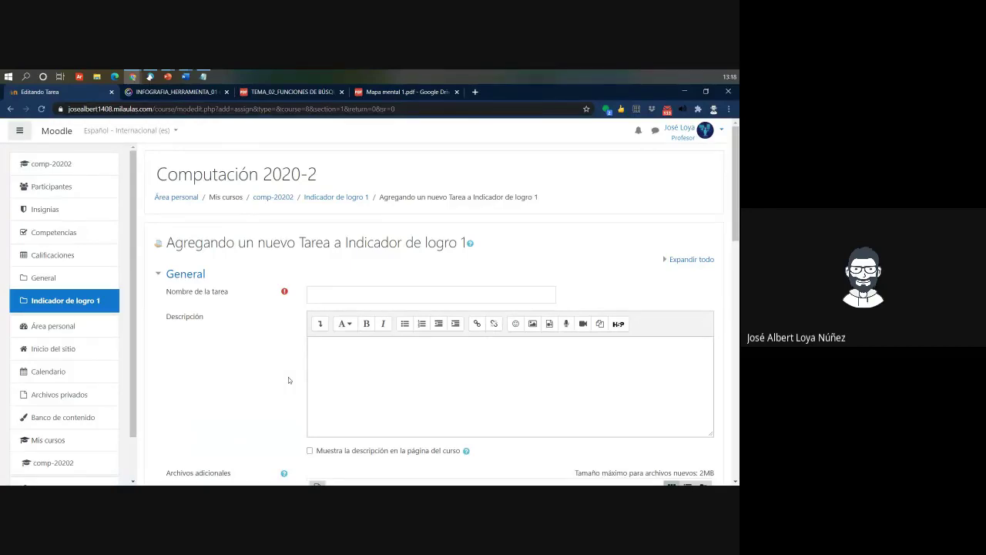
# Step: Name the task "Enviar la actividad del ejercio practico"
pyautogui.click(330, 298)
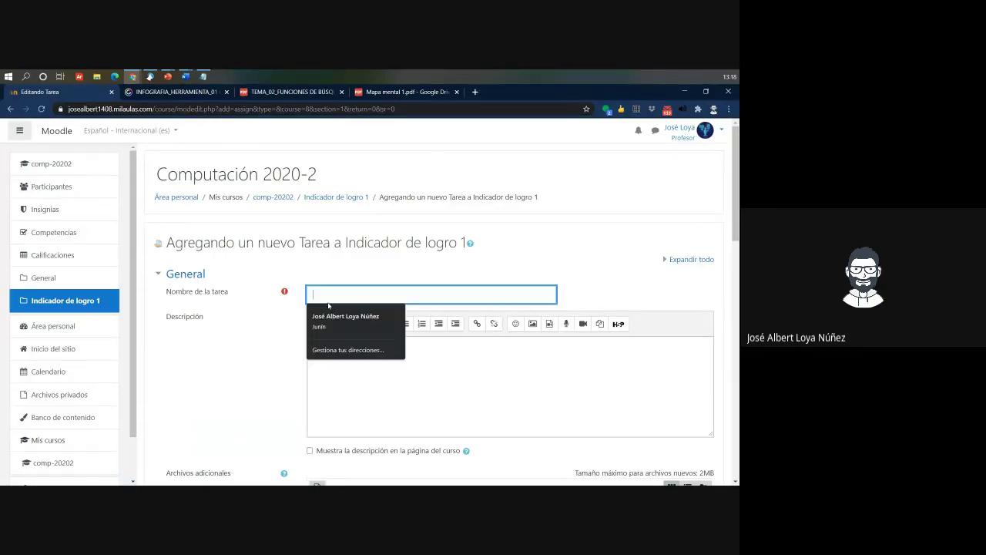
pyautogui.write('Tare')
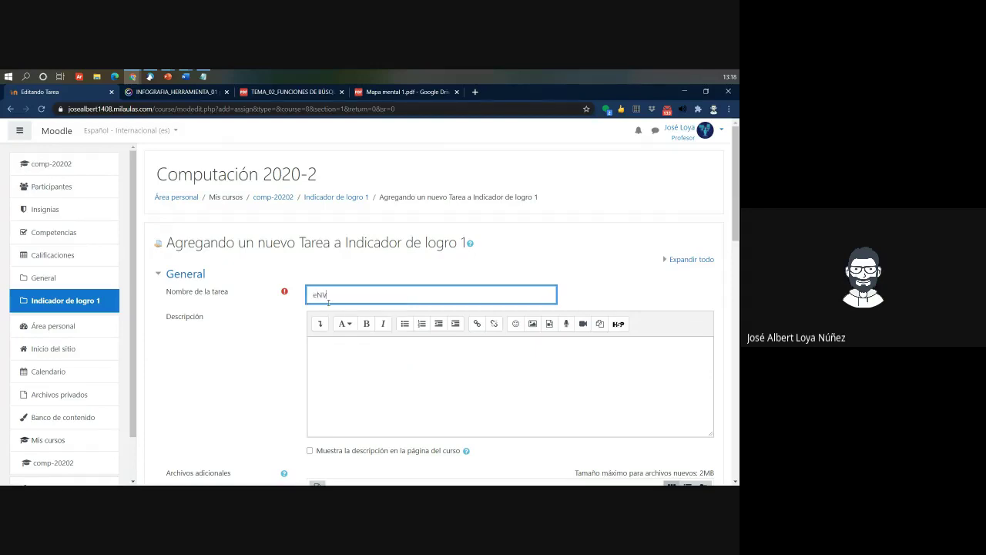
pyautogui.press('BackSpace')
pyautogui.press('BackSpace')
pyautogui.press('BackSpace')
pyautogui.press('BackSpace')
pyautogui.write('eN')
pyautogui.write('En')
pyautogui.write('via')
pyautogui.write('r la actividad')
pyautogui.write('del ejercio')
pyautogui.write(' p')
pyautogui.write('ractico')
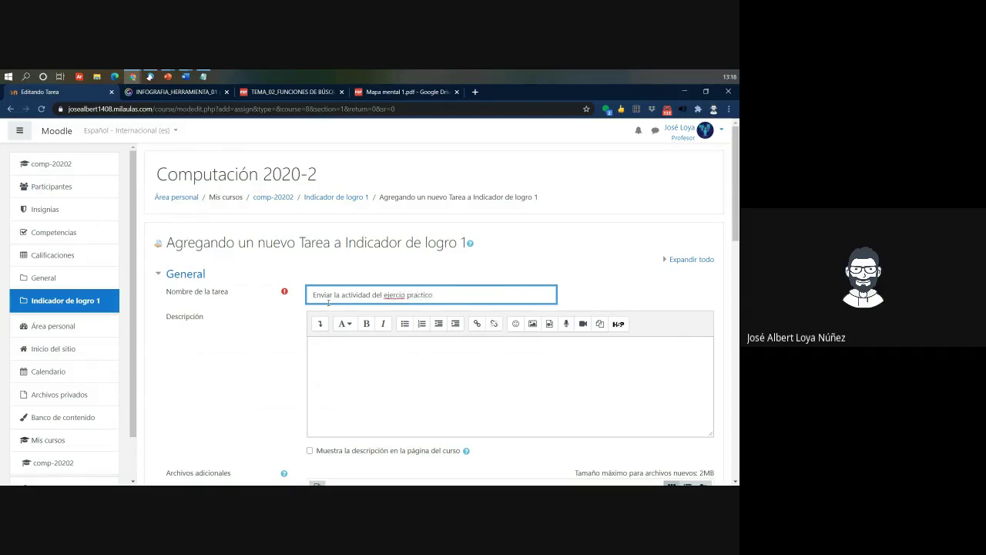
pyautogui.press('Tab')
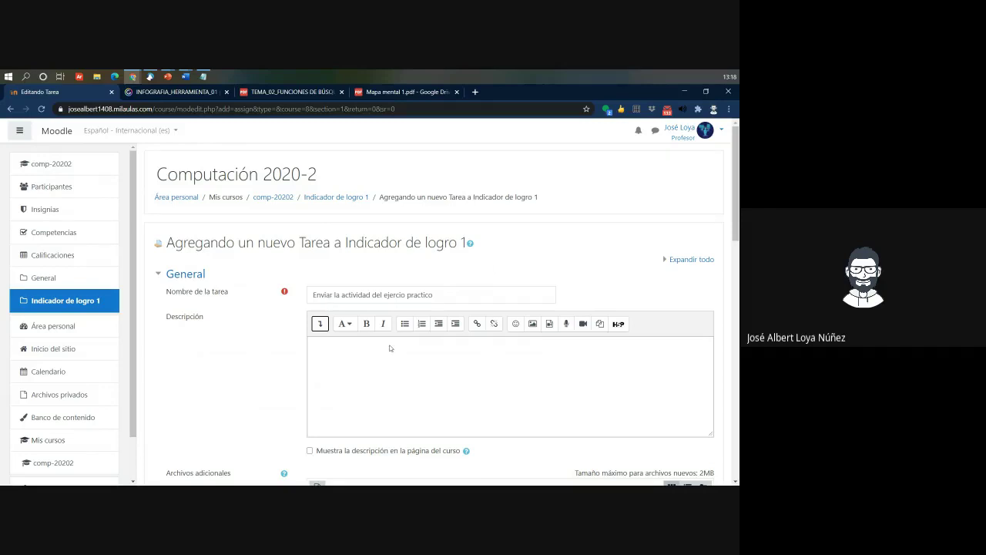
# Step: Examine the task's Disponibilidad dates, annotating Permitir entregas desde, Fecha de entrega, Fecha límite and Recordarme calificar en on screen
pyautogui.scroll(-4, 390, 339)
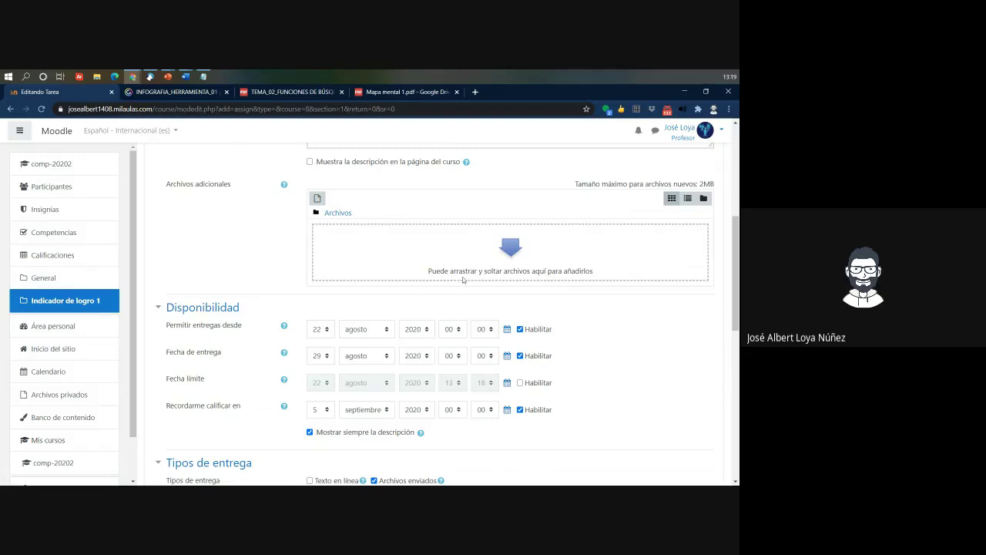
pyautogui.scroll(2, 447, 281)
pyautogui.scroll(3, 445, 280)
pyautogui.scroll(-7, 445, 281)
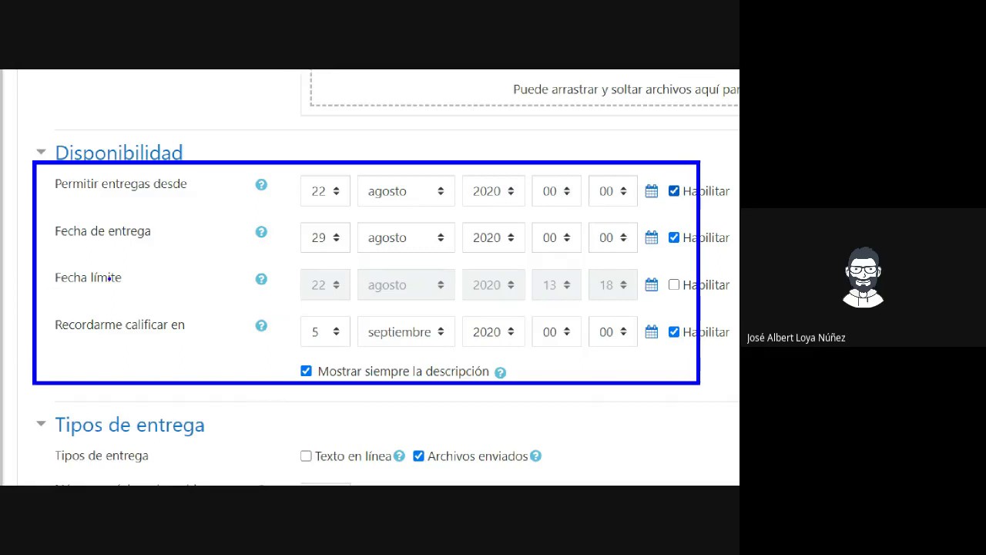
pyautogui.moveTo(138, 281); pyautogui.dragTo(223, 229)
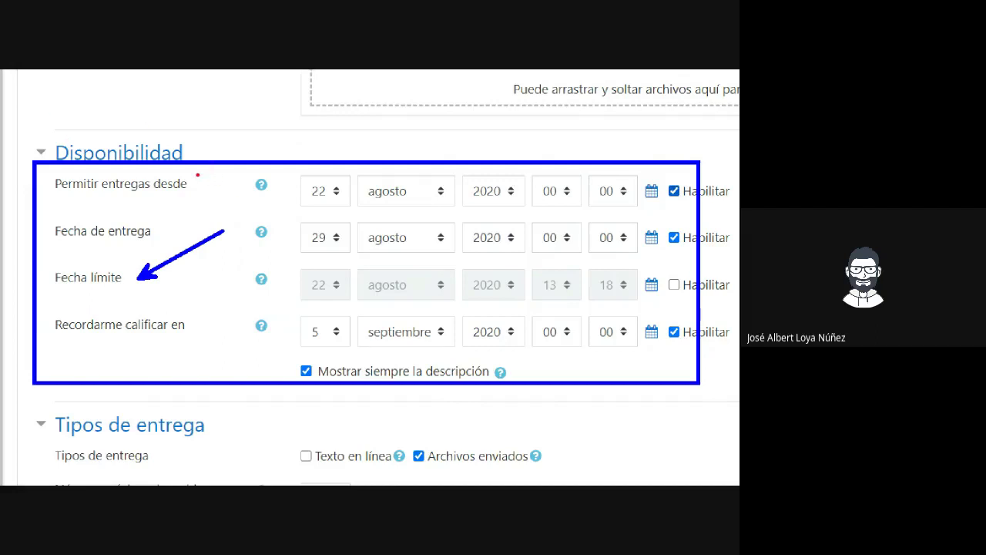
pyautogui.moveTo(197, 175); pyautogui.dragTo(235, 130)
pyautogui.moveTo(160, 226); pyautogui.dragTo(203, 157)
pyautogui.moveTo(170, 268); pyautogui.dragTo(229, 209)
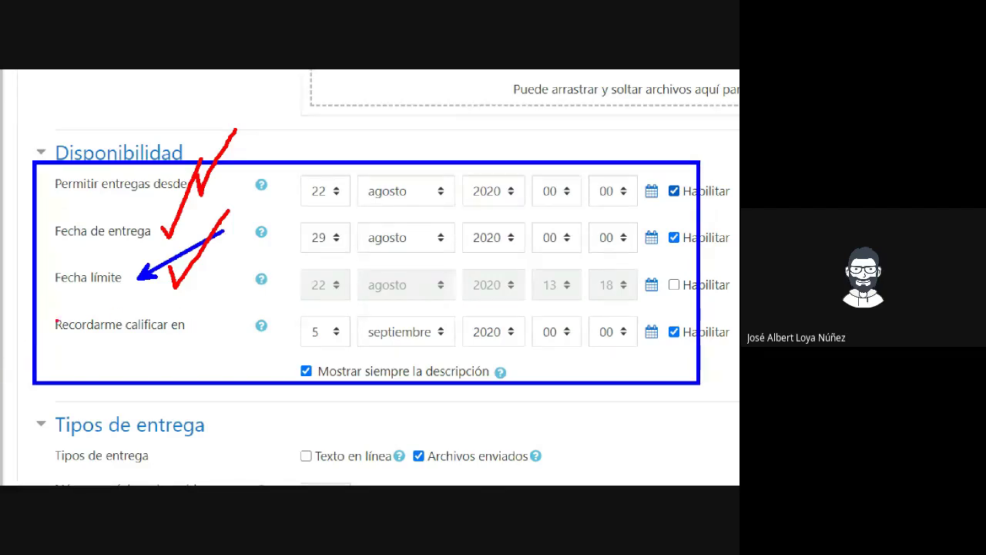
pyautogui.moveTo(40, 313); pyautogui.dragTo(48, 318)
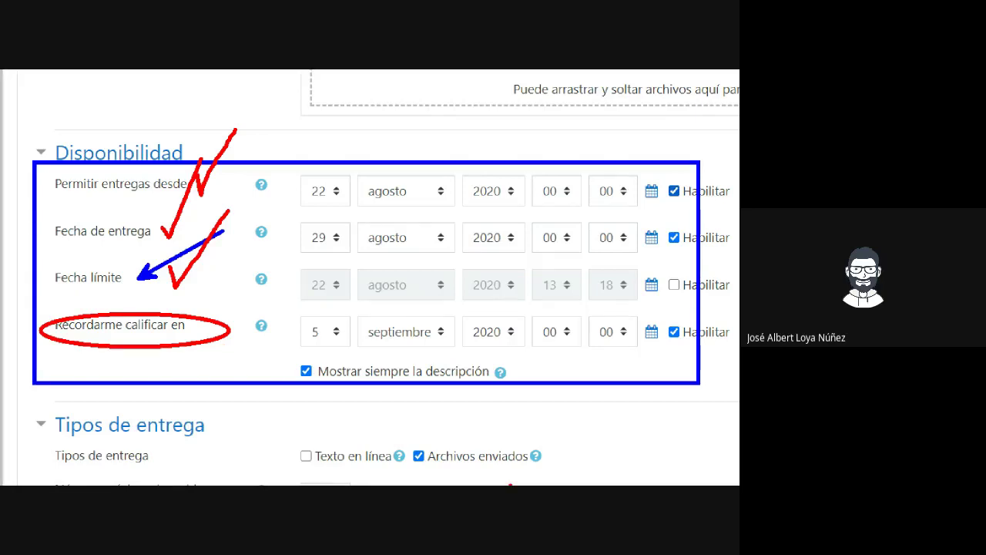
pyautogui.press('Escape')
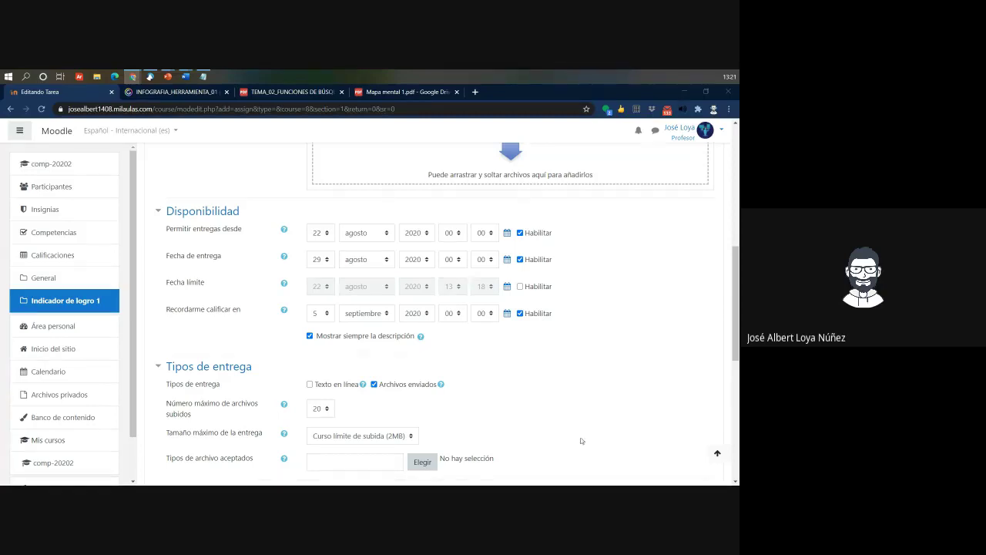
pyautogui.click(507, 235)
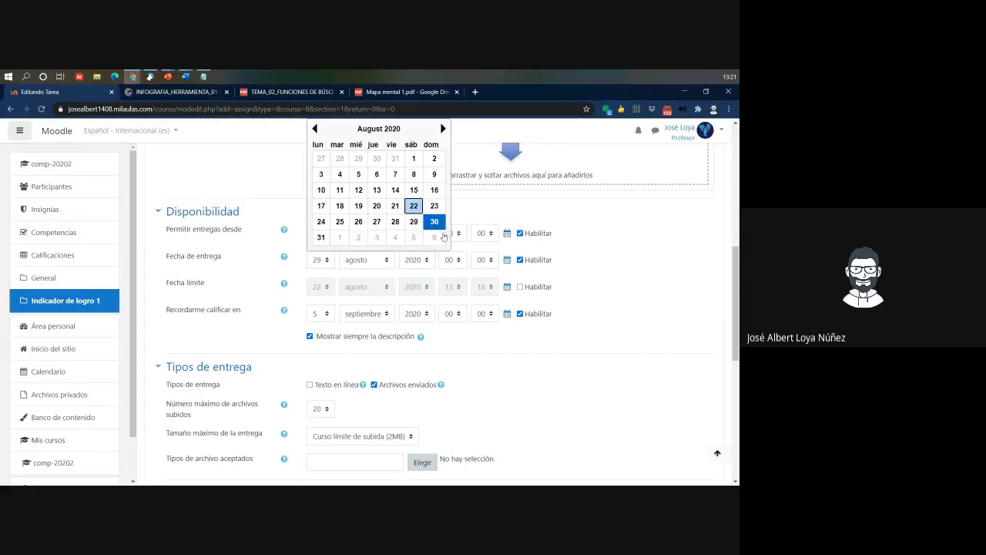
pyautogui.click(507, 259)
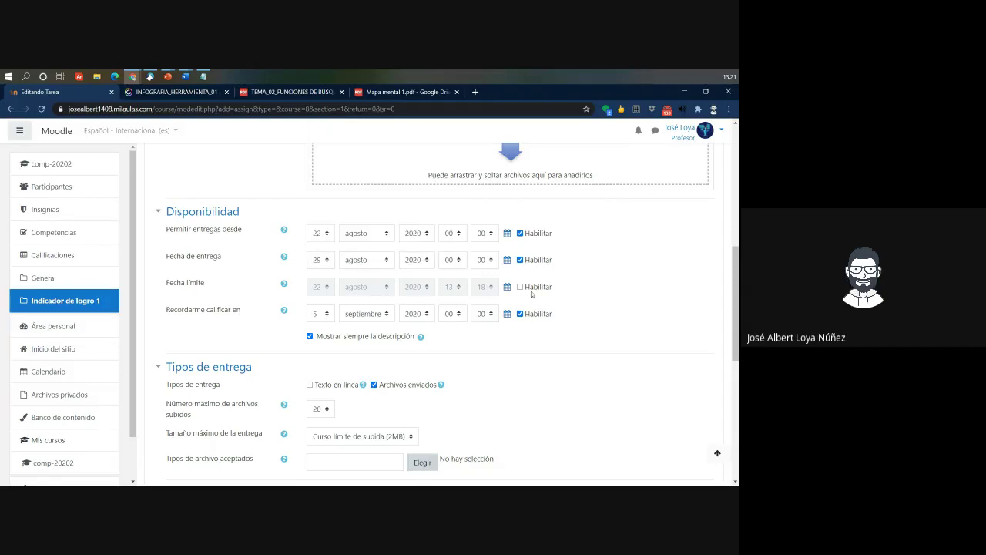
pyautogui.click(506, 260)
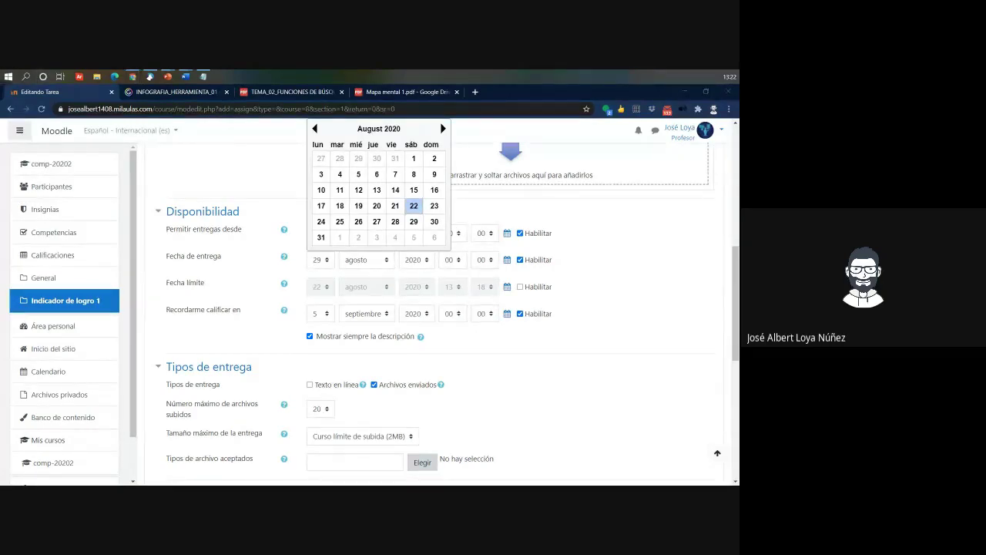
pyautogui.click(491, 238)
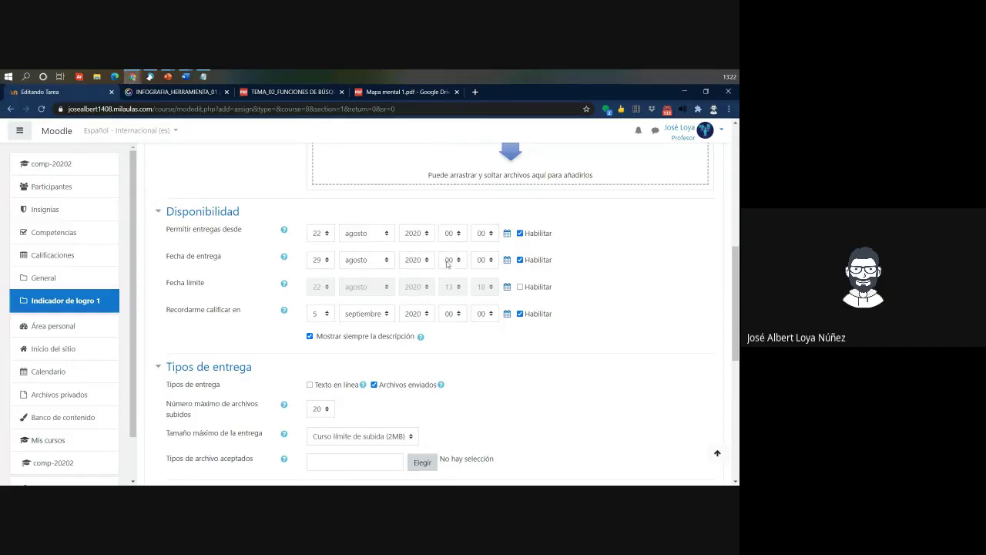
# Step: Try 30 August 2020 as the Fecha de entrega and return the date to 29 August
pyautogui.click(508, 260)
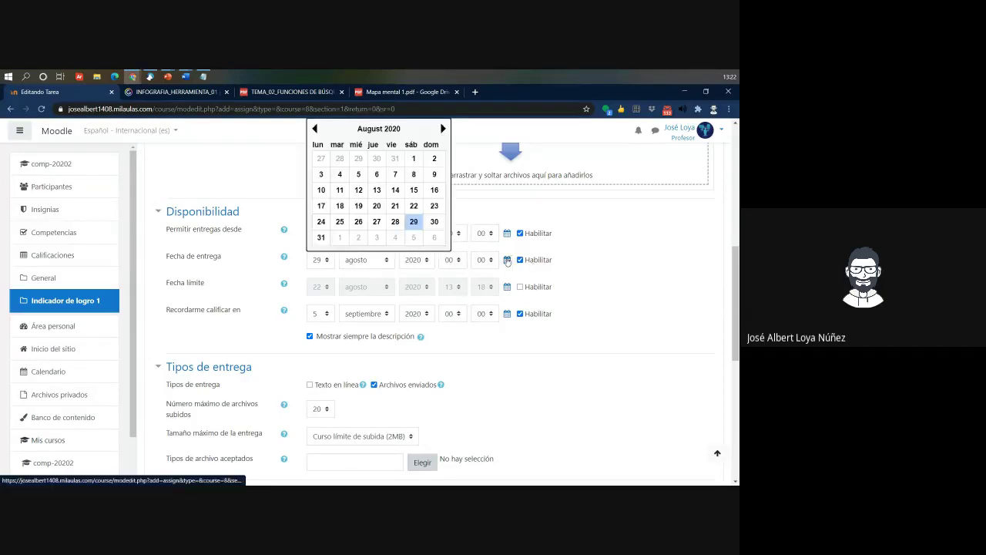
pyautogui.click(433, 223)
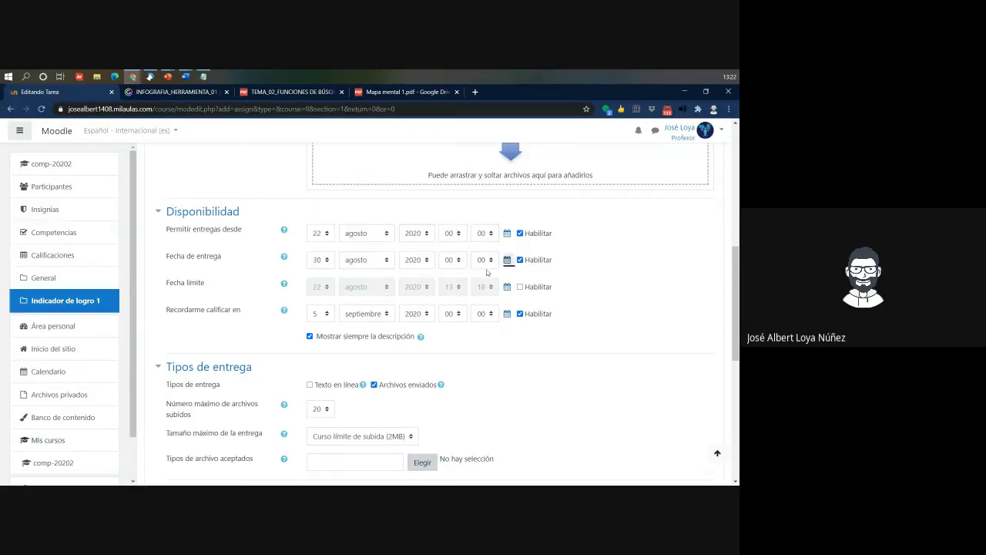
pyautogui.click(507, 260)
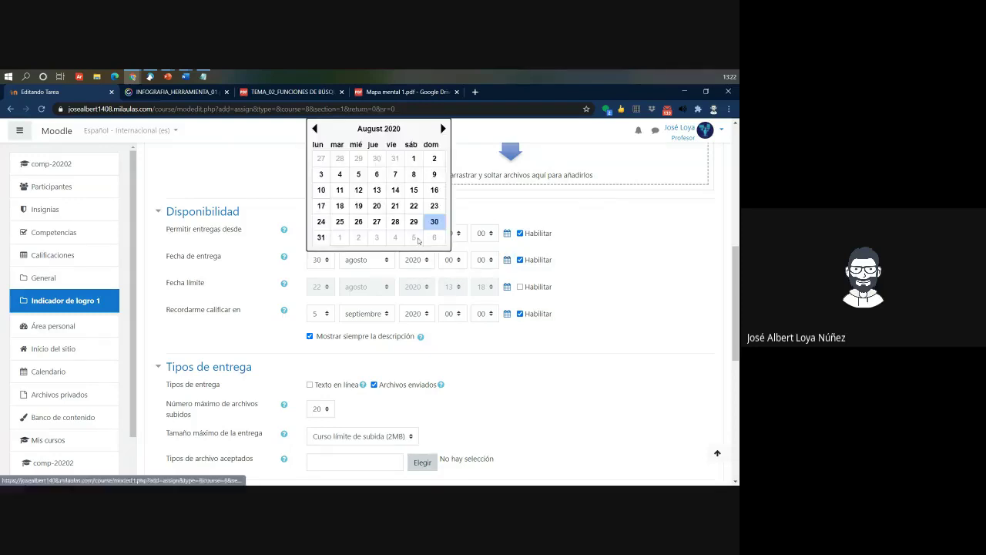
pyautogui.click(431, 221)
# Step: Set the Fecha de entrega time to 23:59
pyautogui.click(461, 260)
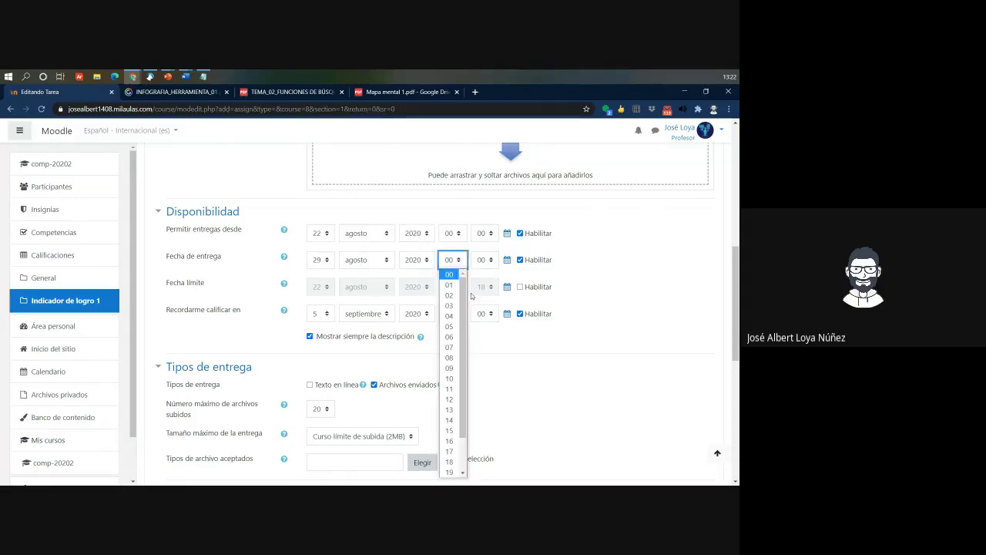
pyautogui.scroll(-3, 466, 293)
pyautogui.scroll(3, 467, 293)
pyautogui.click(453, 259)
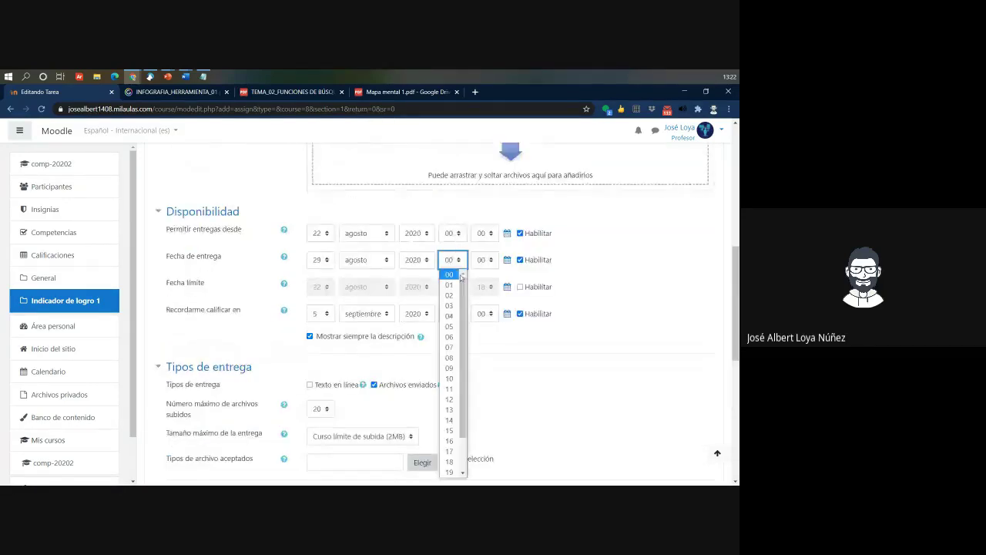
pyautogui.scroll(-2, 458, 373)
pyautogui.click(450, 472)
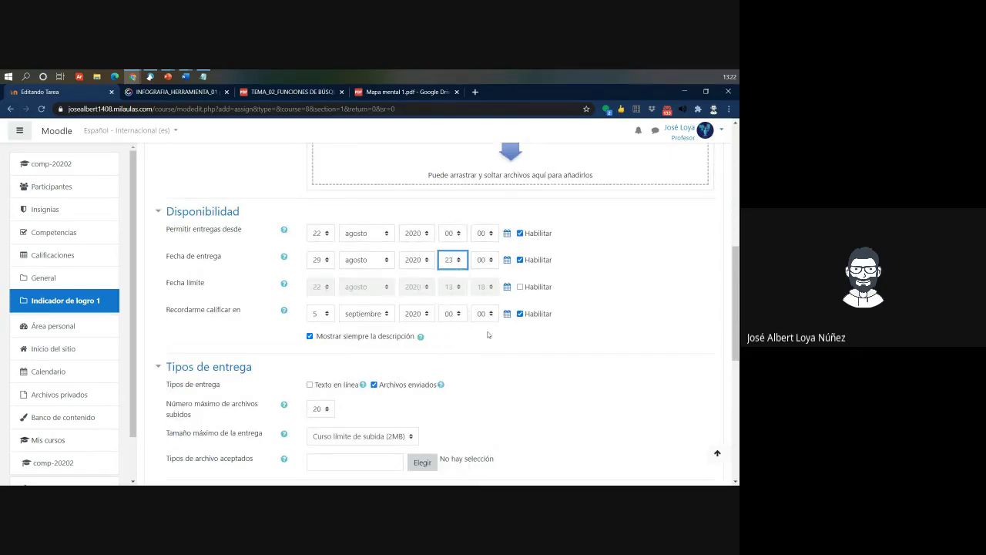
pyautogui.click(481, 260)
pyautogui.scroll(-5, 483, 432)
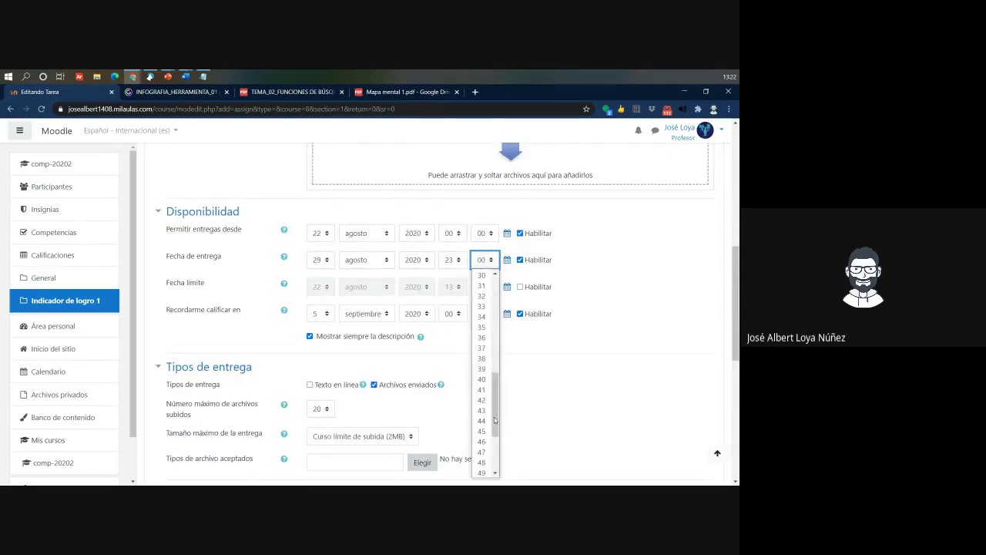
pyautogui.click(482, 472)
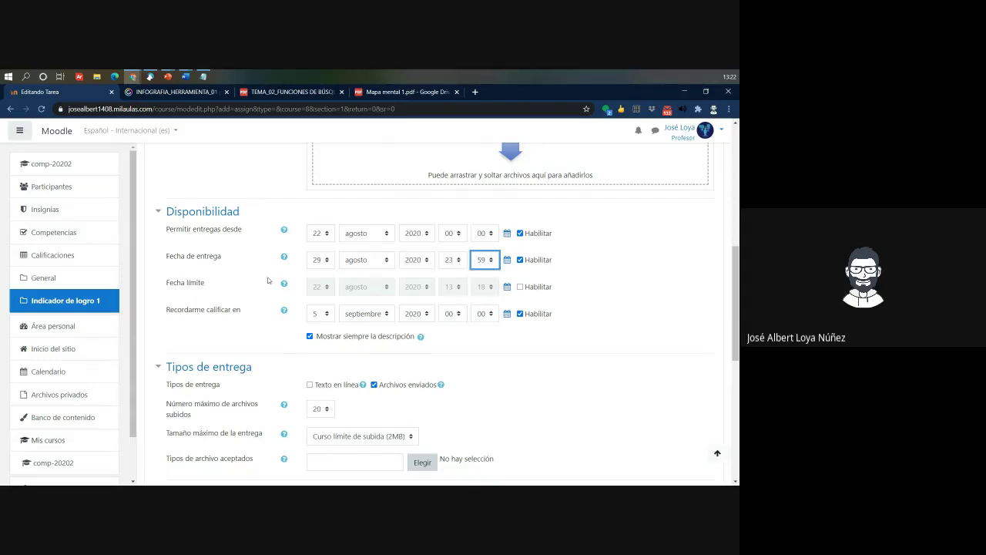
# Step: Enable the Fecha límite and set it to 23 August 2020 with 13 as the hour
pyautogui.click(171, 284)
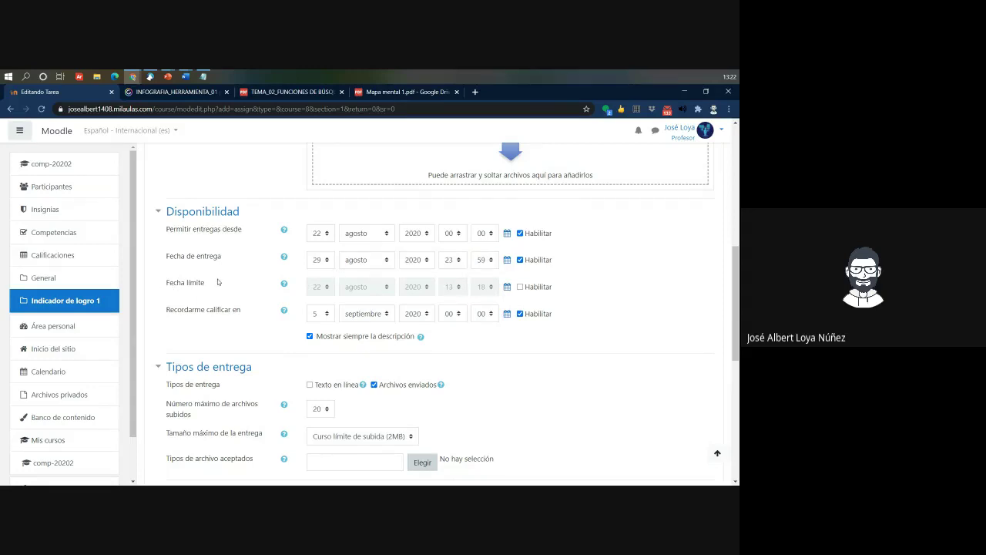
pyautogui.click(520, 287)
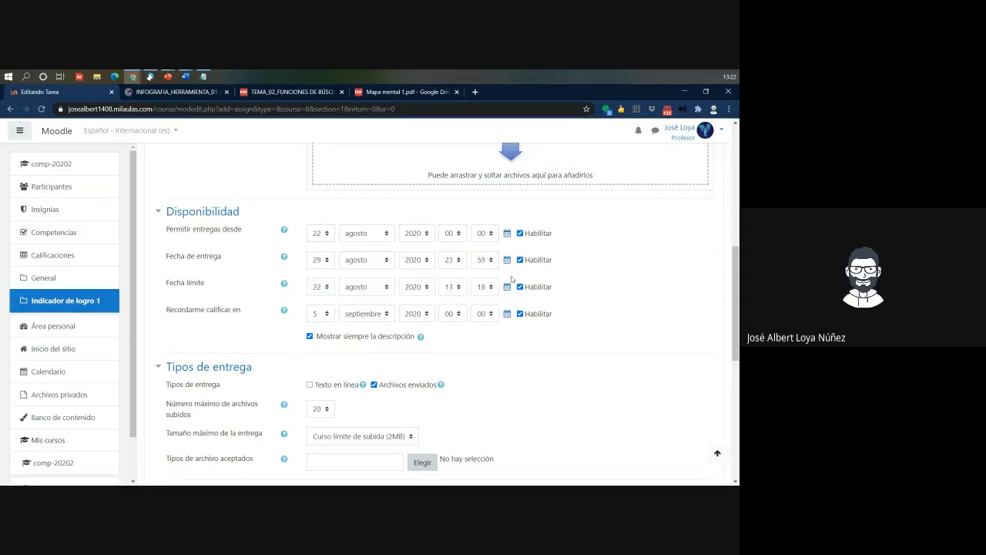
pyautogui.click(507, 287)
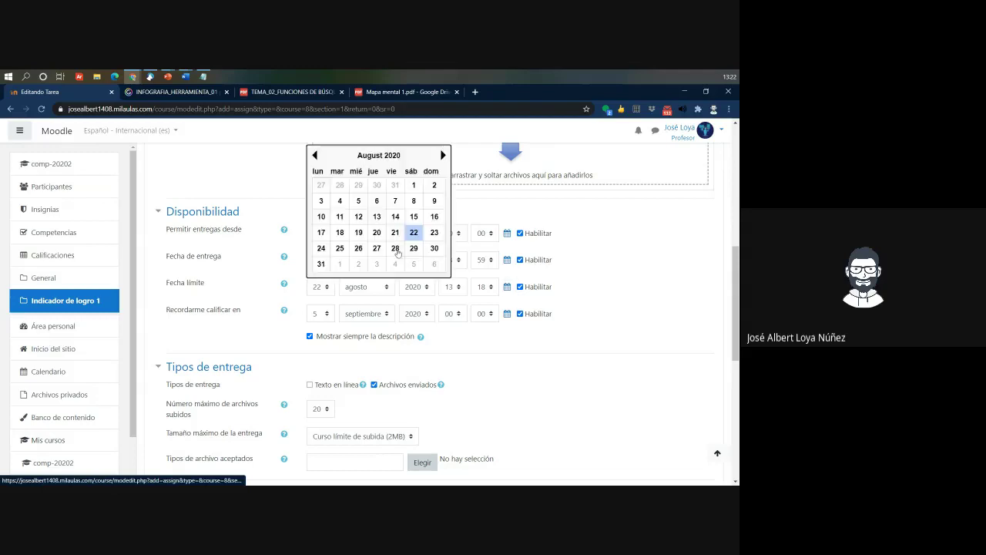
pyautogui.click(434, 232)
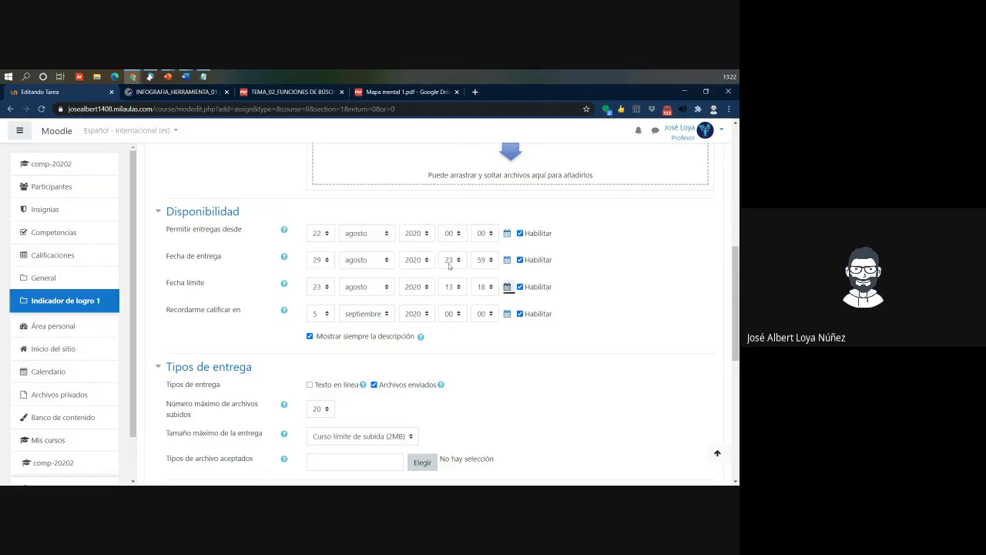
pyautogui.click(457, 288)
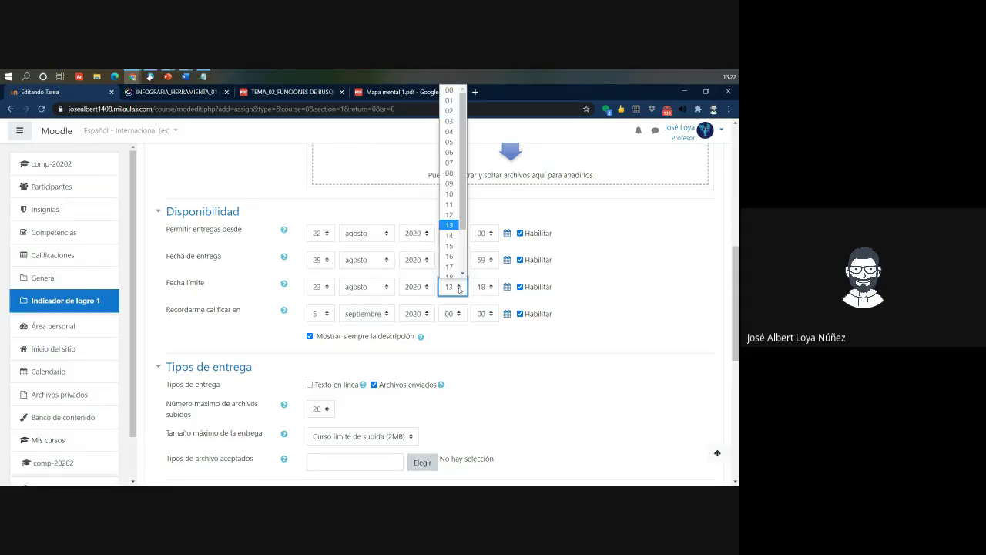
pyautogui.press('Down')
pyautogui.click(448, 225)
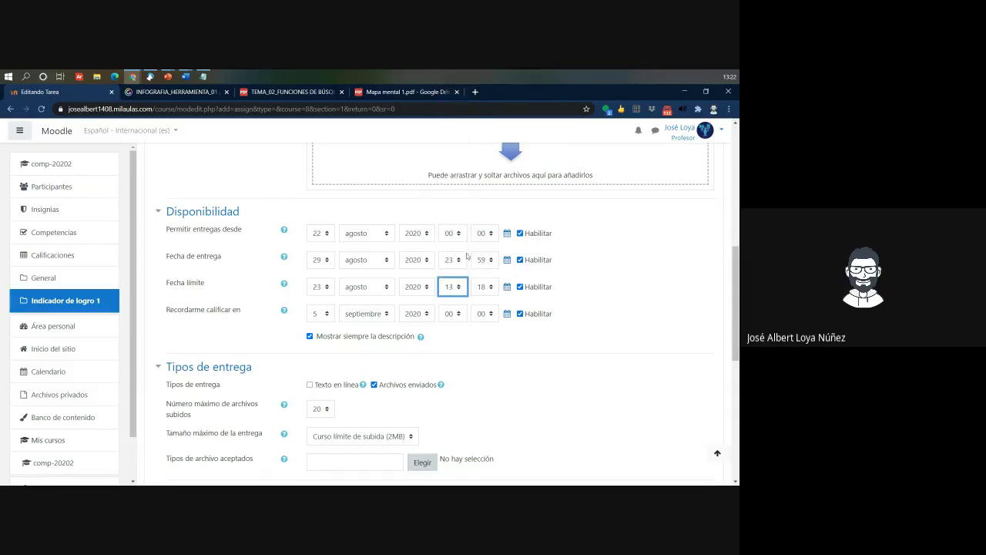
# Step: Set the Fecha límite minutes to 00 and change the Fecha de entrega to 22 August 2020
pyautogui.click(482, 286)
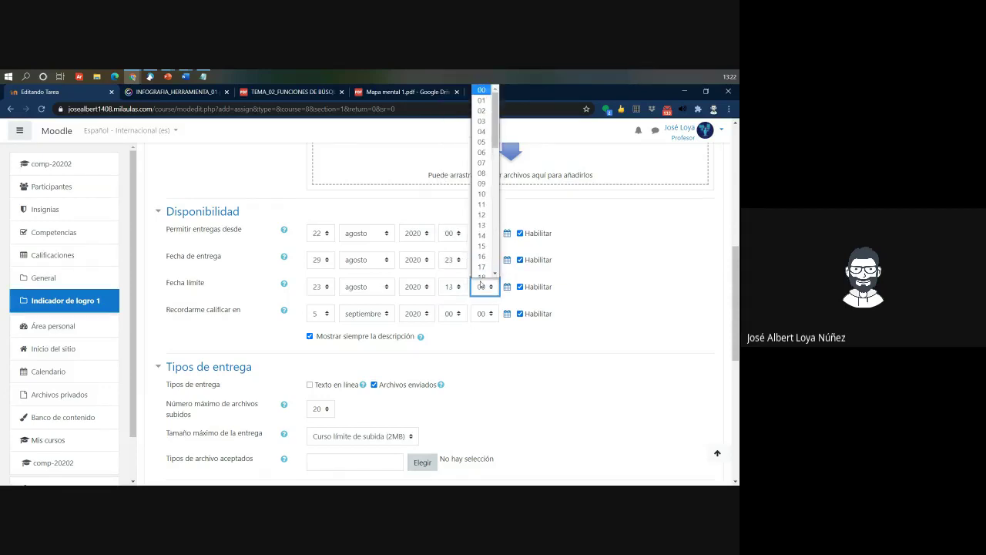
pyautogui.click(483, 286)
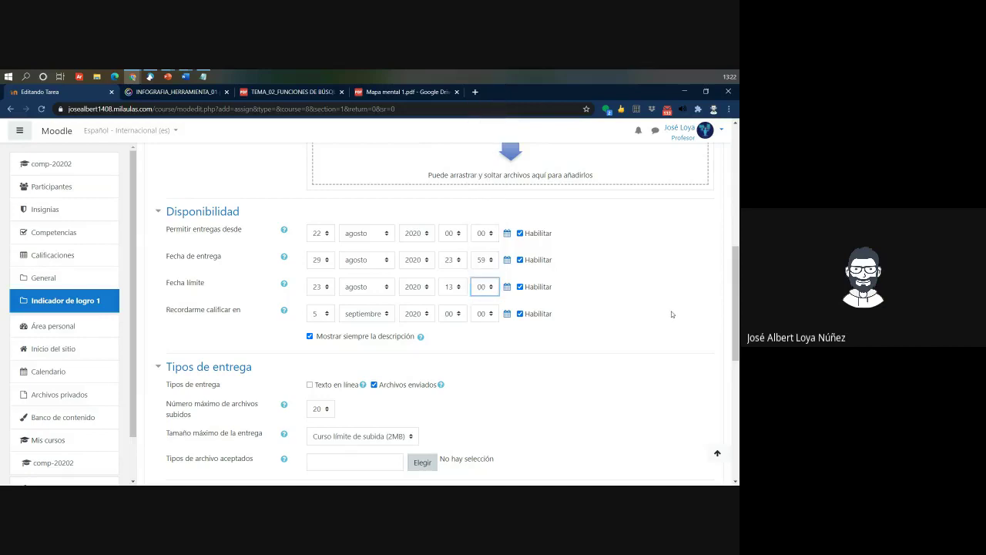
pyautogui.click(330, 289)
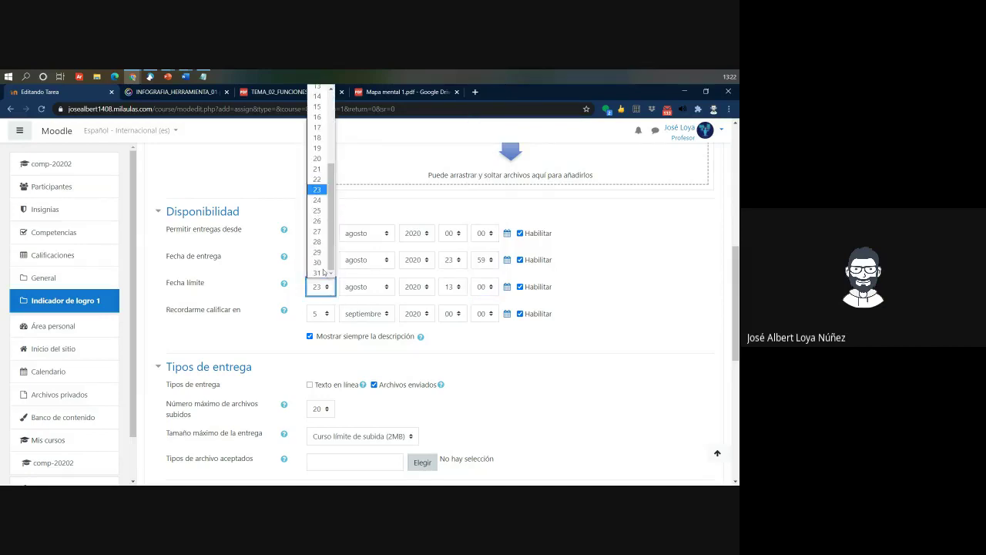
pyautogui.click(322, 286)
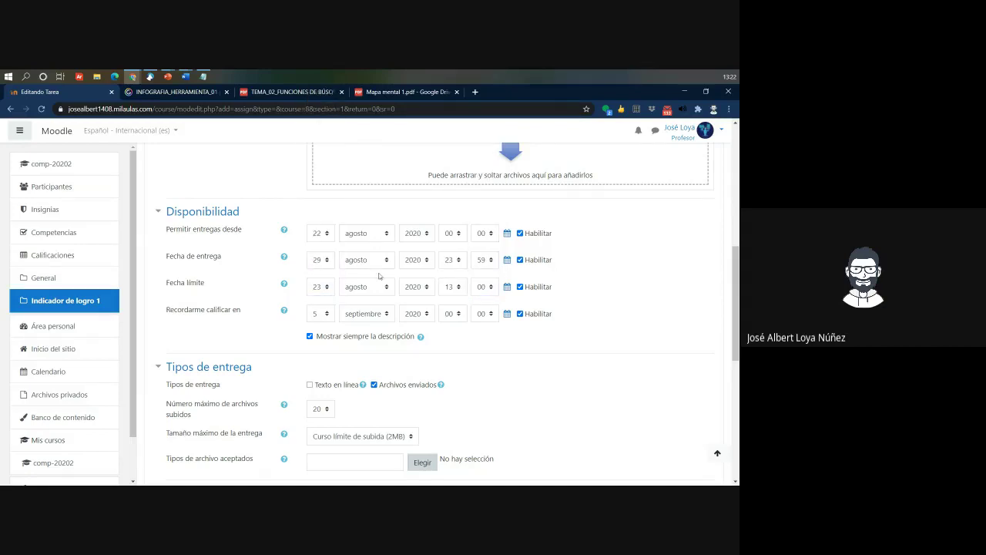
pyautogui.click(507, 260)
pyautogui.click(414, 206)
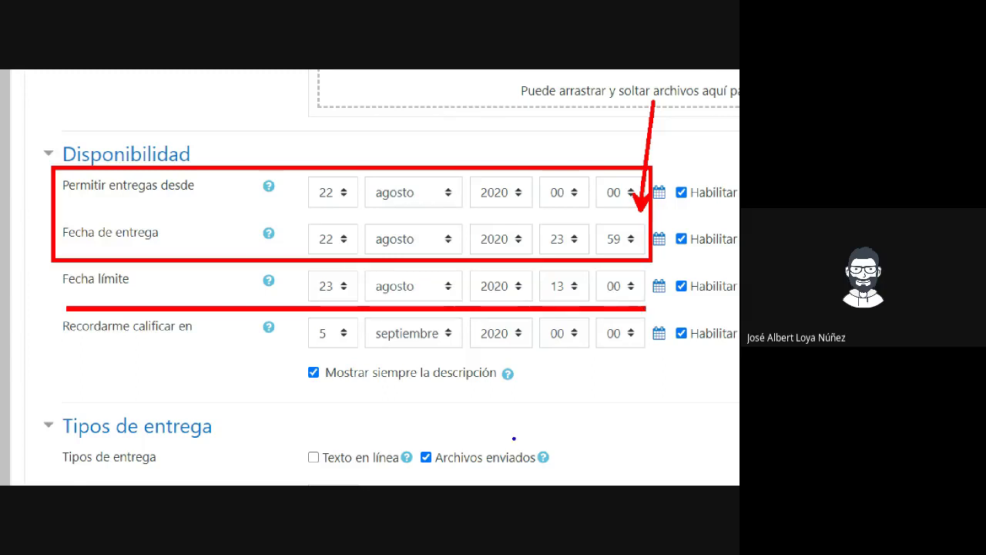
# Step: Annotate the Recordarme calificar en date on screen with a blue frame while examining it
pyautogui.moveTo(39, 314)
pyautogui.mouseDown()
pyautogui.moveTo(90, 330)
pyautogui.moveTo(672, 353)
pyautogui.moveTo(655, 353)
pyautogui.mouseUp()
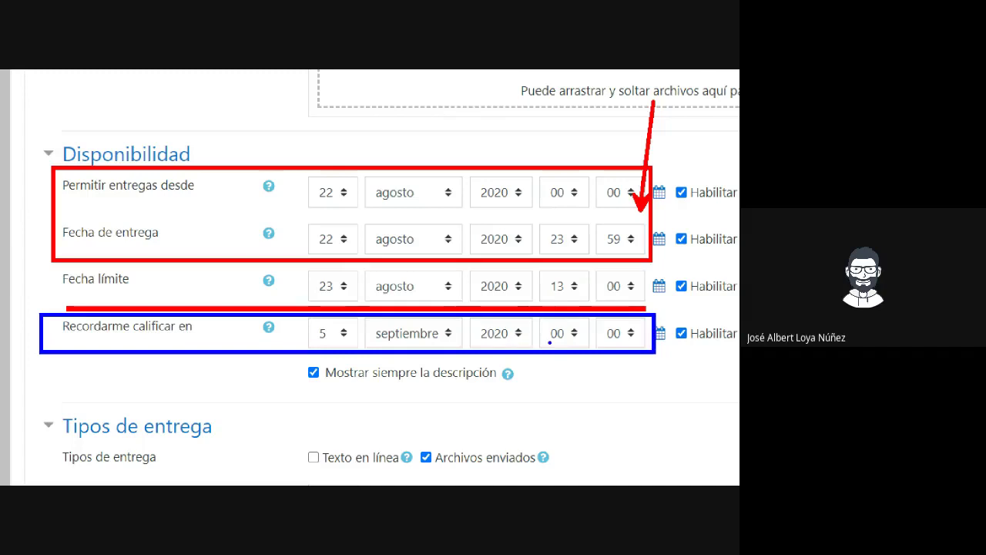
pyautogui.moveTo(550, 343); pyautogui.dragTo(626, 420)
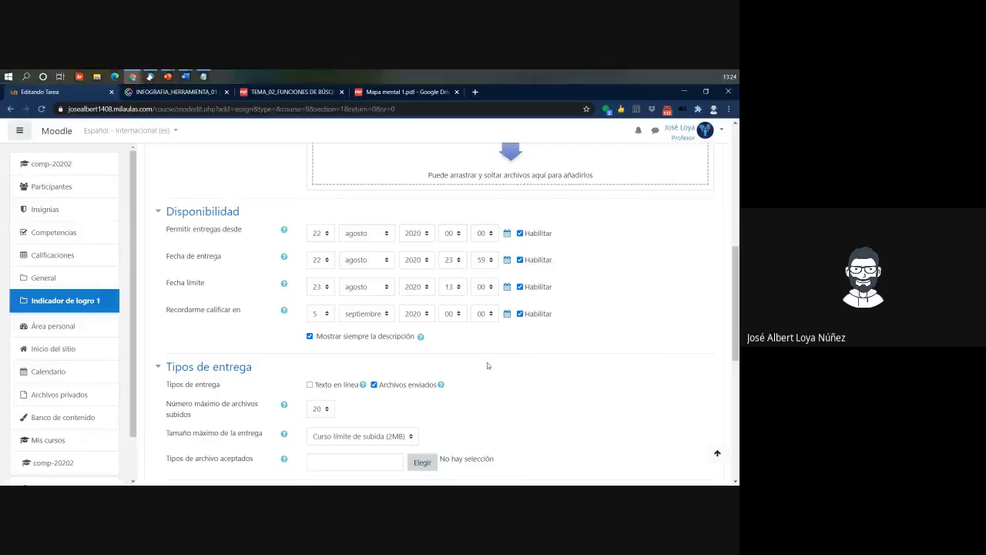
# Step: Collapse the Disponibilidad and General sections of the new task form
pyautogui.scroll(2, 234, 305)
pyautogui.scroll(3, 234, 304)
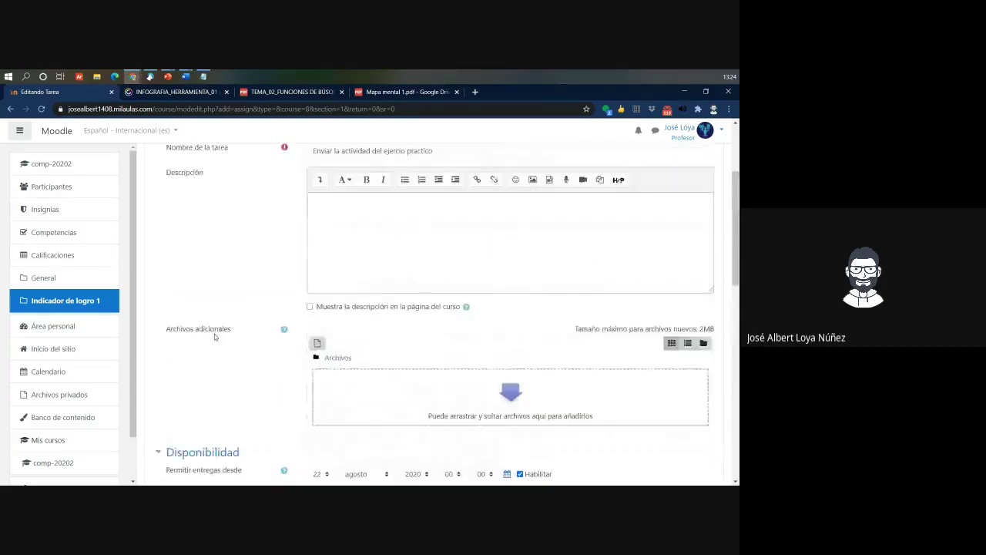
pyautogui.scroll(-2, 205, 335)
pyautogui.click(160, 404)
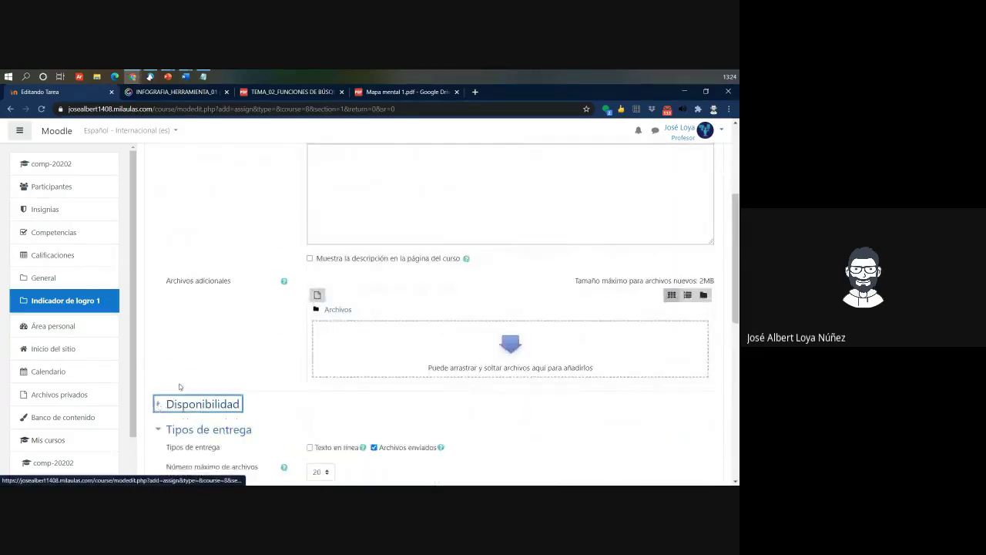
pyautogui.scroll(3, 177, 370)
pyautogui.click(161, 227)
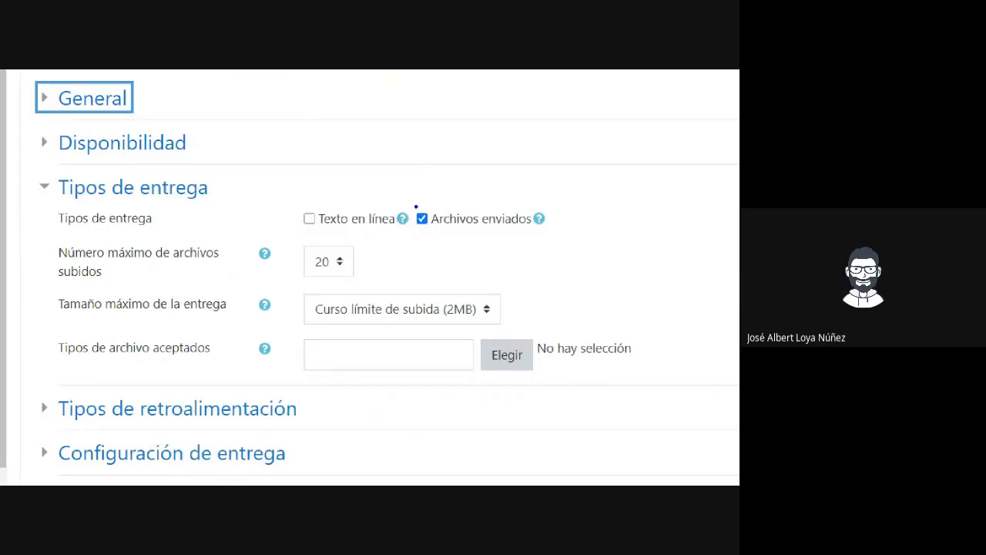
# Step: Examine the Tipos de entrega settings, annotating Archivos enviados, Tamaño máximo de la entrega and Tipos de archivo aceptados on screen
pyautogui.moveTo(414, 205)
pyautogui.mouseDown()
pyautogui.moveTo(565, 235)
pyautogui.moveTo(556, 235)
pyautogui.mouseUp()
pyautogui.moveTo(591, 165); pyautogui.dragTo(558, 218)
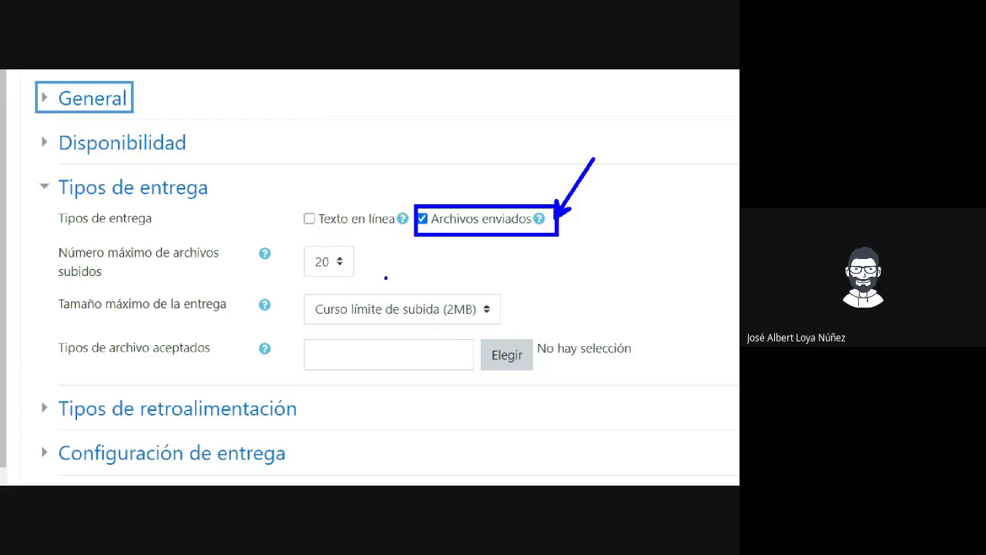
pyautogui.moveTo(501, 303); pyautogui.dragTo(579, 249)
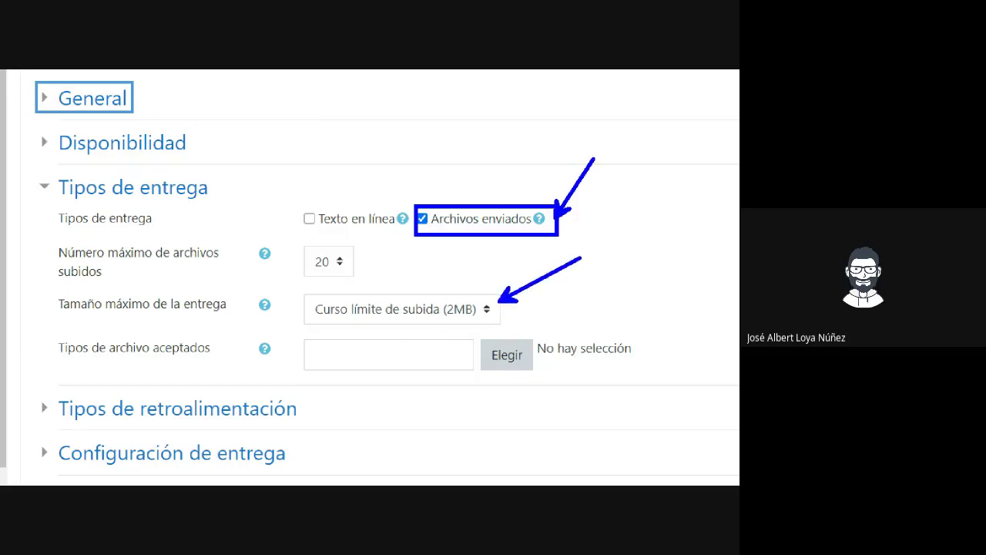
pyautogui.moveTo(279, 330)
pyautogui.mouseDown()
pyautogui.moveTo(545, 352)
pyautogui.moveTo(627, 388)
pyautogui.moveTo(669, 383)
pyautogui.mouseUp()
pyautogui.moveTo(639, 314)
pyautogui.mouseDown()
pyautogui.moveTo(639, 336)
pyautogui.moveTo(638, 264)
pyautogui.mouseUp()
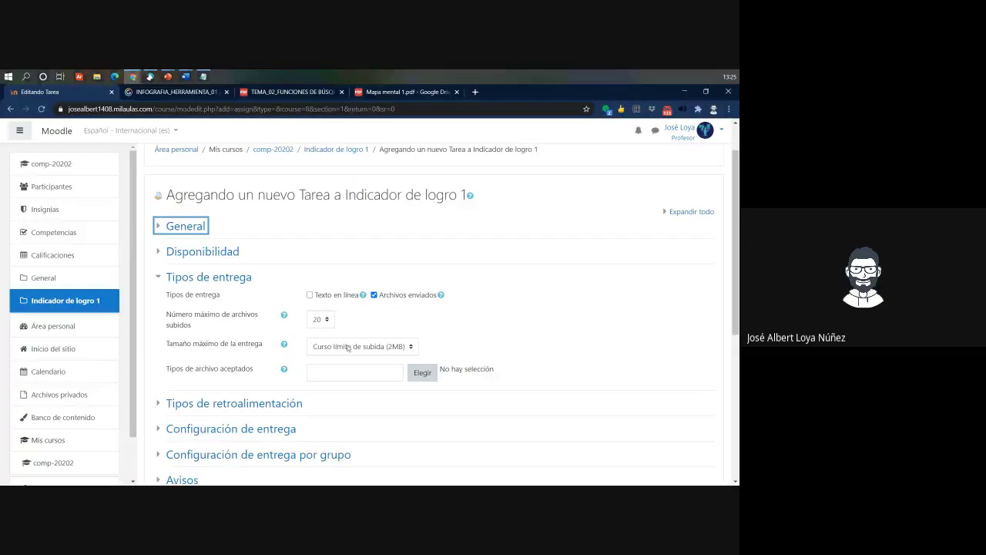
# Step: Set the Tamaño máximo de la entrega to 2MB and restrict the accepted file types to Archivos de hoja de cálculo
pyautogui.click(349, 348)
pyautogui.click(389, 372)
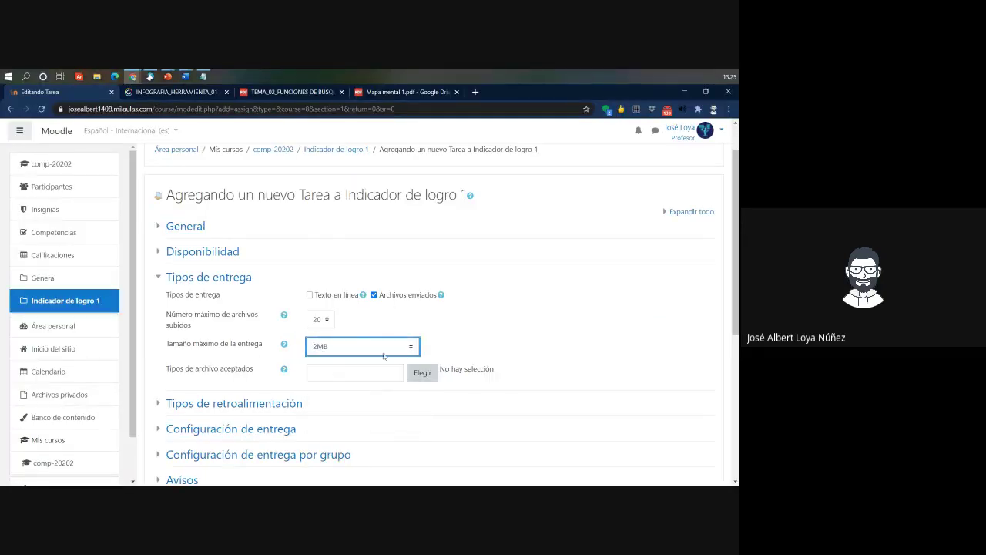
pyautogui.click(422, 378)
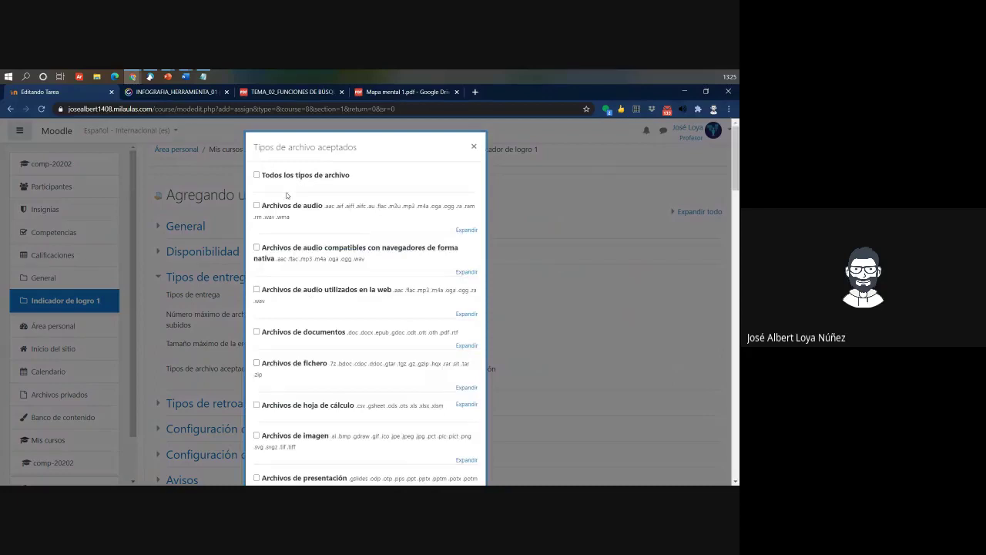
pyautogui.scroll(-1, 308, 274)
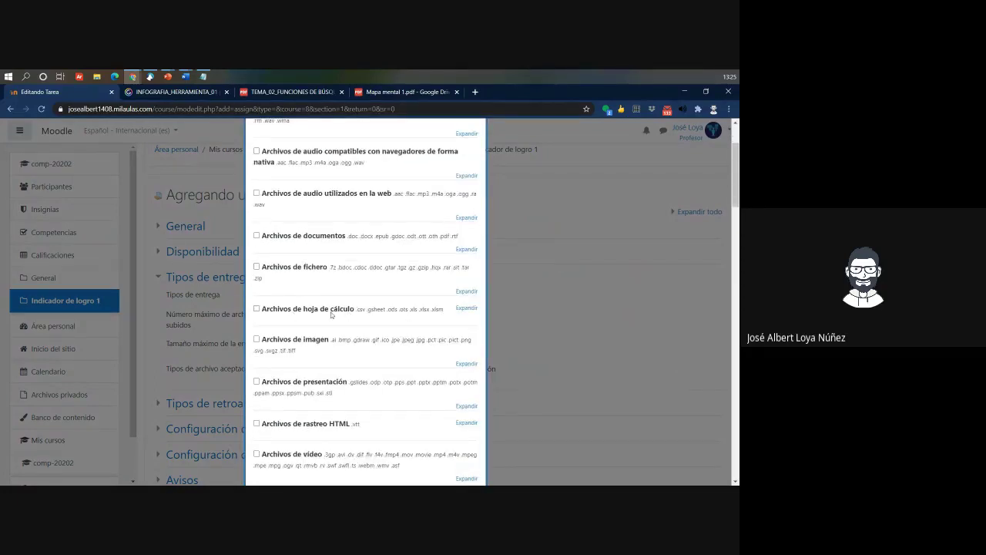
pyautogui.click(257, 308)
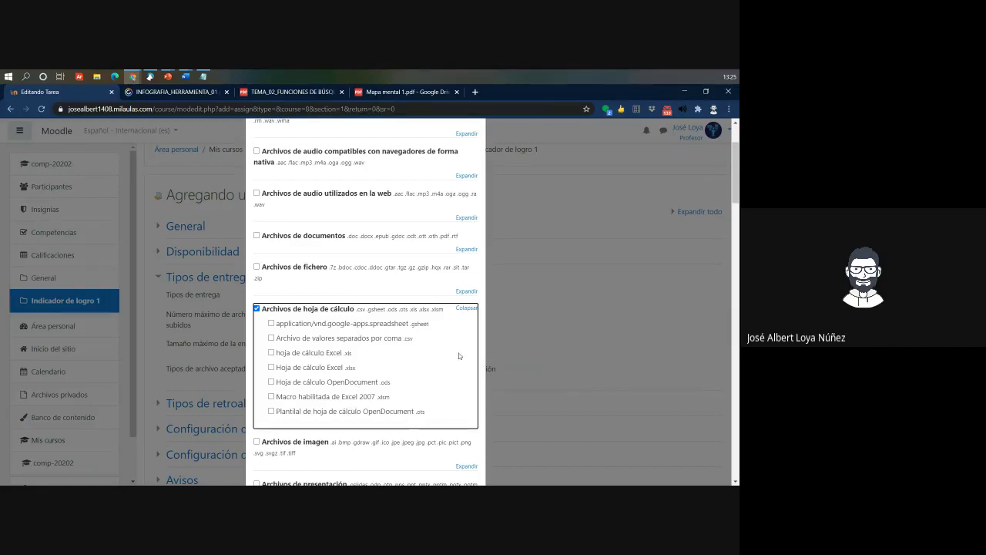
pyautogui.scroll(-8, 399, 365)
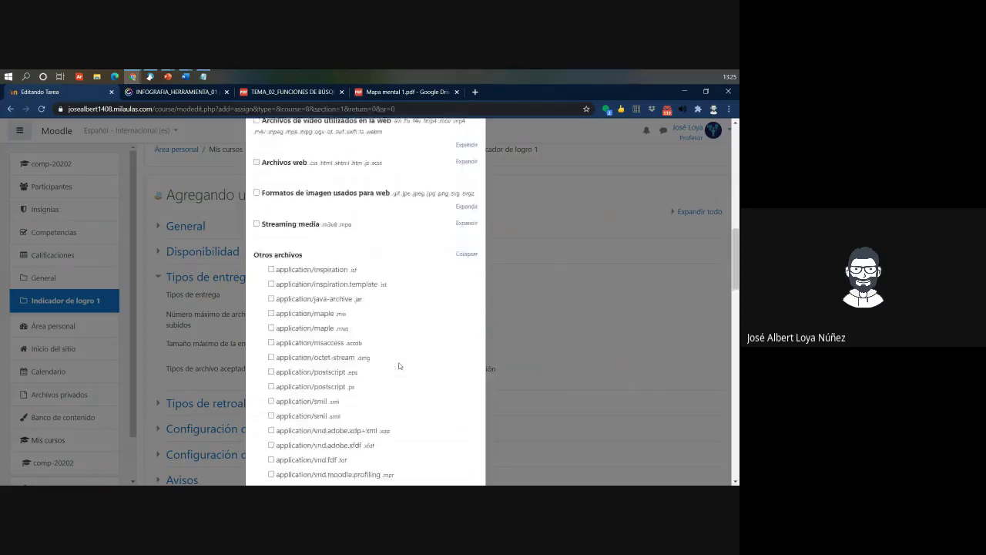
pyautogui.scroll(-15, 399, 365)
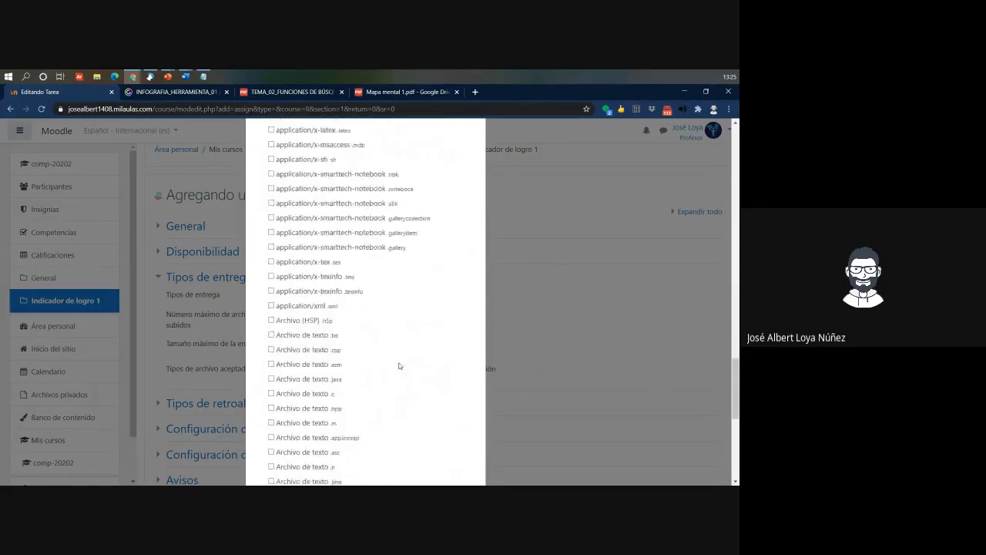
pyautogui.scroll(-10, 399, 365)
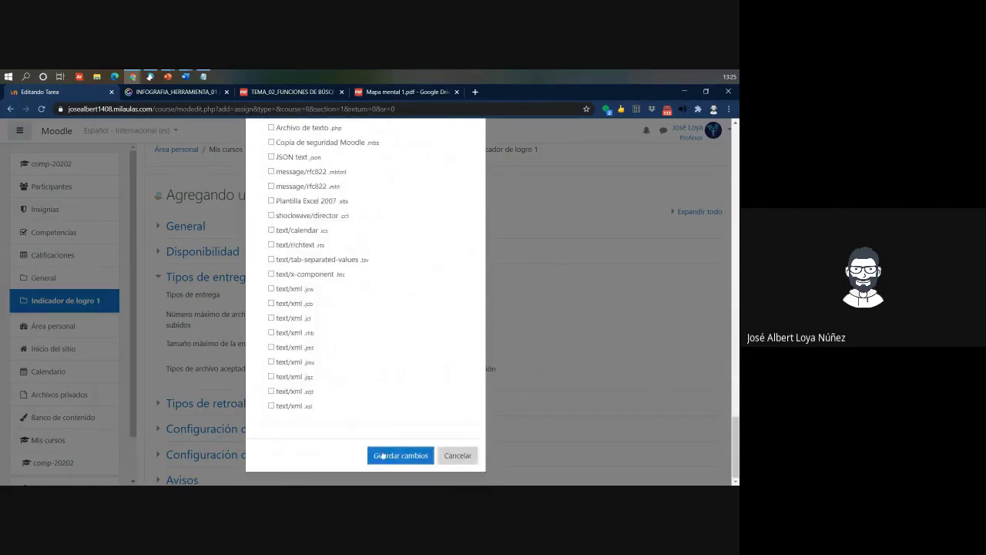
pyautogui.click(384, 456)
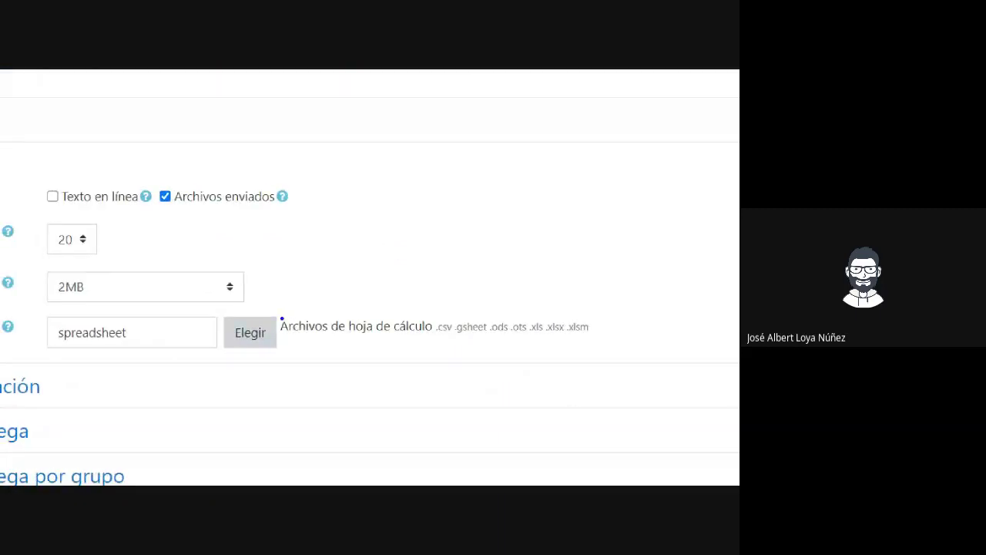
pyautogui.moveTo(282, 319)
pyautogui.mouseDown()
pyautogui.moveTo(432, 365)
pyautogui.moveTo(605, 365)
pyautogui.moveTo(605, 341)
pyautogui.moveTo(662, 402)
pyautogui.mouseUp()
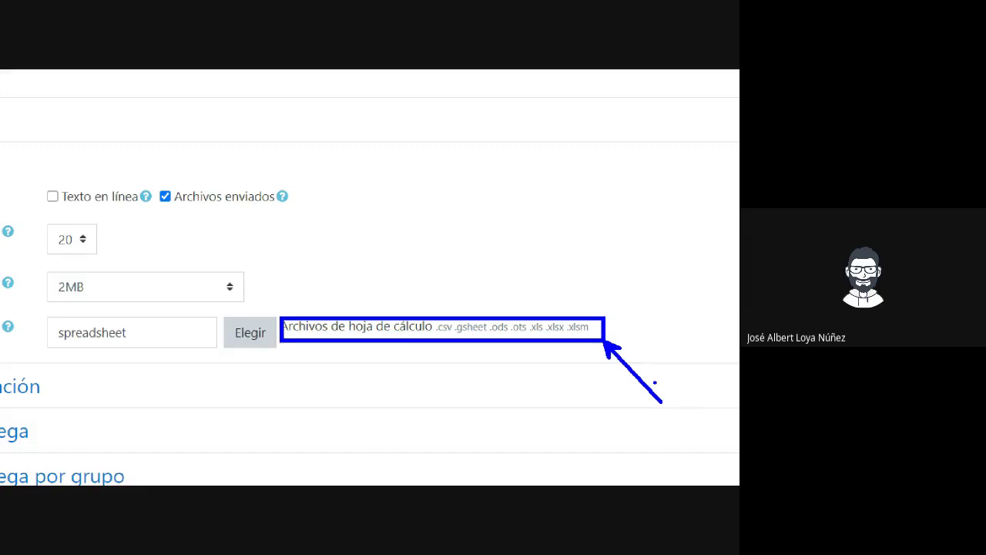
# Step: Try the Texto en línea submission type and turn it back off
pyautogui.click(53, 196)
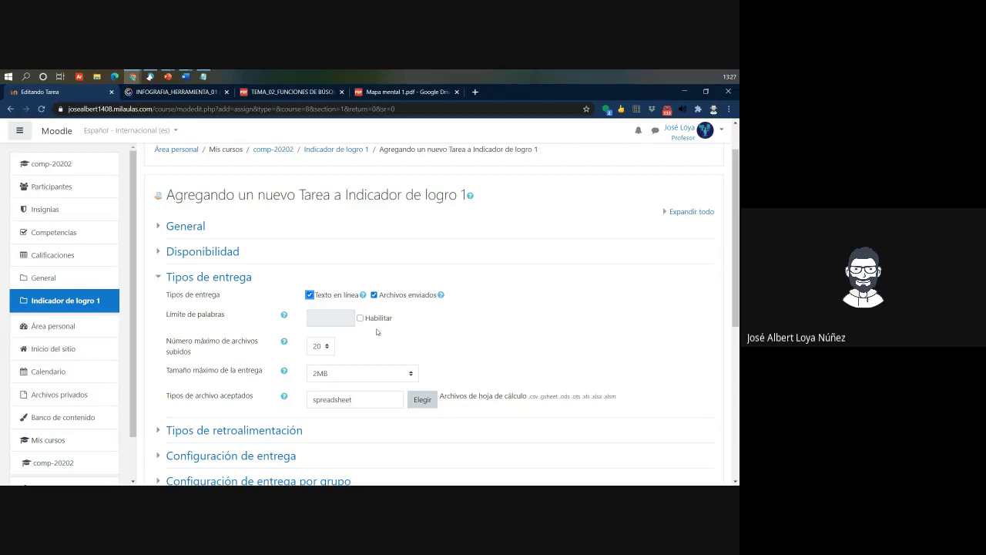
pyautogui.click(311, 295)
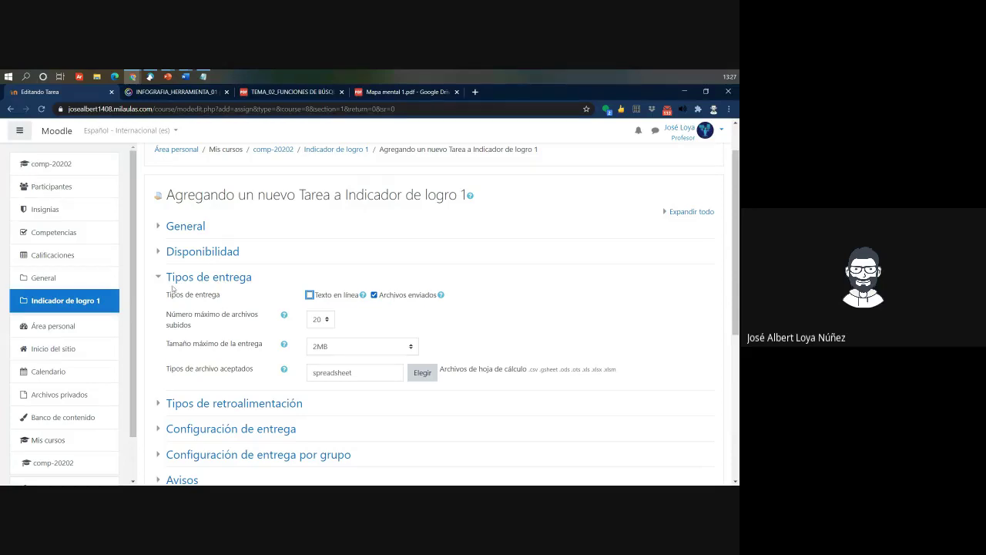
# Step: Collapse Tipos de entrega and look over the Tipos de retroalimentación options
pyautogui.click(159, 278)
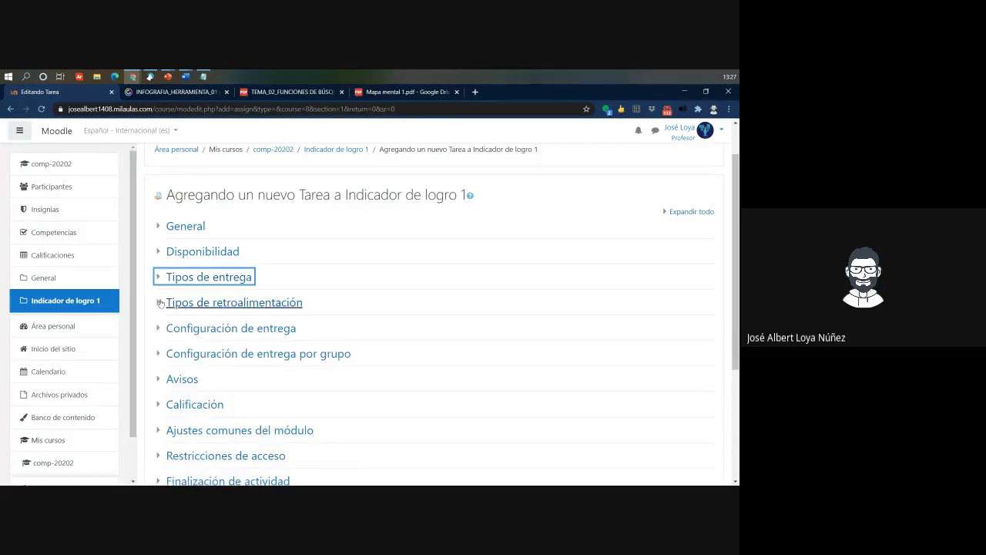
pyautogui.click(162, 303)
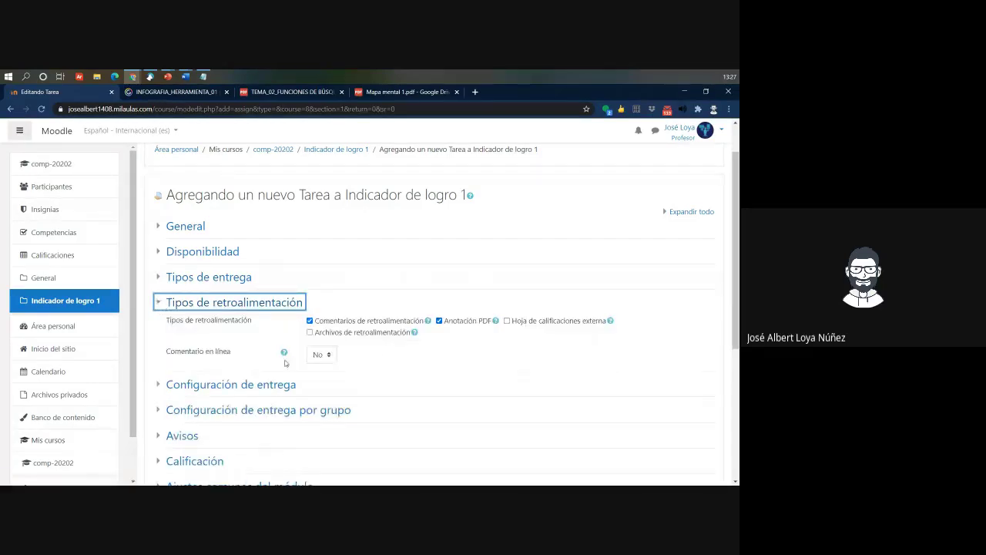
pyautogui.click(156, 302)
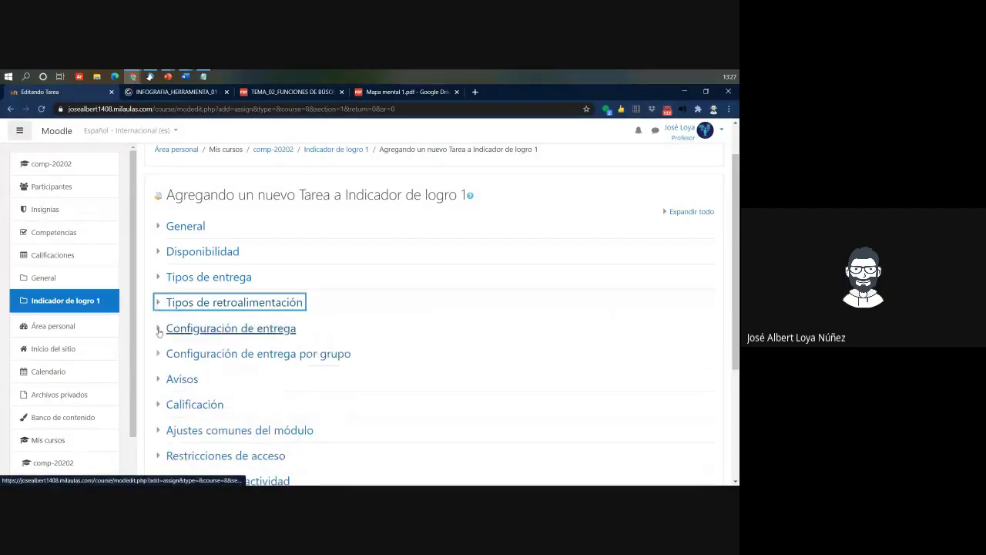
# Step: Expand the Calificación section and annotate Puntuación máxima and Método de calificación on screen, writing 20 beside them
pyautogui.scroll(-2, 159, 332)
pyautogui.click(171, 307)
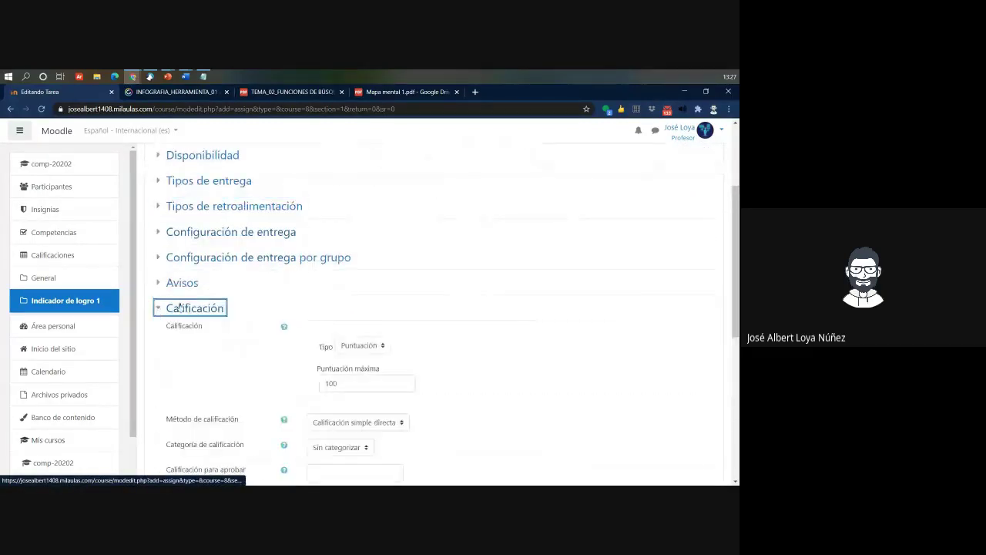
pyautogui.scroll(-1, 372, 377)
pyautogui.scroll(-2, 306, 301)
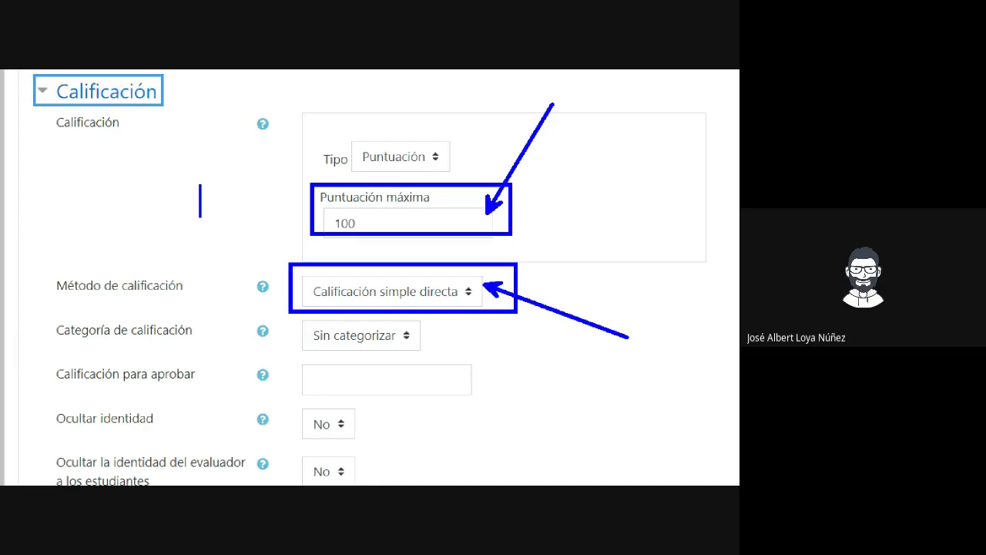
pyautogui.write('20')
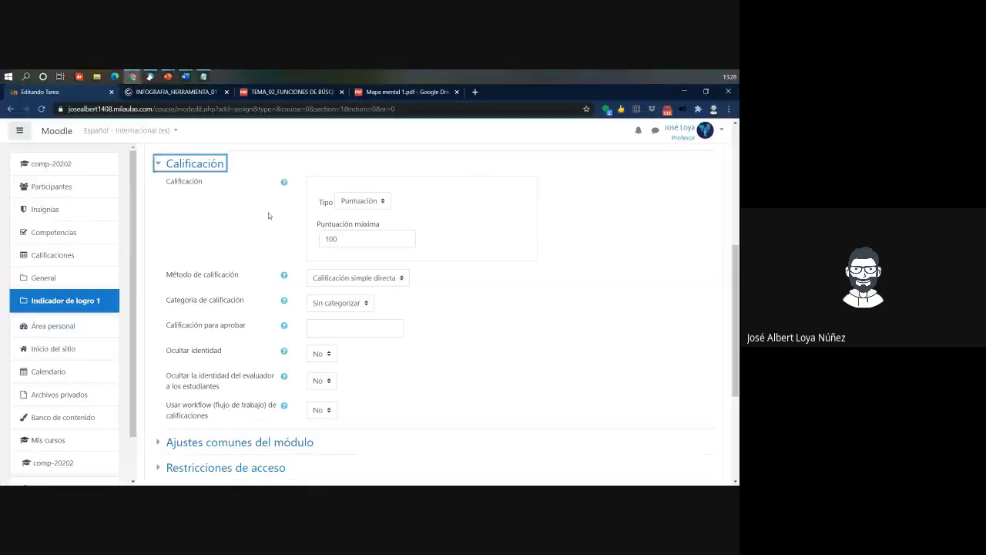
# Step: Examine the Método de calificación options, framing Guía de evaluación and Rúbrica on screen, and keep Calificación simple directa
pyautogui.click(444, 291)
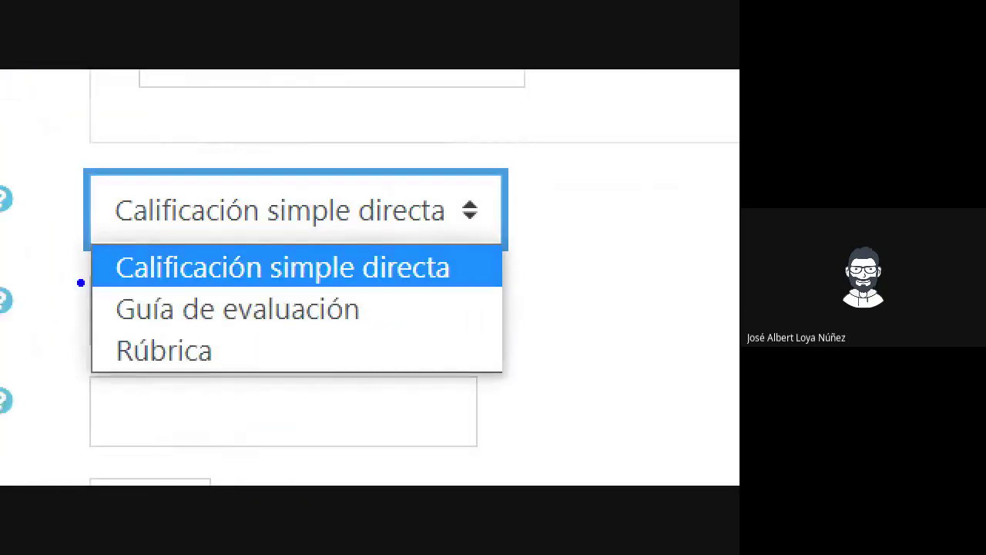
pyautogui.moveTo(80, 283)
pyautogui.mouseDown()
pyautogui.moveTo(110, 306)
pyautogui.moveTo(704, 319)
pyautogui.moveTo(612, 340)
pyautogui.moveTo(614, 331)
pyautogui.mouseUp()
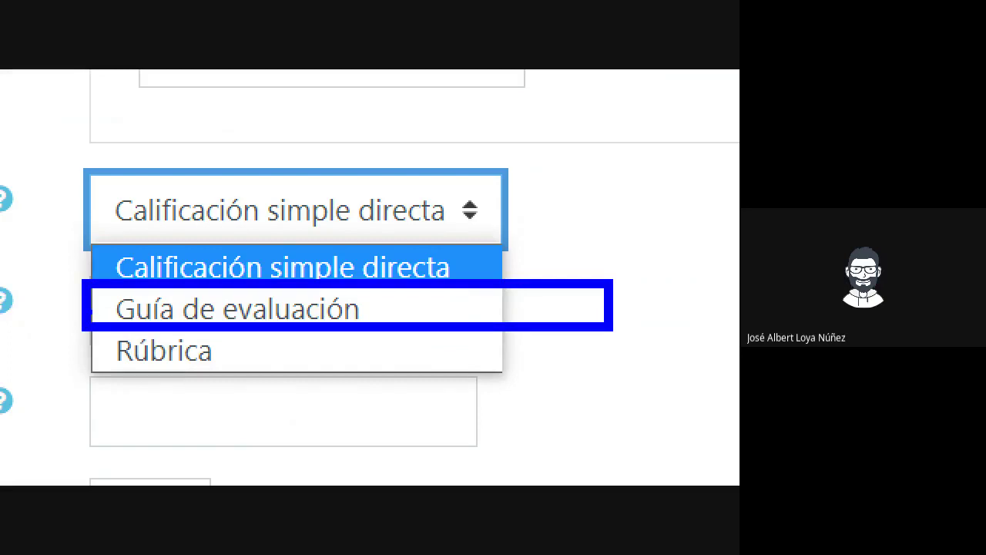
pyautogui.moveTo(84, 311)
pyautogui.mouseDown()
pyautogui.moveTo(738, 381)
pyautogui.moveTo(596, 364)
pyautogui.mouseUp()
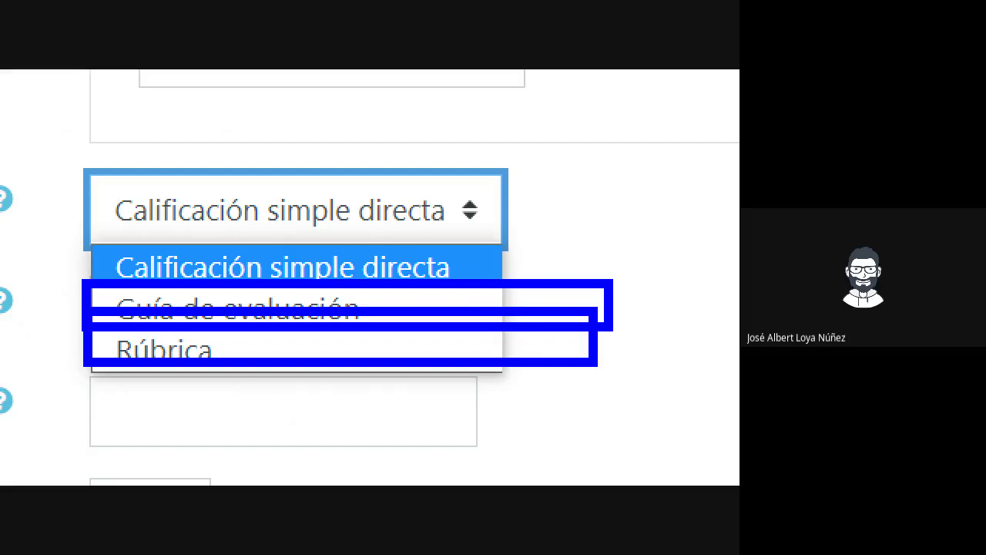
pyautogui.click(316, 268)
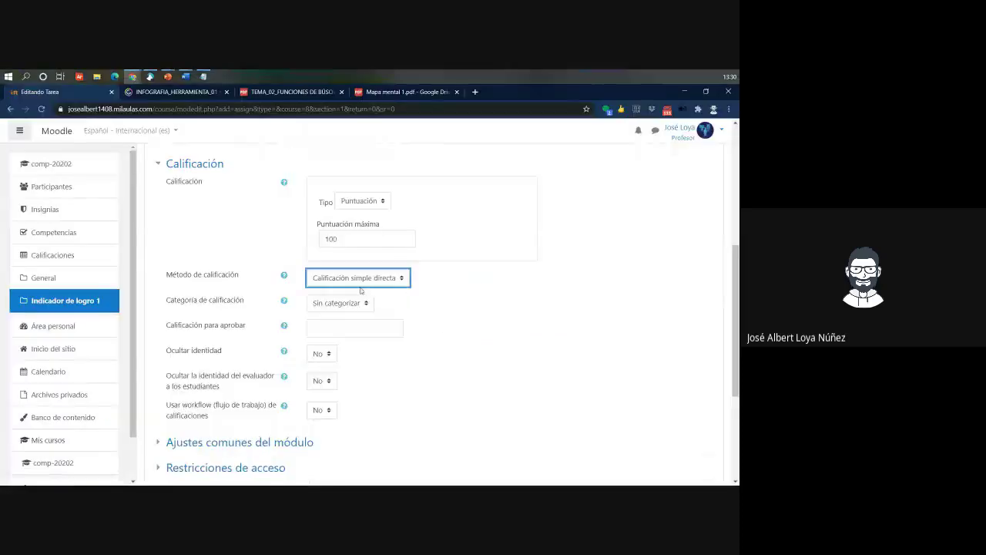
pyautogui.click(360, 289)
pyautogui.click(345, 286)
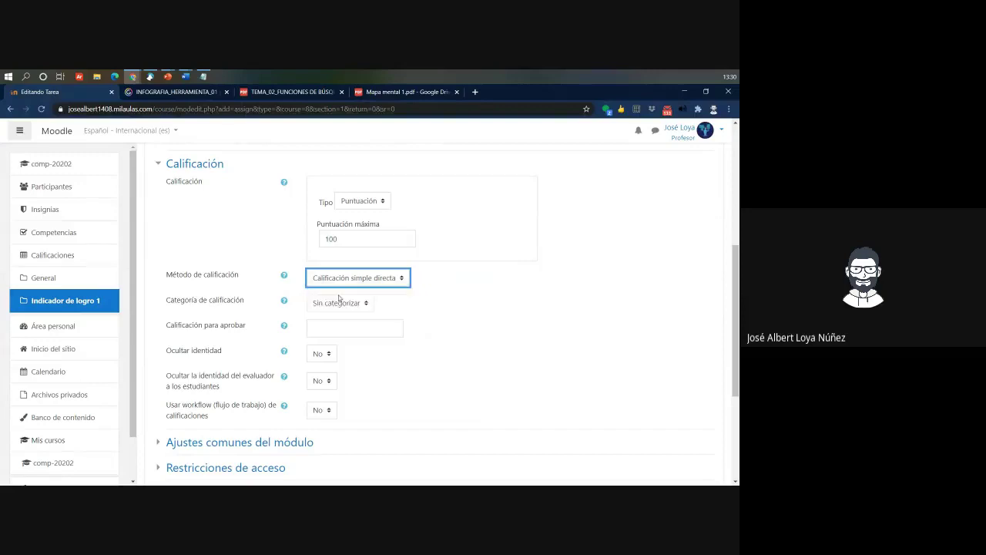
# Step: Set Puntuación máxima to 20 and choose Rúbrica as the Método de calificación
pyautogui.click(445, 290)
pyautogui.click(401, 283)
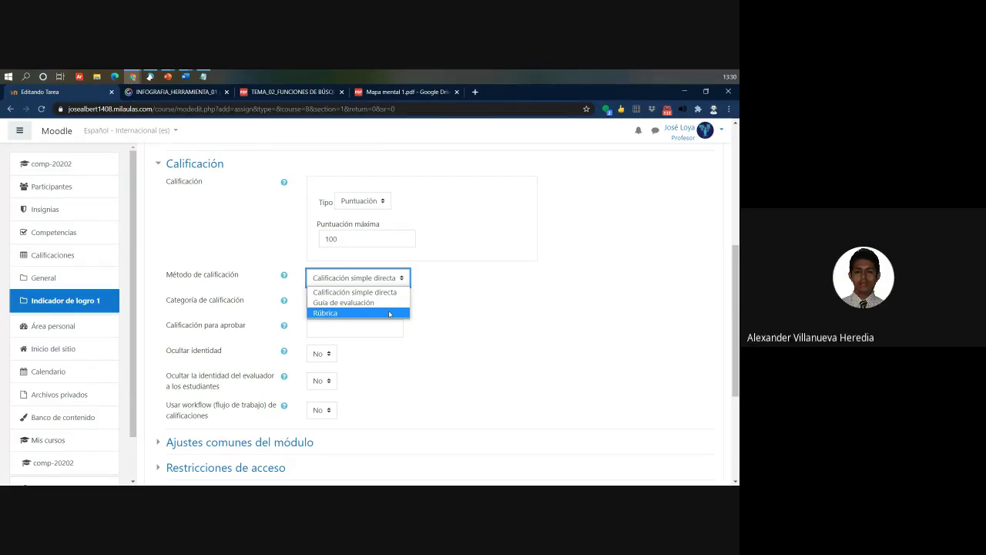
pyautogui.click(362, 240)
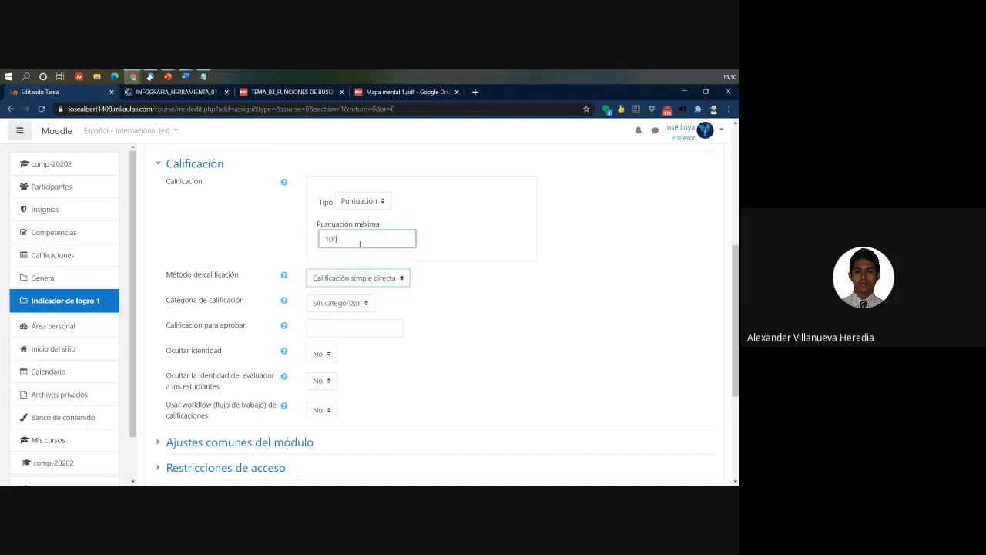
pyautogui.moveTo(346, 242); pyautogui.dragTo(224, 241)
pyautogui.write('20')
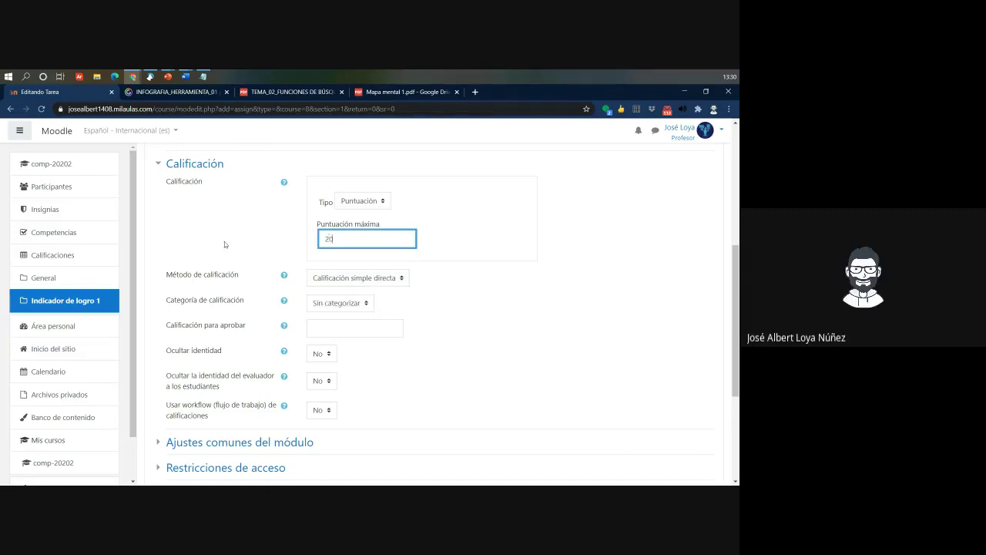
pyautogui.click(353, 282)
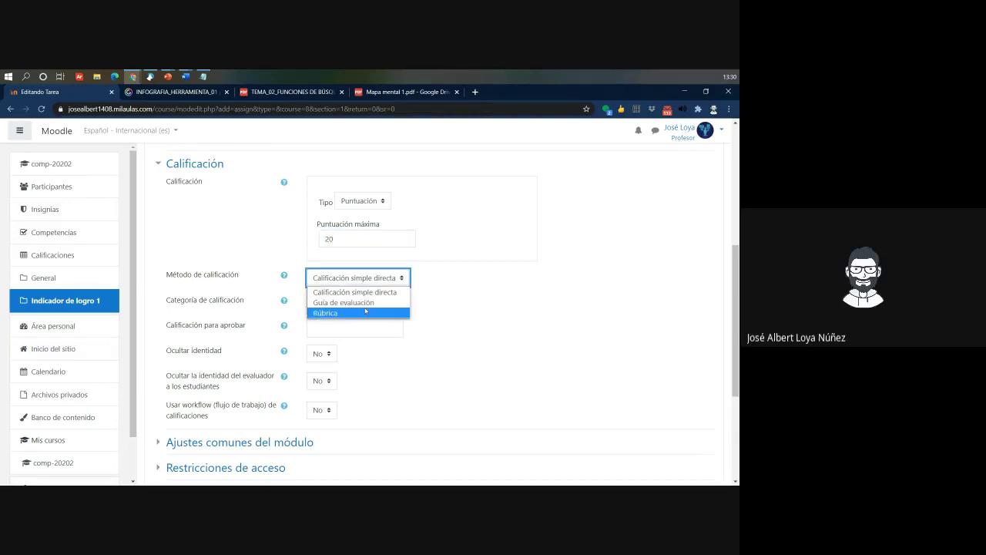
pyautogui.click(351, 311)
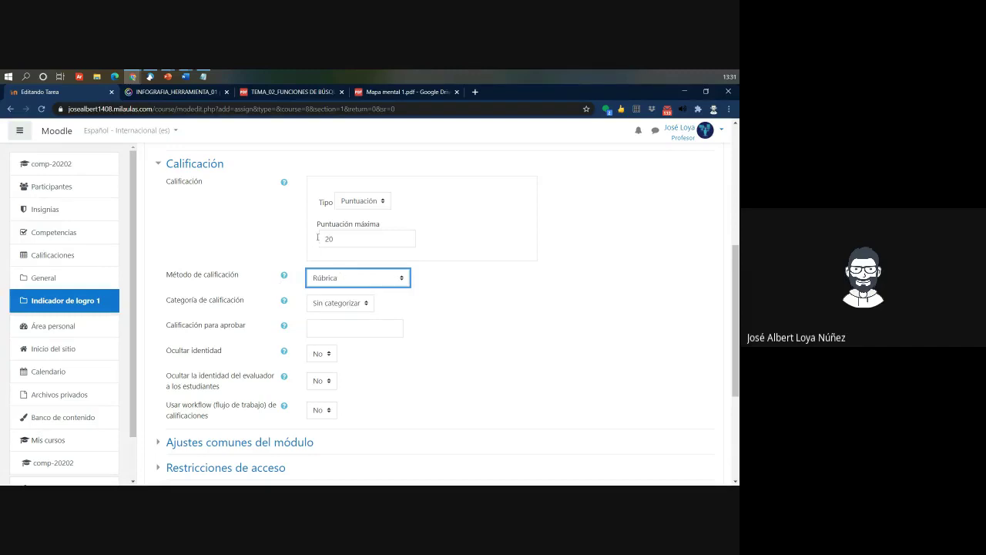
# Step: Zoom in on Puntuación máxima, frame it on screen with a box and arrow, circle the 20, and exit the annotation
pyautogui.moveTo(316, 224); pyautogui.dragTo(425, 226)
pyautogui.click(344, 257)
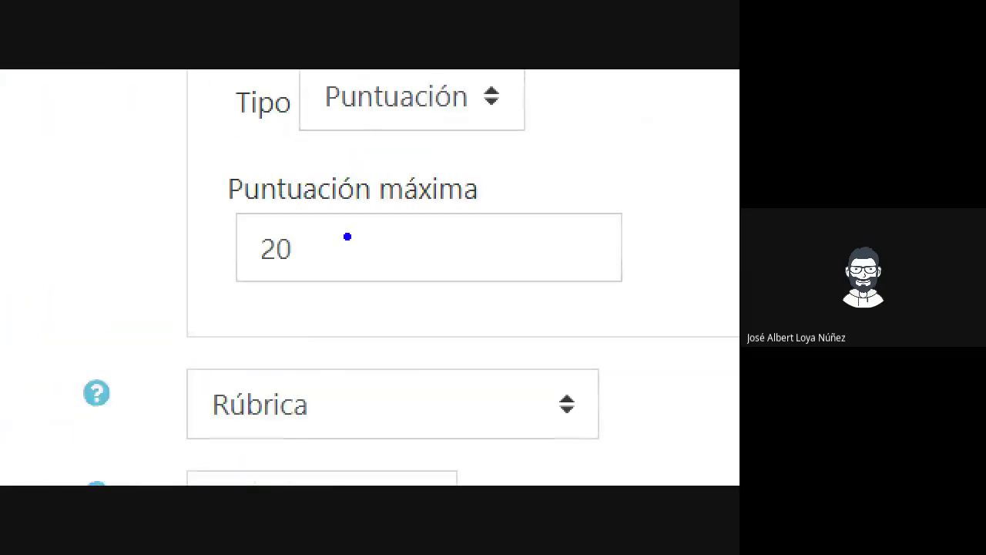
pyautogui.moveTo(223, 161); pyautogui.dragTo(697, 318)
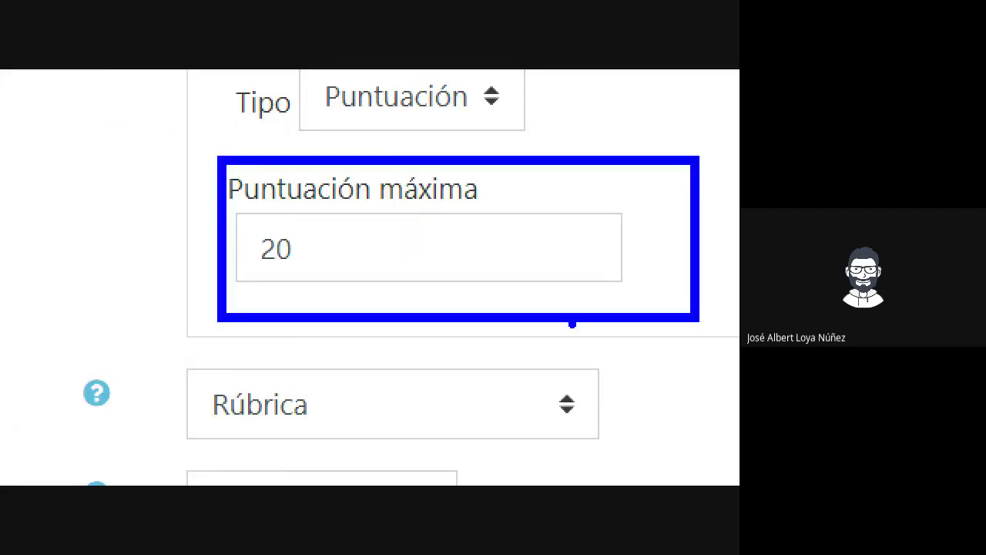
pyautogui.moveTo(432, 312); pyautogui.dragTo(531, 413)
pyautogui.moveTo(263, 225)
pyautogui.mouseDown()
pyautogui.moveTo(254, 238)
pyautogui.moveTo(337, 245)
pyautogui.moveTo(240, 225)
pyautogui.mouseUp()
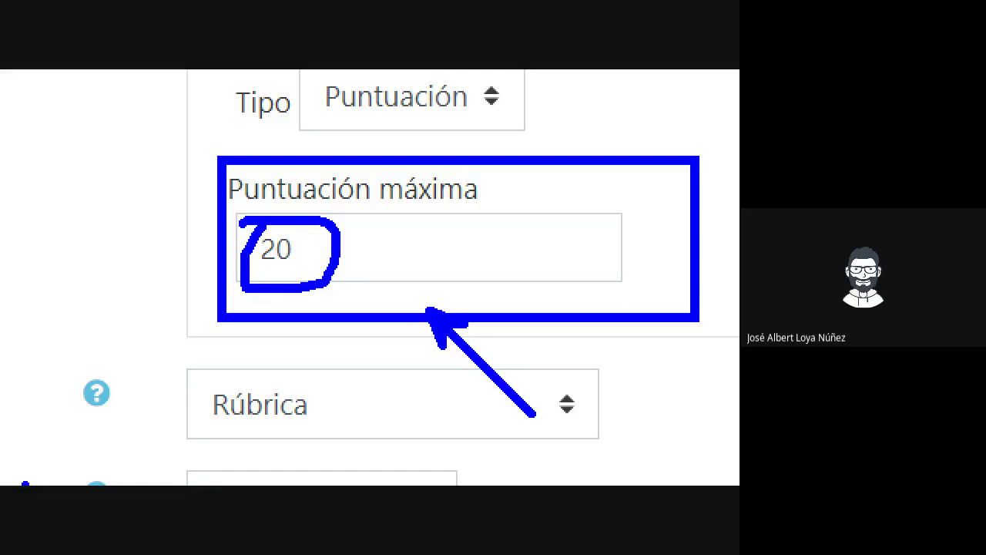
pyautogui.press('Escape')
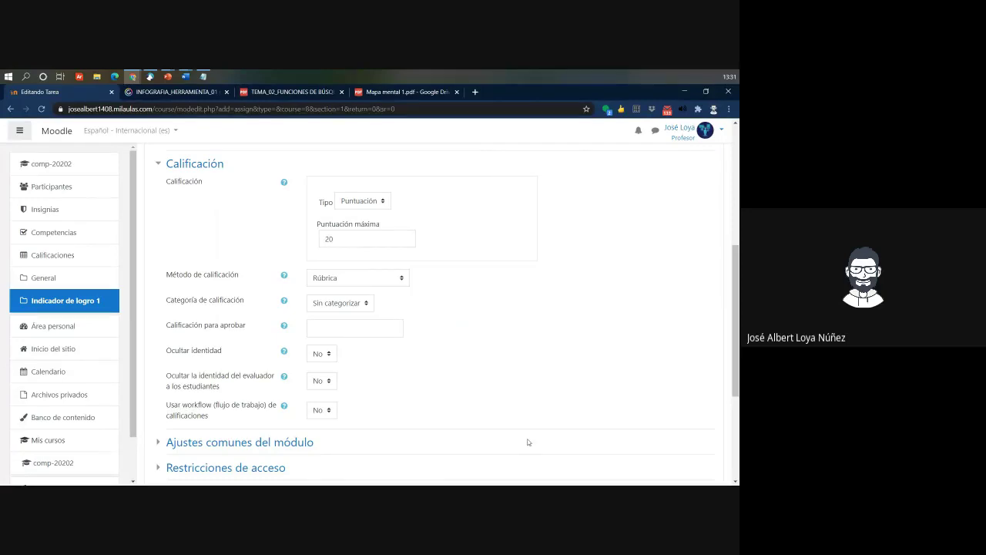
# Step: Look over the collapsed sections of the Tarea form, then save the changes and display the activity
pyautogui.press('Tab')
pyautogui.scroll(-3, 422, 401)
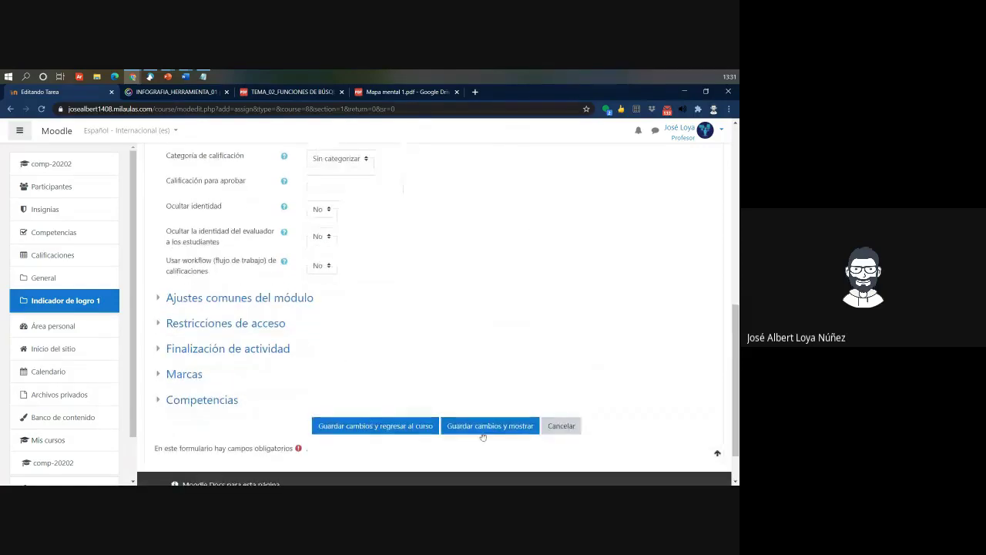
pyautogui.scroll(5, 317, 345)
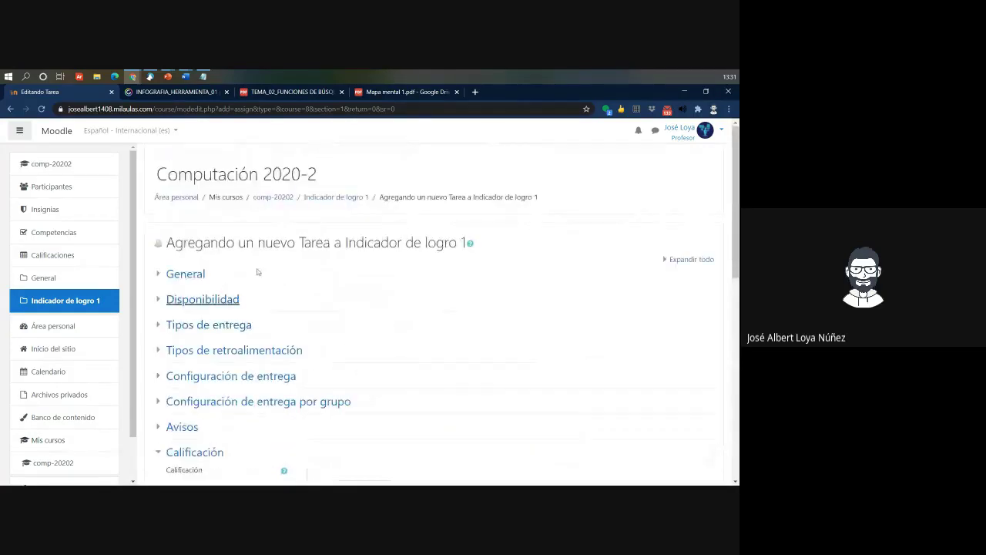
pyautogui.scroll(-10, 311, 370)
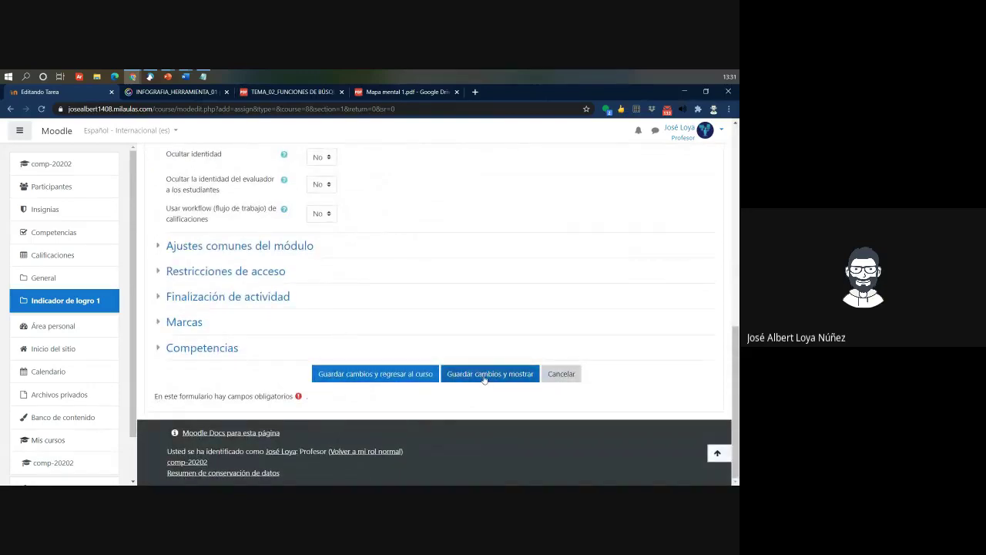
pyautogui.click(484, 379)
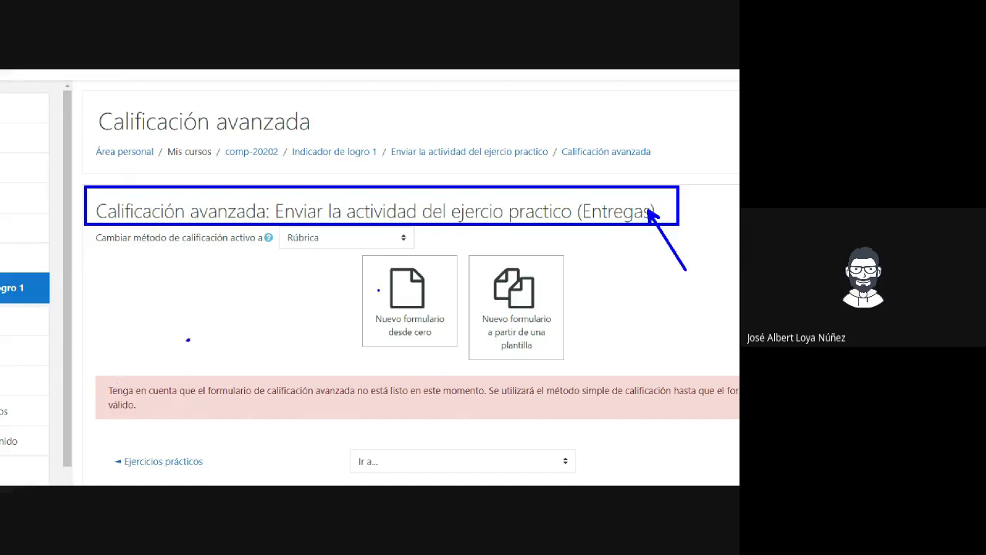
# Step: Mark Nuevo formulario desde cero with an arrow, open that blank rubric form, and point an arrow at its Descripción box
pyautogui.moveTo(187, 339)
pyautogui.mouseDown()
pyautogui.moveTo(429, 285)
pyautogui.moveTo(379, 291)
pyautogui.mouseUp()
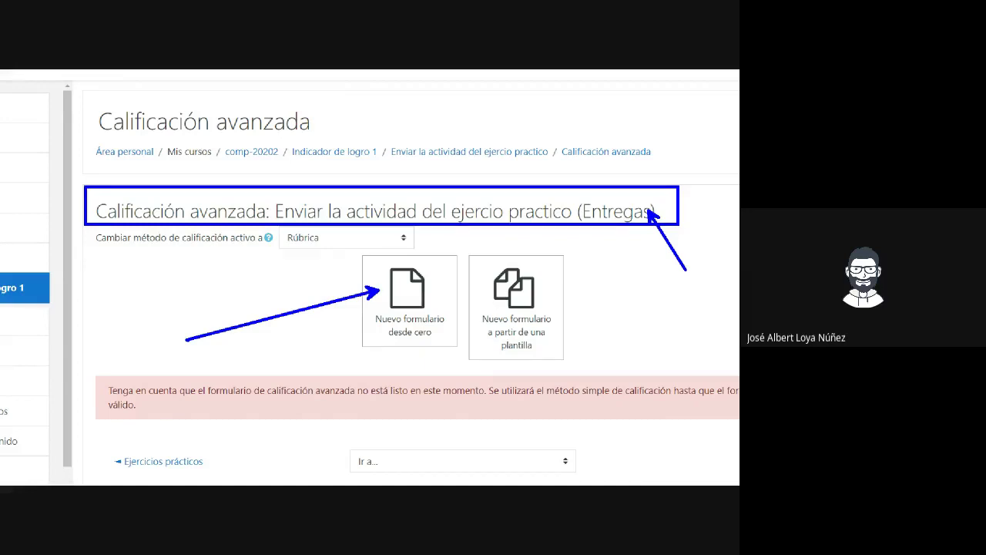
pyautogui.click(392, 290)
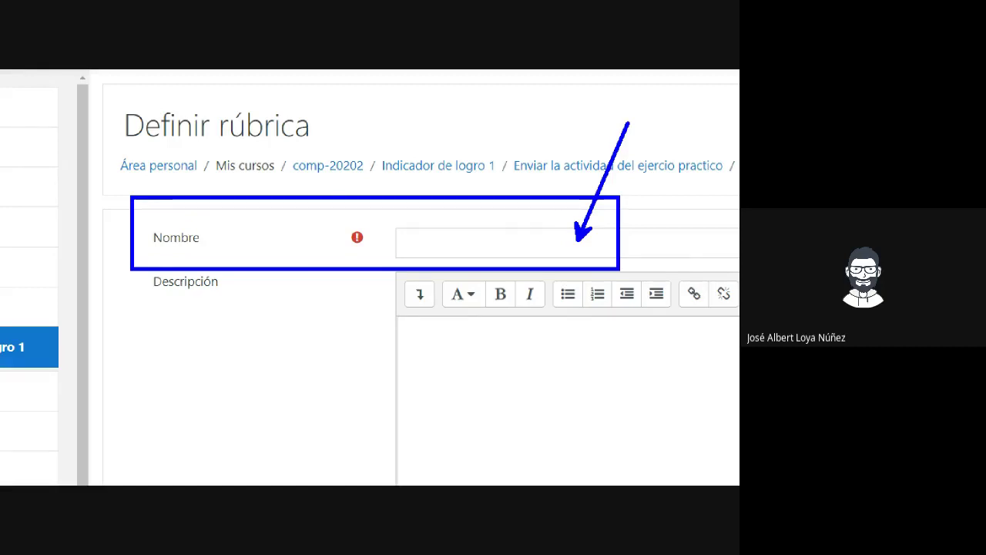
pyautogui.click(364, 308)
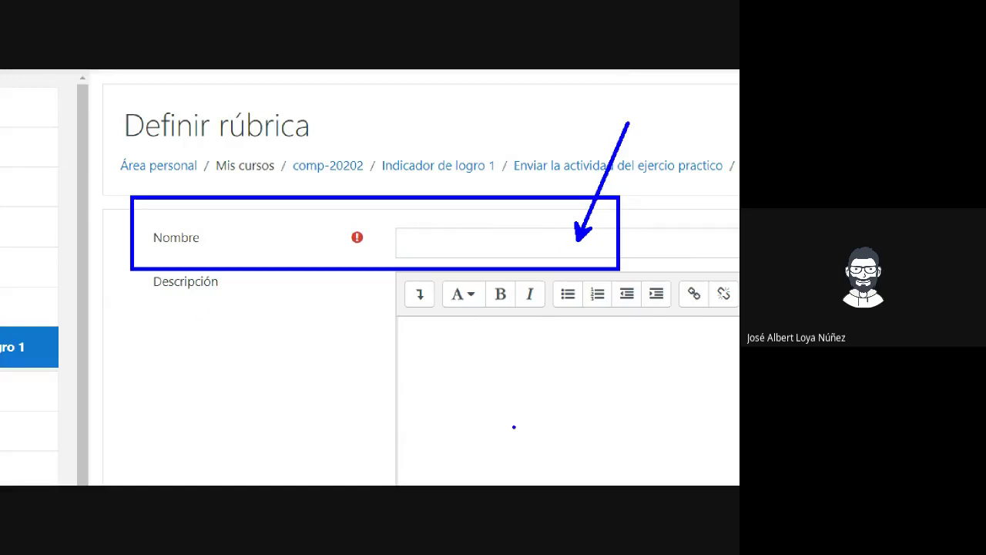
pyautogui.moveTo(208, 334); pyautogui.dragTo(429, 392)
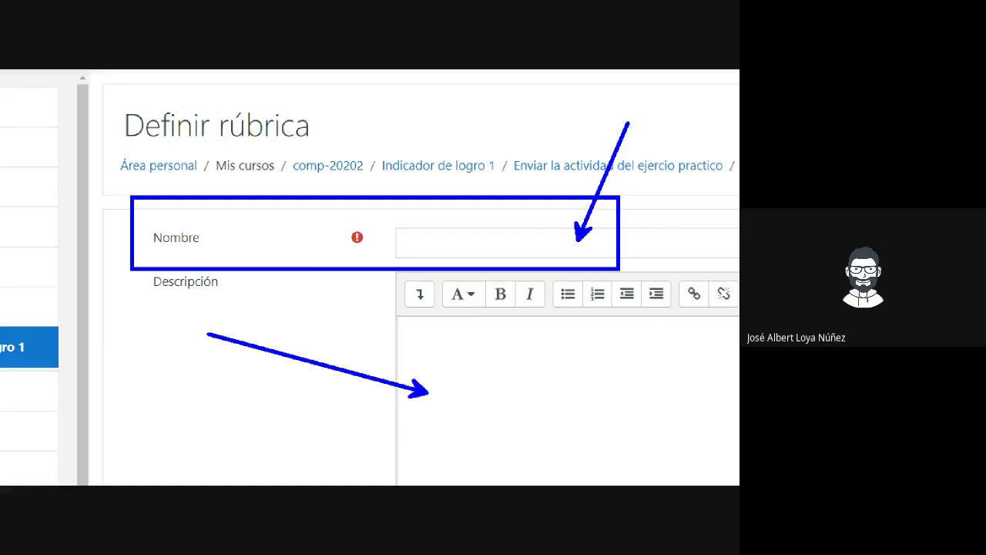
# Step: Switch to the Caso práctico N.º 04 PDF and copy the criterion name Calidad del contenido virtualizado from its rubric table
pyautogui.scroll(-3, 257, 275)
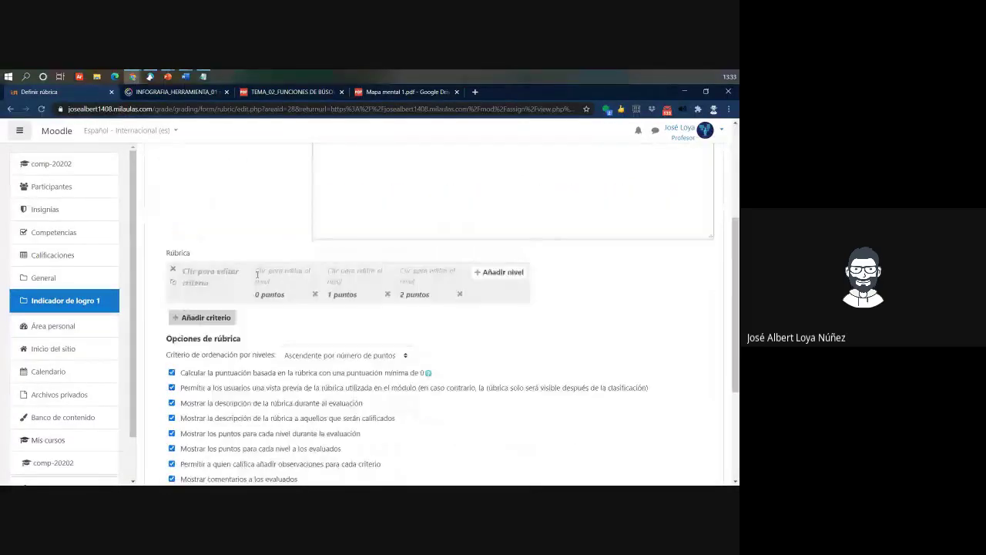
pyautogui.scroll(-1, 257, 275)
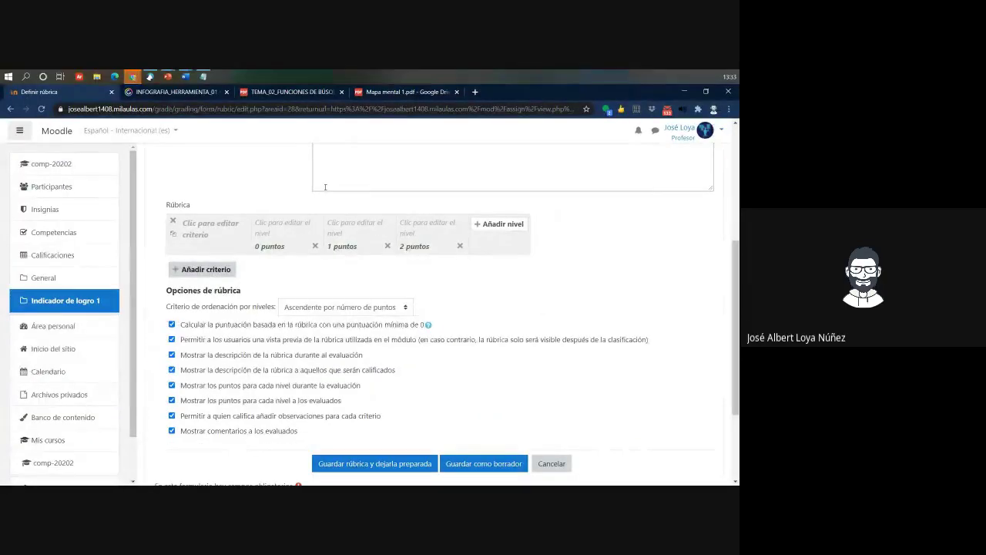
pyautogui.hotkey('alt', 'Tab')
pyautogui.scroll(-10, 573, 277)
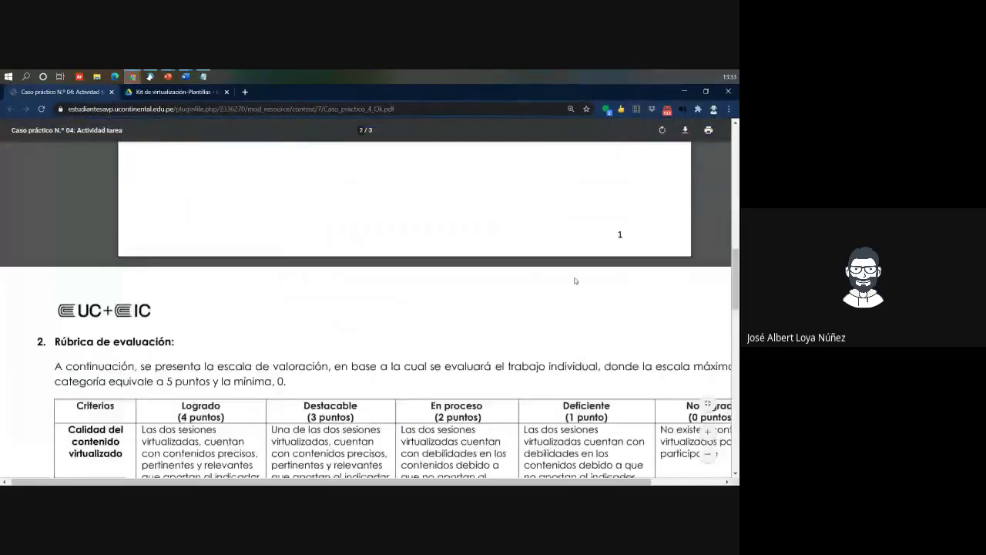
pyautogui.scroll(3, 574, 277)
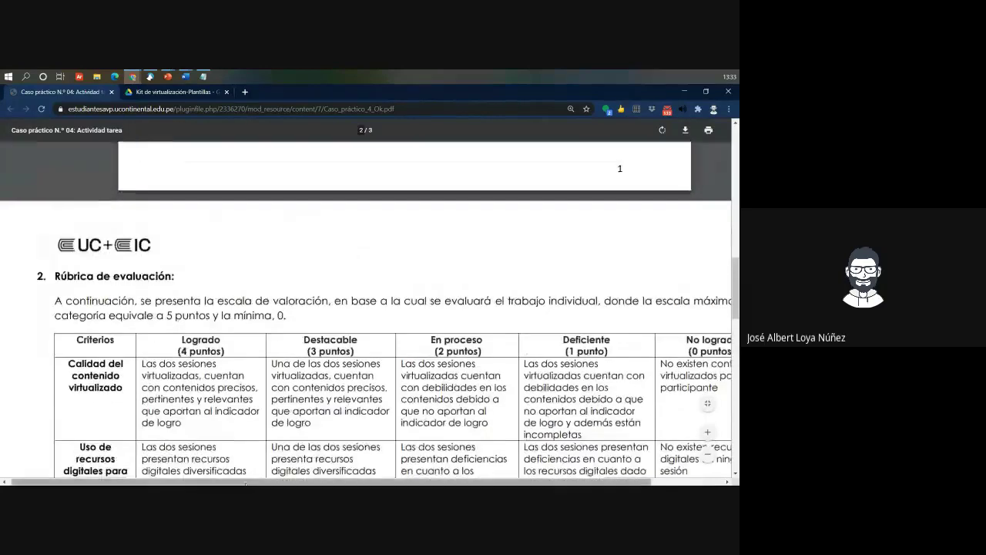
pyautogui.moveTo(256, 479); pyautogui.dragTo(310, 479)
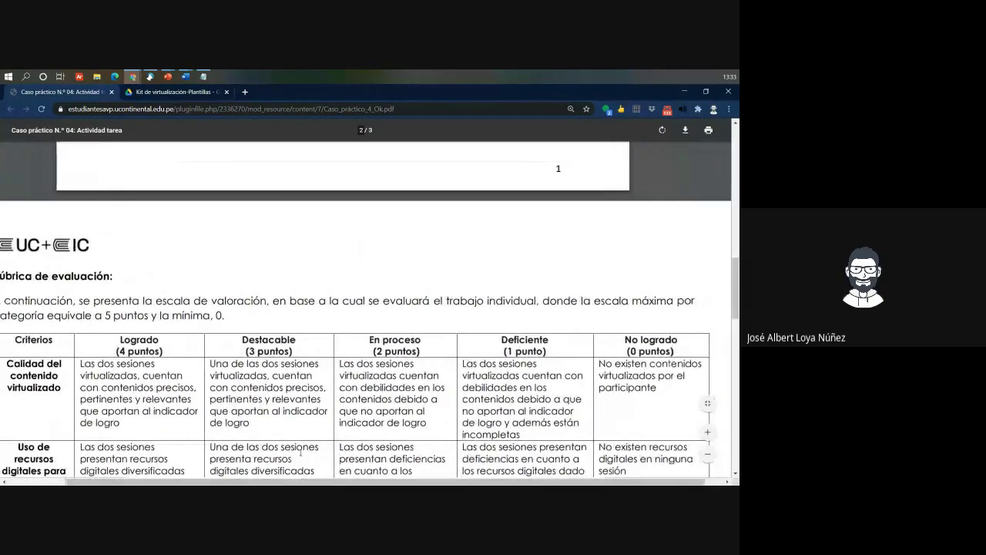
pyautogui.scroll(-3, 304, 420)
pyautogui.scroll(-2, 304, 420)
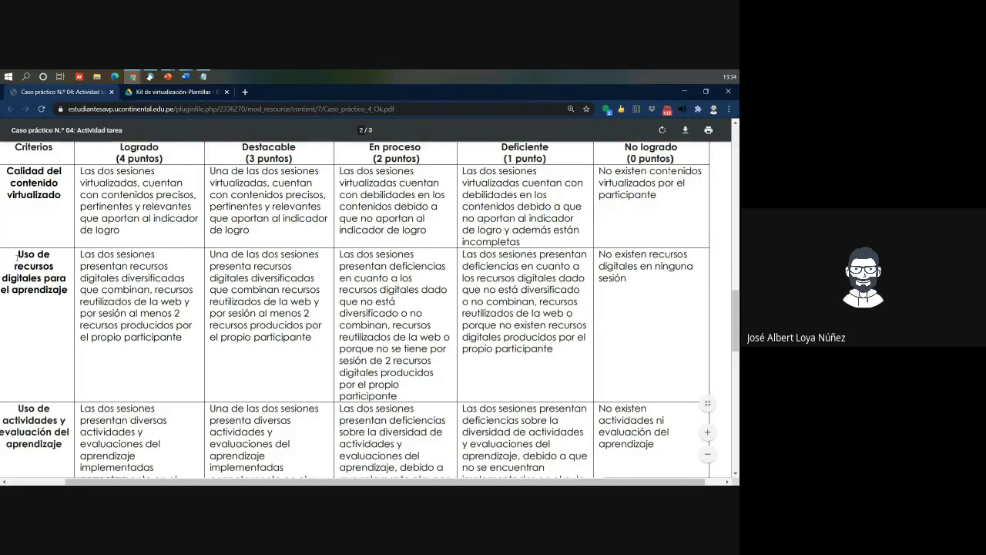
pyautogui.moveTo(7, 170); pyautogui.dragTo(62, 195)
pyautogui.hotkey('ctrl', 'c')
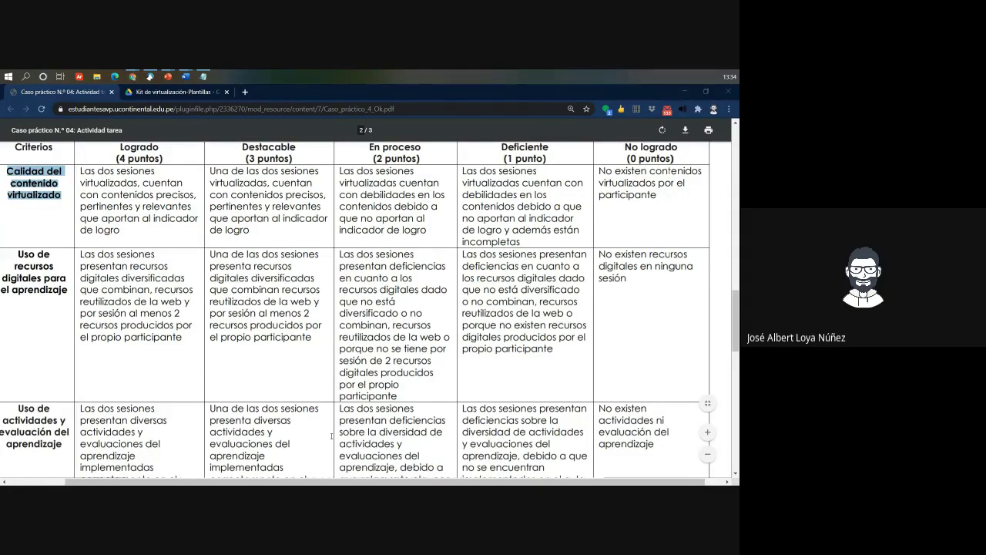
# Step: Return to the Definir rúbrica page in Moodle and paste Calidad del contenido virtualizado as the first criterion
pyautogui.hotkey('alt', 'Tab')
pyautogui.scroll(10, 177, 196)
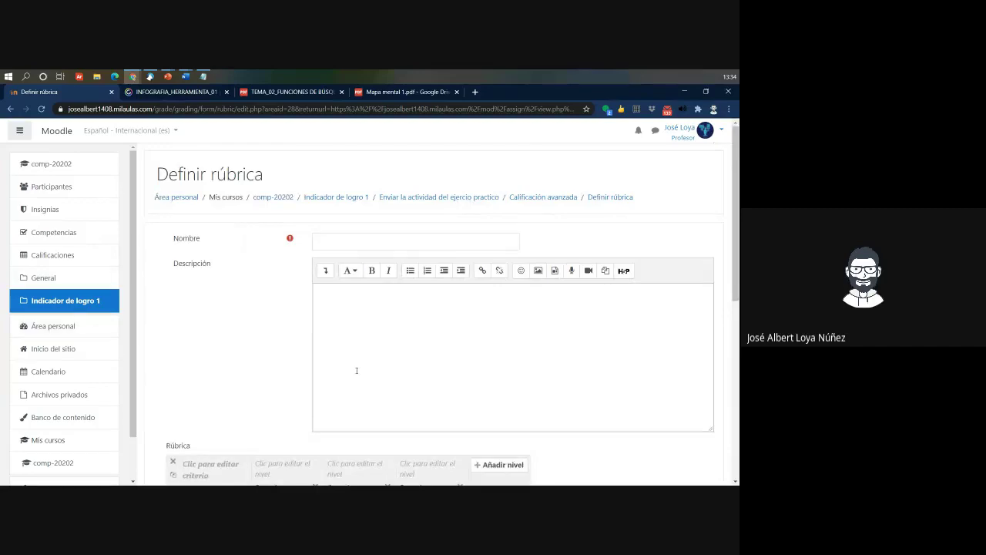
pyautogui.scroll(-3, 331, 377)
pyautogui.scroll(3, 312, 392)
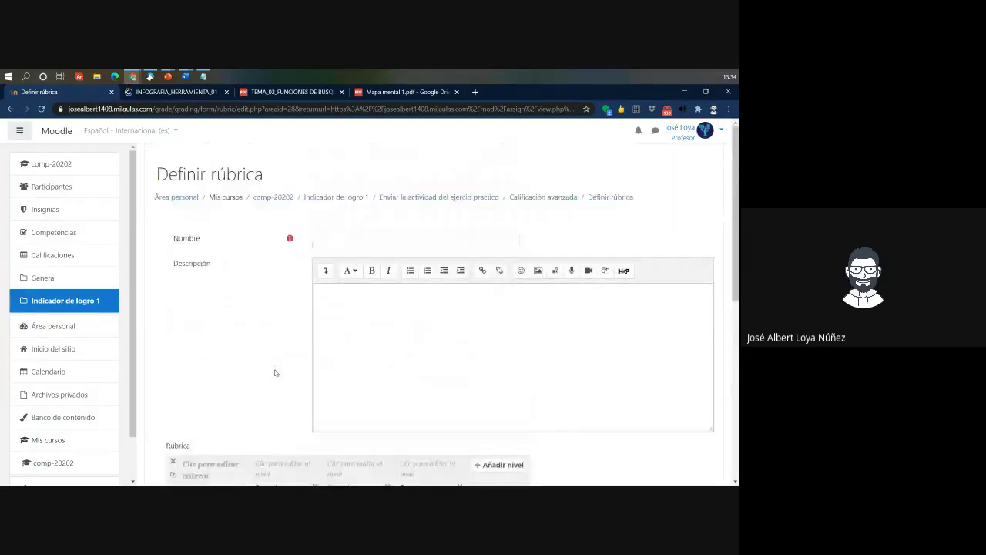
pyautogui.scroll(-2, 275, 373)
pyautogui.scroll(-1, 275, 373)
pyautogui.click(197, 328)
pyautogui.hotkey('ctrl', 'v')
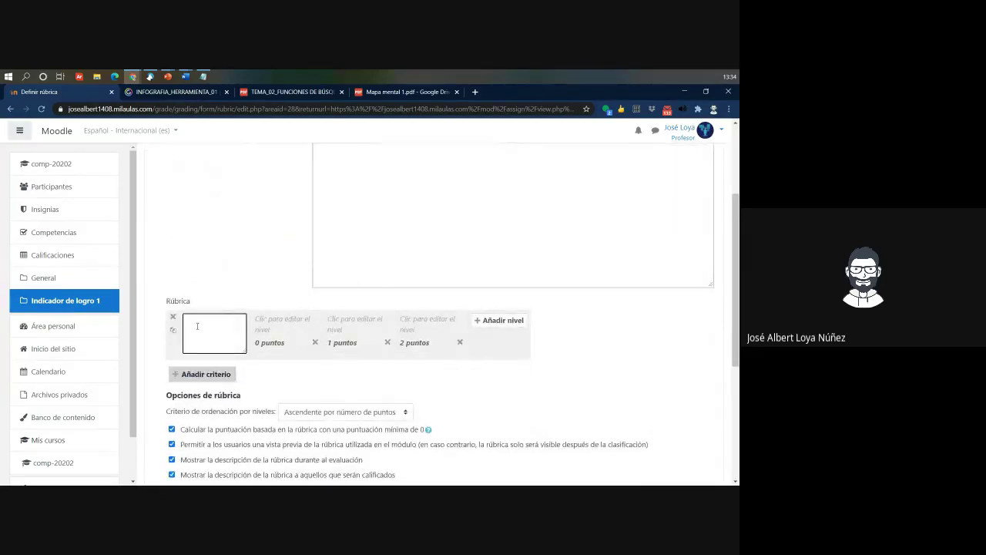
pyautogui.click(236, 275)
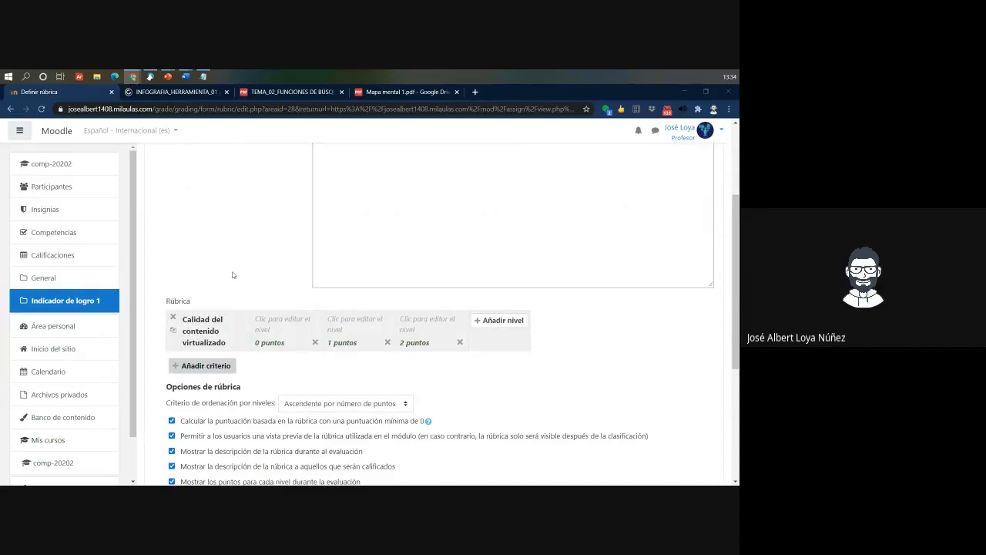
# Step: Switch to the PDF and copy the full Logrado (4 puntos) description of the Calidad del contenido virtualizado criterion
pyautogui.hotkey('alt', 'Tab')
pyautogui.moveTo(120, 194); pyautogui.dragTo(96, 170)
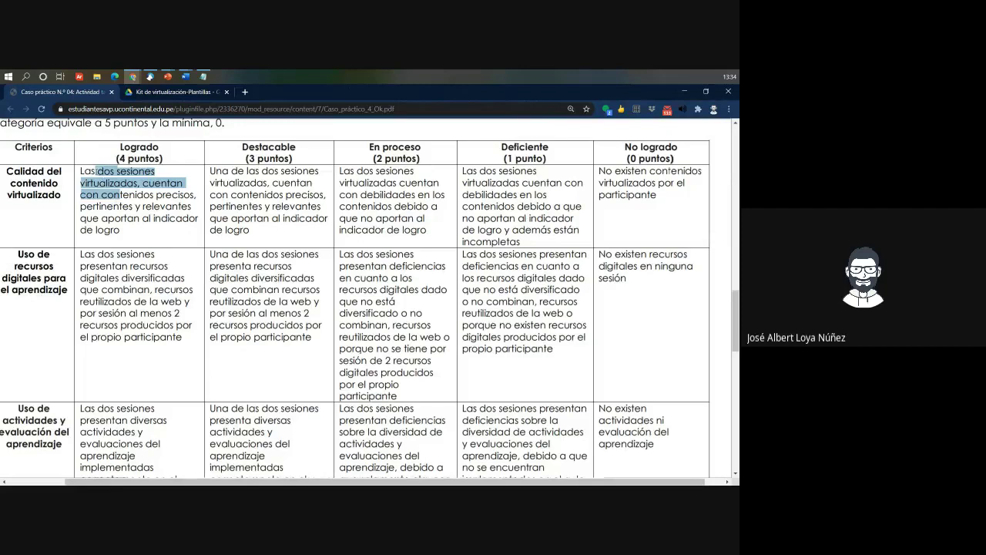
pyautogui.click(99, 203)
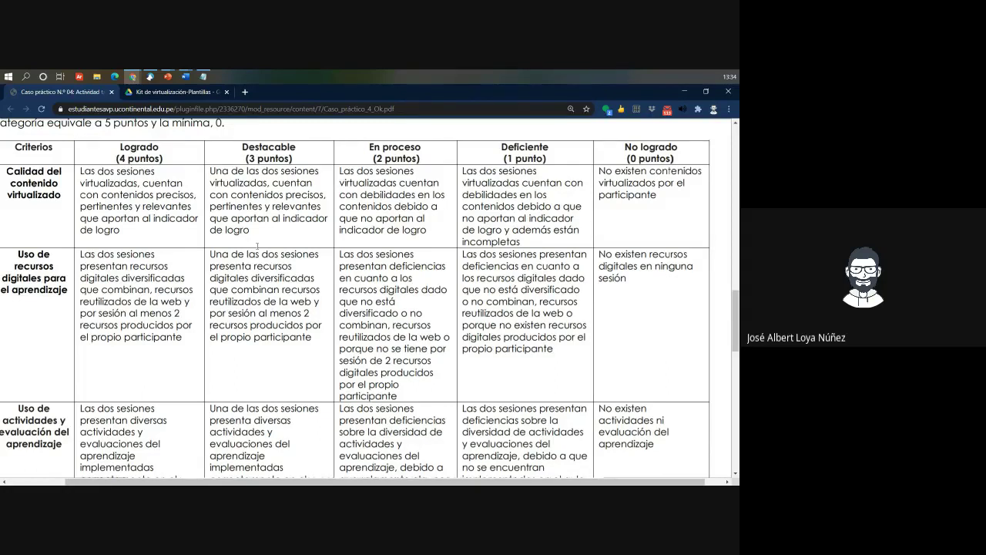
pyautogui.moveTo(135, 220); pyautogui.dragTo(80, 193)
pyautogui.click(133, 239)
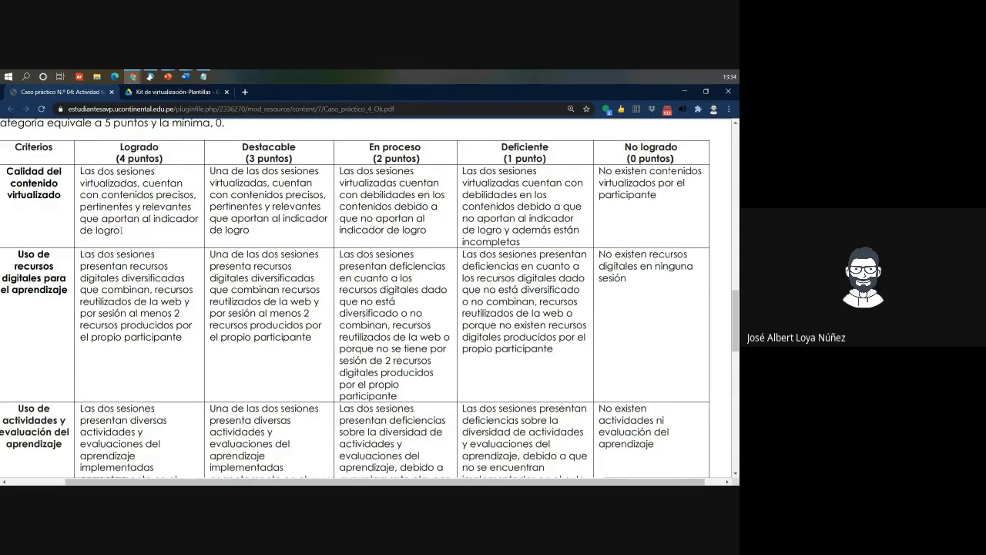
pyautogui.moveTo(120, 230); pyautogui.dragTo(80, 169)
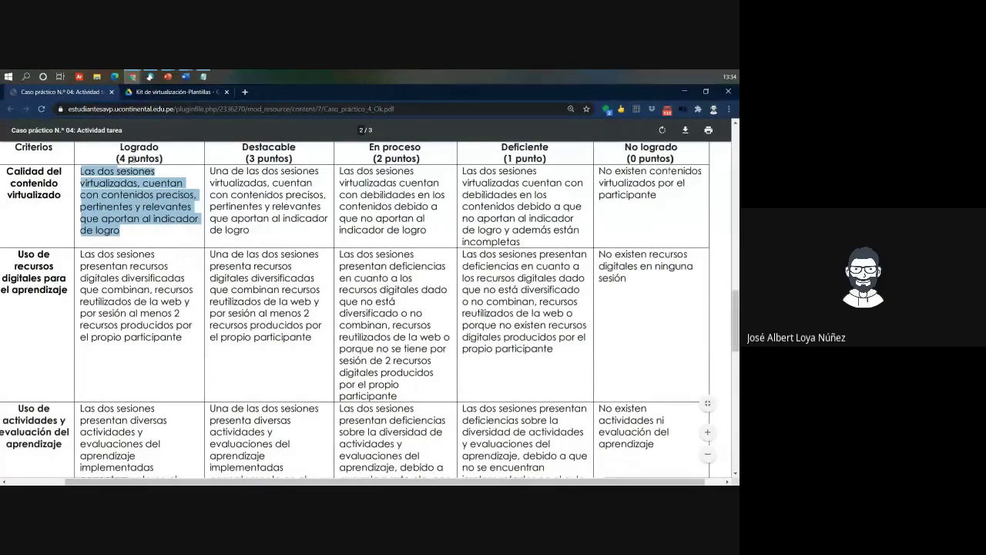
# Step: Back in Moodle, add two levels to the criterion and paste the copied Logrado description into the 4-point level
pyautogui.hotkey('alt', 'Tab')
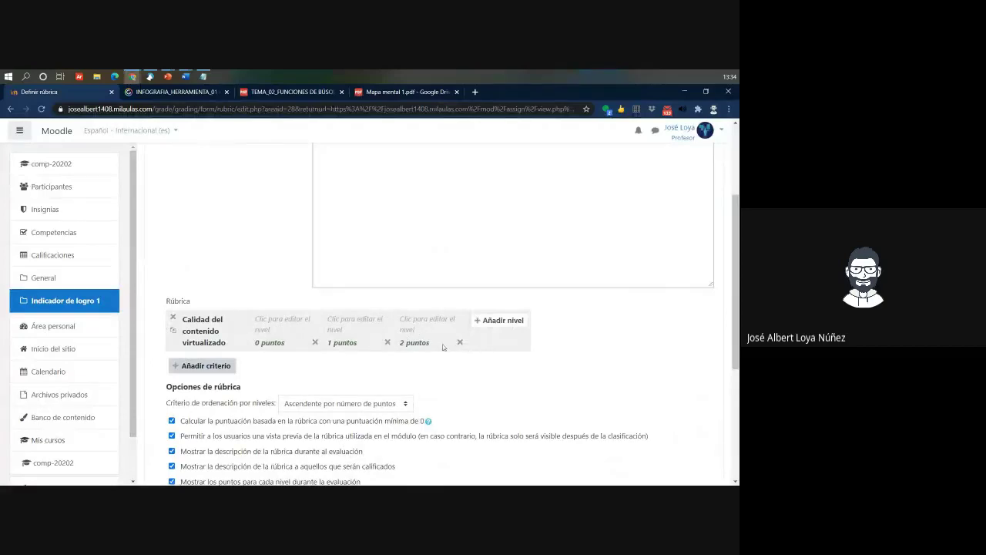
pyautogui.click(499, 320)
pyautogui.click(555, 324)
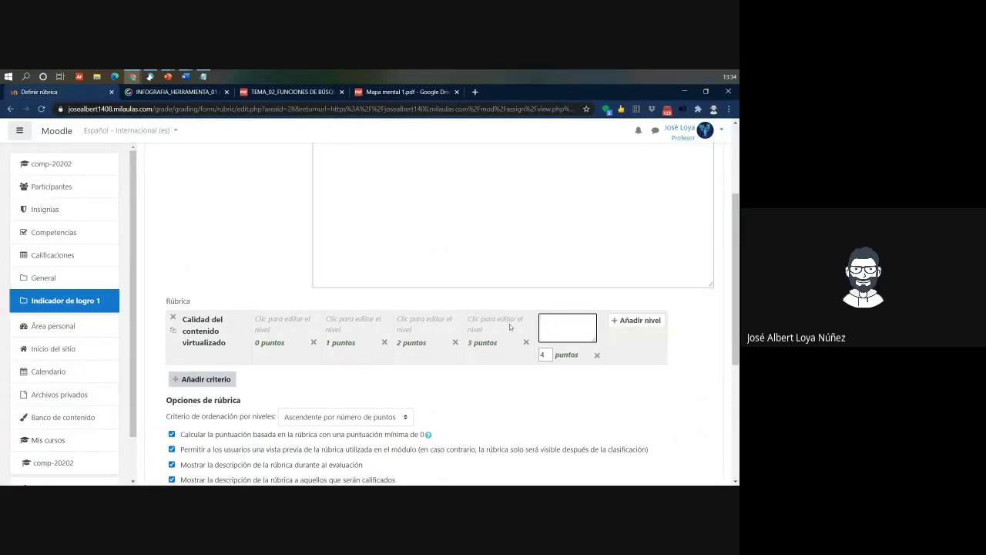
pyautogui.hotkey('ctrl', 'v')
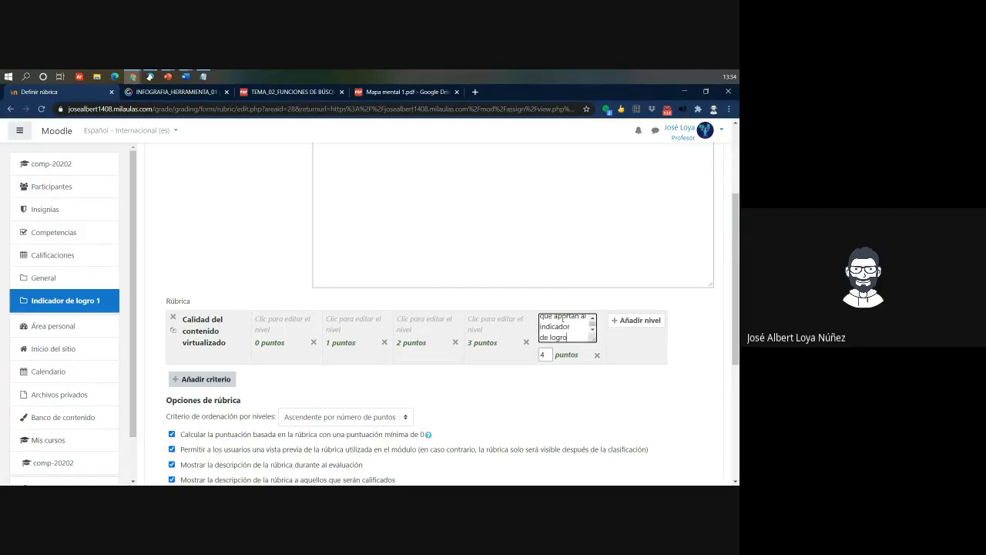
# Step: Copy the Destacable (3 puntos) description of Calidad del contenido virtualizado from the PDF into the criterion's 3-point level in Moodle
pyautogui.hotkey('alt', 'Tab')
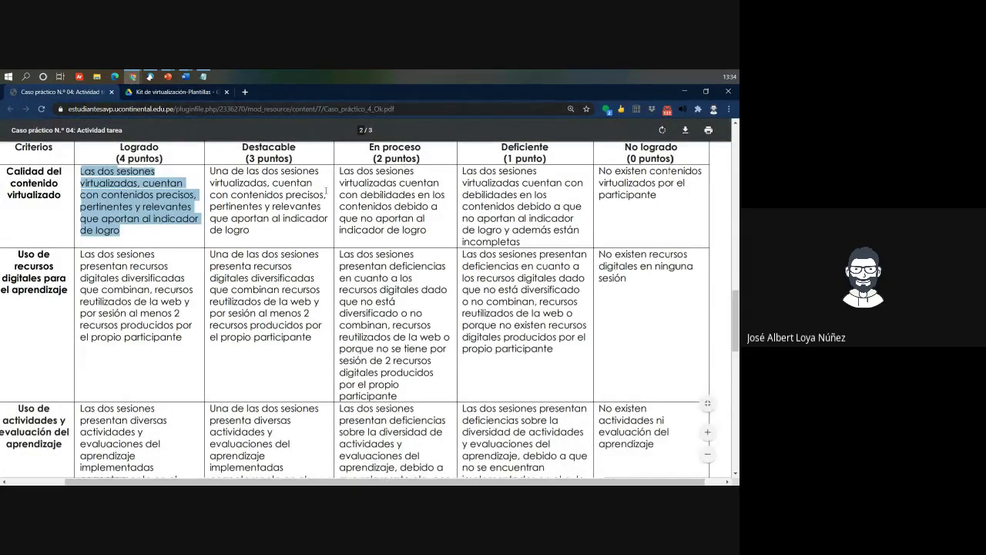
pyautogui.moveTo(276, 229); pyautogui.dragTo(208, 165)
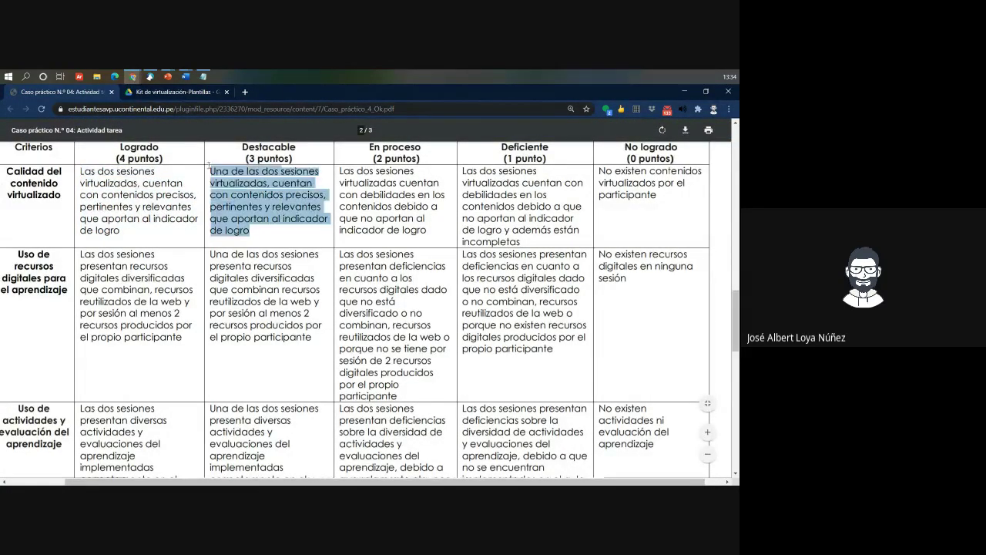
pyautogui.hotkey('alt', 'Tab')
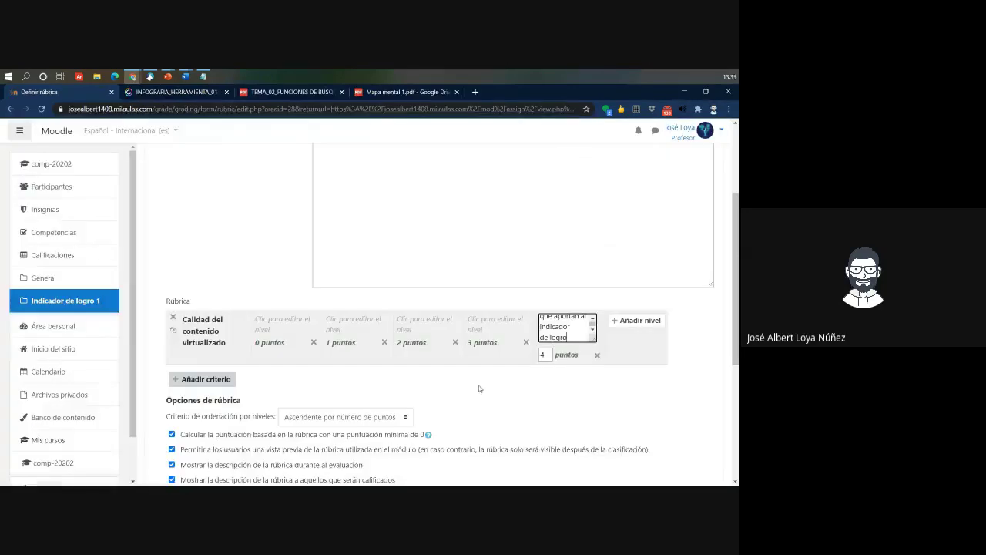
pyautogui.click(495, 333)
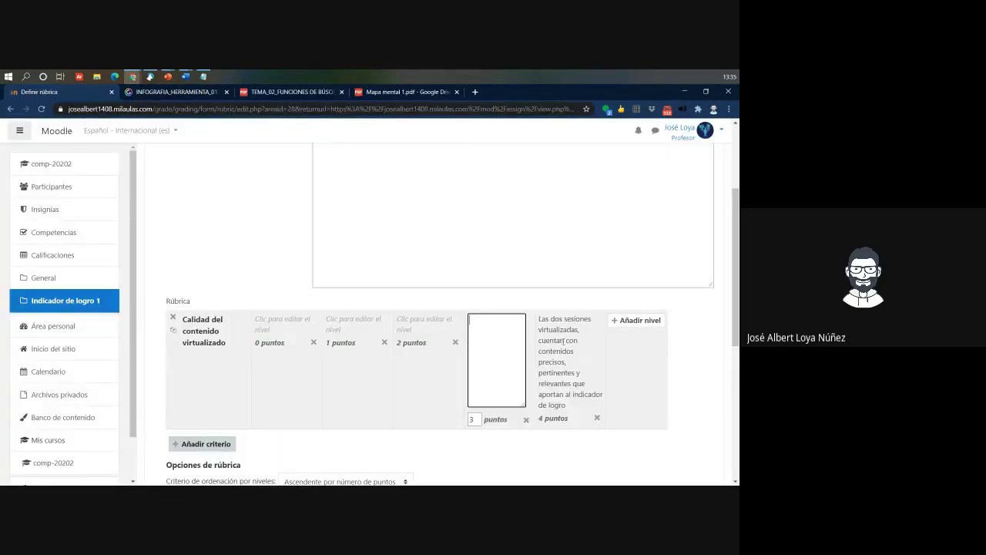
pyautogui.hotkey('ctrl', 'v')
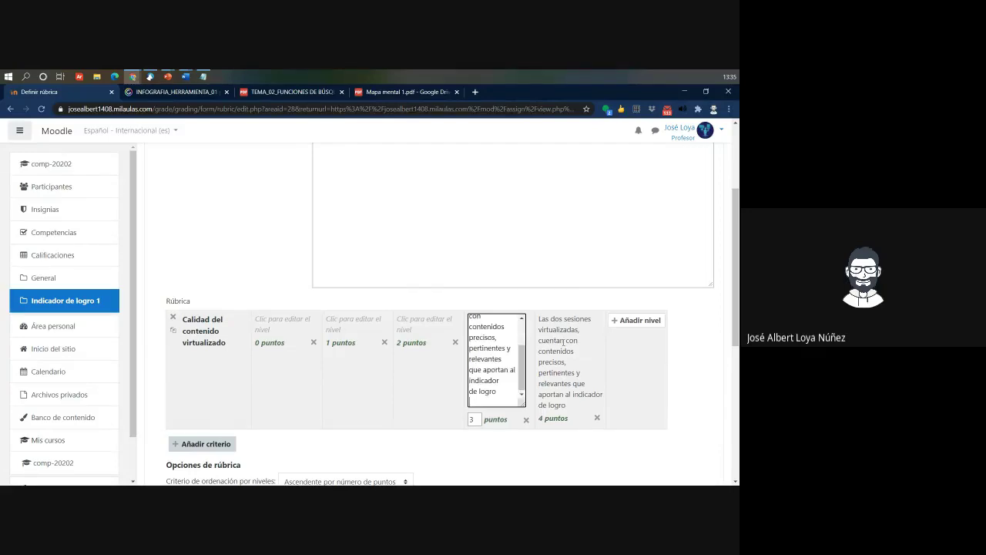
# Step: Copy the En proceso (2 puntos) description of Calidad del contenido virtualizado from the PDF into the criterion's 2-point level in Moodle
pyautogui.hotkey('alt', 'Tab')
pyautogui.moveTo(448, 236)
pyautogui.mouseDown()
pyautogui.moveTo(370, 192)
pyautogui.moveTo(357, 171)
pyautogui.moveTo(494, 222)
pyautogui.moveTo(462, 239)
pyautogui.mouseUp()
pyautogui.click(395, 181)
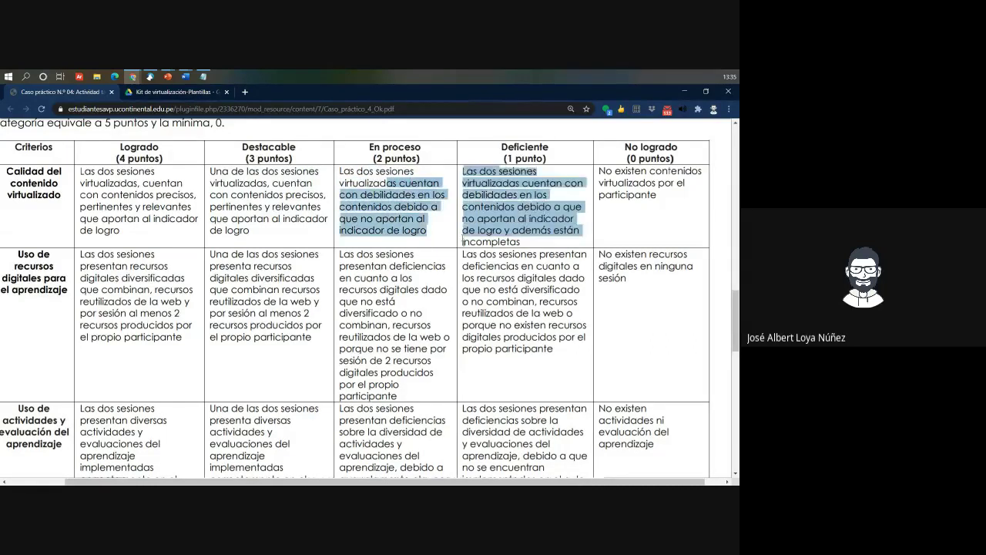
pyautogui.click(470, 240)
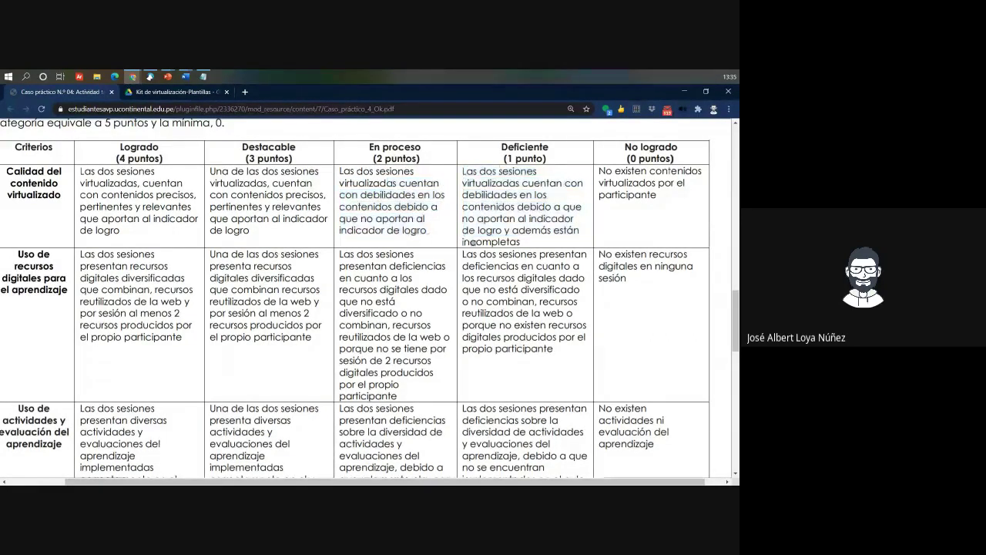
pyautogui.moveTo(427, 230); pyautogui.dragTo(342, 171)
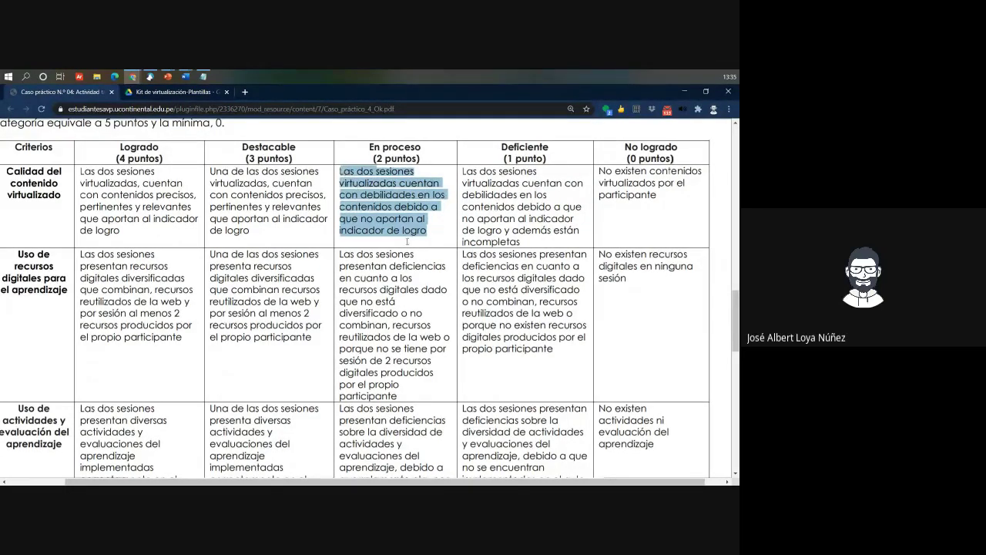
pyautogui.hotkey('ctrl', 'c')
pyautogui.hotkey('alt', 'Tab')
pyautogui.hotkey('ctrl', 'a')
pyautogui.hotkey('ctrl', 'v')
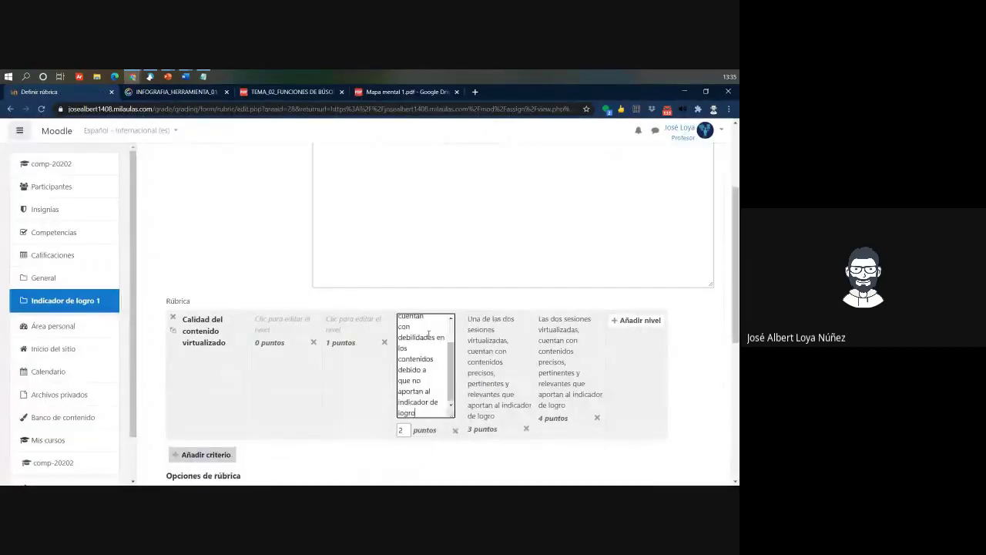
# Step: Copy the full Deficiente (1 punto) description of Calidad del contenido virtualizado from the PDF into the criterion's 1-point level in Moodle
pyautogui.hotkey('alt', 'Tab')
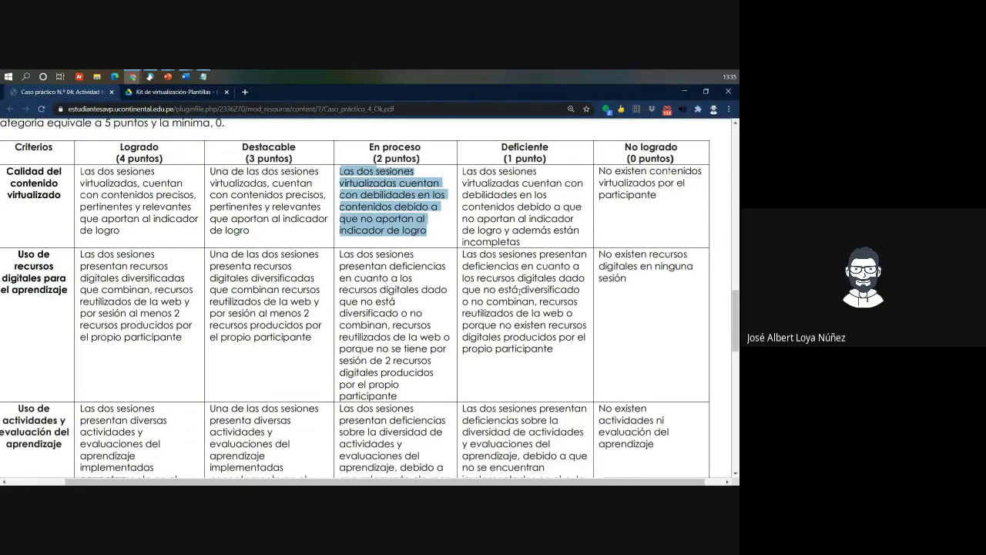
pyautogui.click(567, 255)
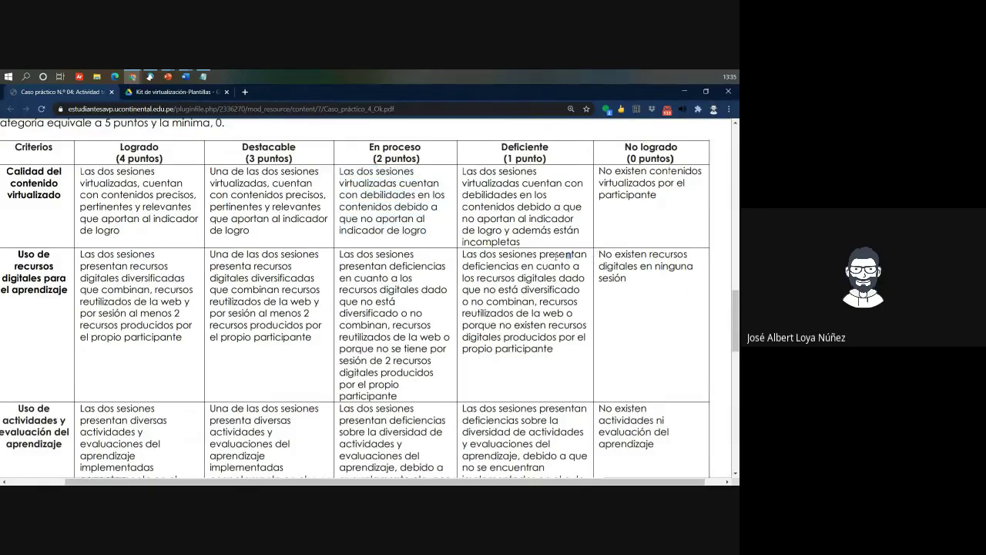
pyautogui.moveTo(527, 238); pyautogui.dragTo(472, 171)
pyautogui.click(503, 204)
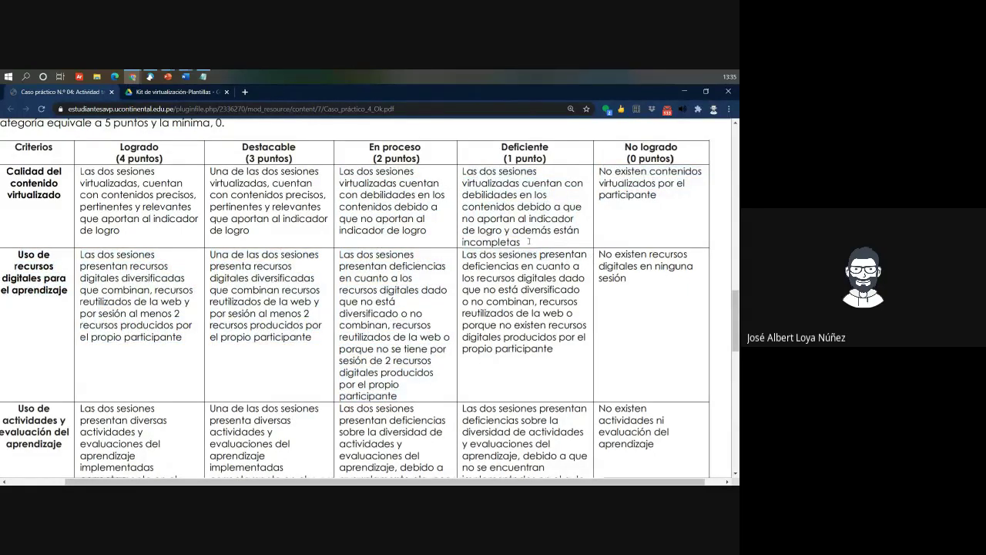
pyautogui.moveTo(527, 231); pyautogui.dragTo(477, 205)
pyautogui.click(527, 231)
pyautogui.moveTo(526, 230); pyautogui.dragTo(477, 207)
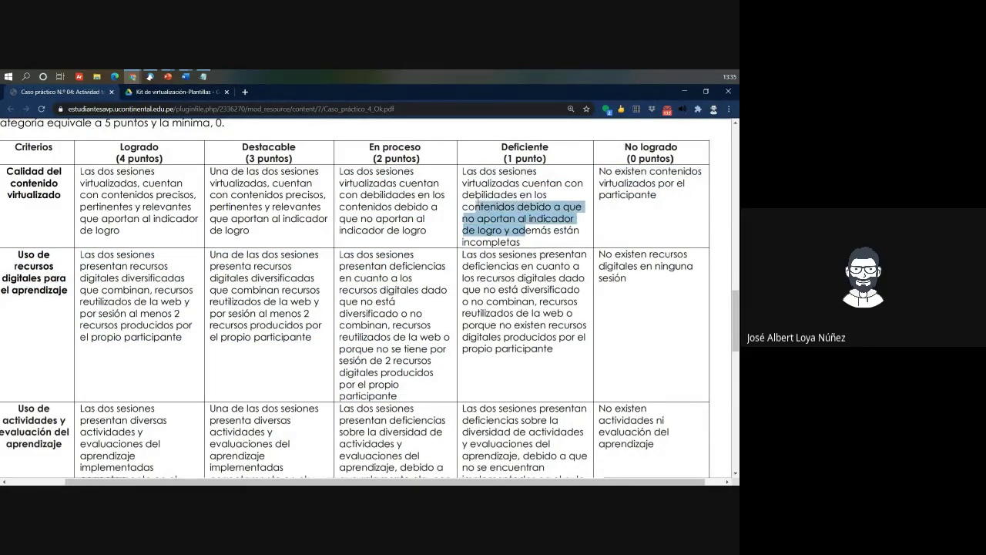
pyautogui.click(523, 243)
pyautogui.moveTo(522, 244); pyautogui.dragTo(464, 171)
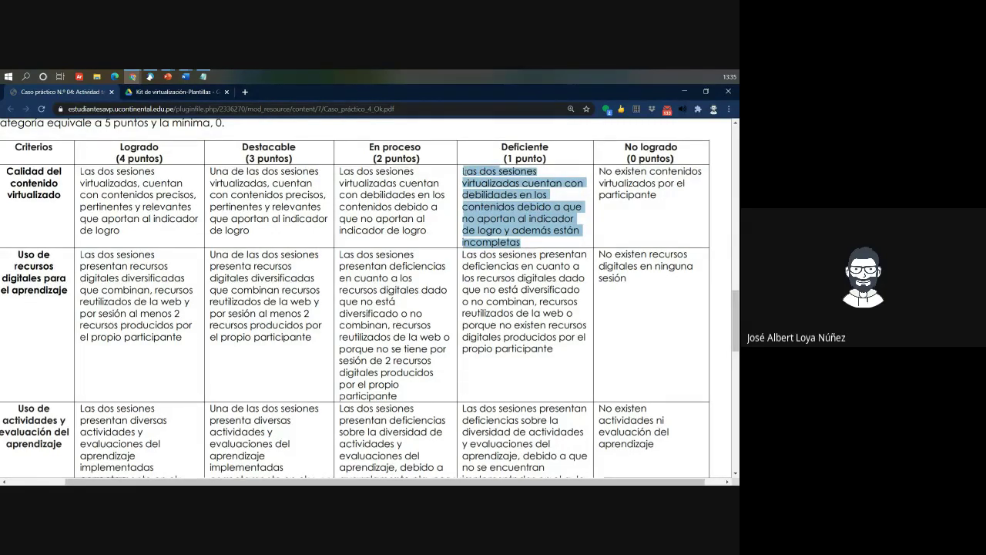
pyautogui.hotkey('alt', 'Tab')
pyautogui.click(367, 327)
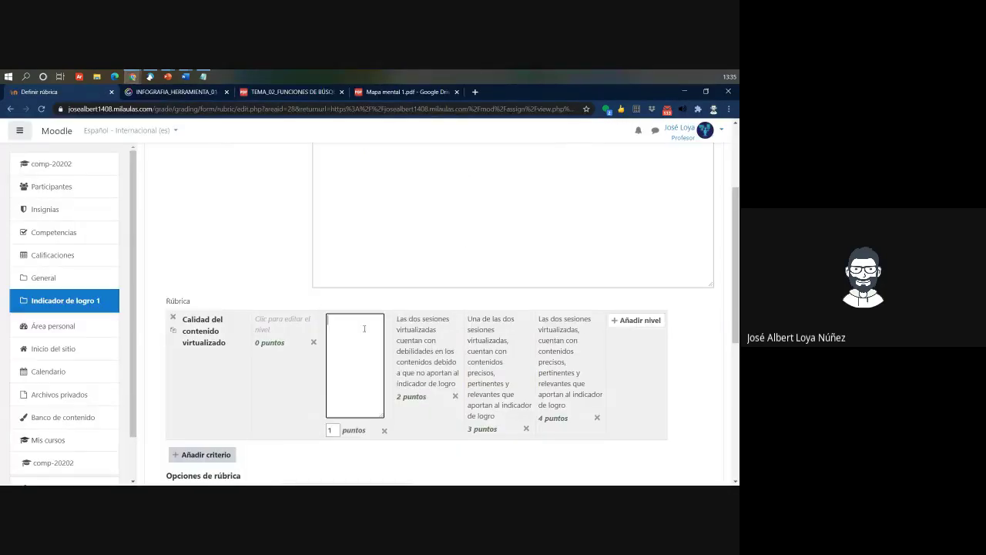
pyautogui.hotkey('ctrl', 'v')
# Step: Copy the No logrado (0 puntos) description of Calidad del contenido virtualizado from the PDF into the criterion's 0-point level in Moodle
pyautogui.hotkey('alt', 'Tab')
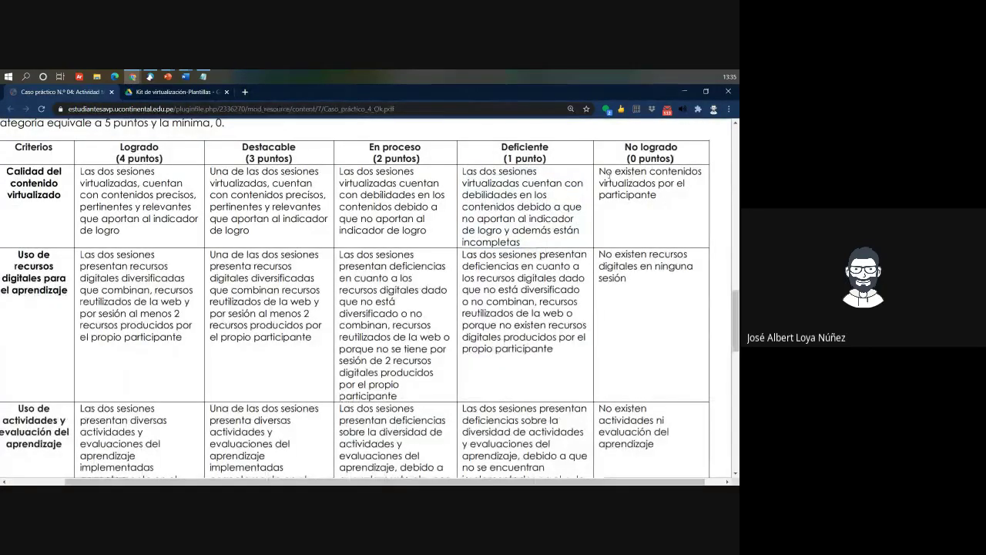
pyautogui.moveTo(661, 196); pyautogui.dragTo(597, 171)
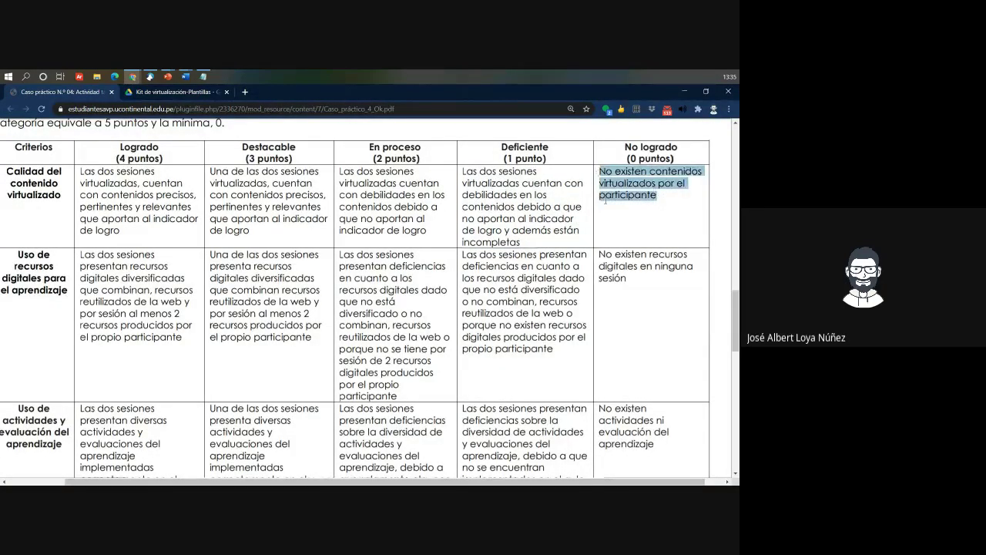
pyautogui.hotkey('ctrl', 'c')
pyautogui.hotkey('alt', 'Tab')
pyautogui.click(289, 329)
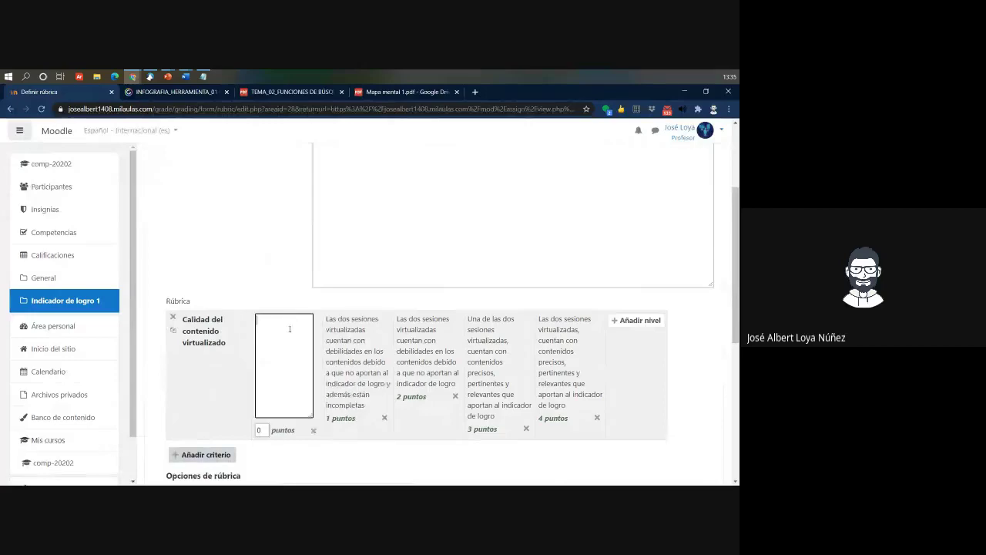
pyautogui.hotkey('ctrl', 'v')
# Step: Add a second criterion to the Moodle rubric and name it Uso de recursos digitales para el aprendizaje, copied from the PDF table
pyautogui.scroll(-2, 290, 329)
pyautogui.click(200, 309)
pyautogui.hotkey('alt', 'Tab')
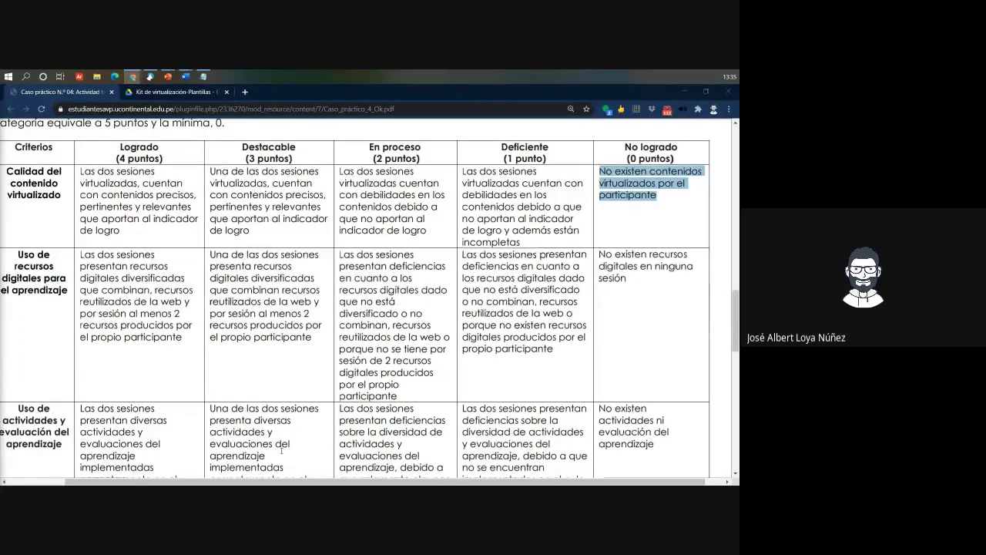
pyautogui.scroll(-3, 54, 378)
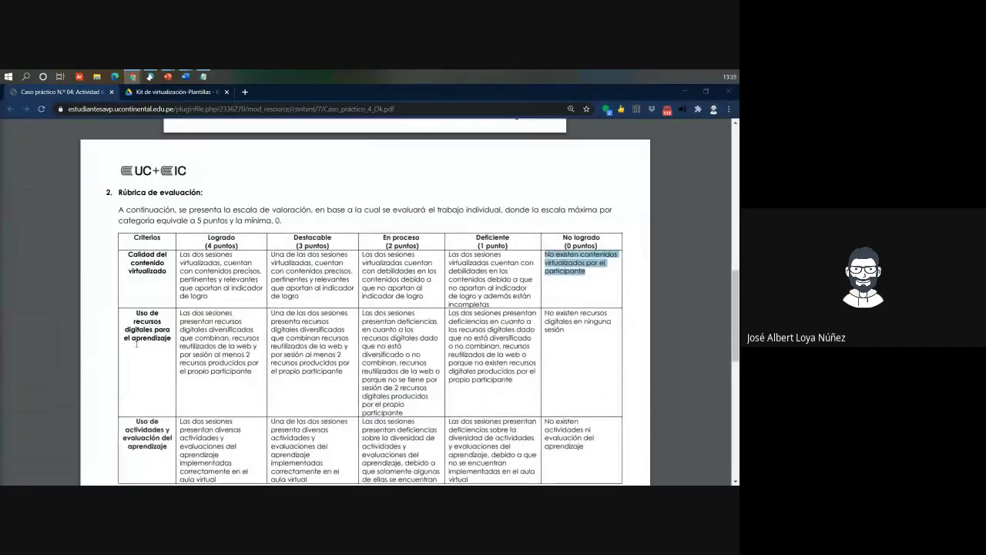
pyautogui.click(176, 338)
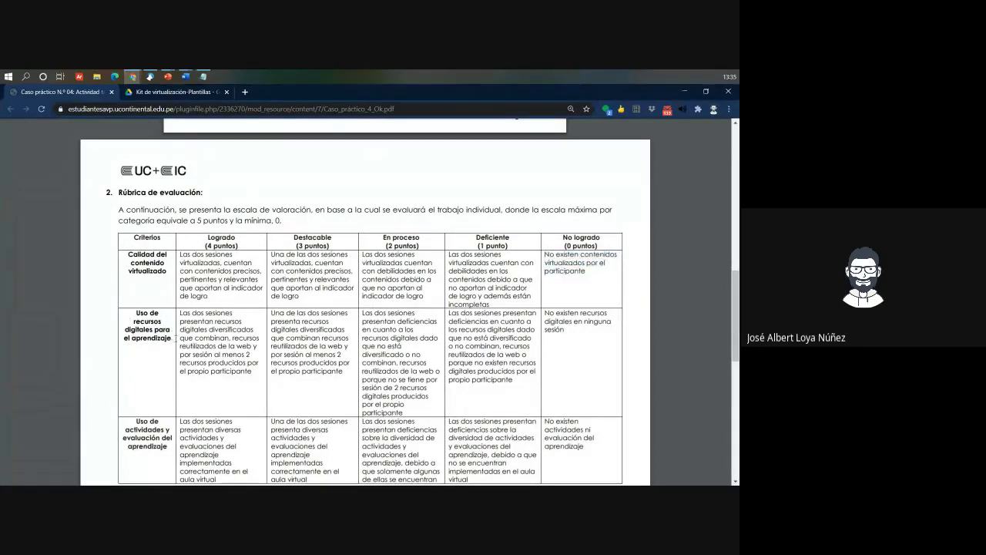
pyautogui.moveTo(176, 338); pyautogui.dragTo(132, 313)
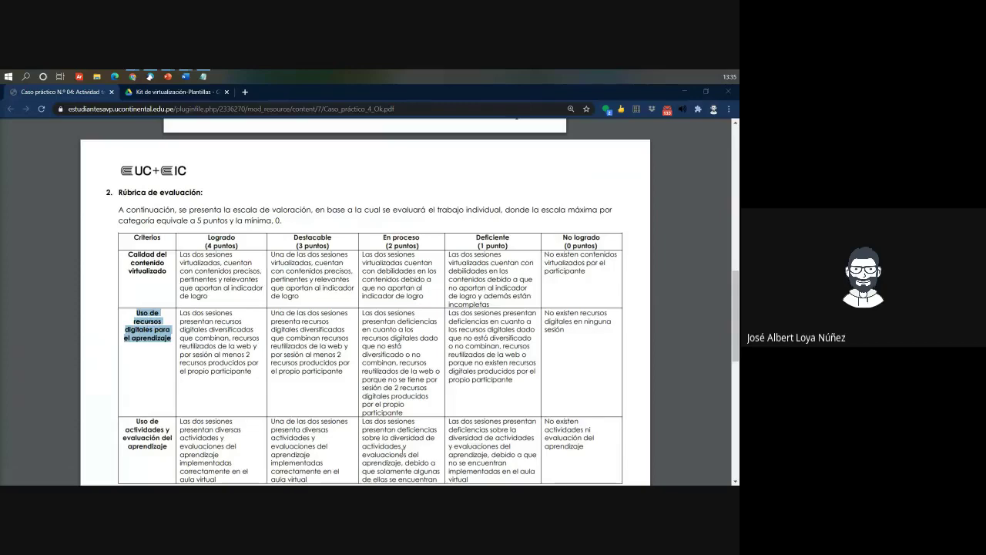
pyautogui.hotkey('ctrl', 'c')
pyautogui.hotkey('alt', 'Tab')
pyautogui.hotkey('ctrl', 'v')
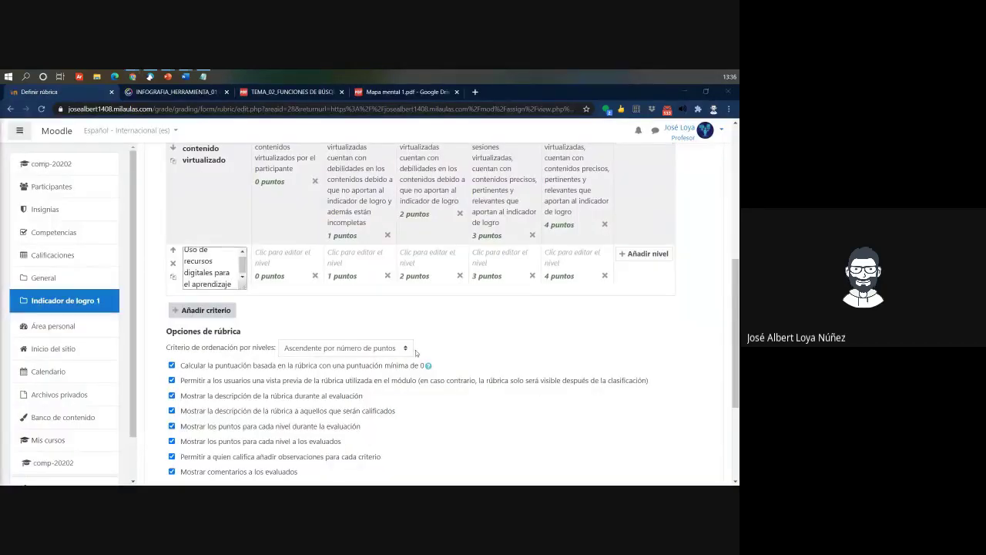
# Step: Copy the Logrado (4 puntos) description of Uso de recursos digitales para el aprendizaje from the PDF into that criterion's 4-point level in Moodle
pyautogui.hotkey('alt', 'Tab')
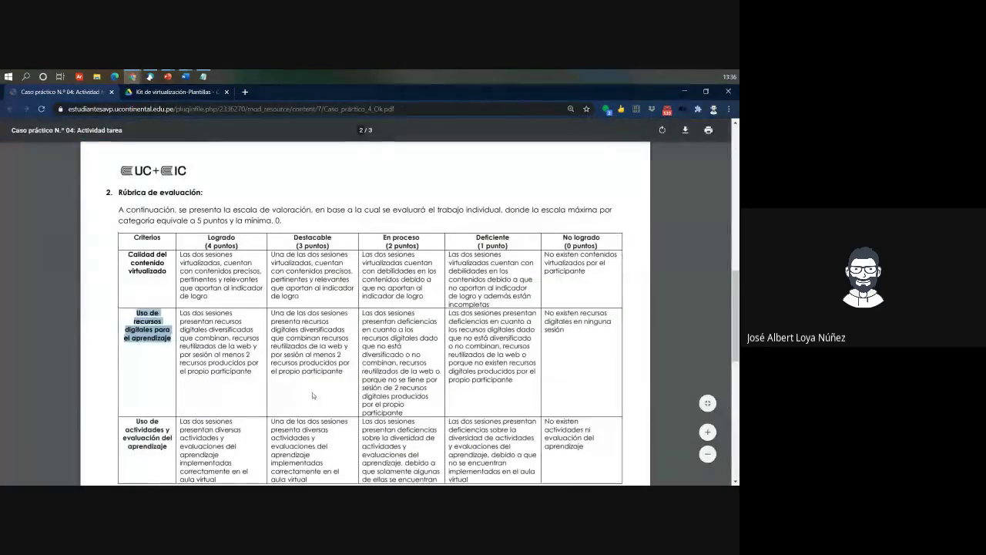
pyautogui.moveTo(250, 385); pyautogui.dragTo(169, 306)
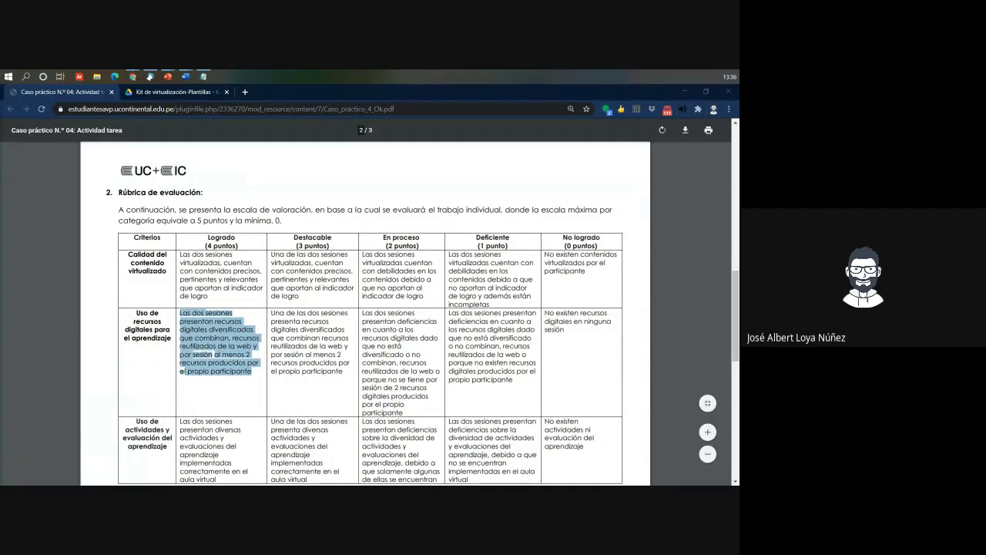
pyautogui.hotkey('alt', 'Tab')
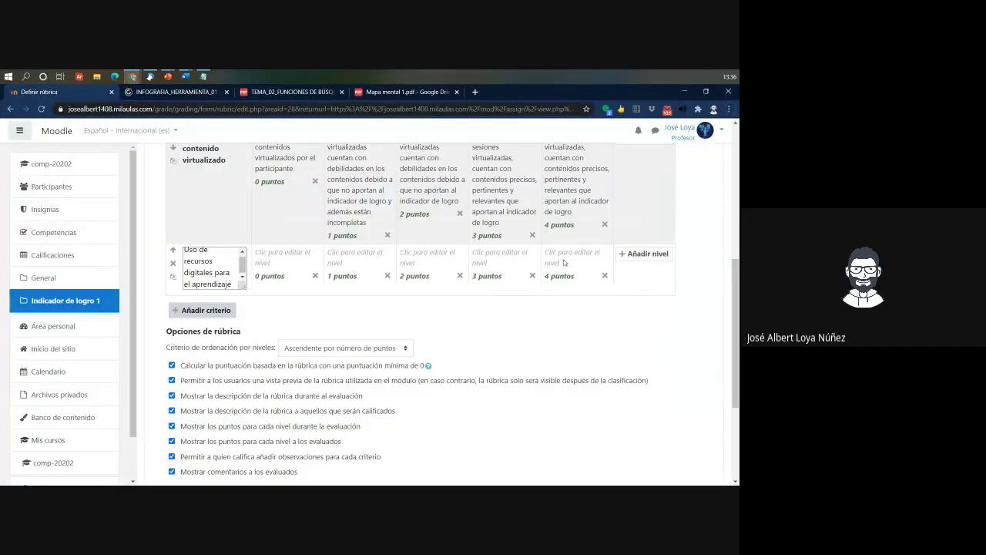
pyautogui.click(564, 263)
pyautogui.hotkey('ctrl', 'v')
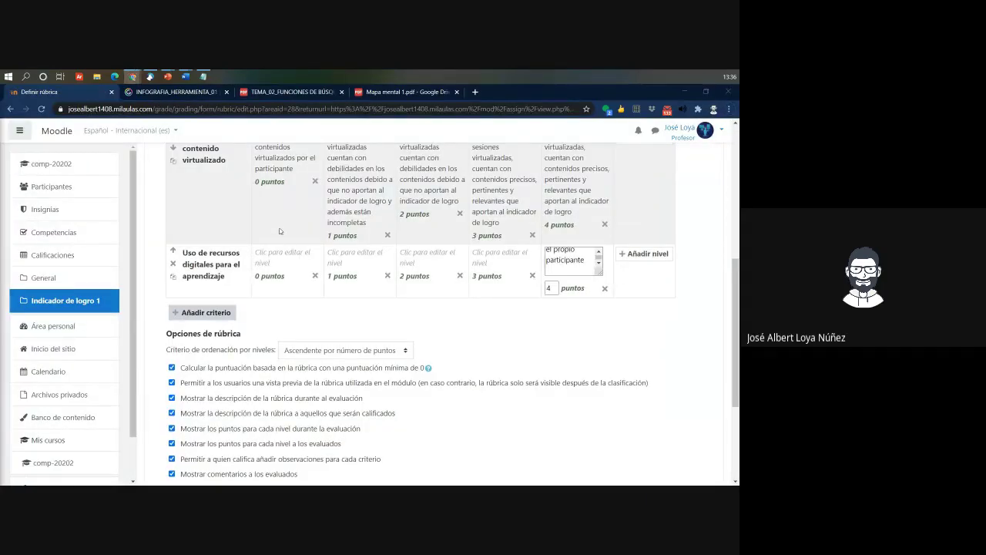
pyautogui.moveTo(273, 260); pyautogui.dragTo(249, 249)
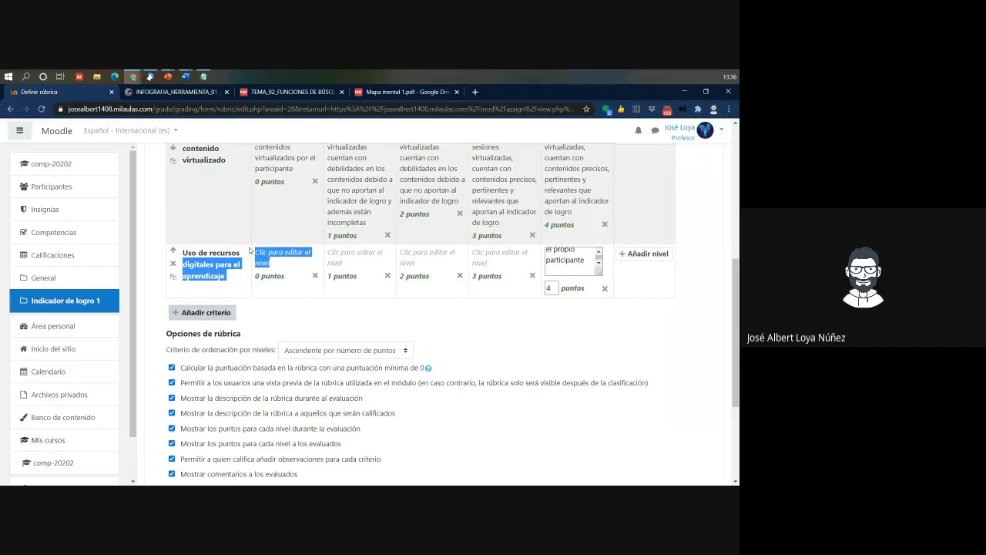
pyautogui.click(299, 276)
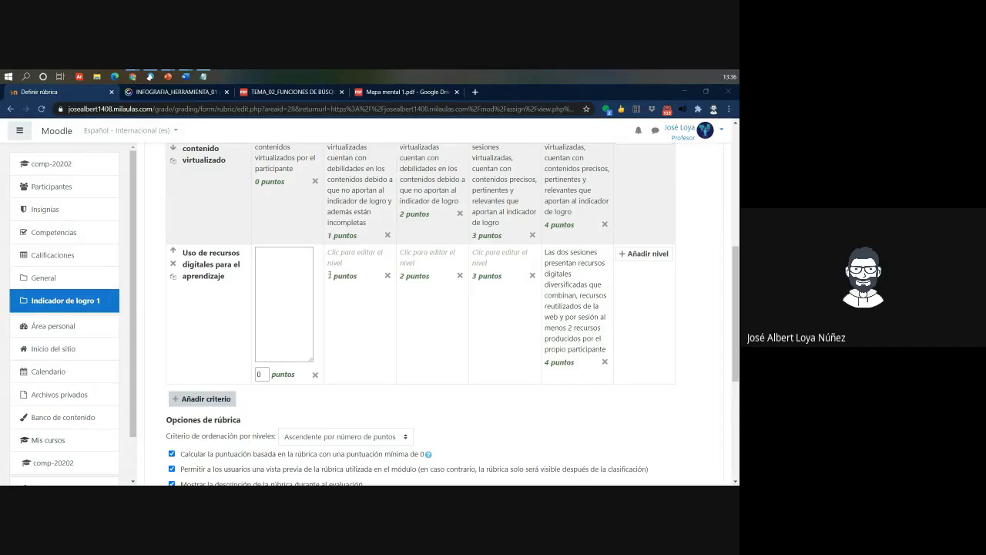
# Step: Copy the full Destacable (3 puntos) description of Uso de recursos digitales para el aprendizaje from the PDF into its 3-point level in Moodle
pyautogui.hotkey('alt', 'Tab')
pyautogui.scroll(-1, 370, 301)
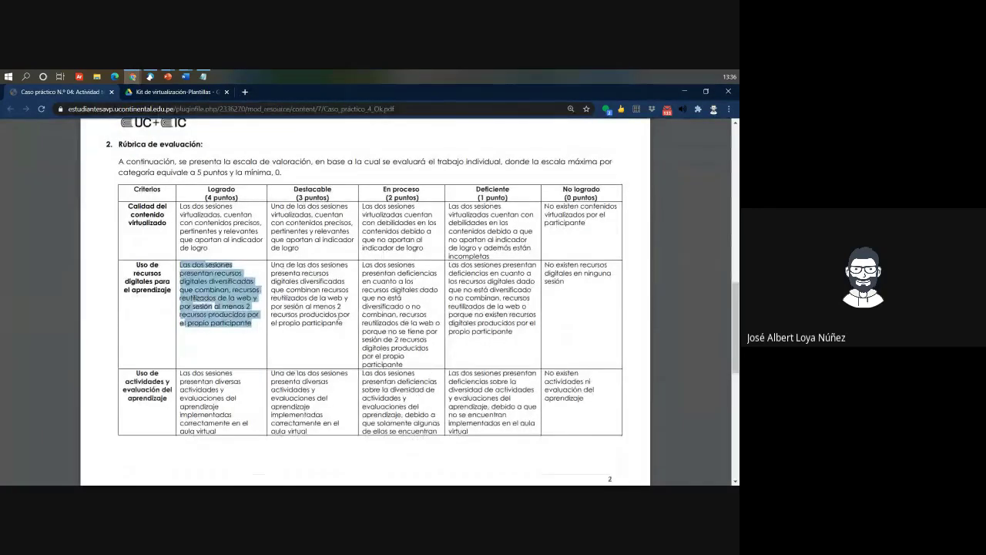
pyautogui.moveTo(341, 316); pyautogui.dragTo(272, 264)
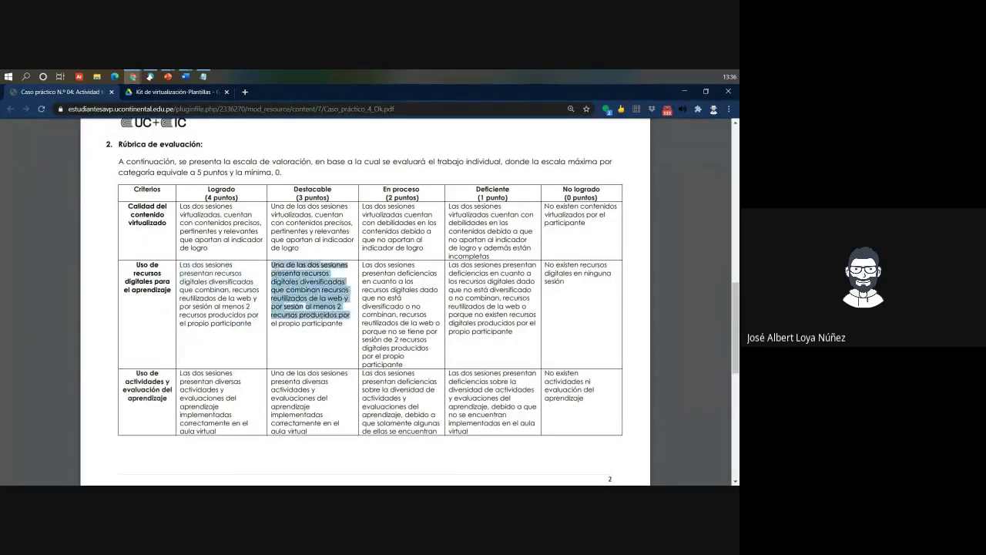
pyautogui.click(366, 350)
pyautogui.moveTo(353, 330); pyautogui.dragTo(274, 265)
pyautogui.hotkey('alt', 'Tab')
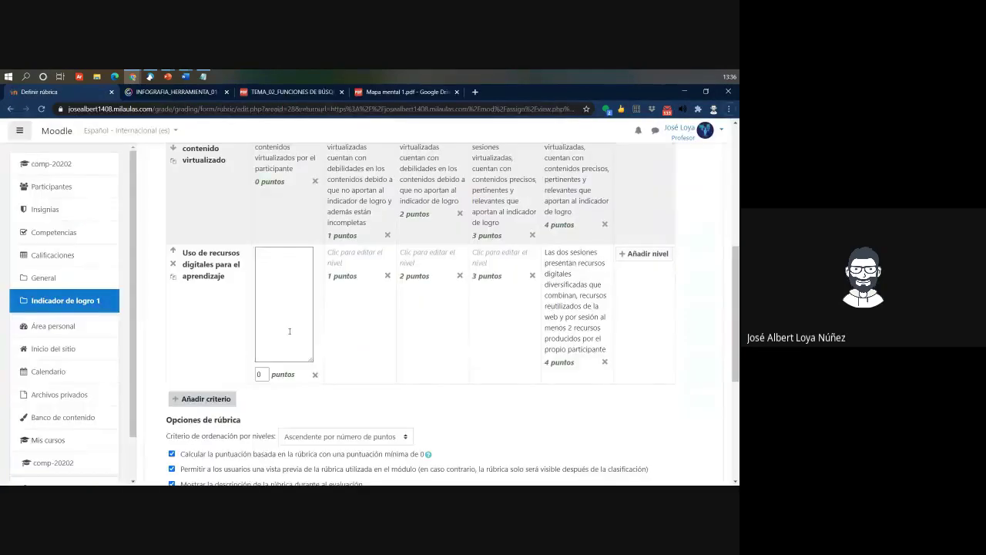
pyautogui.click(443, 270)
pyautogui.click(483, 260)
pyautogui.hotkey('ctrl', 'v')
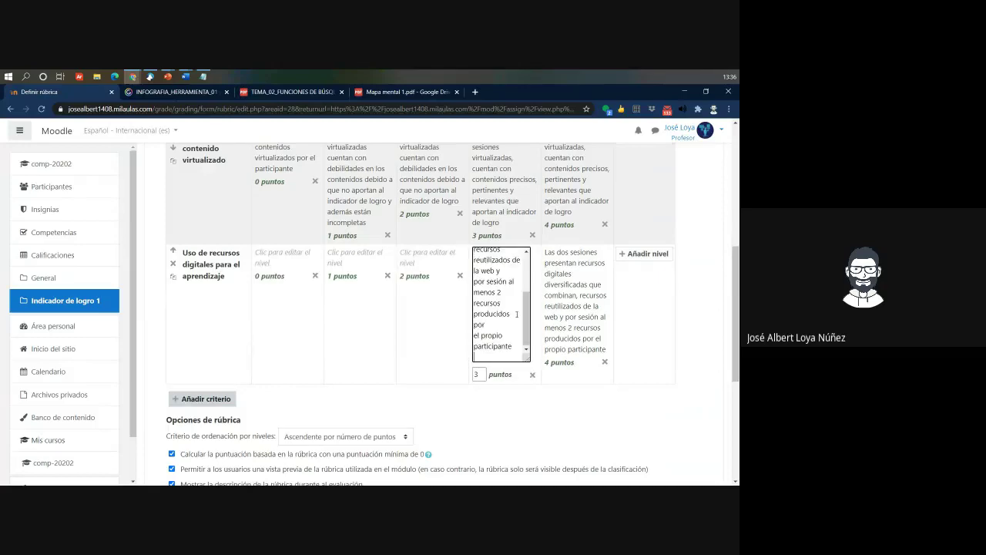
# Step: Switch to the PDF and copy the full En proceso (2 puntos) description of Uso de recursos digitales para el aprendizaje
pyautogui.hotkey('alt', 'Tab')
pyautogui.click(372, 285)
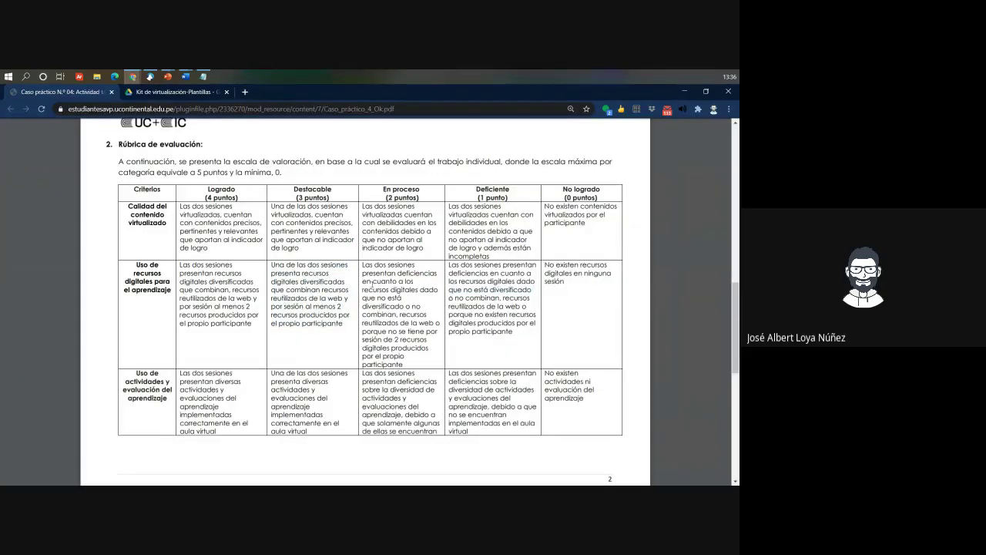
pyautogui.moveTo(363, 264); pyautogui.dragTo(405, 364)
pyautogui.hotkey('ctrl', 'c')
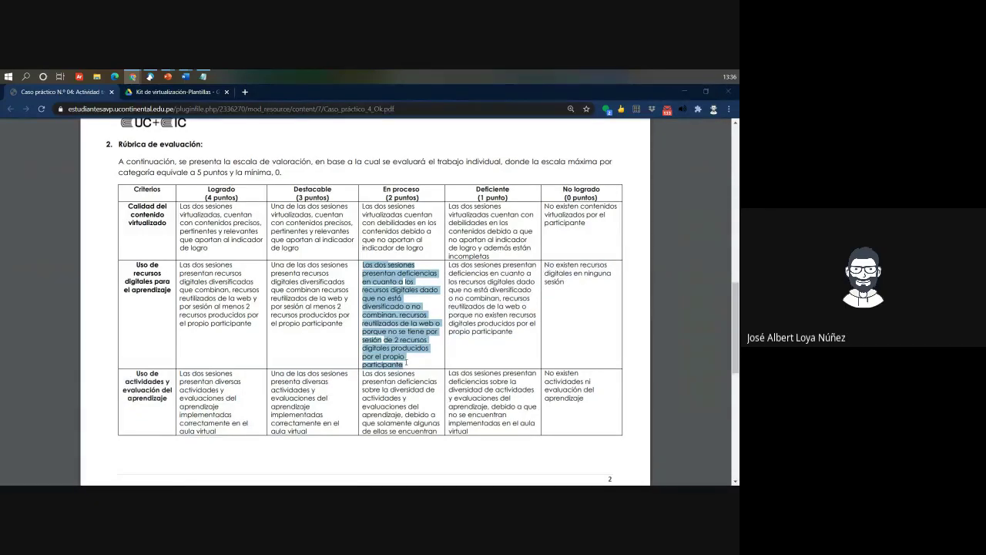
# Step: Paste the copied En proceso description into the 2-point level of Uso de recursos digitales para el aprendizaje in Moodle
pyautogui.hotkey('alt', 'Tab')
pyautogui.hotkey('ctrl', 'v')
# Step: Copy the Destacable (3 puntos) description of Uso de recursos digitales para el aprendizaje from the PDF into its 1-point level in Moodle
pyautogui.hotkey('alt', 'Tab')
pyautogui.moveTo(273, 264); pyautogui.dragTo(342, 325)
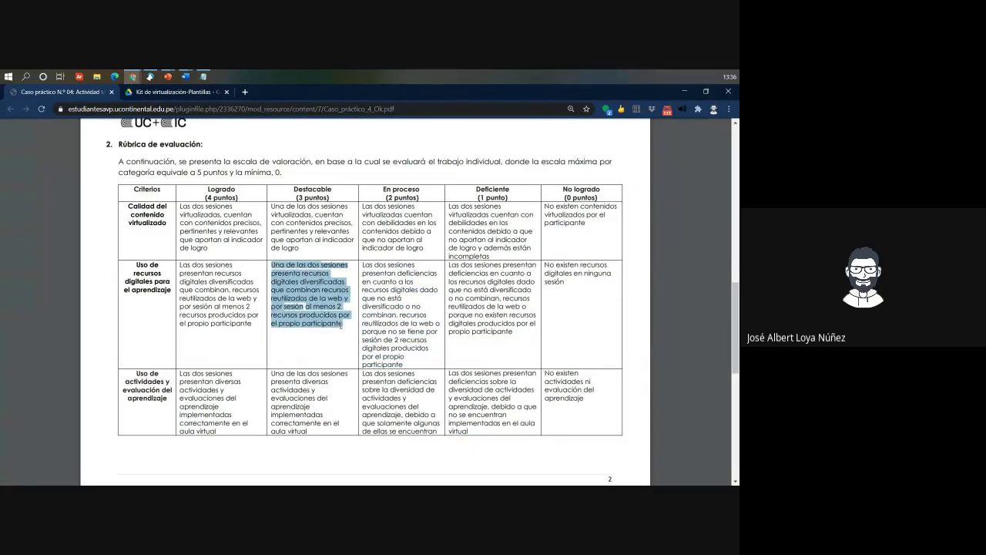
pyautogui.hotkey('ctrl', 'c')
pyautogui.hotkey('alt', 'Tab')
pyautogui.hotkey('ctrl', 'v')
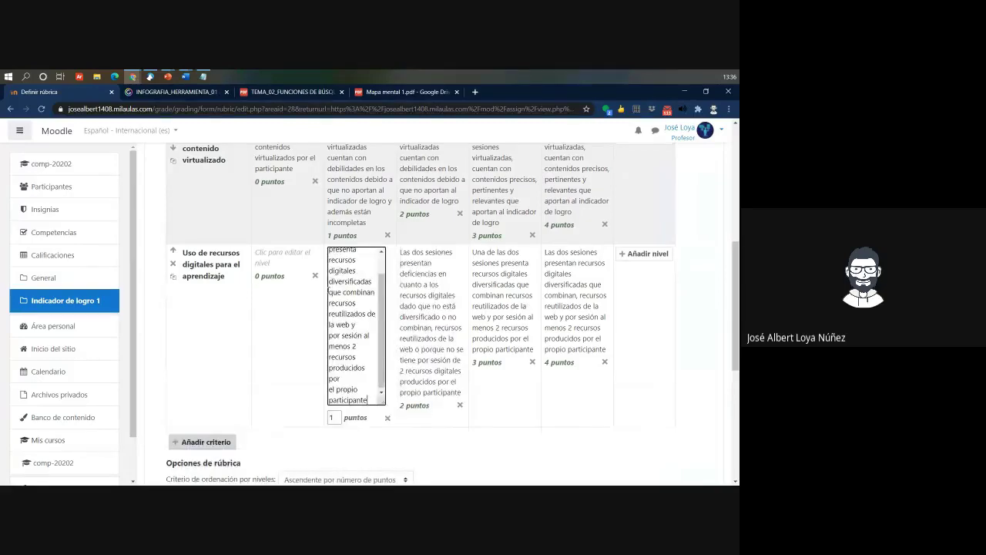
# Step: Copy the Logrado (4 puntos) description of Uso de recursos digitales para el aprendizaje from the PDF into its 0-point level in Moodle
pyautogui.hotkey('alt', 'Tab')
pyautogui.moveTo(180, 265); pyautogui.dragTo(251, 330)
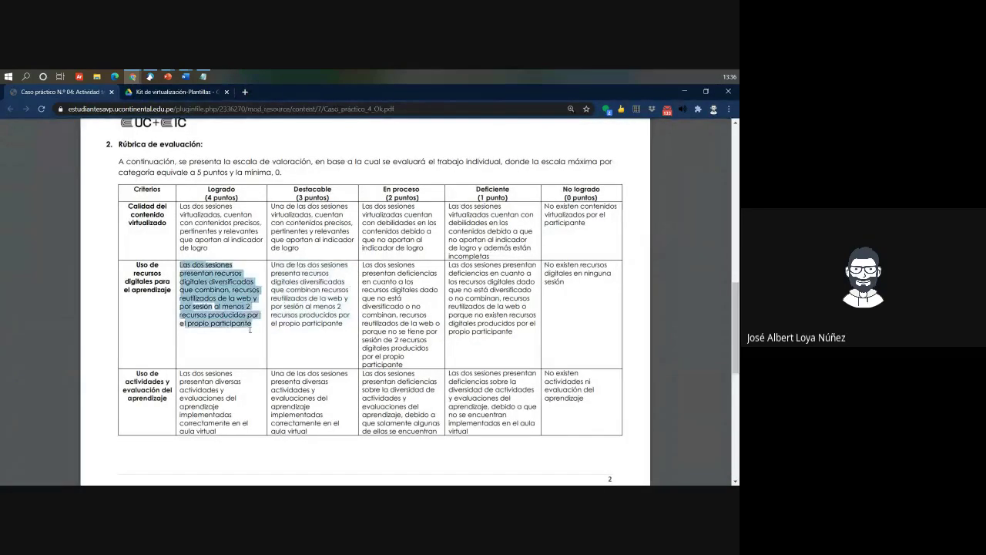
pyautogui.hotkey('ctrl', 'c')
pyautogui.hotkey('alt', 'Tab')
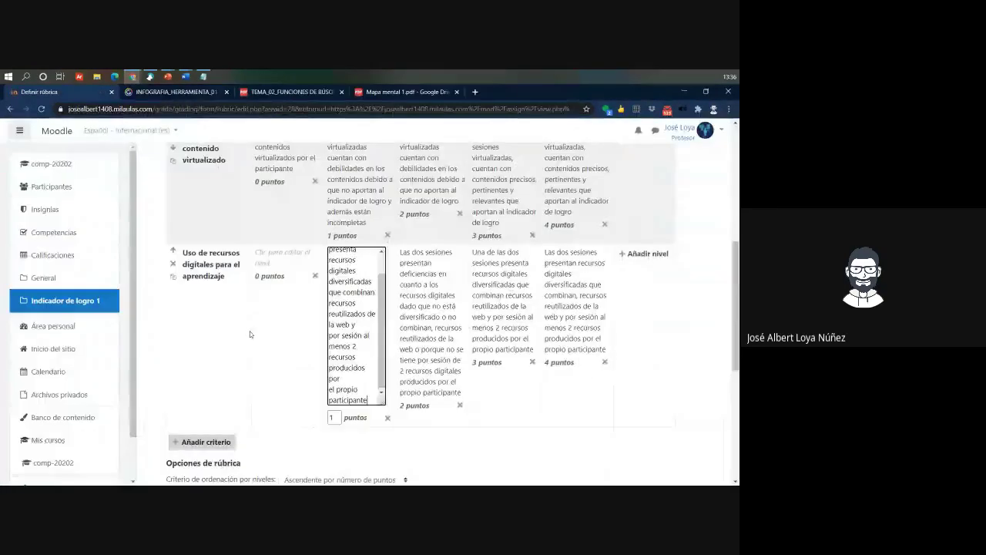
pyautogui.click(291, 257)
pyautogui.hotkey('ctrl', 'v')
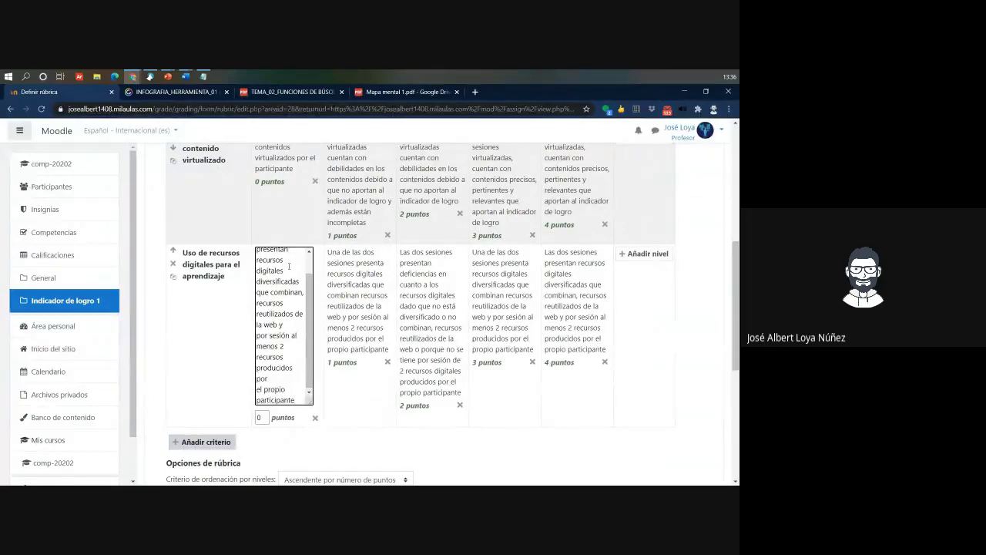
pyautogui.click(627, 329)
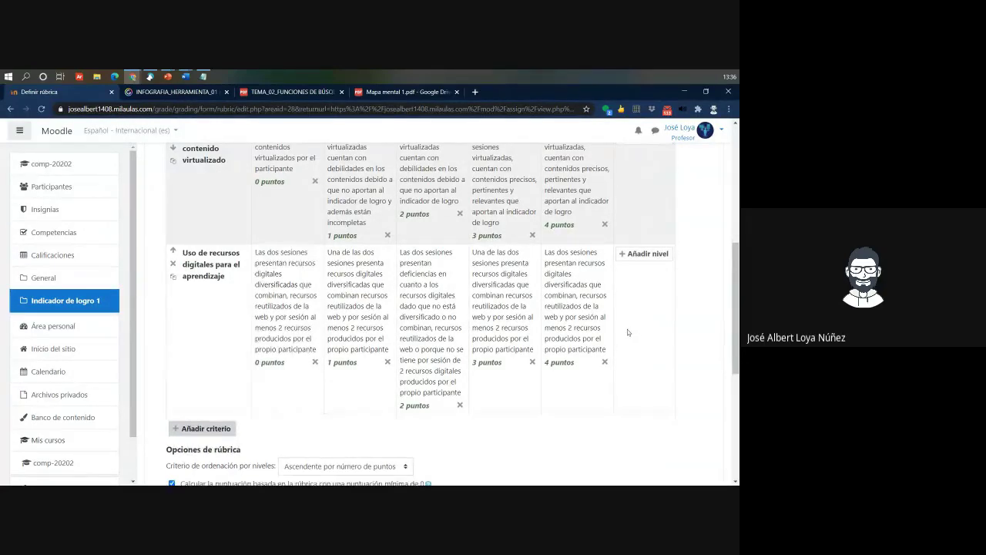
# Step: Compare the level descriptions of both rubric criteria in Moodle with the rubric table in the PDF
pyautogui.scroll(2, 379, 365)
pyautogui.scroll(1, 378, 366)
pyautogui.scroll(-1, 347, 308)
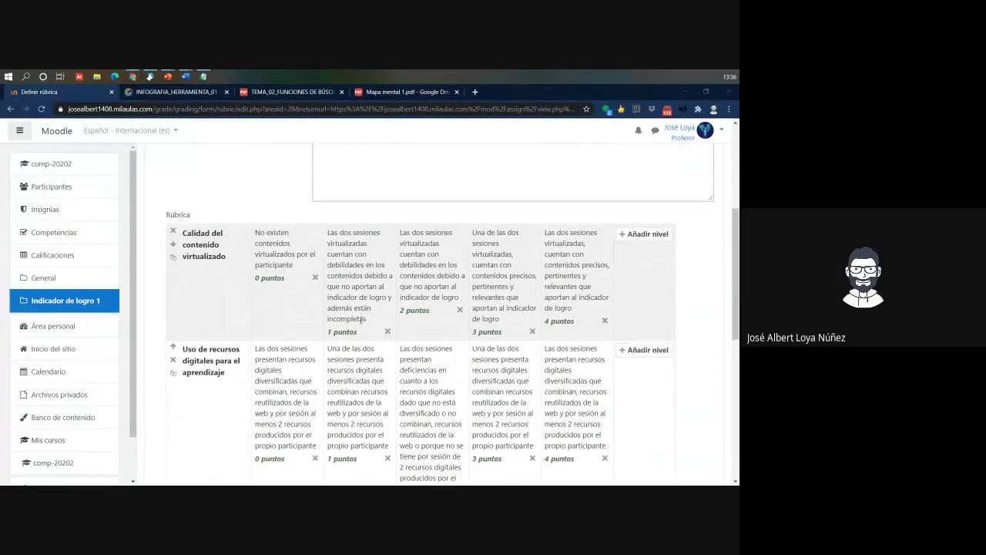
pyautogui.hotkey('alt', 'Tab')
pyautogui.click(552, 313)
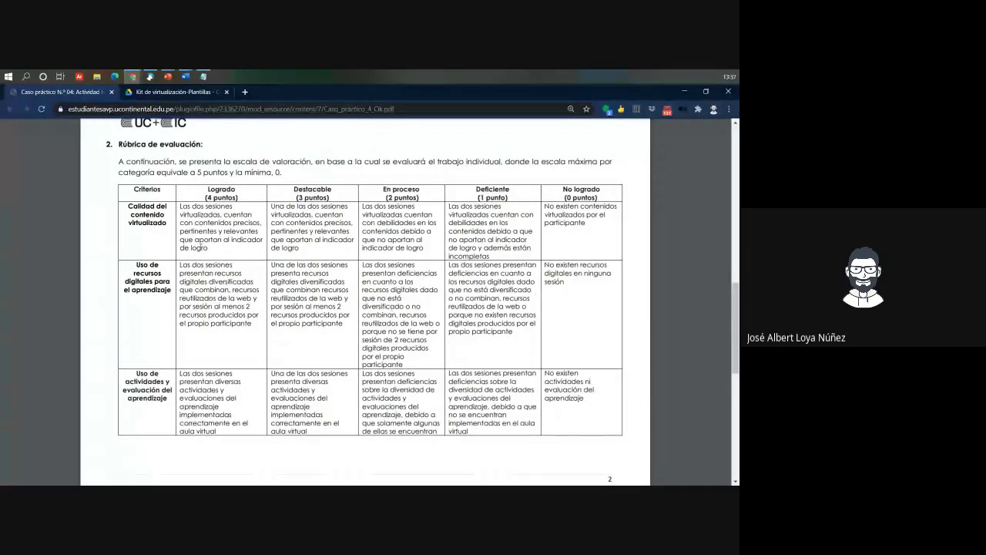
pyautogui.moveTo(180, 206); pyautogui.dragTo(592, 350)
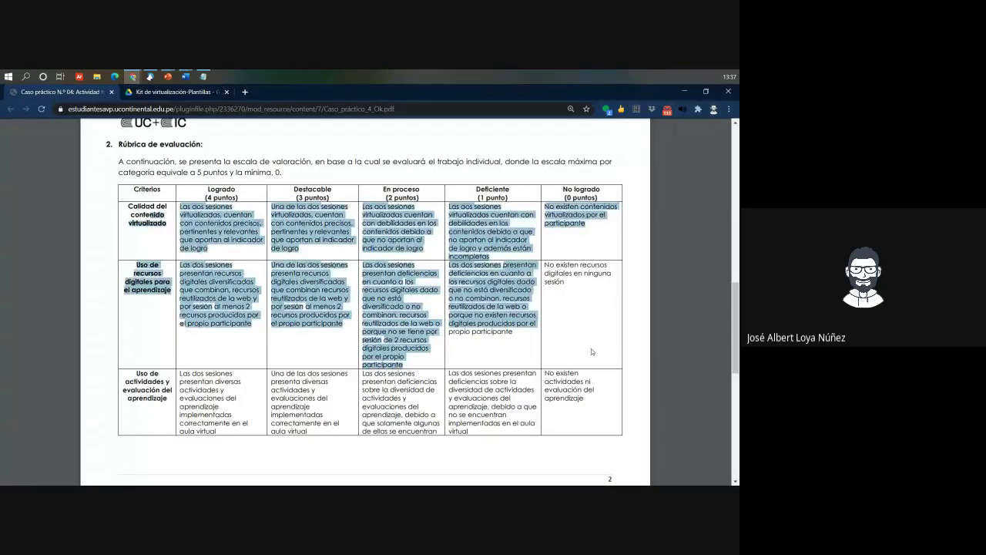
pyautogui.hotkey('alt', 'Tab')
pyautogui.hotkey('alt', 'Tab')
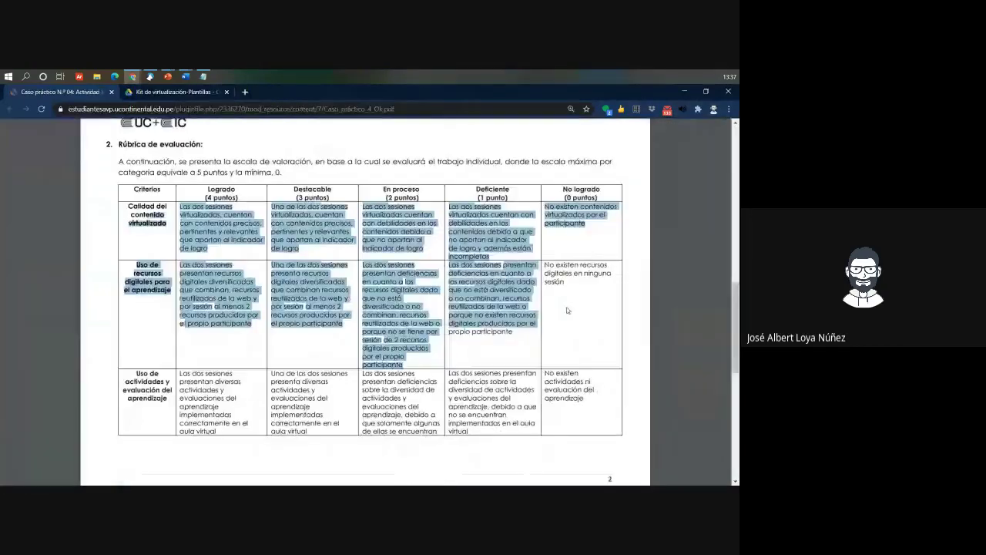
pyautogui.moveTo(568, 311); pyautogui.dragTo(597, 290)
pyautogui.hotkey('alt', 'Tab')
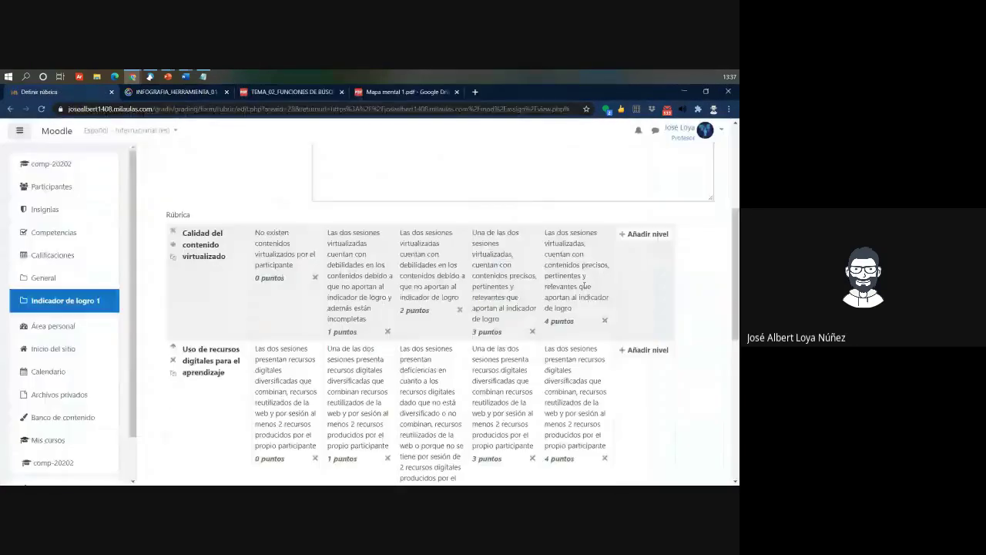
pyautogui.hotkey('alt', 'Tab')
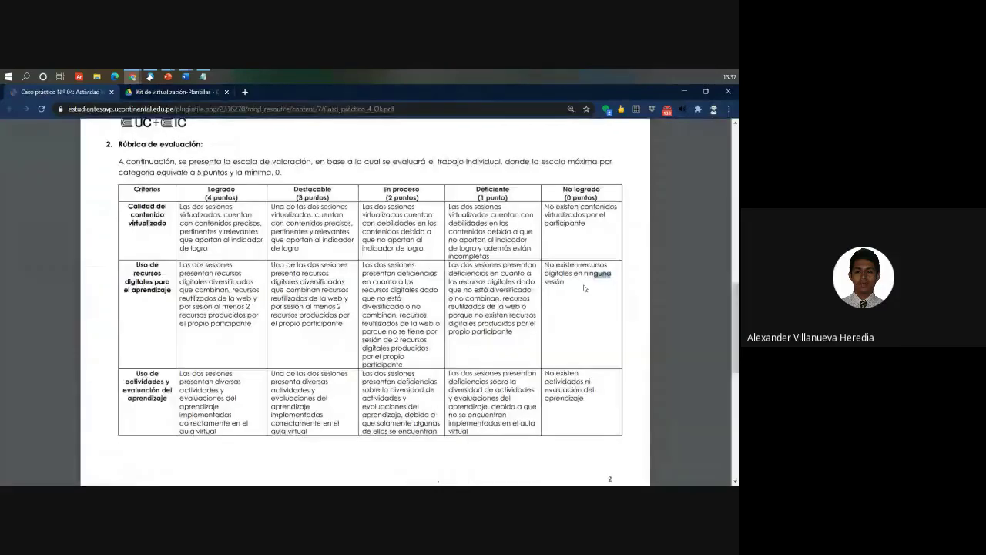
# Step: Replace the 1-point level of Uso de recursos digitales para el aprendizaje with the PDF's Deficiente description up to "digitales producidos p"
pyautogui.moveTo(523, 323); pyautogui.dragTo(450, 265)
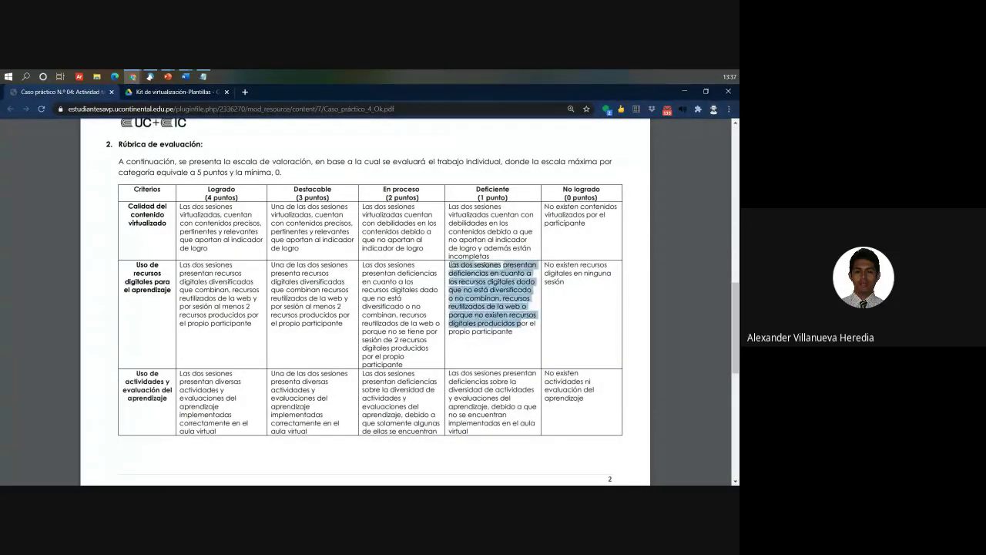
pyautogui.hotkey('alt', 'Tab')
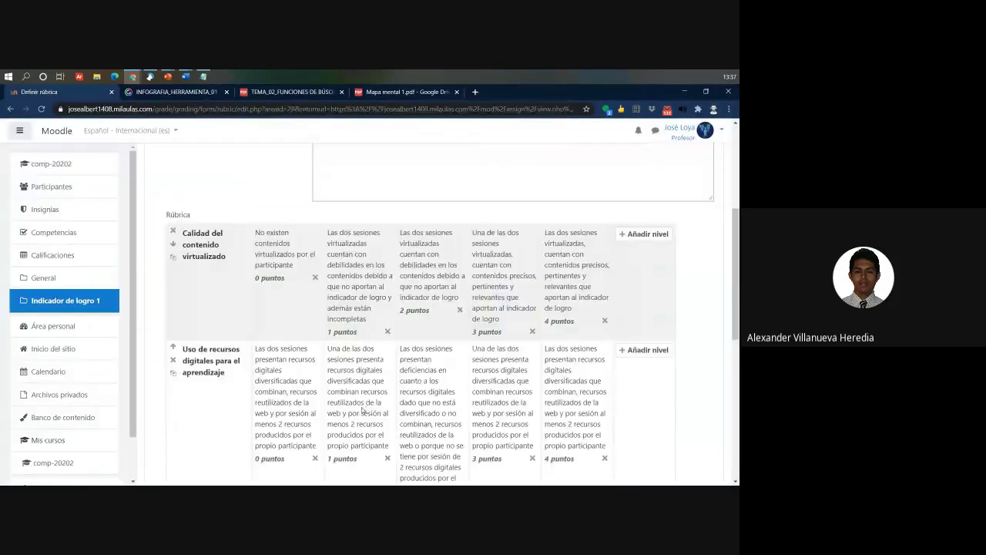
pyautogui.scroll(-3, 364, 410)
pyautogui.scroll(1, 375, 344)
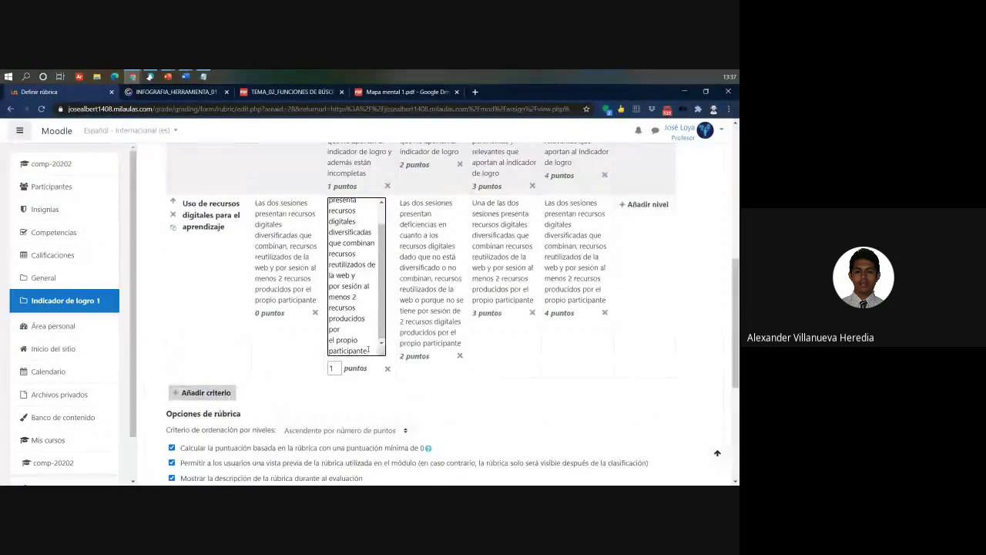
pyautogui.moveTo(368, 351); pyautogui.dragTo(325, 191)
pyautogui.click(325, 190)
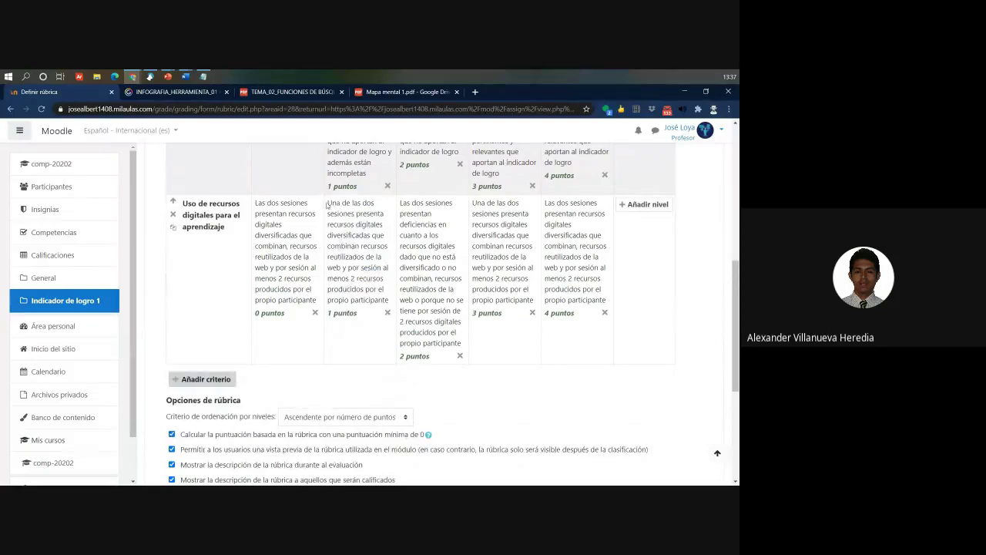
pyautogui.click(328, 204)
pyautogui.moveTo(329, 204); pyautogui.dragTo(391, 391)
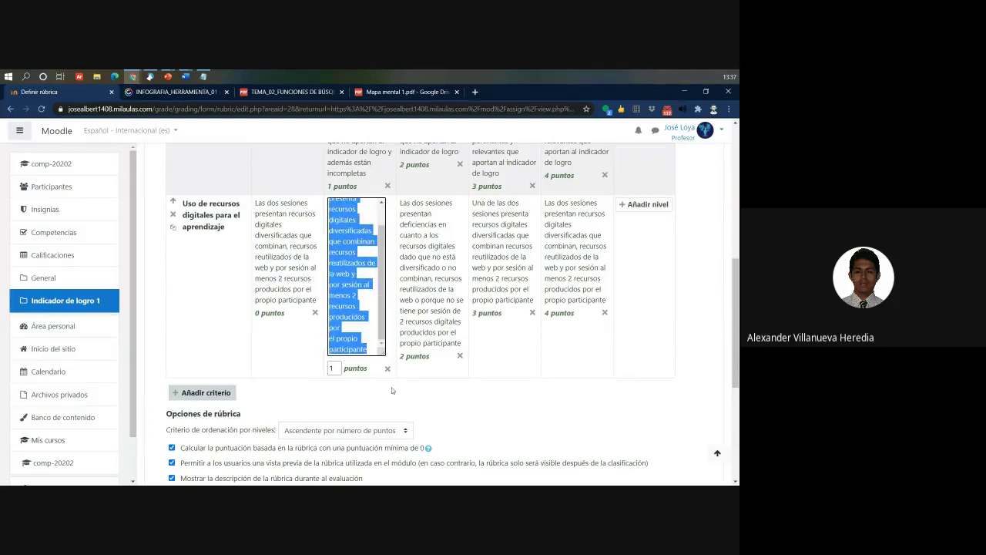
pyautogui.click(392, 390)
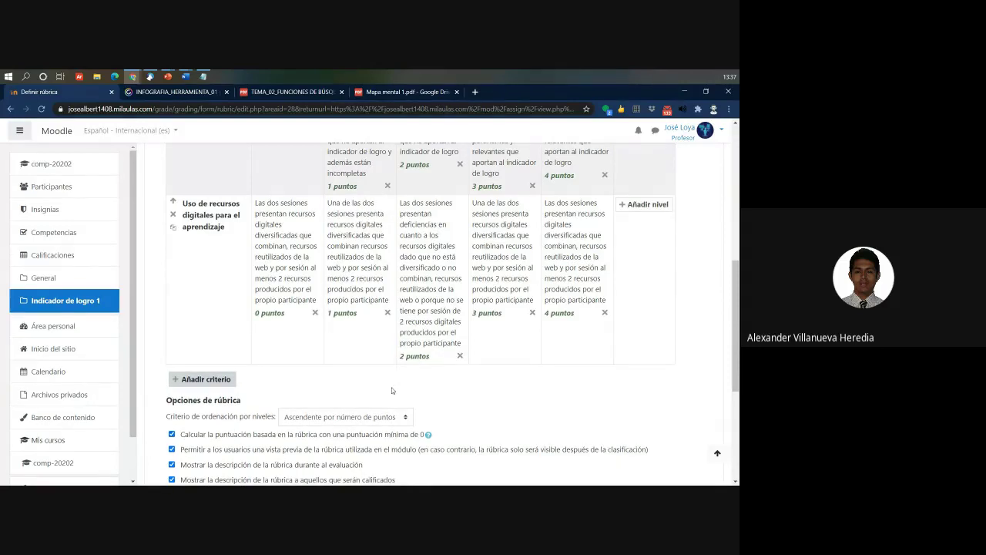
pyautogui.click(363, 287)
pyautogui.hotkey('ctrl', 'v')
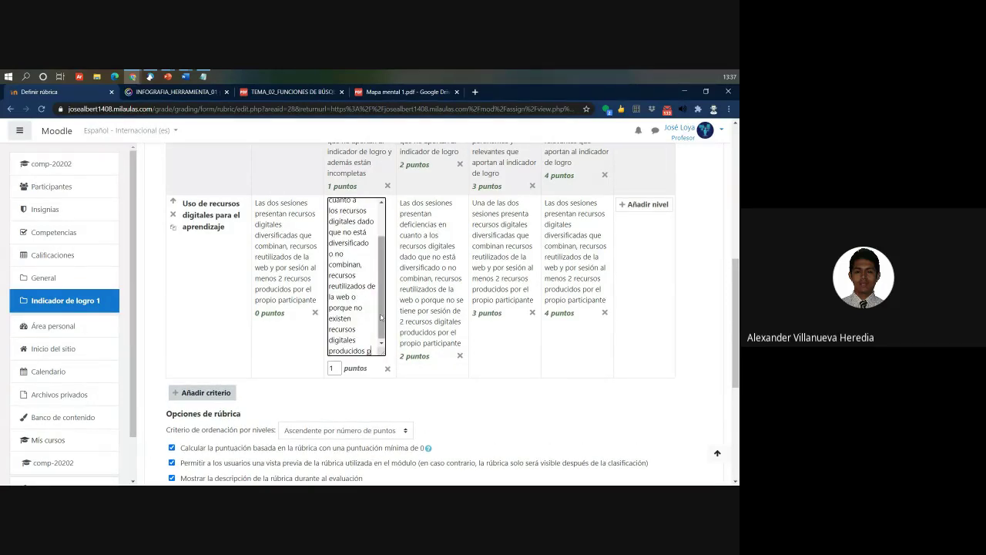
pyautogui.moveTo(380, 300); pyautogui.dragTo(379, 269)
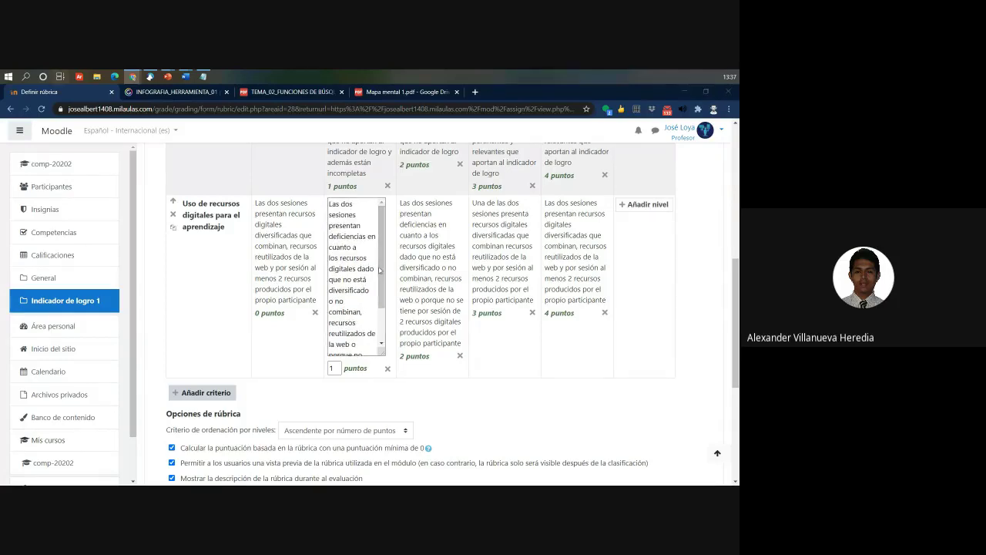
pyautogui.press('super+Tab')
pyautogui.press('Escape')
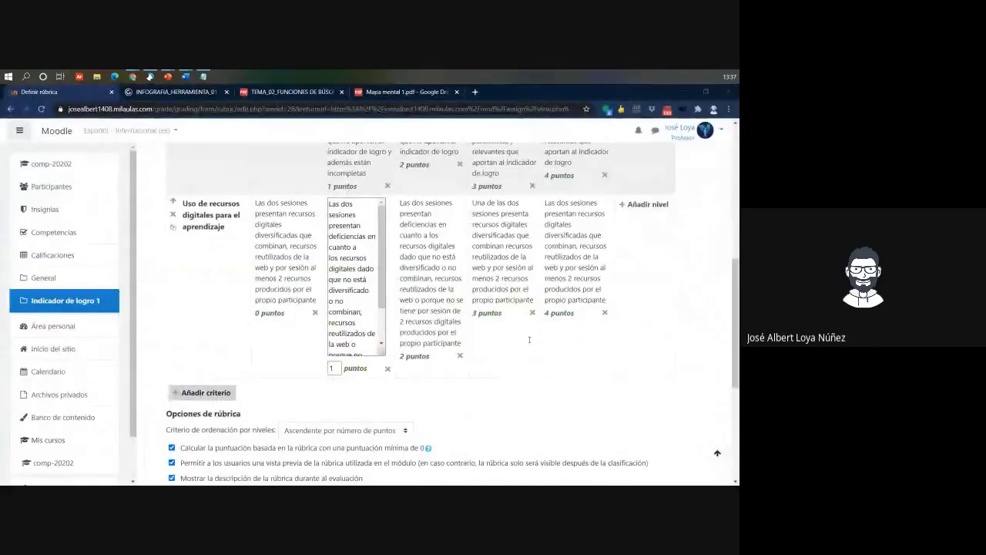
pyautogui.click(676, 371)
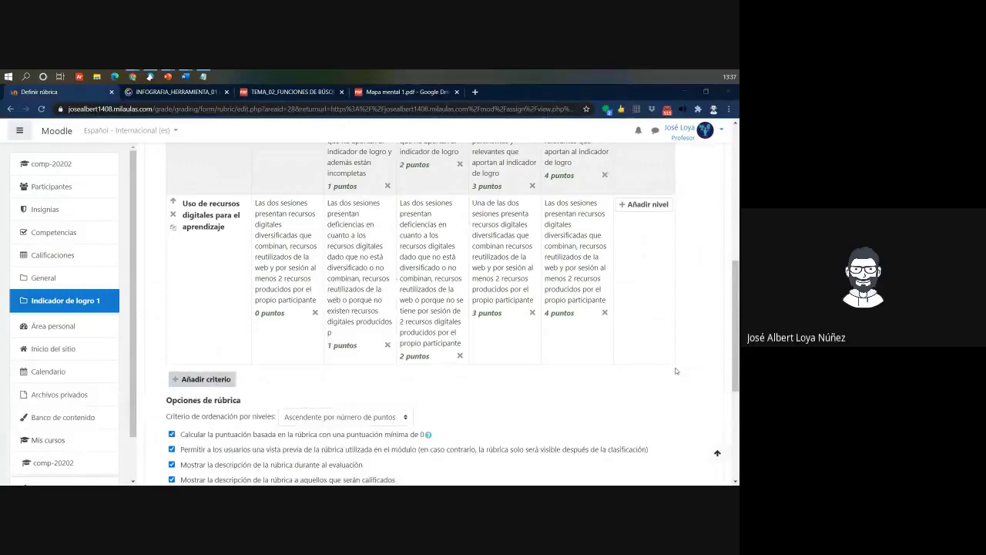
# Step: Copy the full Deficiente (1 punto) description from the PDF, ending in "por el propio participante", over the second criterion's 1-point level text in Moodle
pyautogui.hotkey('alt', 'Tab')
pyautogui.moveTo(511, 332); pyautogui.dragTo(451, 264)
pyautogui.hotkey('ctrl', 'c')
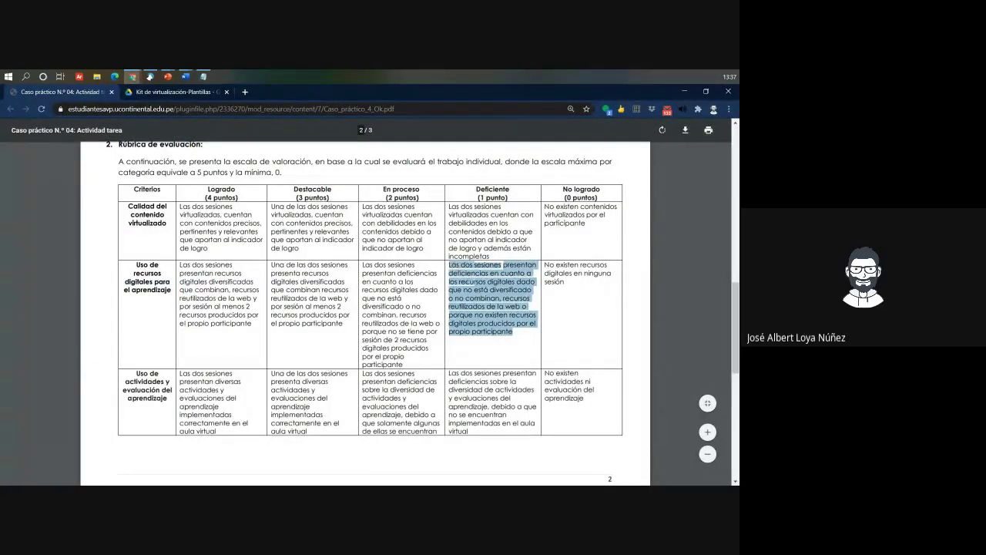
pyautogui.hotkey('alt', 'Tab')
pyautogui.click(297, 289)
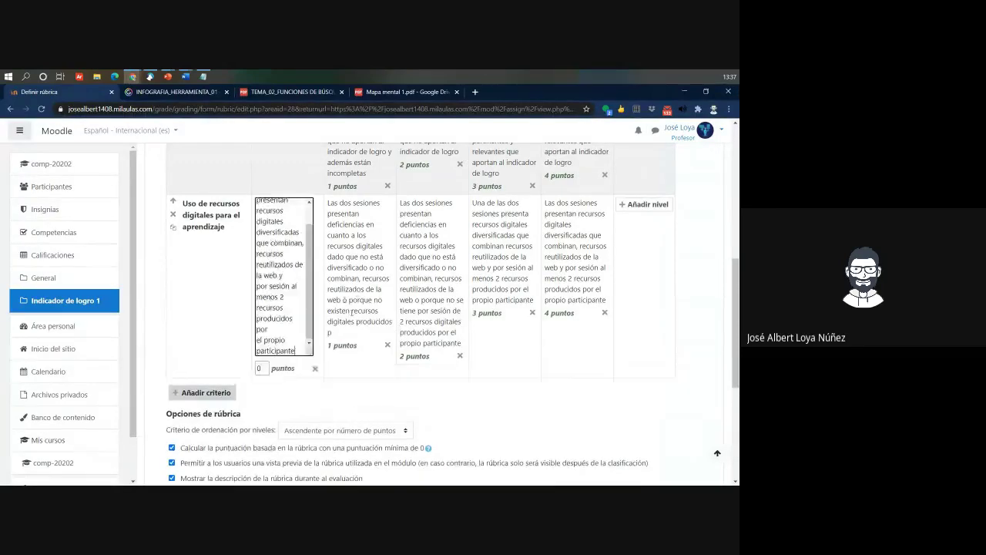
pyautogui.click(350, 323)
pyautogui.hotkey('alt', 'Tab')
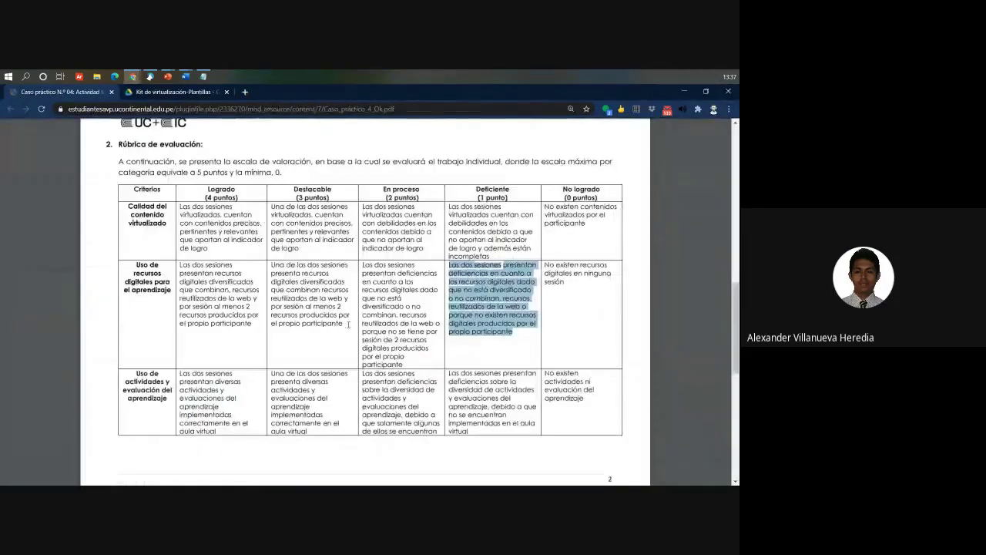
pyautogui.hotkey('alt', 'Tab')
pyautogui.hotkey('ctrl', 'v')
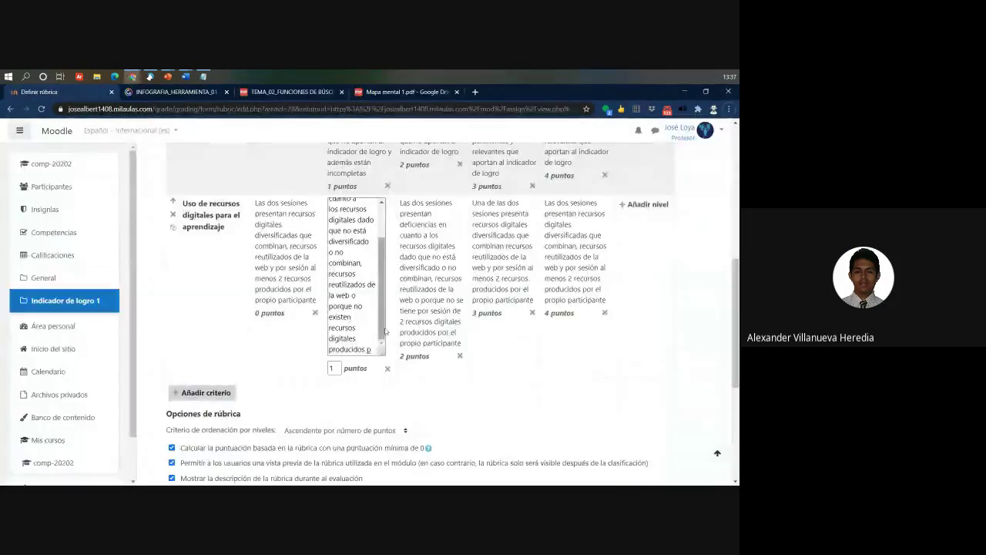
pyautogui.moveTo(372, 344); pyautogui.dragTo(344, 188)
pyautogui.click(326, 208)
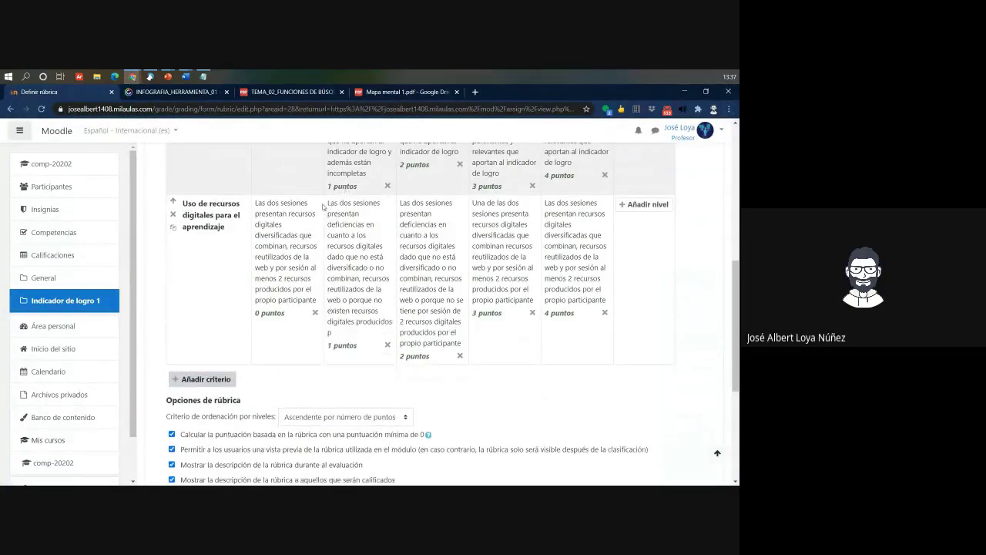
pyautogui.tripleClick(361, 223)
pyautogui.press('Right')
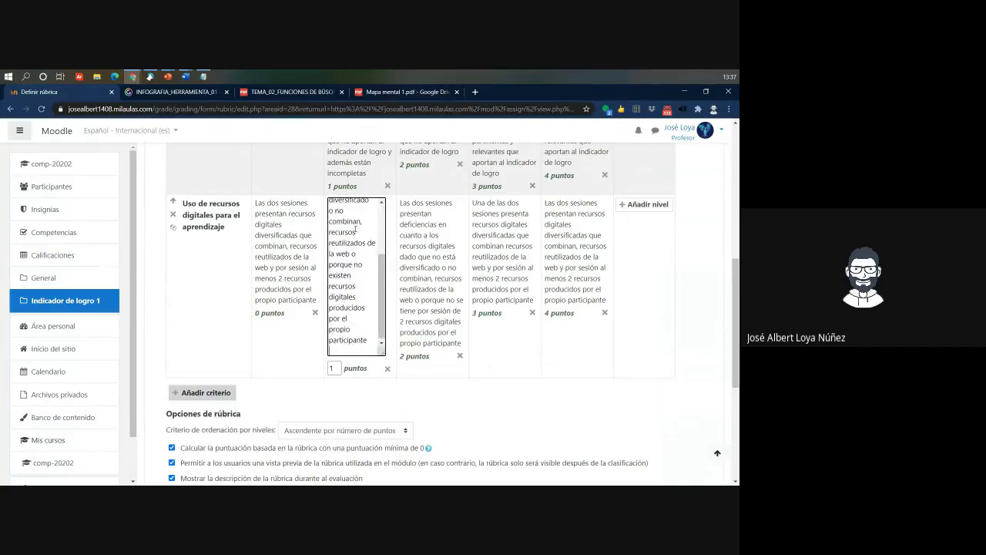
pyautogui.click(553, 404)
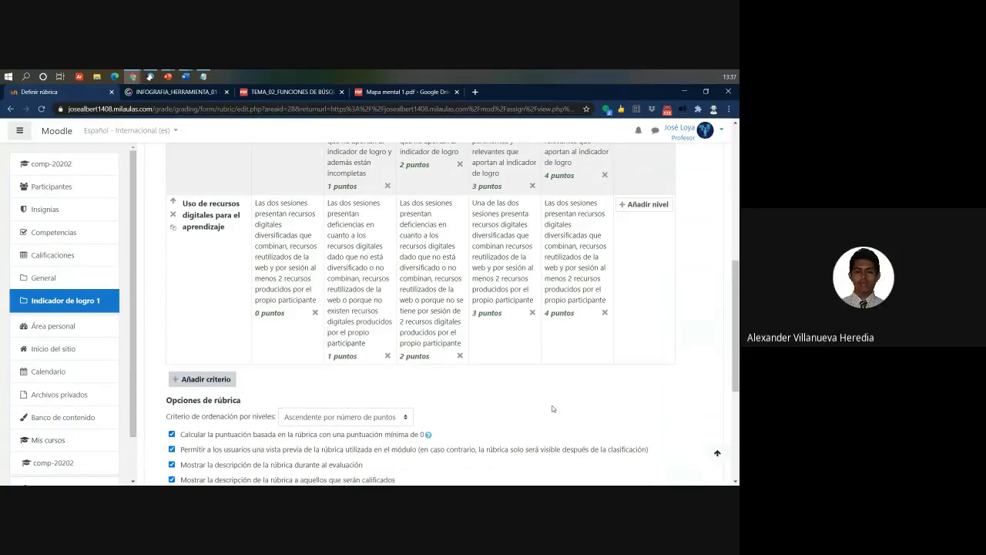
# Step: Replace the second criterion's 0-point level text in Moodle with the PDF's No logrado description, "No existen recursos digitales en ninguna sesión"
pyautogui.hotkey('alt', 'Tab')
pyautogui.moveTo(570, 282); pyautogui.dragTo(545, 265)
pyautogui.hotkey('alt', 'Tab')
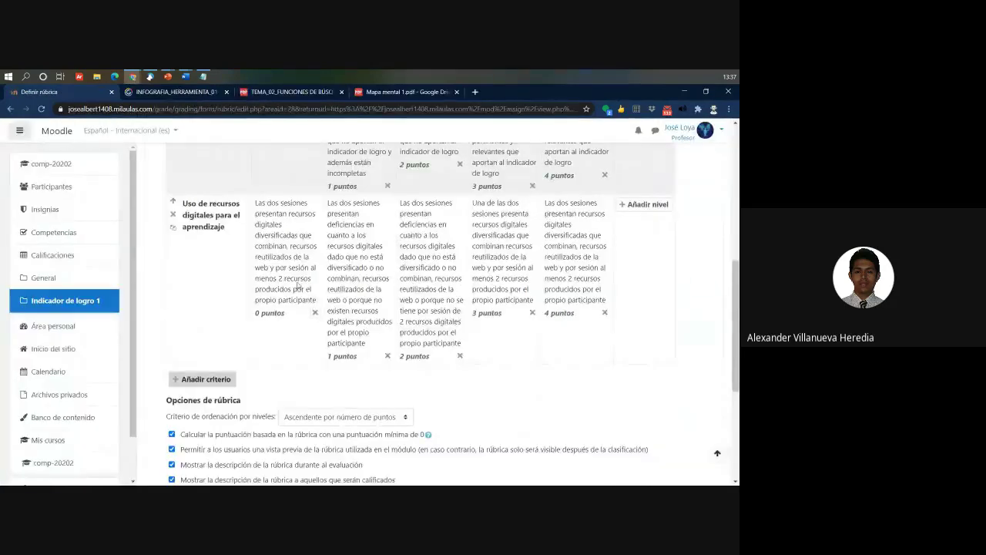
pyautogui.click(297, 281)
pyautogui.moveTo(290, 344); pyautogui.dragTo(258, 202)
pyautogui.write('No existen recursos digitales en ninguna sesión')
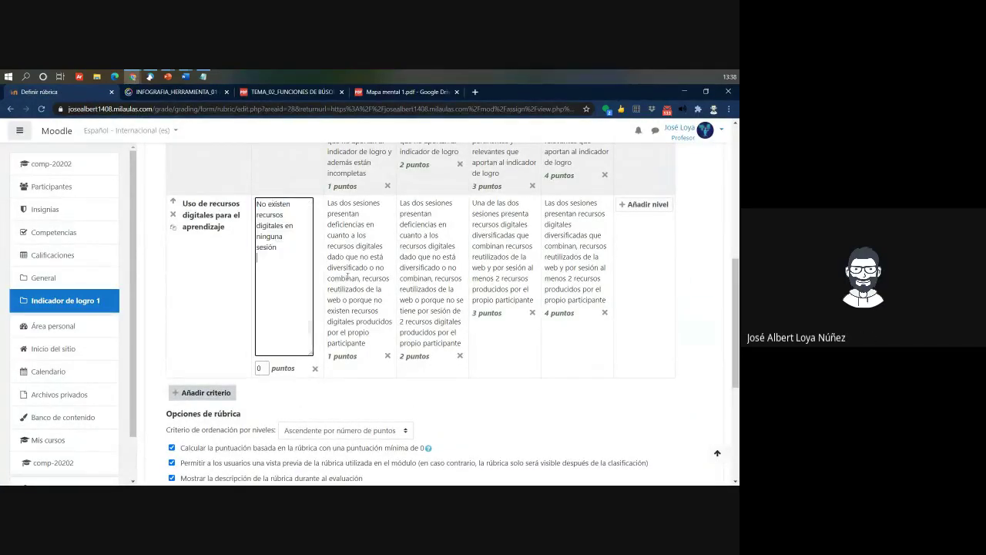
pyautogui.click(230, 319)
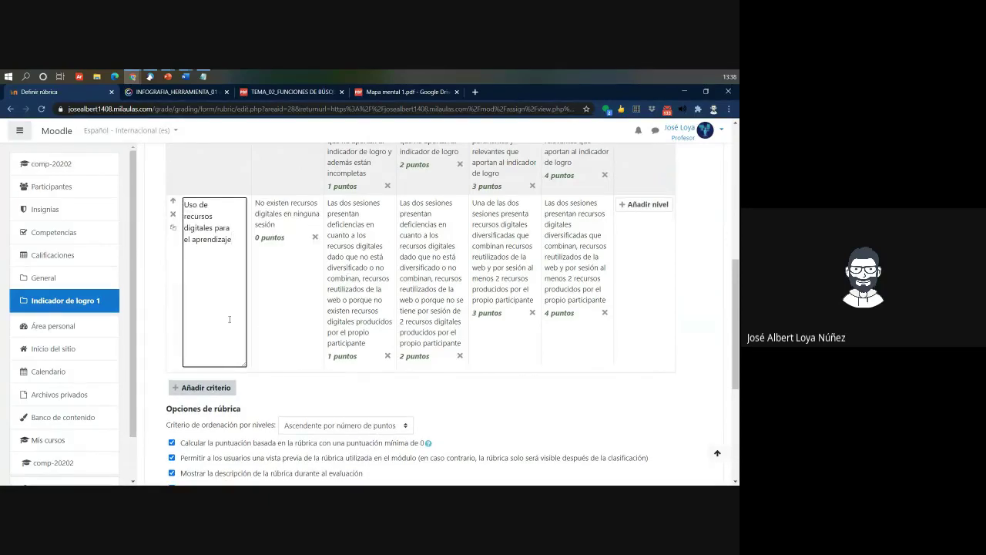
pyautogui.click(497, 388)
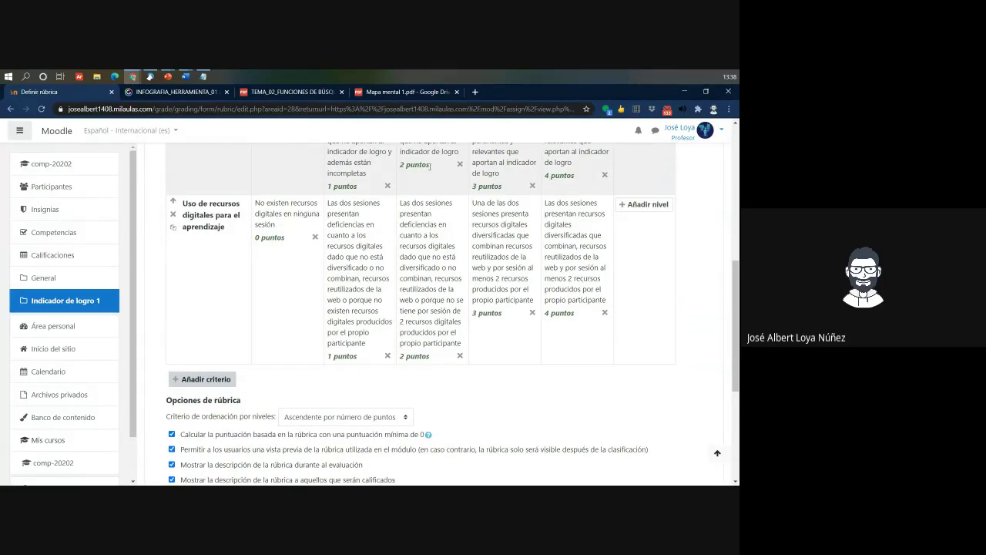
pyautogui.scroll(3, 381, 352)
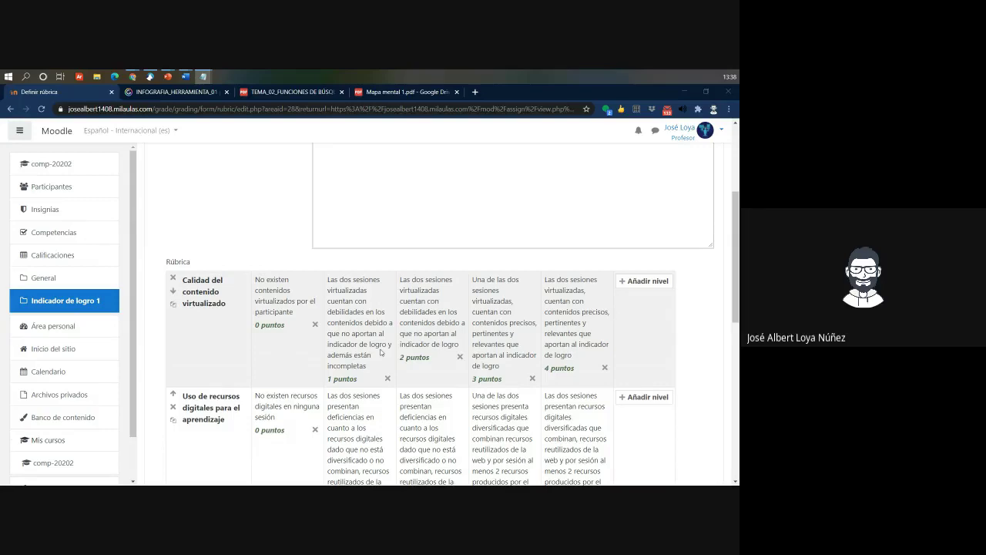
pyautogui.scroll(-3, 688, 409)
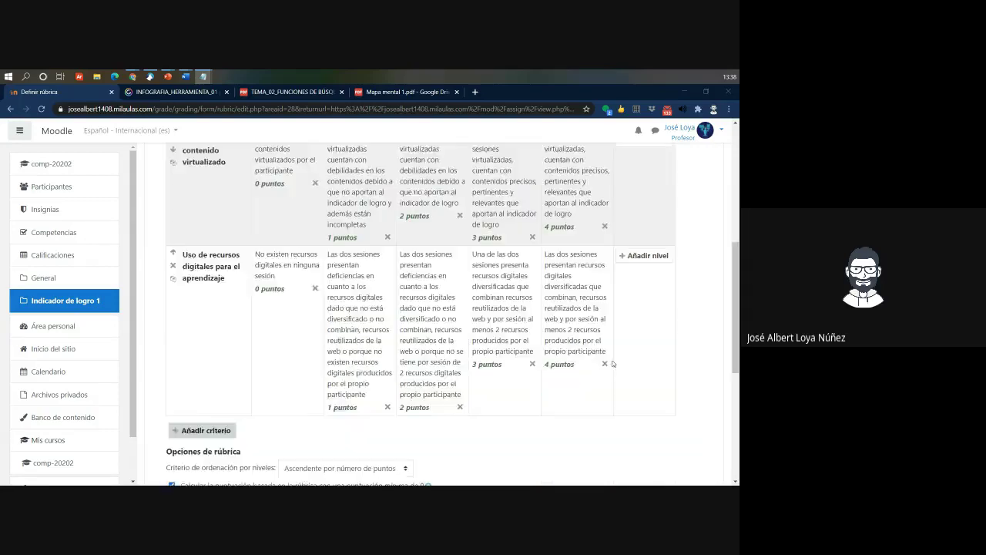
# Step: Name the rubric "Rubrica 01"
pyautogui.scroll(1, 561, 244)
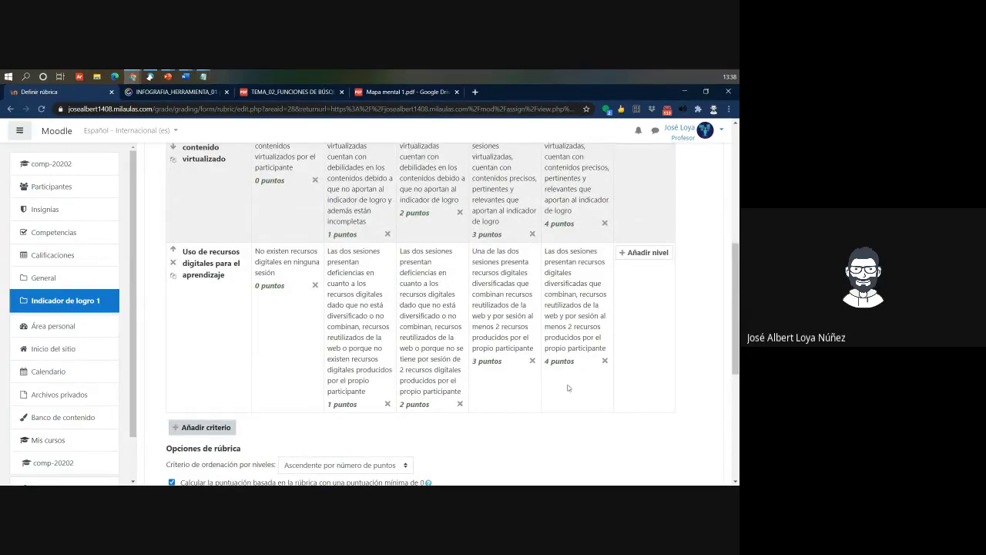
pyautogui.scroll(3, 315, 221)
pyautogui.scroll(3, 316, 221)
pyautogui.scroll(-3, 381, 322)
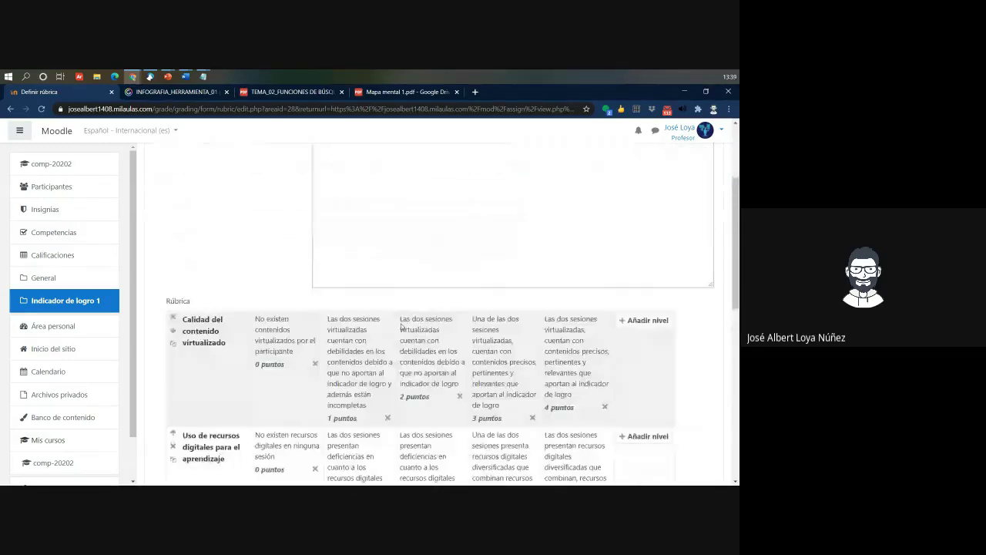
pyautogui.scroll(3, 374, 286)
pyautogui.click(334, 242)
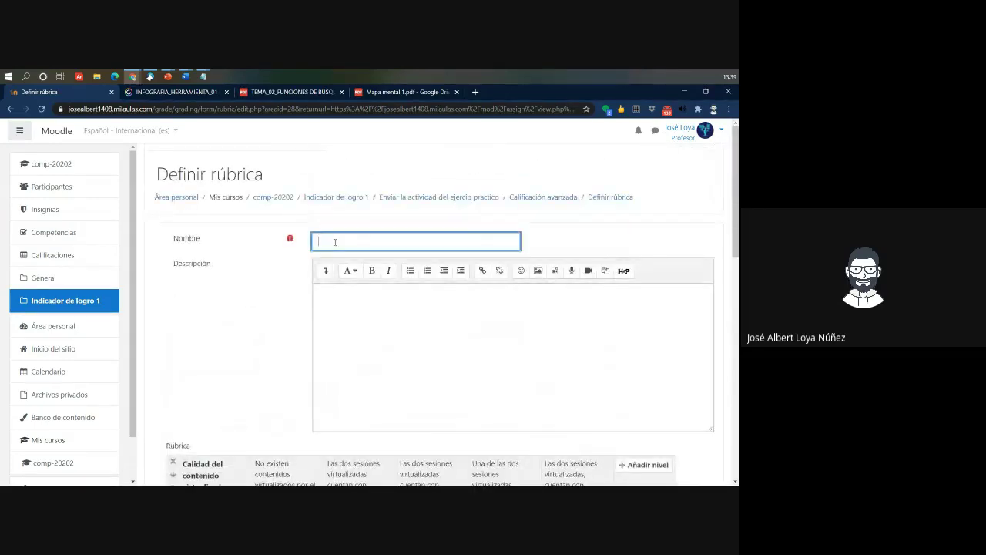
pyautogui.write('Rubr')
pyautogui.press('BackSpace')
pyautogui.press('BackSpace')
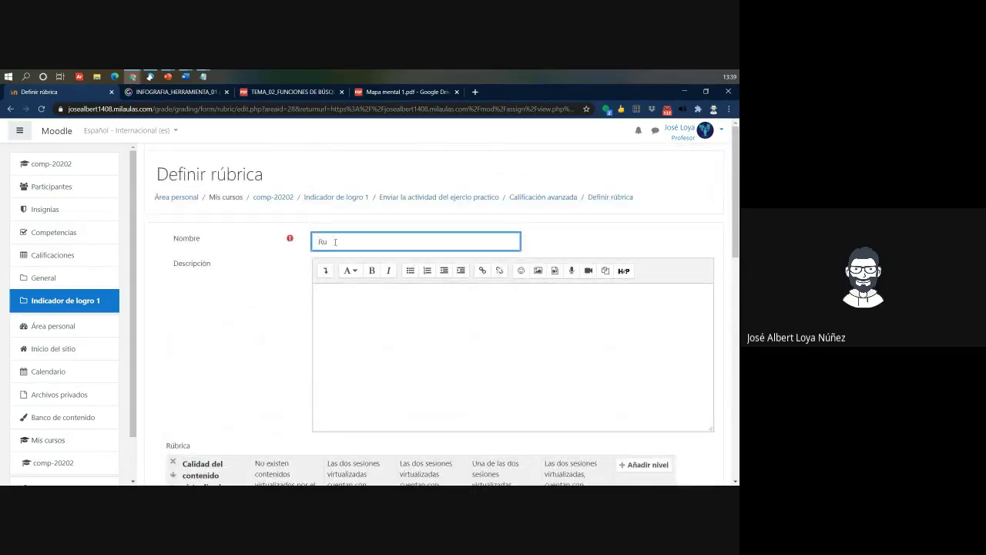
pyautogui.write('brica 1 01')
# Step: Disable showing the rubric description during evaluation and to those being graded, and save the rubric as ready for use
pyautogui.scroll(-15, 392, 366)
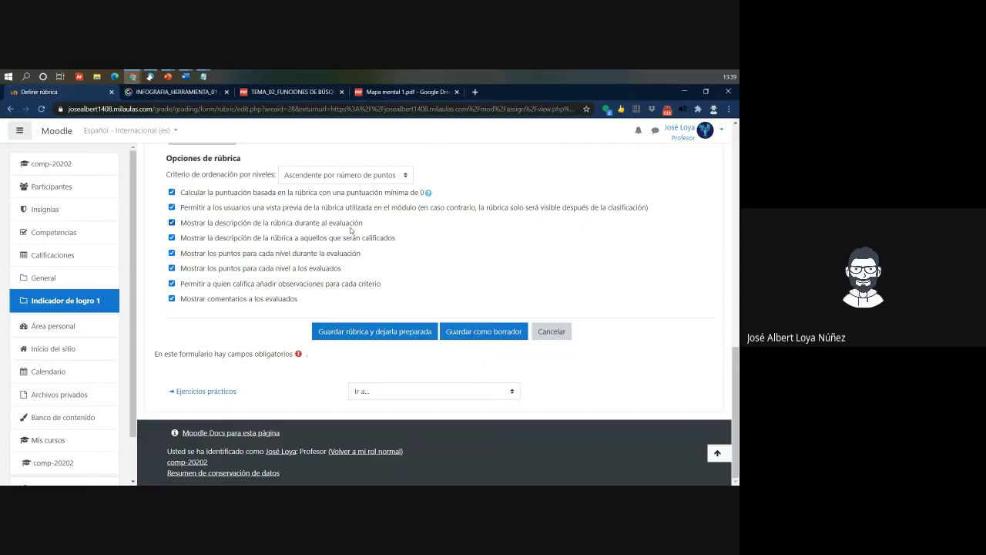
pyautogui.click(353, 224)
pyautogui.click(386, 239)
pyautogui.scroll(15, 423, 257)
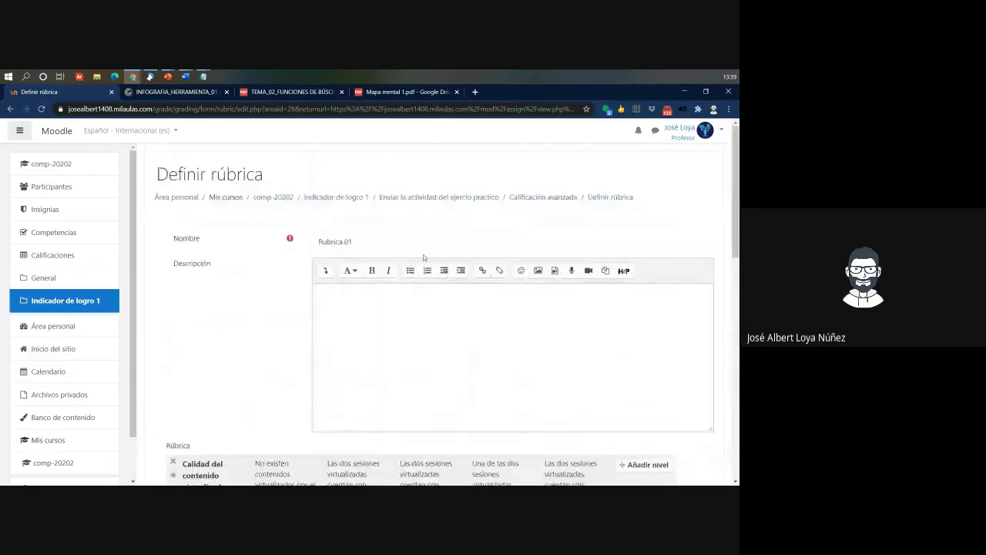
pyautogui.scroll(-15, 423, 256)
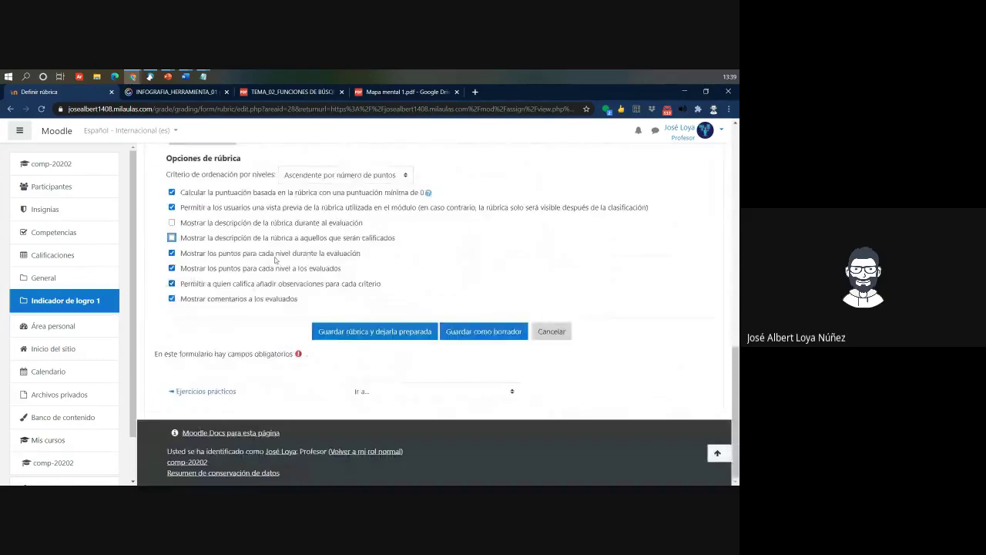
pyautogui.click(357, 333)
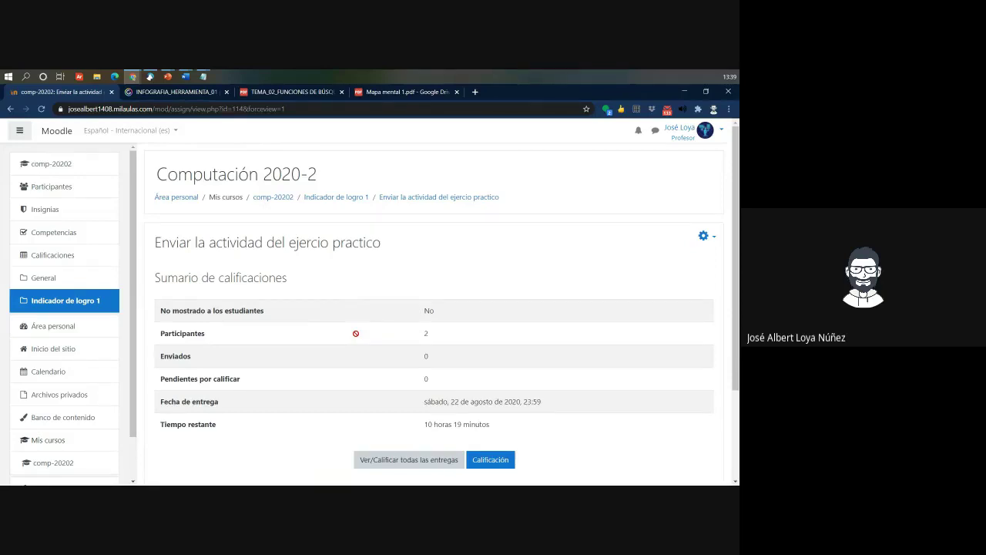
# Step: Open the first listed student's grading page from the list of all submissions and show only the grading area
pyautogui.scroll(-2, 378, 348)
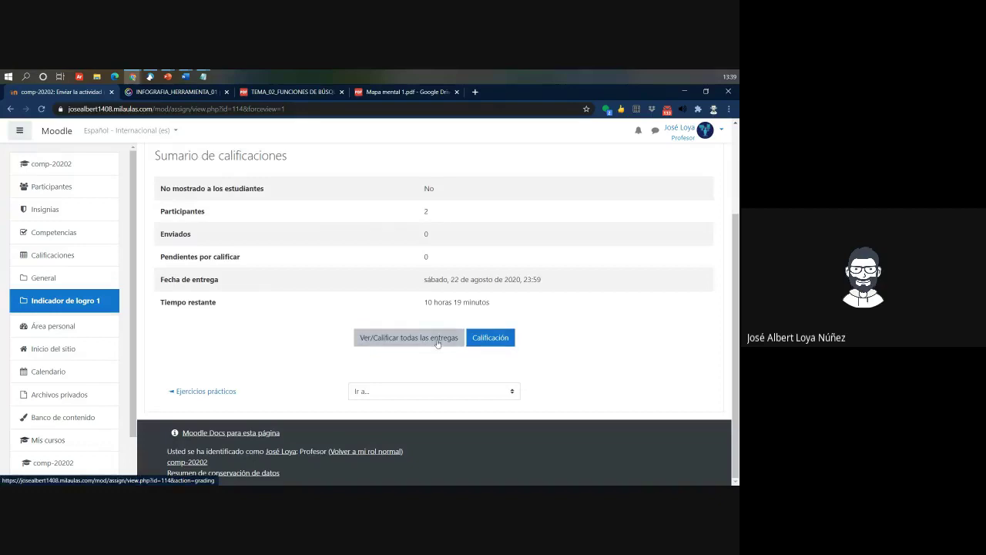
pyautogui.click(437, 342)
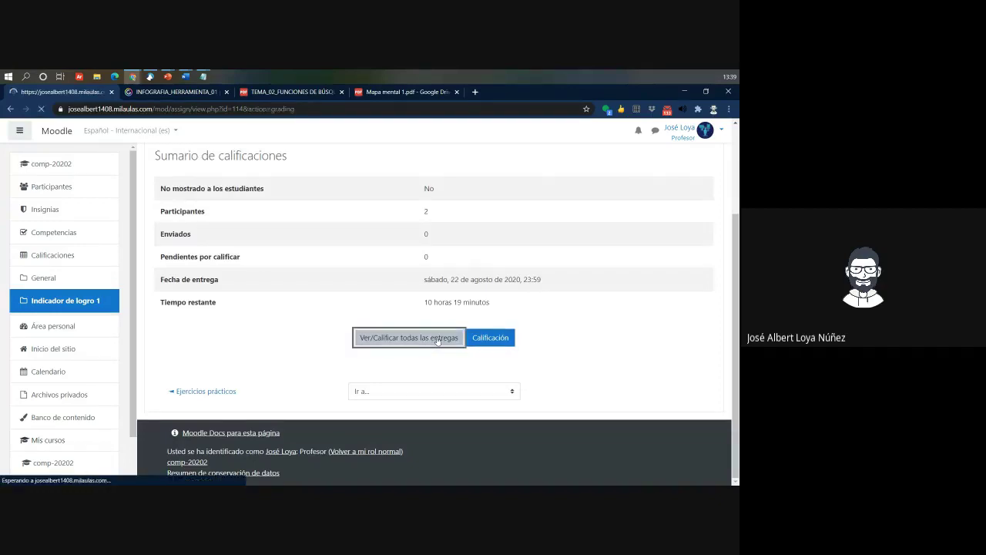
pyautogui.scroll(-2, 463, 331)
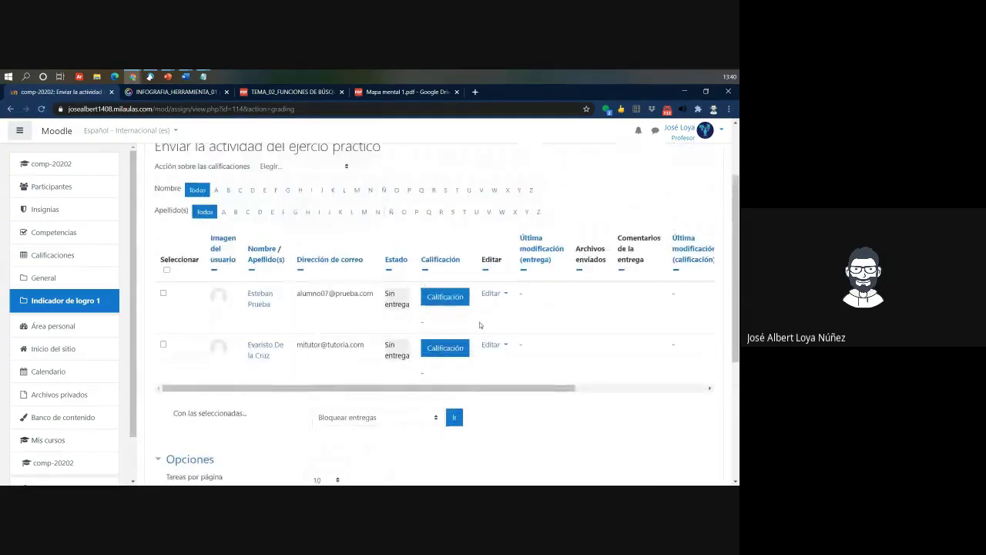
pyautogui.click(445, 297)
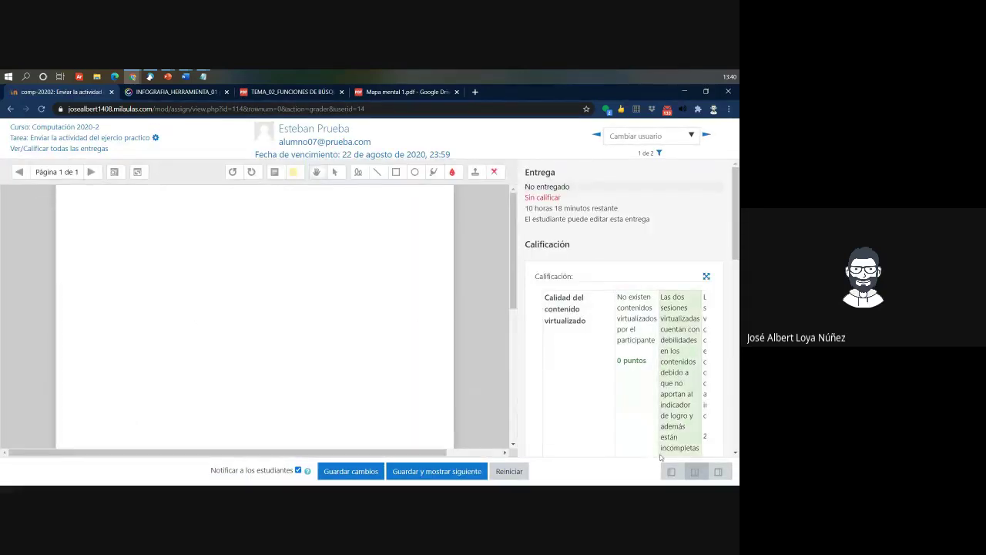
pyautogui.click(671, 471)
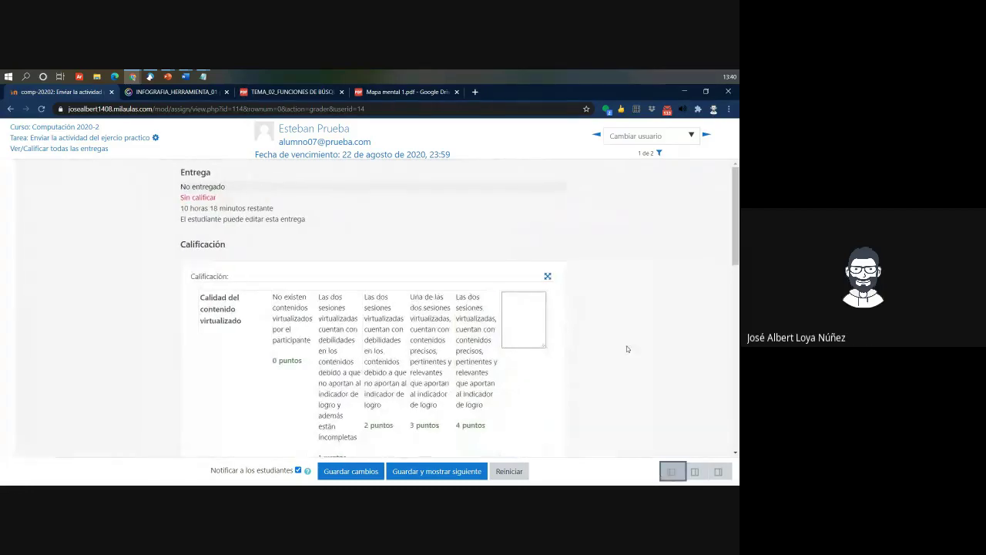
# Step: Grade the first student with 3 points for Calidad del contenido virtualizado and 2 points for Uso de recursos digitales, and save
pyautogui.scroll(-4, 627, 349)
pyautogui.scroll(4, 627, 350)
pyautogui.click(435, 346)
pyautogui.scroll(-3, 392, 367)
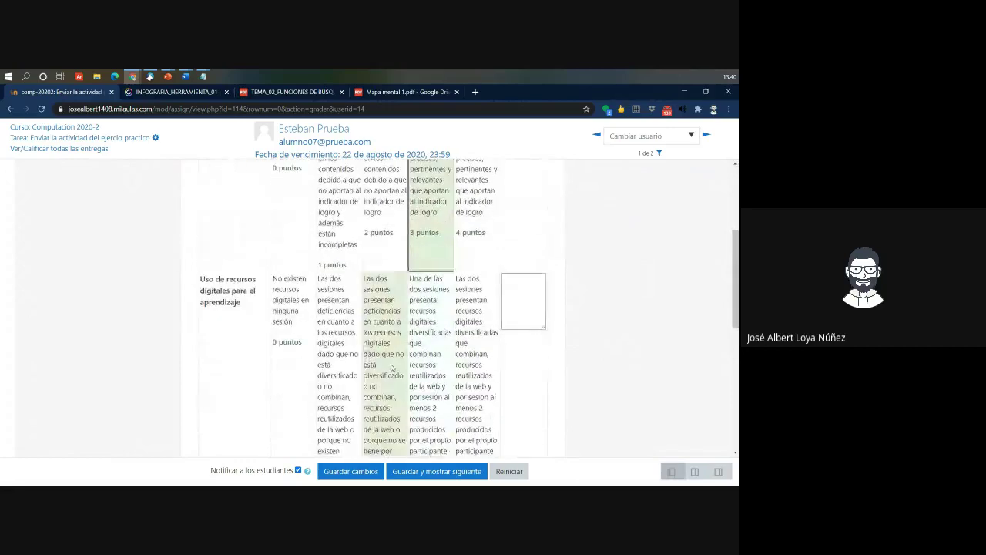
pyautogui.click(391, 368)
pyautogui.scroll(-5, 392, 368)
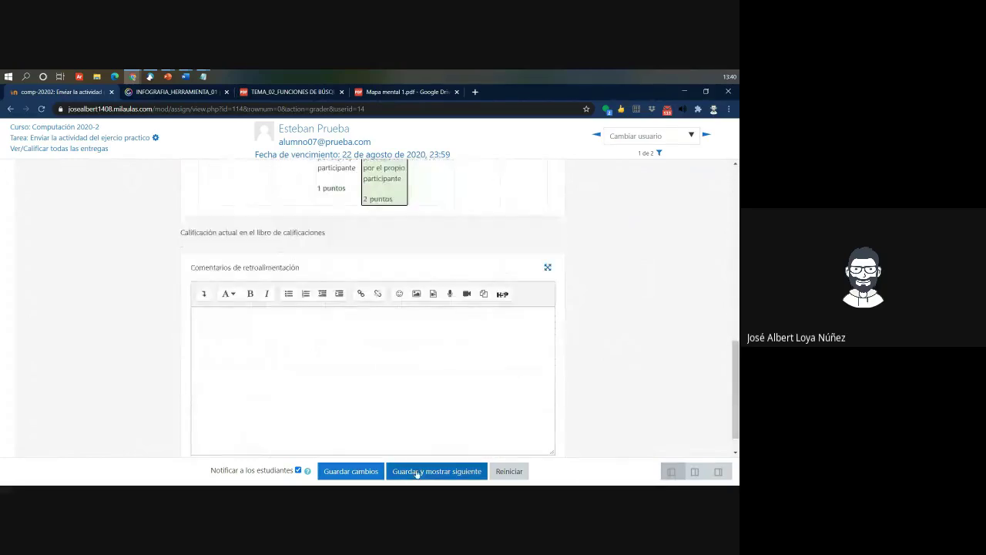
pyautogui.click(417, 472)
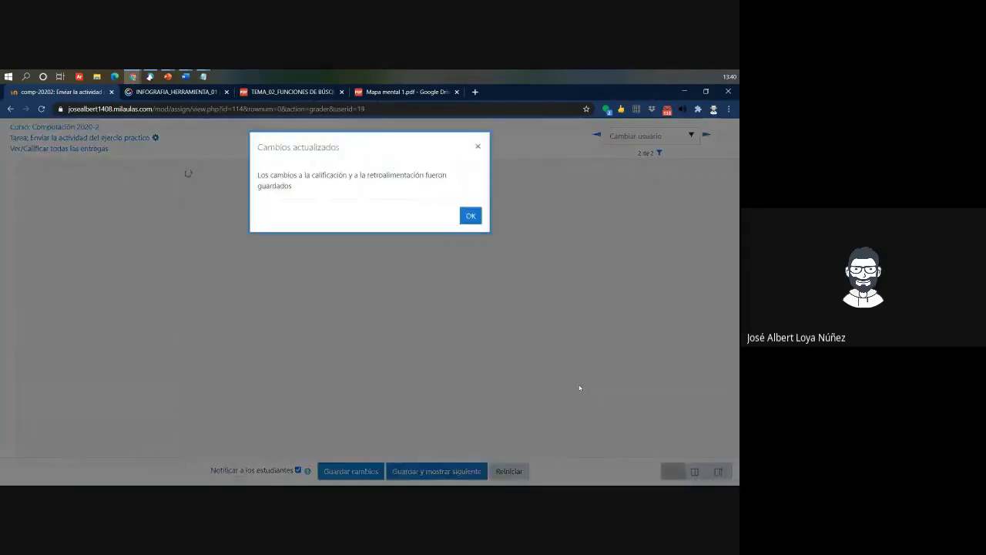
pyautogui.click(470, 216)
# Step: Grade the second student with 4 points in both rubric criteria and save the grade
pyautogui.click(474, 356)
pyautogui.scroll(-1, 474, 356)
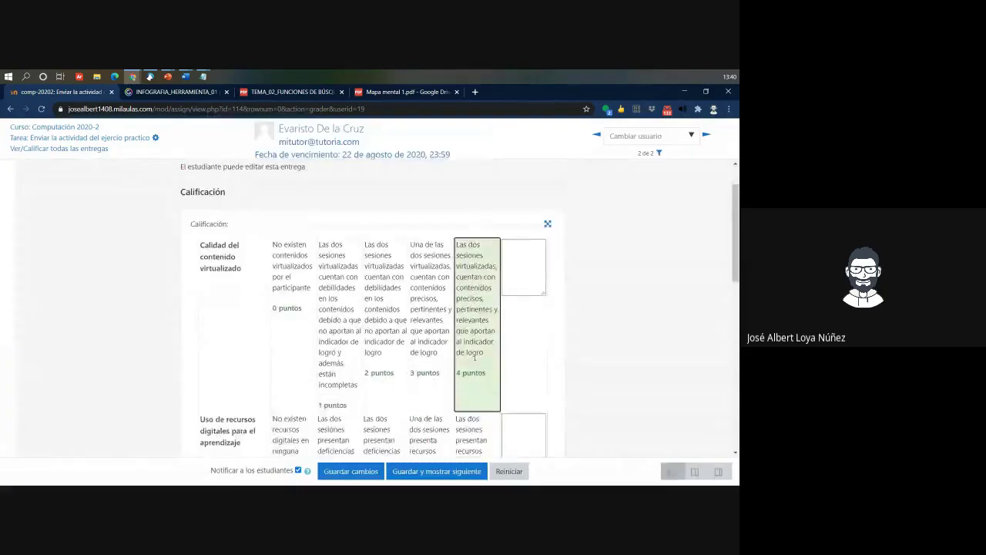
pyautogui.scroll(-2, 474, 356)
pyautogui.click(474, 354)
pyautogui.scroll(-3, 474, 354)
pyautogui.click(431, 476)
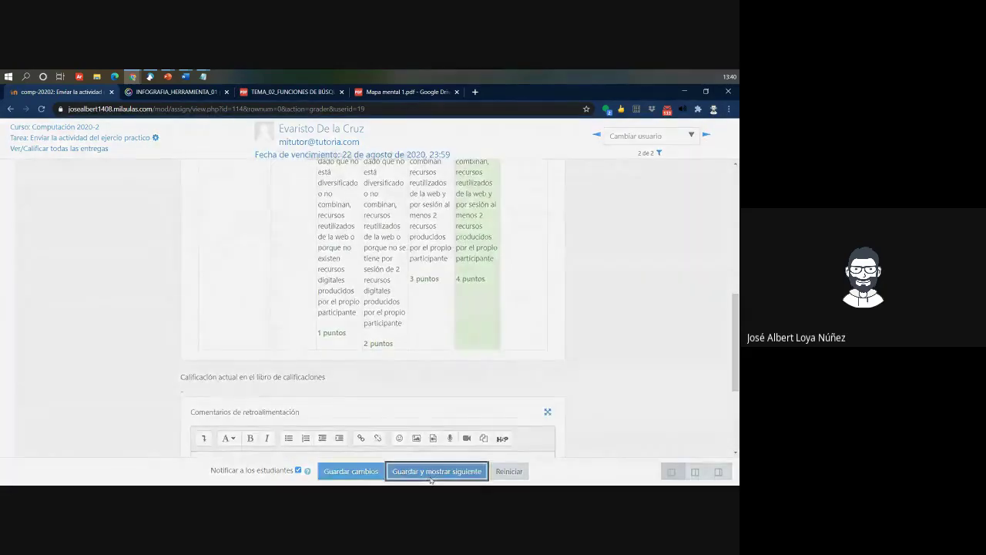
pyautogui.click(470, 216)
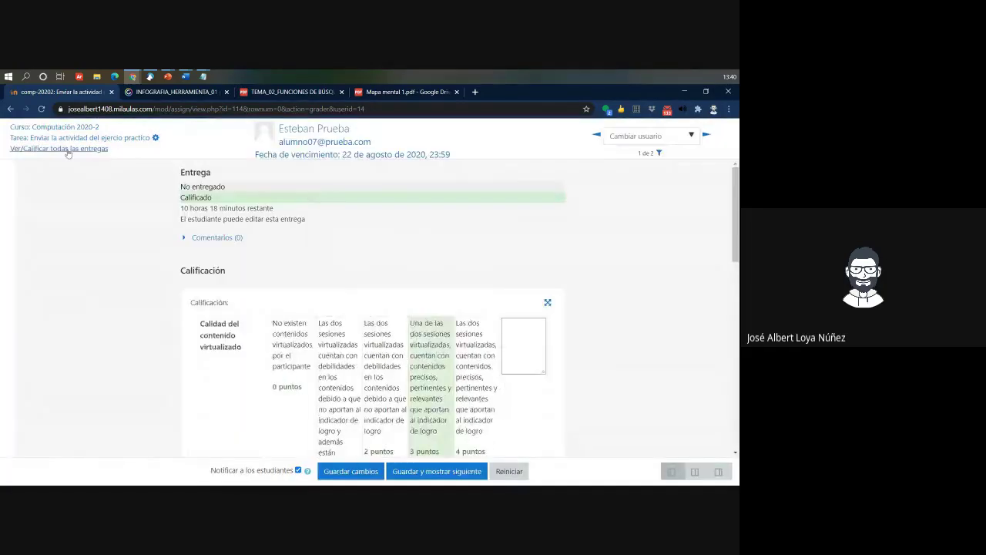
# Step: Return to the list of all submissions and examine the grades of both students, marking each one on screen
pyautogui.click(68, 151)
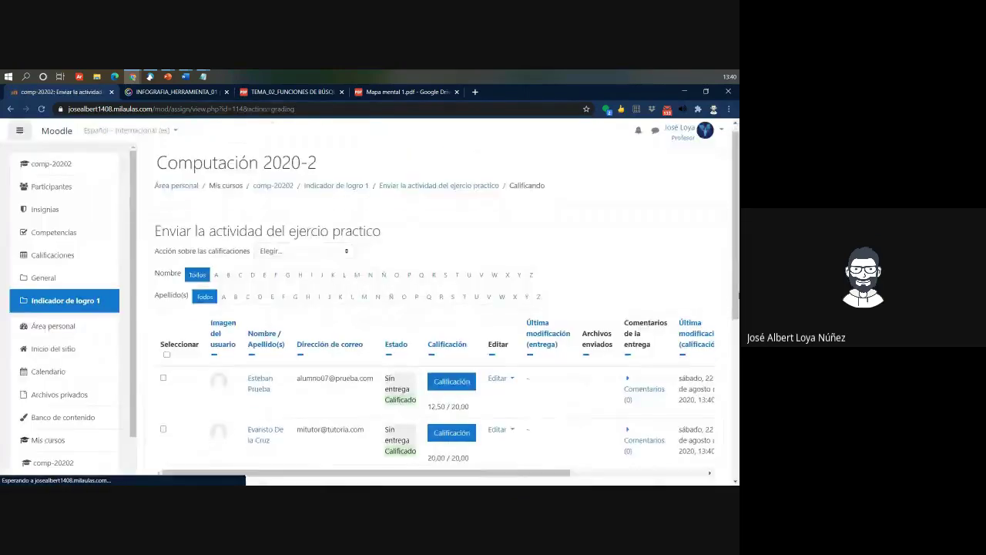
pyautogui.scroll(-3, 447, 308)
pyautogui.scroll(1, 447, 308)
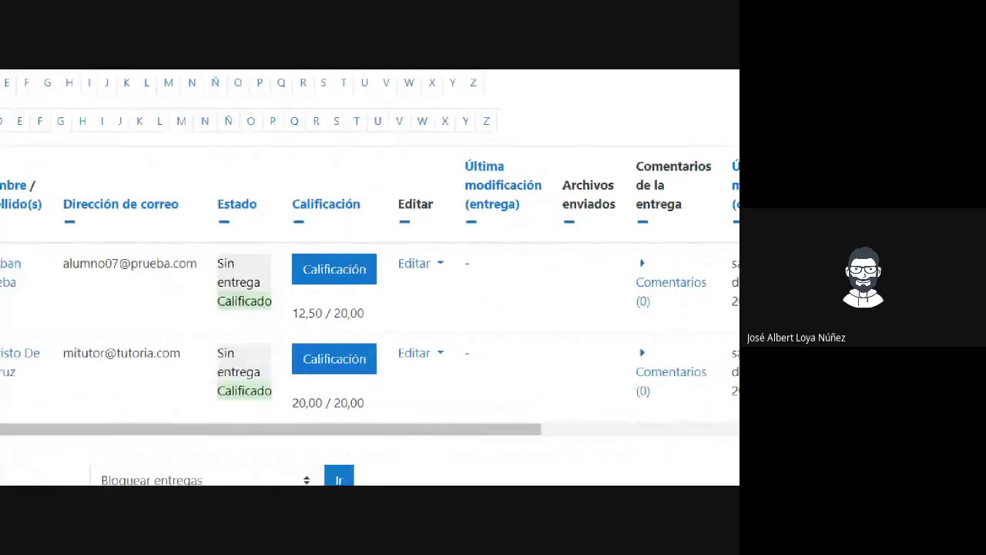
pyautogui.moveTo(282, 385); pyautogui.dragTo(373, 422)
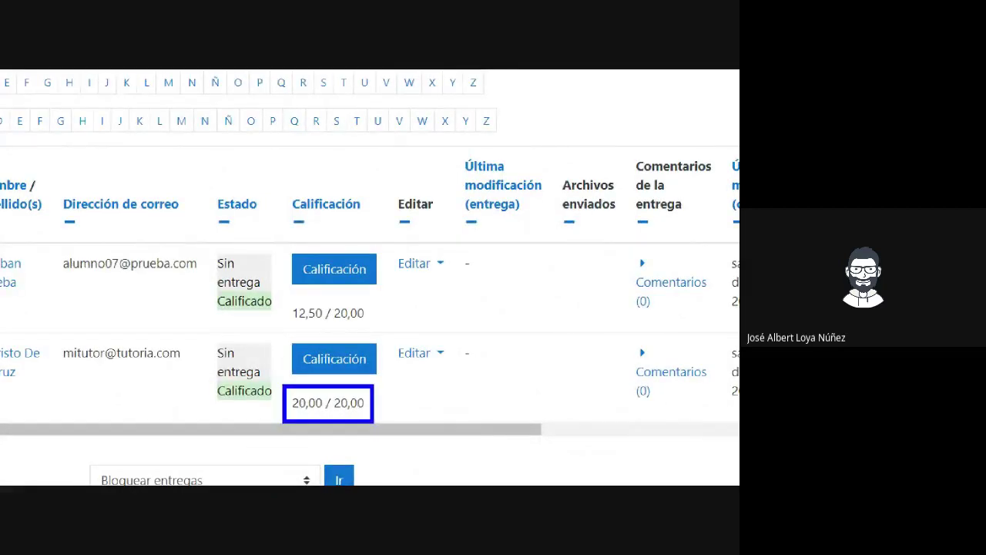
pyautogui.moveTo(286, 299)
pyautogui.mouseDown()
pyautogui.moveTo(372, 339)
pyautogui.moveTo(430, 292)
pyautogui.mouseUp()
pyautogui.moveTo(376, 395)
pyautogui.mouseDown()
pyautogui.moveTo(390, 421)
pyautogui.moveTo(453, 367)
pyautogui.mouseUp()
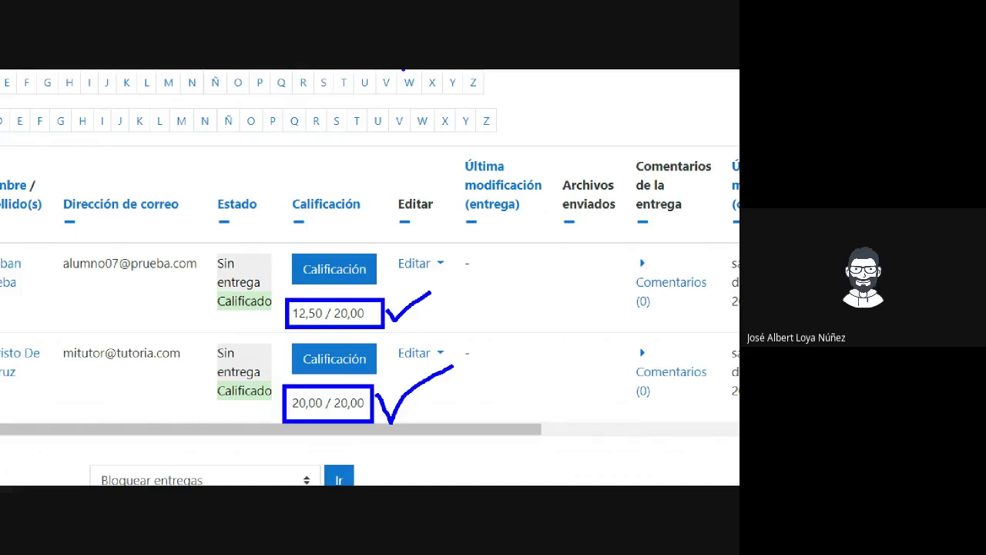
pyautogui.moveTo(411, 308)
pyautogui.mouseDown()
pyautogui.moveTo(282, 296)
pyautogui.moveTo(390, 305)
pyautogui.mouseUp()
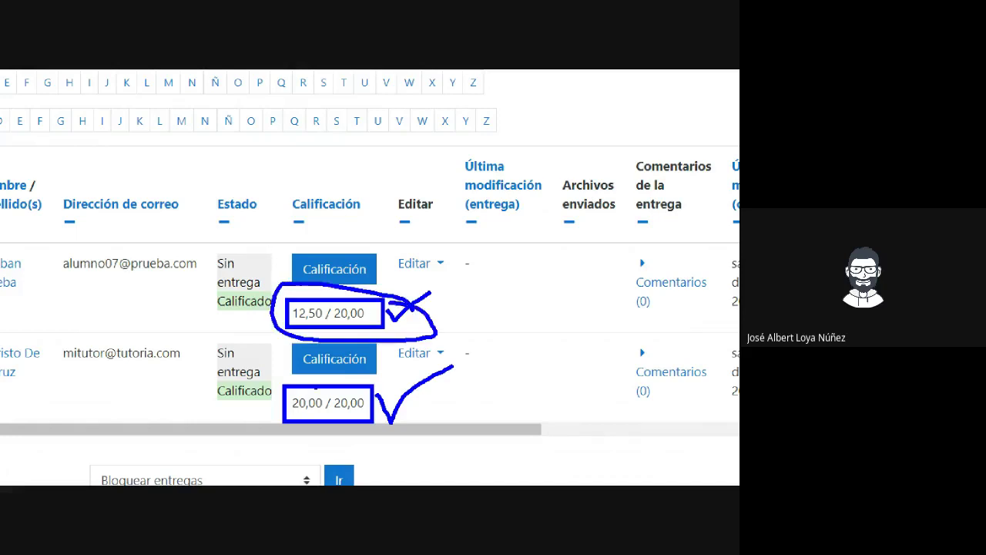
pyautogui.moveTo(433, 400)
pyautogui.mouseDown()
pyautogui.moveTo(408, 422)
pyautogui.moveTo(388, 404)
pyautogui.mouseUp()
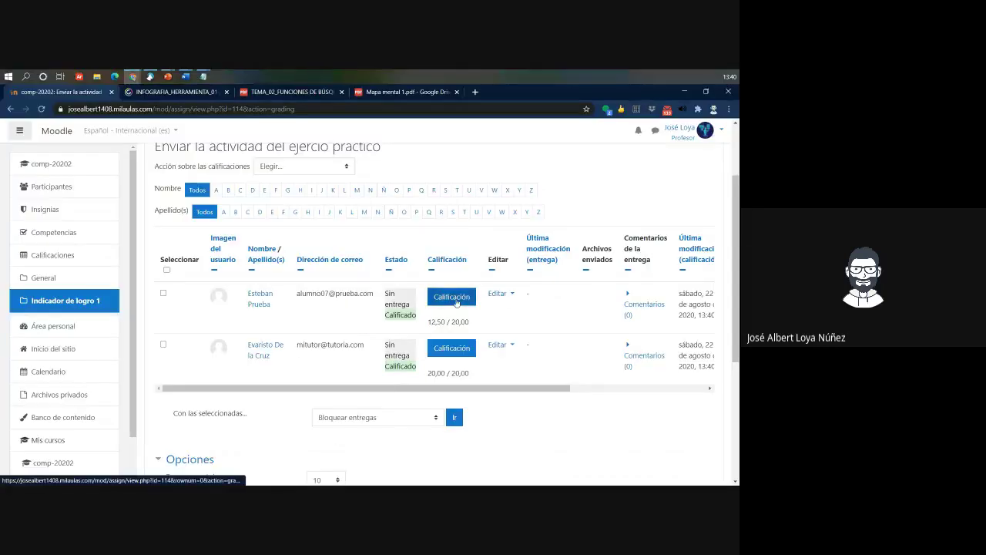
# Step: Reopen the first student's grading page, change Calidad del contenido virtualizado to its 1-point level, and save the changes
pyautogui.click(456, 302)
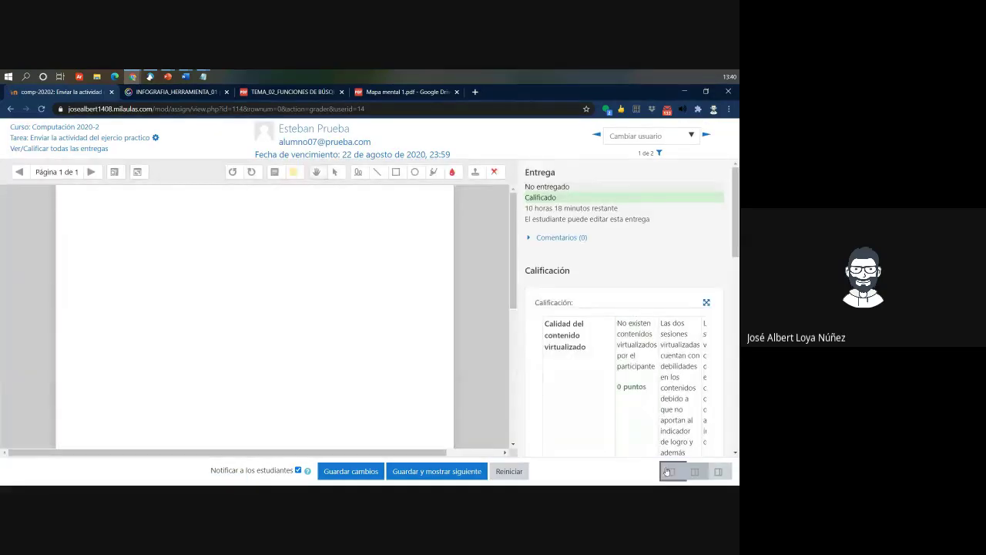
pyautogui.click(671, 471)
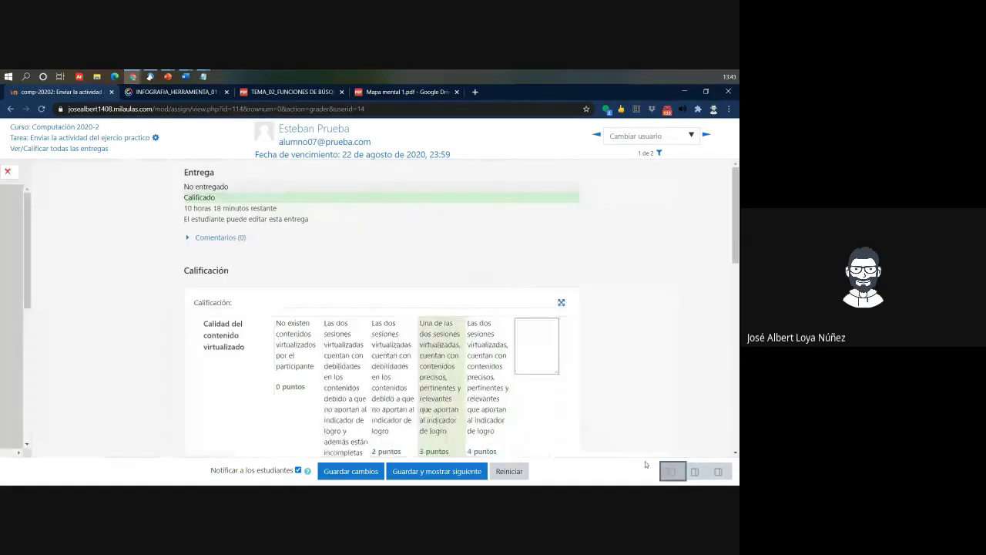
pyautogui.scroll(-6, 375, 342)
pyautogui.scroll(4, 375, 342)
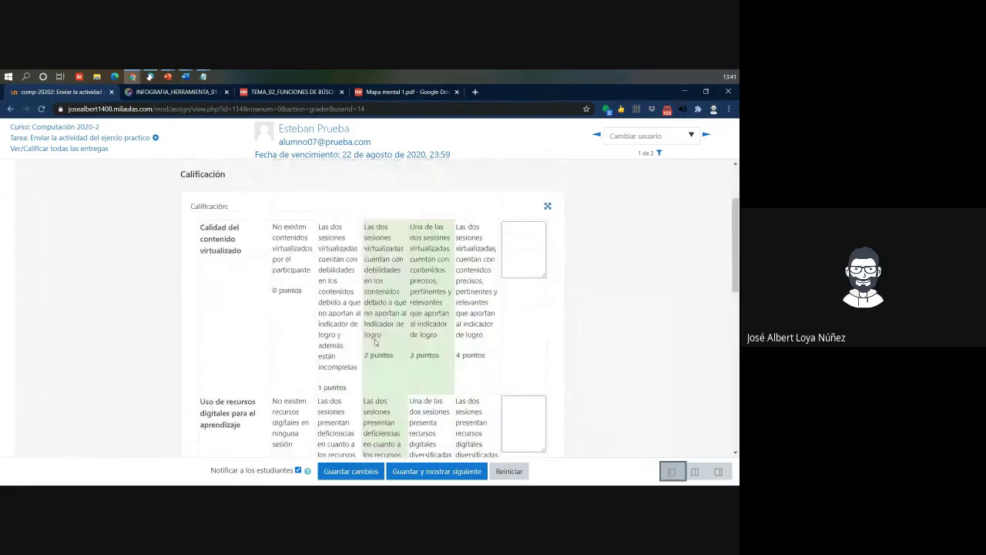
pyautogui.scroll(-2, 375, 342)
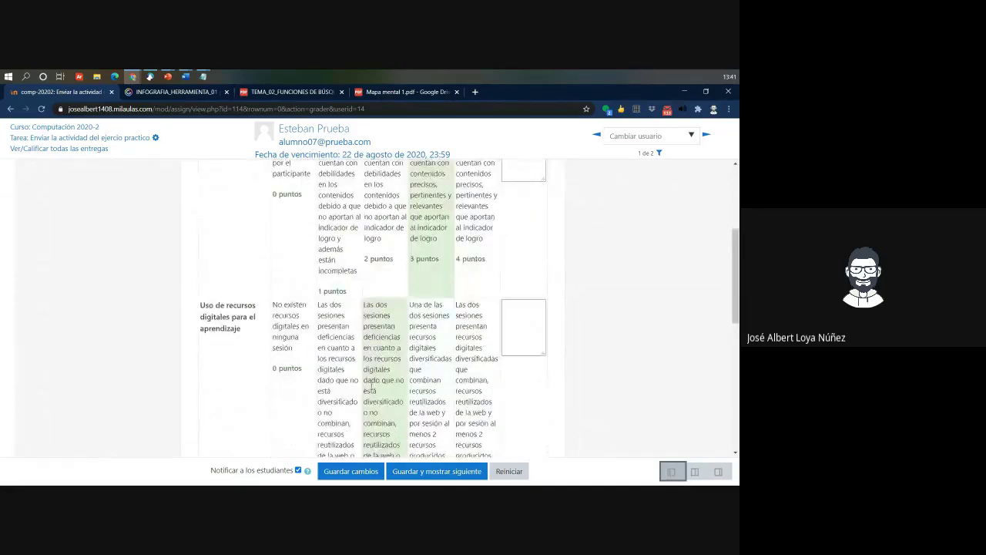
pyautogui.click(339, 283)
pyautogui.scroll(-1, 353, 305)
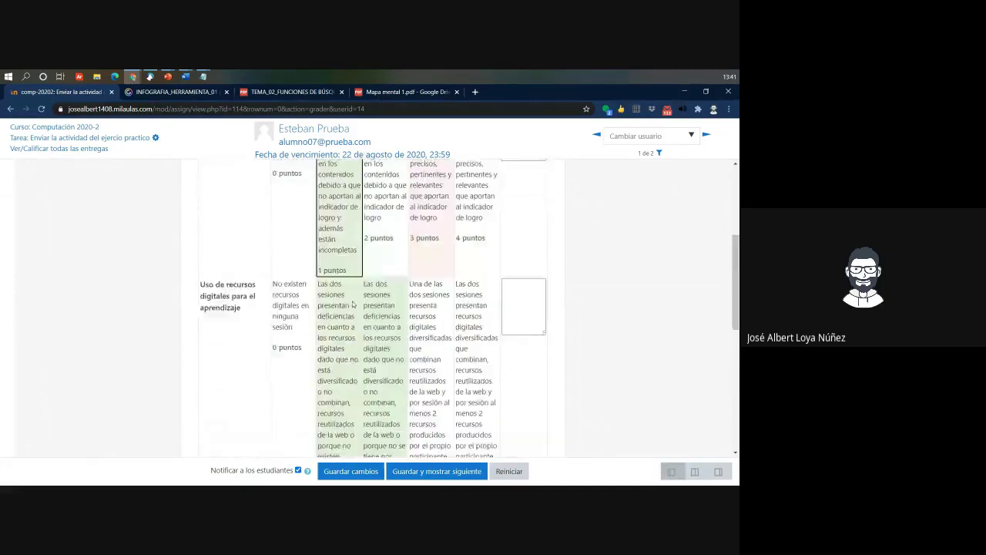
pyautogui.scroll(-2, 353, 304)
pyautogui.click(349, 468)
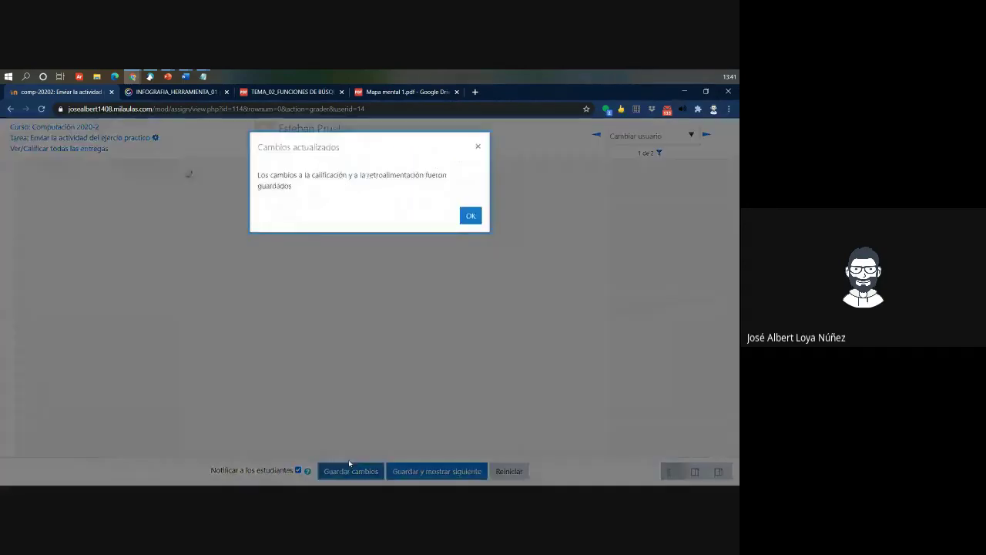
pyautogui.click(455, 258)
# Step: Check the first student's current gradebook grade against the levels selected in the rubric
pyautogui.scroll(-6, 448, 268)
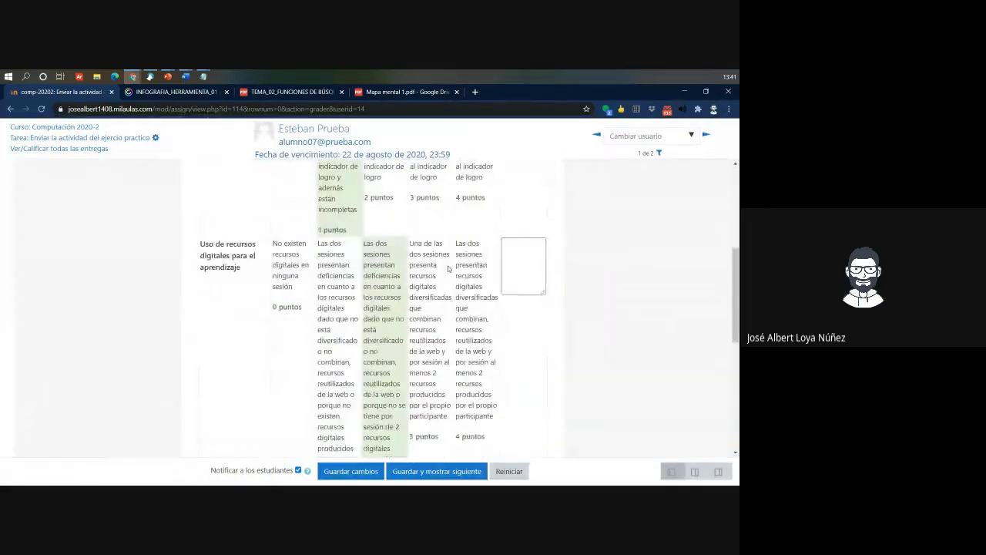
pyautogui.scroll(-5, 448, 268)
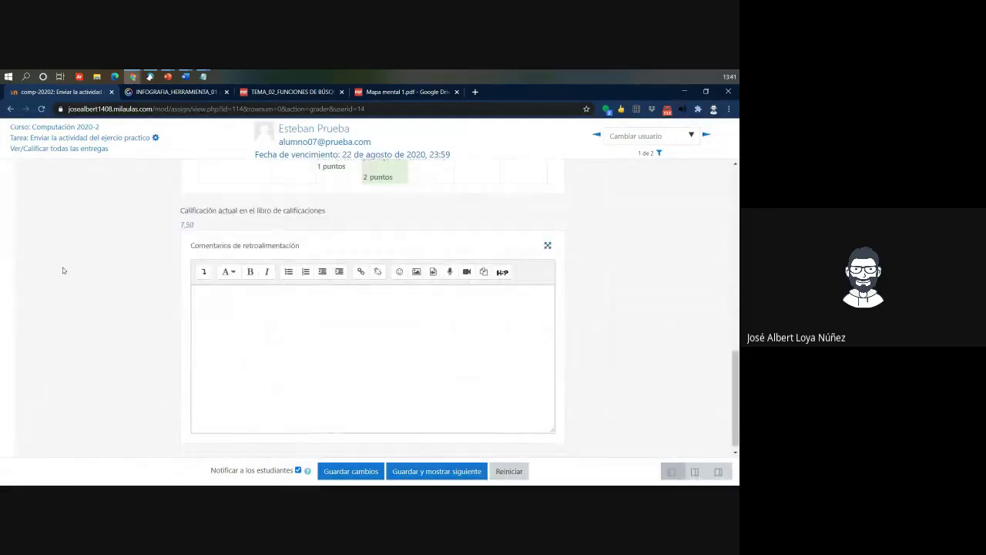
pyautogui.scroll(4, 358, 224)
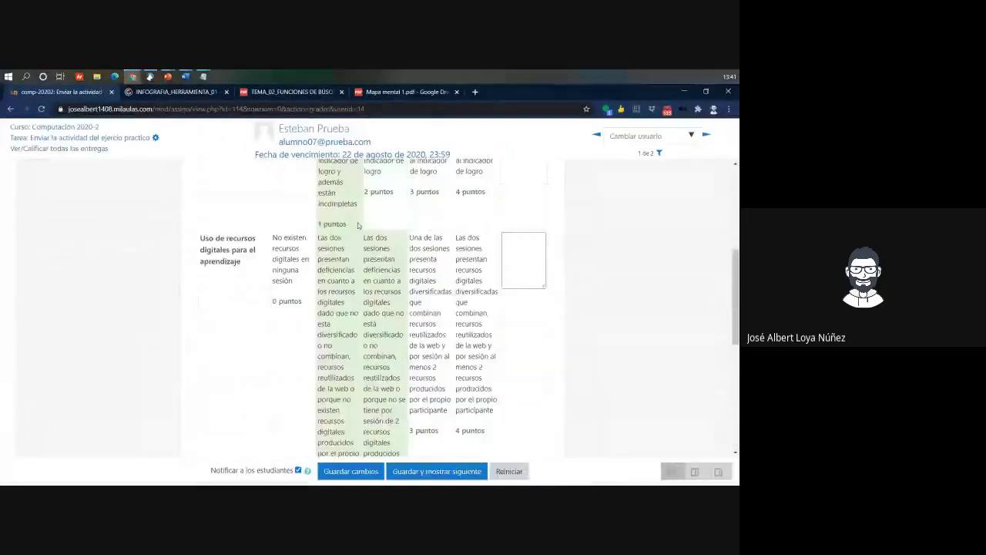
pyautogui.scroll(-2, 358, 225)
pyautogui.scroll(3, 332, 243)
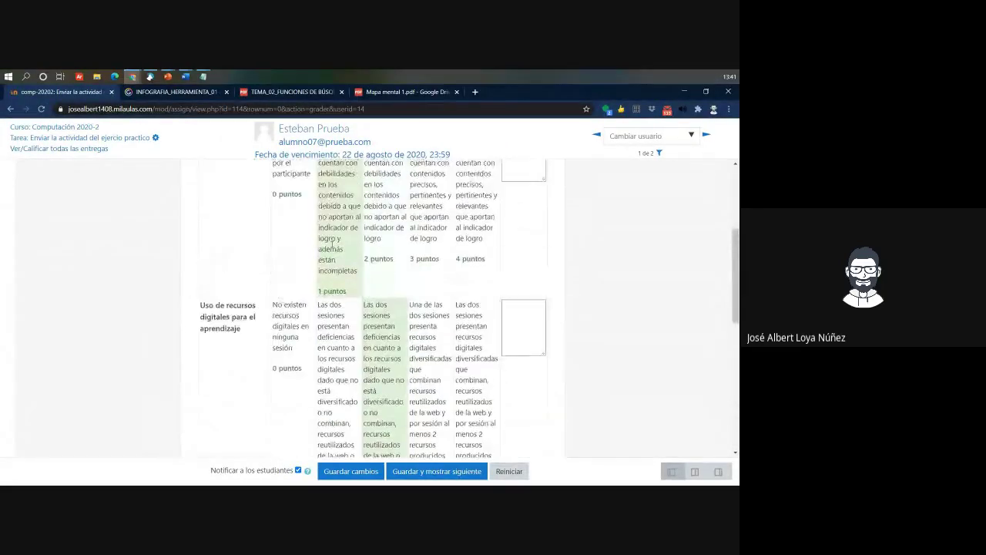
# Step: Examine the feedback comments area below the first student's current gradebook grade, marking on screen where written comments go
pyautogui.scroll(-3, 334, 243)
pyautogui.scroll(-1, 176, 378)
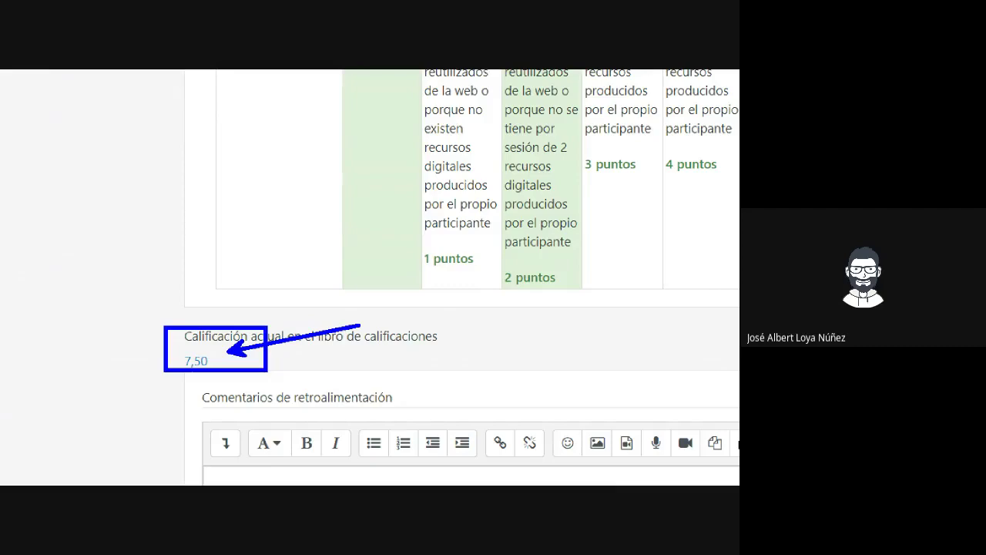
pyautogui.scroll(-3, 609, 375)
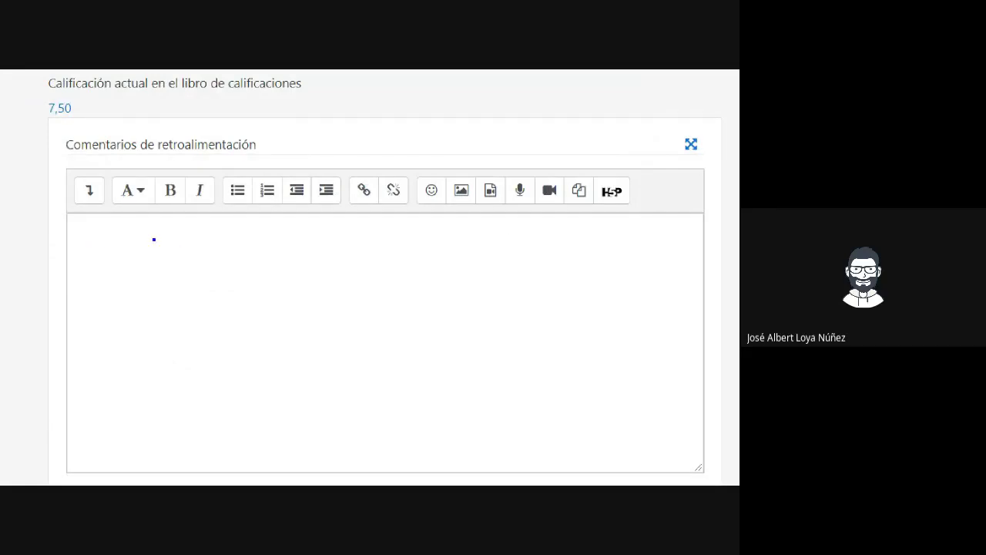
pyautogui.moveTo(153, 239); pyautogui.dragTo(502, 240)
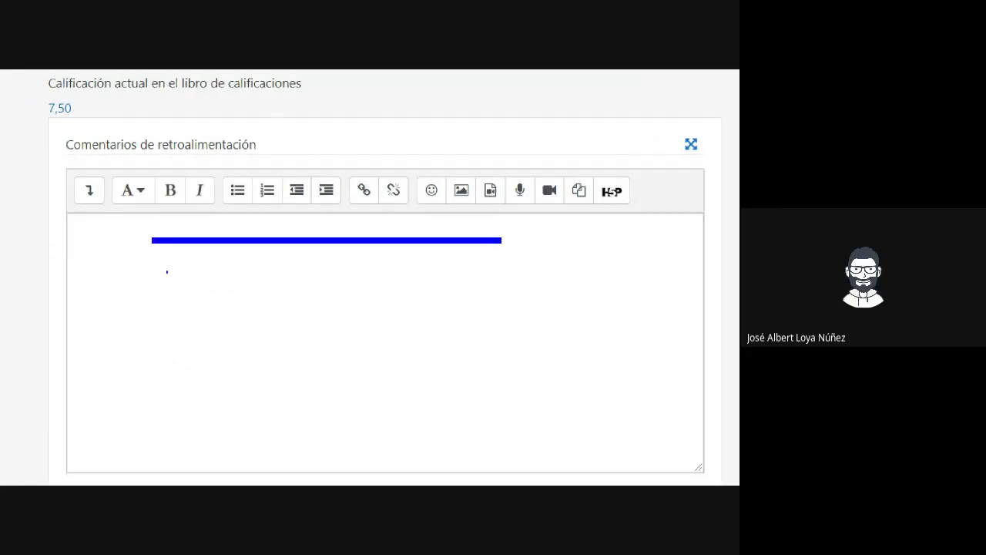
pyautogui.moveTo(142, 265); pyautogui.dragTo(527, 265)
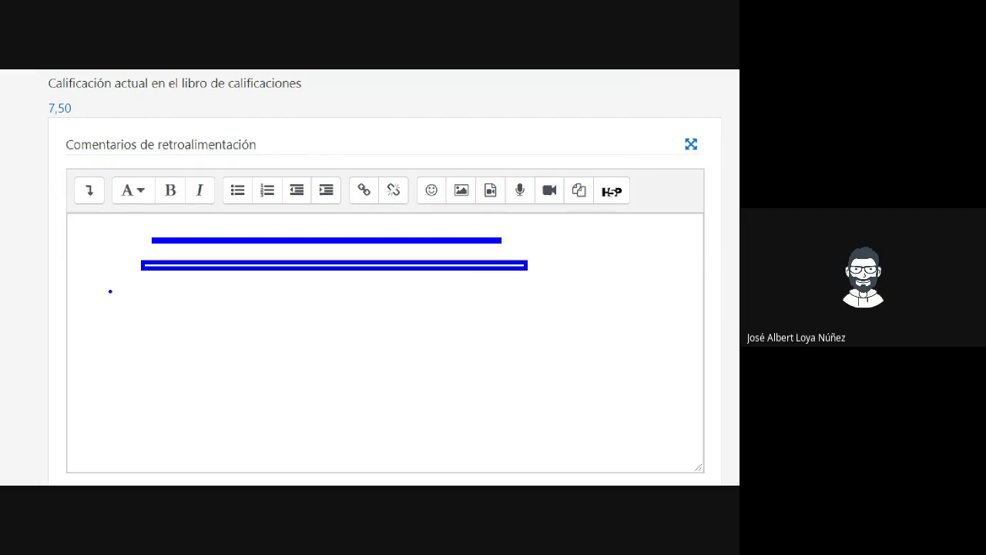
pyautogui.moveTo(110, 291); pyautogui.dragTo(522, 293)
pyautogui.moveTo(105, 321); pyautogui.dragTo(598, 322)
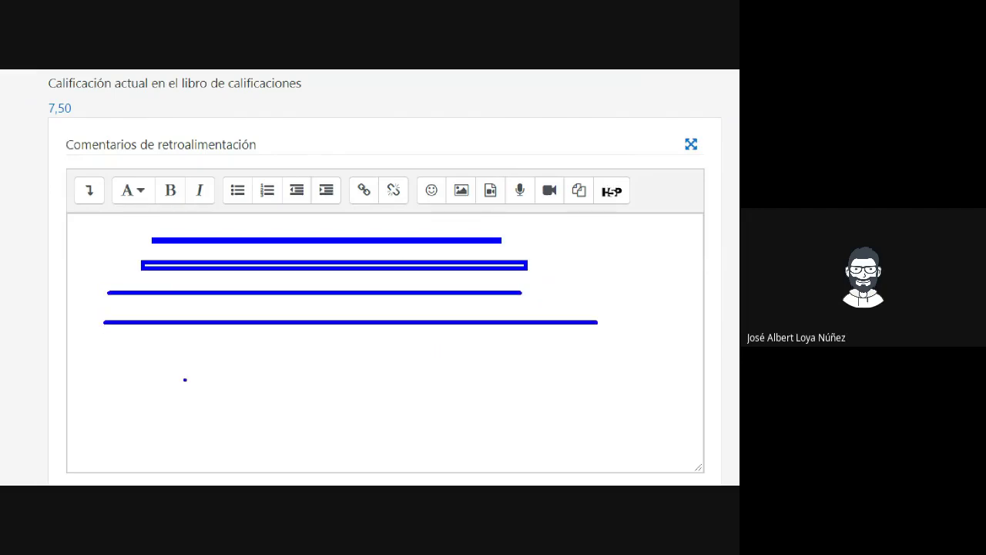
pyautogui.moveTo(170, 367); pyautogui.dragTo(639, 367)
pyautogui.moveTo(311, 447); pyautogui.dragTo(683, 447)
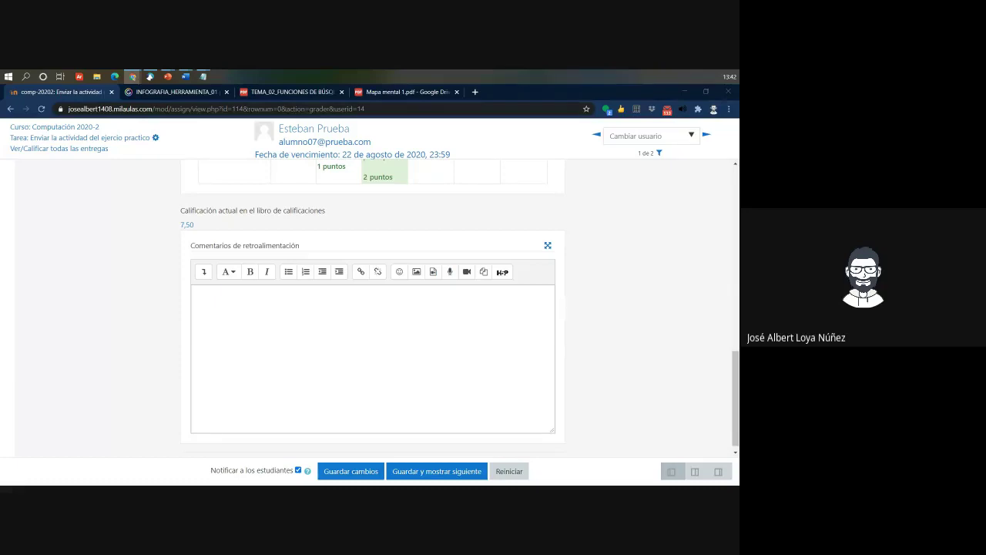
# Step: Review the two rubric criteria and their scored levels on the first student's grading page, highlighting the Calidad del contenido virtualizado title
pyautogui.scroll(6, 303, 258)
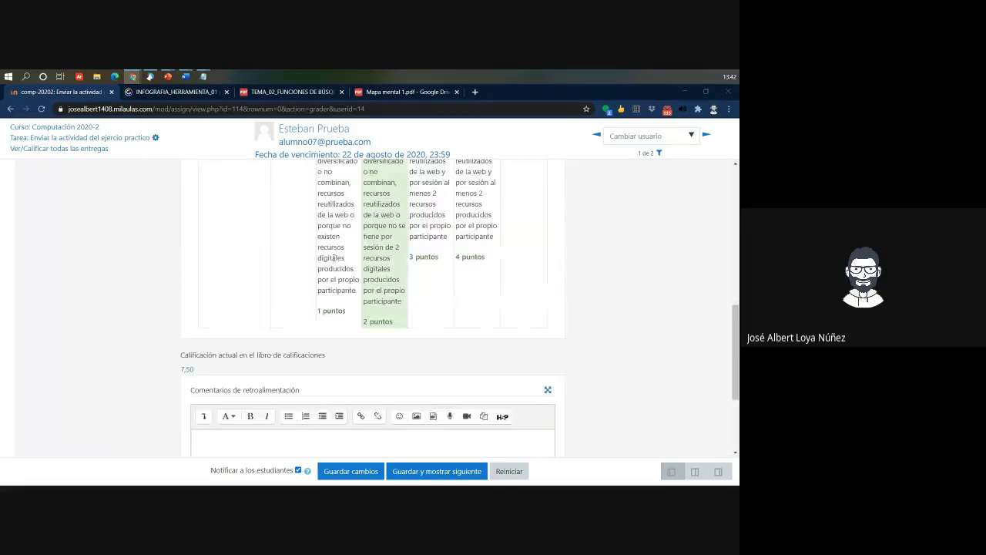
pyautogui.scroll(3, 206, 261)
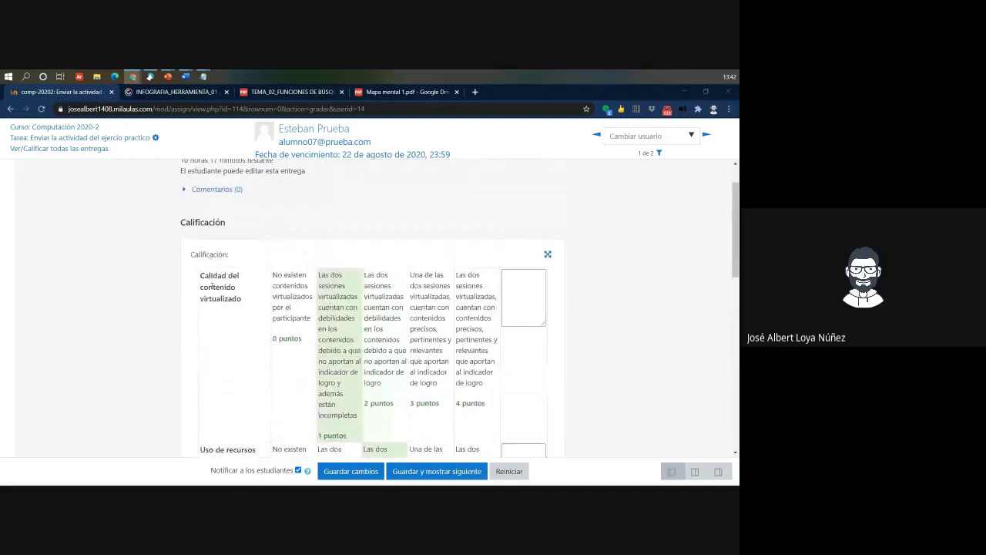
pyautogui.click(195, 276)
pyautogui.moveTo(195, 276)
pyautogui.mouseDown()
pyautogui.moveTo(209, 278)
pyautogui.moveTo(198, 275)
pyautogui.mouseUp()
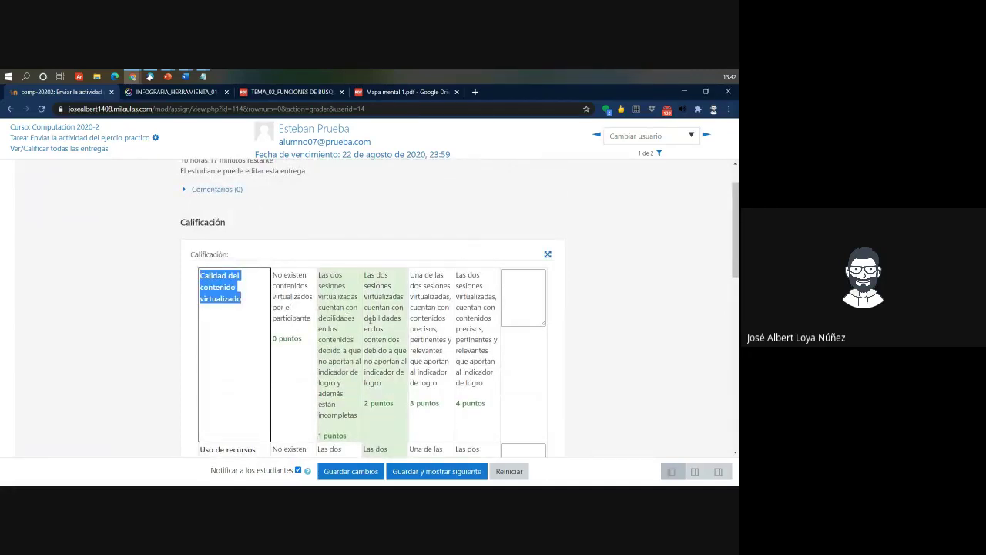
pyautogui.scroll(-1, 369, 319)
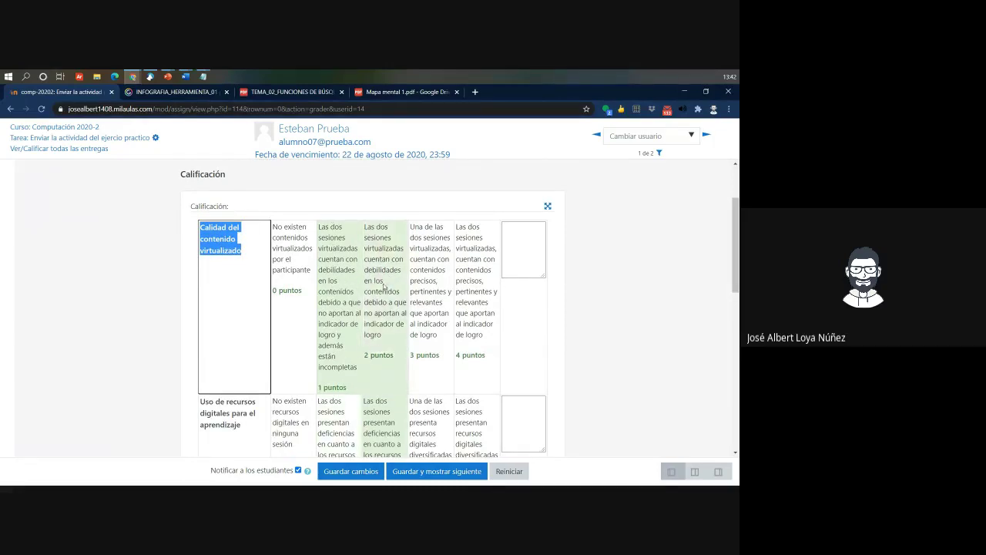
pyautogui.scroll(-2, 498, 366)
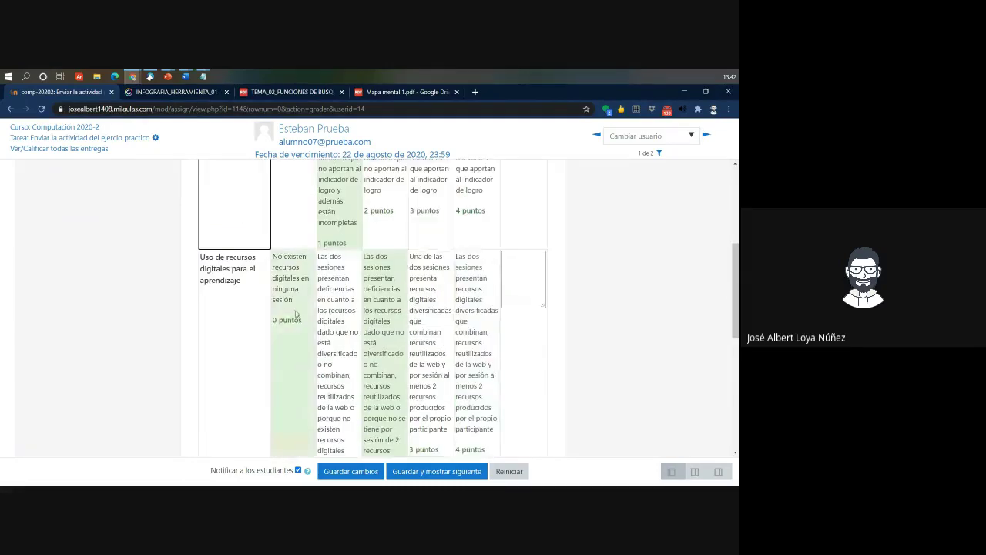
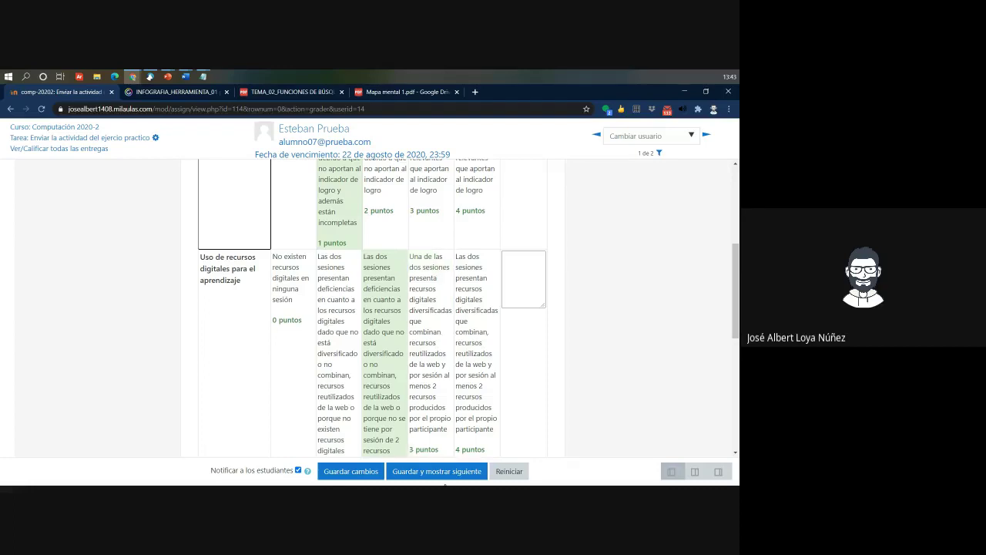
pyautogui.scroll(-2, 363, 295)
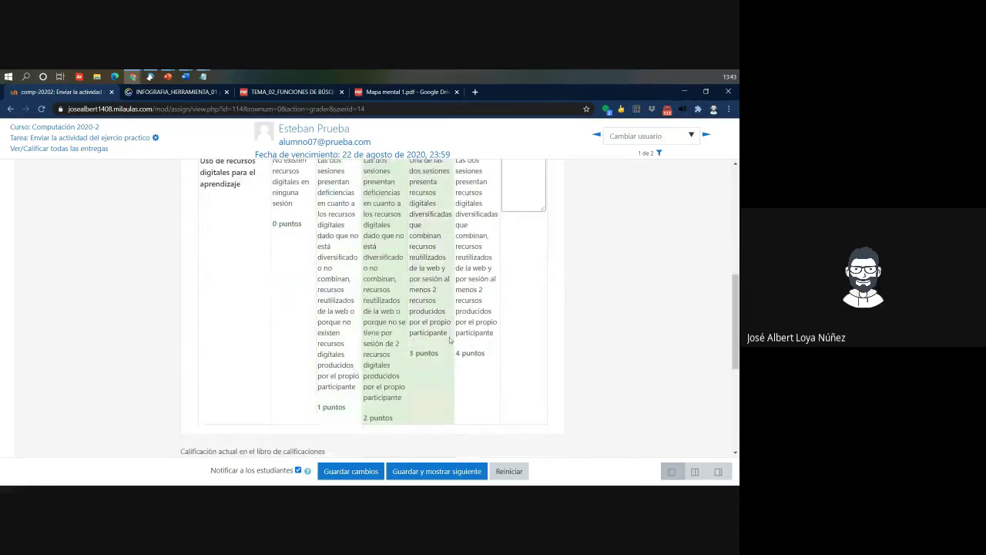
pyautogui.scroll(1, 432, 287)
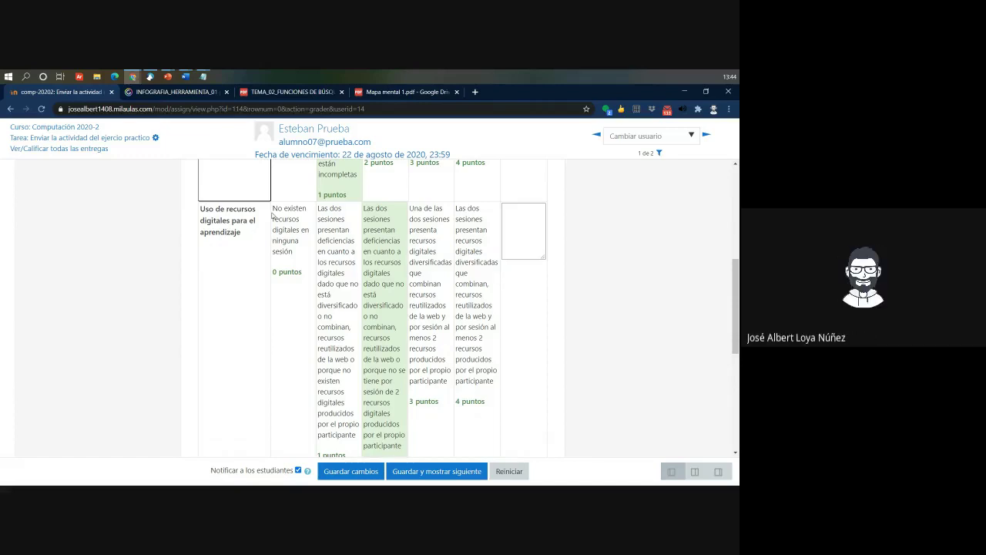
pyautogui.scroll(4, 293, 243)
pyautogui.click(450, 251)
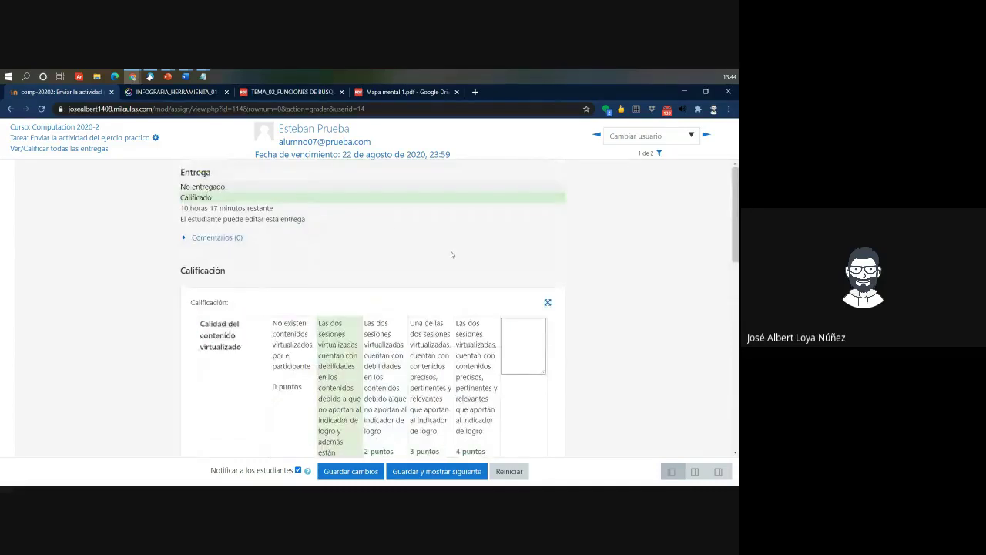
# Step: Try the 4-point level for Calidad del contenido virtualizado and the 1-point level for Uso de recursos digitales, without saving
pyautogui.scroll(-3, 451, 252)
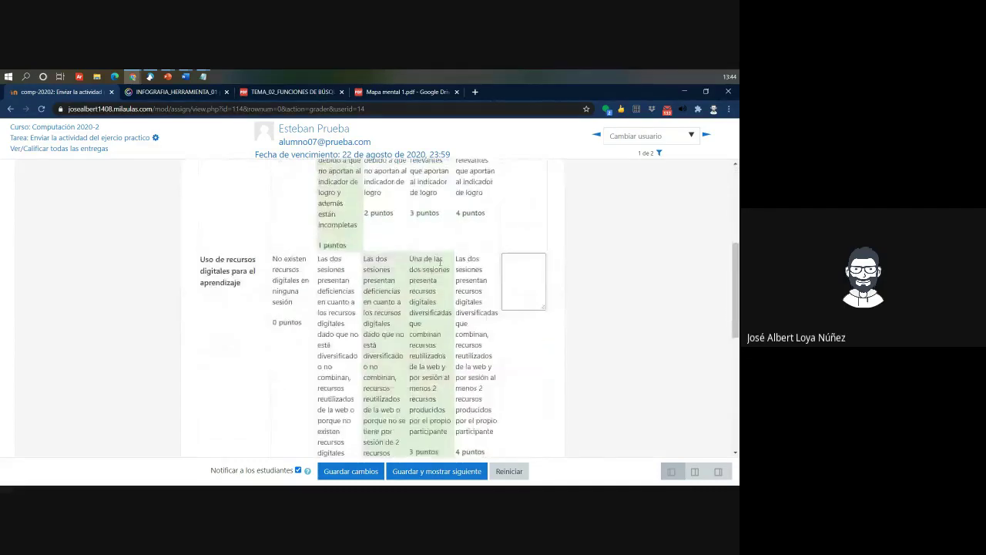
pyautogui.scroll(3, 454, 254)
pyautogui.scroll(-2, 467, 238)
pyautogui.click(339, 347)
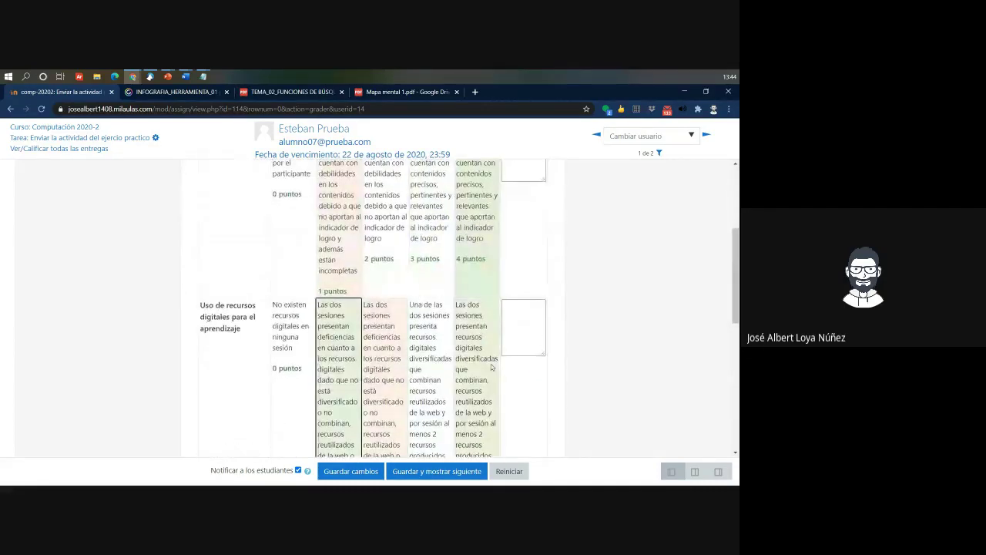
pyautogui.scroll(-5, 364, 301)
pyautogui.scroll(12, 364, 300)
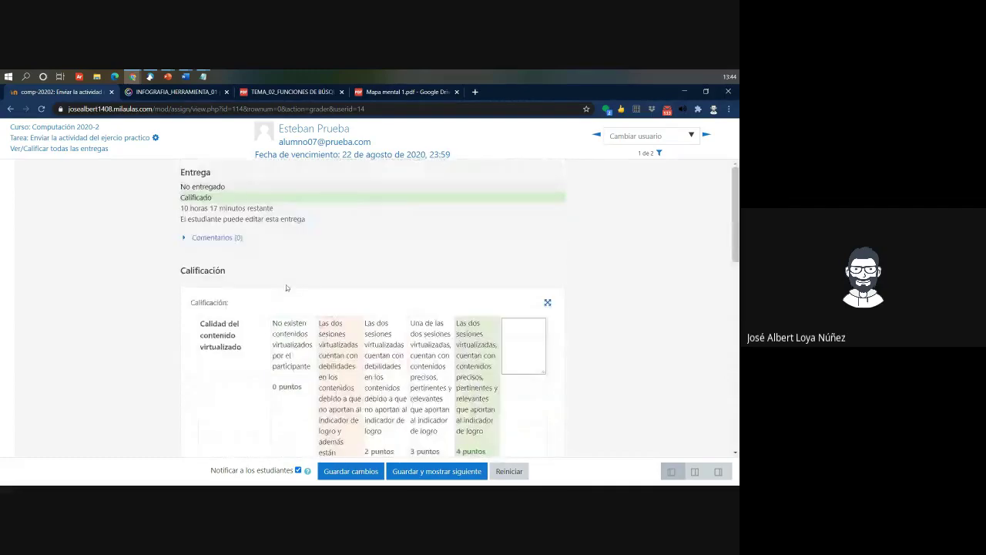
# Step: Return to the Tarea's summary page, and review week 2's purpose and digital resources in the Word document EJEMPLO_DISEÑO_UNIDAD_DIDÁCTICA
pyautogui.click(73, 140)
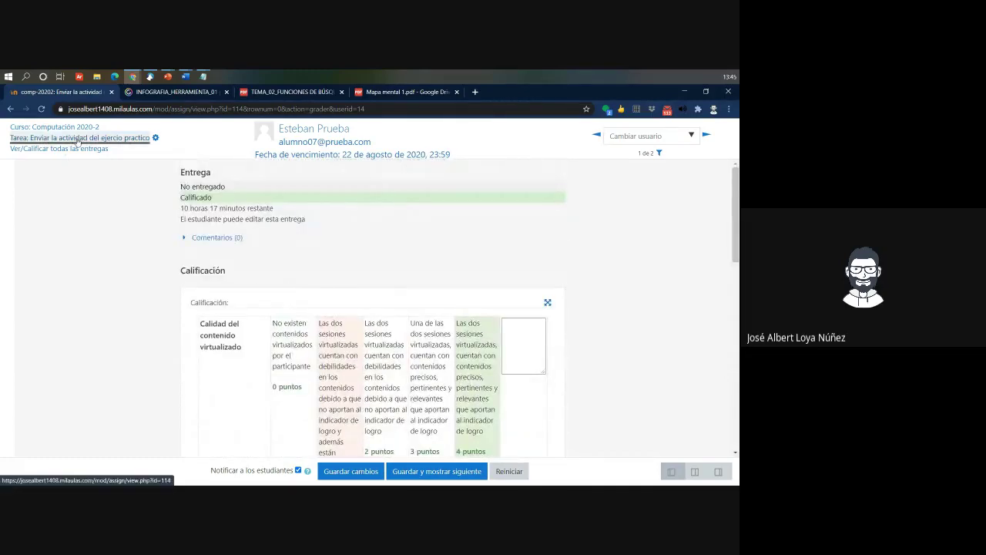
pyautogui.moveTo(185, 76)
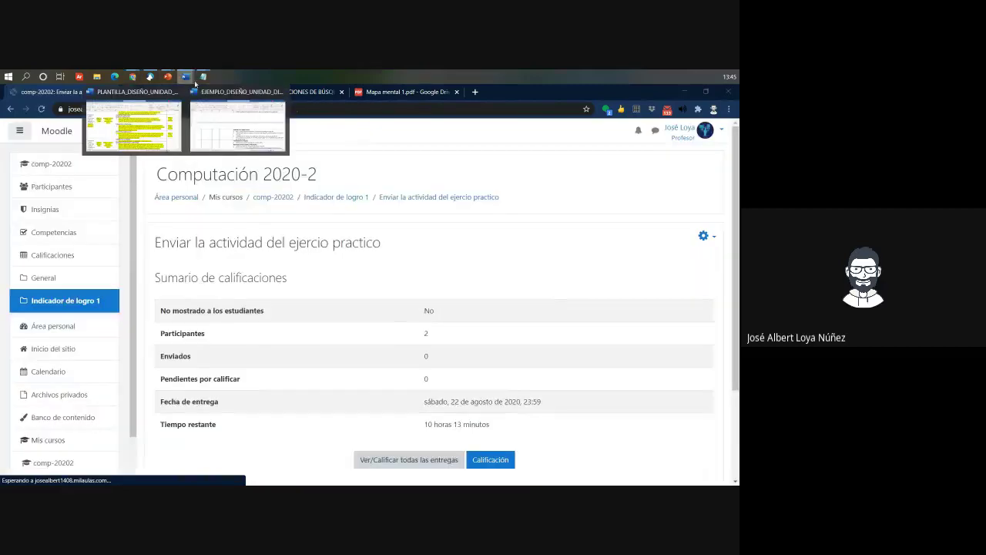
pyautogui.click(259, 131)
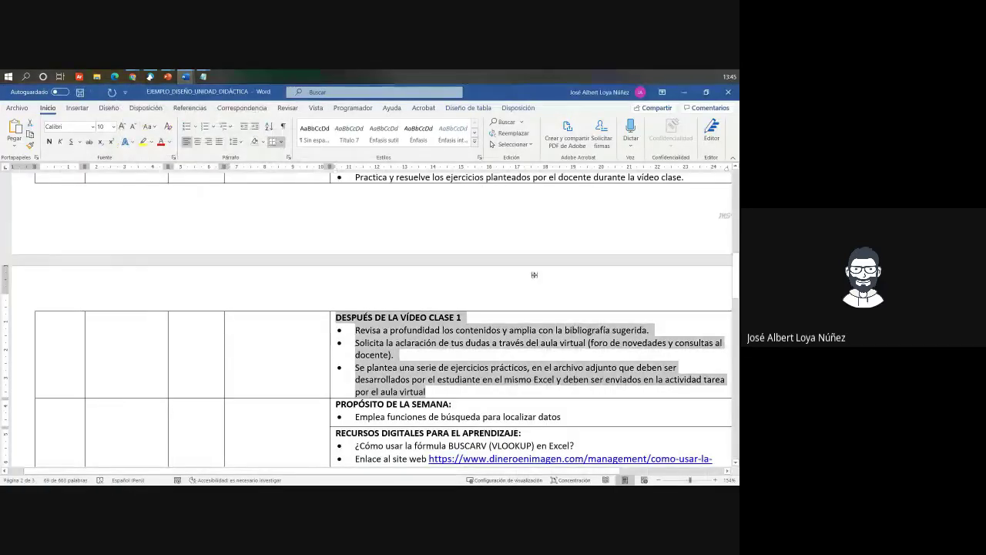
pyautogui.scroll(-2, 535, 275)
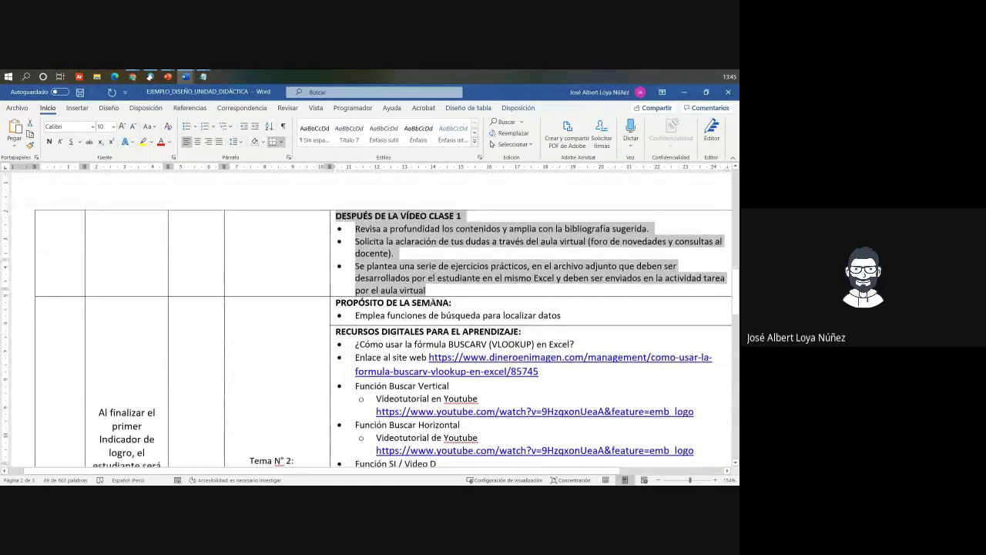
pyautogui.scroll(-3, 433, 303)
pyautogui.click(363, 272)
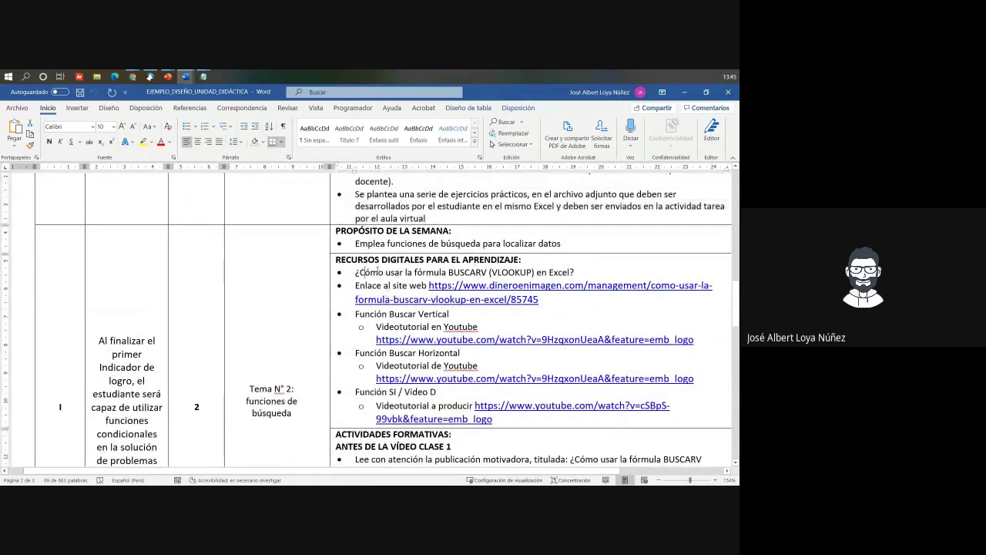
pyautogui.moveTo(373, 243); pyautogui.dragTo(562, 243)
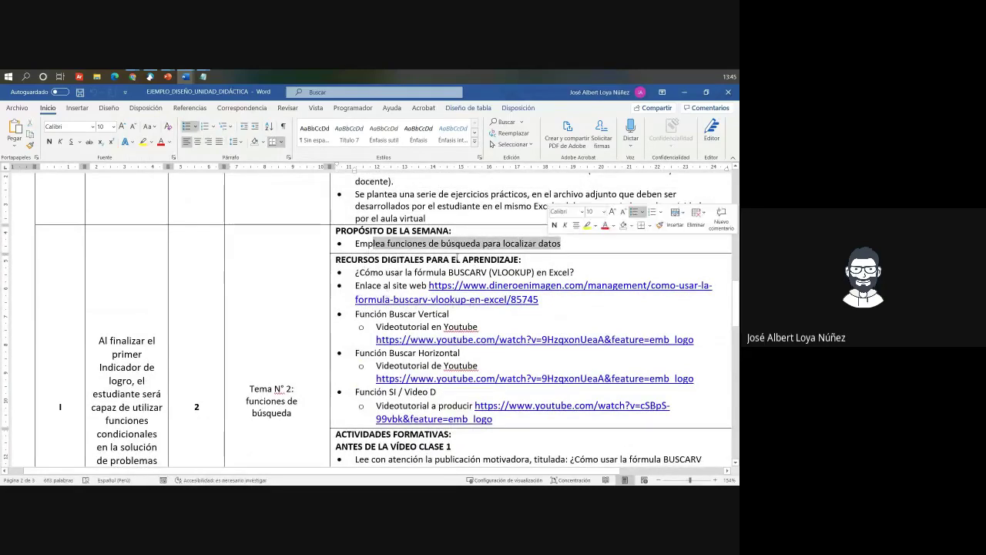
pyautogui.moveTo(363, 260); pyautogui.dragTo(499, 261)
# Step: Read the week 2 formative activities before, during and after video class 1, with their hours, highlighting the reading and digital resources items
pyautogui.scroll(-5, 500, 266)
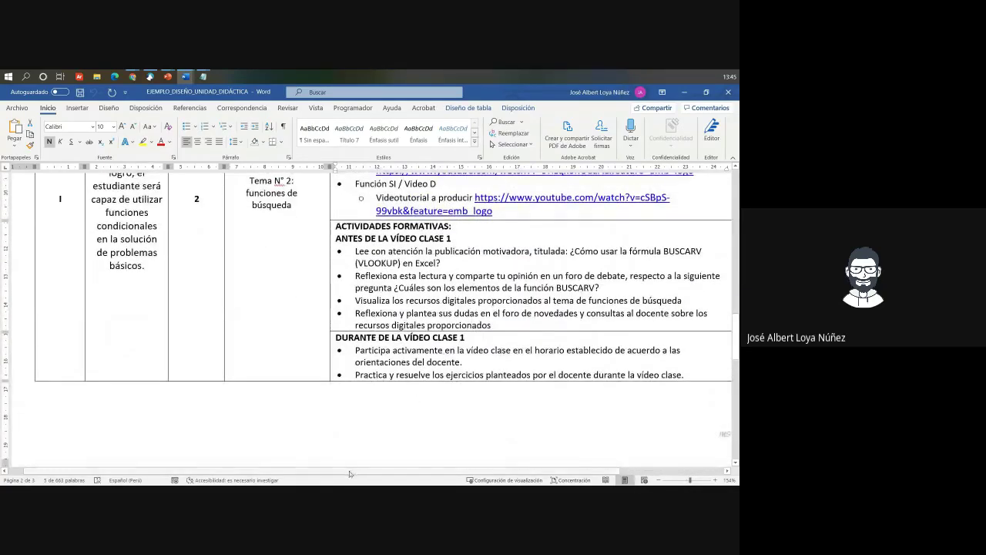
pyautogui.moveTo(355, 472); pyautogui.dragTo(458, 471)
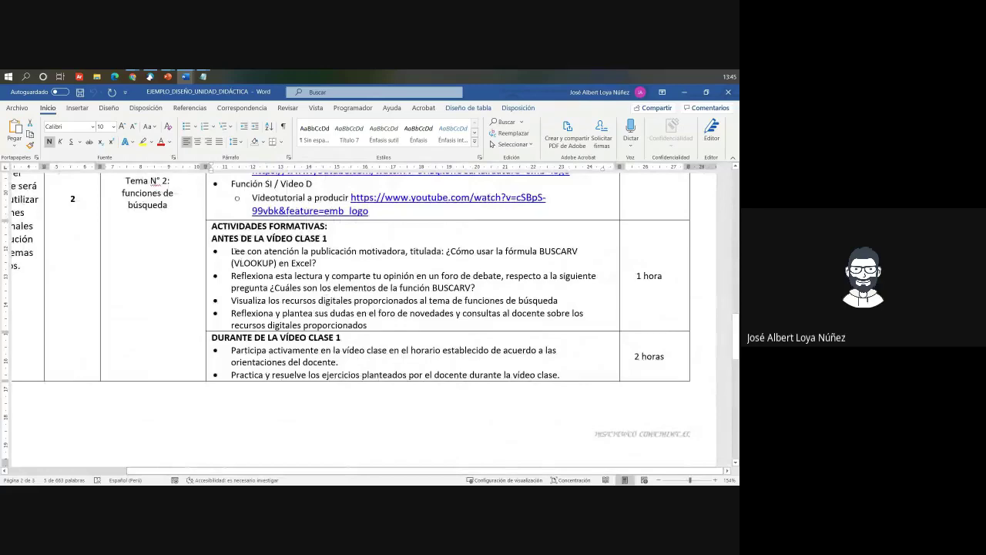
pyautogui.moveTo(233, 251); pyautogui.dragTo(401, 263)
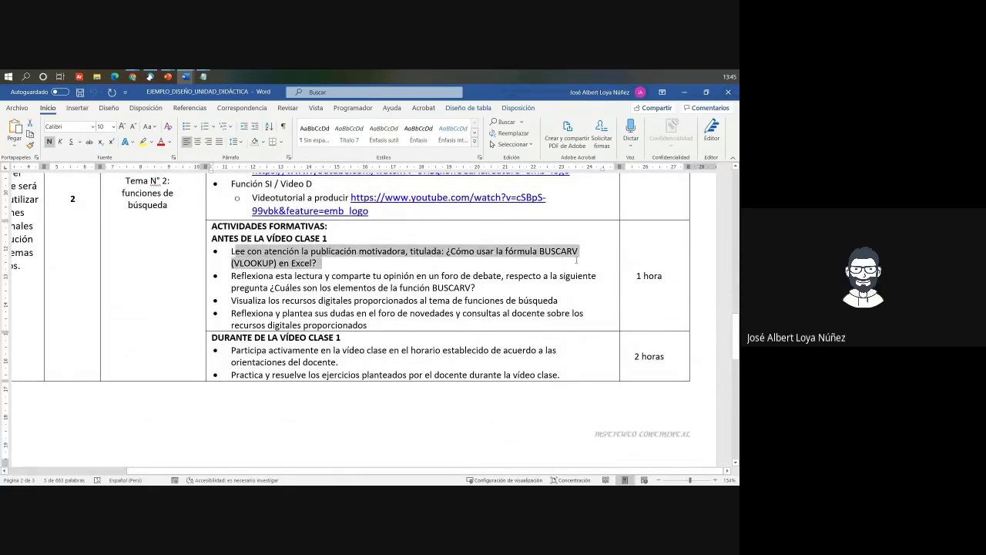
pyautogui.moveTo(318, 263); pyautogui.dragTo(231, 263)
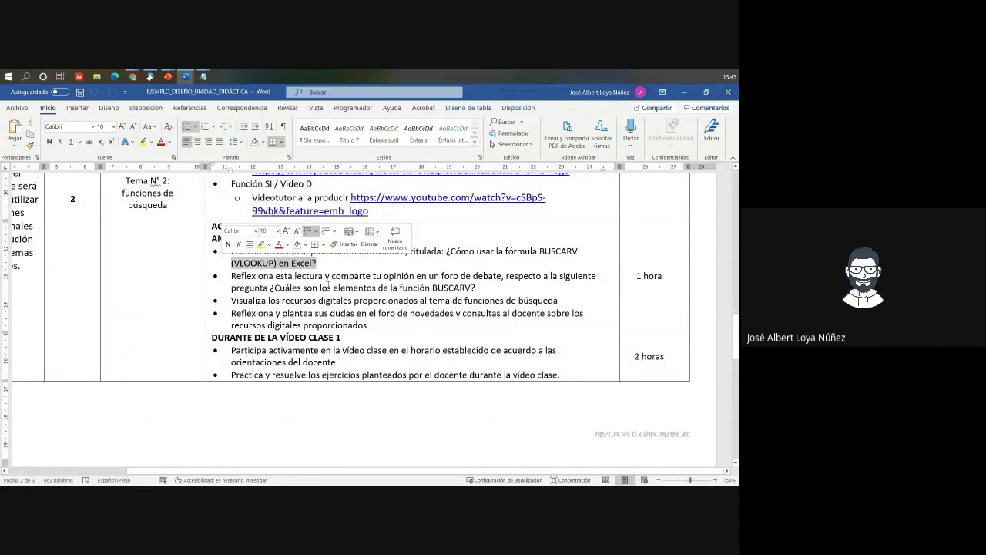
pyautogui.scroll(3, 327, 287)
pyautogui.scroll(2, 327, 288)
pyautogui.scroll(-5, 327, 251)
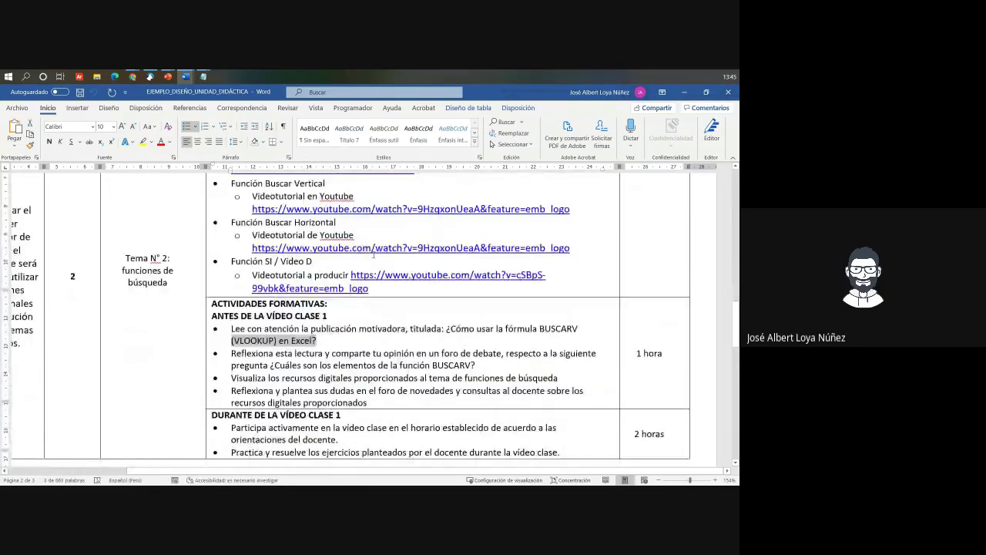
pyautogui.moveTo(252, 322); pyautogui.dragTo(553, 324)
pyautogui.moveTo(478, 322); pyautogui.dragTo(558, 336)
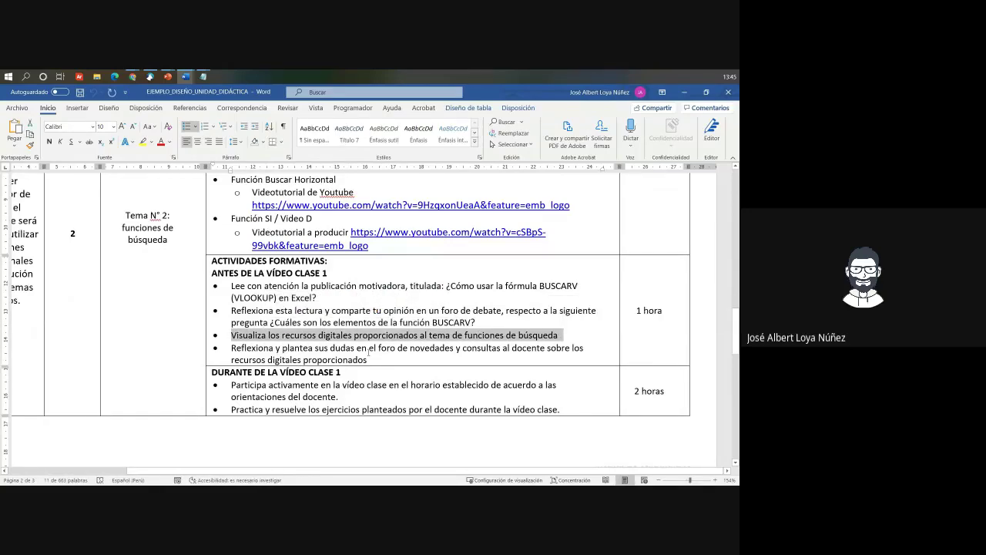
pyautogui.scroll(-2, 235, 349)
pyautogui.scroll(-2, 235, 348)
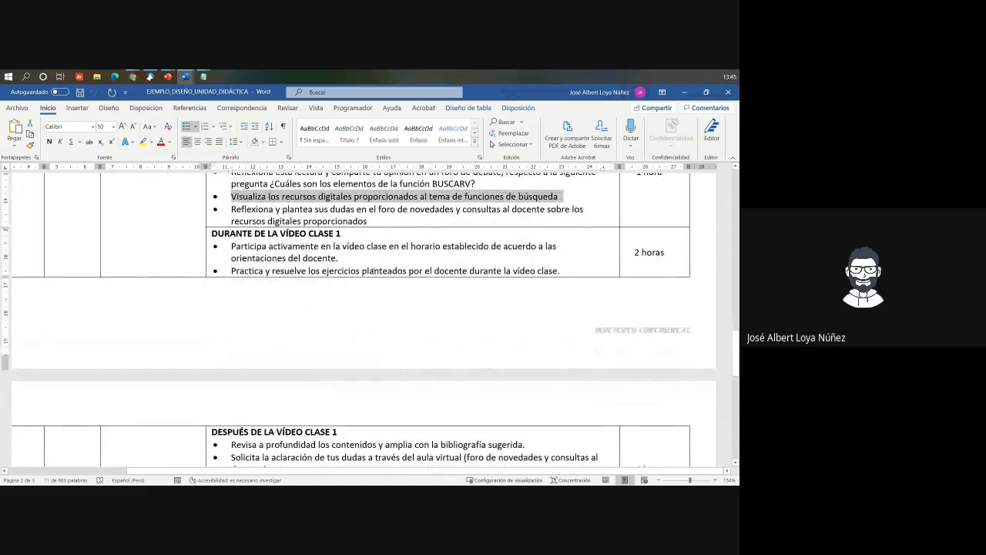
pyautogui.scroll(-4, 376, 293)
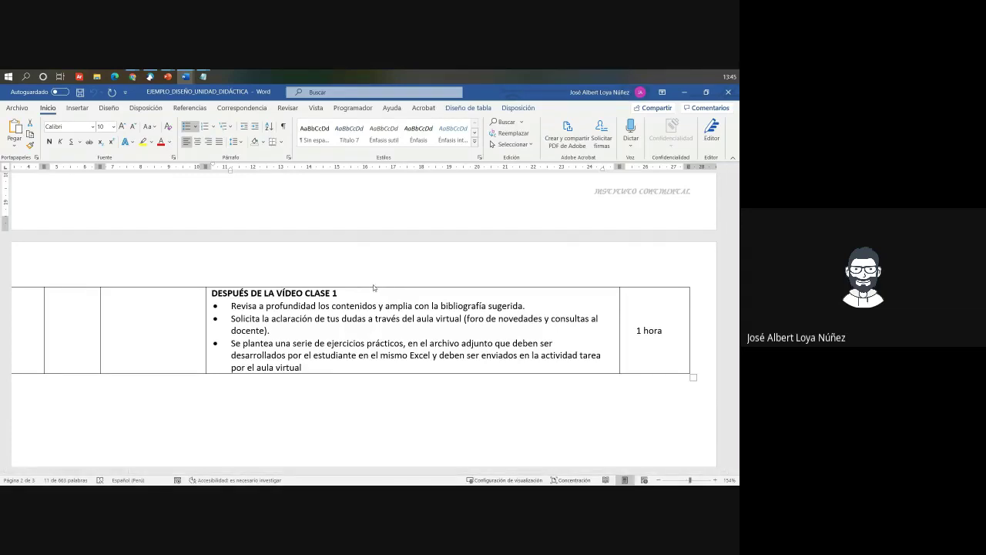
# Step: Minimize the Word document and switch to the browser window showing the PDF Caso práctico N.º 04: Actividad tarea
pyautogui.click(685, 92)
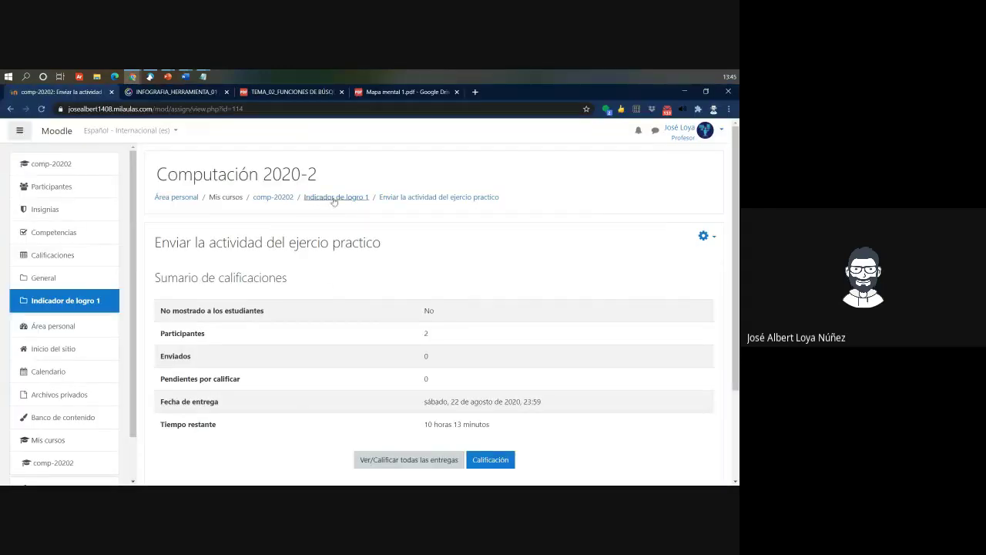
pyautogui.moveTo(133, 76)
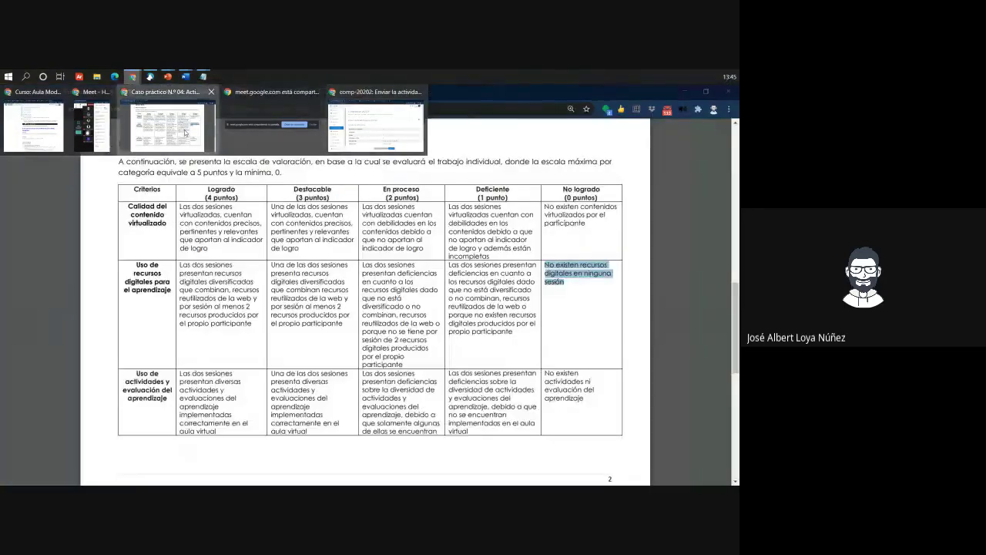
pyautogui.click(172, 123)
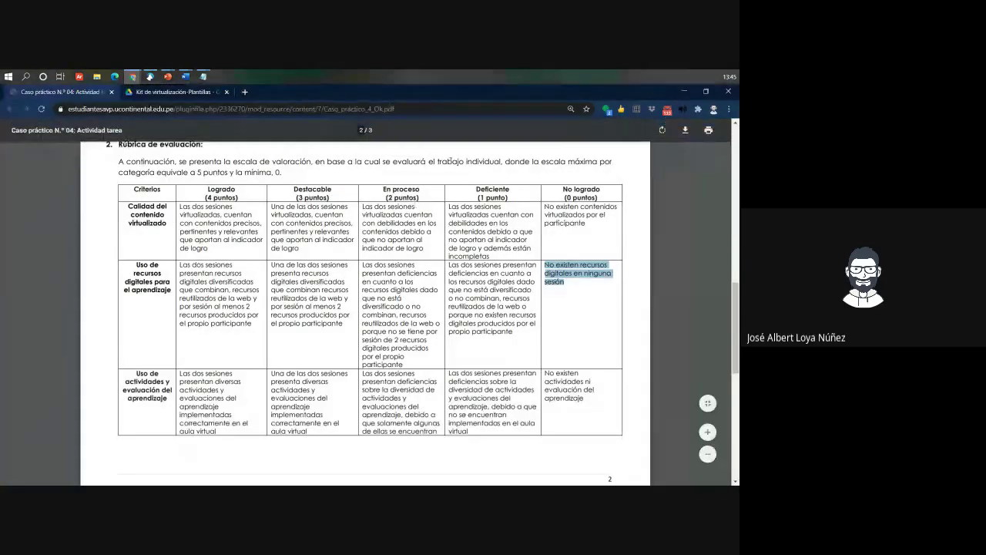
# Step: Minimize the practical case PDF window and open the course's Indicador de logro 1 section from the Tarea page
pyautogui.scroll(3, 575, 171)
pyautogui.click(684, 92)
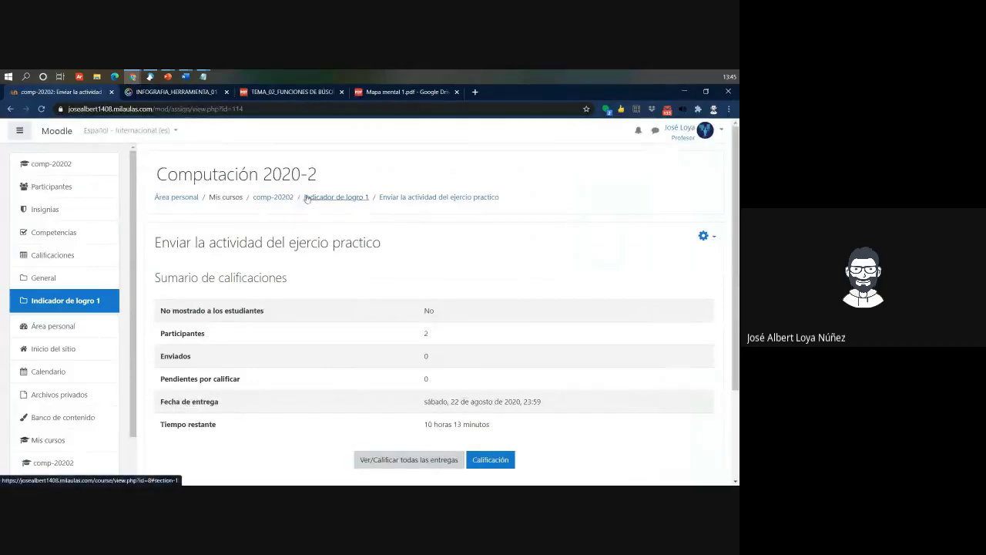
pyautogui.click(329, 199)
# Step: Return to the Caso práctico N.º 04 PDF and review its Consideraciones table on page 1
pyautogui.moveTo(132, 76)
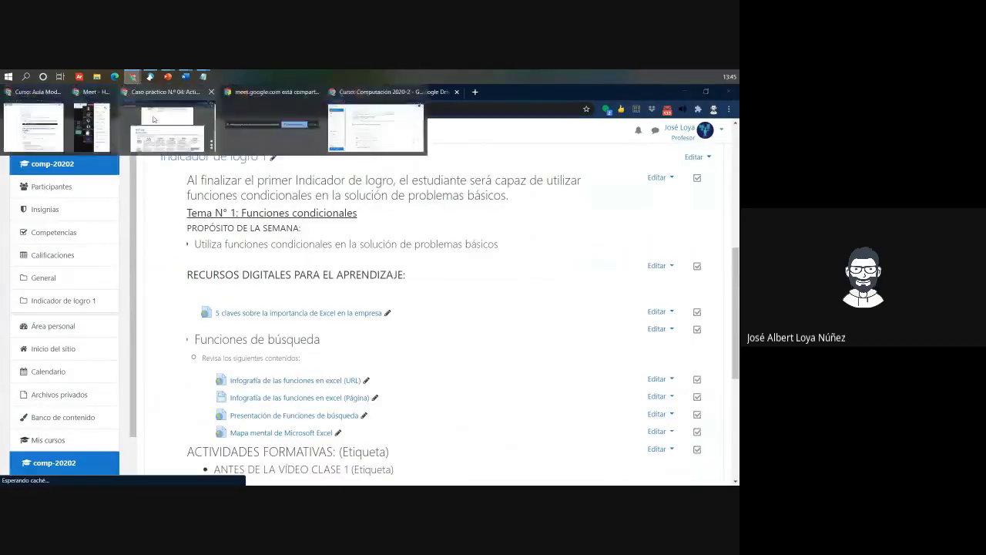
pyautogui.click(158, 128)
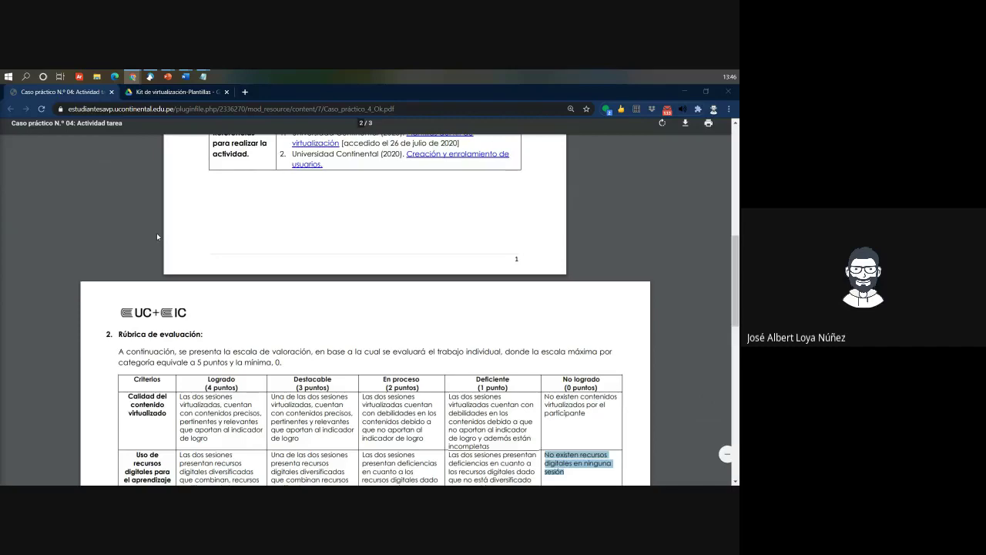
pyautogui.scroll(-1, 453, 268)
pyautogui.scroll(2, 454, 268)
pyautogui.scroll(5, 454, 268)
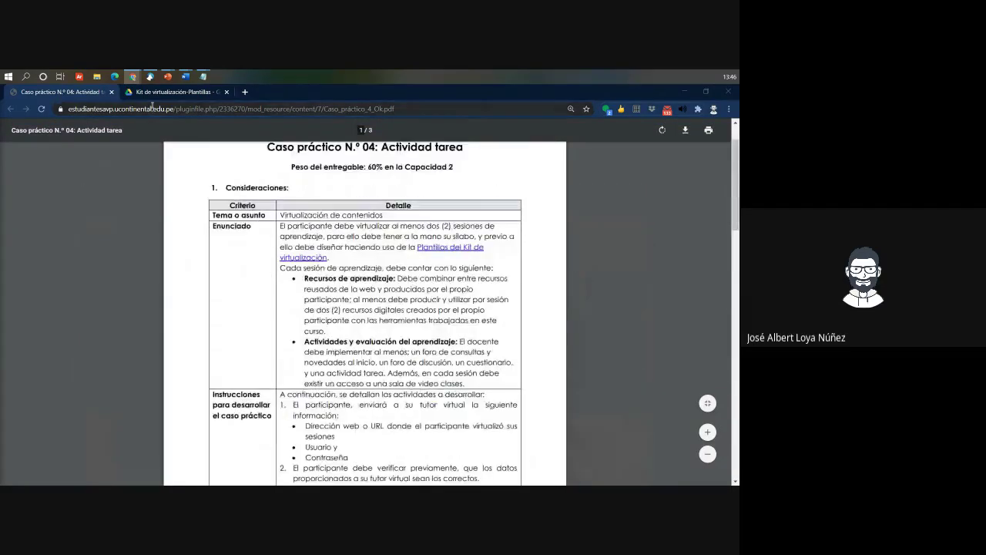
pyautogui.scroll(-4, 325, 345)
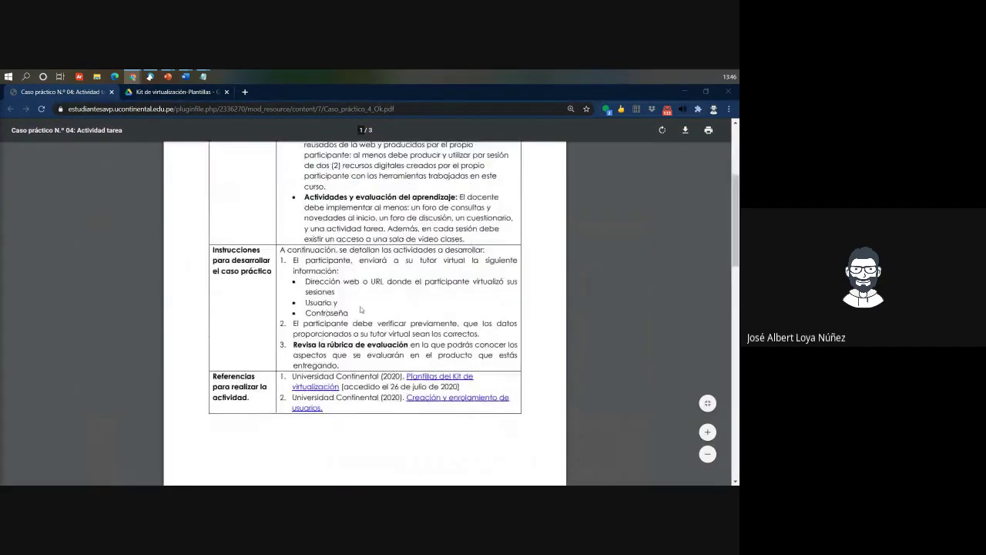
# Step: Read the case's numbered instructions, highlighting the items on the data sent to the tutor, prior verification and the evaluation rubric
pyautogui.moveTo(296, 260); pyautogui.dragTo(374, 324)
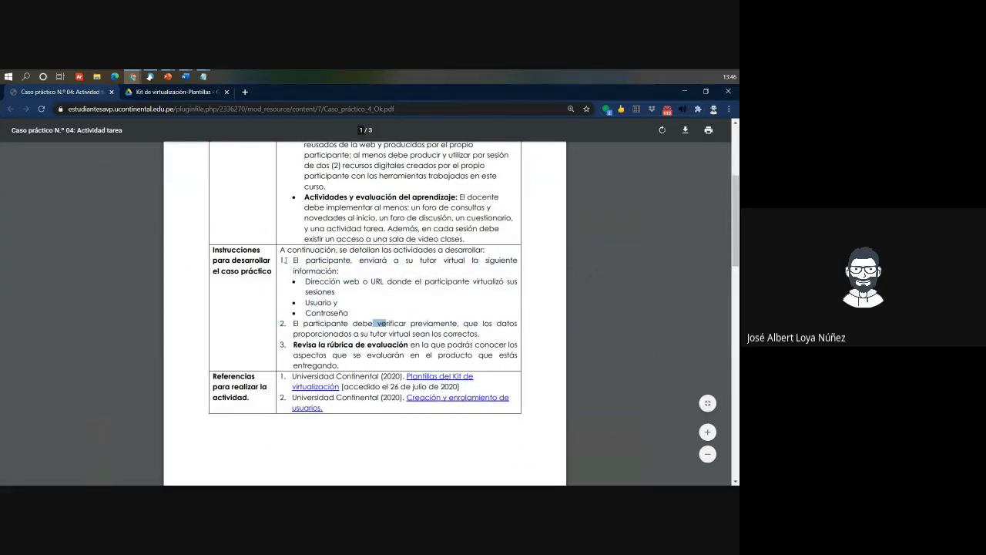
pyautogui.moveTo(285, 261); pyautogui.dragTo(511, 280)
pyautogui.click(334, 298)
pyautogui.moveTo(313, 323); pyautogui.dragTo(485, 344)
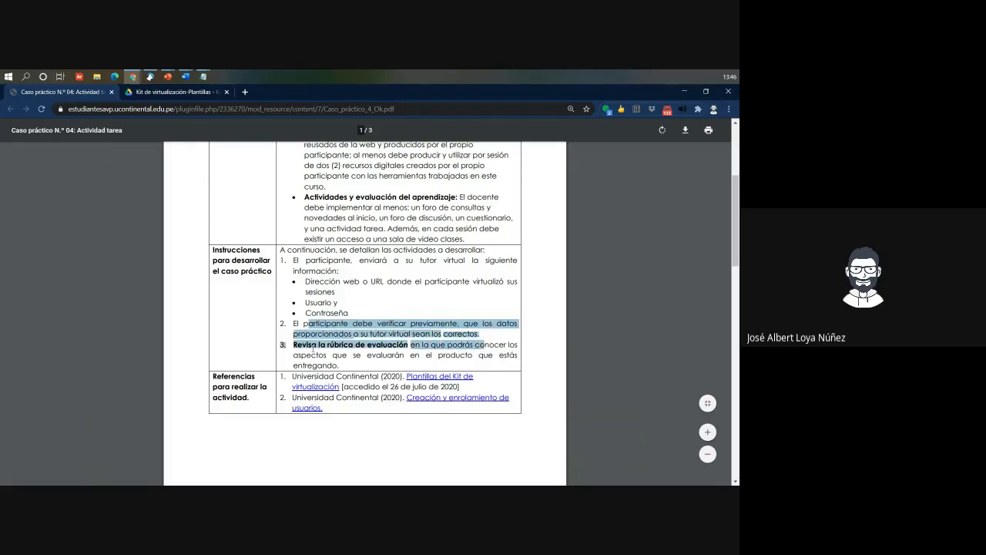
pyautogui.scroll(-2, 312, 351)
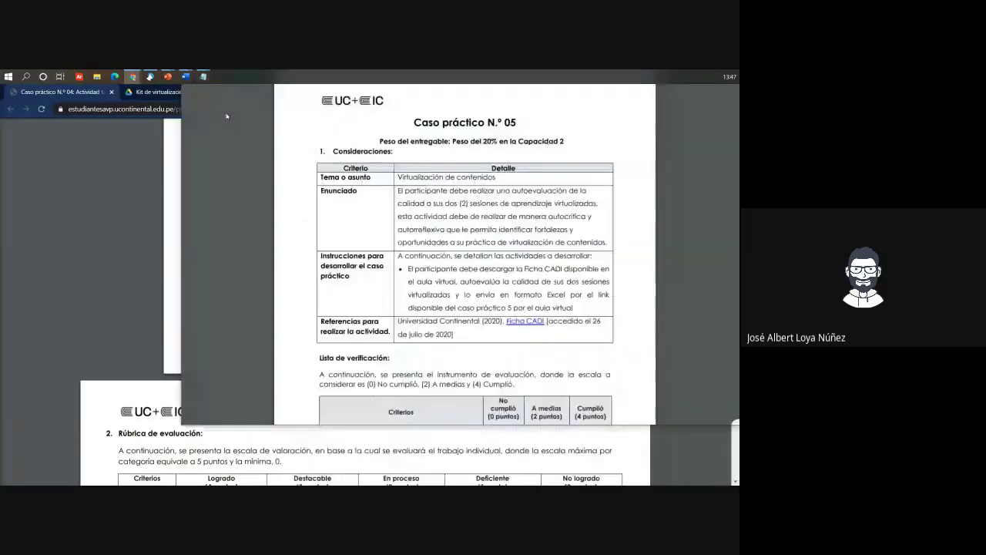
# Step: Bring up the Caso práctico N.º 05 PDF, enlarge the page and look over its Consideraciones table
pyautogui.click(207, 76)
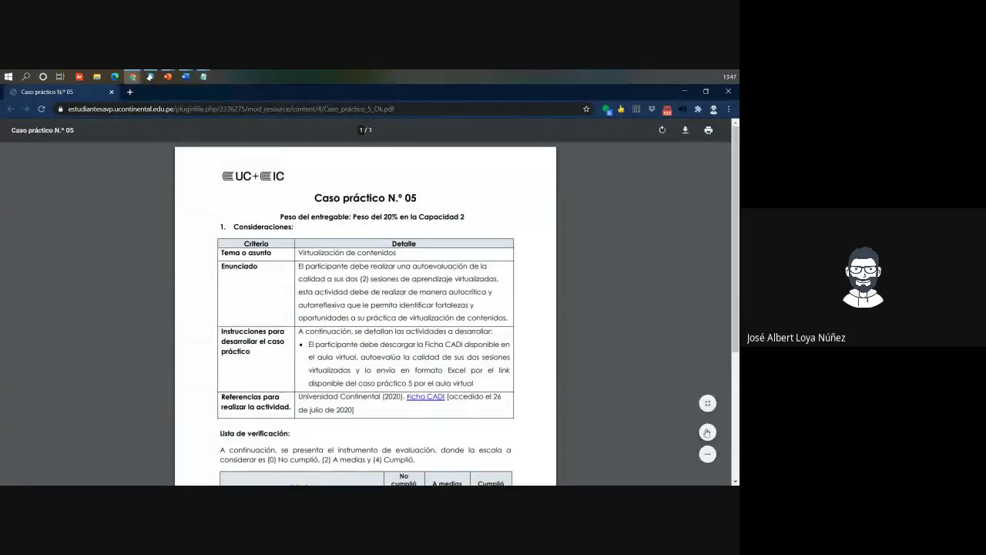
pyautogui.click(707, 433)
pyautogui.click(708, 432)
pyautogui.click(707, 432)
pyautogui.click(707, 432)
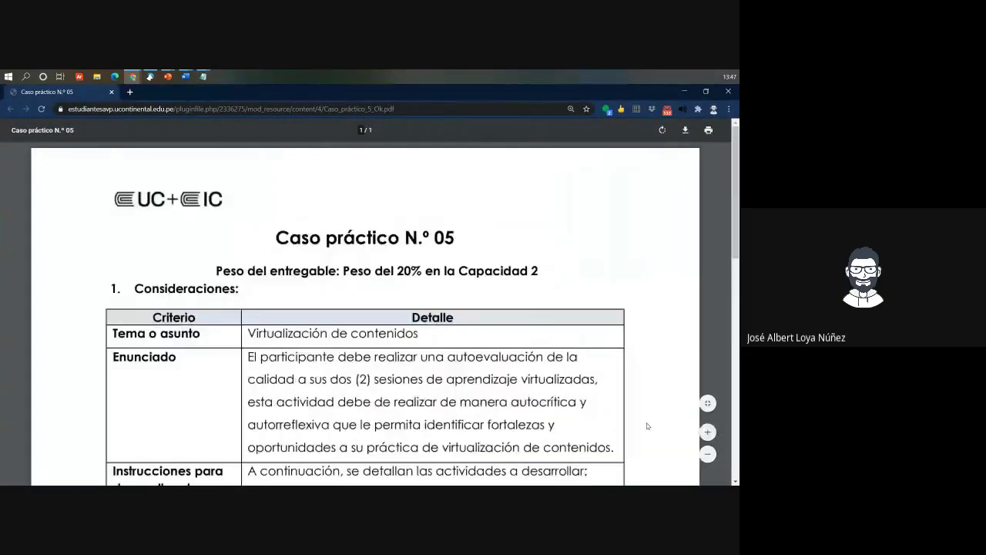
pyautogui.scroll(-5, 647, 426)
pyautogui.scroll(2, 639, 425)
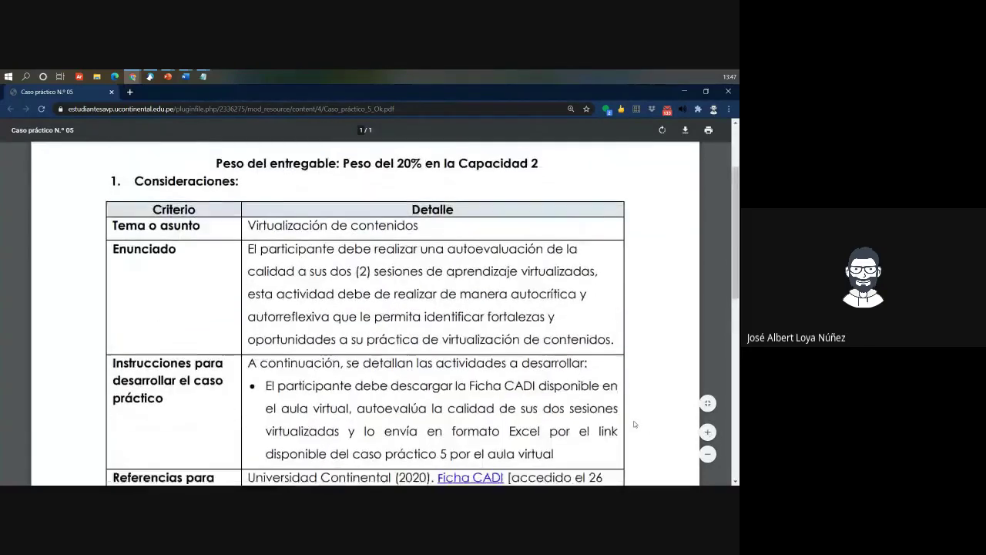
pyautogui.scroll(-1, 635, 424)
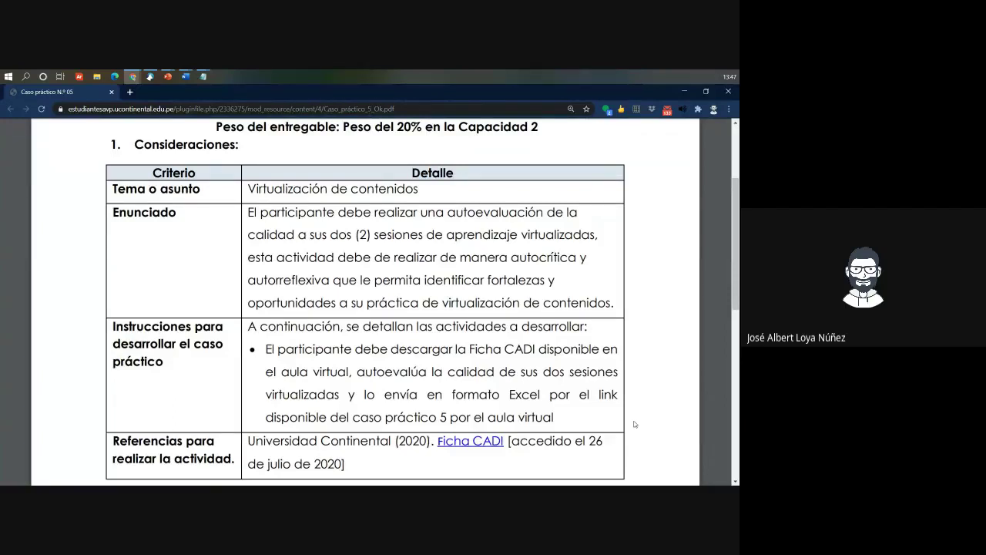
# Step: Read the Enunciado of Caso práctico N.º 05, highlighting the two sessions and the identification of strengths and opportunities
pyautogui.moveTo(324, 236); pyautogui.dragTo(438, 235)
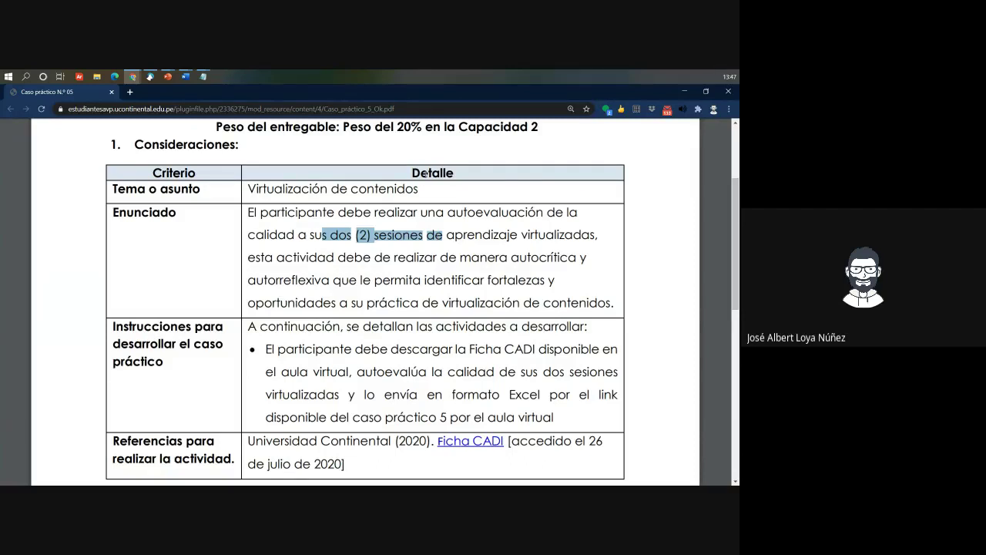
pyautogui.moveTo(439, 266); pyautogui.dragTo(555, 281)
pyautogui.click(474, 279)
pyautogui.moveTo(426, 280); pyautogui.dragTo(525, 292)
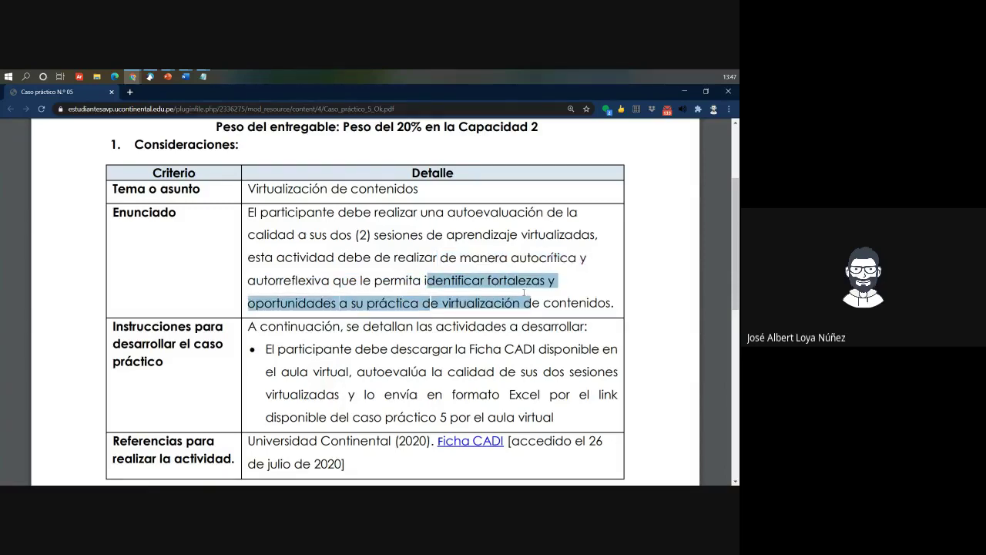
# Step: Read the instructions of Caso práctico N.º 05, highlighting the Ficha CADI download, the self-evaluation of both sessions and the Excel submission
pyautogui.scroll(-2, 525, 293)
pyautogui.moveTo(277, 229); pyautogui.dragTo(588, 231)
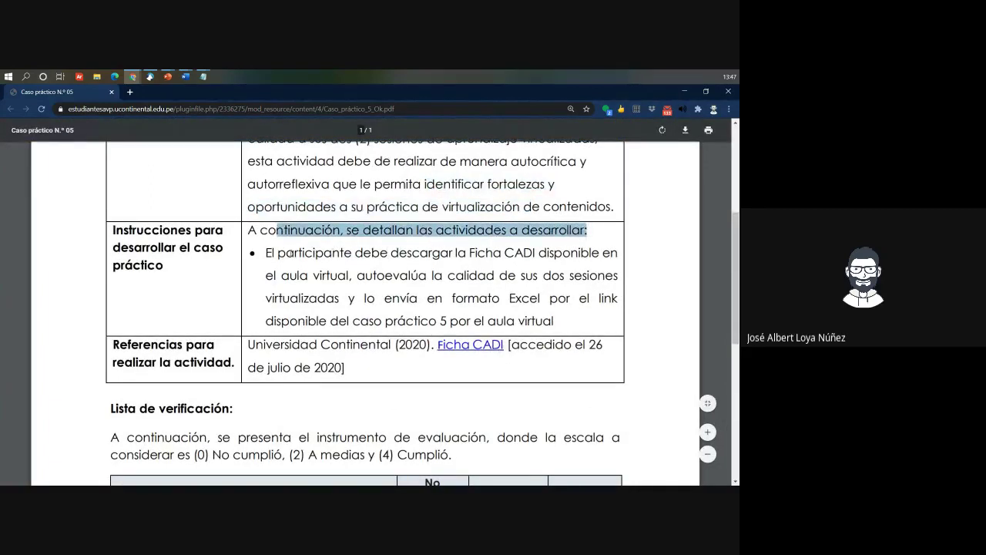
pyautogui.moveTo(266, 253); pyautogui.dragTo(546, 255)
pyautogui.moveTo(266, 275); pyautogui.dragTo(430, 270)
pyautogui.moveTo(455, 276); pyautogui.dragTo(583, 281)
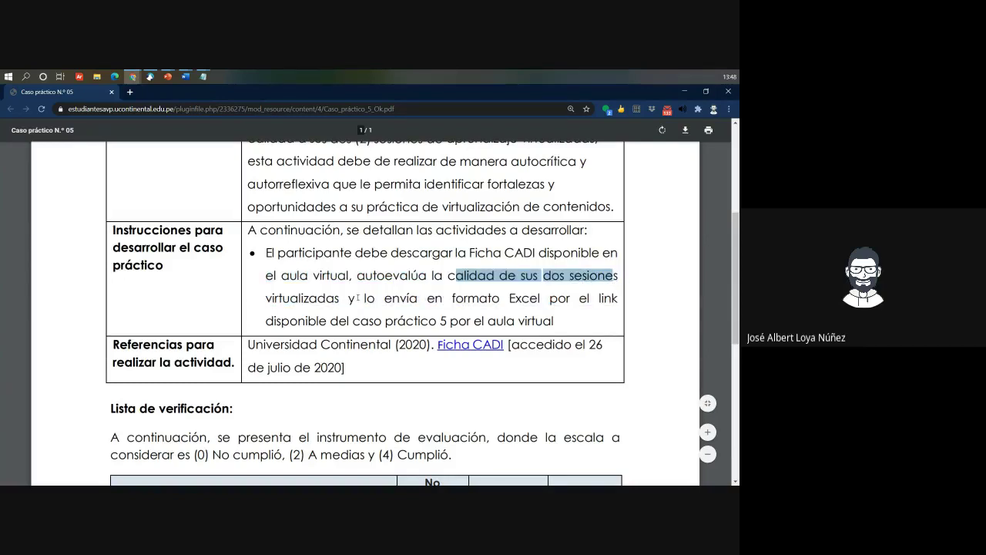
pyautogui.moveTo(348, 299); pyautogui.dragTo(553, 316)
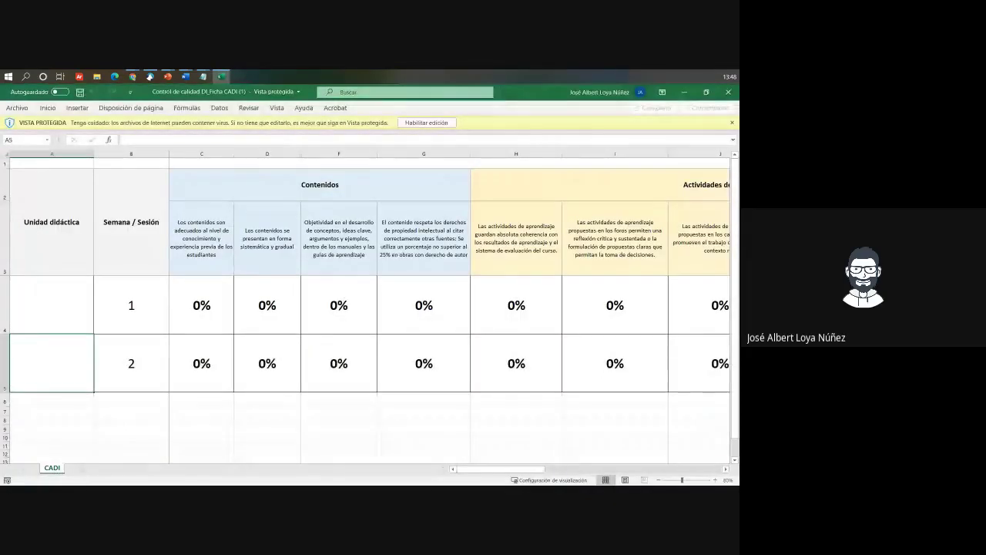
# Step: Check the Unidad didáctica and Semana / Sesión cells in the Ficha CADI workbook, and enable editing of the protected file
pyautogui.click(78, 296)
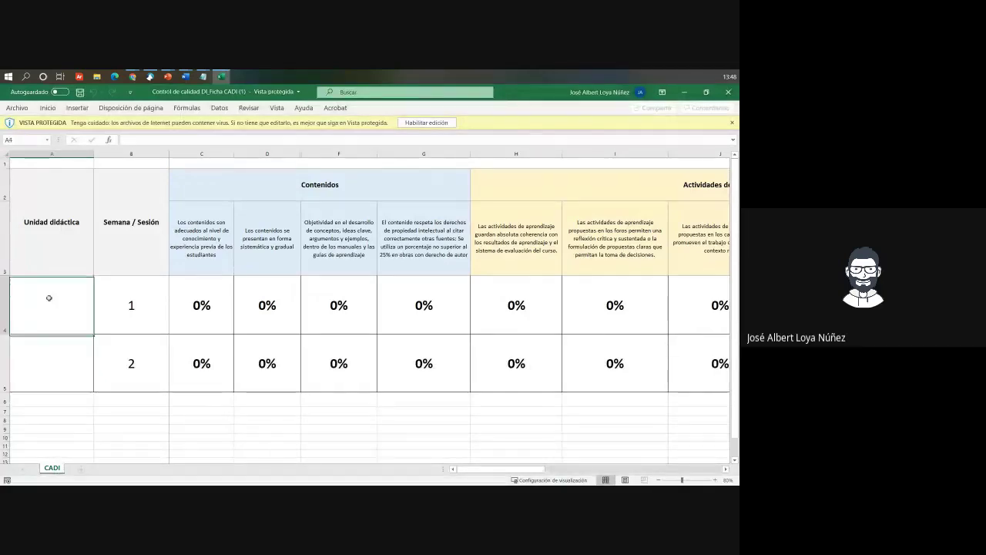
pyautogui.click(123, 359)
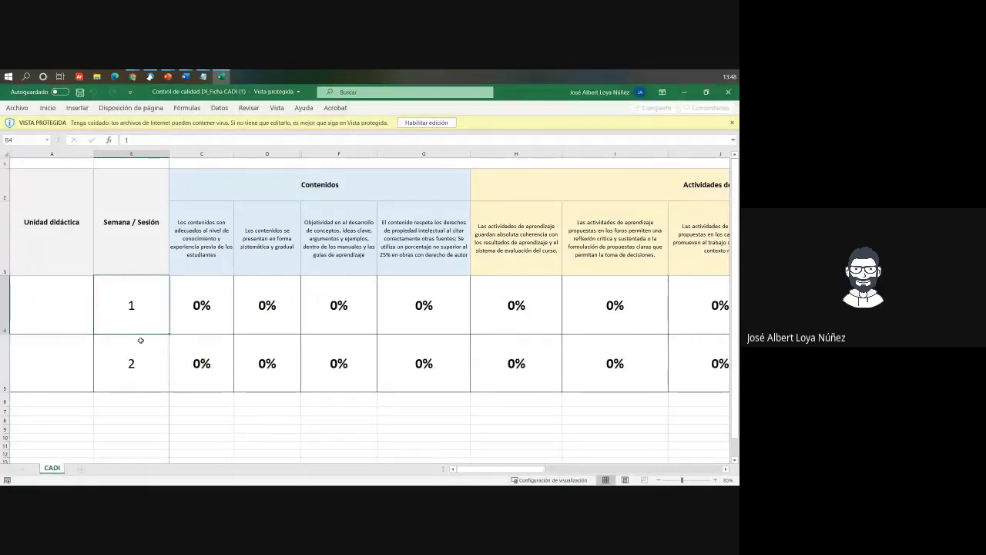
pyautogui.click(141, 309)
pyautogui.click(419, 122)
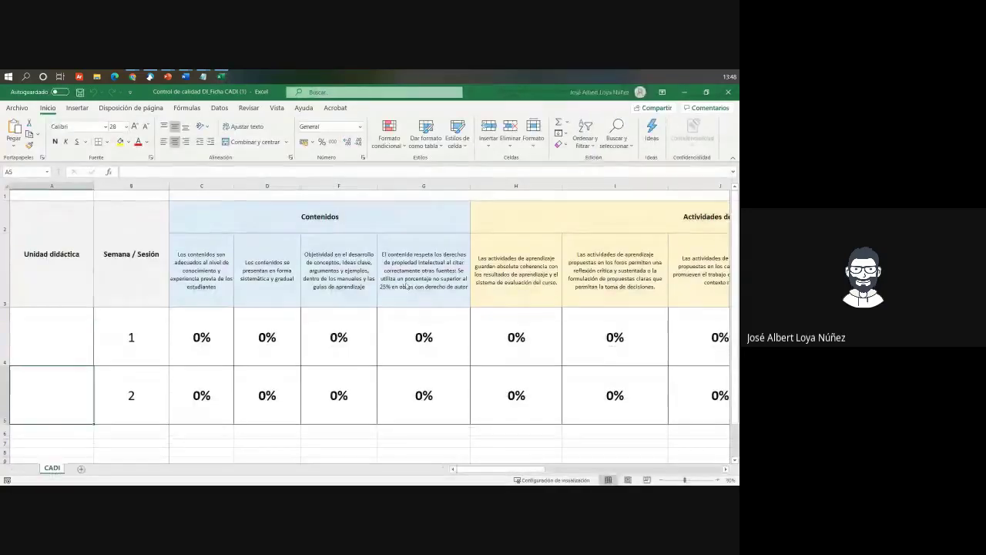
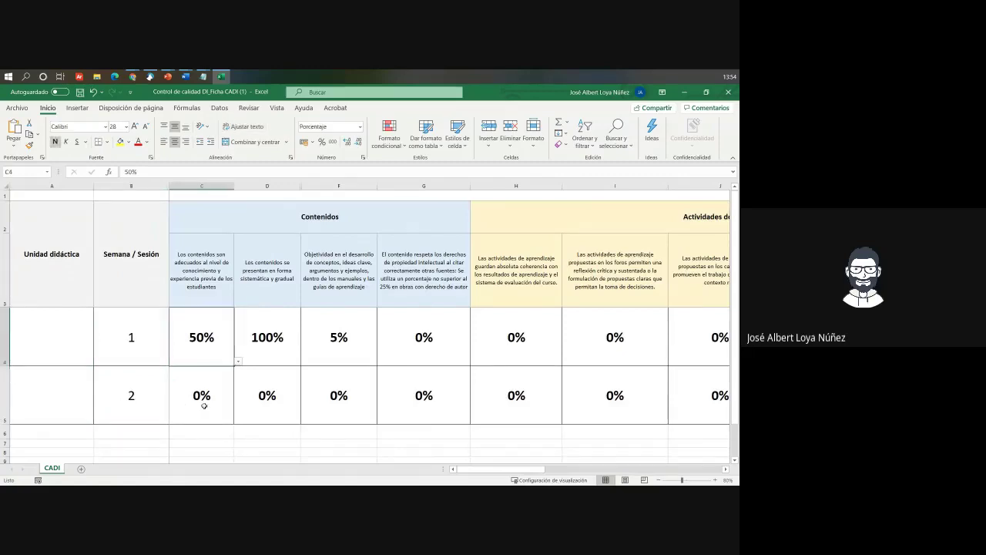
# Step: Examine the permitted ratings for session 1's third Contenidos criterion, on objectivity in developing concepts, without choosing one
pyautogui.click(255, 357)
pyautogui.click(310, 360)
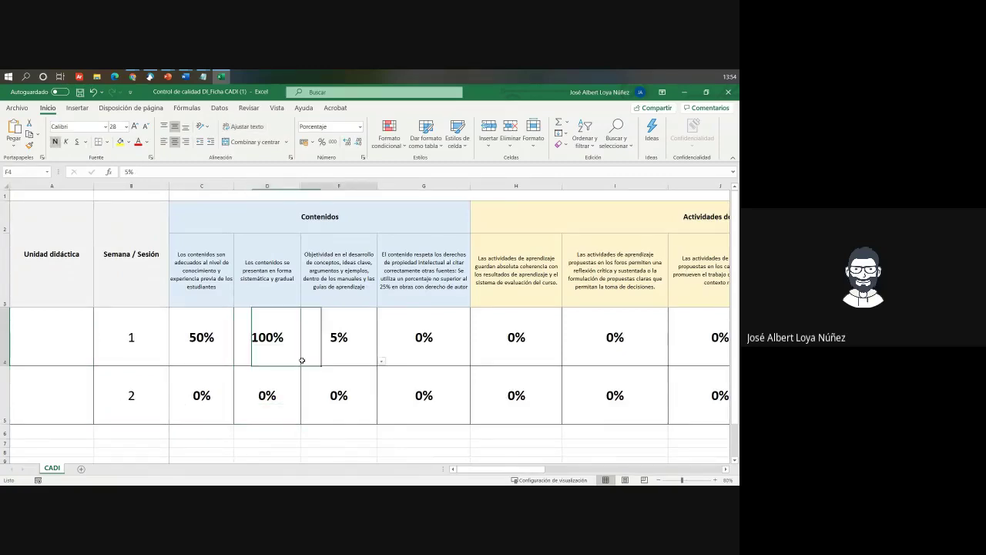
pyautogui.click(381, 361)
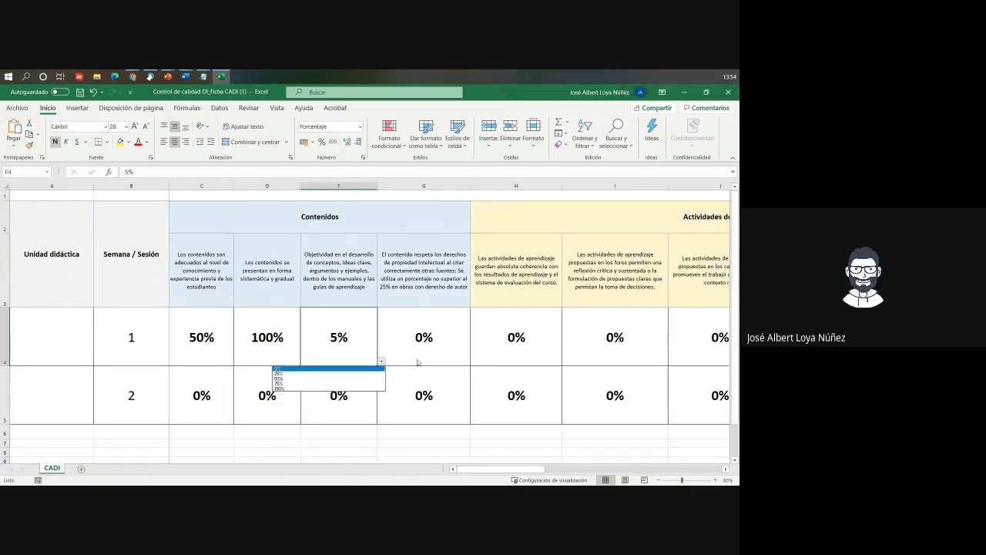
pyautogui.click(478, 347)
pyautogui.click(347, 343)
# Step: Examine the permitted ratings for session 1's intellectual property criterion and mark them on the magnified screen
pyautogui.click(464, 346)
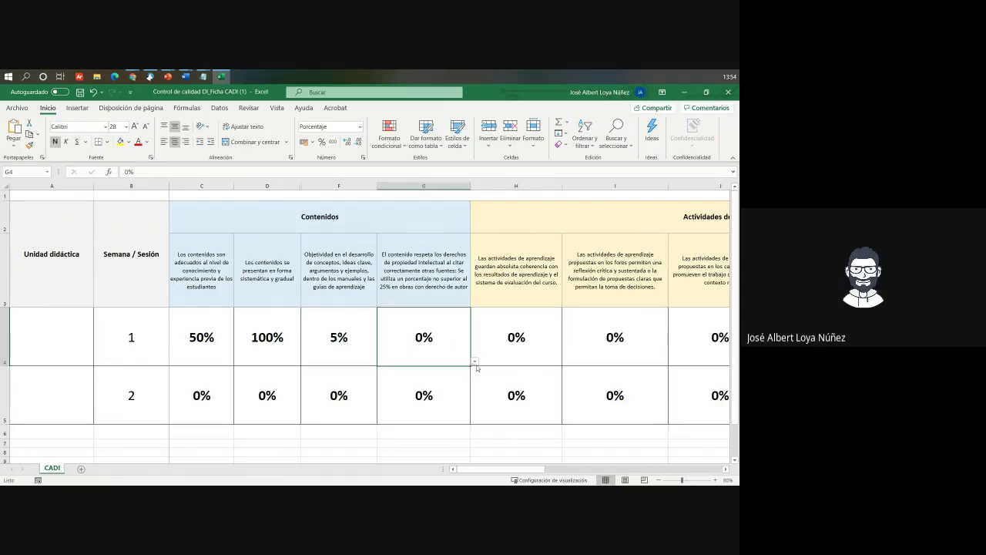
pyautogui.click(474, 362)
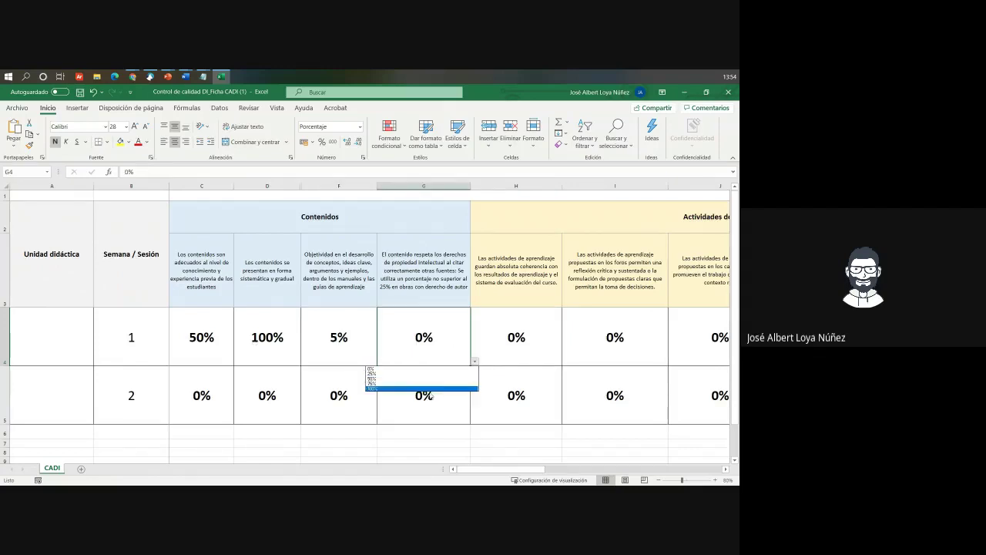
pyautogui.click(424, 369)
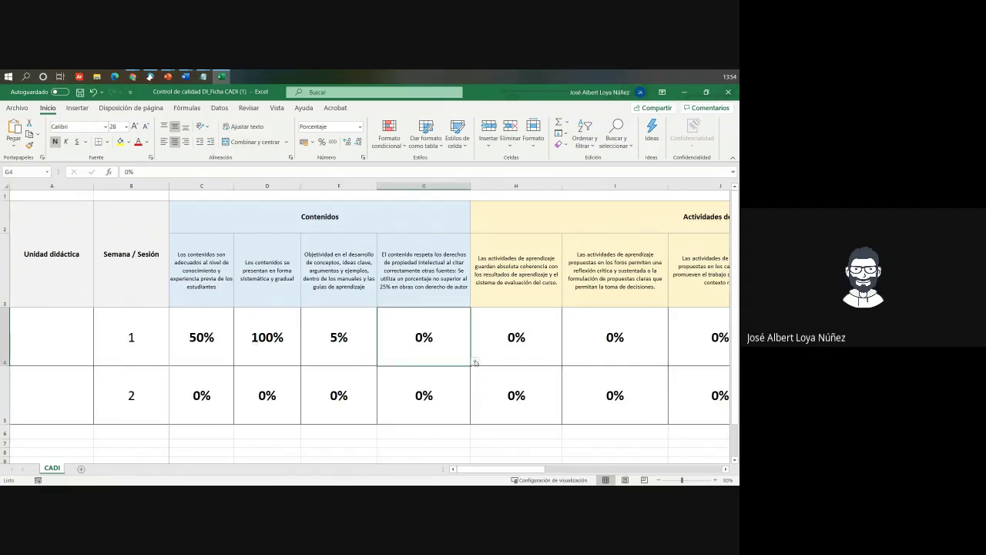
pyautogui.click(476, 361)
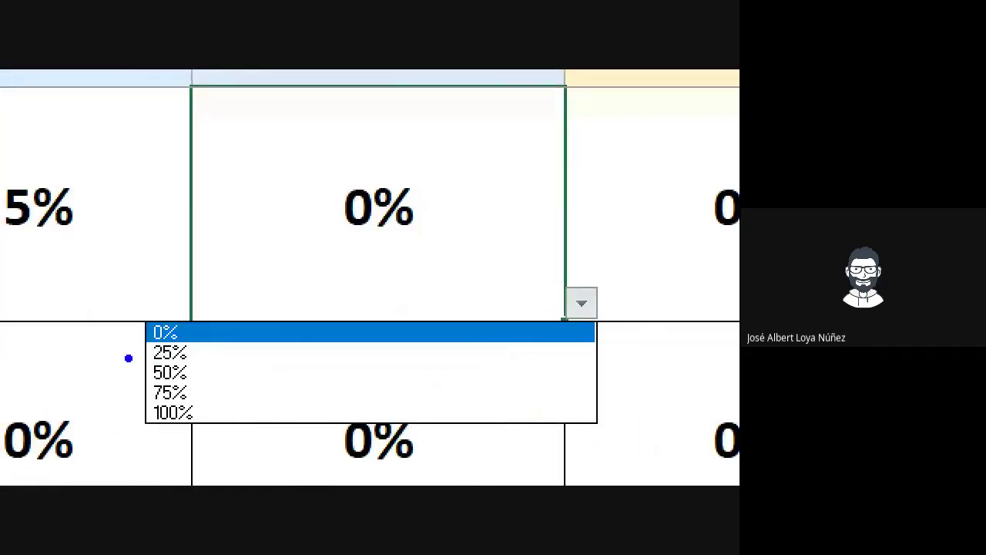
pyautogui.moveTo(130, 313)
pyautogui.mouseDown()
pyautogui.moveTo(184, 370)
pyautogui.moveTo(208, 440)
pyautogui.mouseUp()
pyautogui.moveTo(182, 373); pyautogui.dragTo(237, 355)
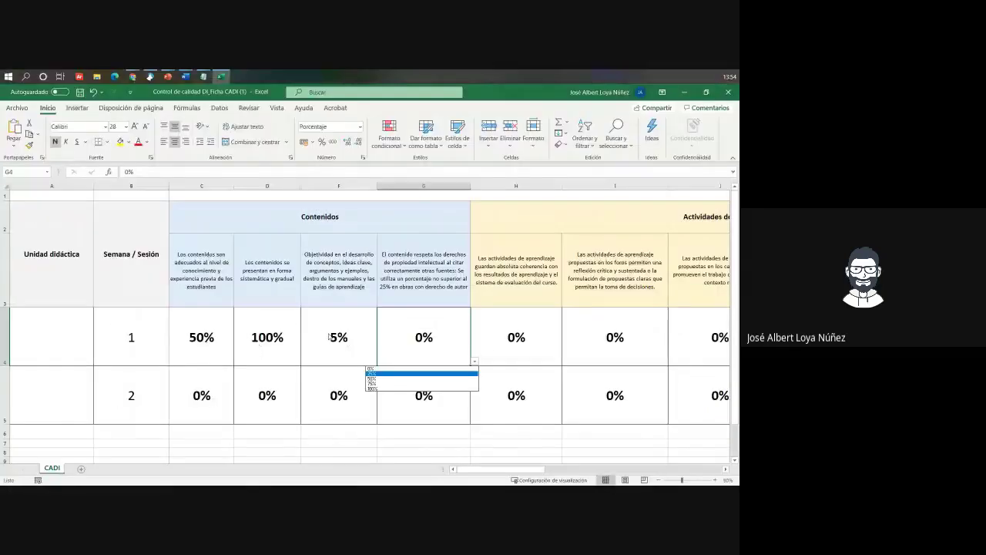
# Step: Reset session 1's first three Contenidos ratings to 0% by copying the value of the fourth
pyautogui.click(403, 336)
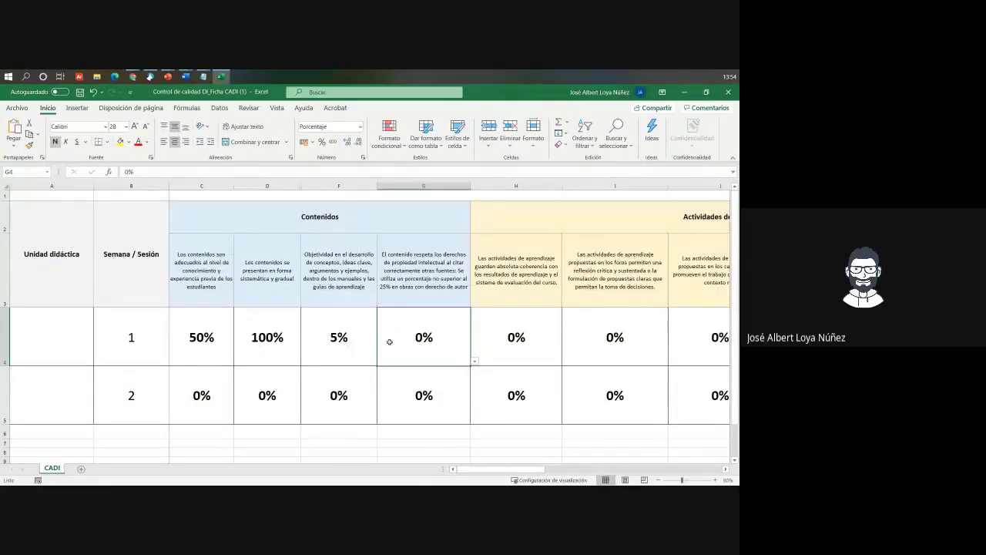
pyautogui.hotkey('ctrl', 'c')
pyautogui.moveTo(307, 344); pyautogui.dragTo(205, 344)
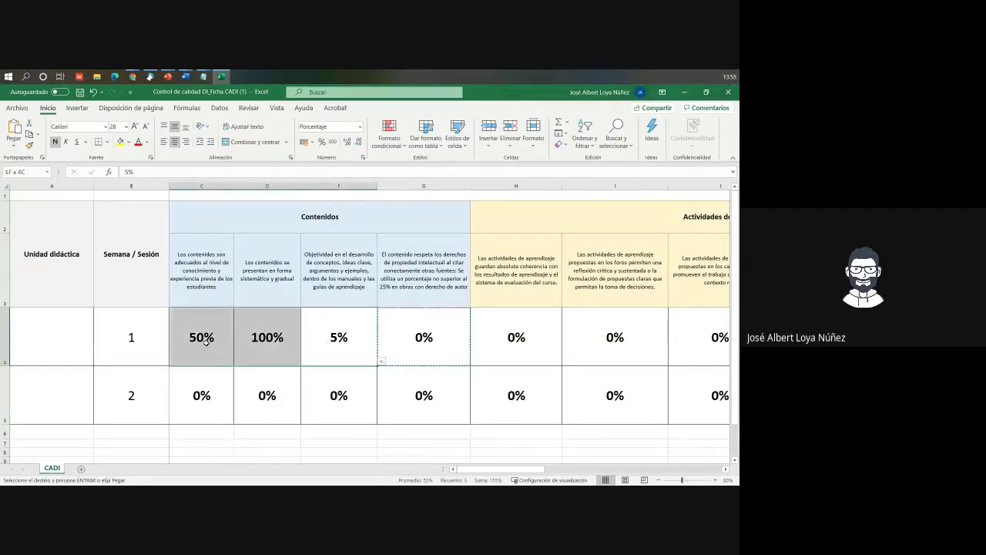
pyautogui.hotkey('ctrl', 'v')
# Step: Inspect session 1's TOTAL formula at the far end of the sheet and return to the Contenidos columns
pyautogui.moveTo(488, 468); pyautogui.dragTo(658, 468)
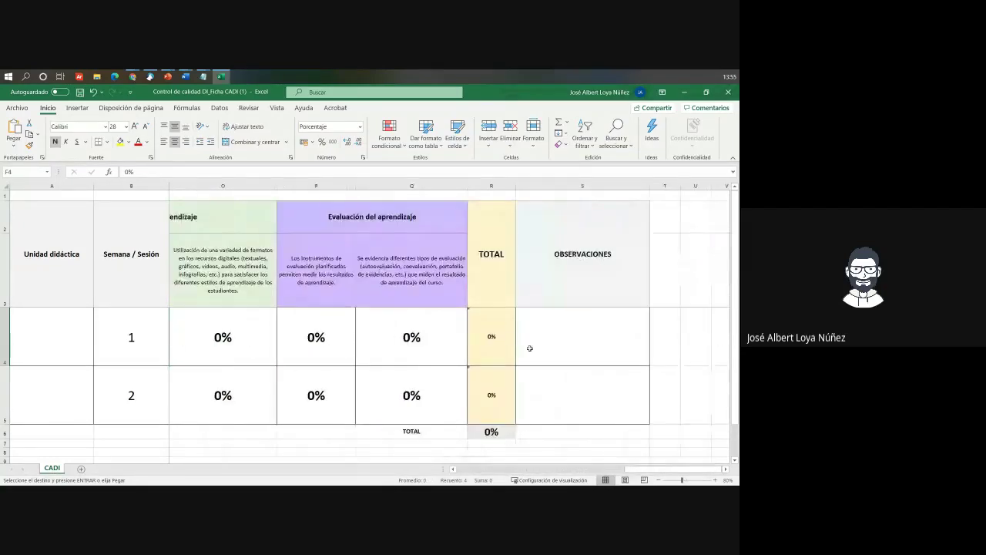
pyautogui.click(505, 337)
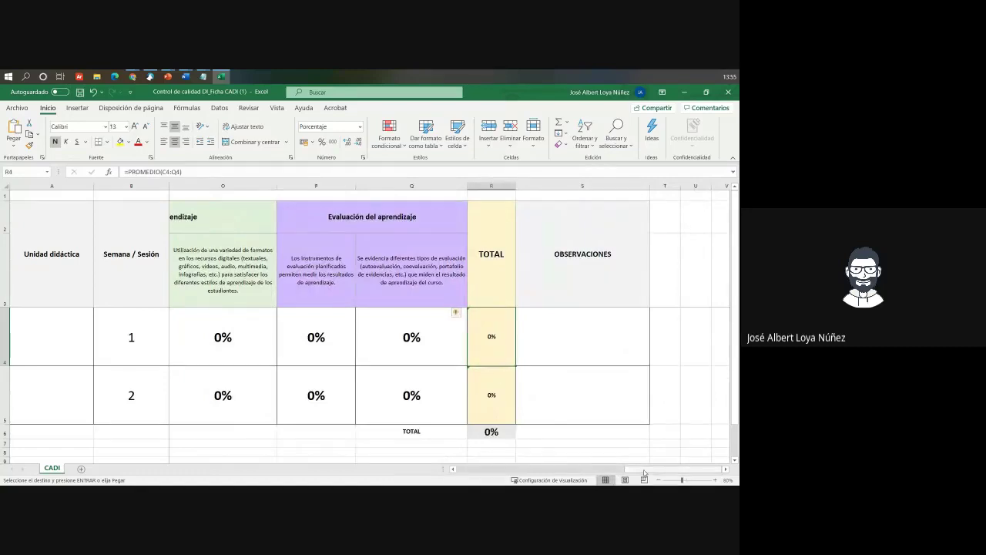
pyautogui.moveTo(627, 471); pyautogui.dragTo(442, 430)
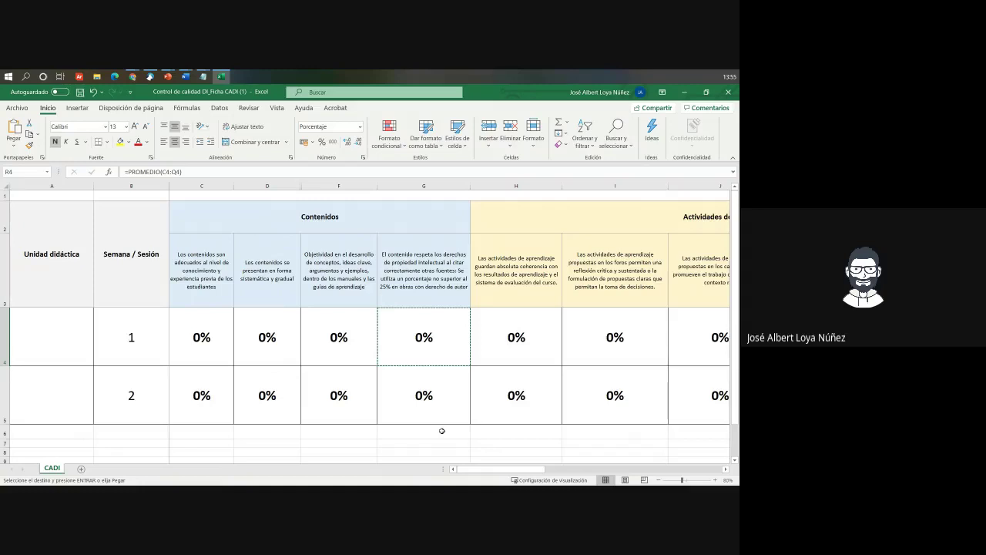
# Step: Examine the permitted ratings for session 1's first Contenidos criterion and mark them with a box and an arrow on the magnified screen
pyautogui.click(185, 336)
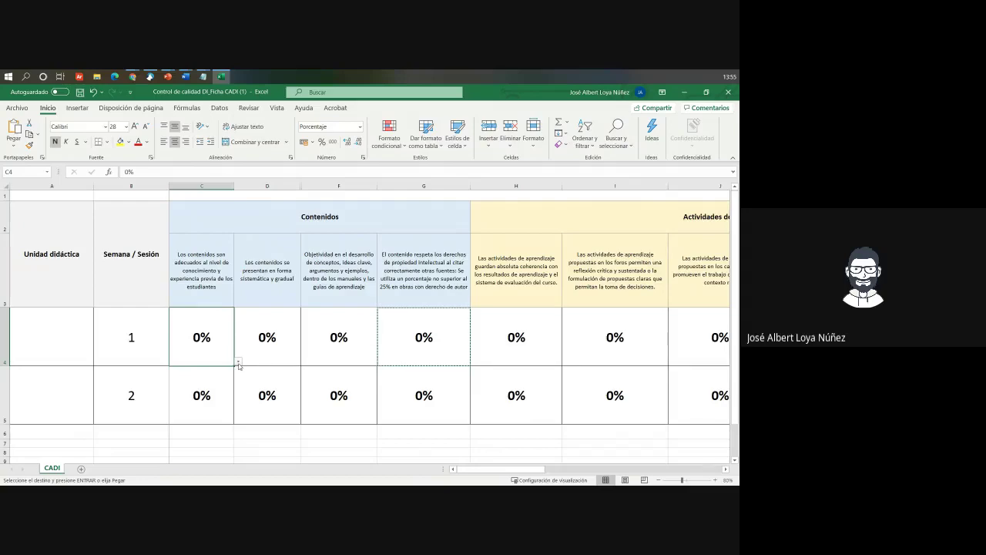
pyautogui.click(238, 362)
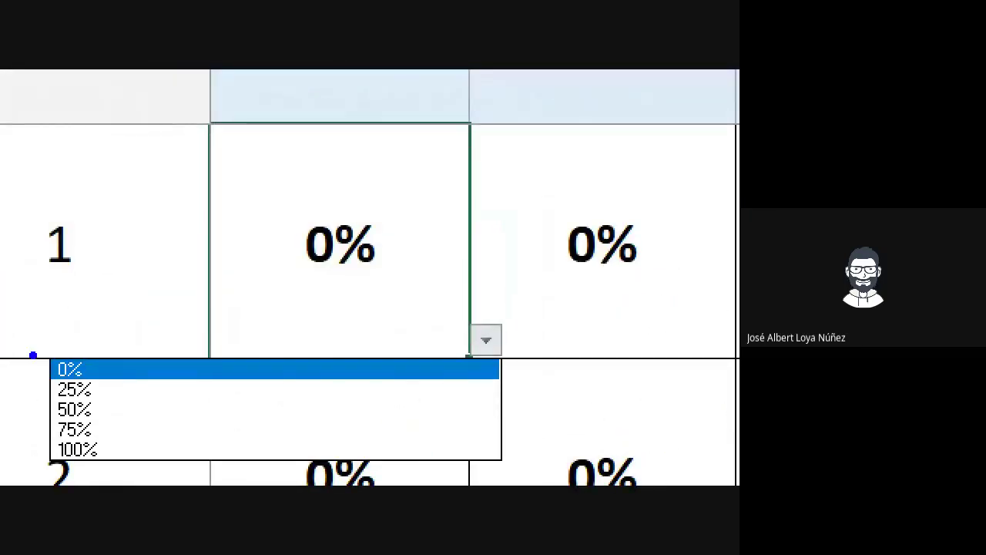
pyautogui.moveTo(31, 352); pyautogui.dragTo(116, 475)
pyautogui.moveTo(115, 403); pyautogui.dragTo(237, 302)
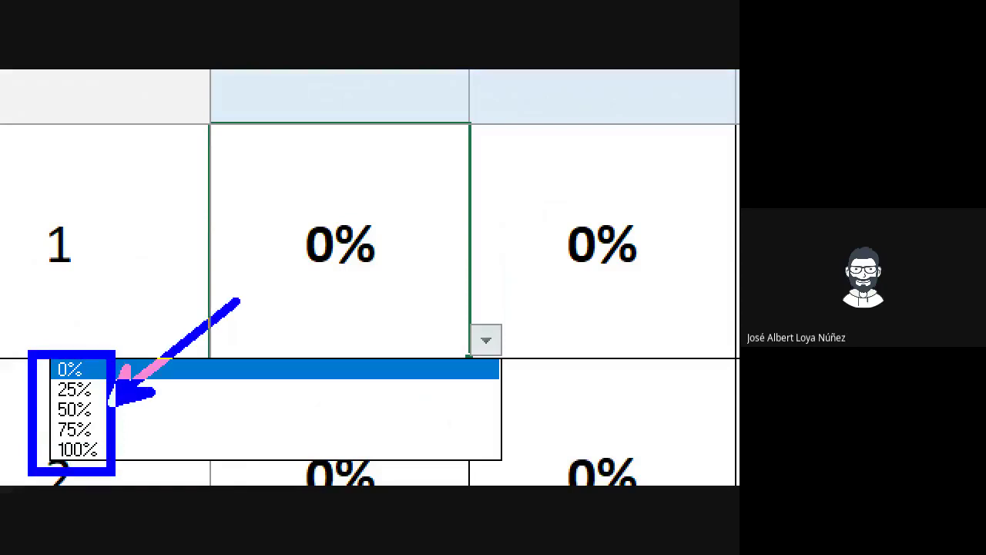
pyautogui.moveTo(117, 370); pyautogui.dragTo(154, 393)
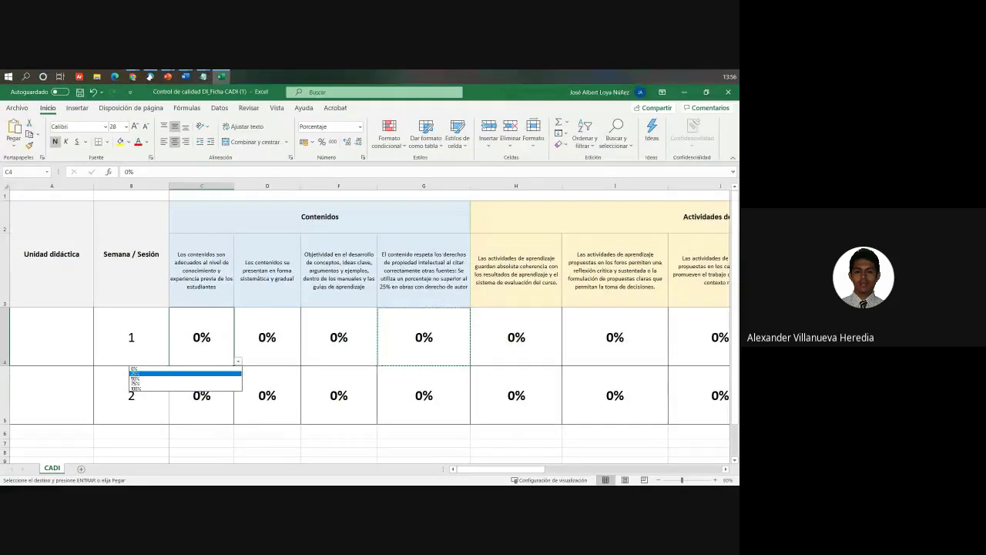
# Step: Switch to the Aula Modelo course page in the browser and review the instructions and submission activities for practical cases 4 and 5
pyautogui.hotkey('alt', 'Tab')
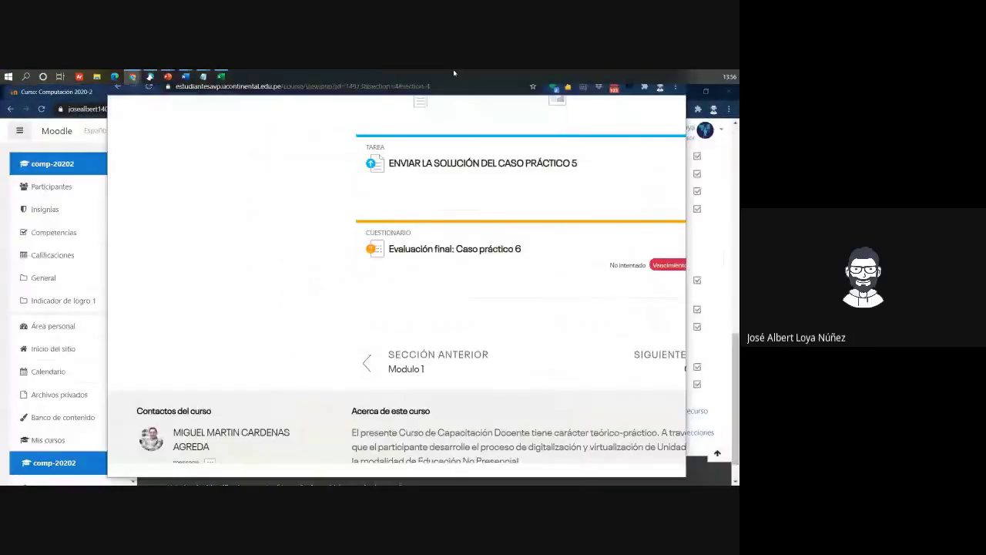
pyautogui.scroll(5, 363, 278)
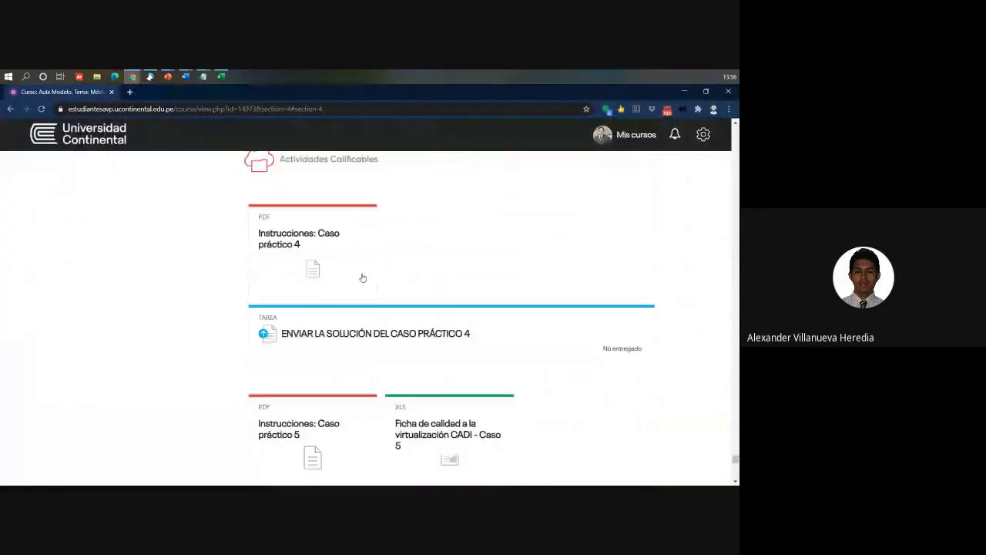
pyautogui.scroll(-3, 355, 276)
pyautogui.scroll(1, 371, 273)
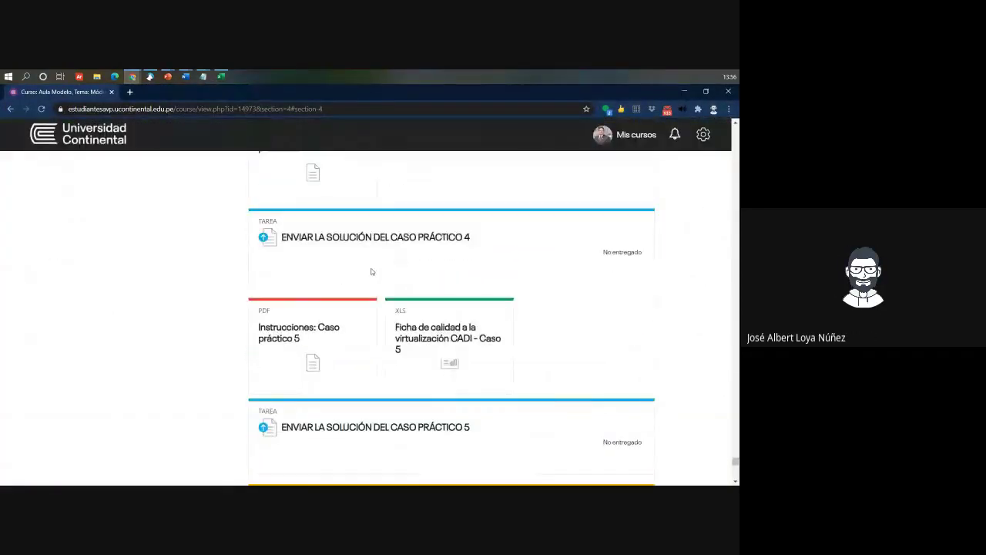
pyautogui.scroll(-2, 372, 272)
pyautogui.scroll(6, 370, 278)
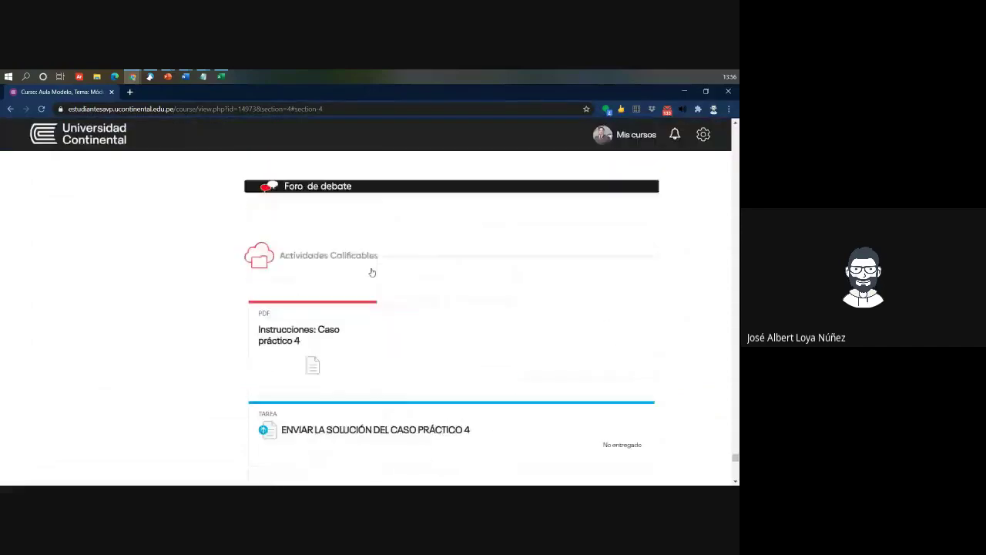
pyautogui.scroll(-1, 367, 282)
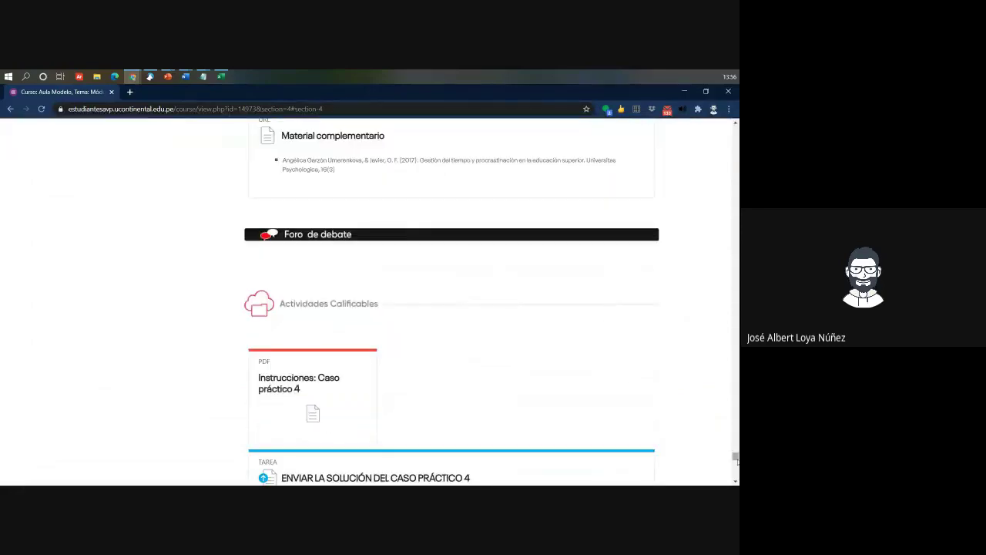
pyautogui.moveTo(735, 457)
pyautogui.mouseDown()
pyautogui.moveTo(710, 330)
pyautogui.moveTo(709, 254)
pyautogui.moveTo(709, 172)
pyautogui.moveTo(734, 124)
pyautogui.moveTo(735, 472)
pyautogui.moveTo(735, 461)
pyautogui.mouseUp()
pyautogui.scroll(-5, 735, 461)
pyautogui.scroll(5, 462, 347)
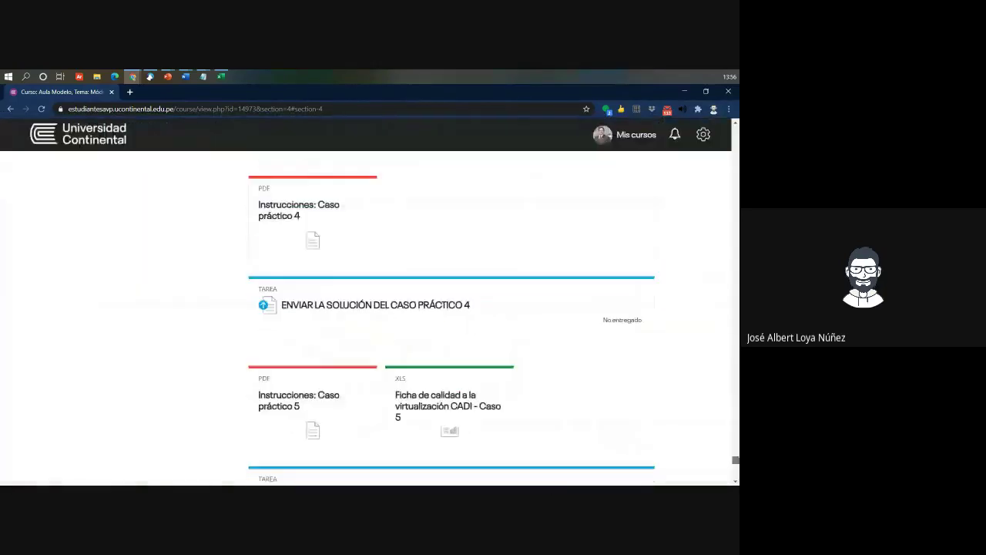
pyautogui.scroll(2, 274, 312)
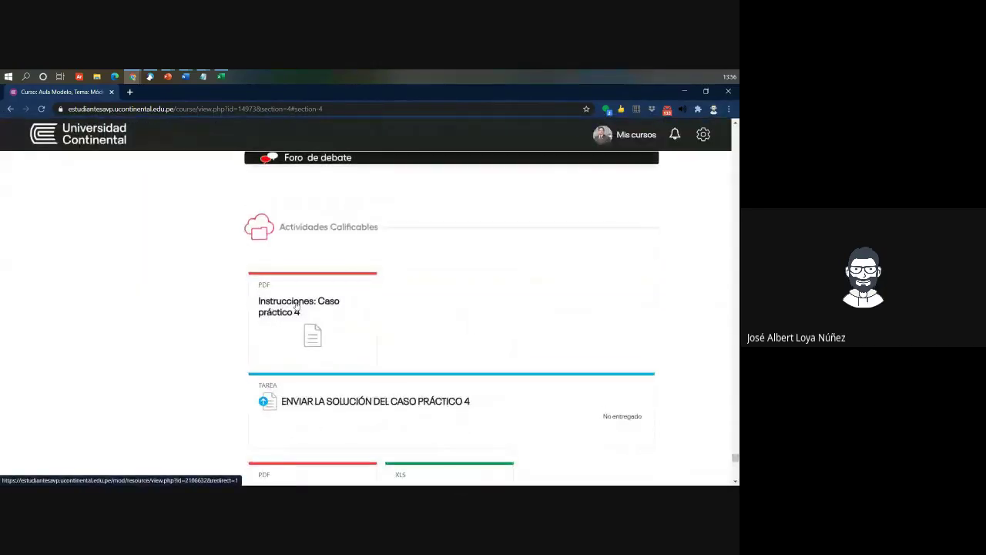
pyautogui.scroll(-1, 423, 409)
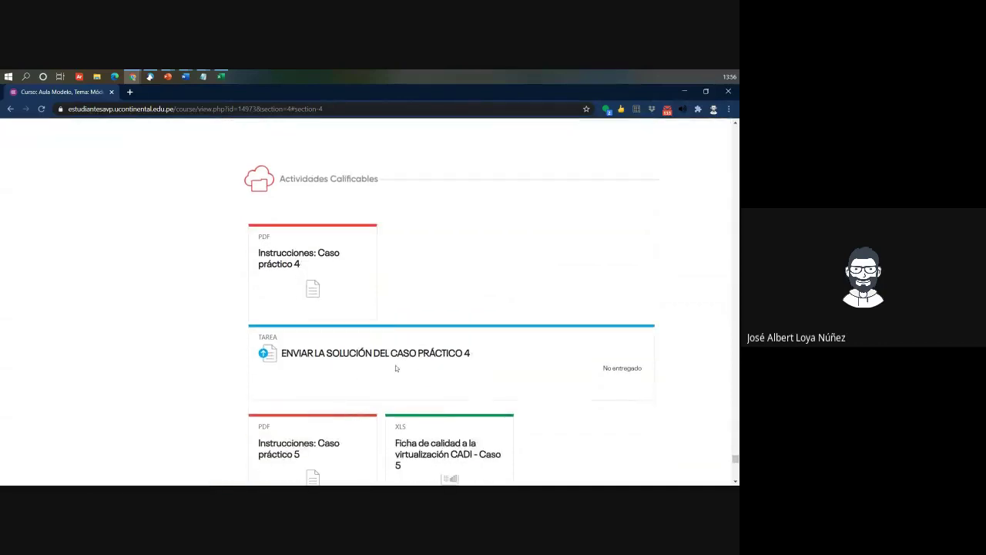
pyautogui.scroll(-3, 408, 356)
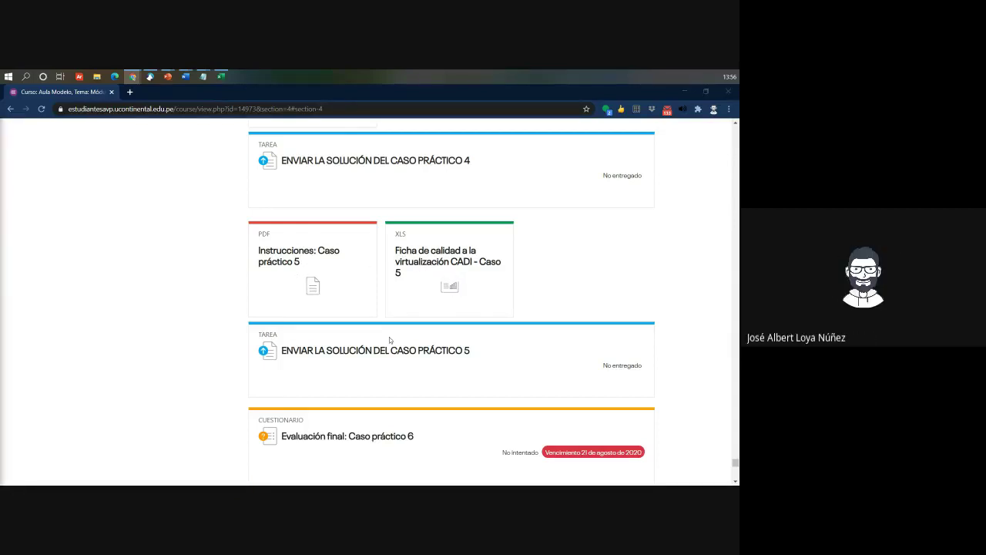
# Step: Check the Evaluación final: Caso práctico 6 questionnaire and return to the start of the Actividades Calificables section
pyautogui.scroll(-5, 389, 340)
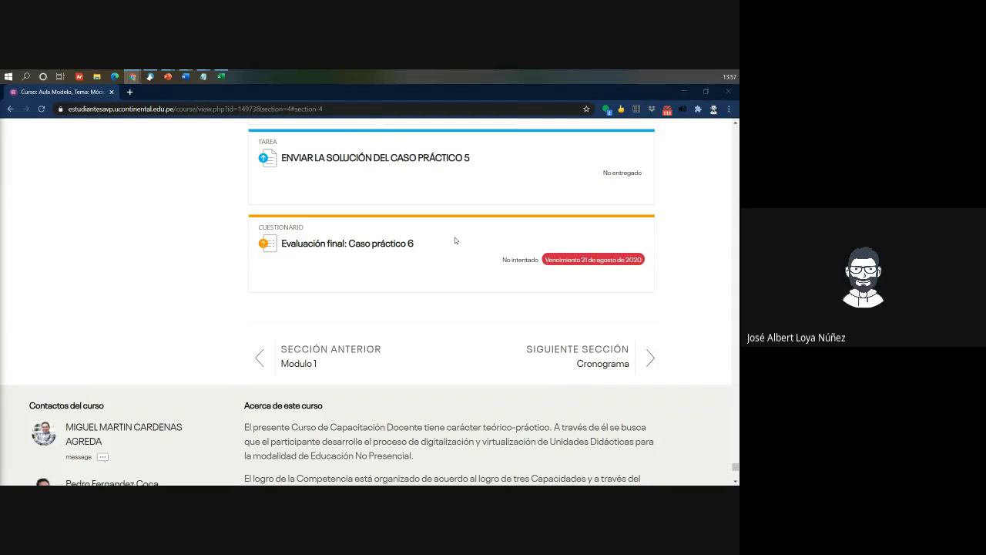
pyautogui.scroll(3, 455, 240)
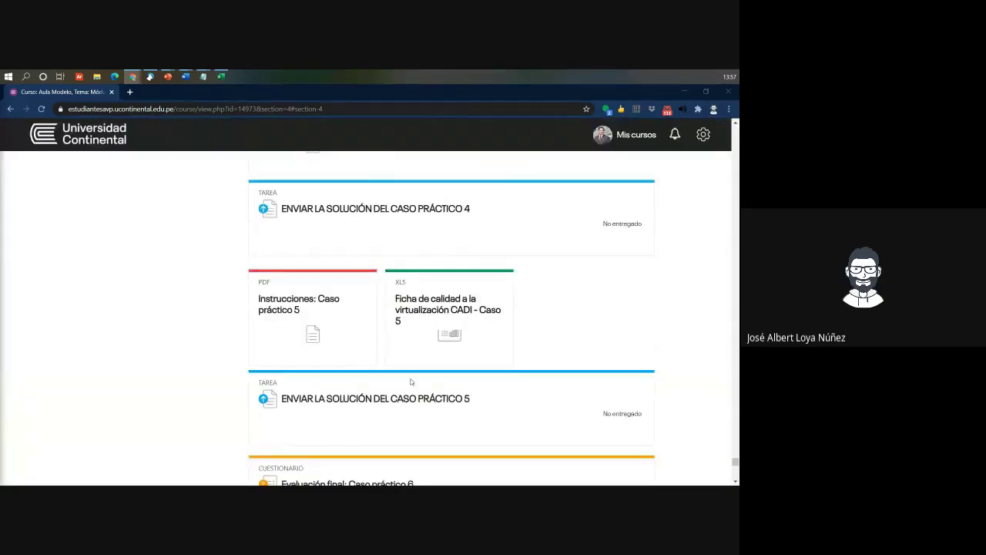
pyautogui.scroll(4, 430, 340)
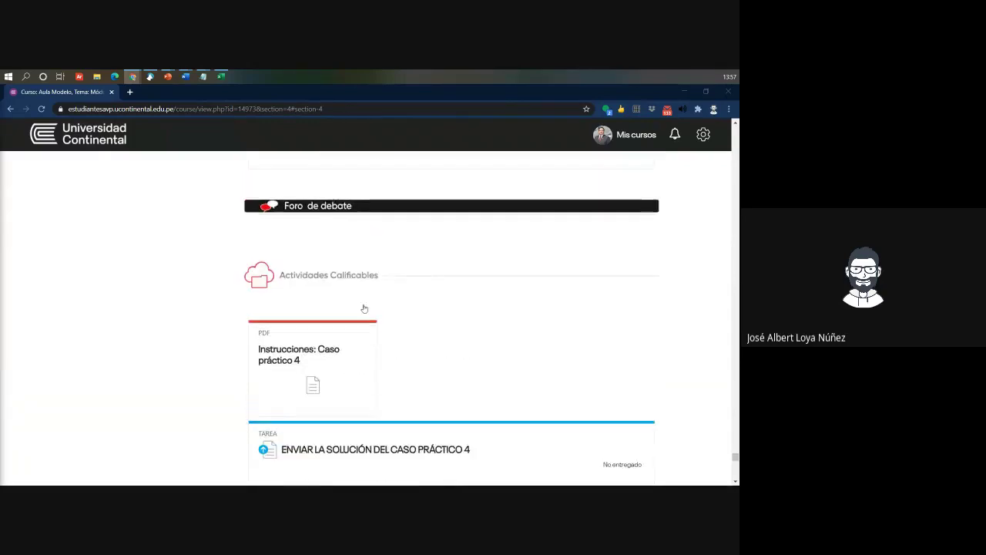
pyautogui.scroll(-2, 320, 326)
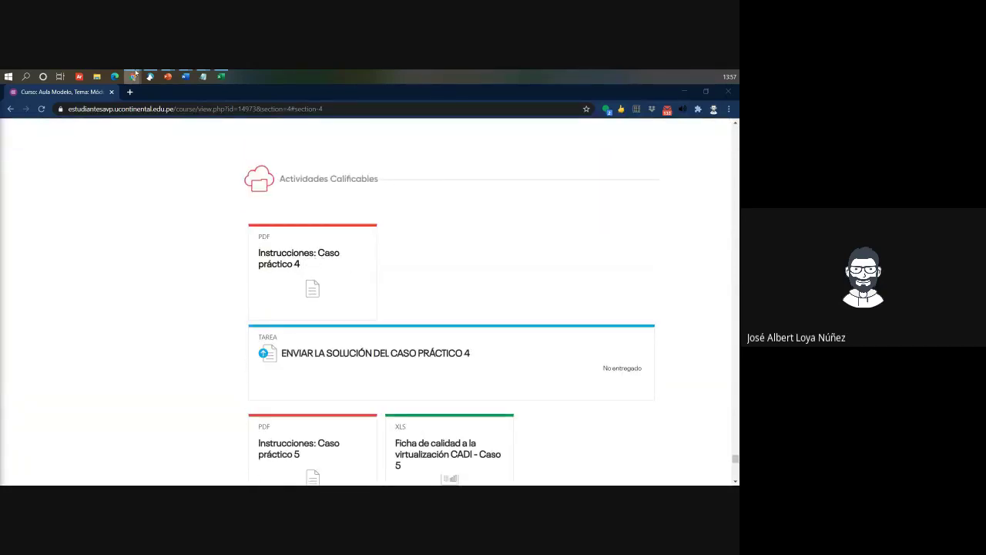
# Step: Bring up the Caso práctico N.º 04 PDF and review its instructions and Enunciado
pyautogui.hotkey('alt', 'Tab')
pyautogui.hotkey('alt', 'Tab')
pyautogui.hotkey('alt', 'Tab')
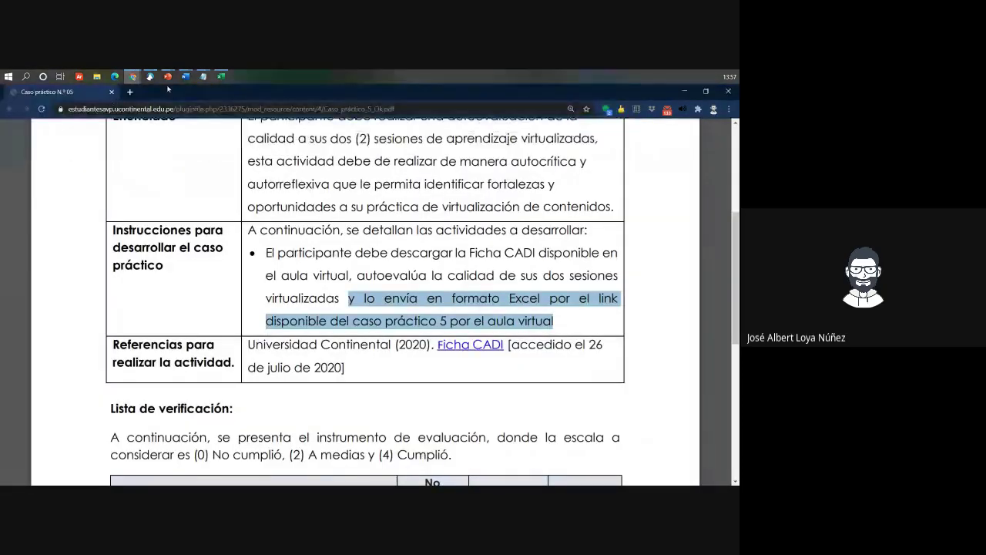
pyautogui.hotkey('alt', 'Tab')
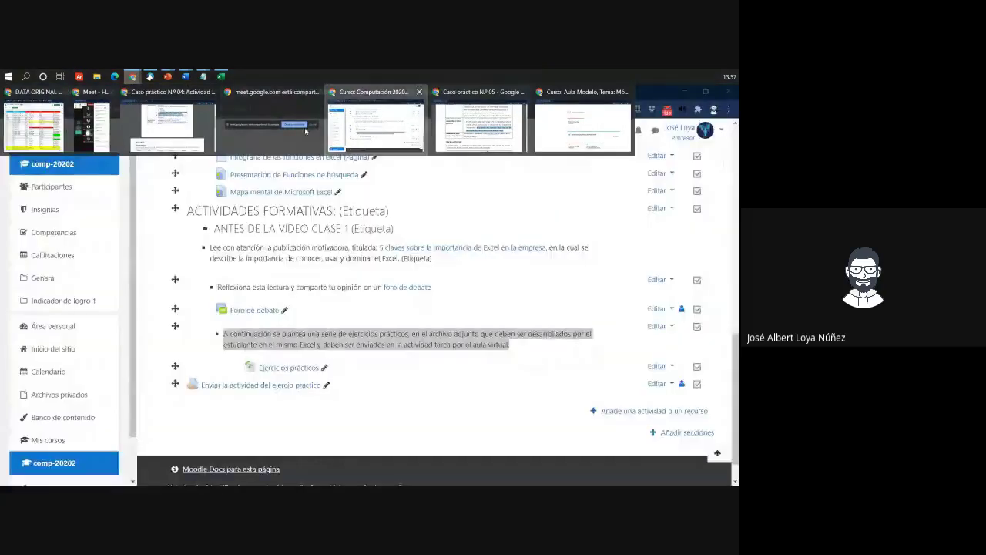
pyautogui.click(181, 133)
pyautogui.scroll(5, 303, 170)
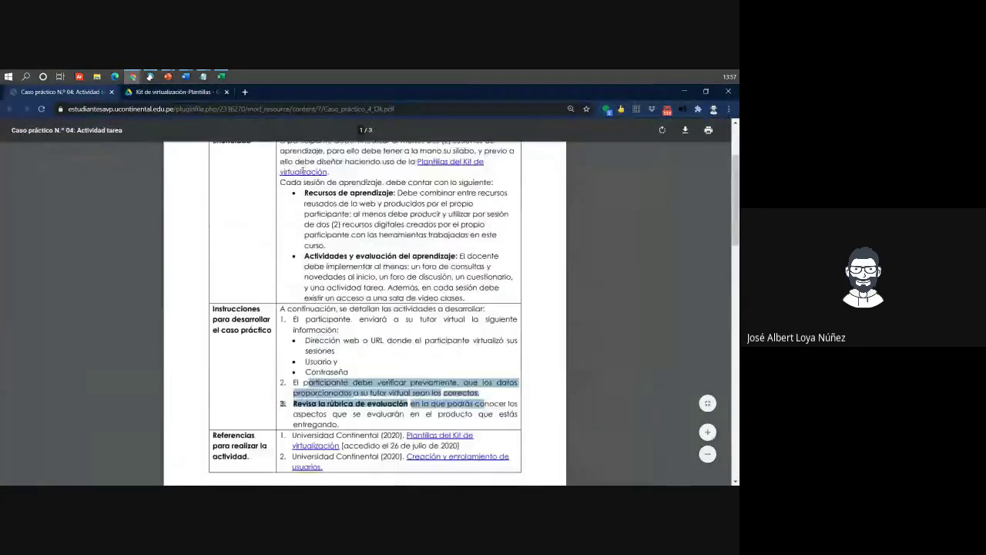
pyautogui.scroll(-2, 466, 234)
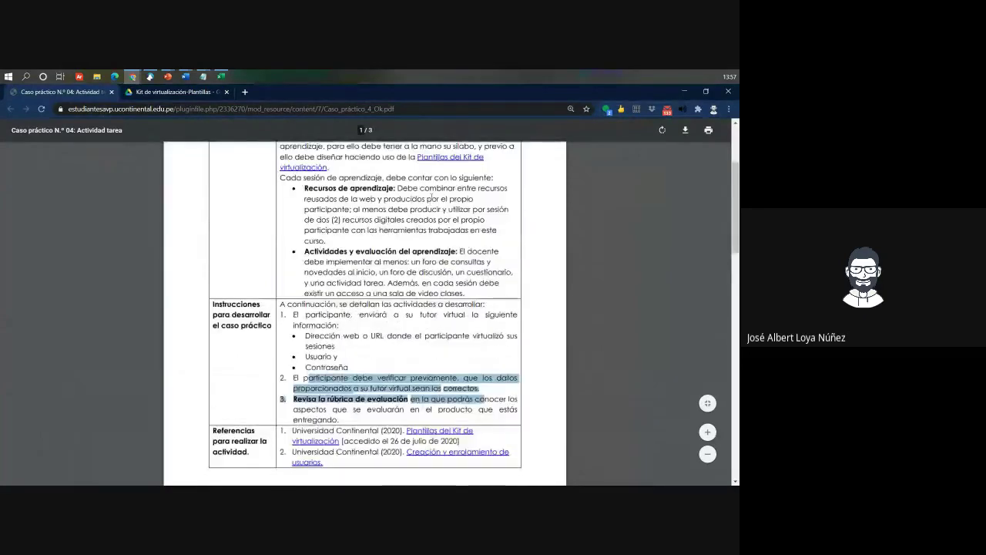
pyautogui.scroll(1, 428, 273)
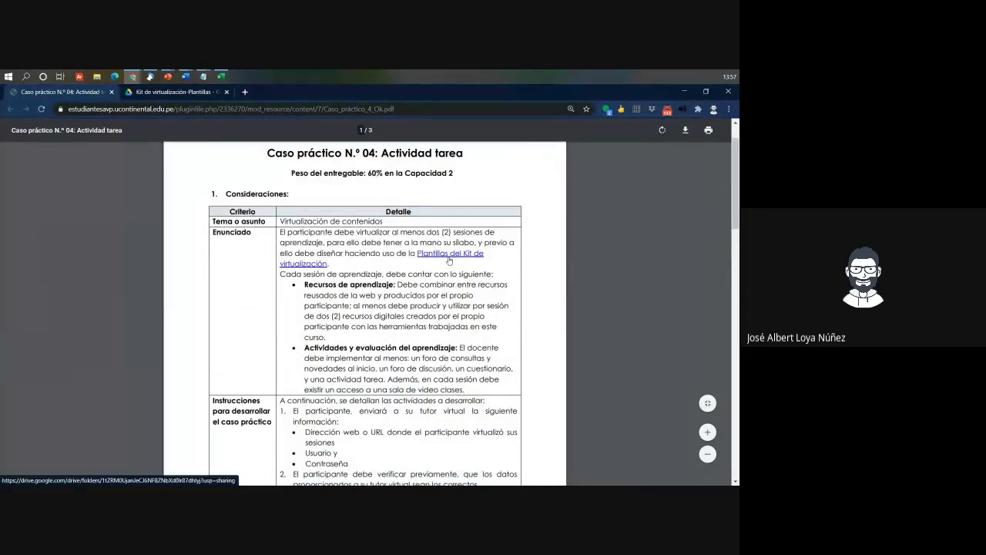
# Step: Go to the Kit de virtualización-Plantillas Drive folder, close the example document's preview and select all the files in the folder
pyautogui.click(449, 260)
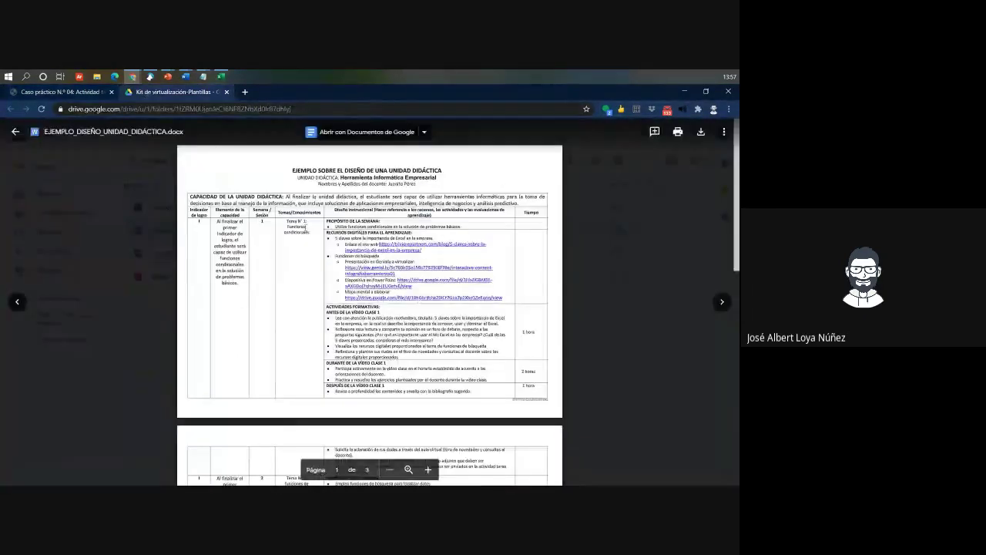
pyautogui.click(150, 216)
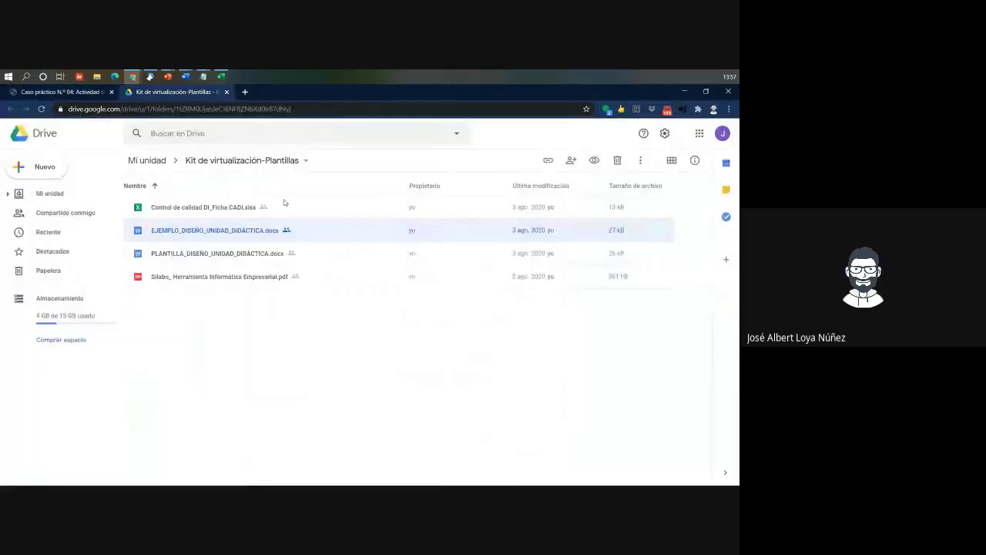
pyautogui.moveTo(297, 344); pyautogui.dragTo(240, 192)
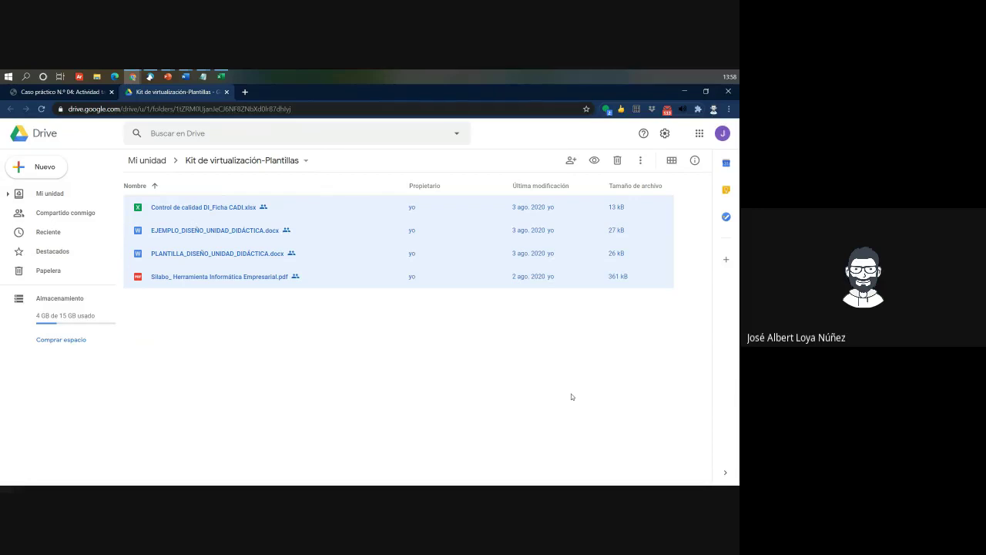
# Step: Preview PLANTILLA_DISEÑO_UNIDAD_DIDÁCTICA.docx, look through both pages and close the preview
pyautogui.click(205, 237)
pyautogui.click(187, 262)
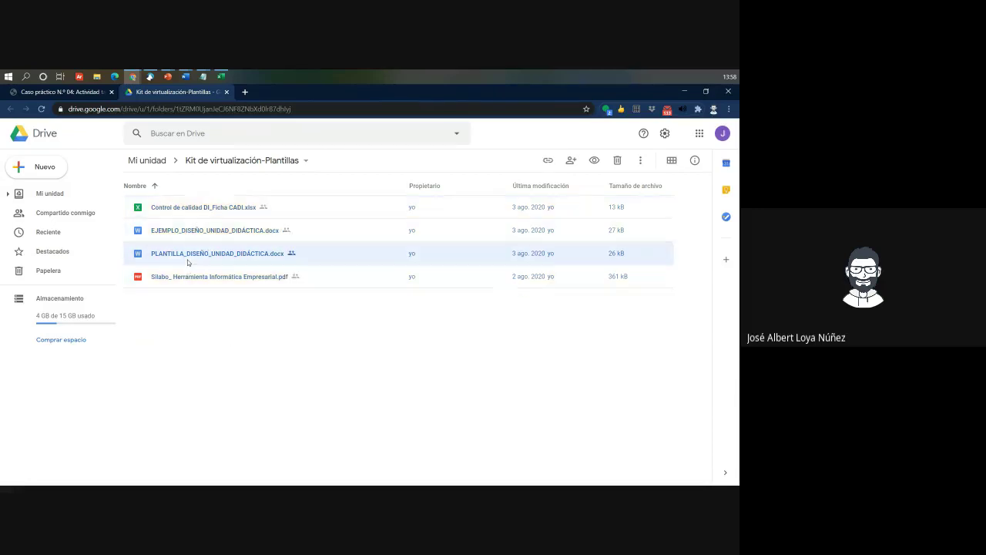
pyautogui.doubleClick(187, 262)
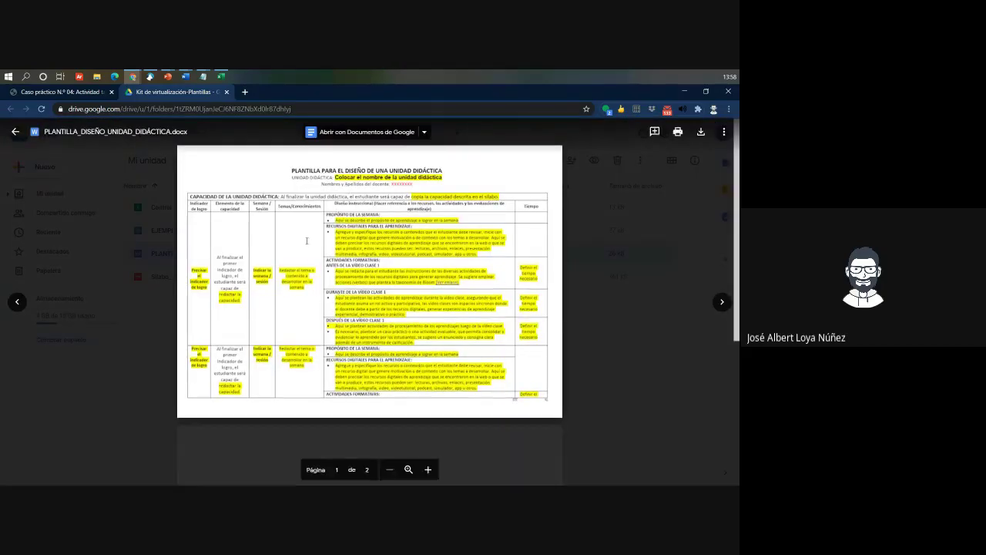
pyautogui.scroll(-3, 306, 241)
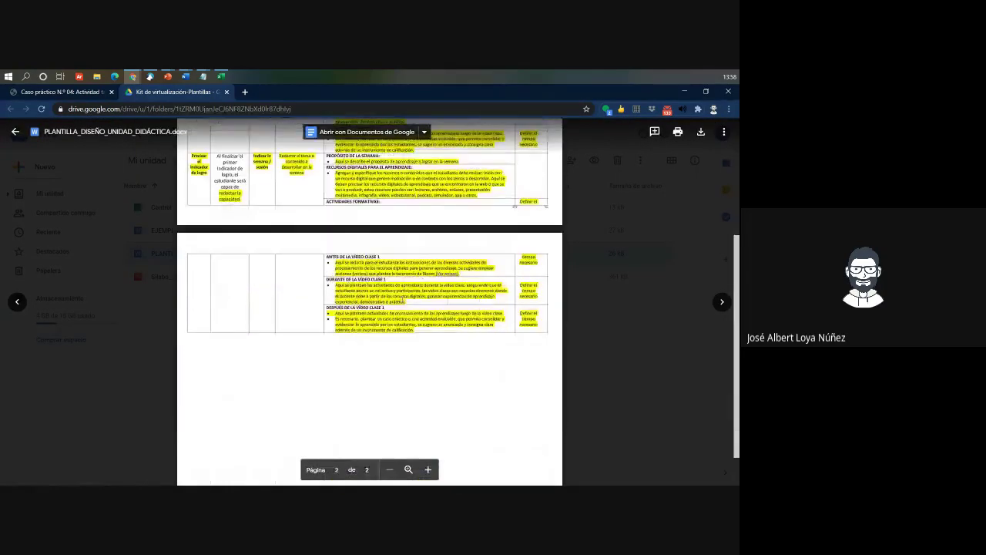
pyautogui.scroll(5, 370, 309)
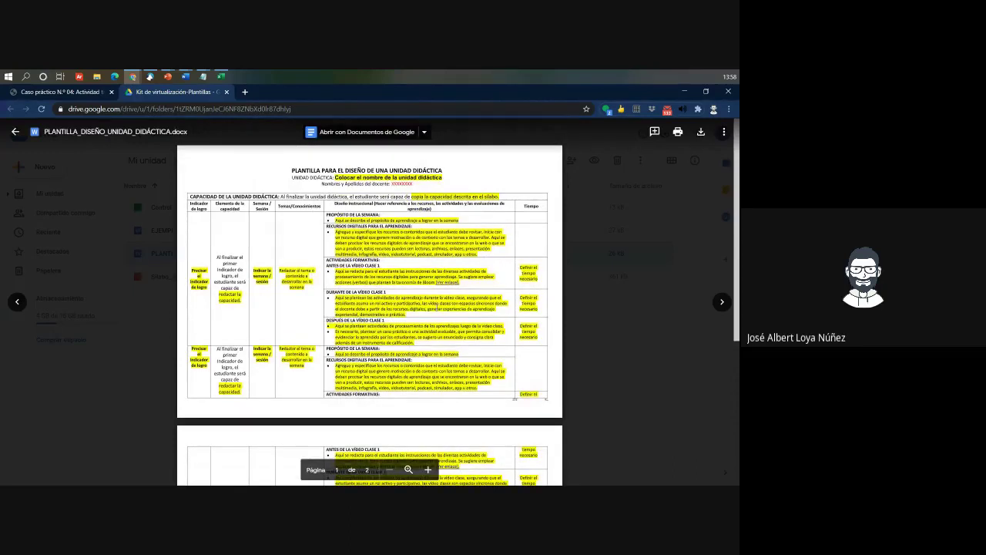
pyautogui.click(55, 248)
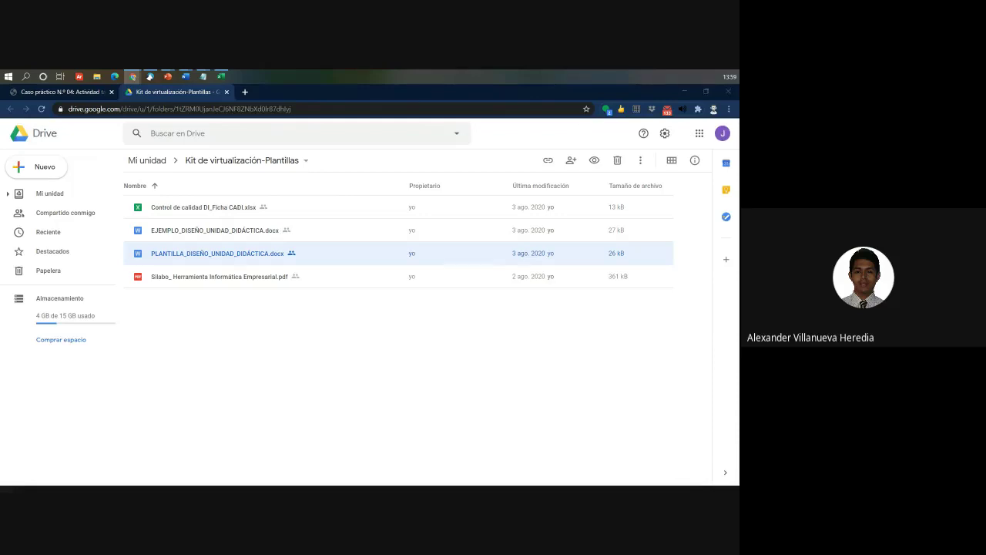
# Step: Return to the Aula Modelo course page and find the Foro de debate section among the Módulo 2 resources
pyautogui.hotkey('alt', 'Tab')
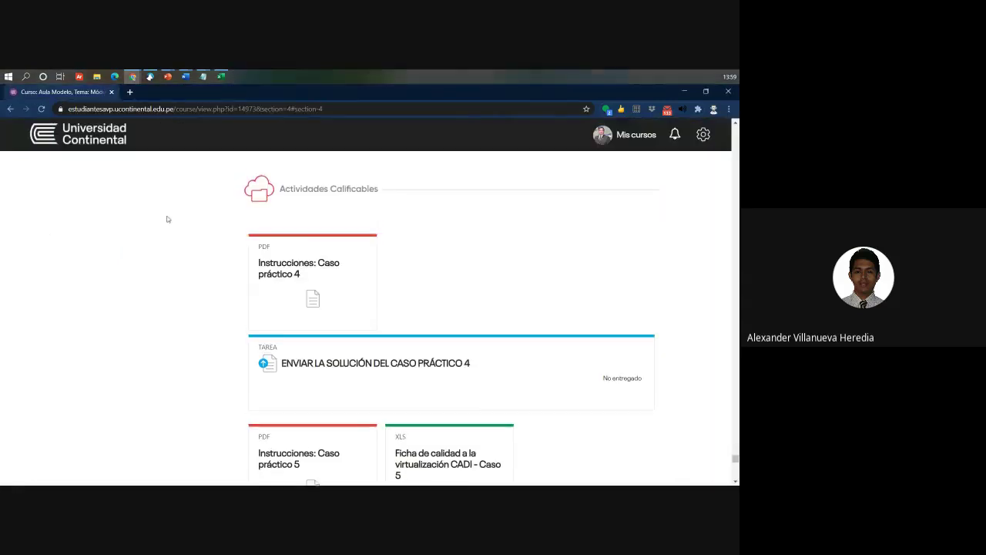
pyautogui.scroll(4, 405, 238)
pyautogui.scroll(3, 405, 238)
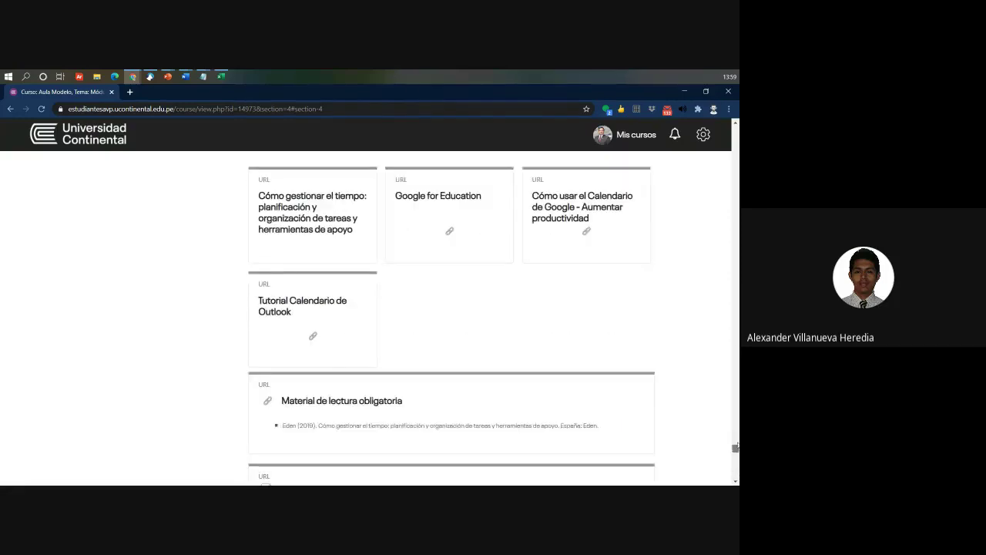
pyautogui.scroll(10, 719, 290)
pyautogui.scroll(10, 719, 290)
pyautogui.scroll(-15, 412, 352)
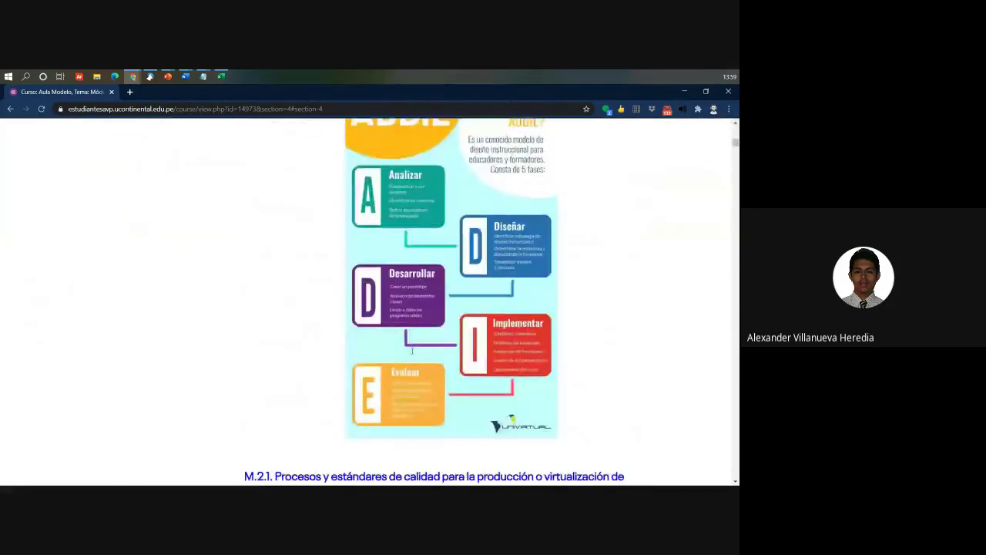
pyautogui.scroll(-10, 412, 352)
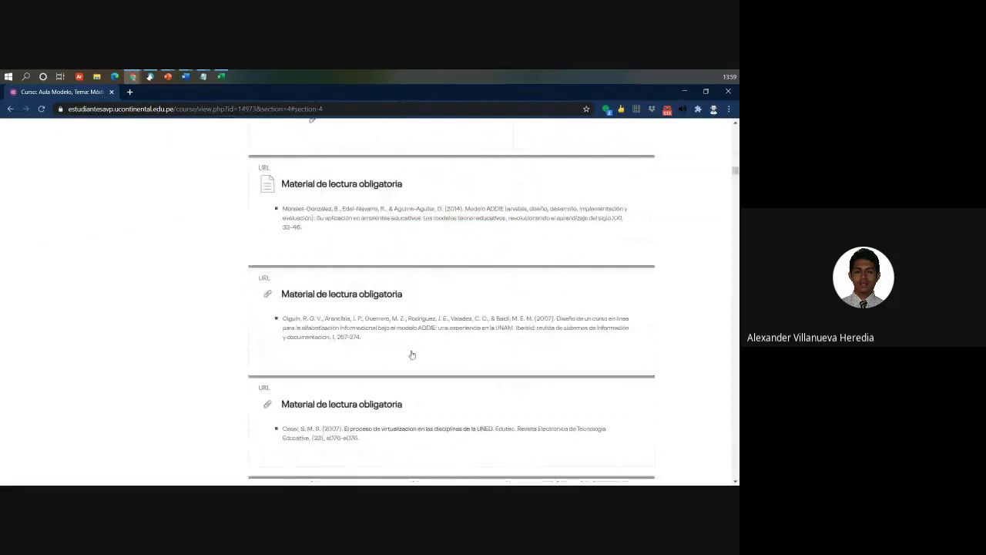
pyautogui.scroll(2, 412, 355)
pyautogui.scroll(3, 412, 354)
pyautogui.scroll(-10, 413, 354)
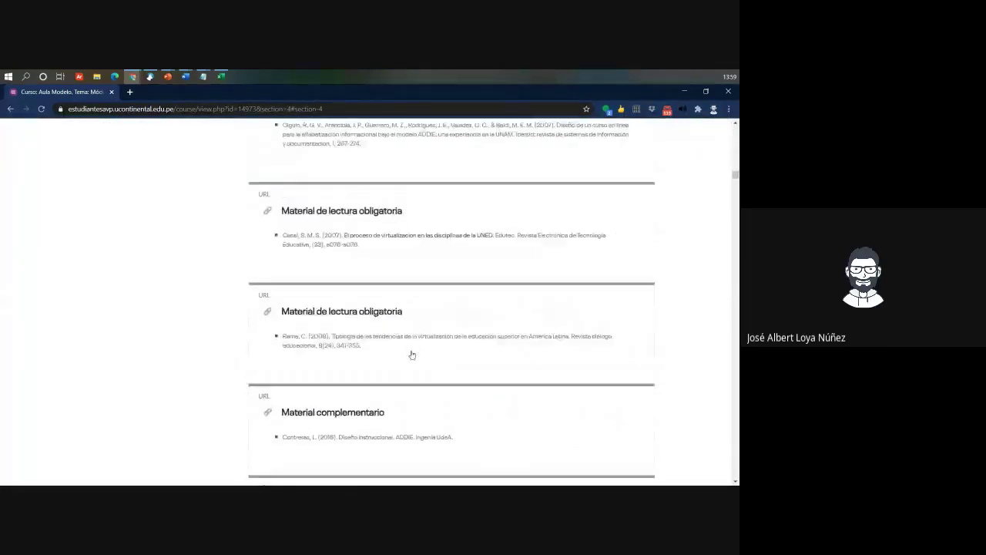
pyautogui.scroll(-3, 412, 355)
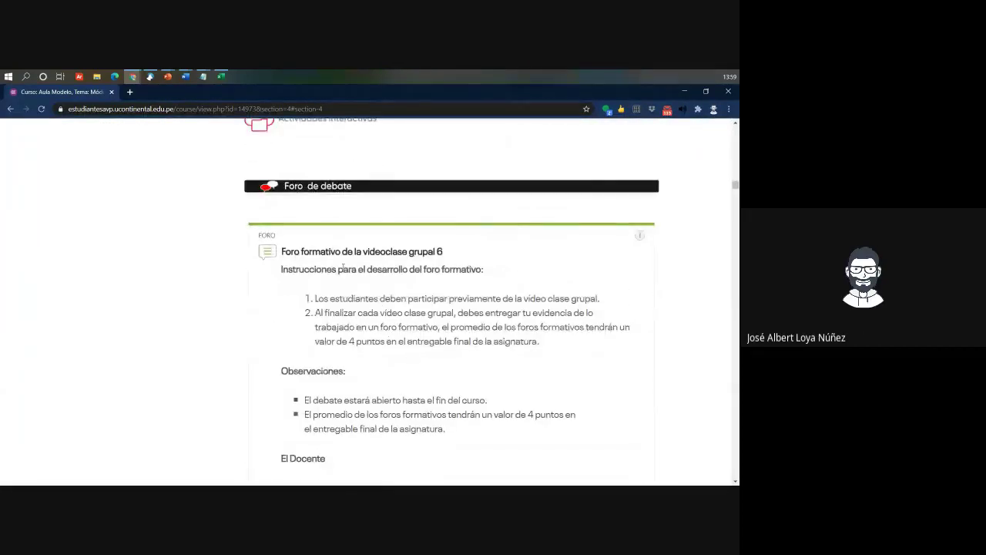
# Step: Open the Foro formativo de la videoclase grupal 6, review its instructions and observations, and reload the forum page
pyautogui.moveTo(344, 252); pyautogui.dragTo(470, 256)
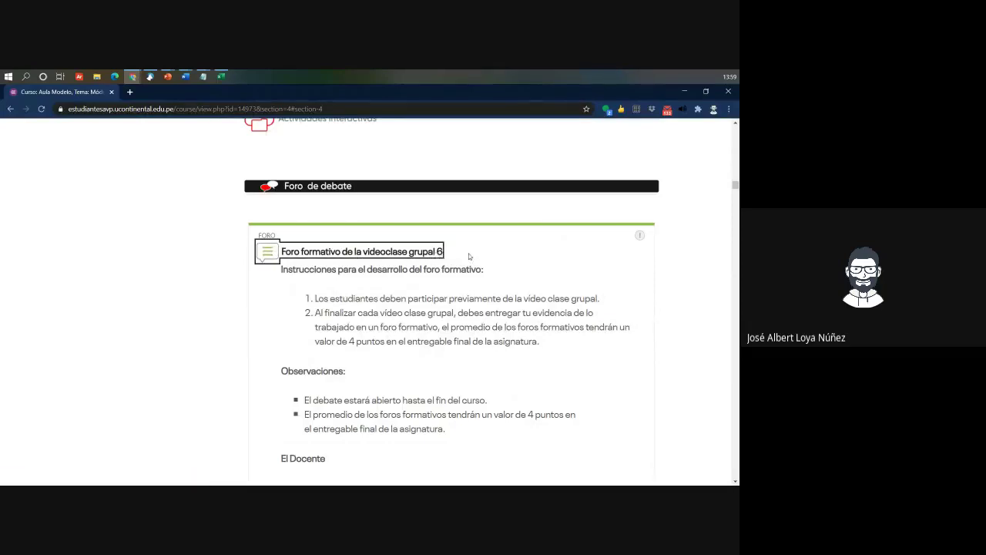
pyautogui.scroll(-3, 389, 266)
pyautogui.scroll(4, 383, 249)
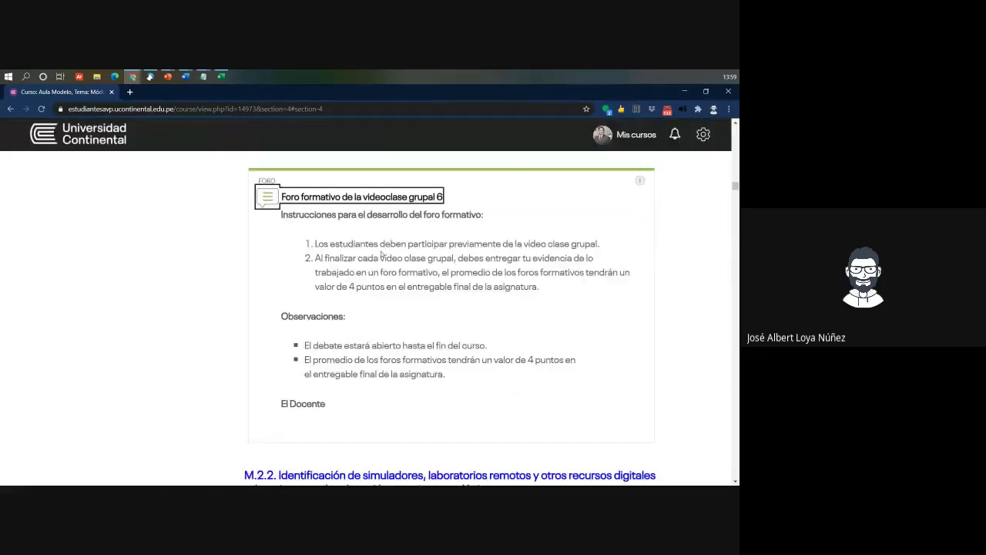
pyautogui.click(370, 205)
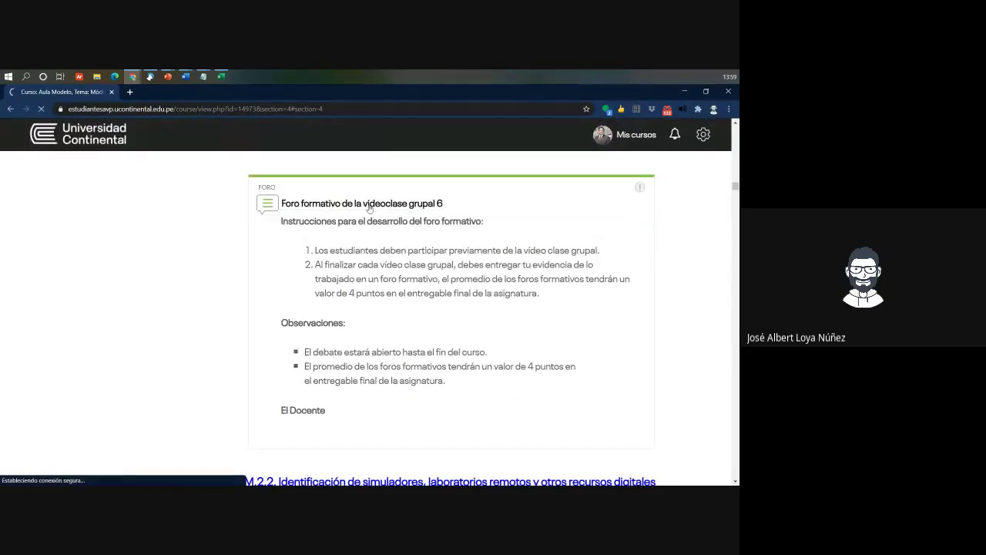
pyautogui.scroll(-3, 370, 209)
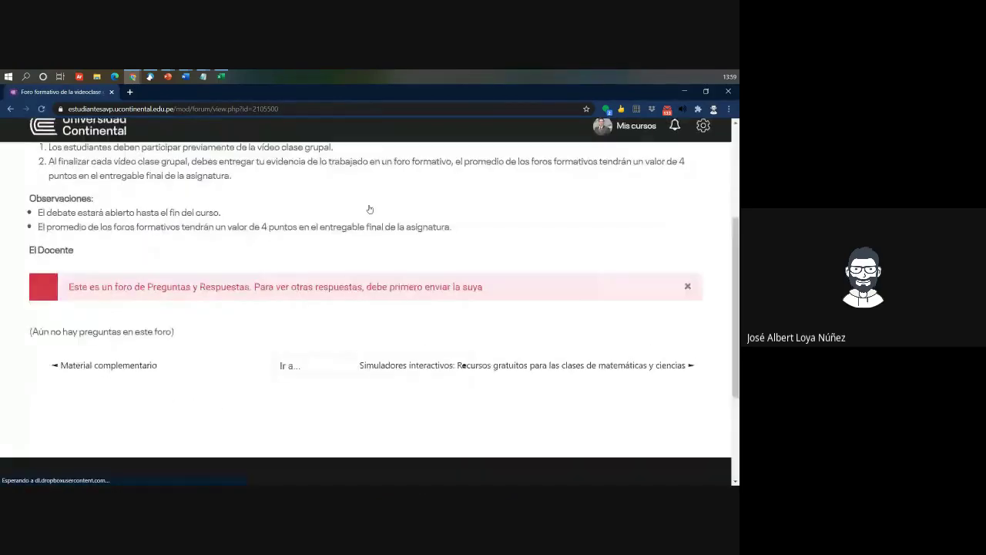
pyautogui.scroll(3, 370, 209)
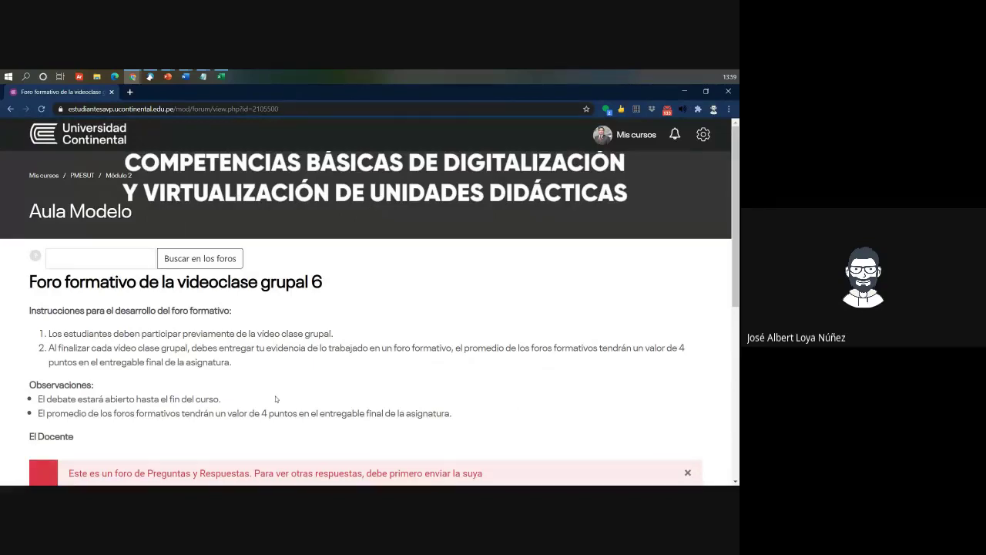
pyautogui.press('F5')
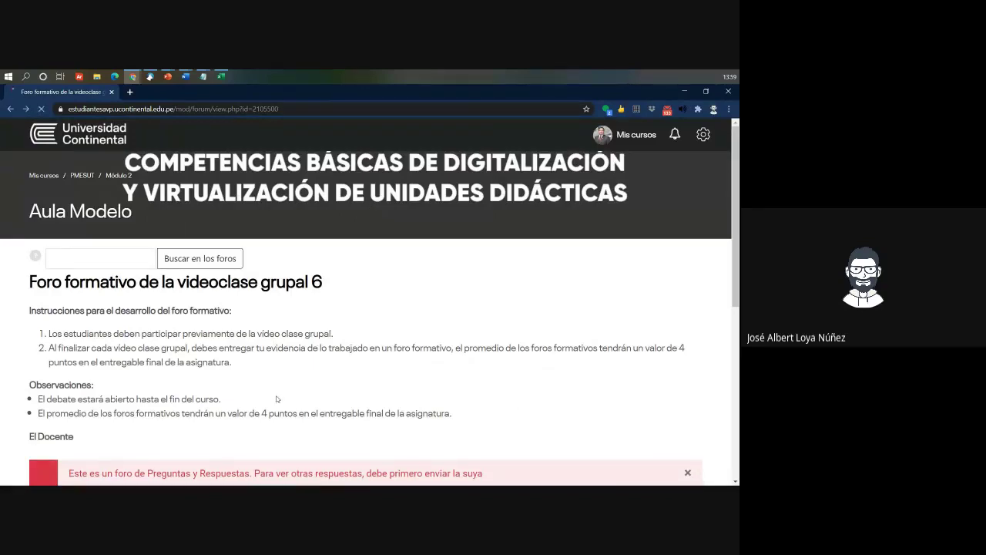